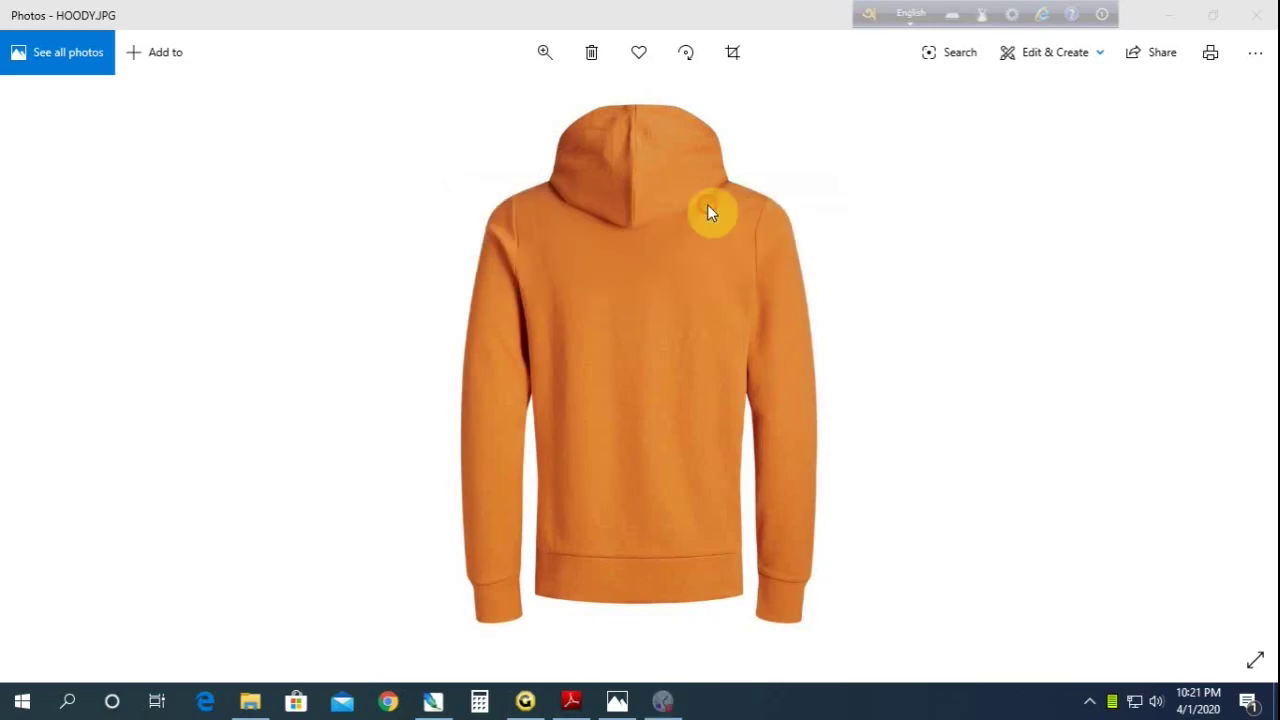
Look over the orange hoodie photo HOODY.JPG in Photos, then bring up Gemini Pattern Editor
click(637, 366)
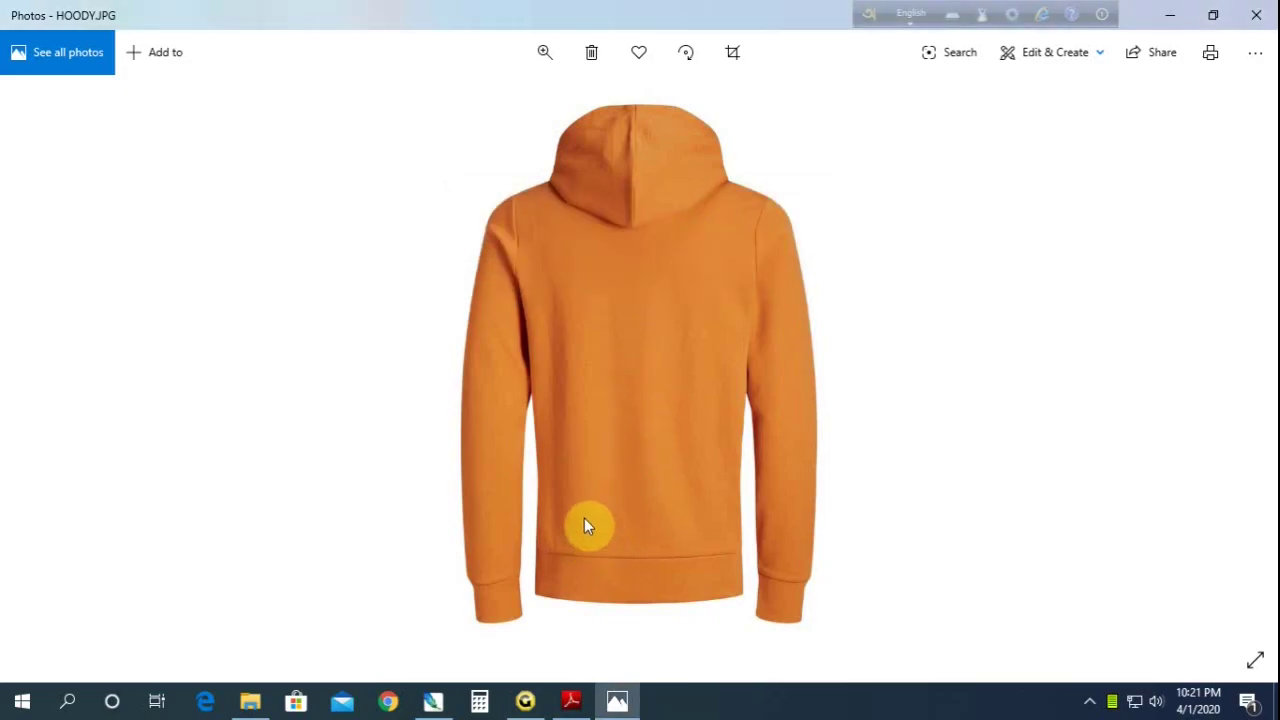
click(416, 447)
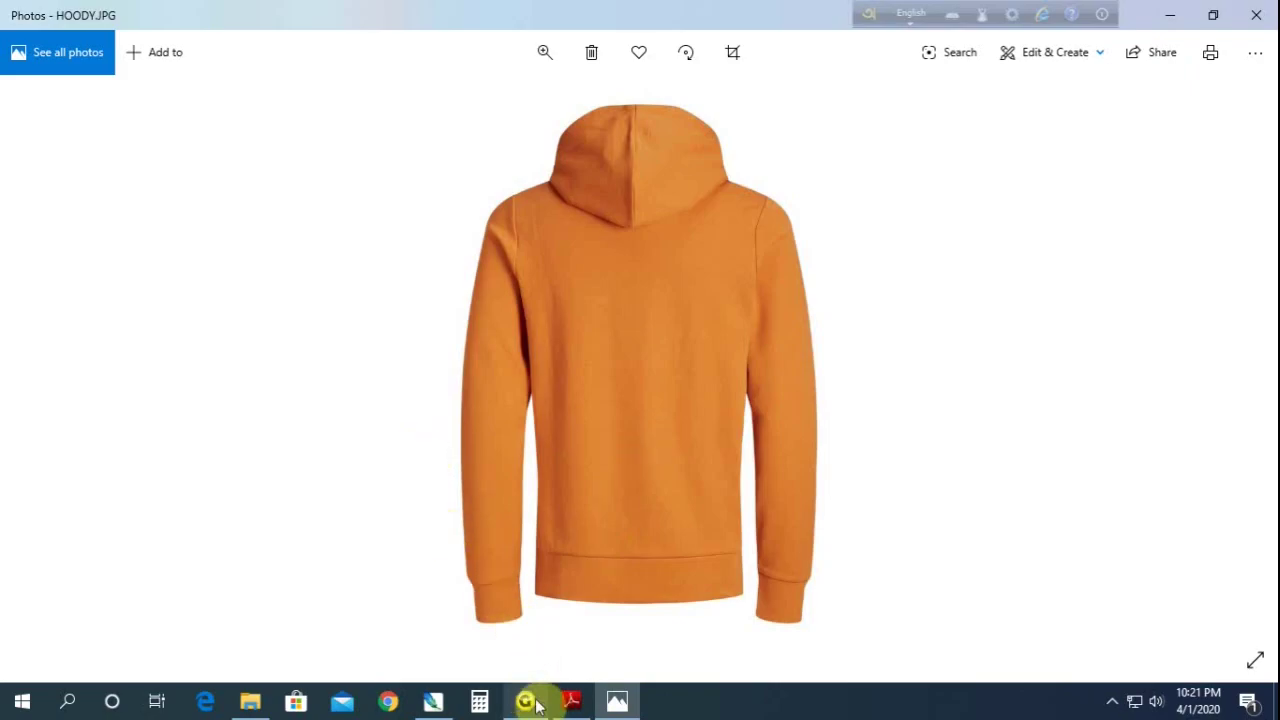
mouse_move(617, 701)
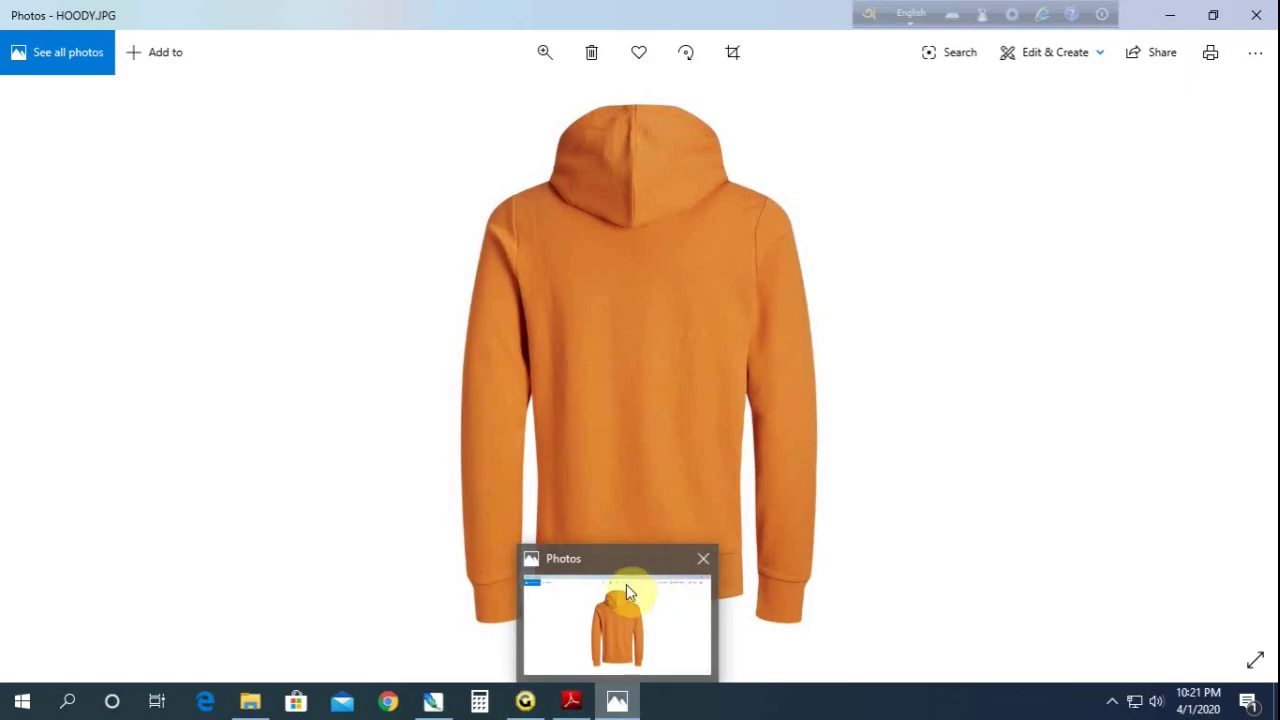
click(688, 384)
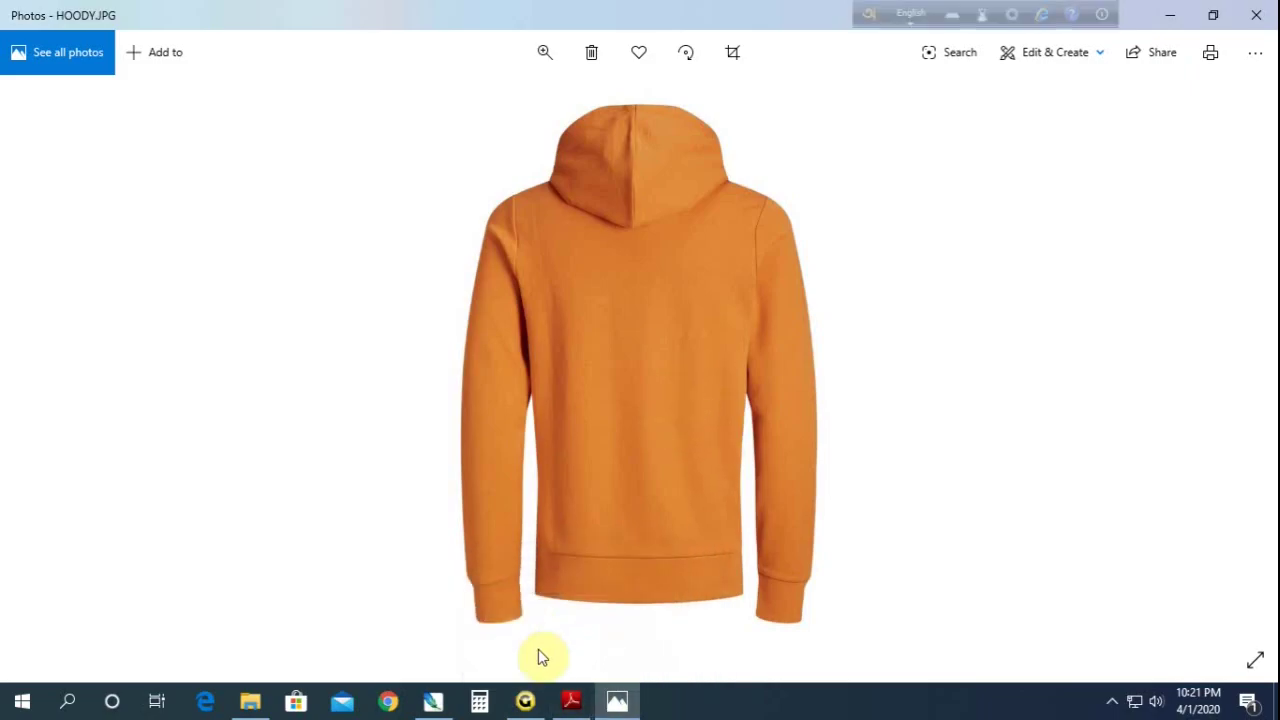
click(526, 704)
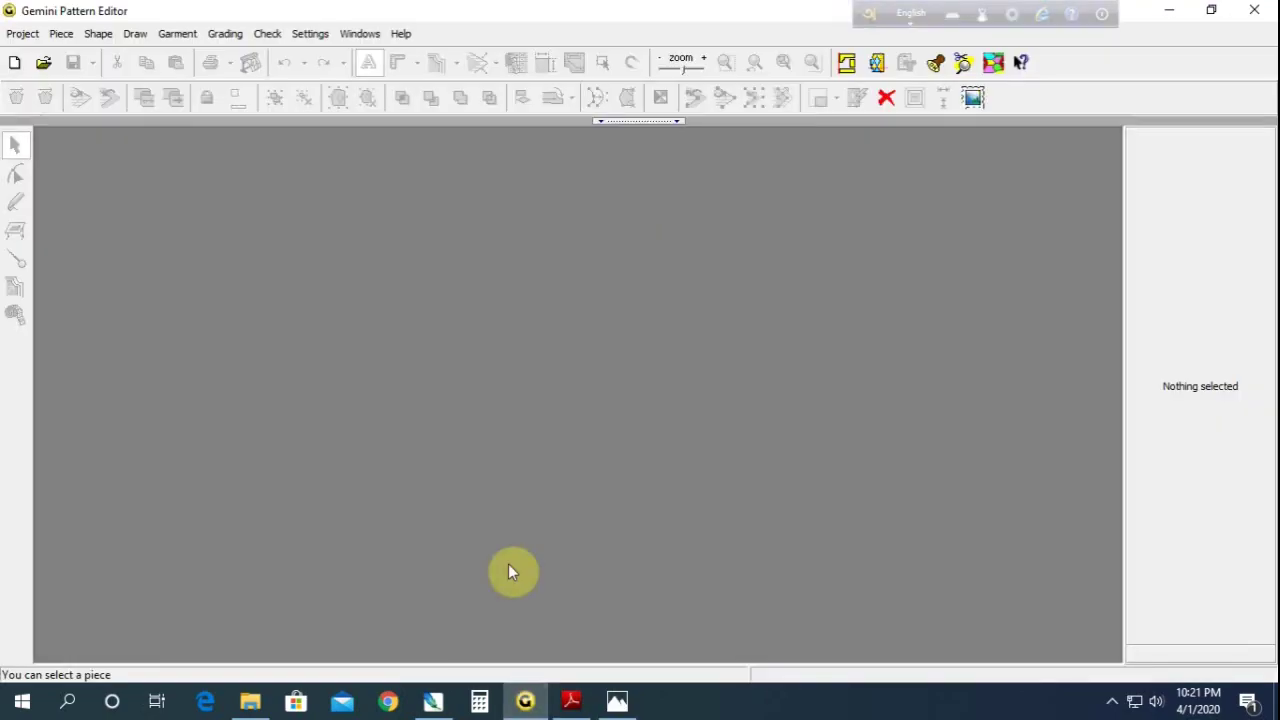
Start a blank NONAME1 project in Gemini and bring up the HODDY.pdf size chart
click(14, 63)
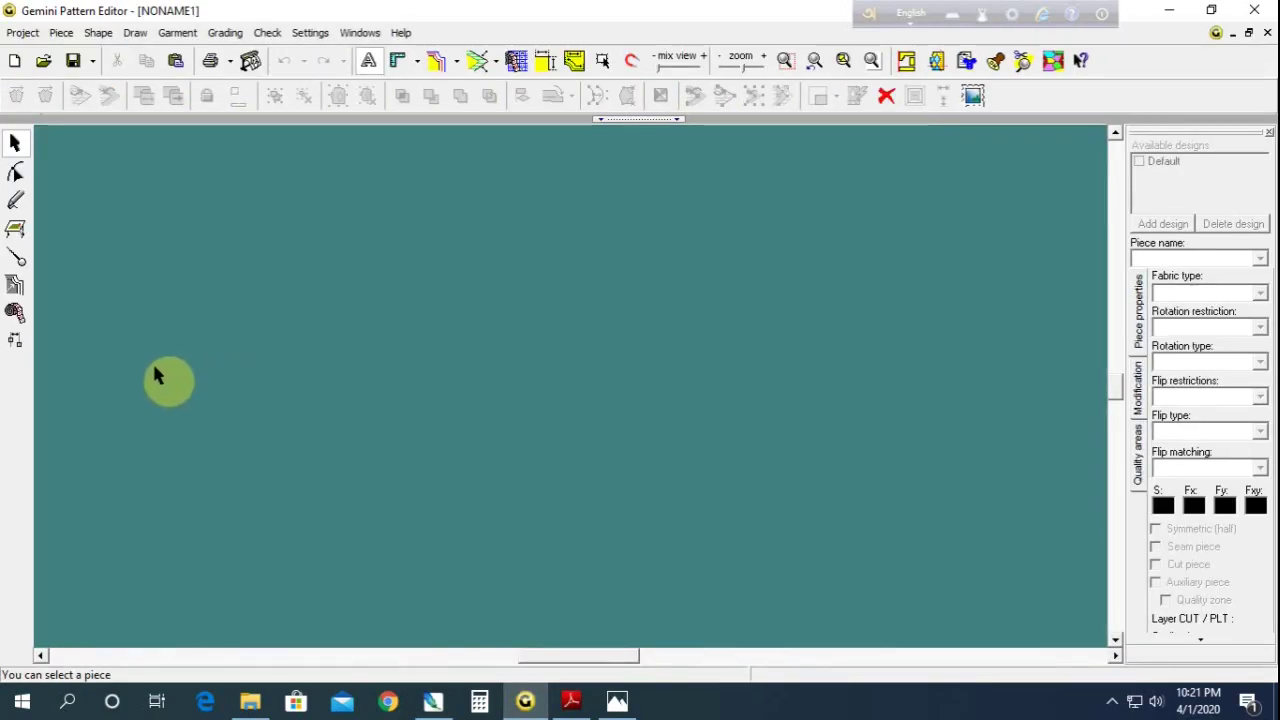
click(571, 700)
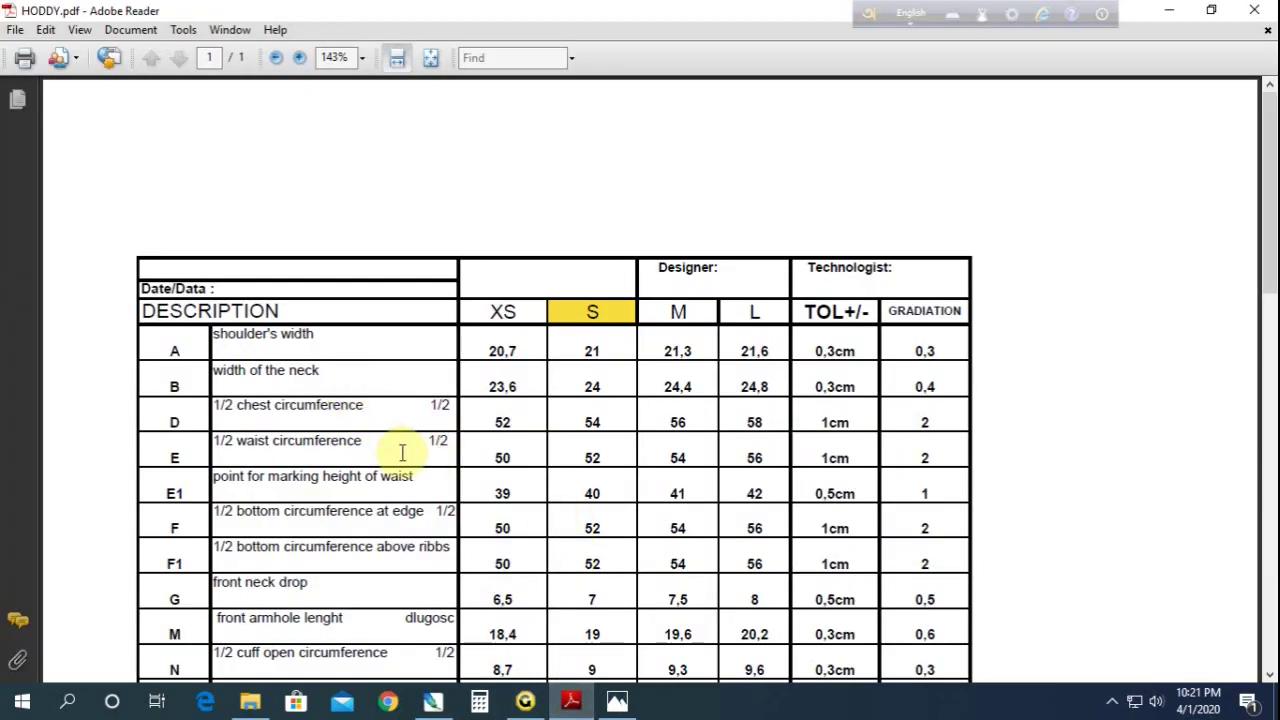
Review the HODDY.pdf chart and diagram, marking the size S full length front value, 62
scroll(403, 452, down, 1)
scroll(403, 452, down, 1)
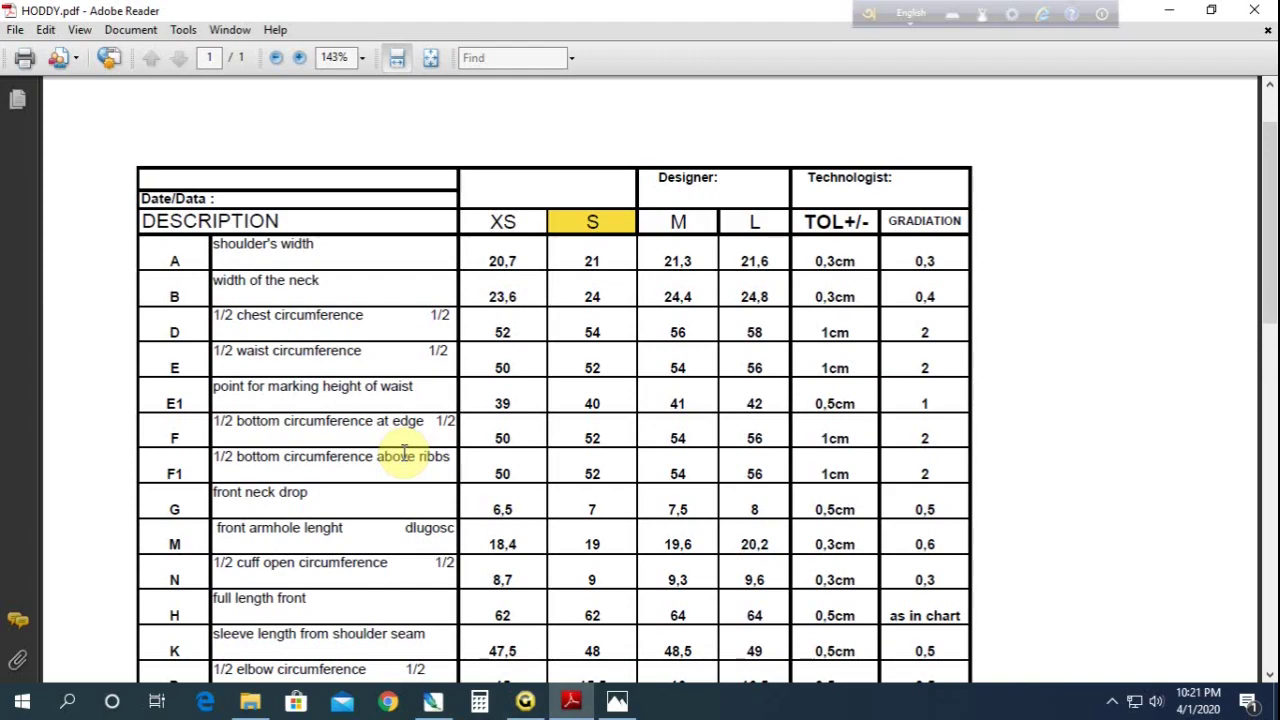
scroll(410, 452, down, 5)
scroll(420, 460, down, 10)
scroll(429, 471, down, 3)
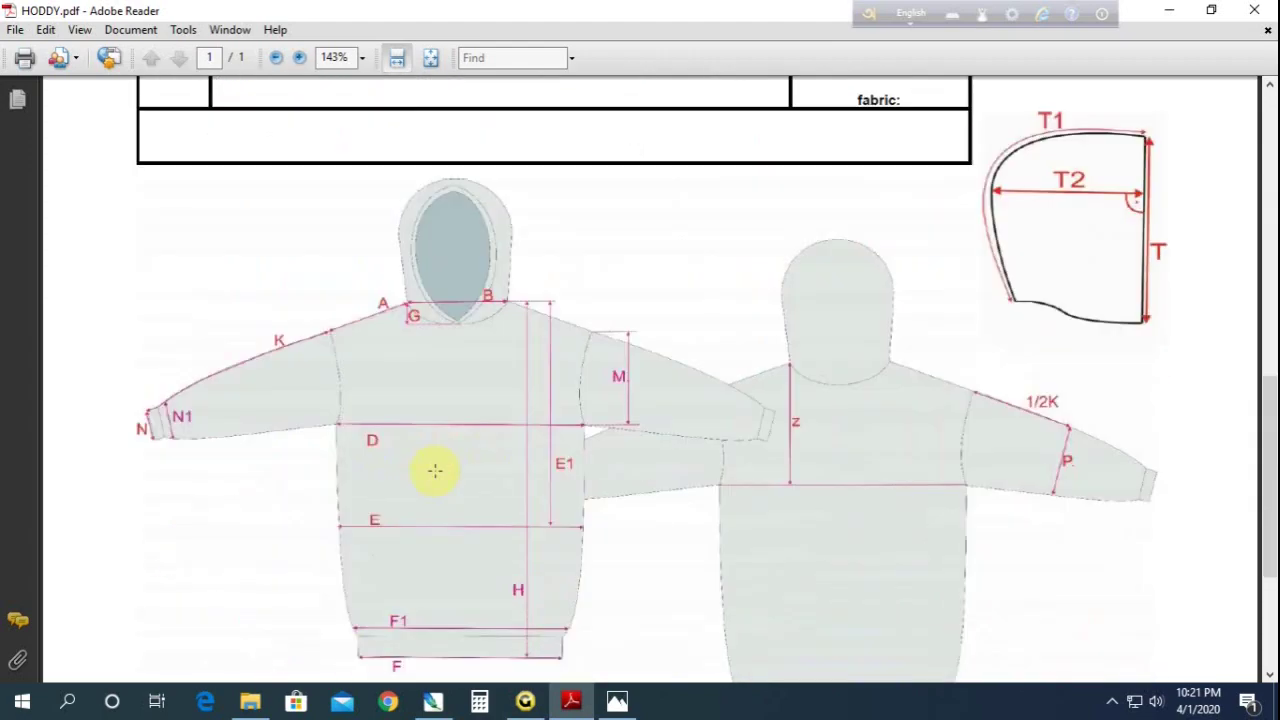
scroll(435, 472, down, 2)
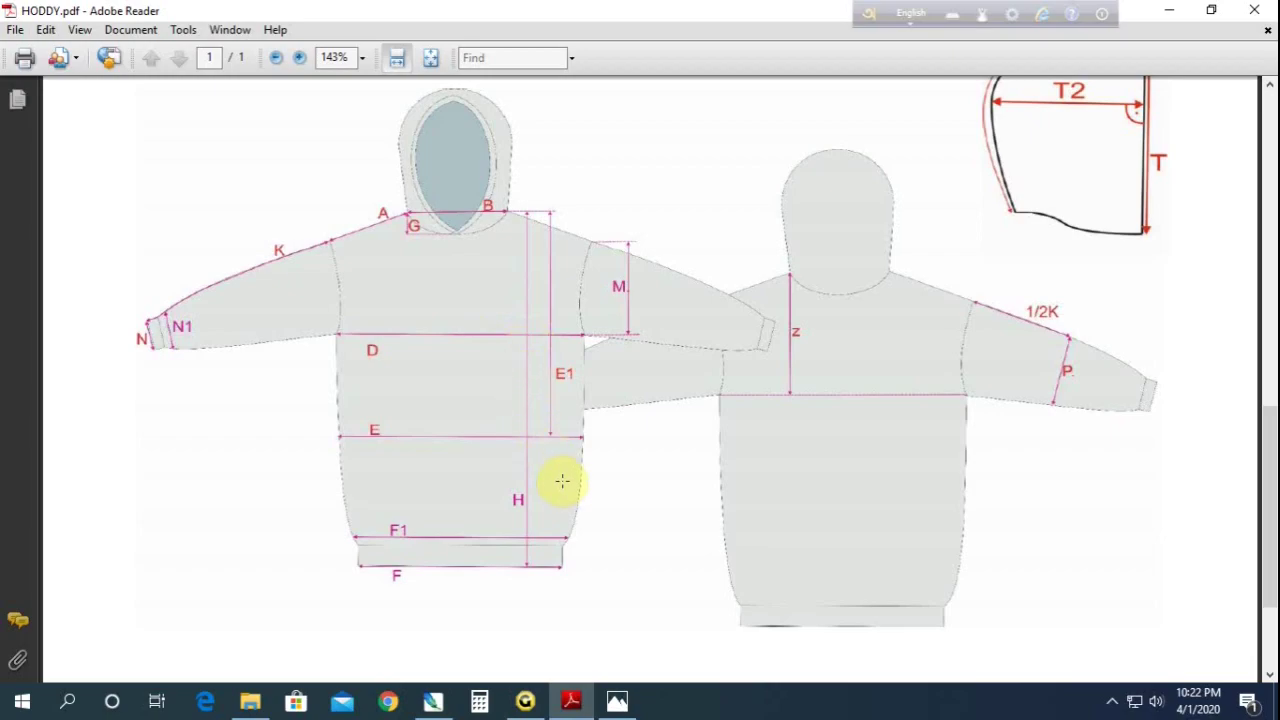
scroll(430, 528, up, 3)
scroll(430, 528, up, 3)
scroll(433, 524, up, 5)
scroll(433, 524, up, 1)
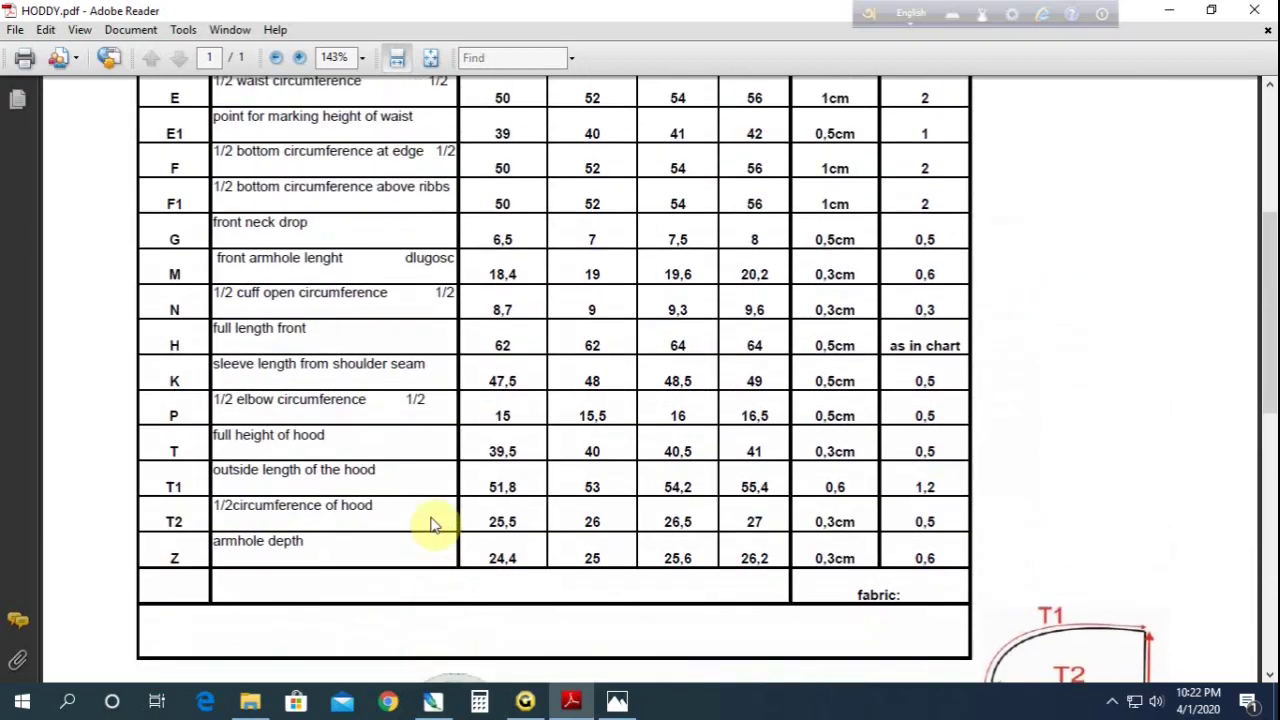
scroll(430, 518, up, 2)
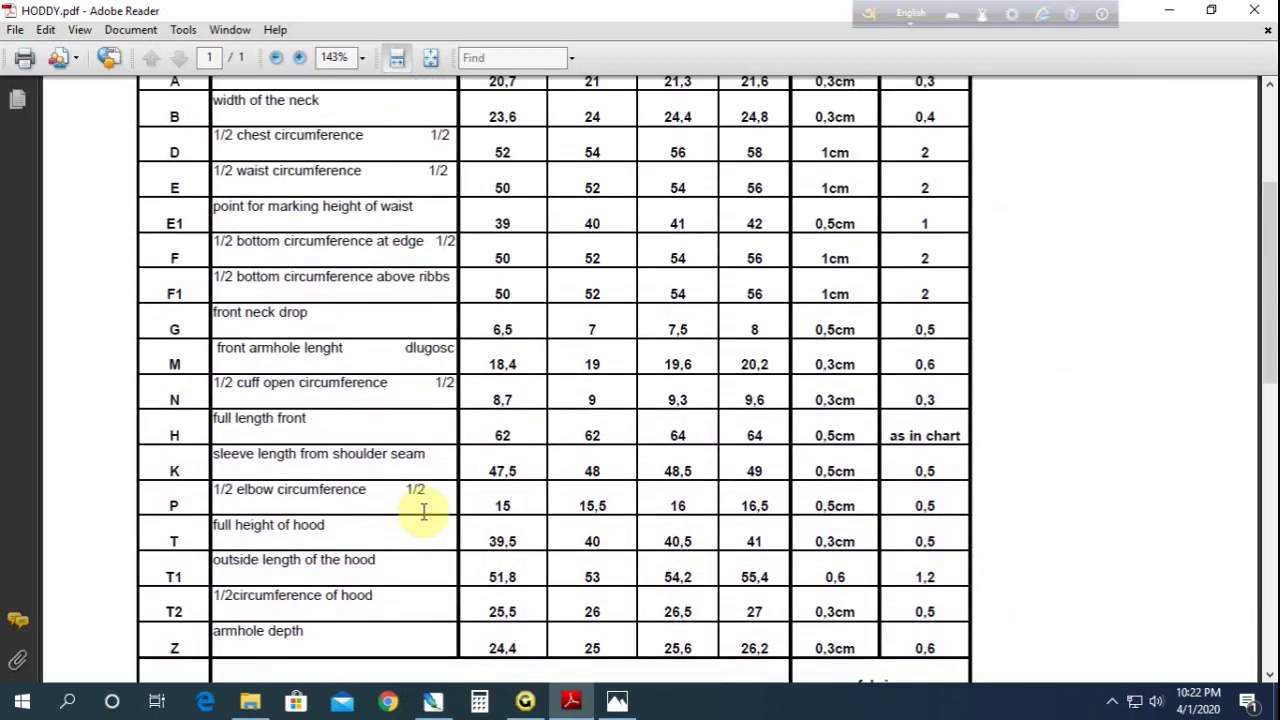
drag(213, 419, 312, 422)
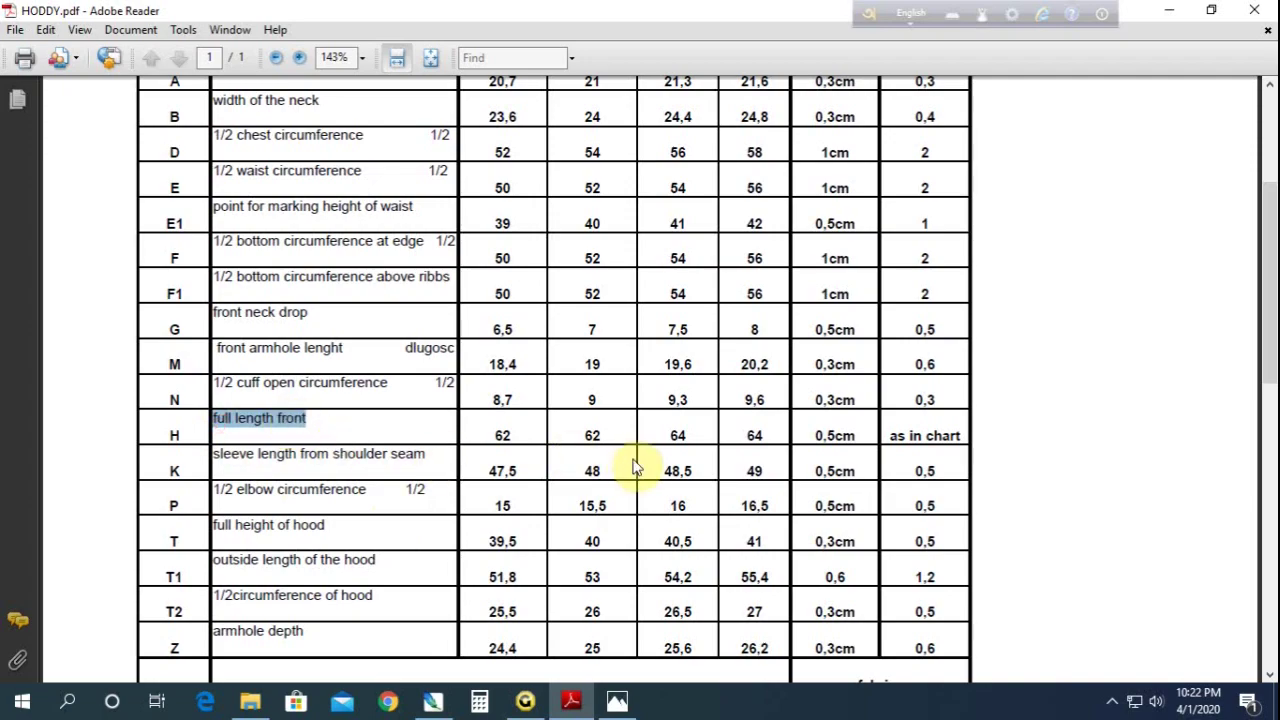
scroll(670, 440, up, 3)
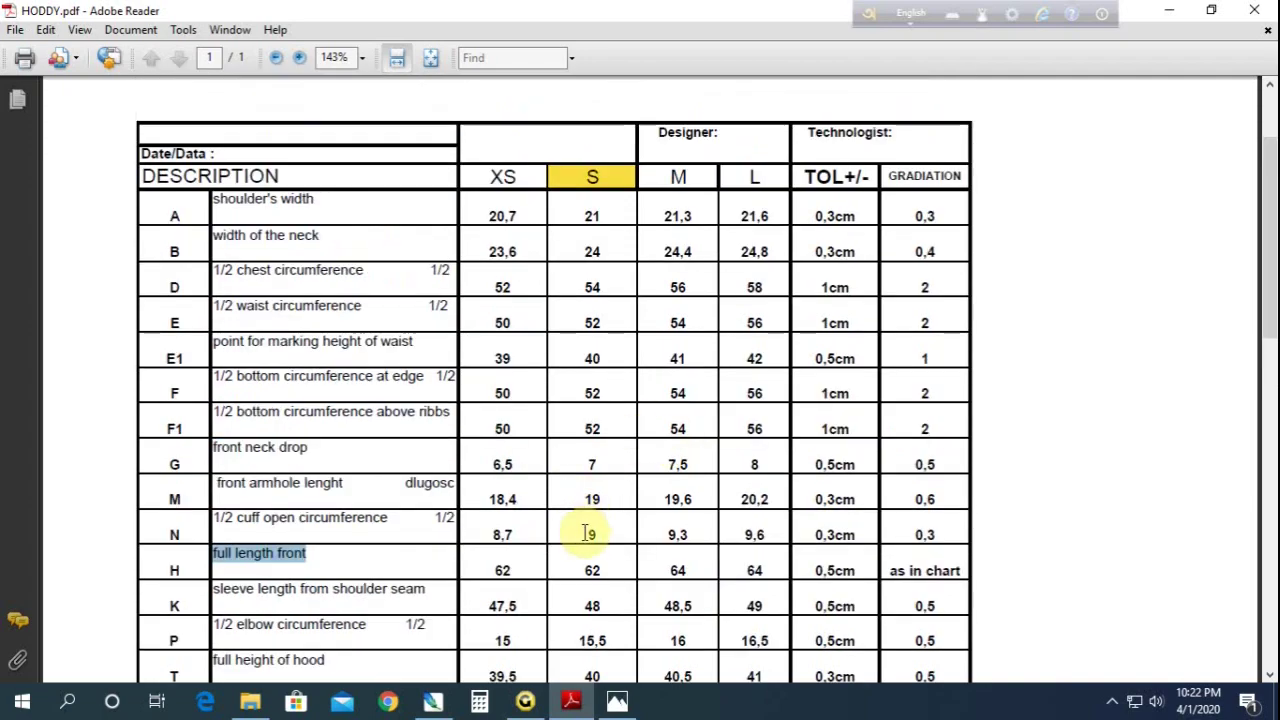
double_click(590, 569)
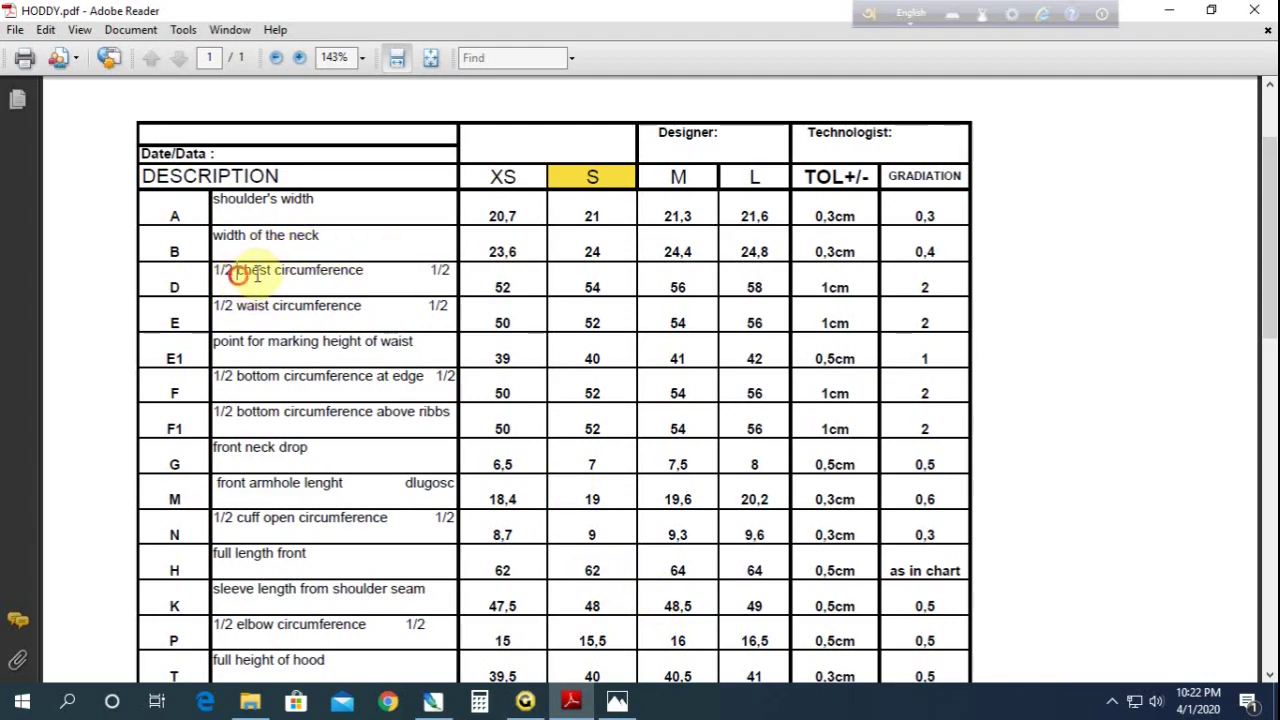
Mark the size S half chest circumference, 54, in row D, then return to Gemini
drag(245, 271, 303, 274)
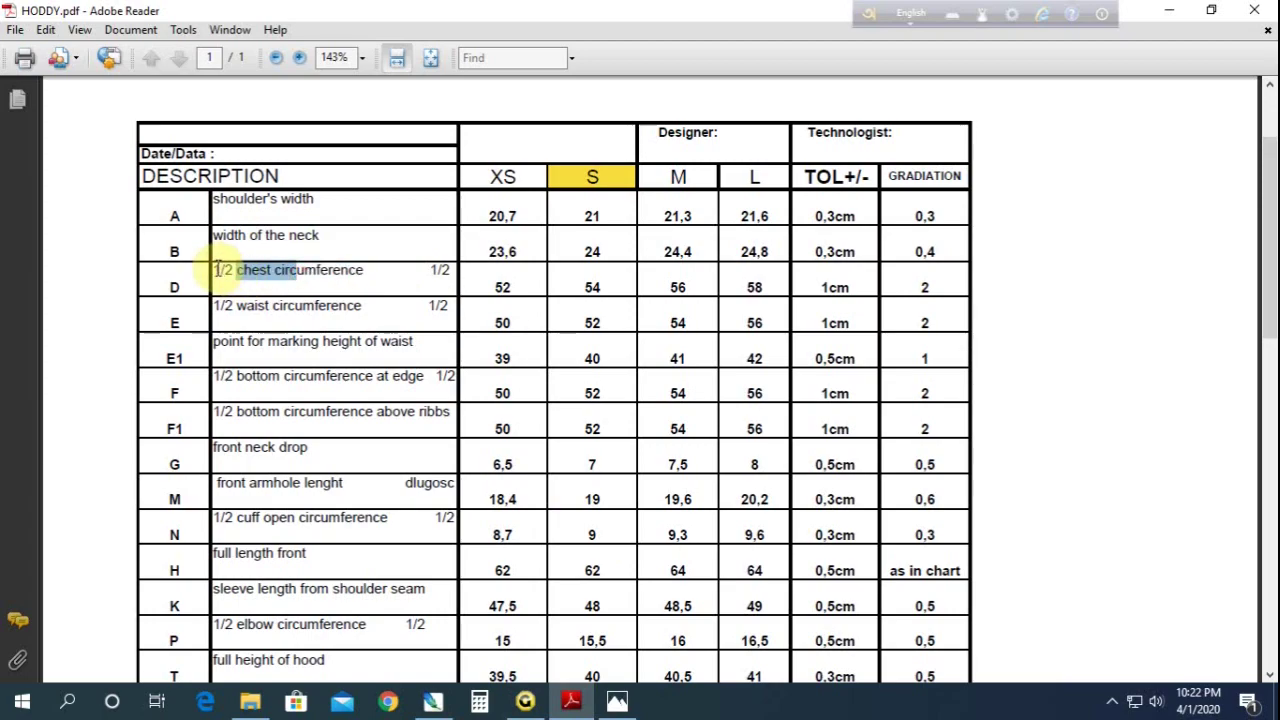
drag(218, 270, 330, 271)
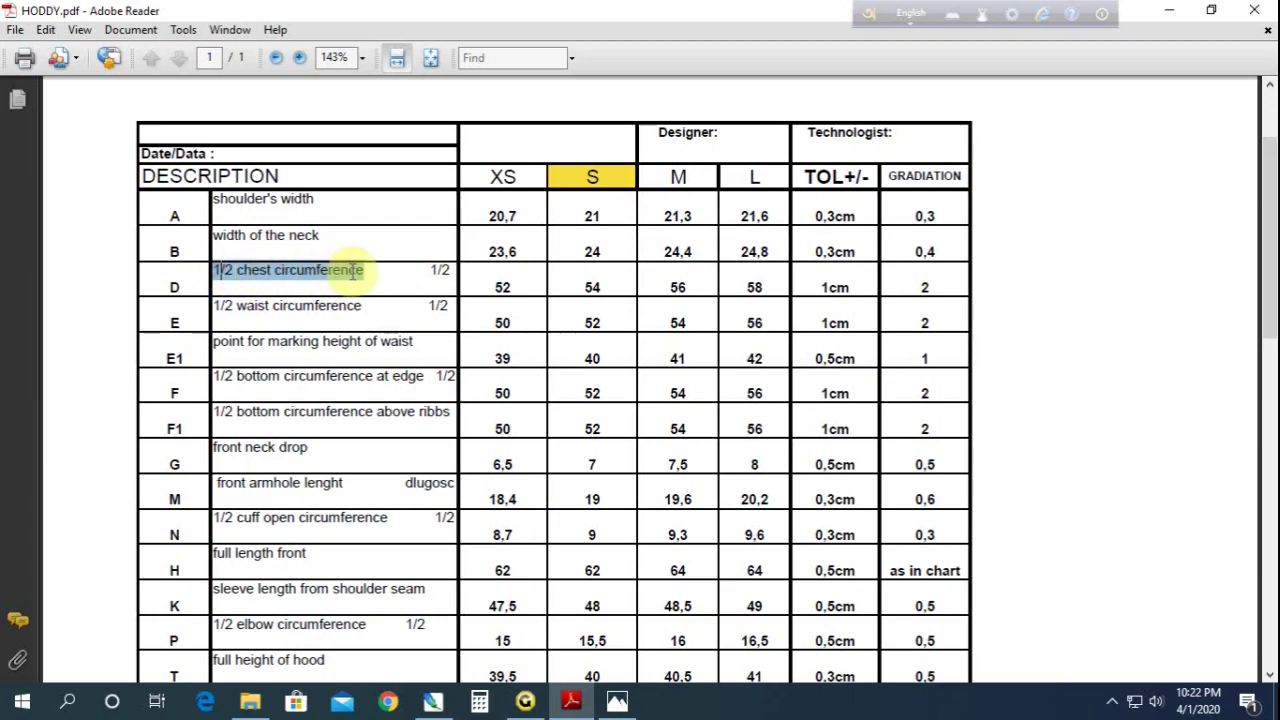
double_click(592, 287)
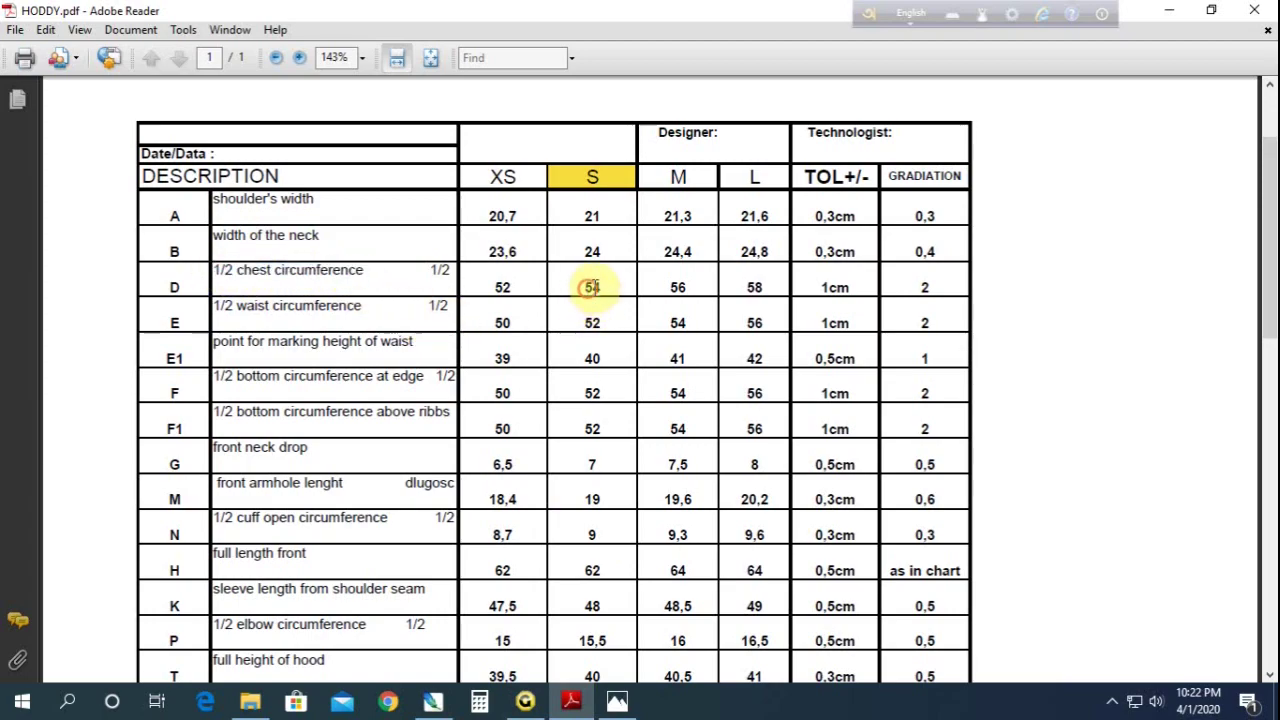
click(525, 701)
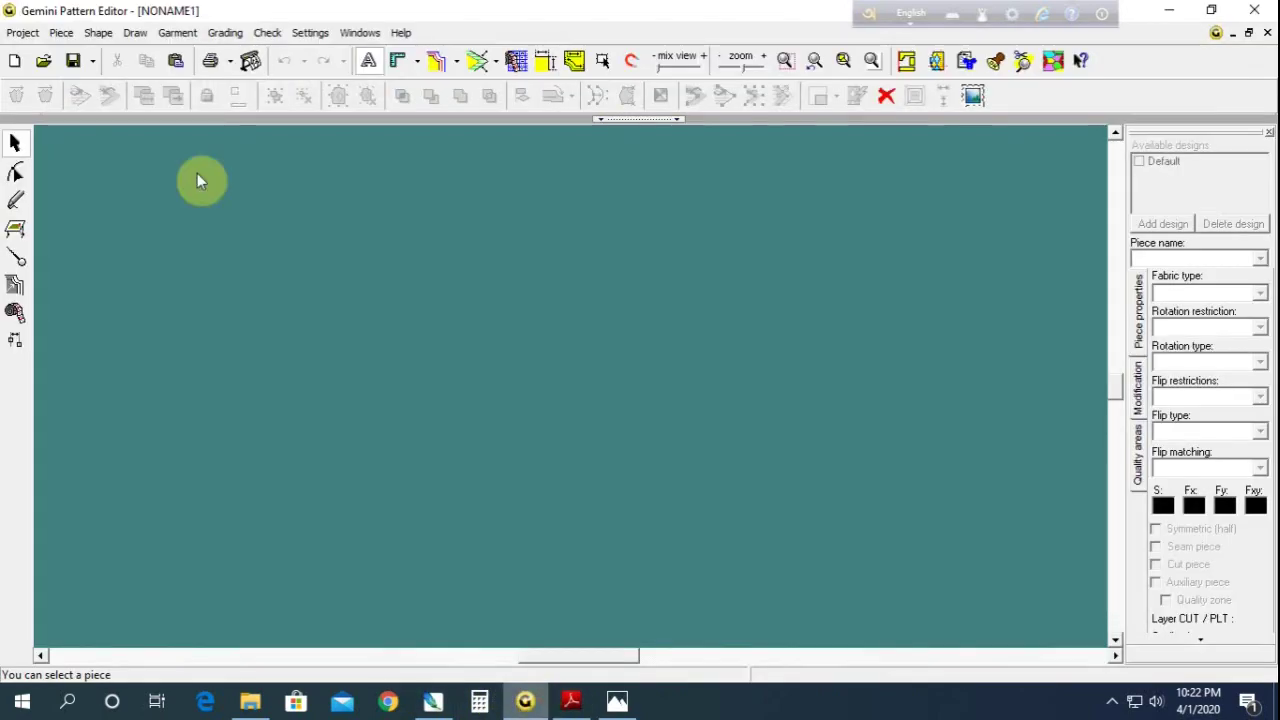
Draw a rectangle piece and resize it to 62 cm wide by 27 cm high
click(18, 201)
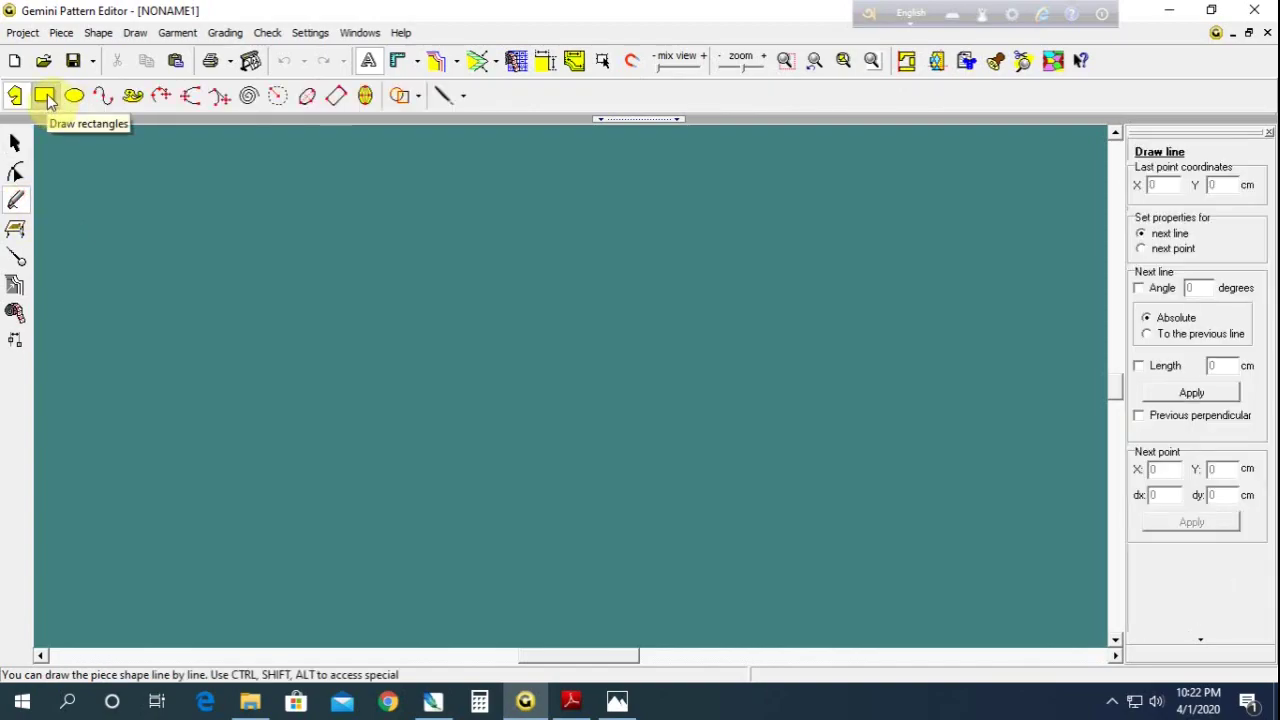
click(45, 96)
drag(257, 296, 639, 382)
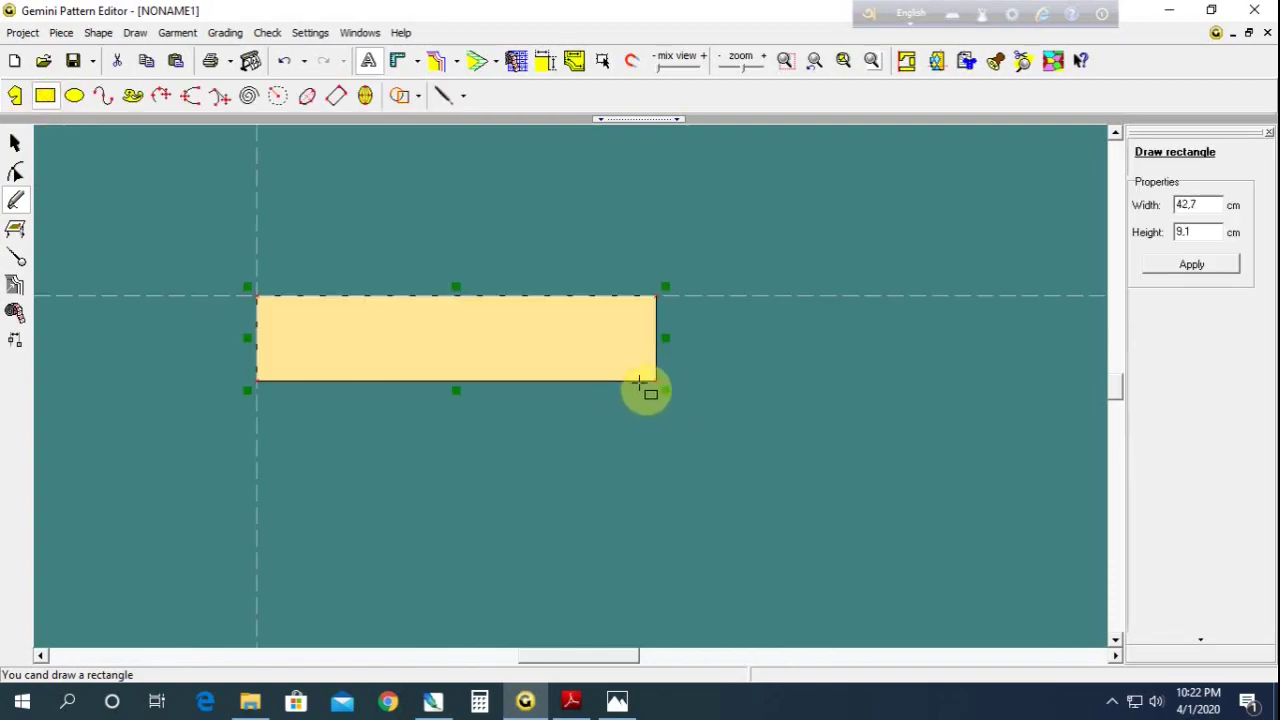
double_click(1205, 204)
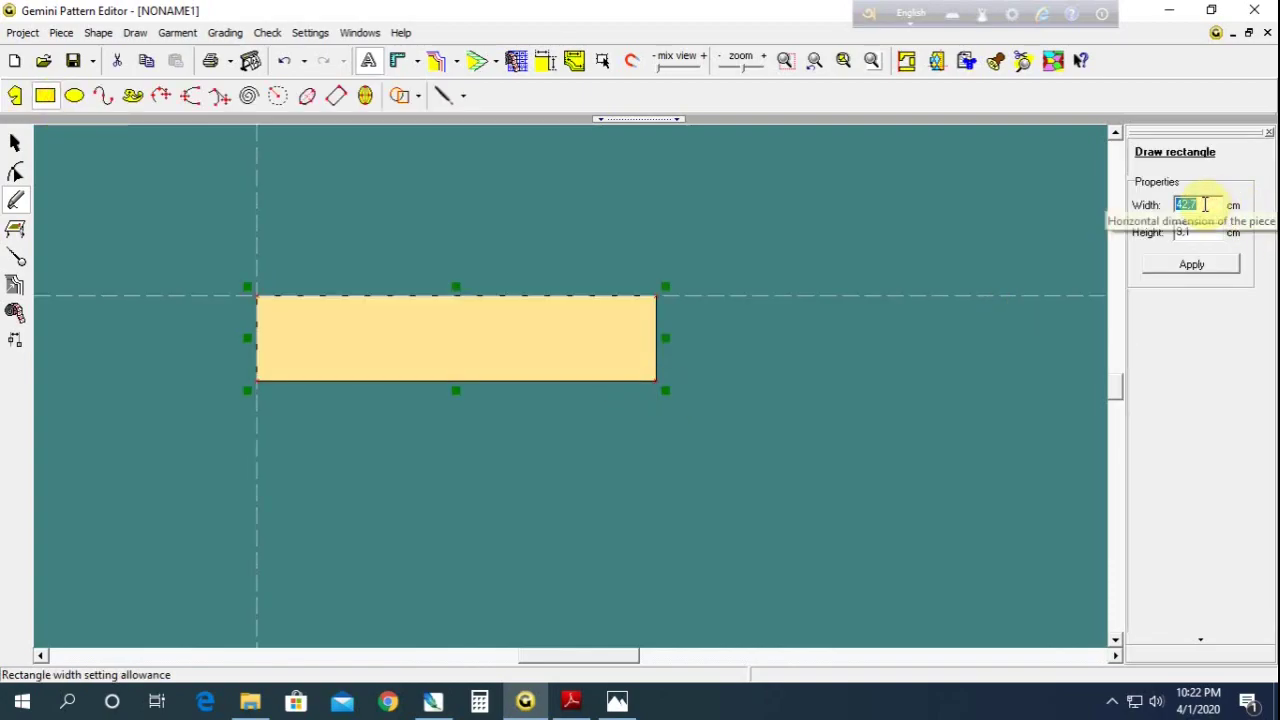
text(62)
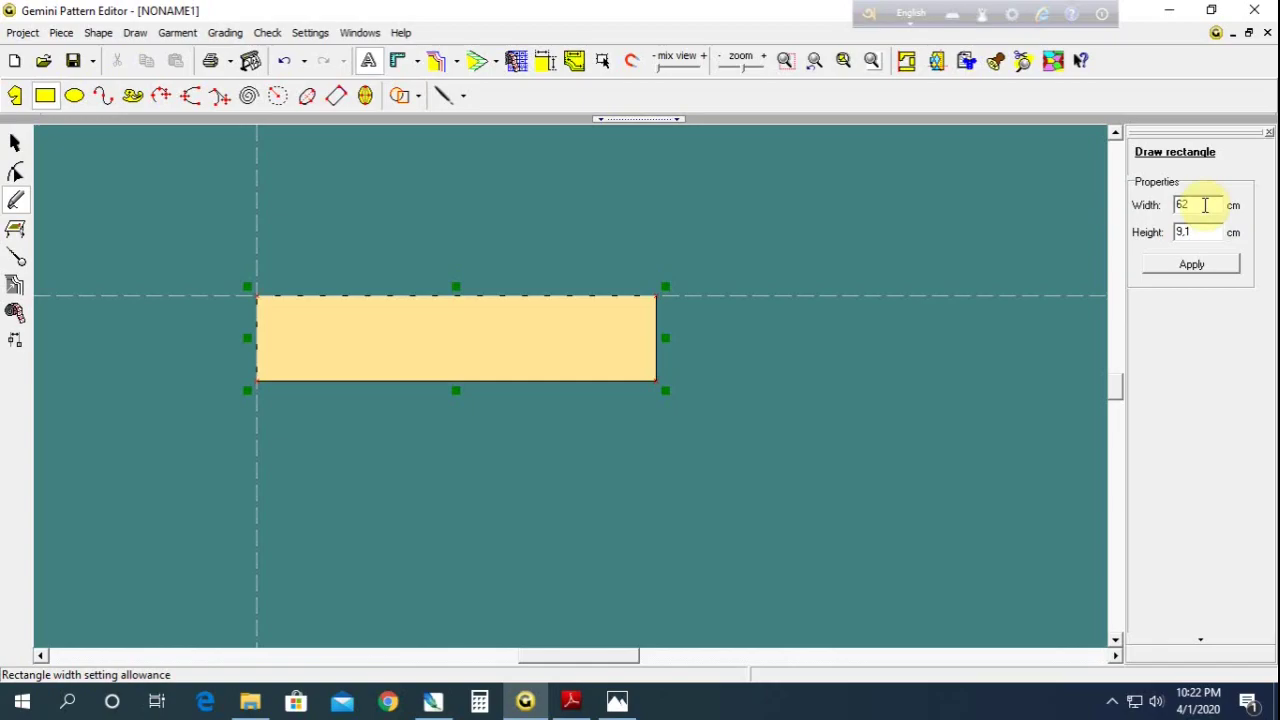
double_click(1189, 233)
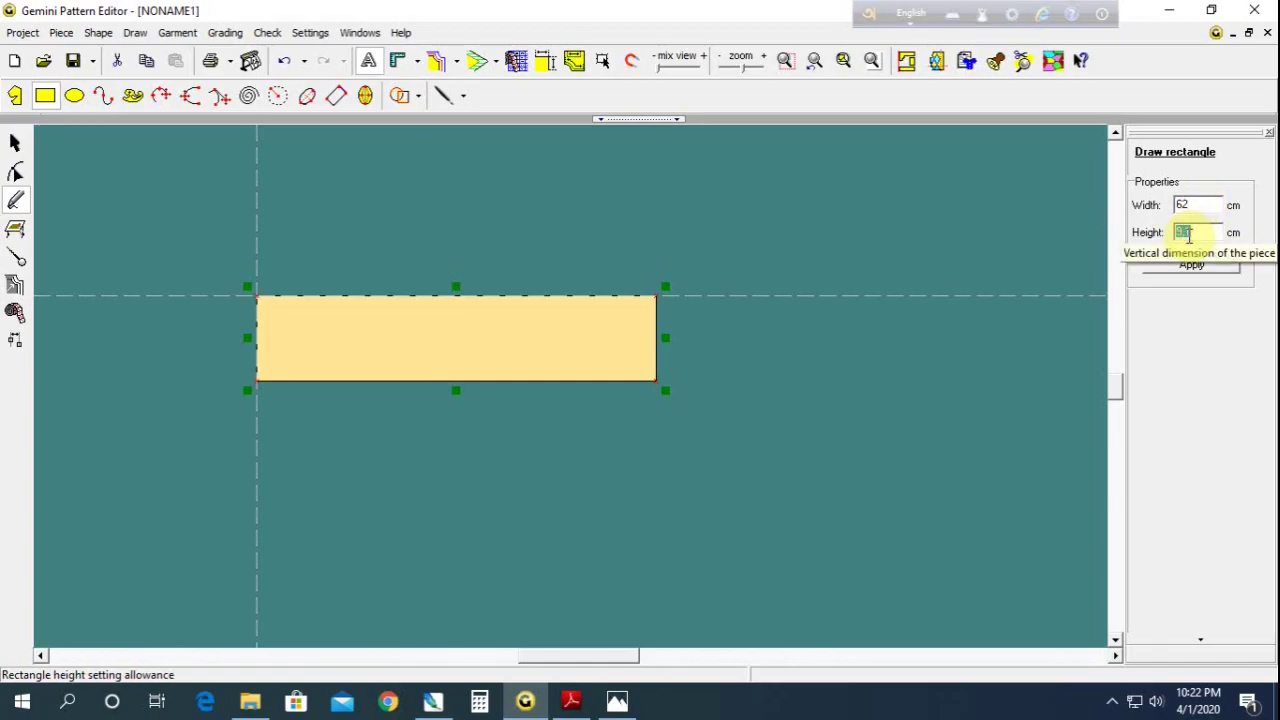
text(27)
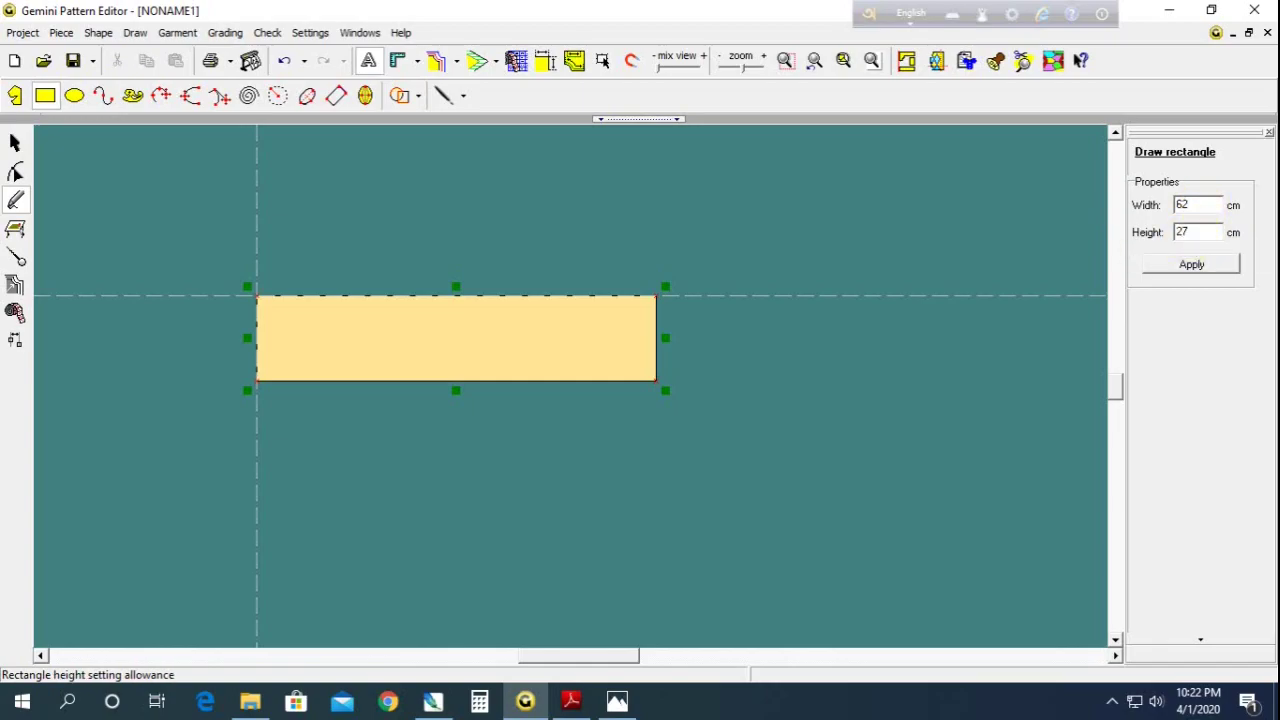
key(Return)
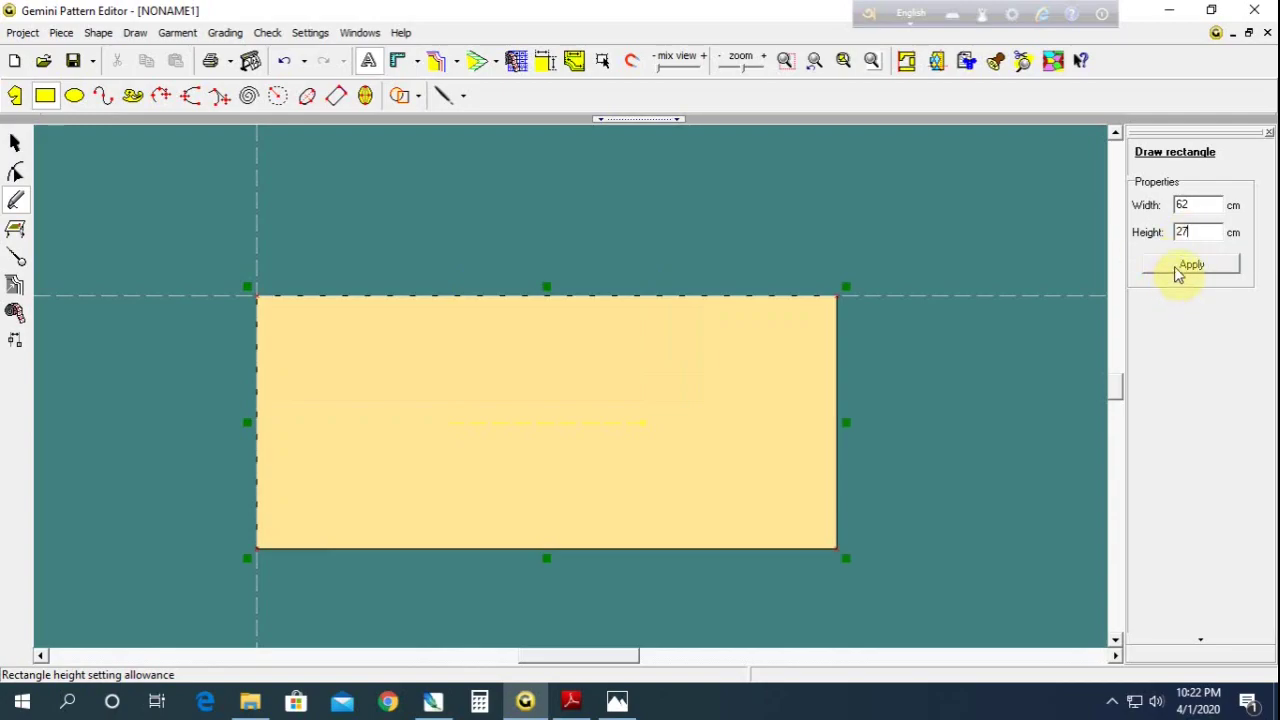
click(1180, 266)
Select the rectangle piece and, in point-edit mode, pick its bottom-left corner point
click(15, 143)
click(380, 314)
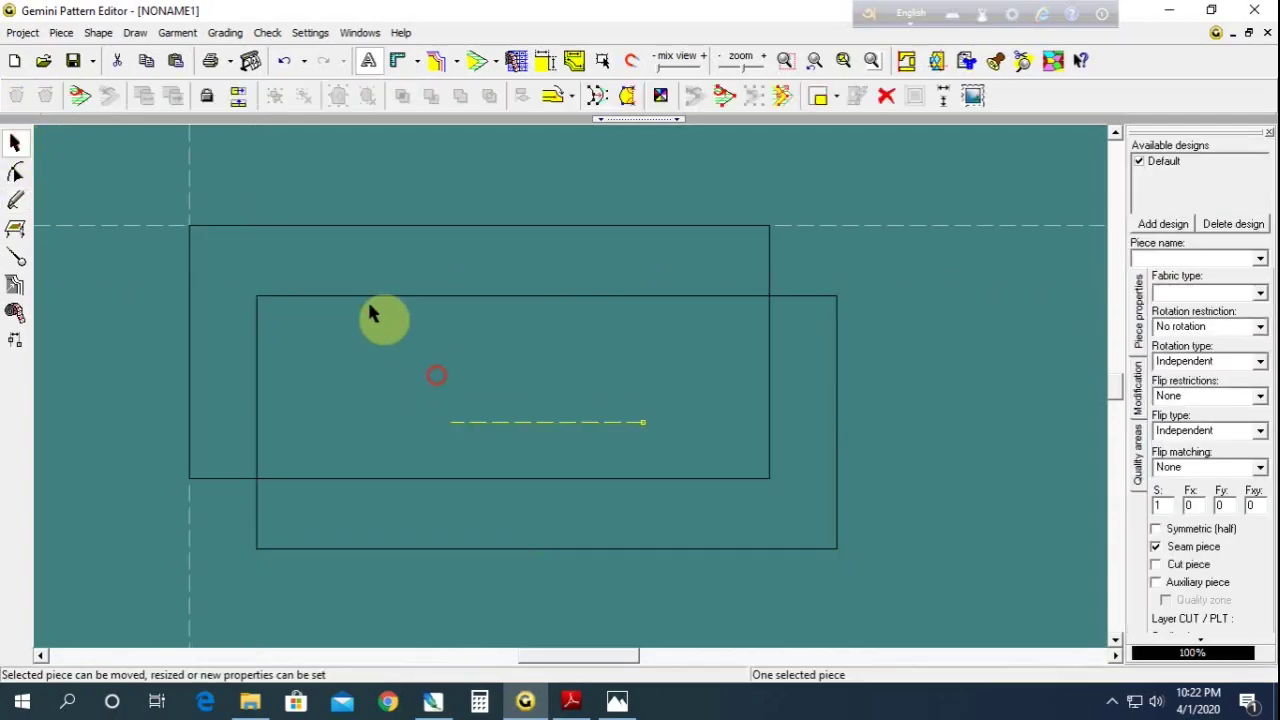
scroll(410, 370, down, 1)
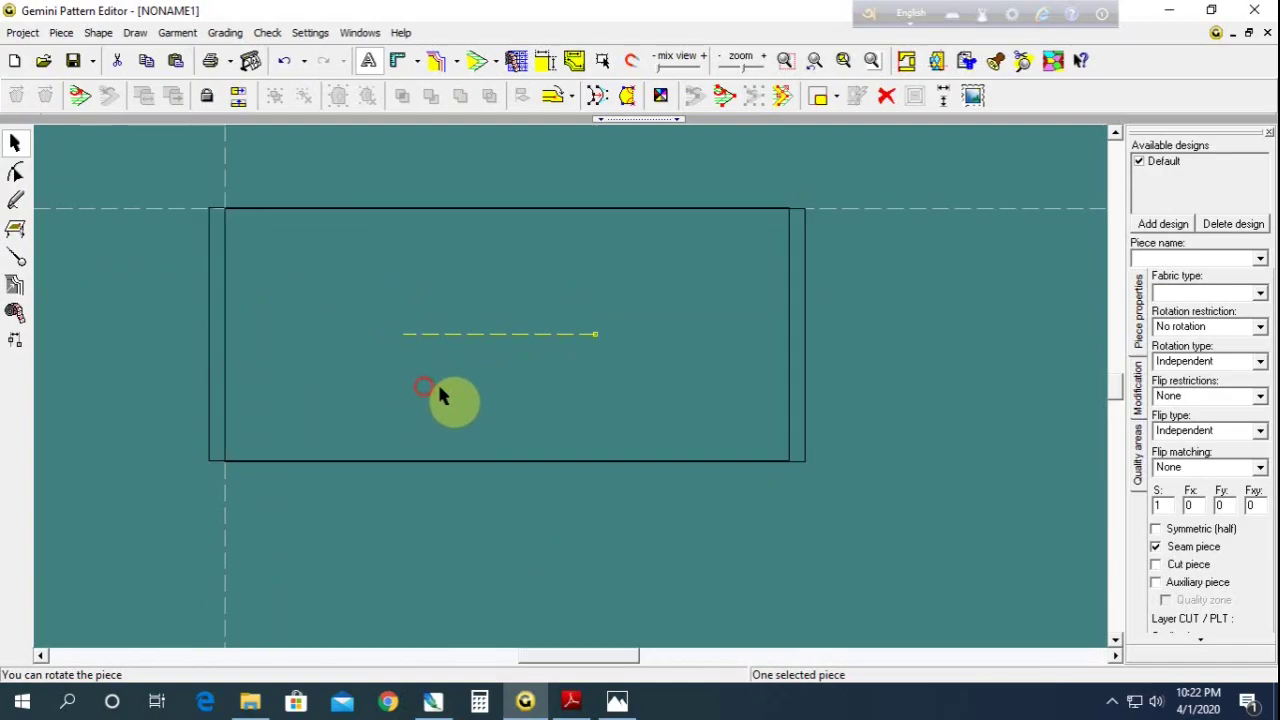
scroll(500, 390, up, 2)
middle_click(603, 372)
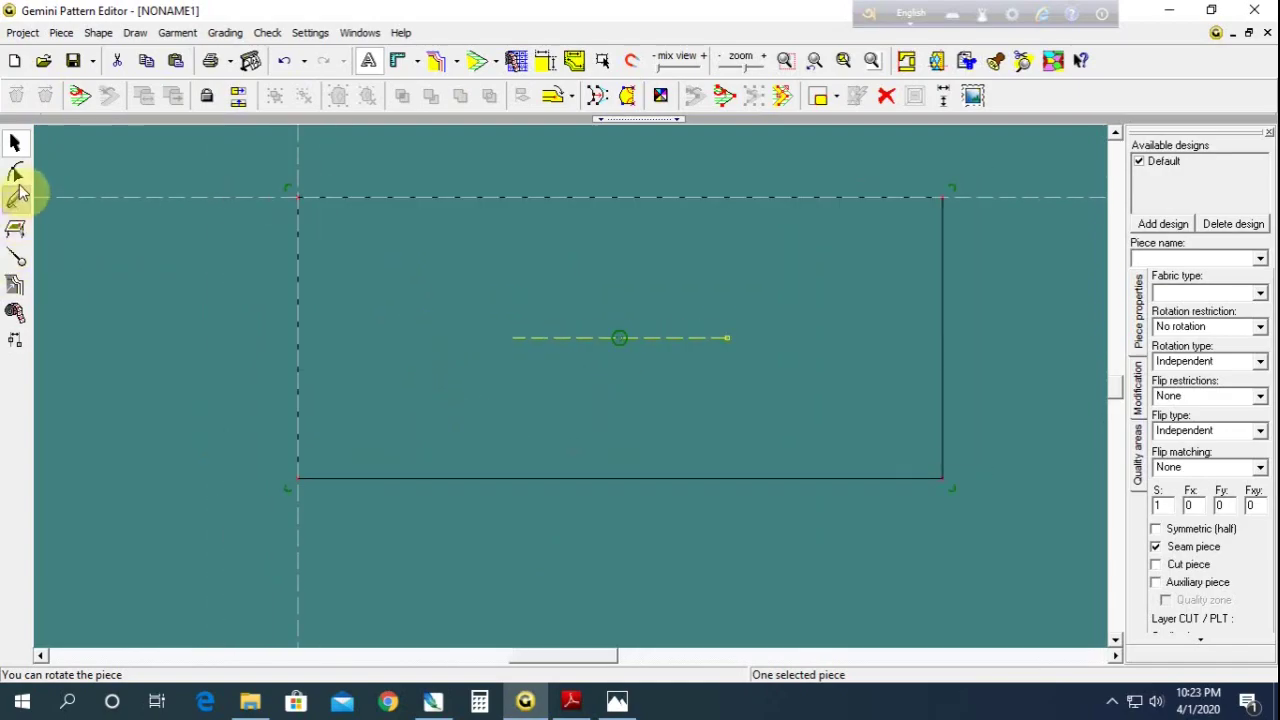
click(16, 174)
click(296, 479)
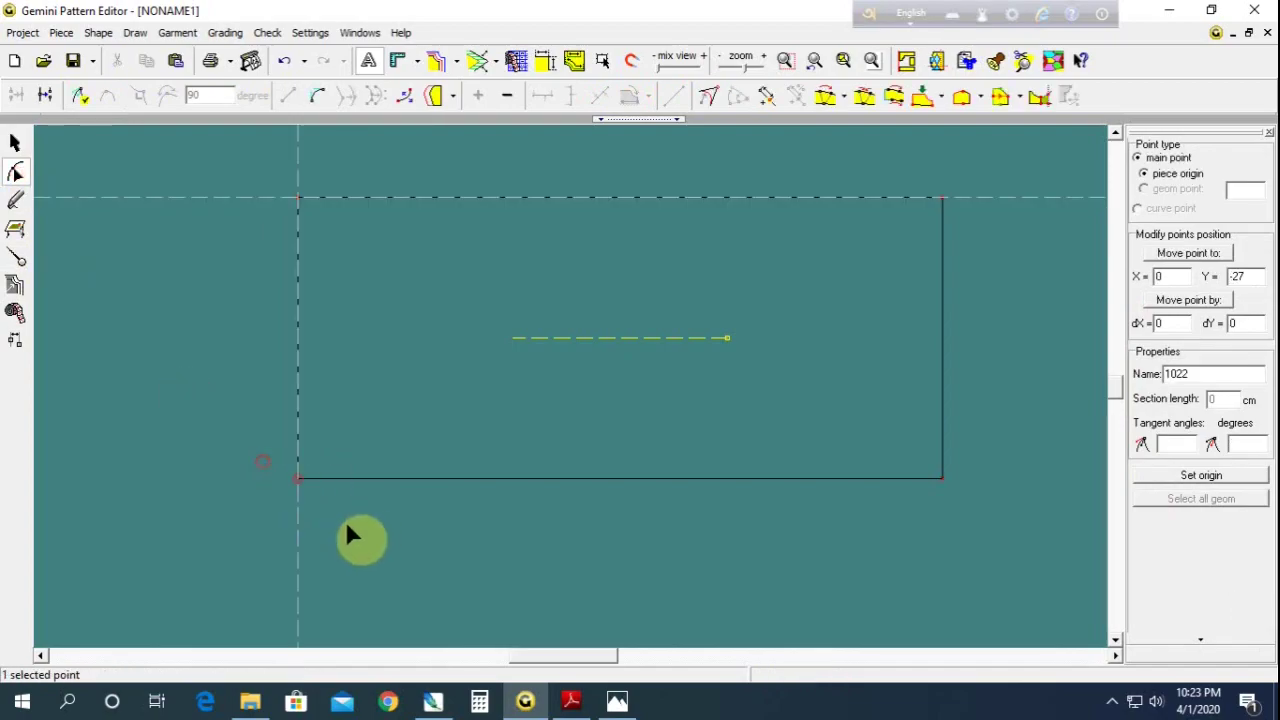
click(571, 700)
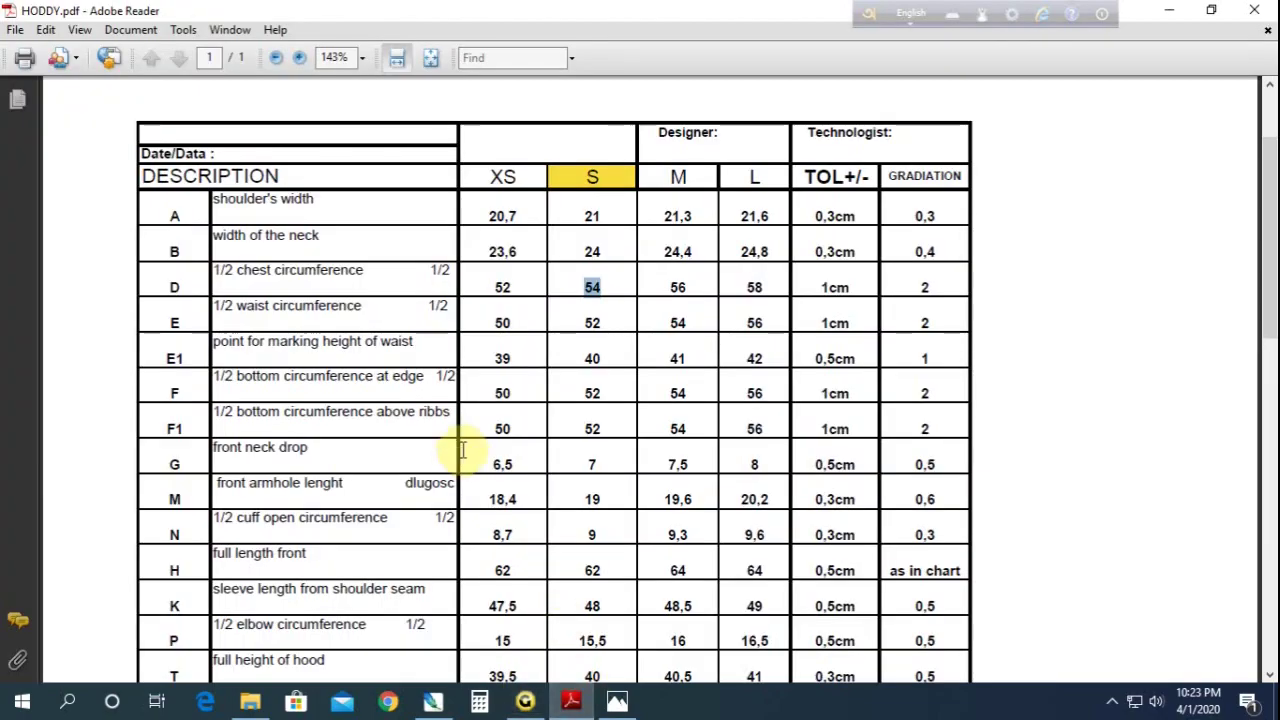
Scan the hoodie diagram and mark the size S front neck drop, 7, in row G
scroll(503, 461, down, 3)
scroll(503, 461, down, 6)
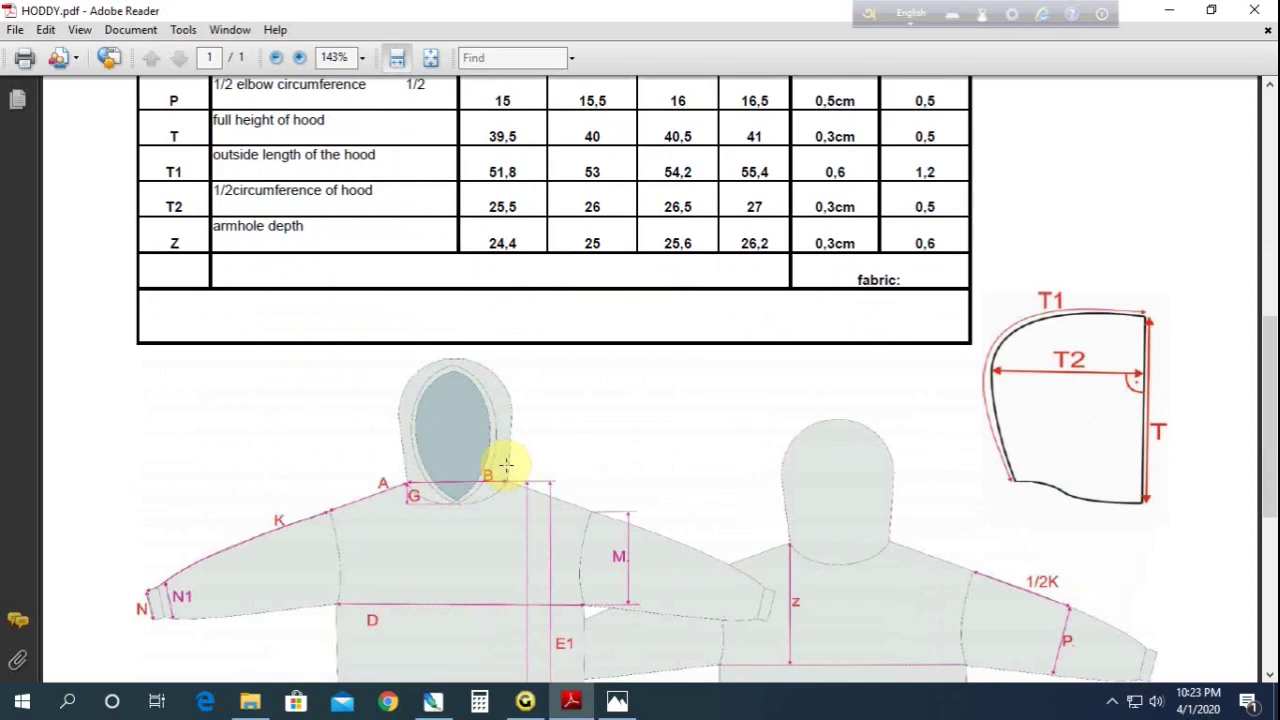
scroll(506, 465, down, 2)
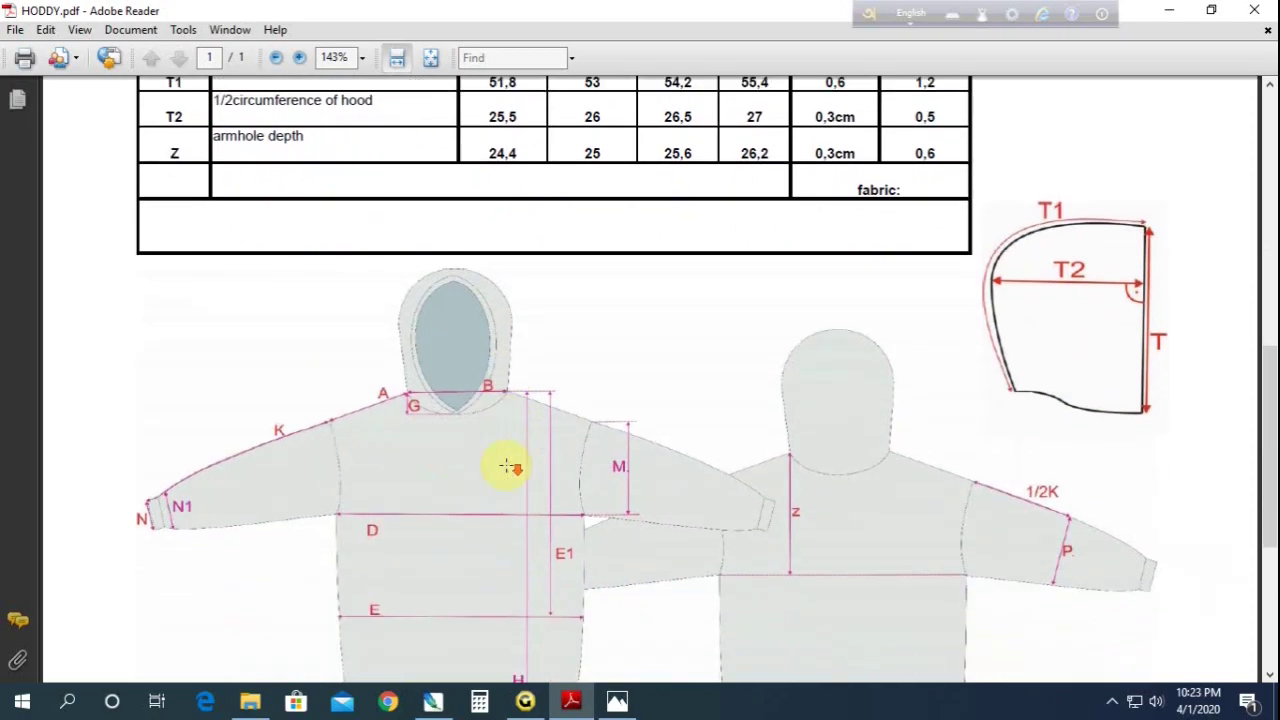
scroll(503, 463, down, 2)
scroll(506, 465, up, 3)
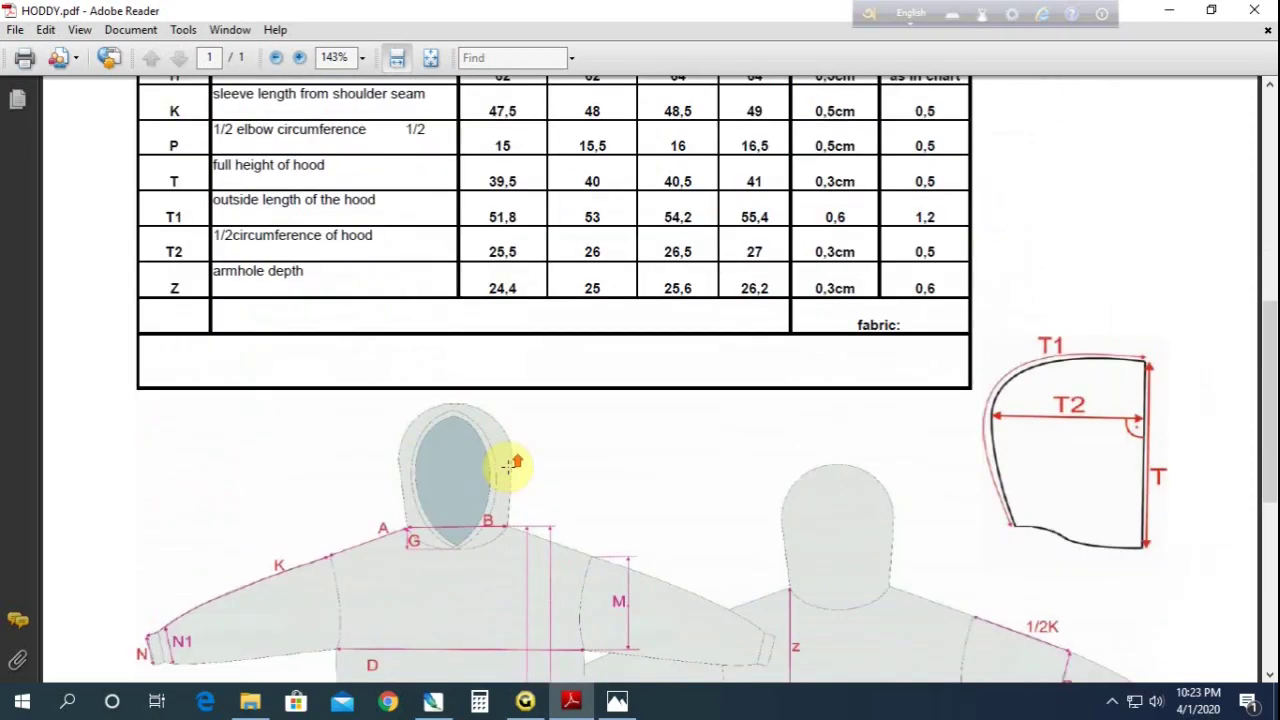
scroll(508, 470, up, 3)
scroll(510, 472, up, 1)
scroll(510, 472, up, 1)
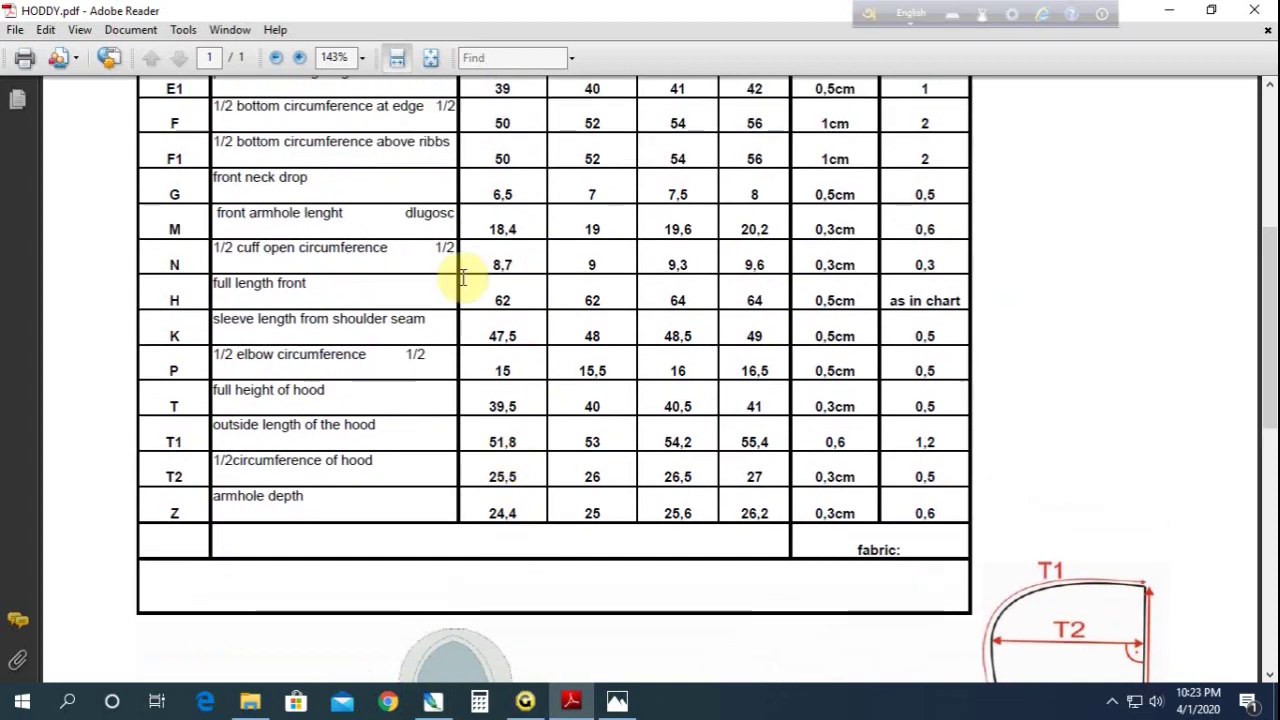
drag(246, 178, 310, 180)
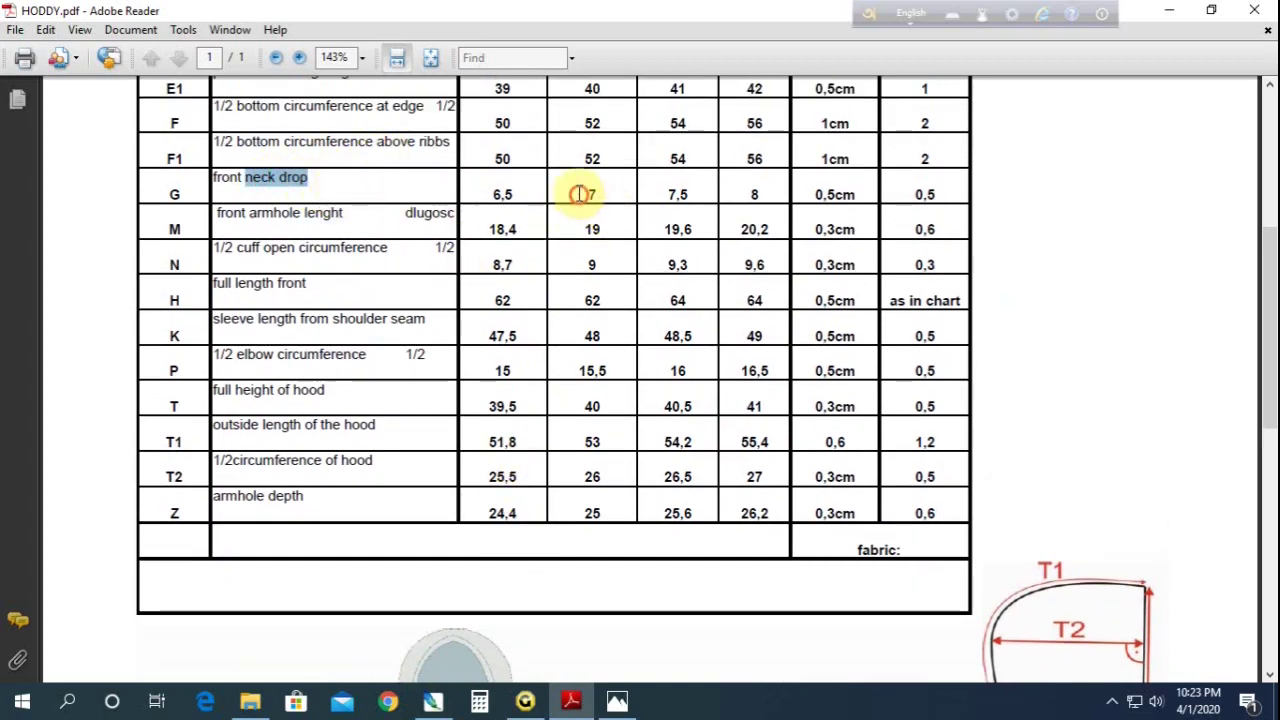
drag(582, 192, 593, 210)
scroll(593, 245, up, 5)
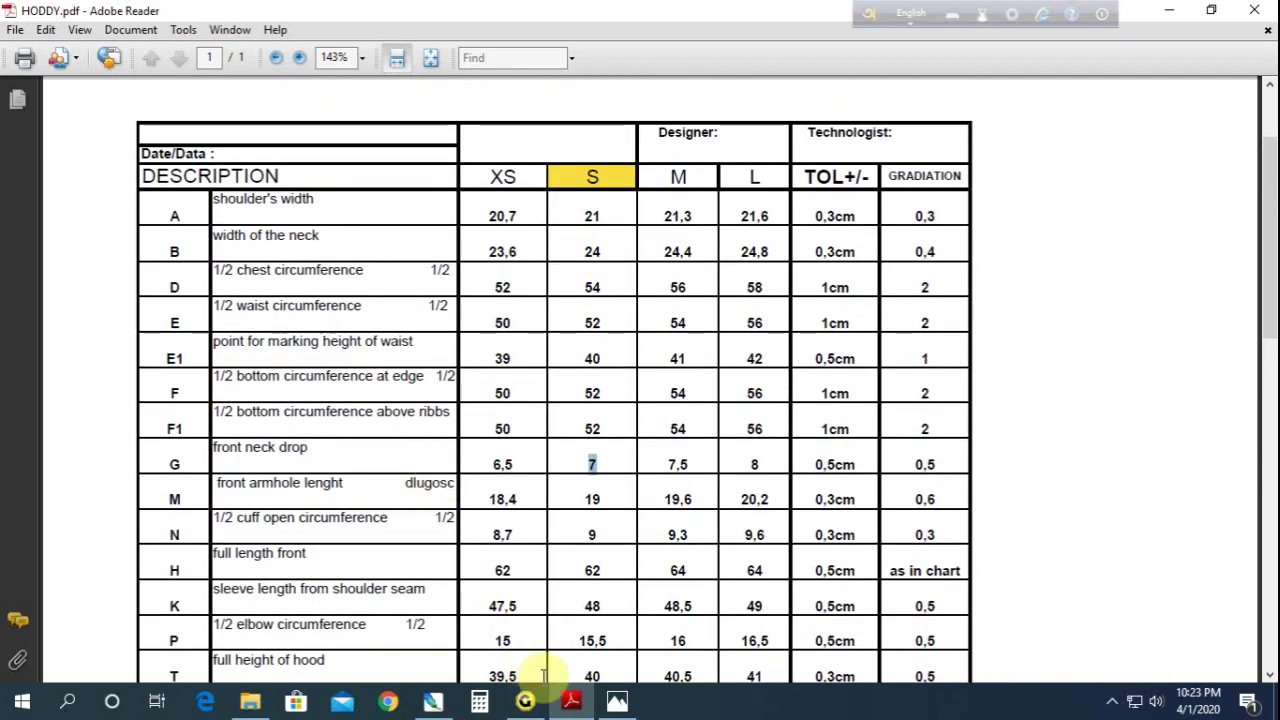
Begin adding a new point from the lower-left corner with distance -1.5, then revisit the chart
click(526, 702)
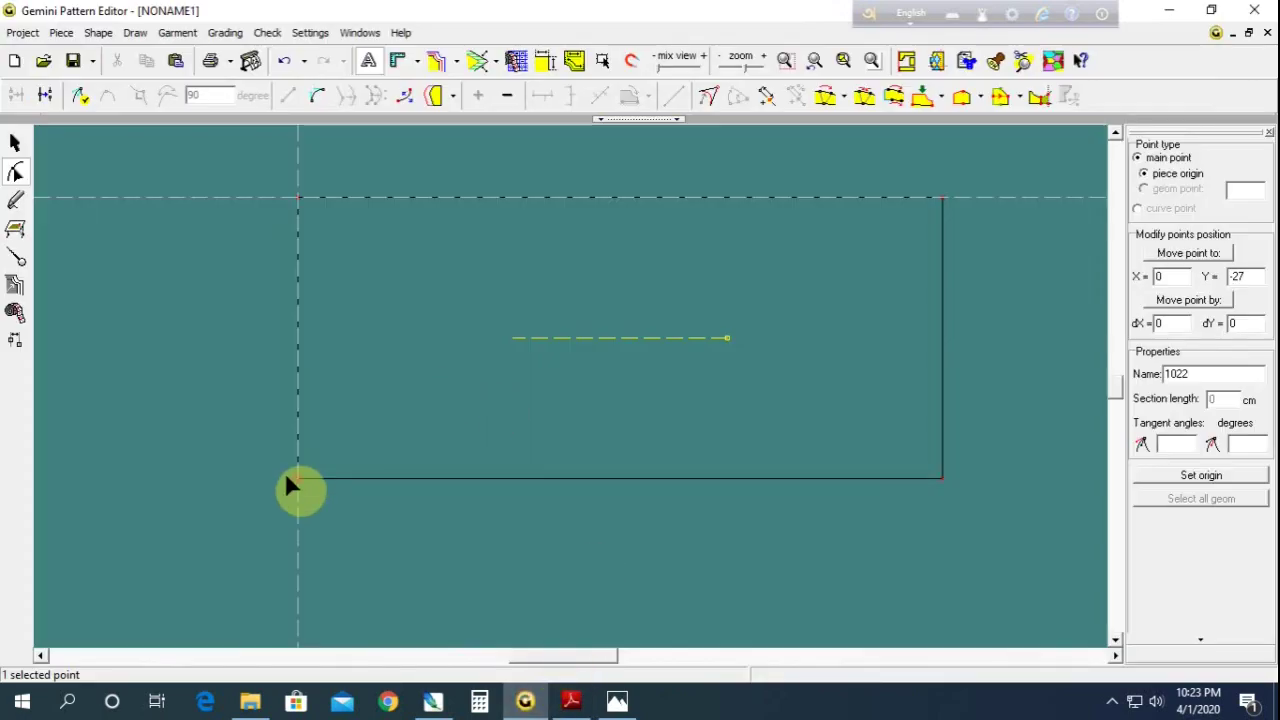
click(760, 98)
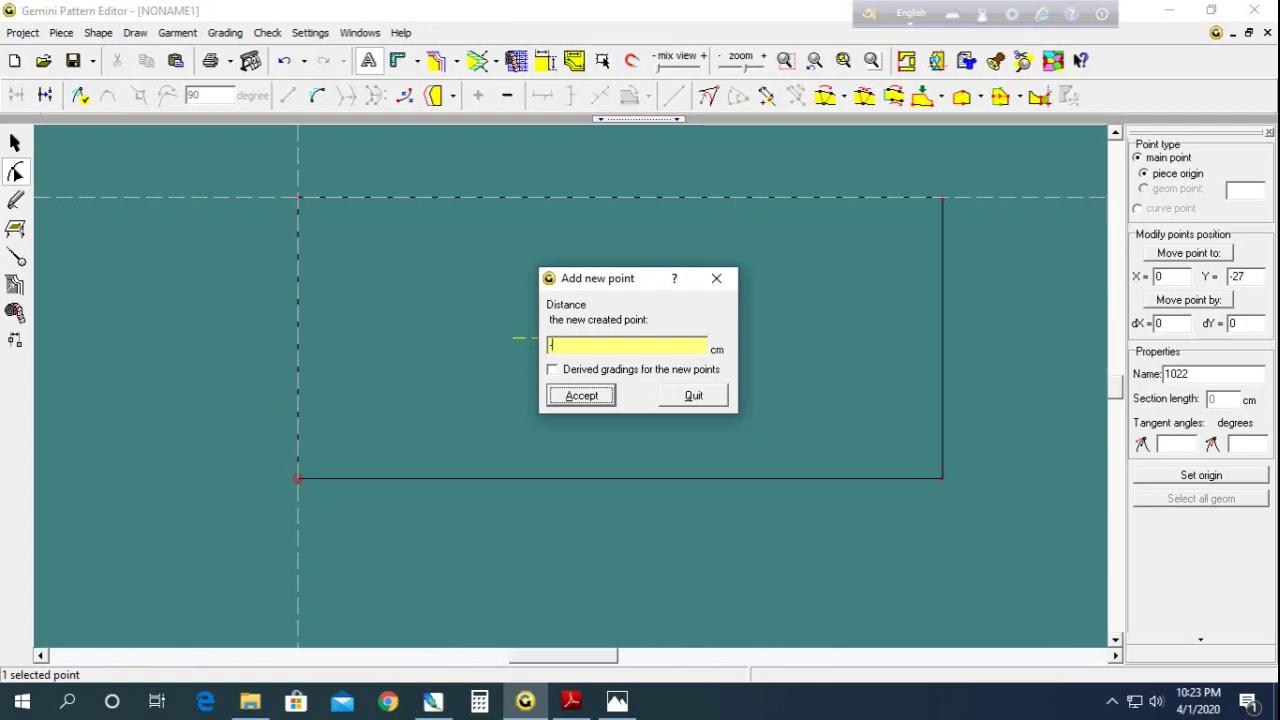
text(5 -7)
click(571, 700)
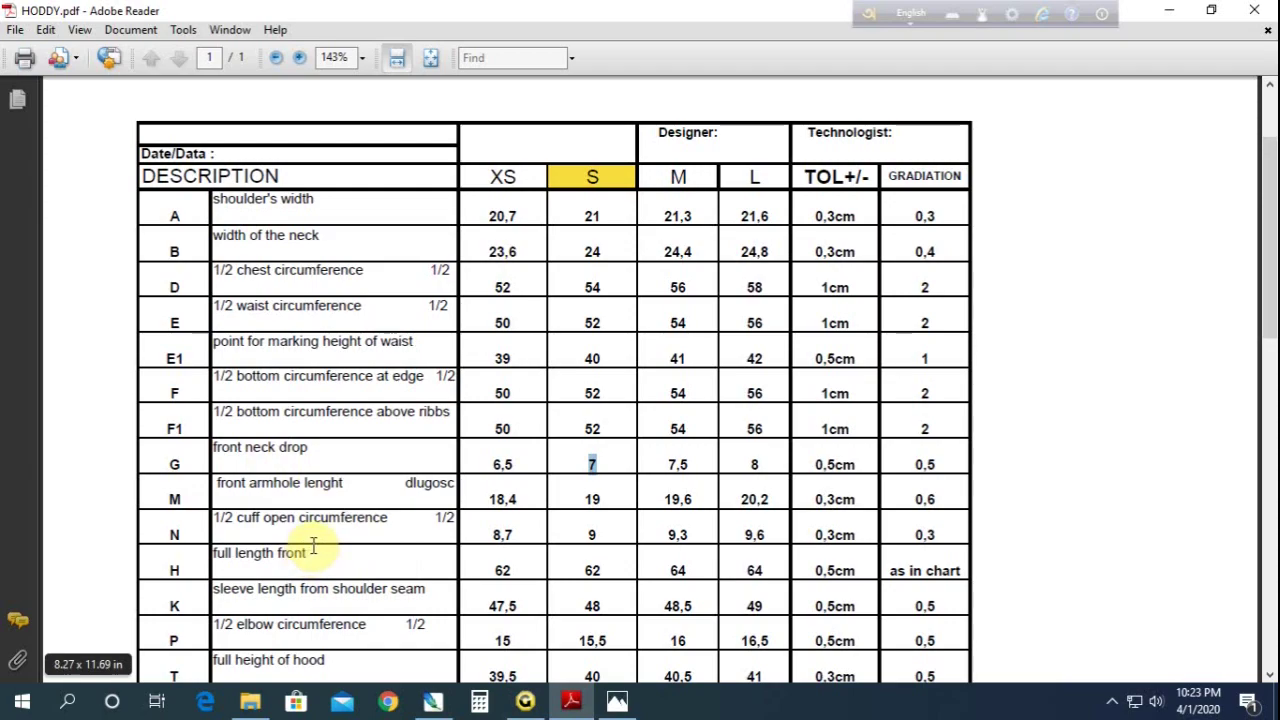
Mark the size S neck width, 24, in row B and return to the new-point entry
scroll(313, 545, down, 3)
scroll(318, 543, up, 3)
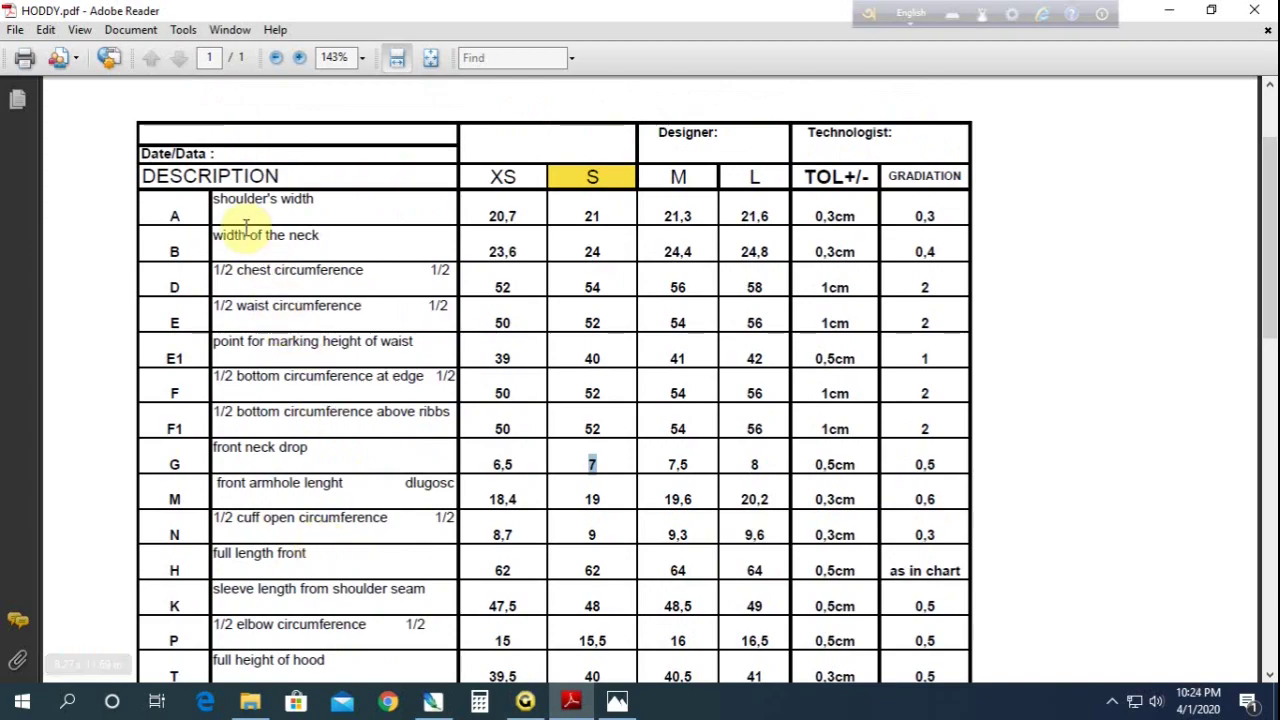
drag(212, 236, 467, 260)
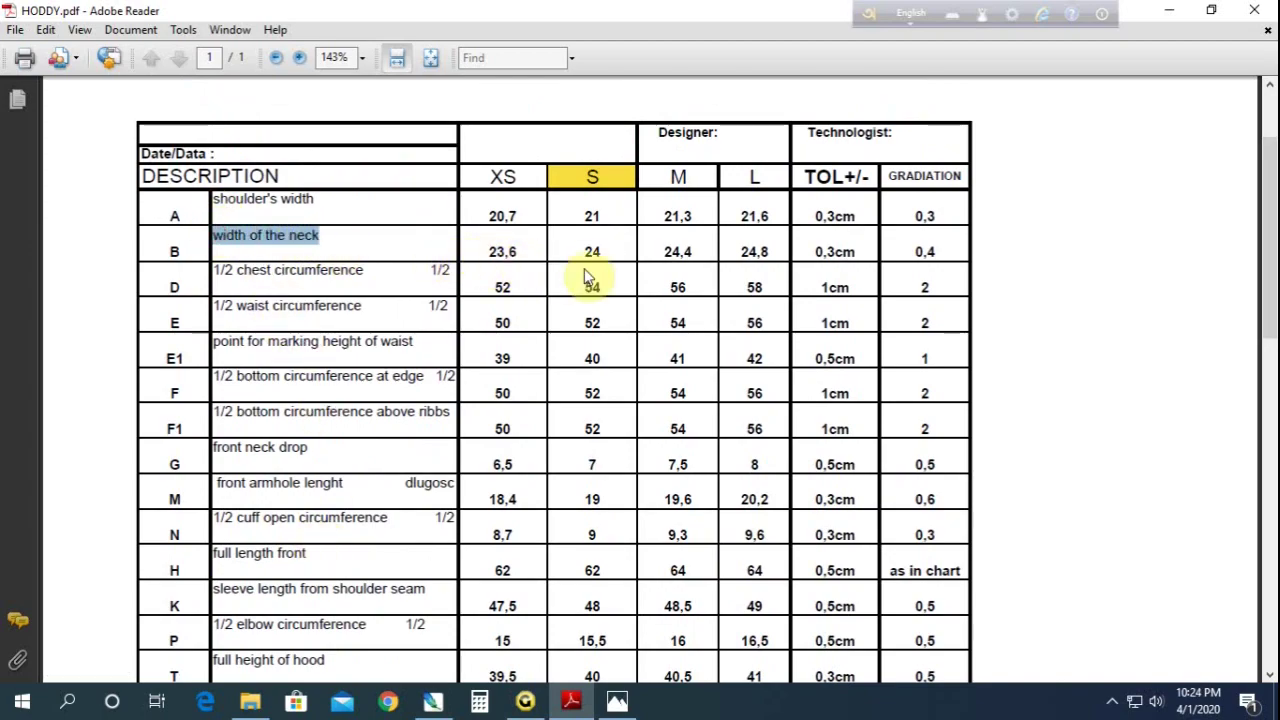
drag(576, 251, 628, 253)
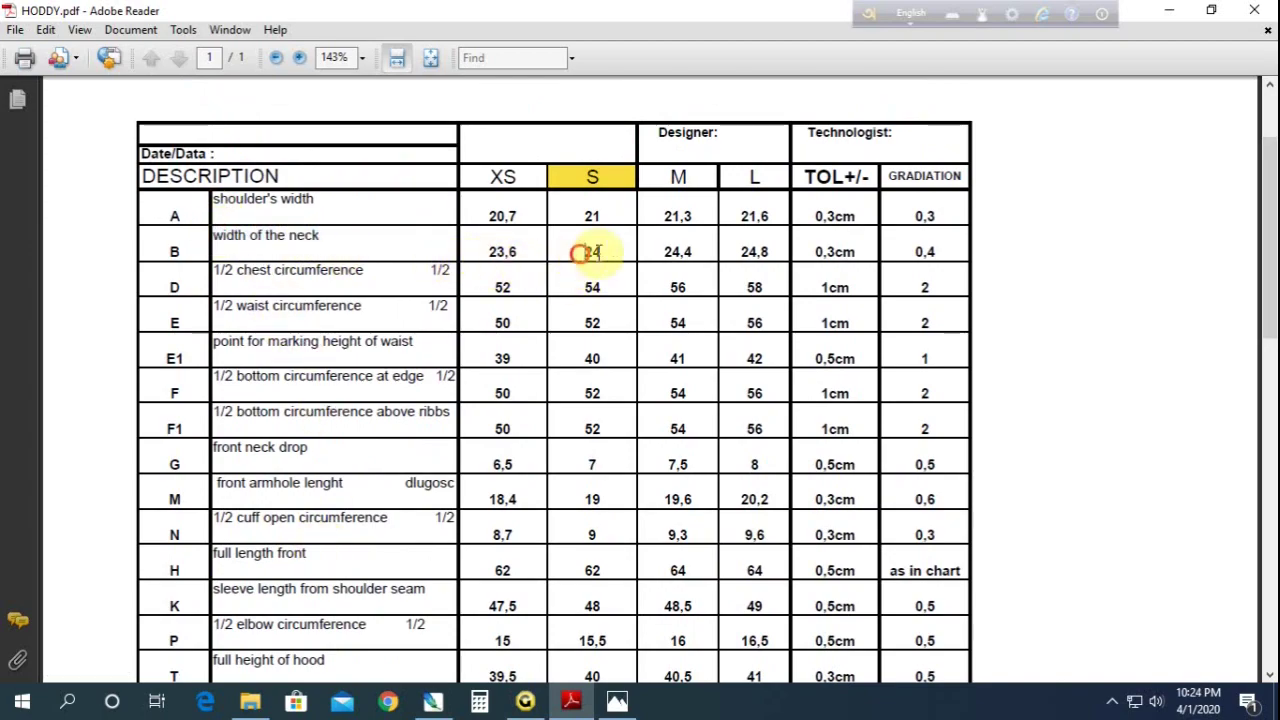
click(525, 701)
click(595, 347)
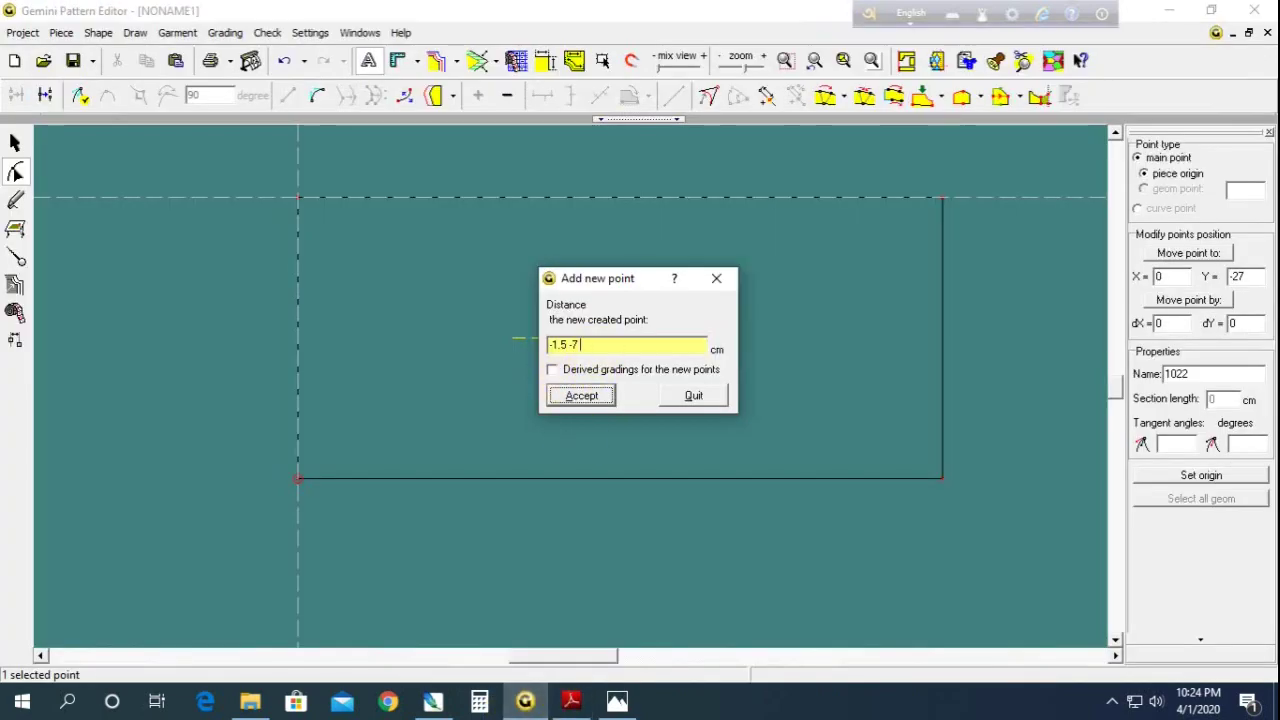
Complete the new point distances as -1.5 -7 12 cm and confirm
text(12)
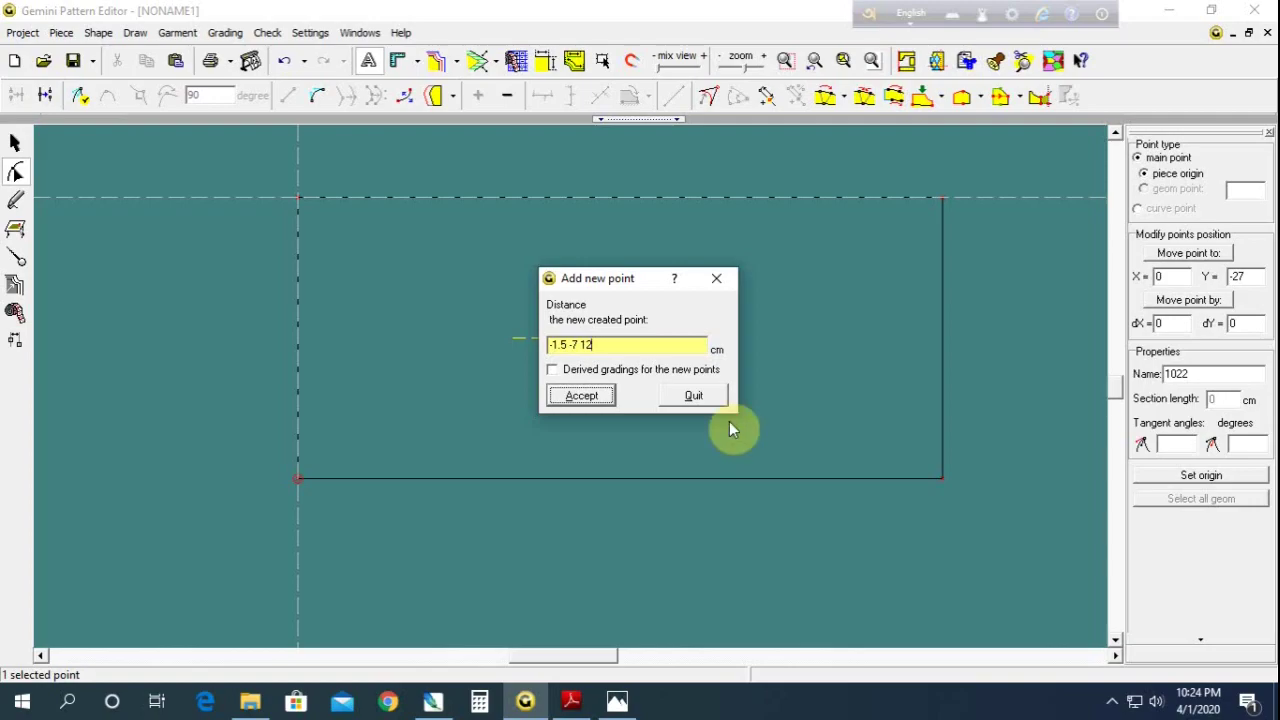
key(Return)
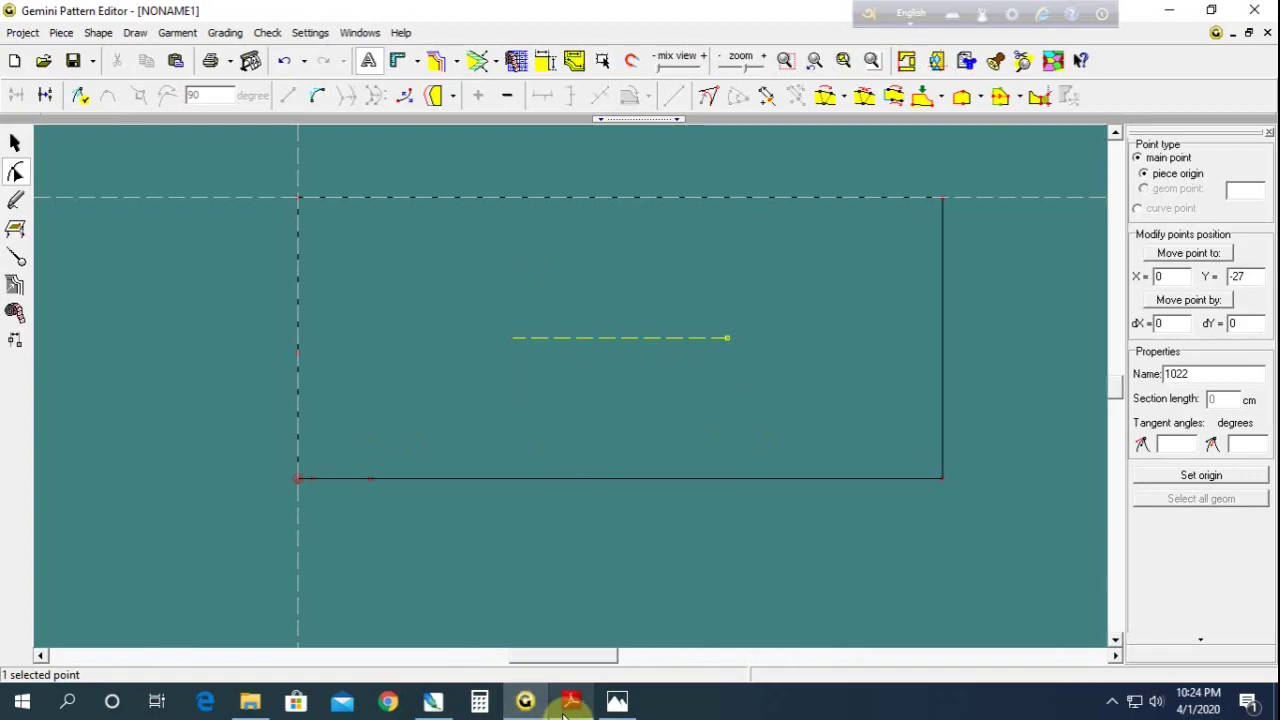
Mark the size S shoulder width, 21, in row A of the chart
click(570, 702)
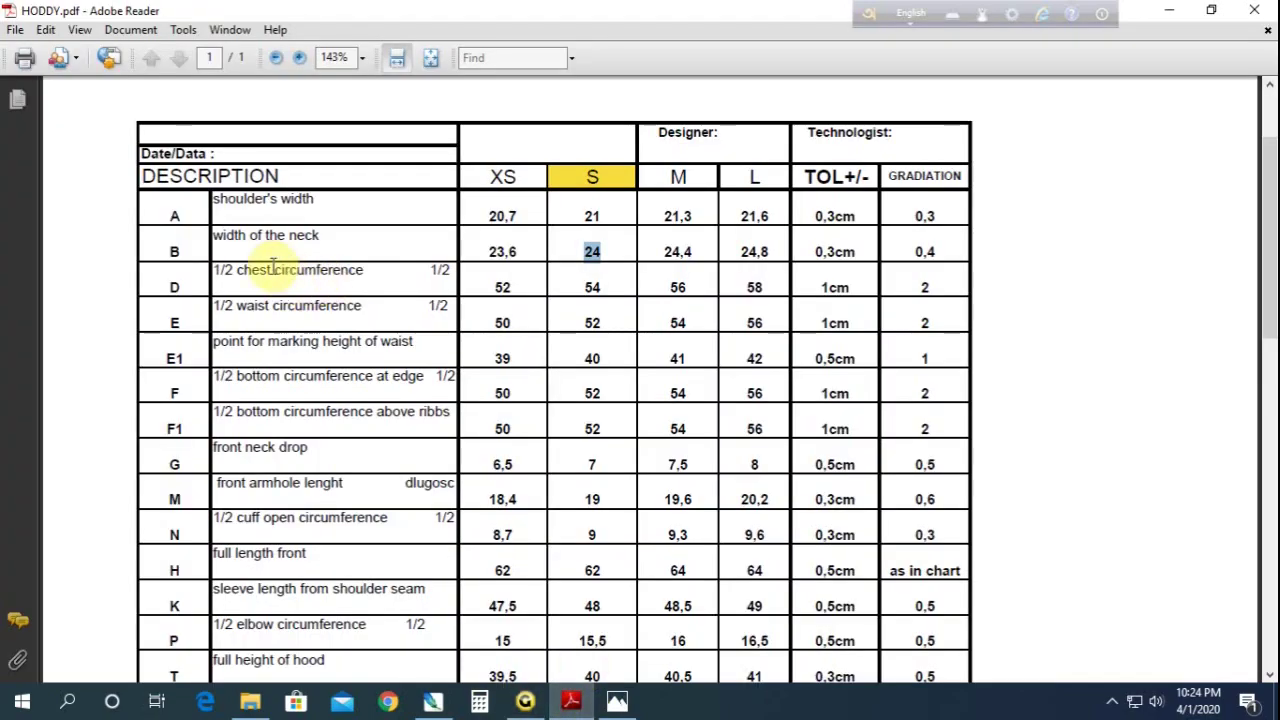
drag(212, 199, 322, 200)
click(588, 210)
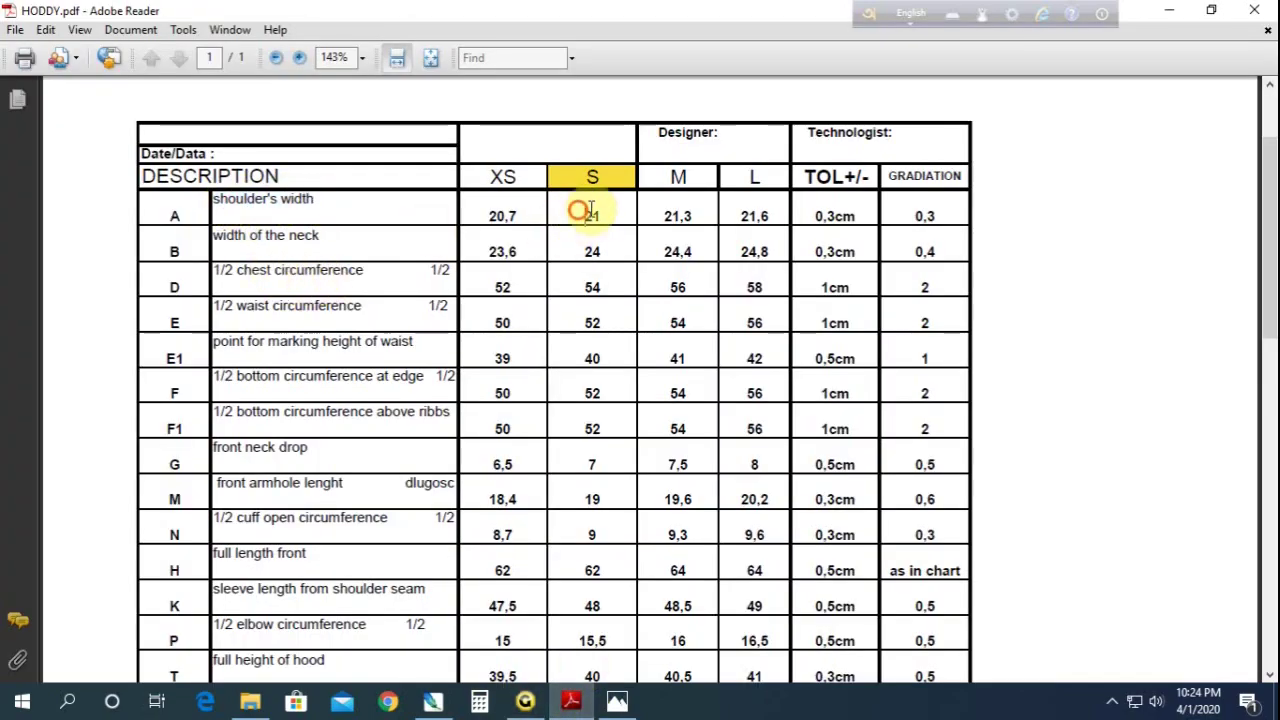
double_click(590, 212)
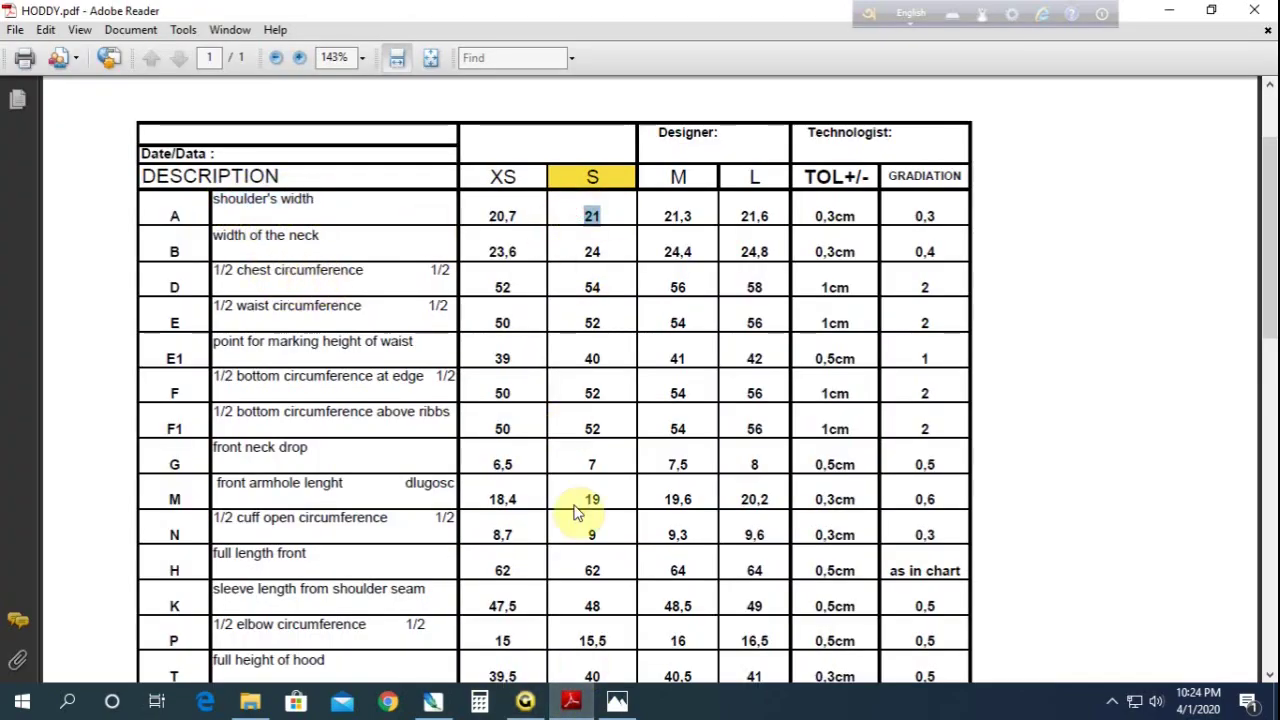
Show segment lengths on the piece (15/12 left, 1.5/5.5/55 bottom) and recheck the diagram
click(525, 703)
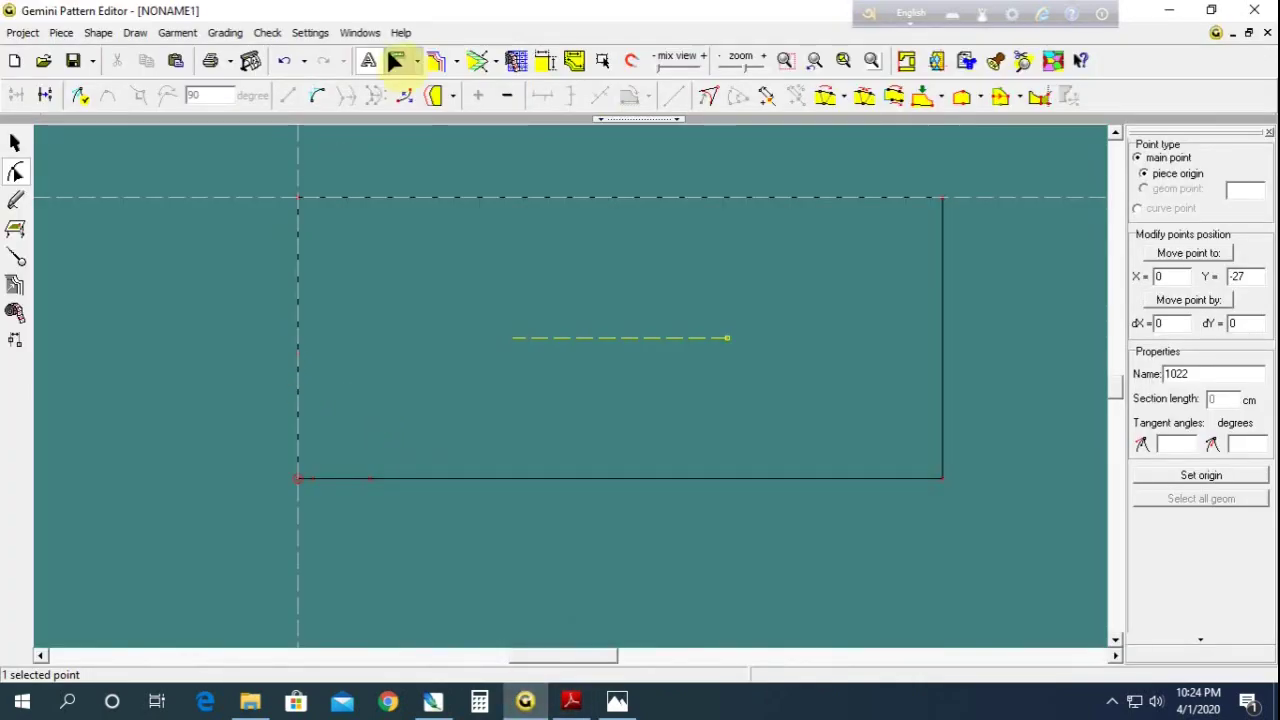
click(540, 60)
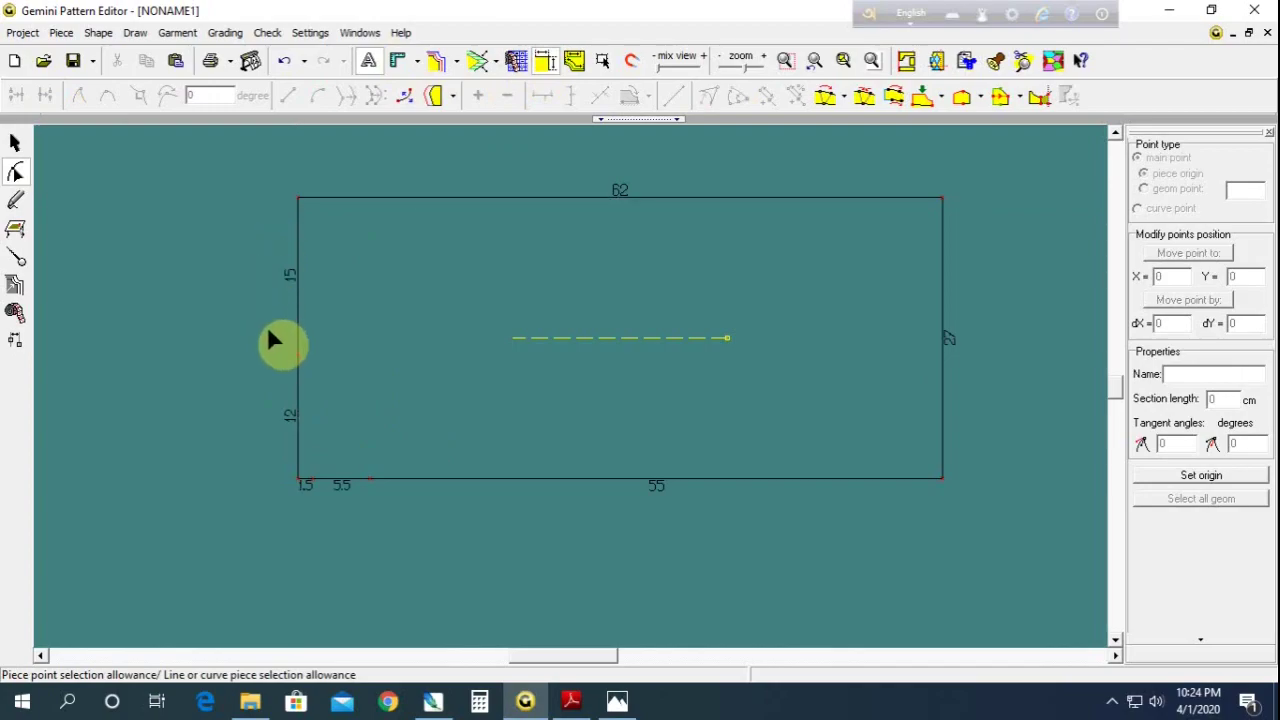
click(571, 702)
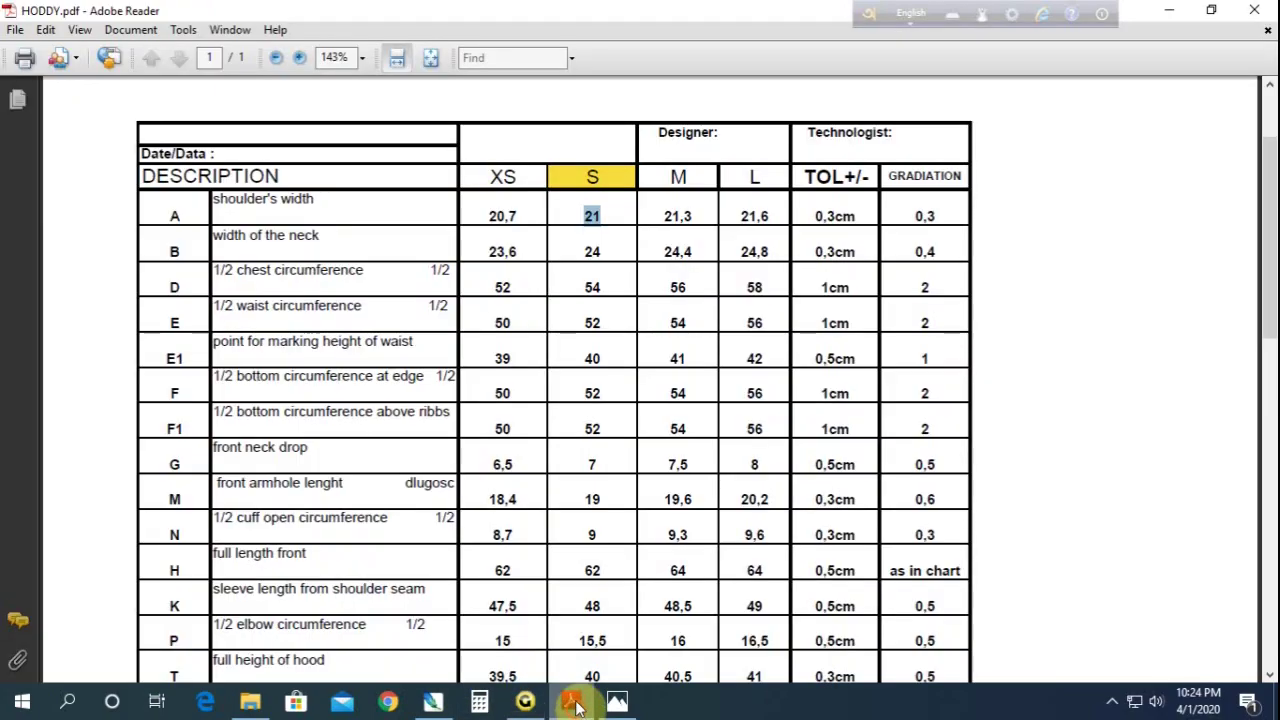
scroll(563, 615, down, 5)
scroll(563, 600, down, 4)
scroll(562, 600, down, 1)
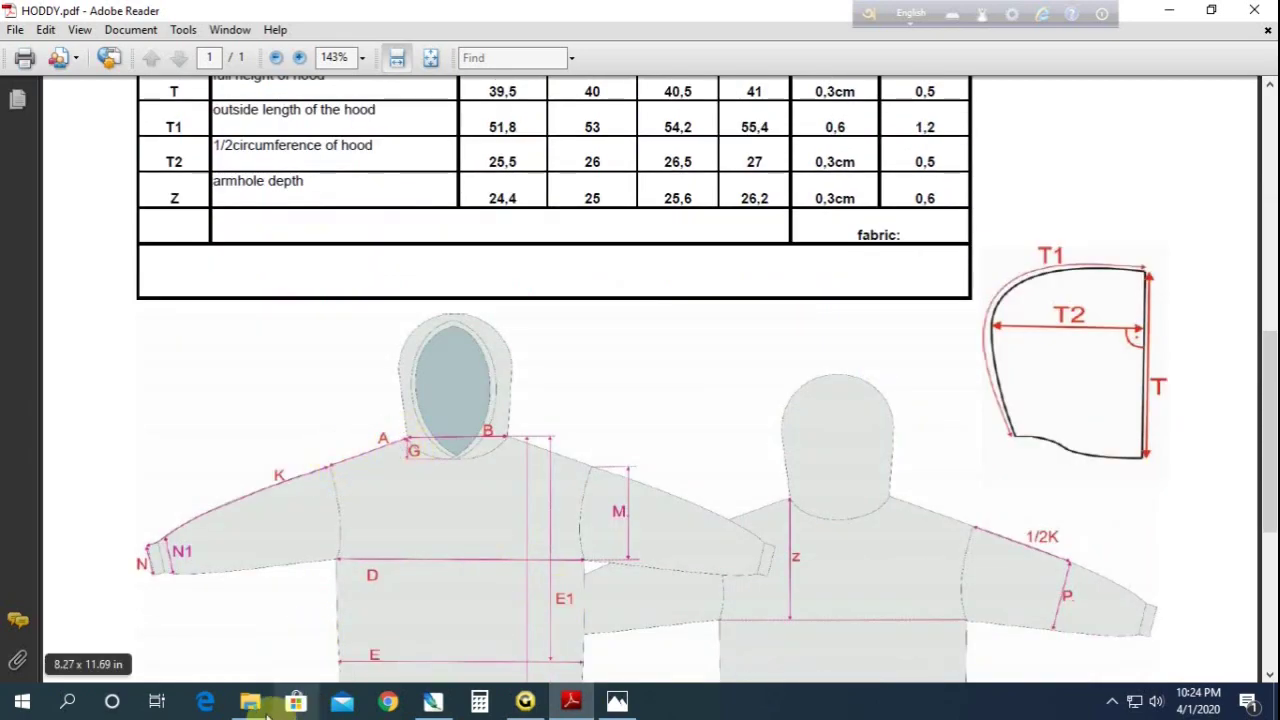
click(525, 700)
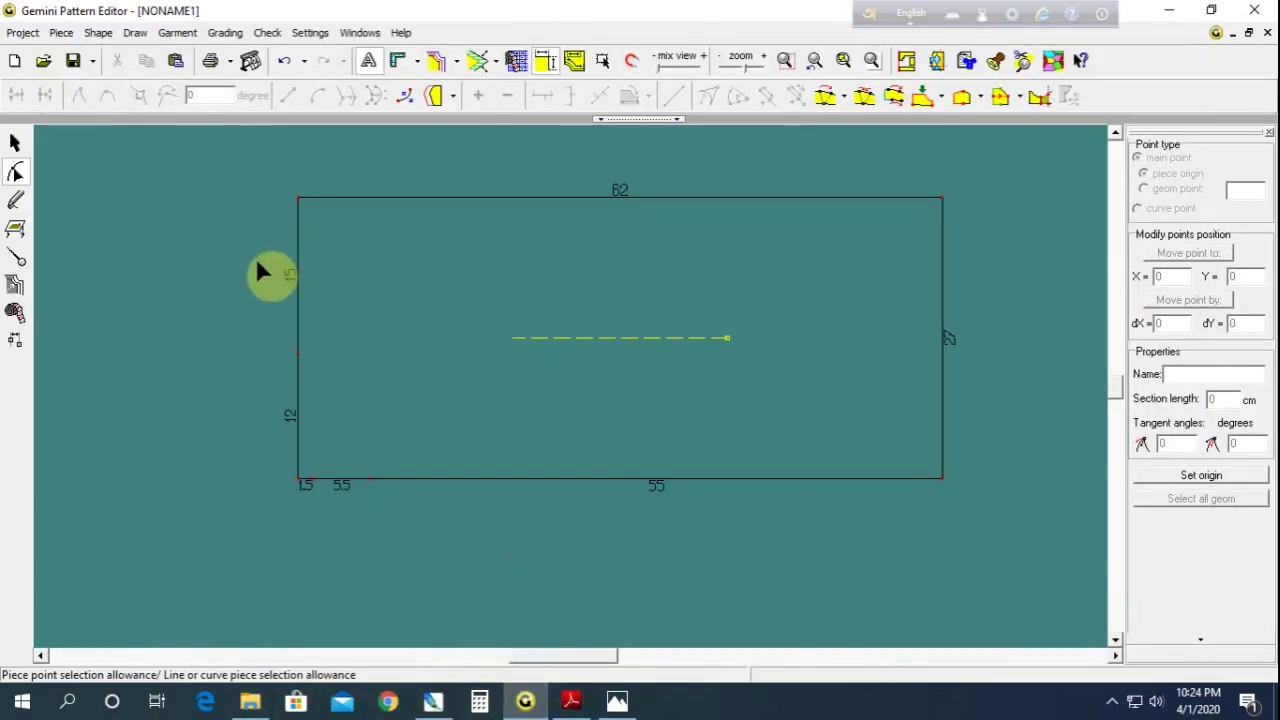
Mark the size S armhole depth 25 (row Z) and front armhole length 19 (row M)
click(571, 701)
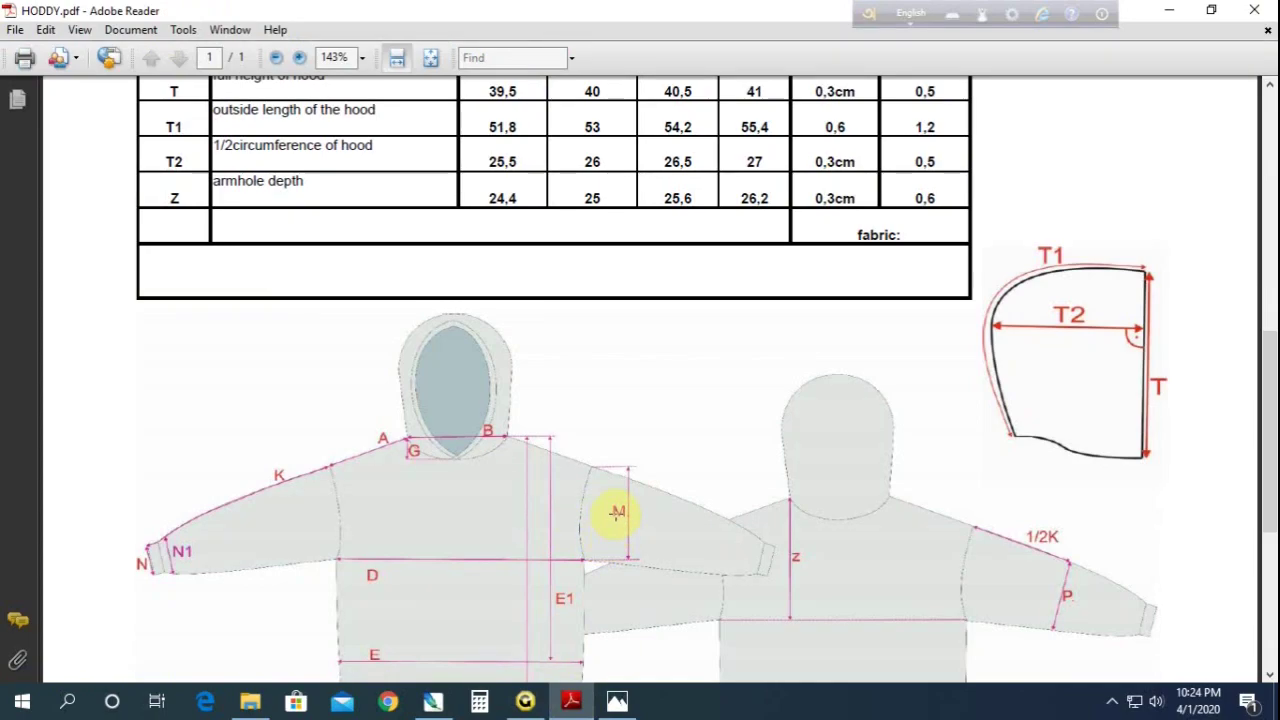
scroll(617, 512, down, 1)
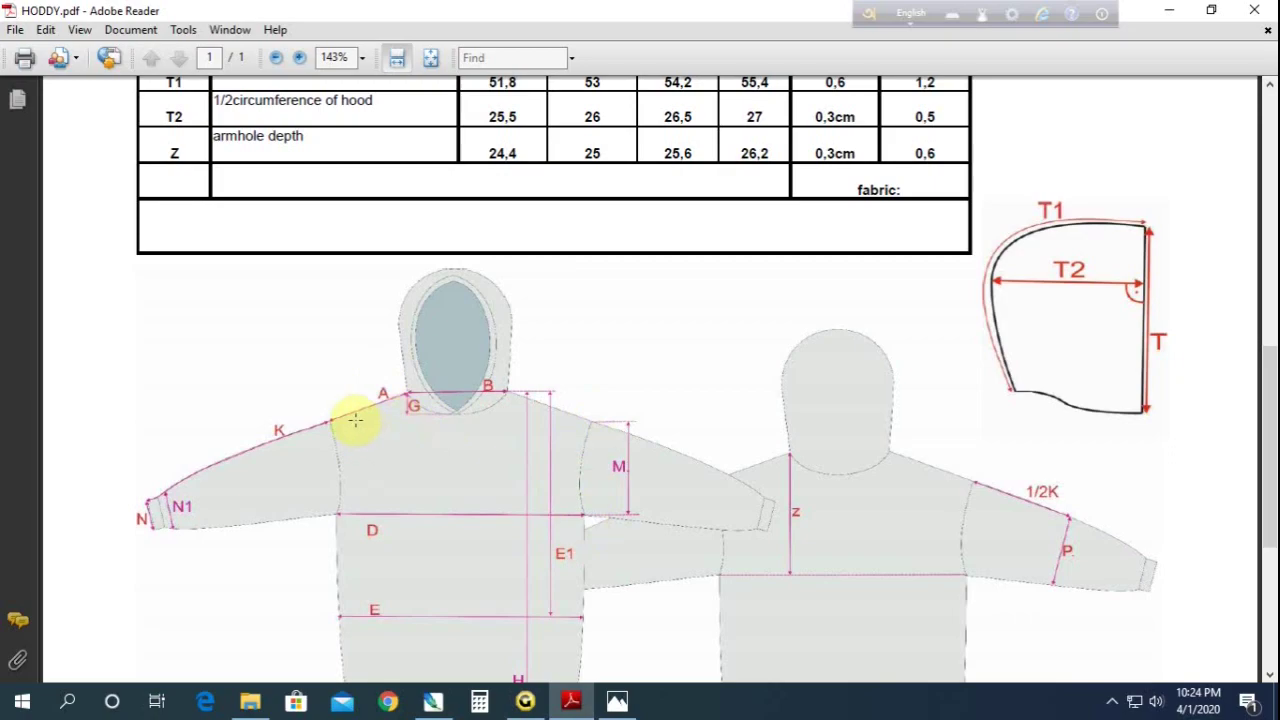
click(583, 150)
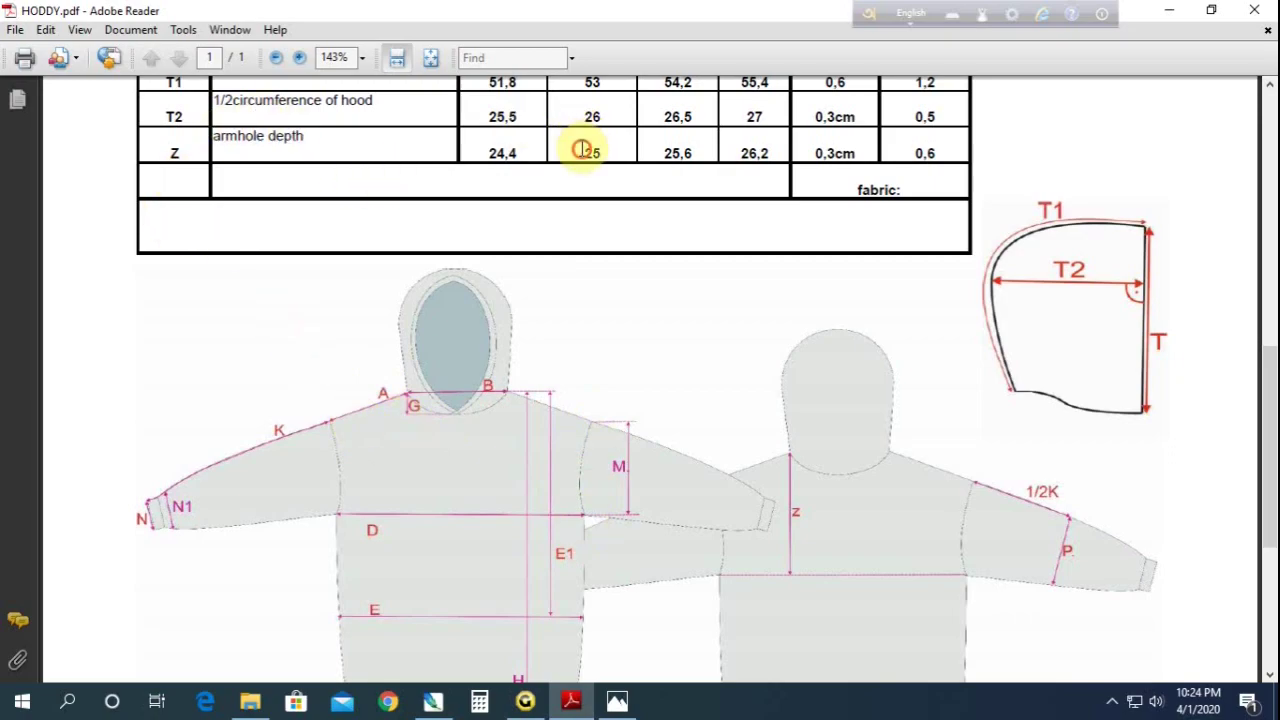
drag(583, 150, 600, 152)
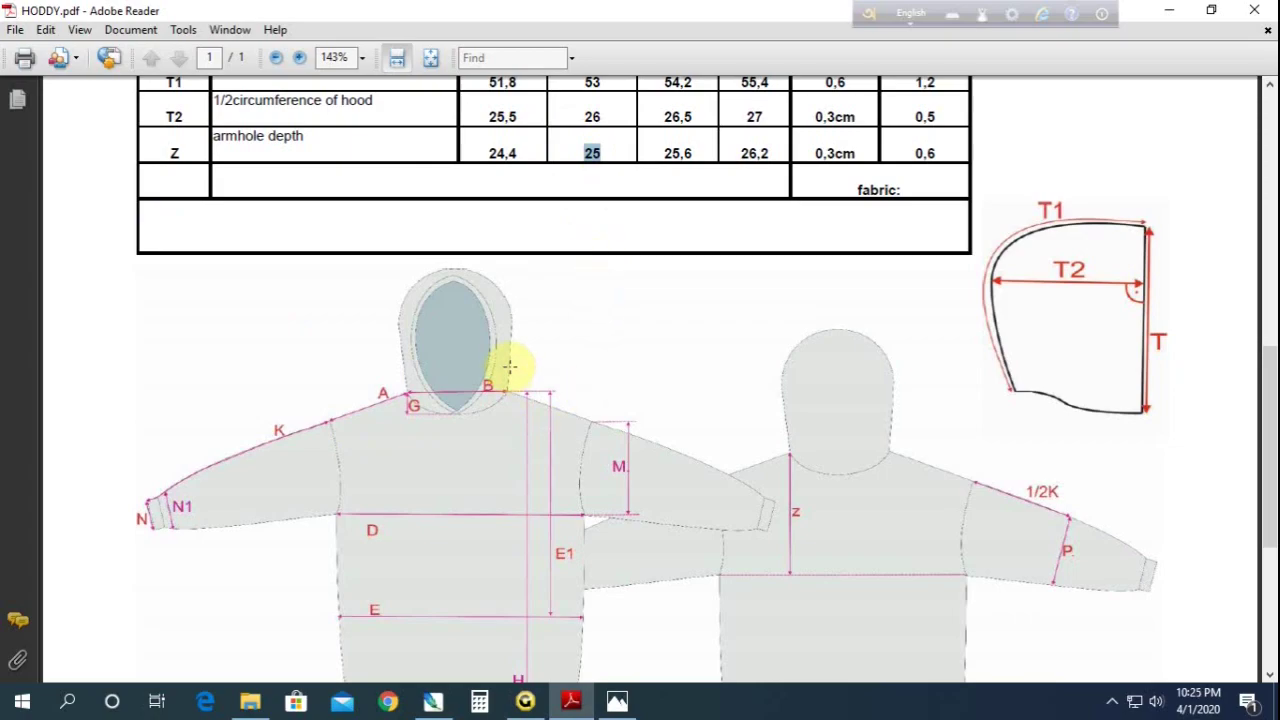
scroll(509, 367, up, 5)
scroll(507, 366, up, 3)
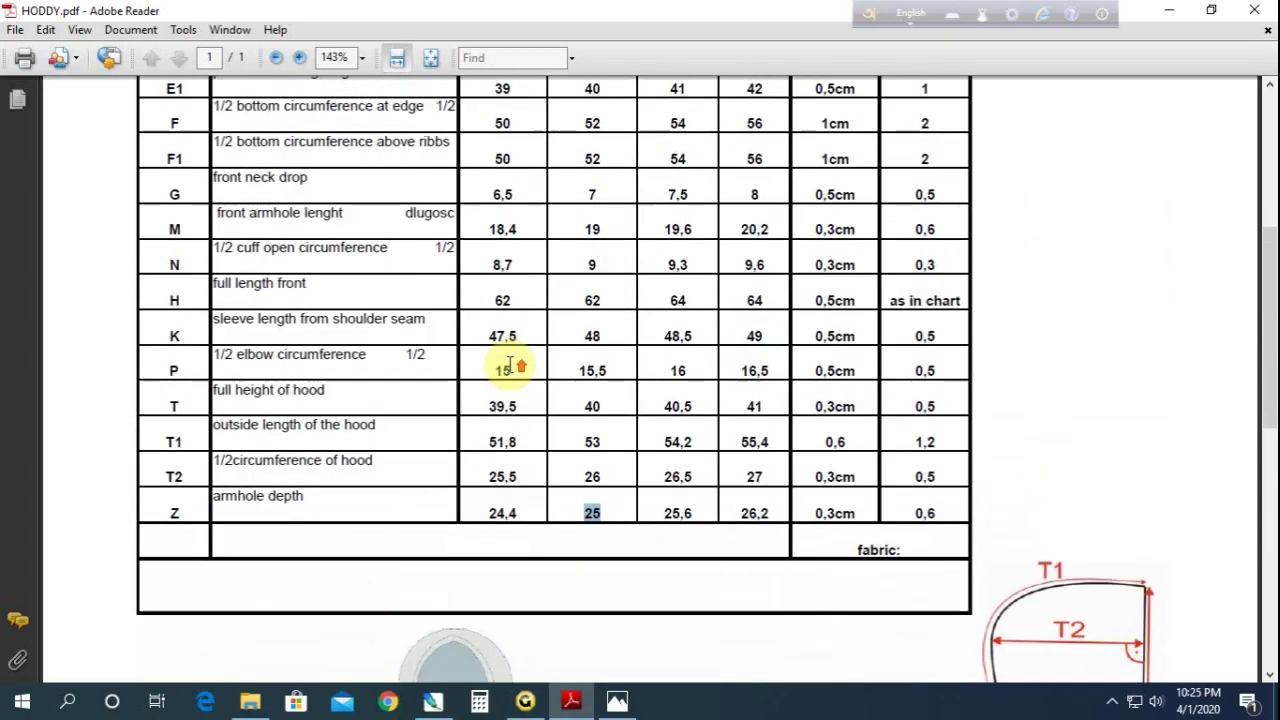
double_click(591, 229)
Add a point 25 cm along the 62 cm top edge, splitting it into 25 and 37, then glance at HODDY.pdf
click(525, 701)
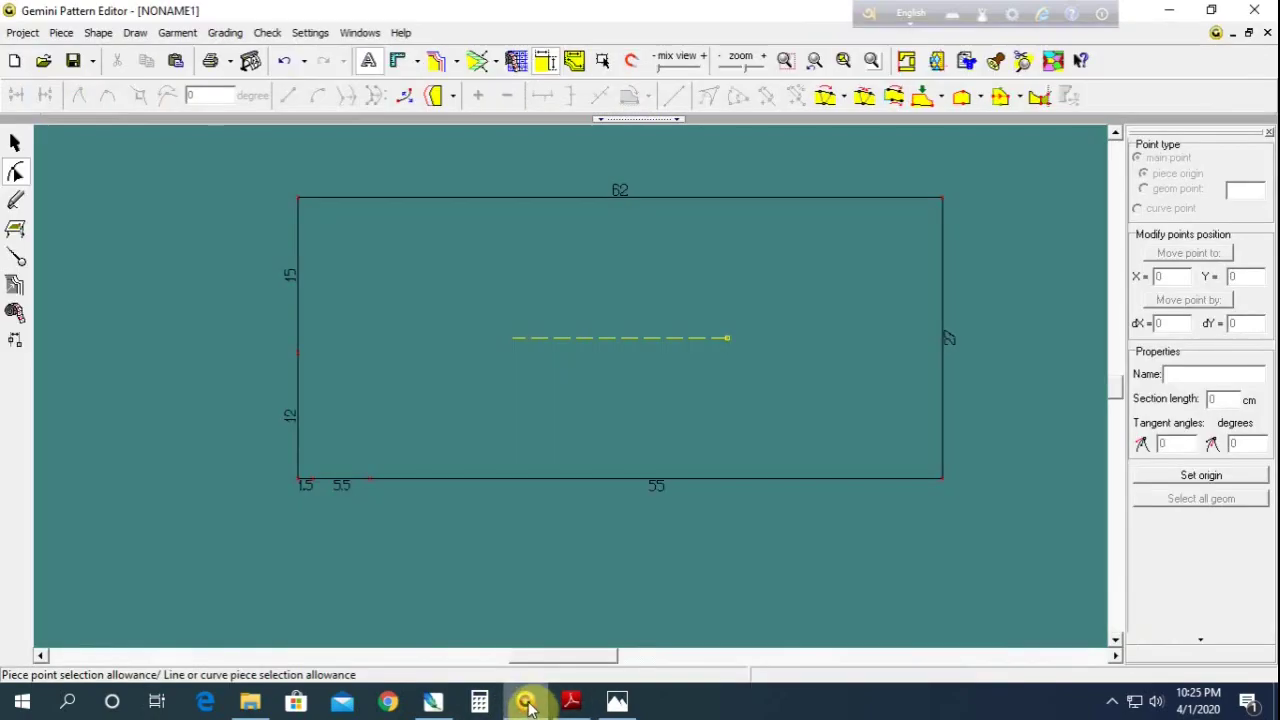
click(298, 197)
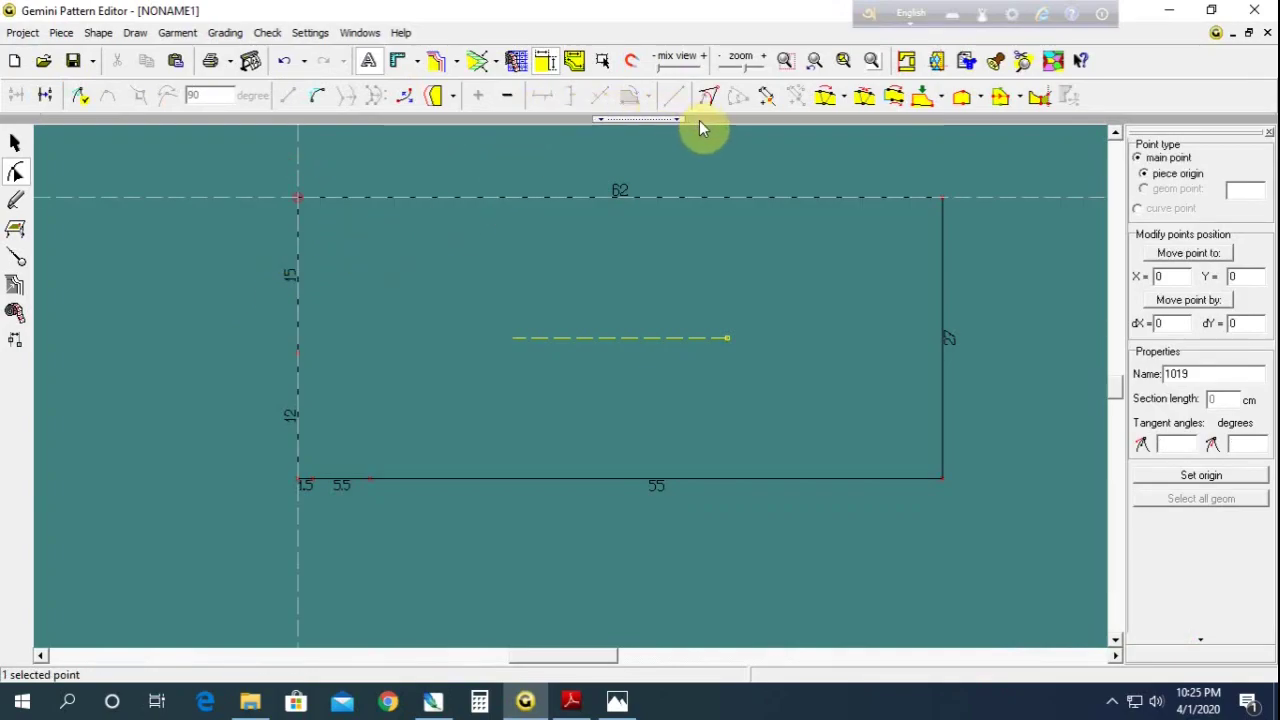
click(766, 96)
click(566, 343)
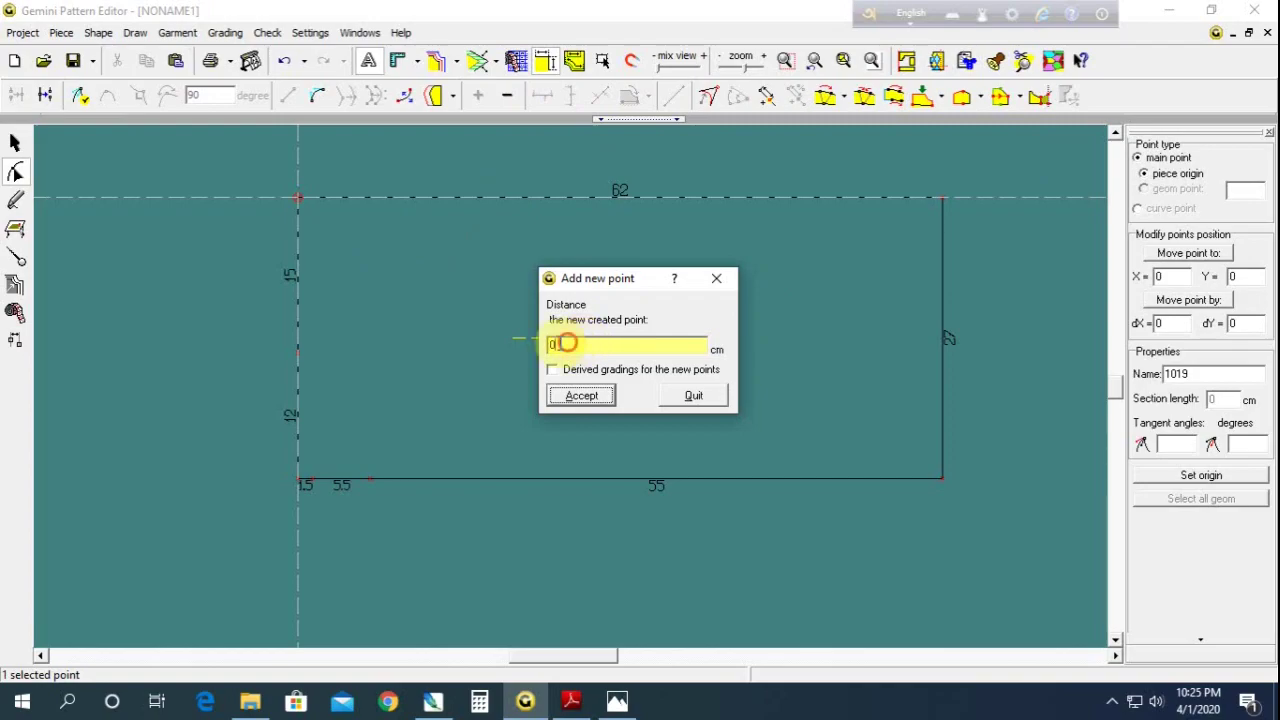
drag(566, 343, 516, 345)
text(25)
key(Return)
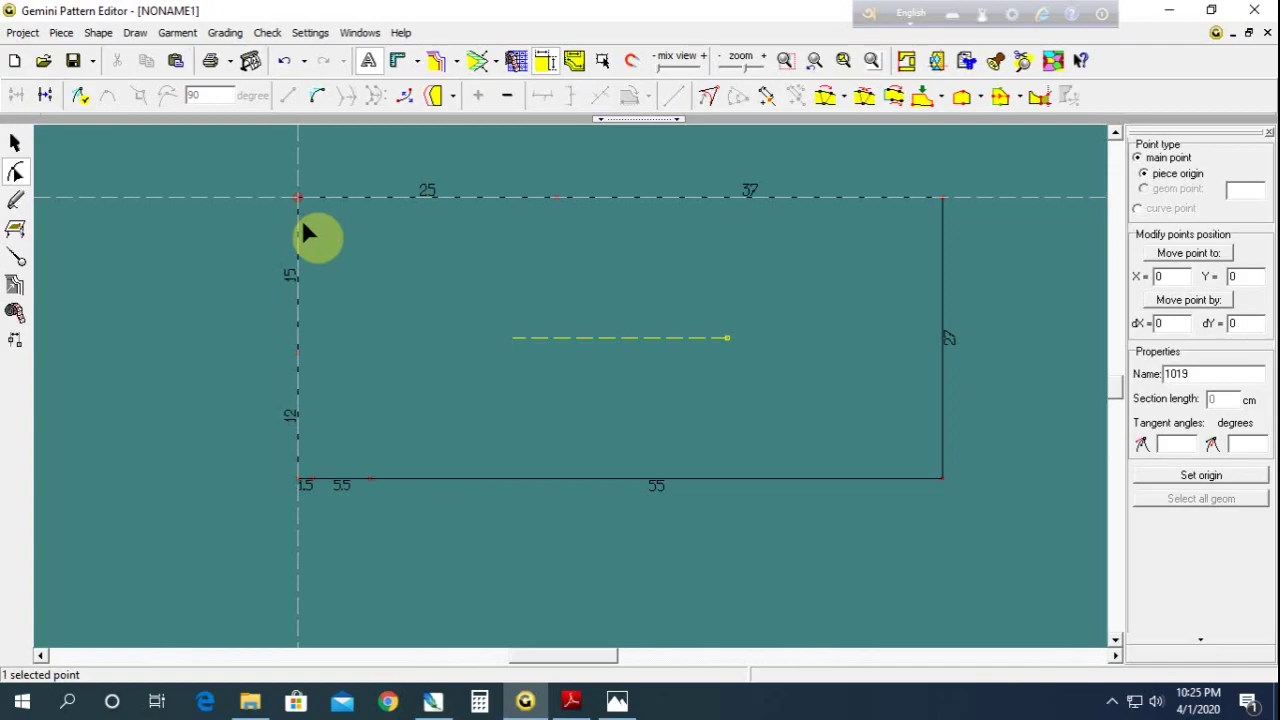
click(571, 704)
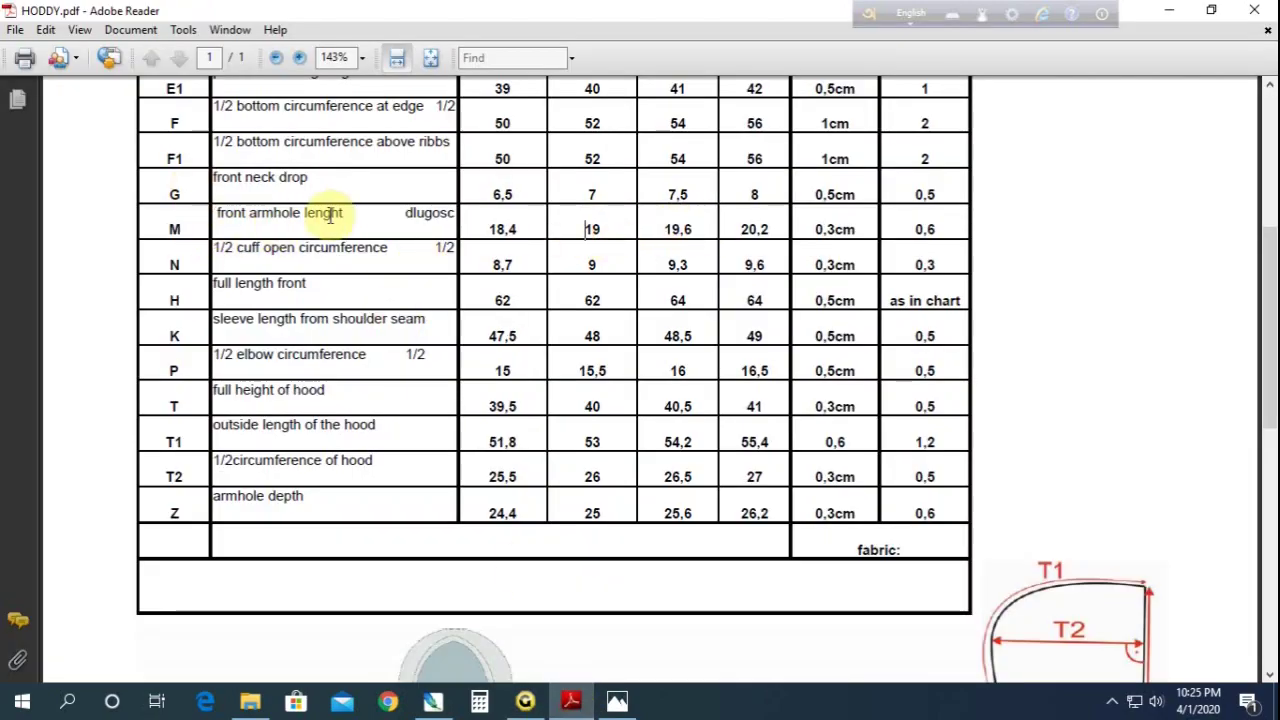
Nudge the top-left corner right and up to form a 19.7 cm sloped shoulder and 21.07 cm side
click(525, 701)
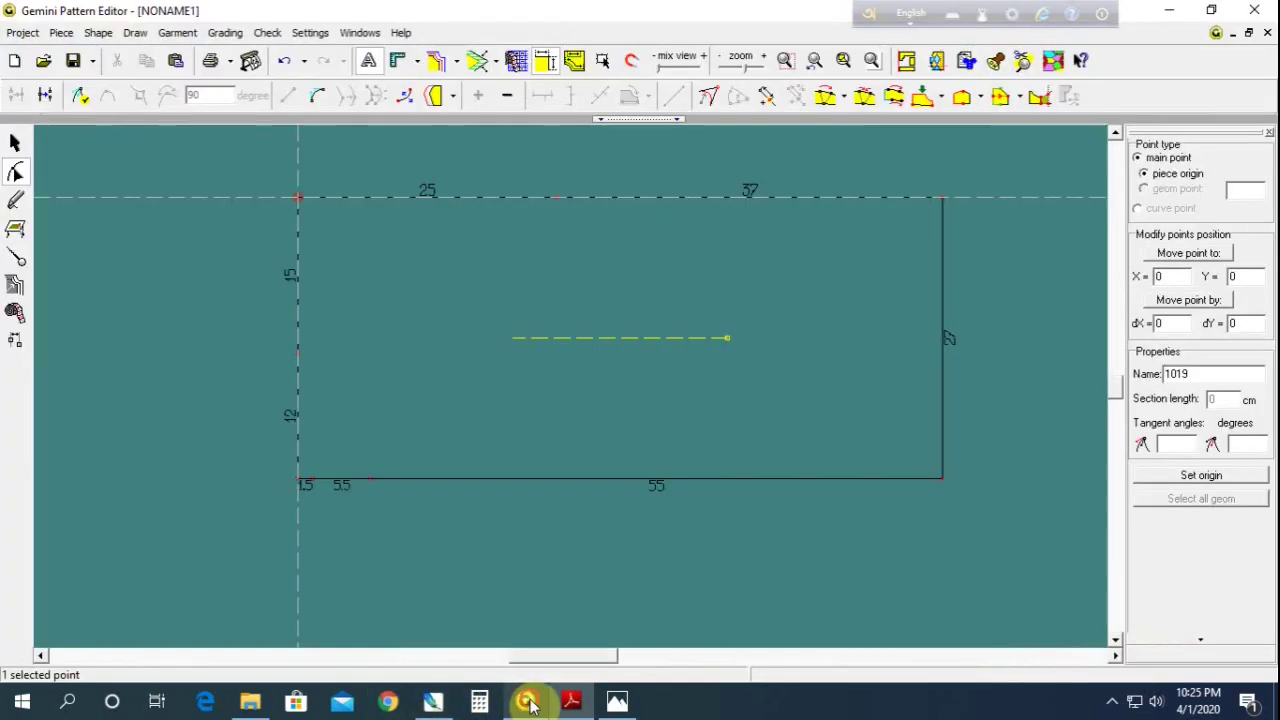
drag(310, 204, 317, 214)
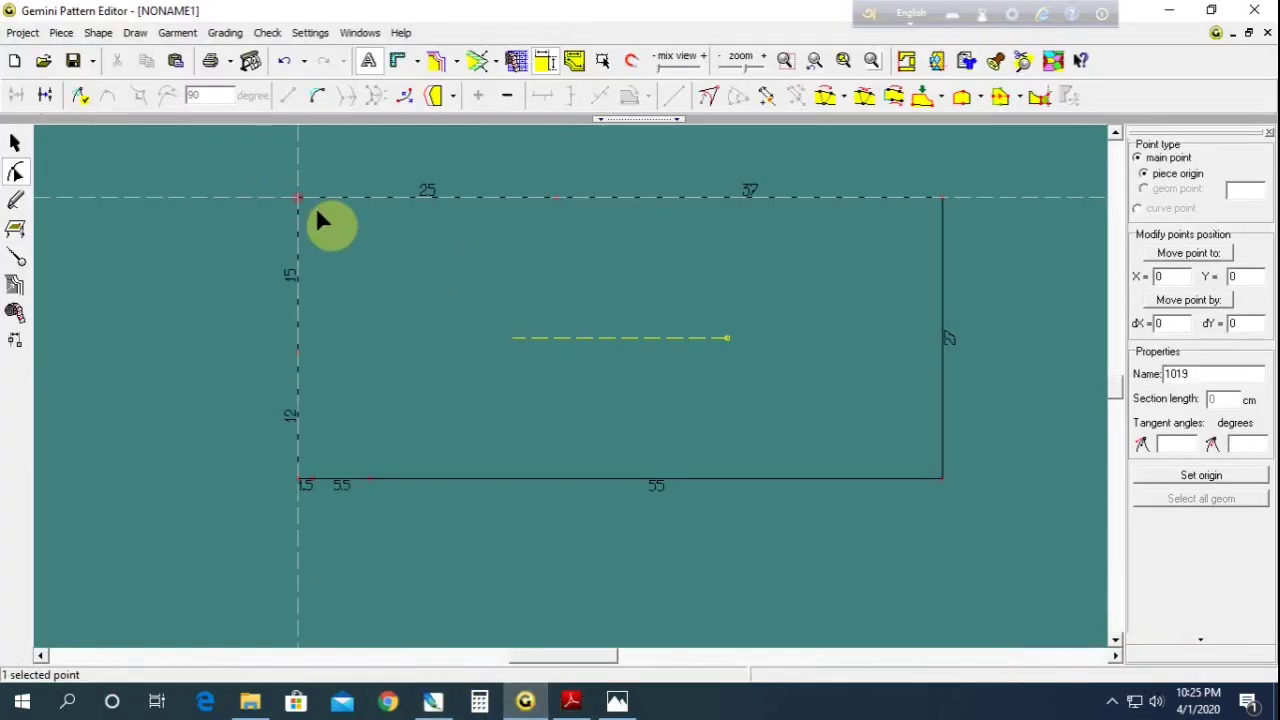
key(Right)
key(Right)
key(Right)
key(Right)
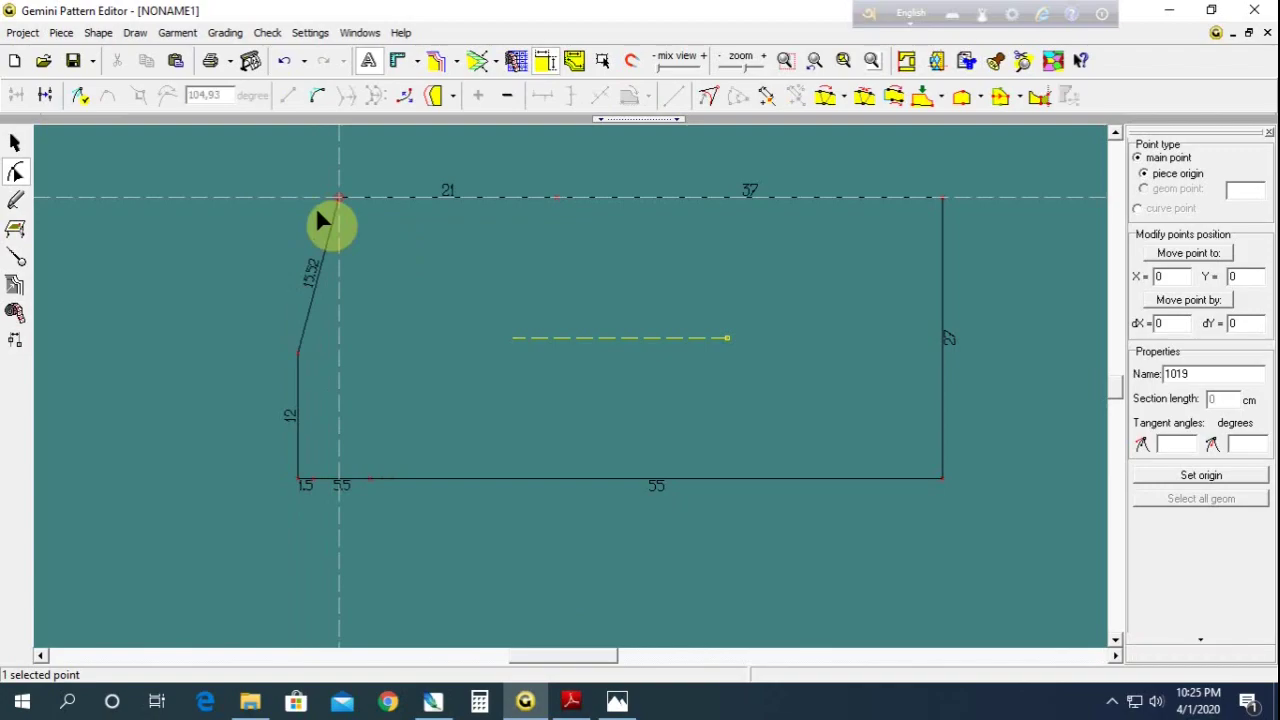
key(Right)
key(Right)
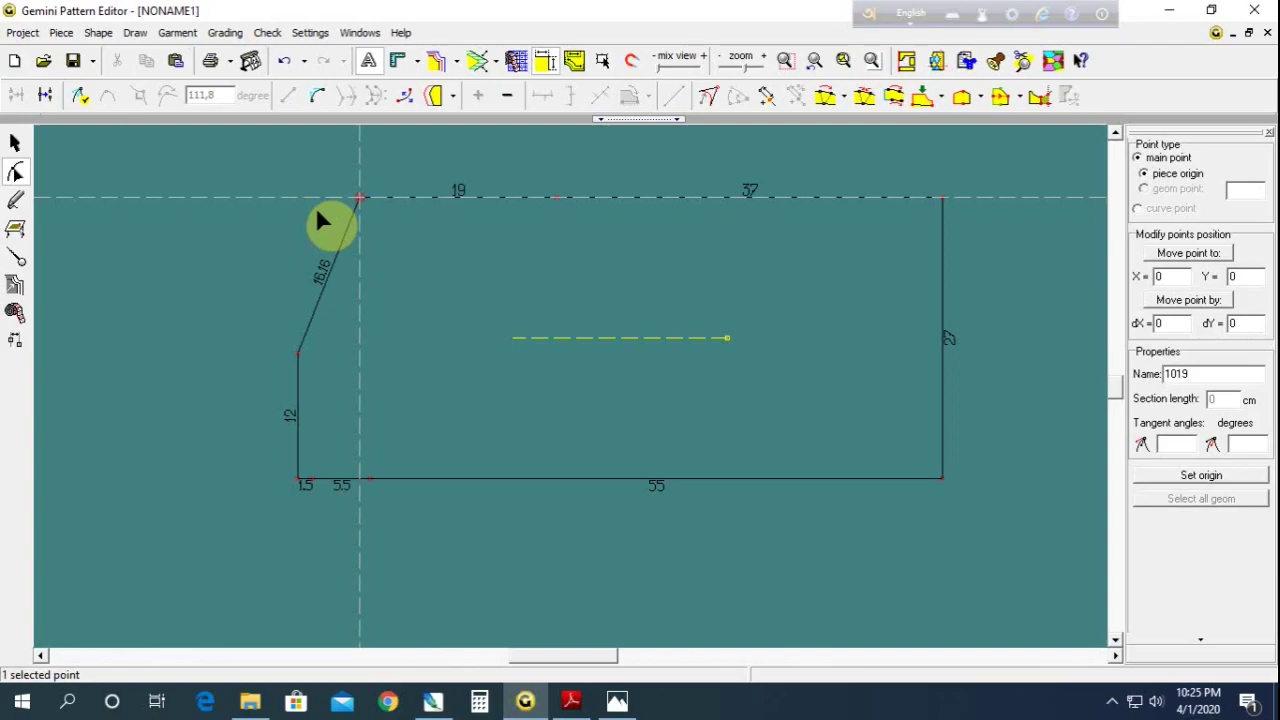
key(Up)
key(Up)
key(Up)
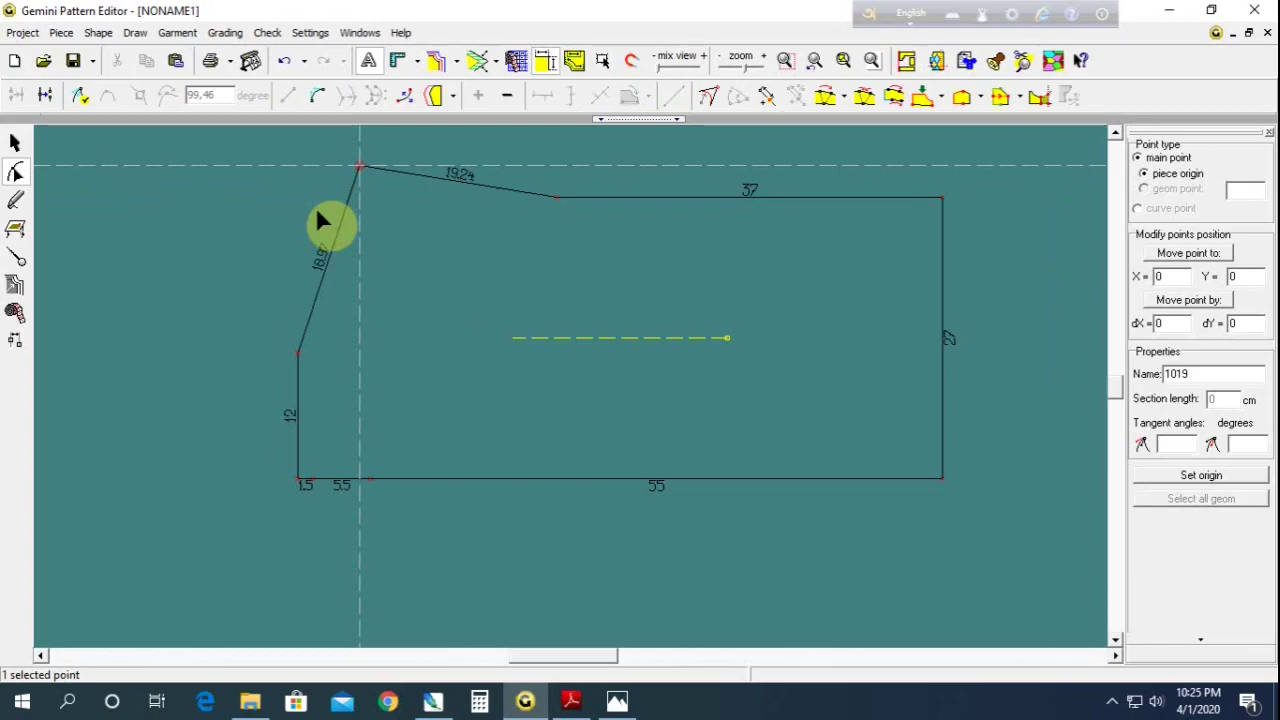
key(Up)
key(Up)
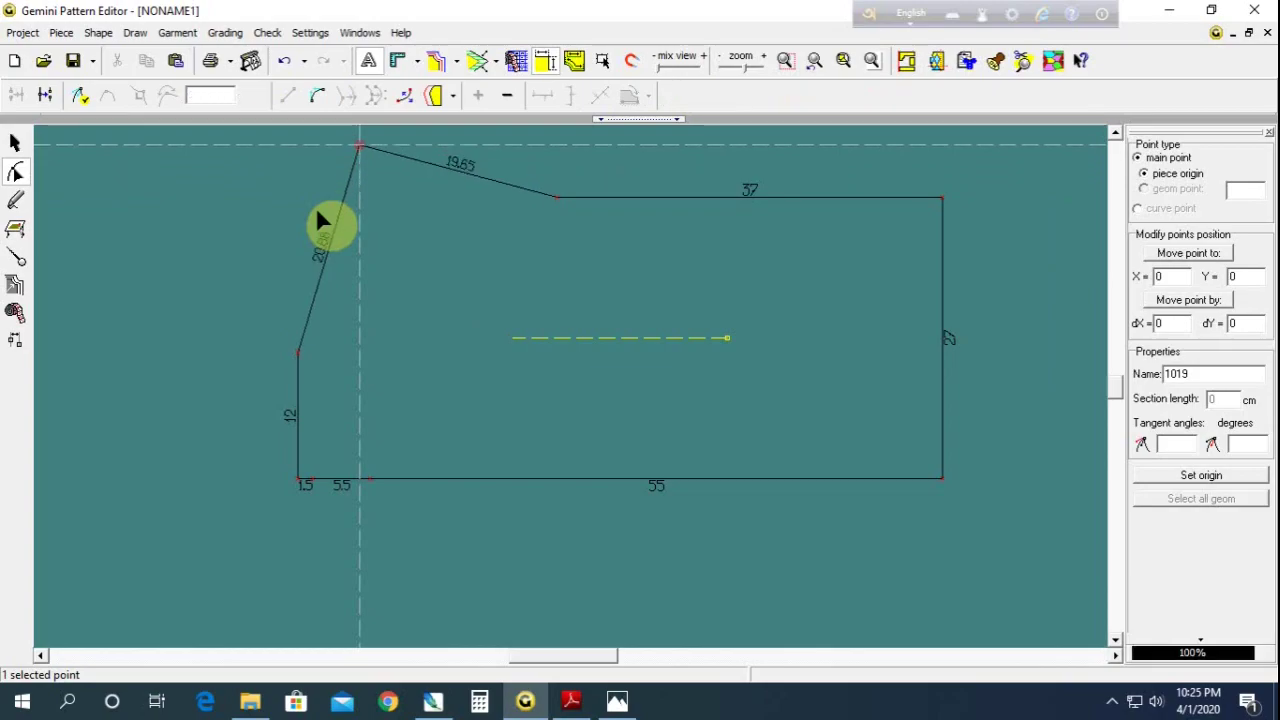
key(Up)
key(Down)
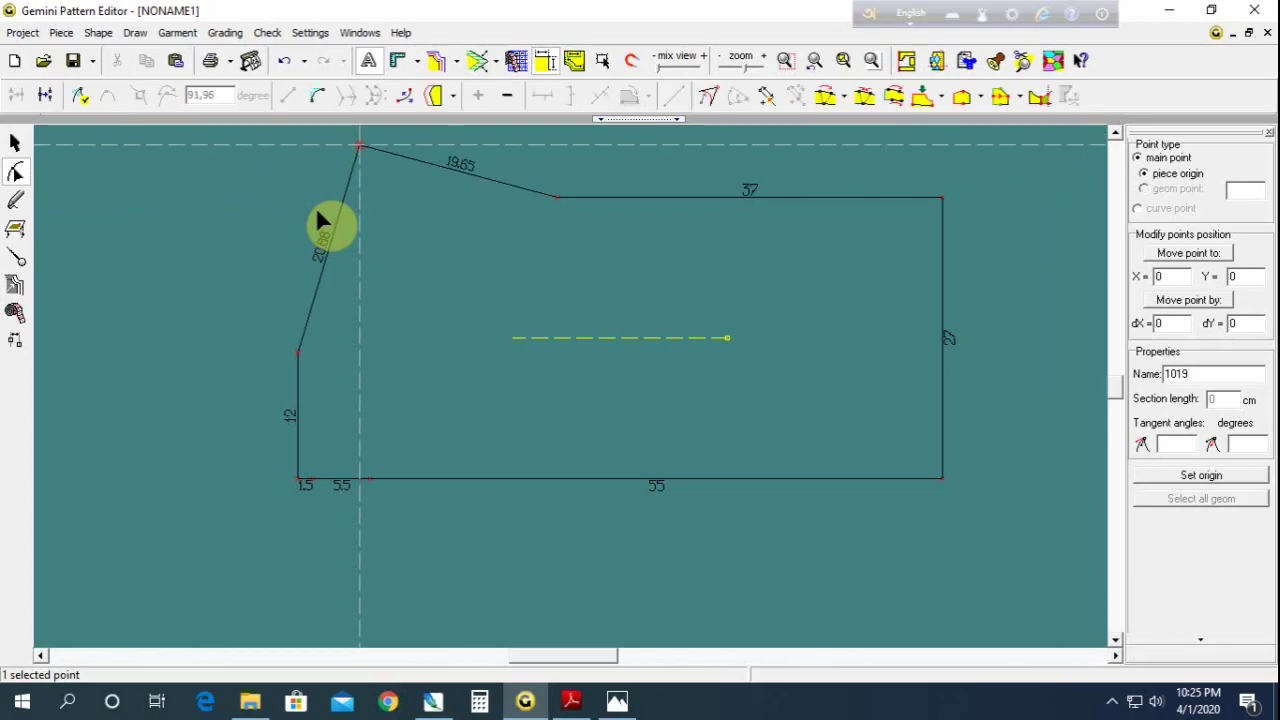
key(Up)
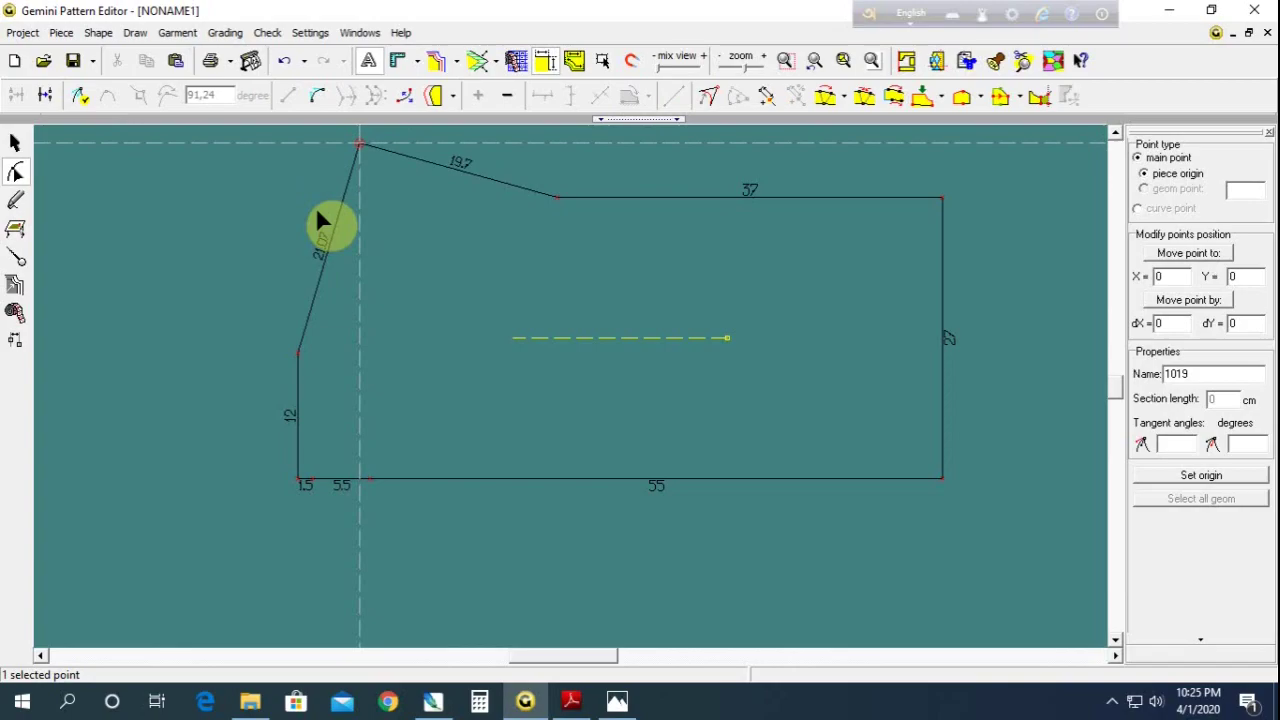
click(420, 256)
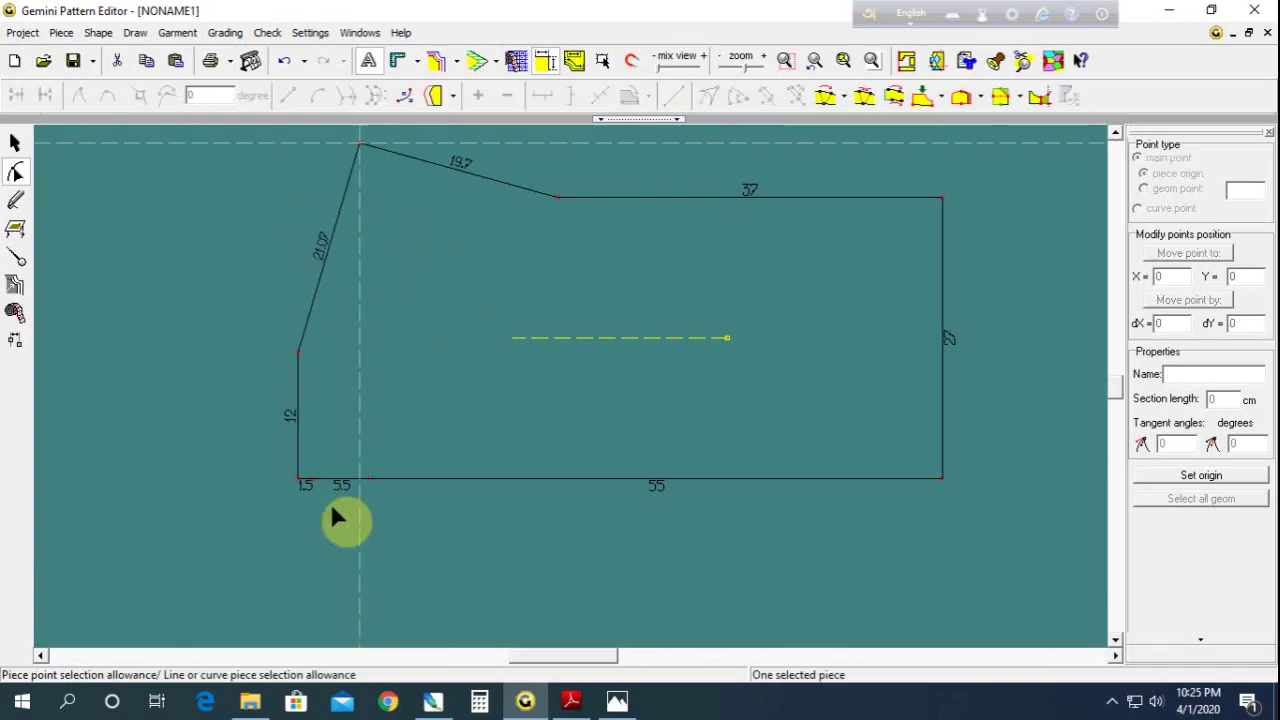
Shift the bottom-left point right and bend the lower-left edge into a 12.23 cm curved armhole
scroll(540, 365, down, 2)
scroll(572, 390, up, 1)
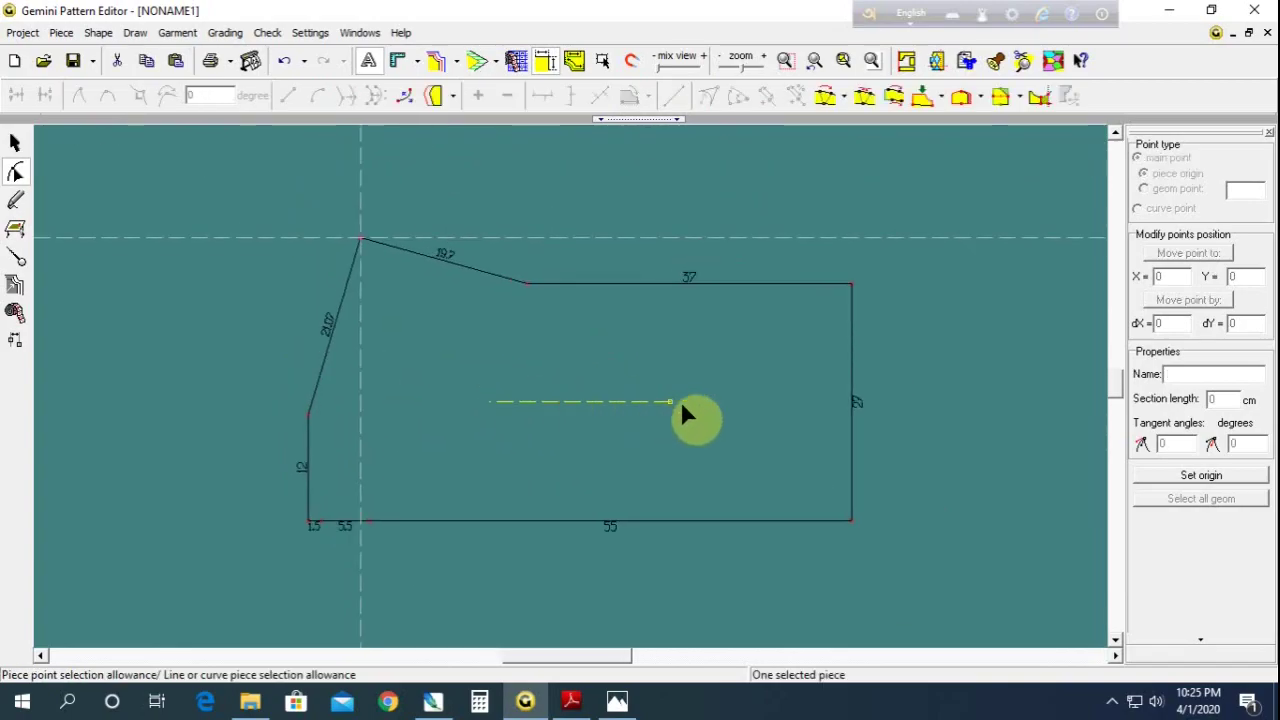
scroll(680, 400, up, 1)
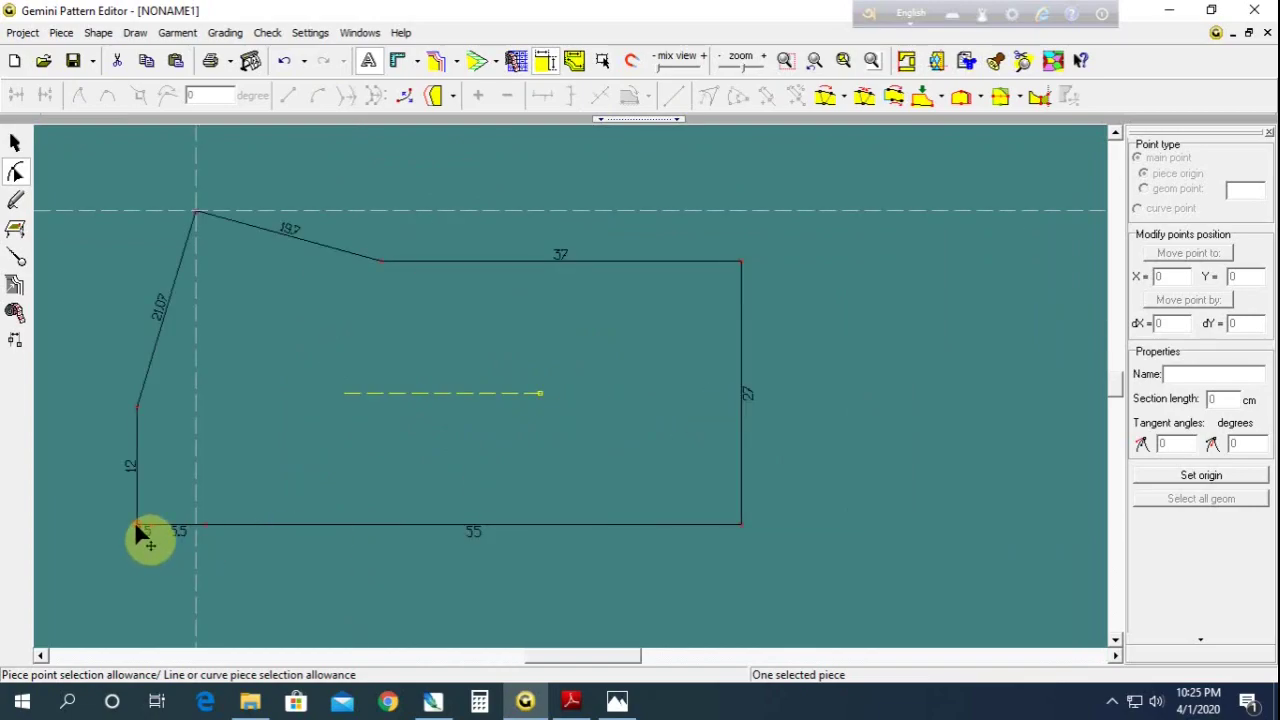
drag(140, 530, 151, 524)
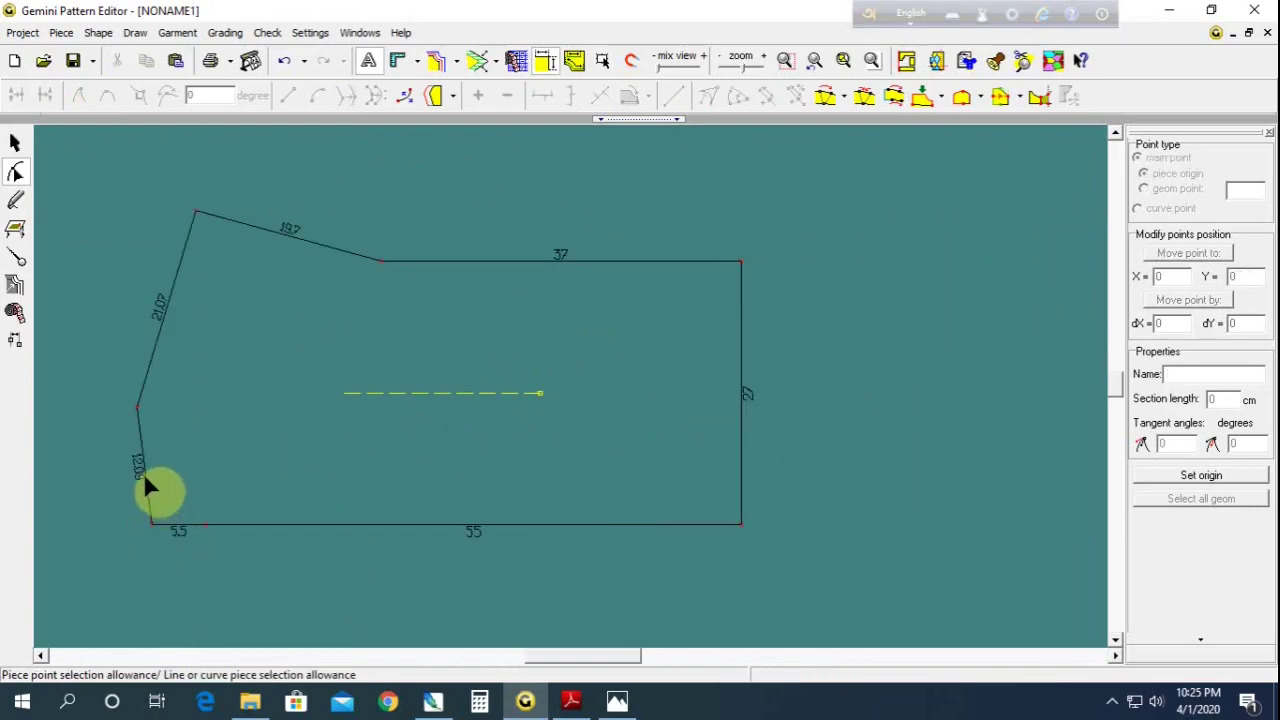
click(145, 474)
click(319, 100)
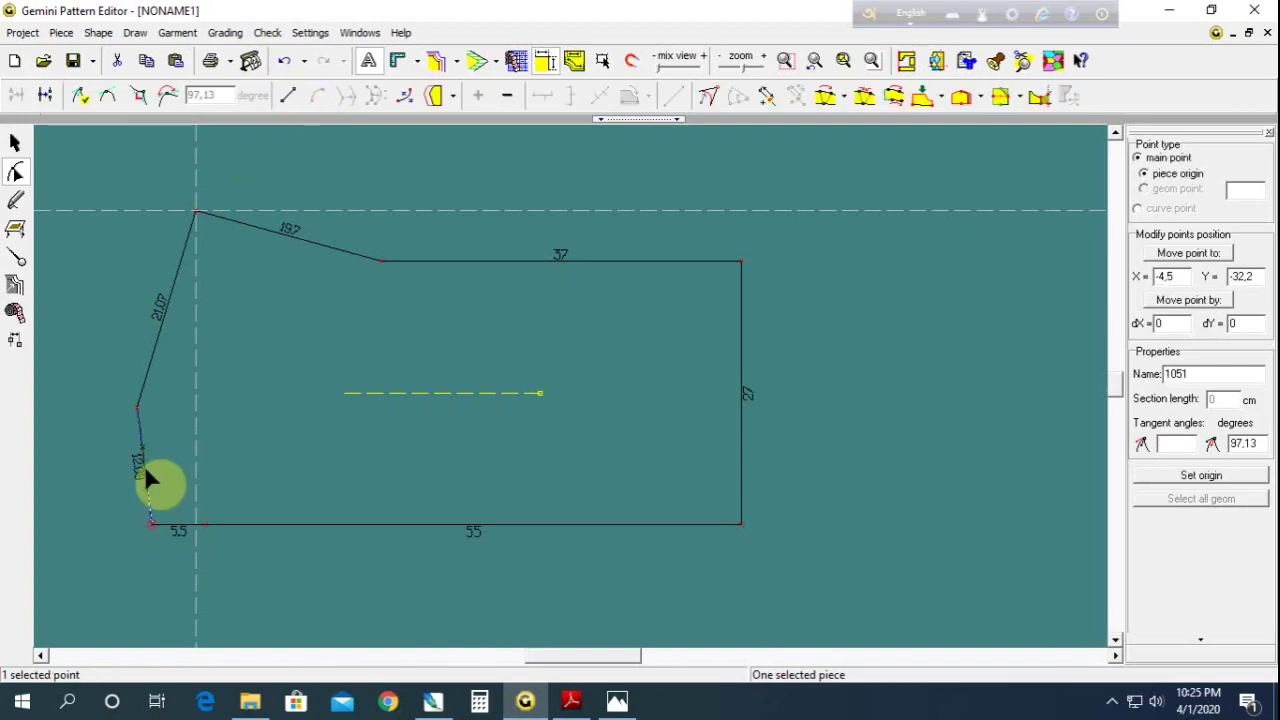
click(147, 462)
click(139, 503)
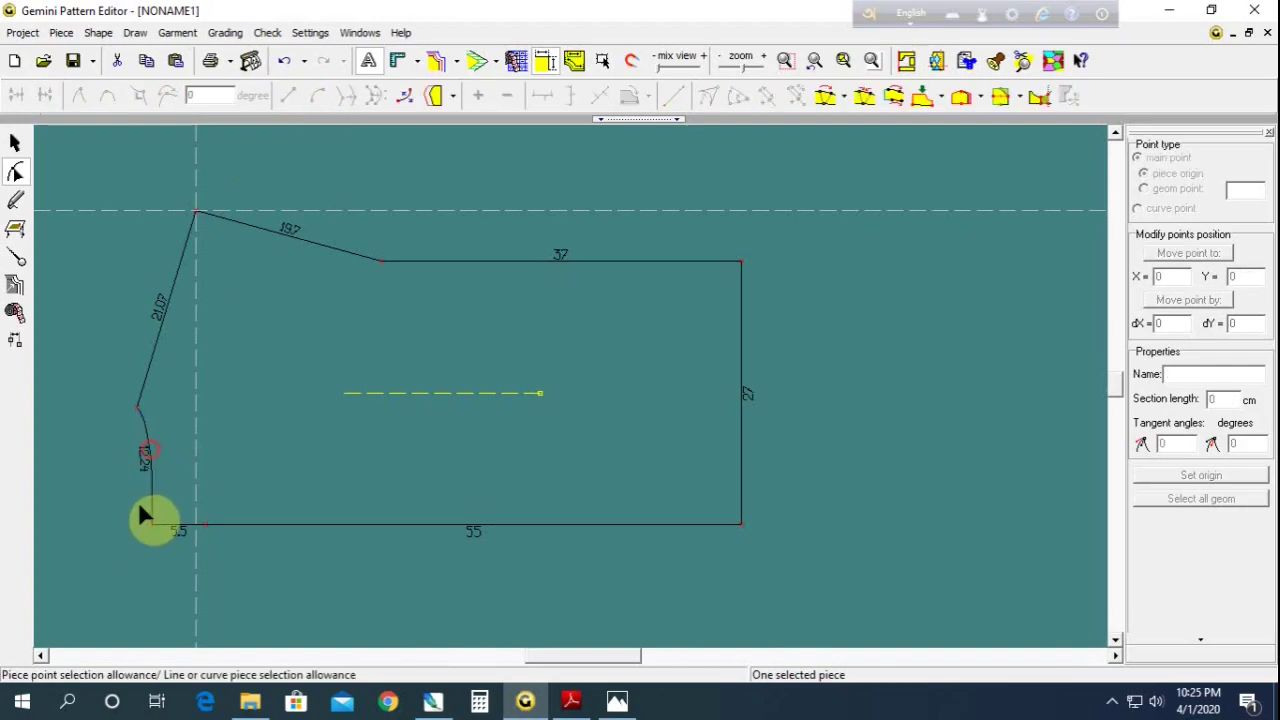
click(162, 539)
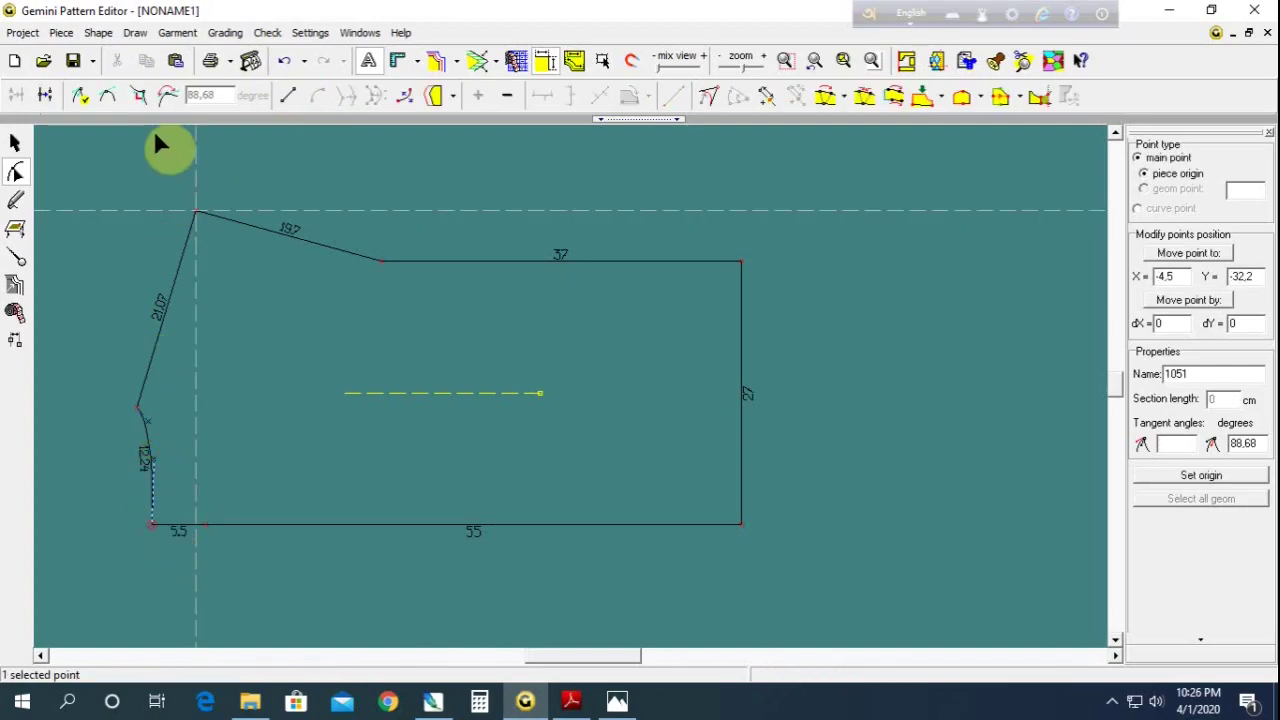
click(137, 96)
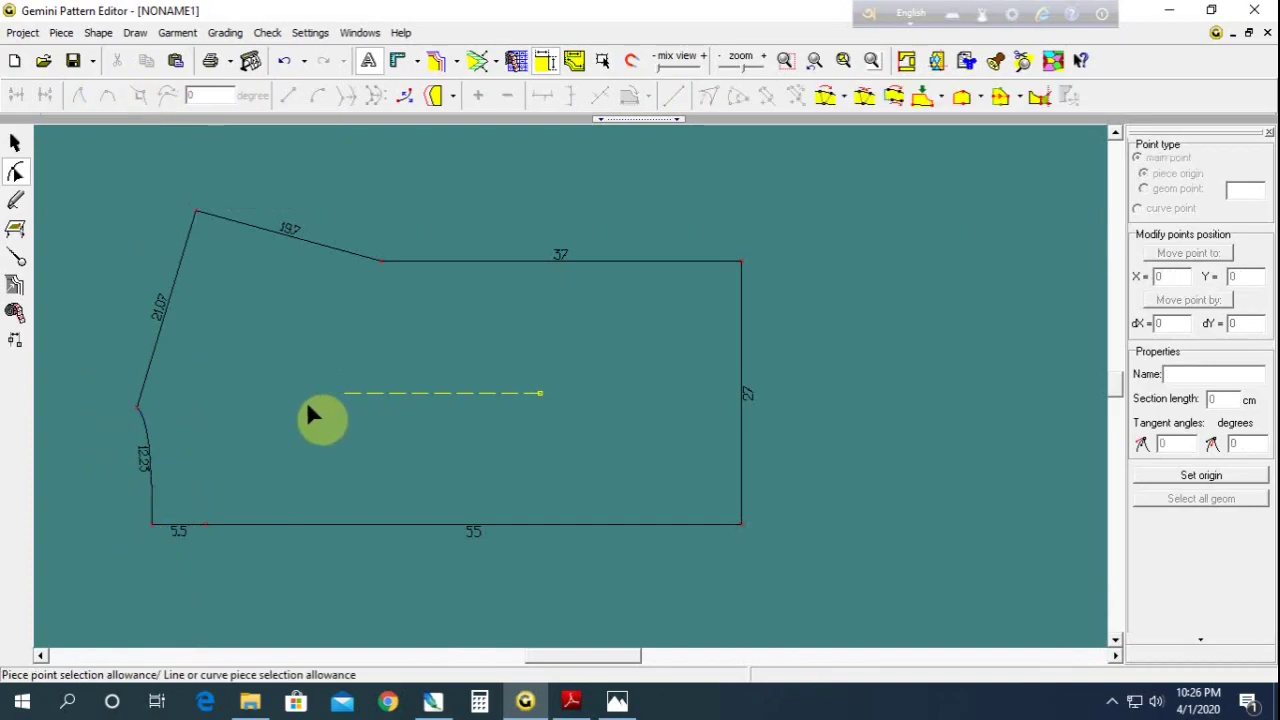
click(366, 320)
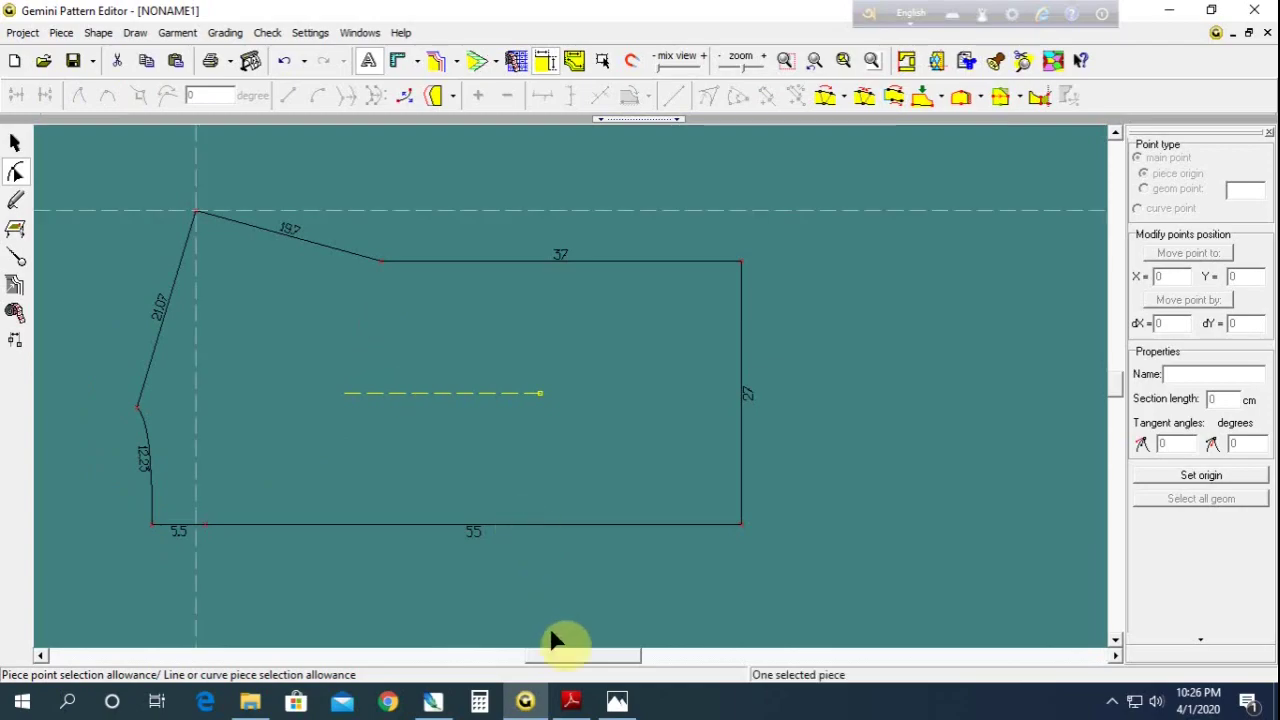
mouse_move(571, 701)
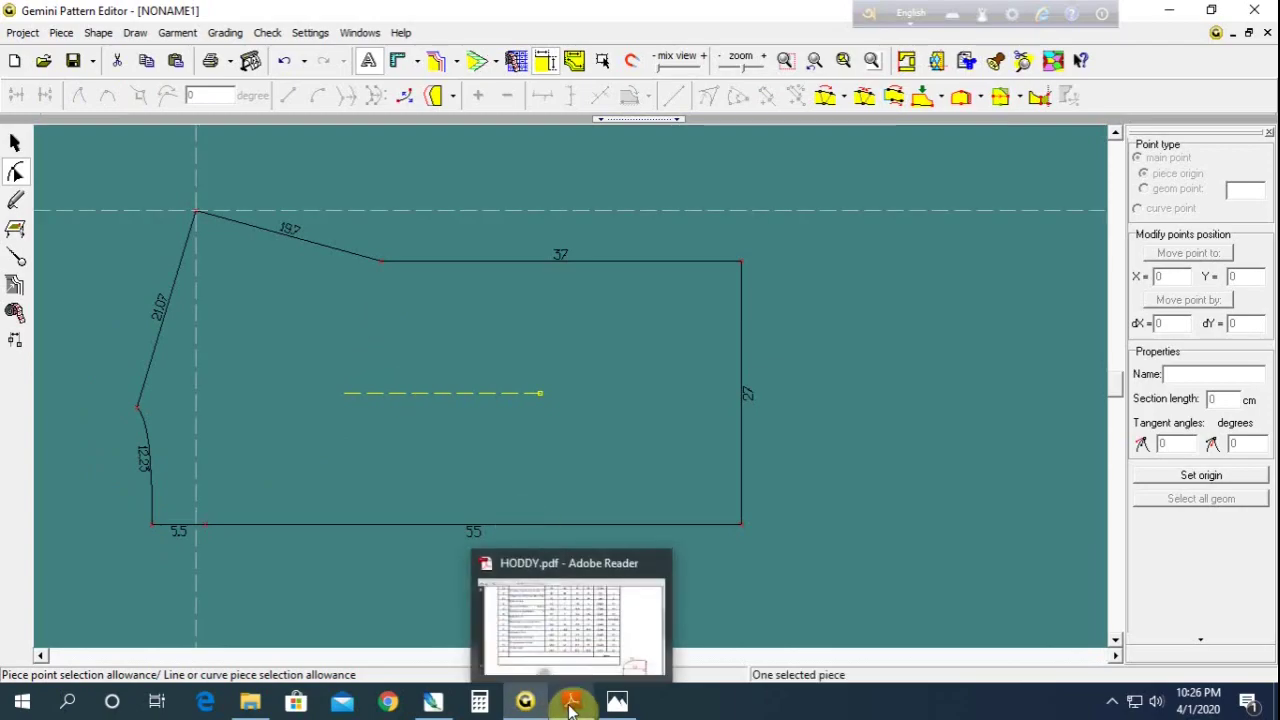
View the HOODY.JPG photo of the orange hoodie's back, then return to the HODDY.pdf chart
click(617, 702)
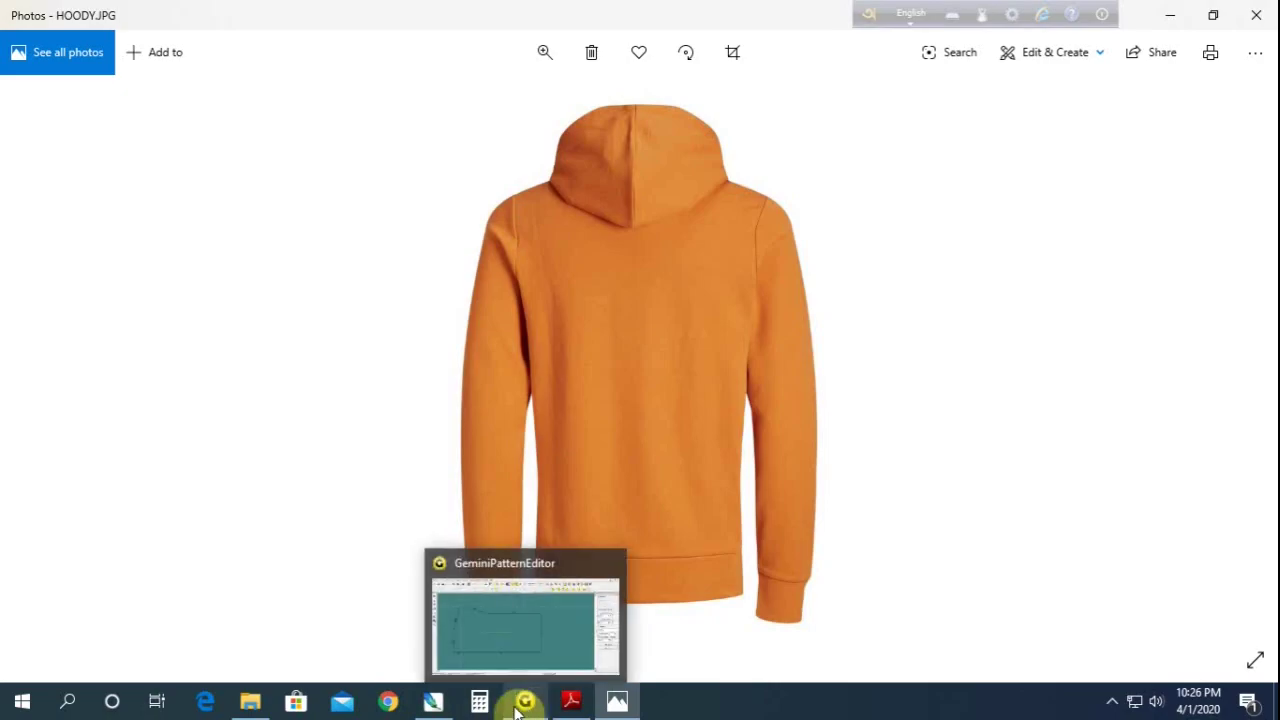
click(569, 707)
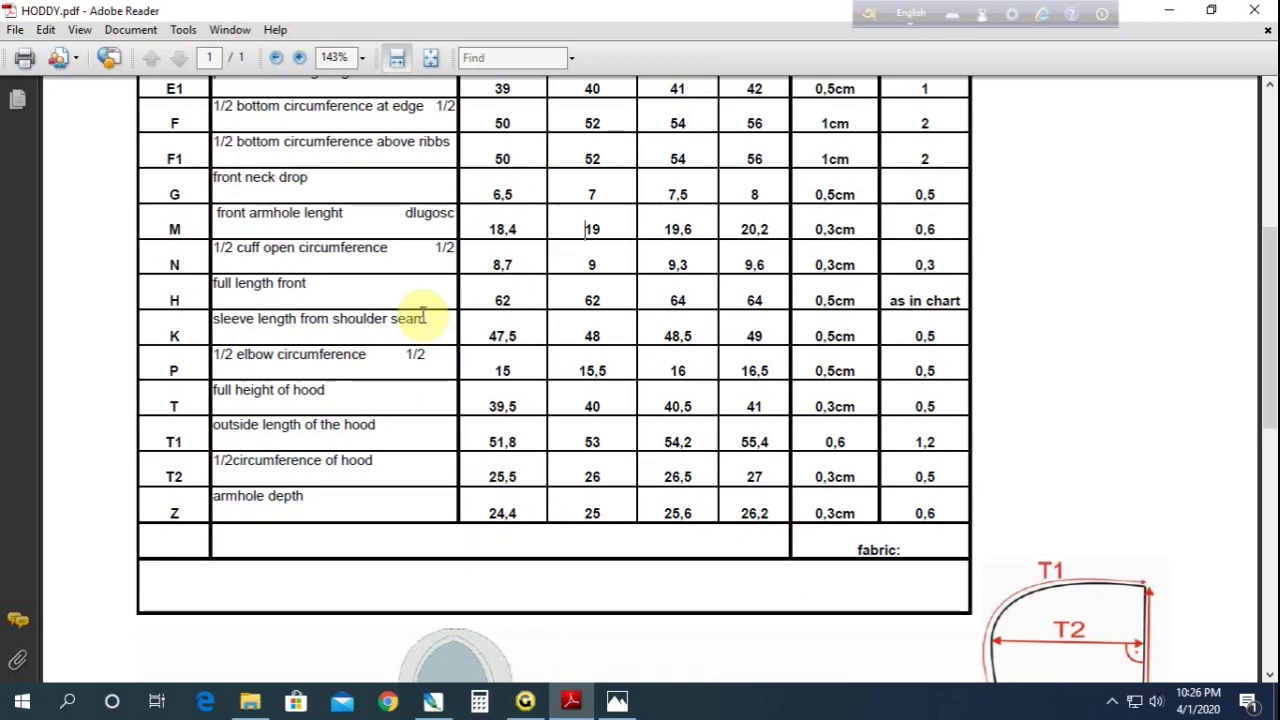
Highlight the shoulder's width row in the HODDY.pdf chart and view the hoodie measurement diagram
scroll(345, 340, up, 2)
scroll(355, 337, up, 2)
scroll(354, 337, up, 2)
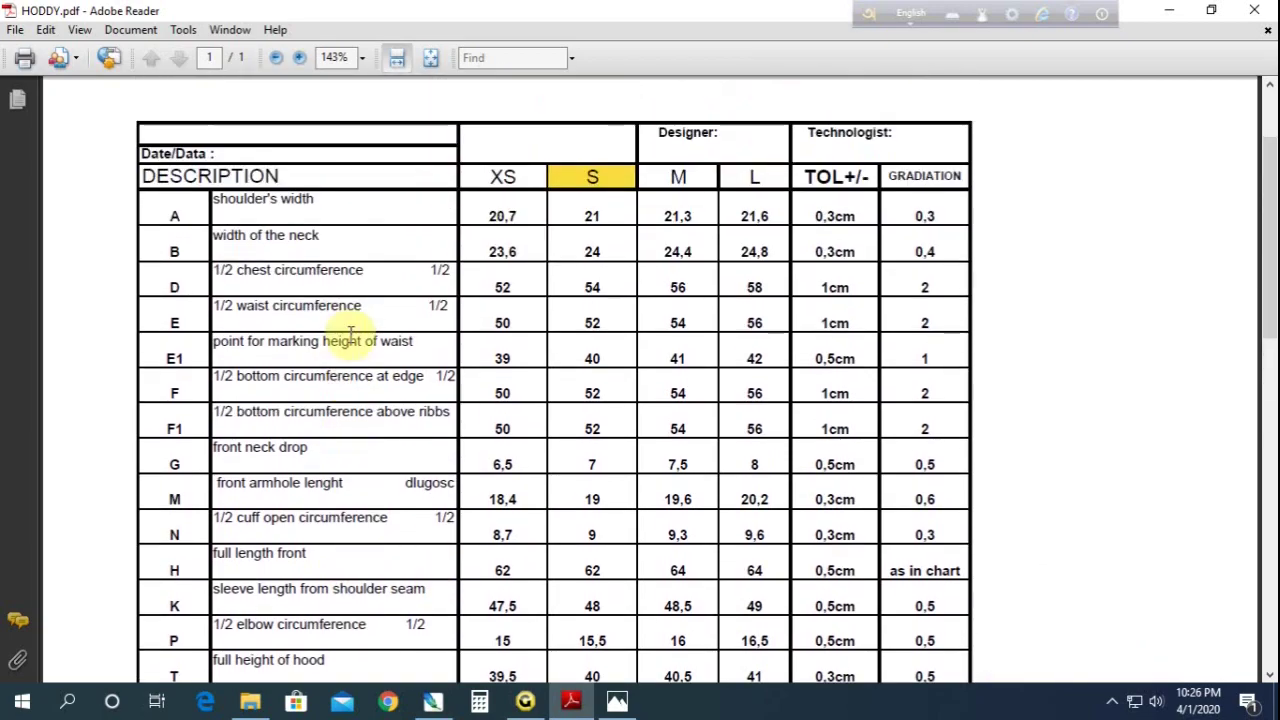
drag(213, 202, 318, 204)
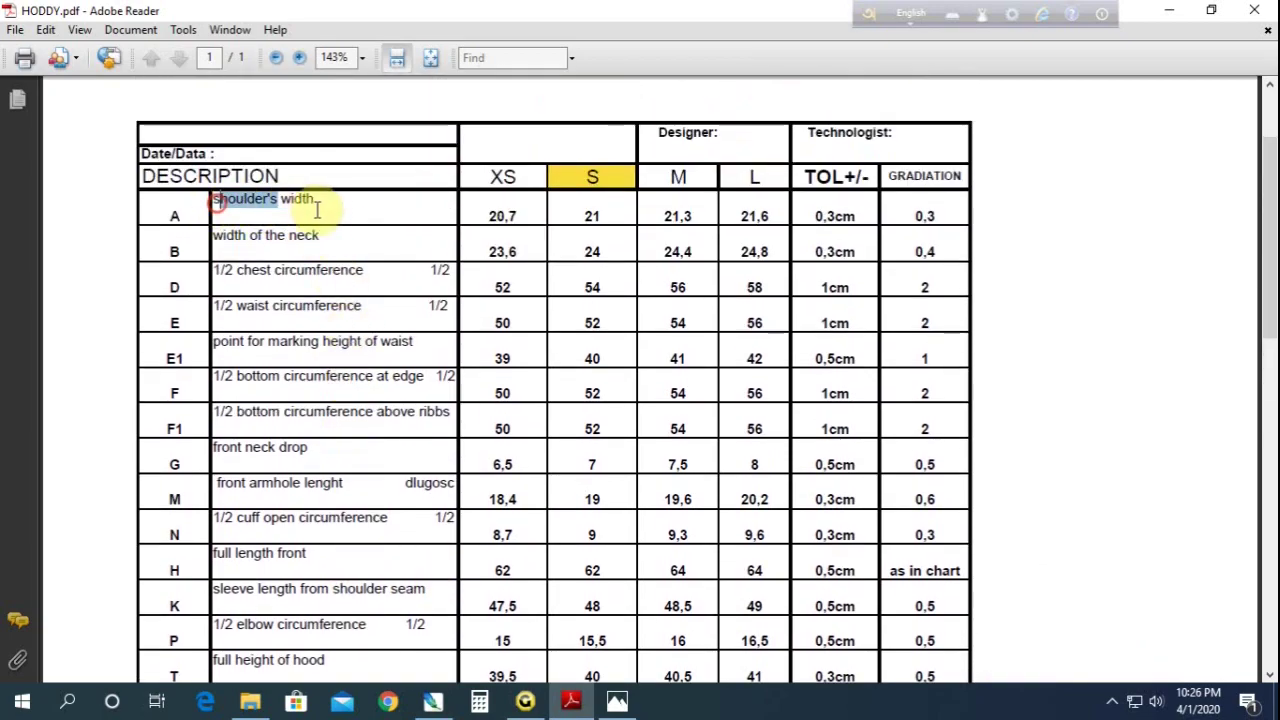
scroll(525, 548, down, 6)
scroll(510, 556, down, 7)
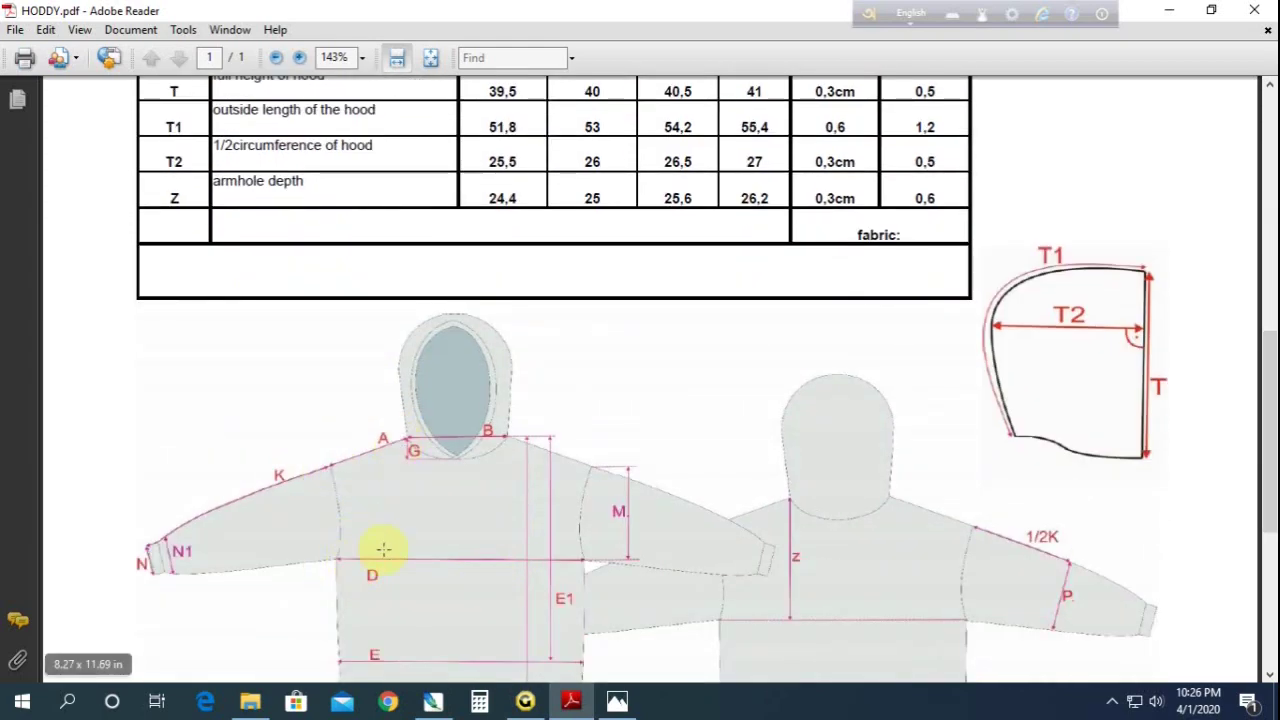
Reposition the top-left corner and nudge it down so its edges measure 13.03 and 20.9 cm
click(525, 701)
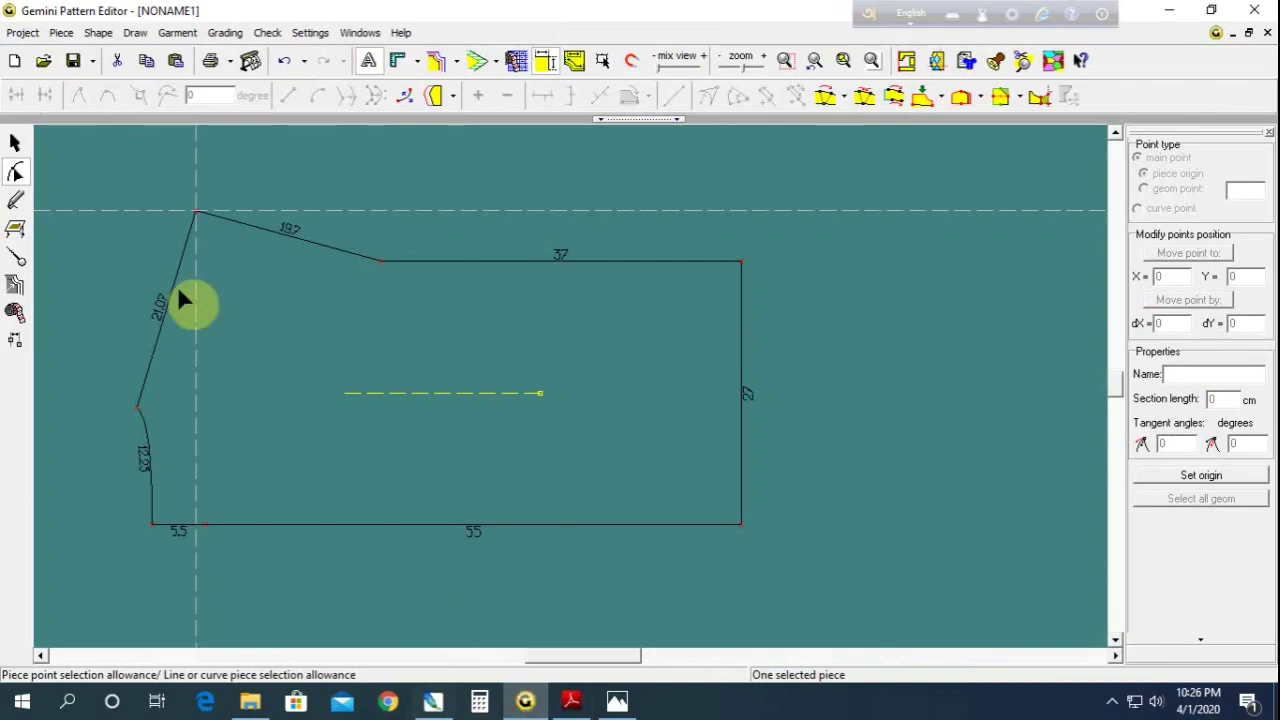
click(144, 260)
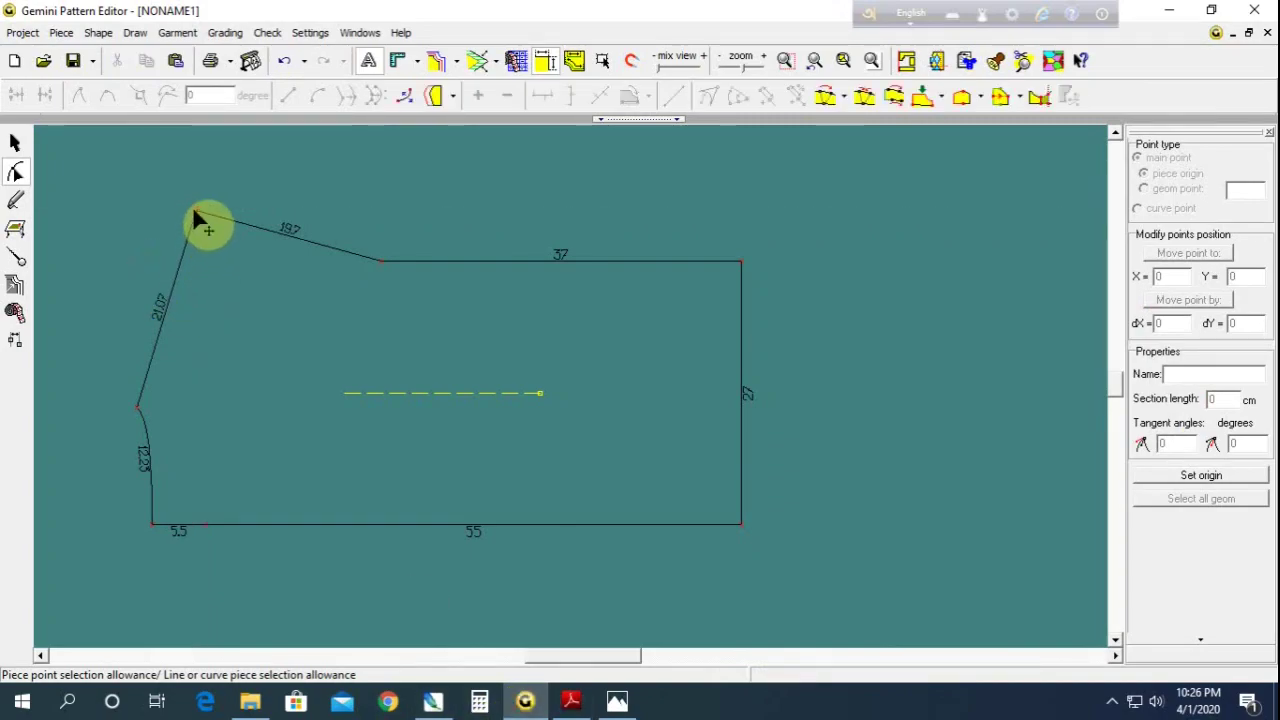
drag(196, 218, 176, 288)
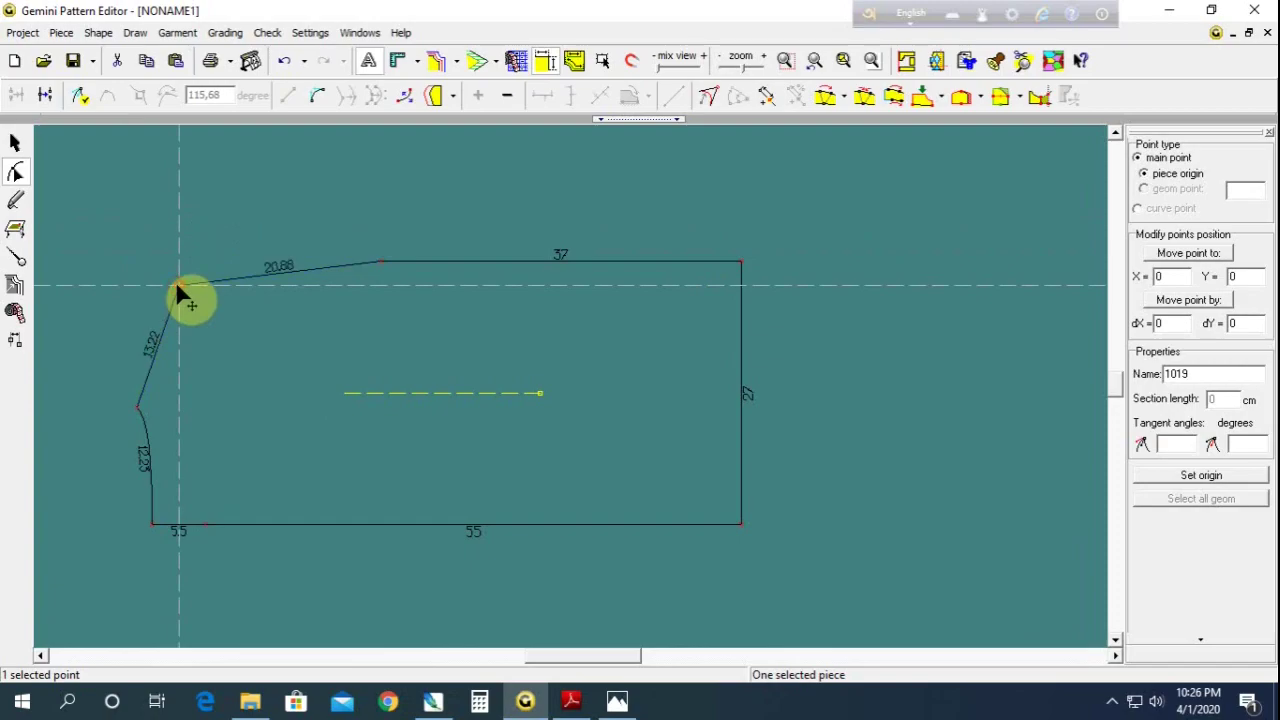
click(136, 299)
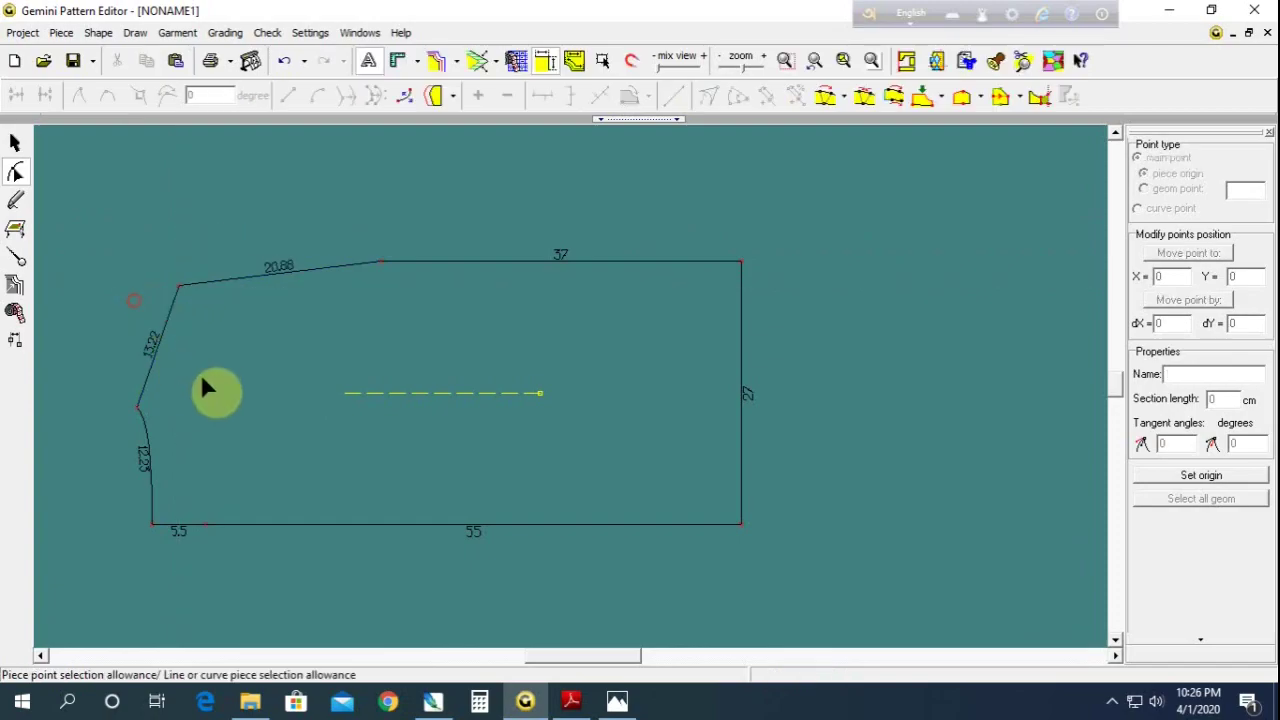
middle_drag(205, 388, 580, 397)
scroll(649, 408, up, 2)
click(526, 280)
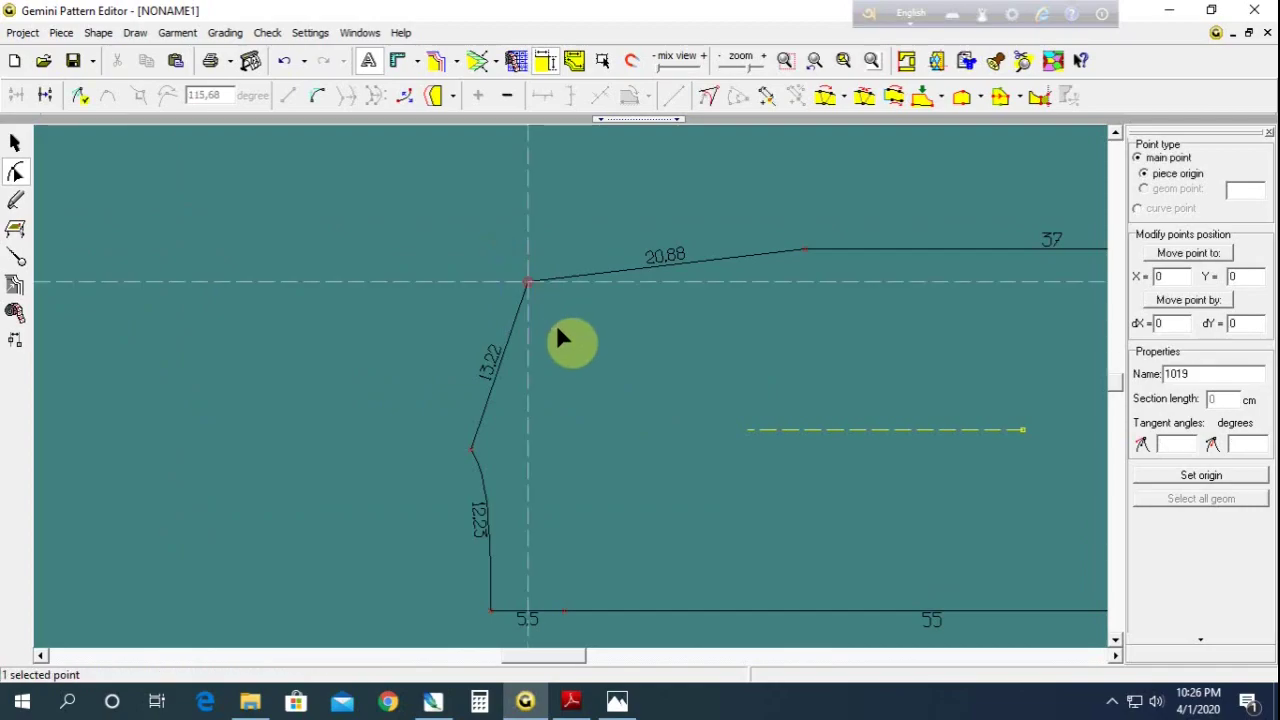
key(Down)
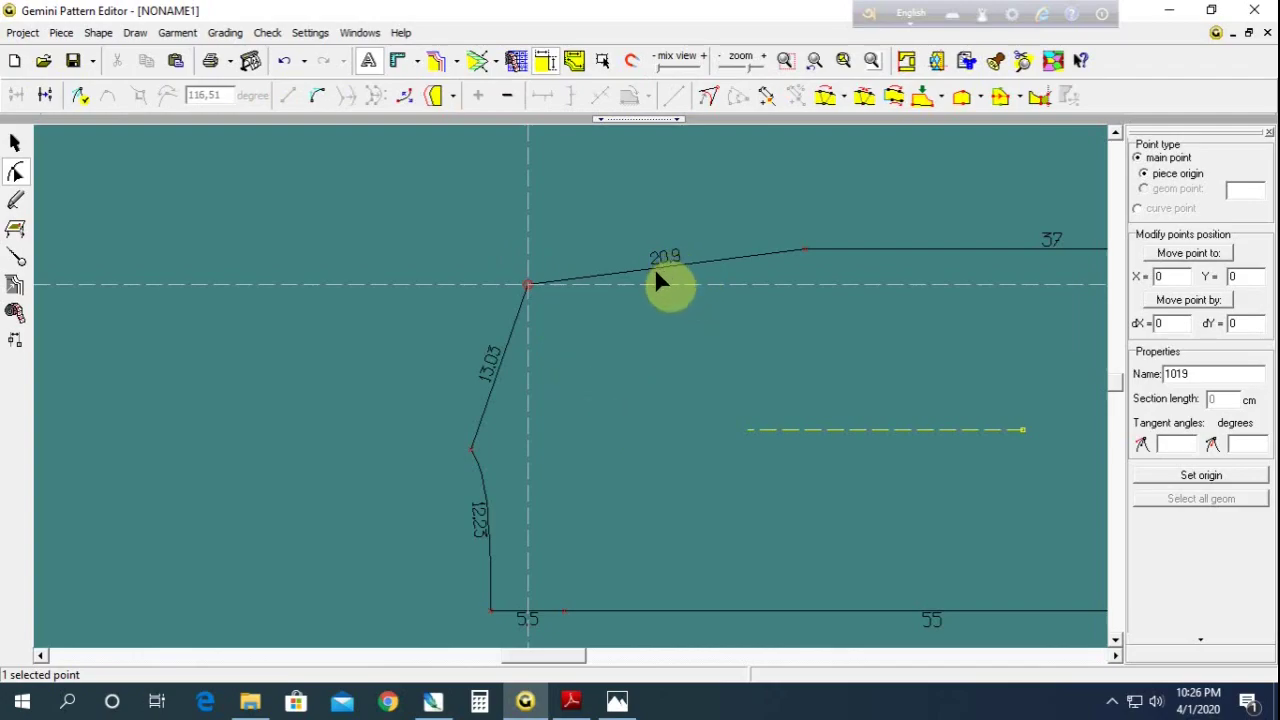
Bend the 20.9 cm sloped edge downward into a 23.38 cm curve, then bring up HODDY.pdf
click(623, 272)
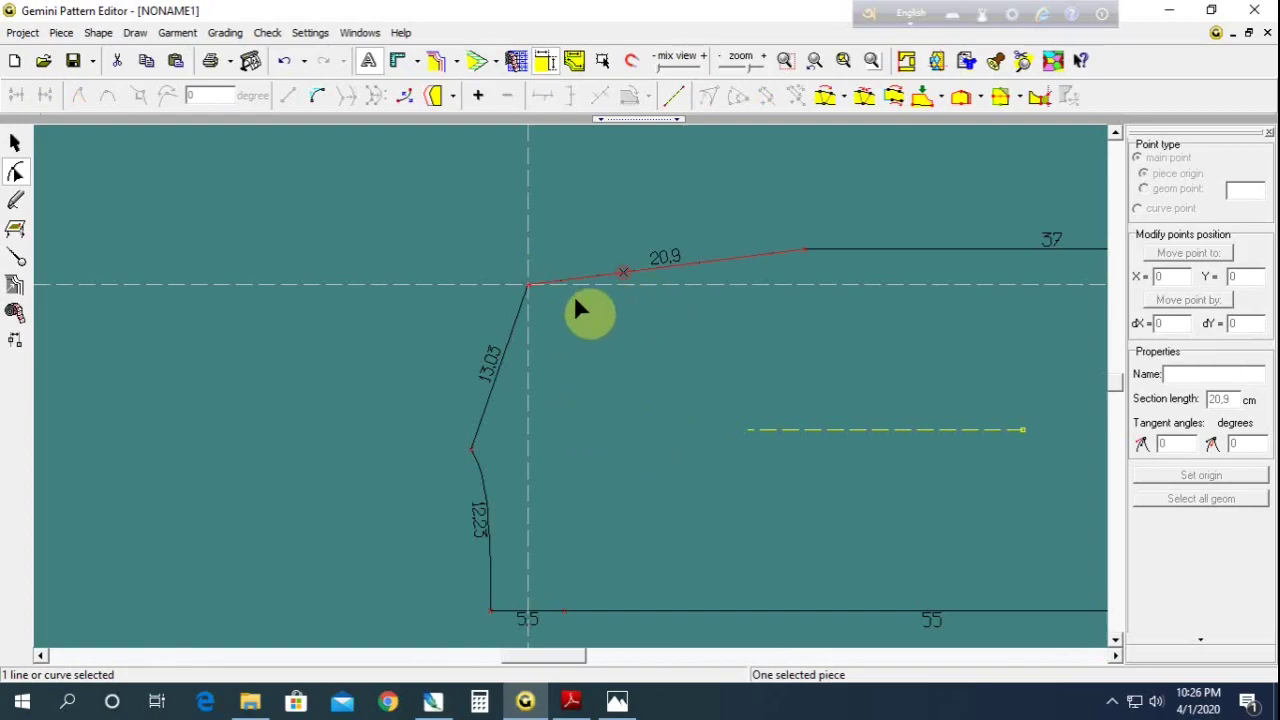
click(312, 98)
drag(662, 266, 729, 314)
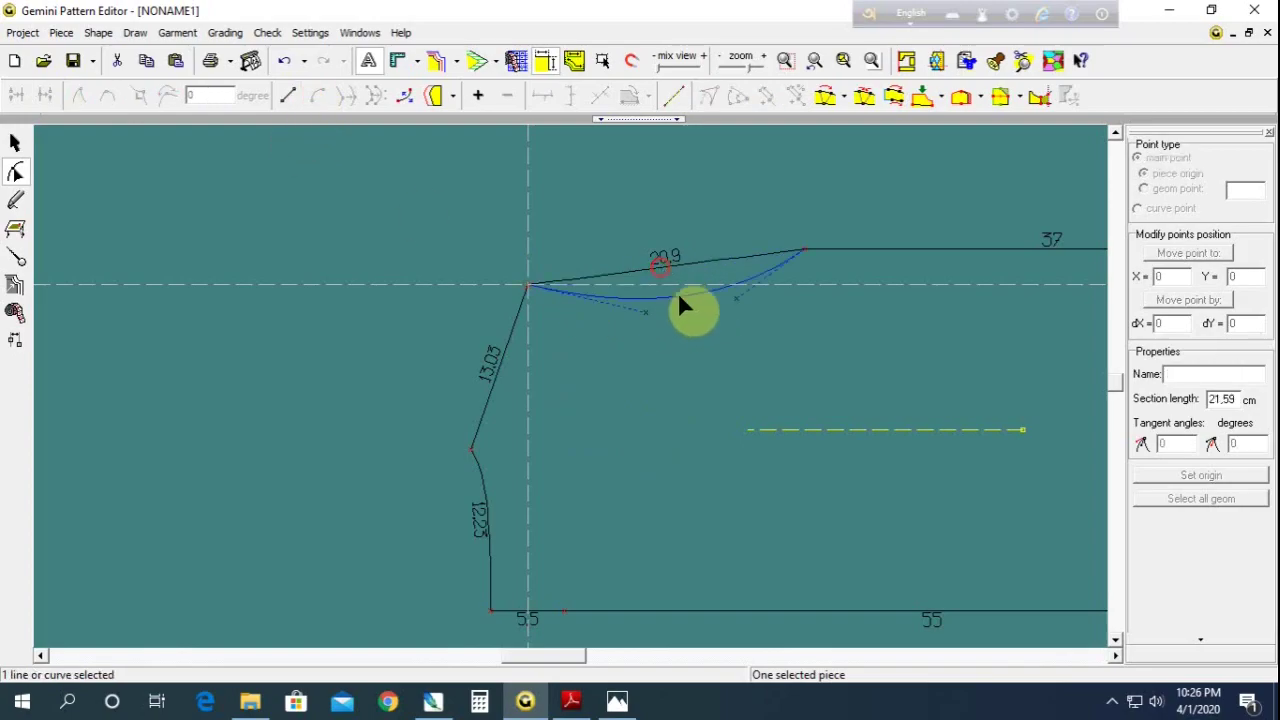
click(729, 312)
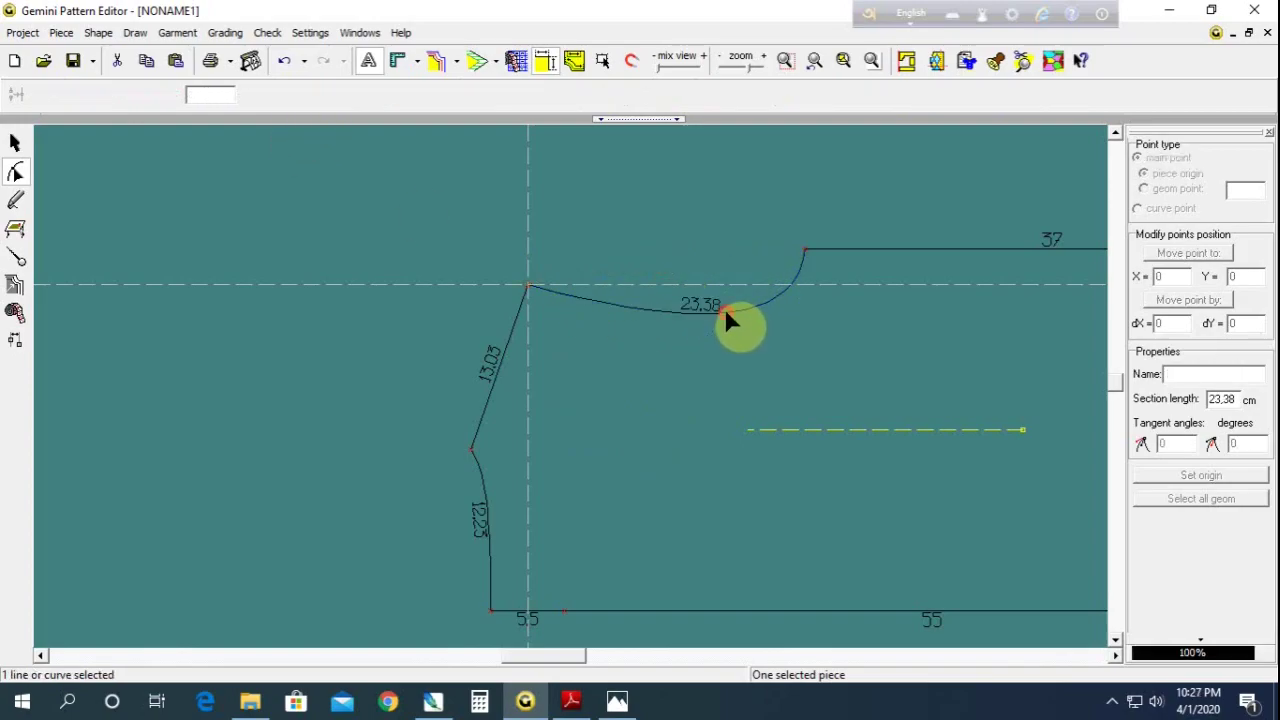
scroll(817, 408, down, 4)
scroll(569, 383, up, 2)
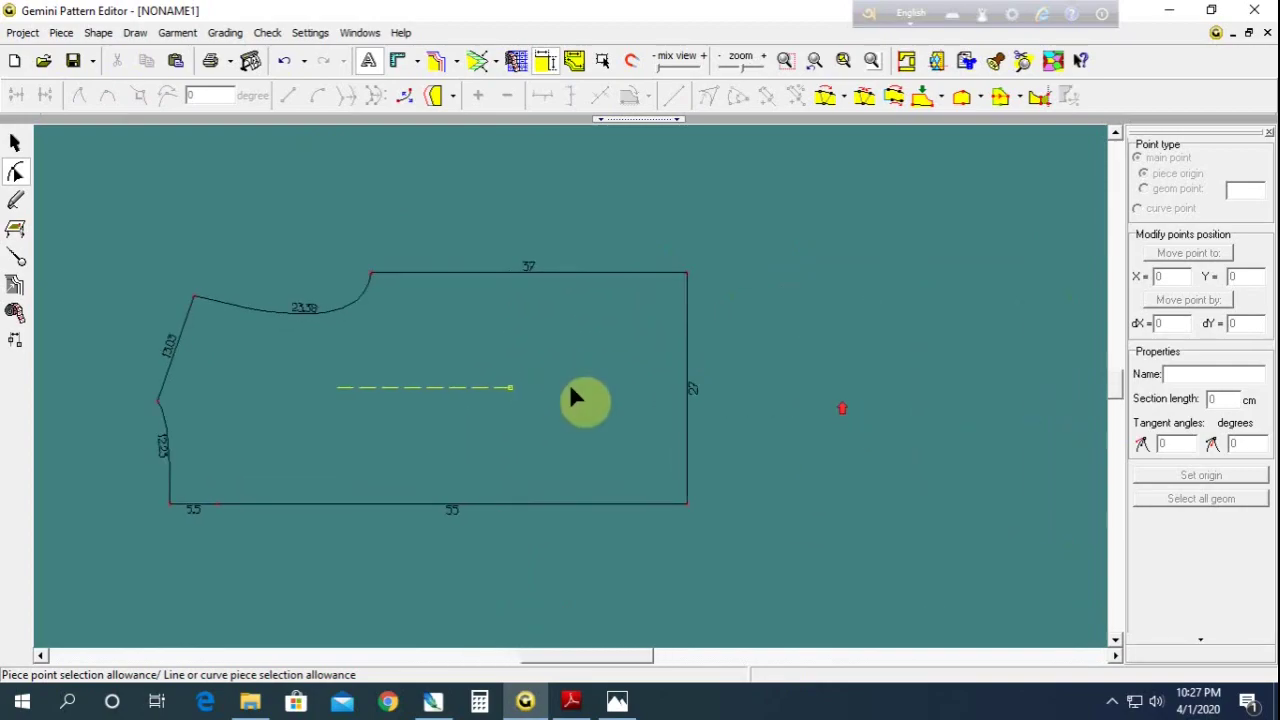
scroll(569, 383, up, 1)
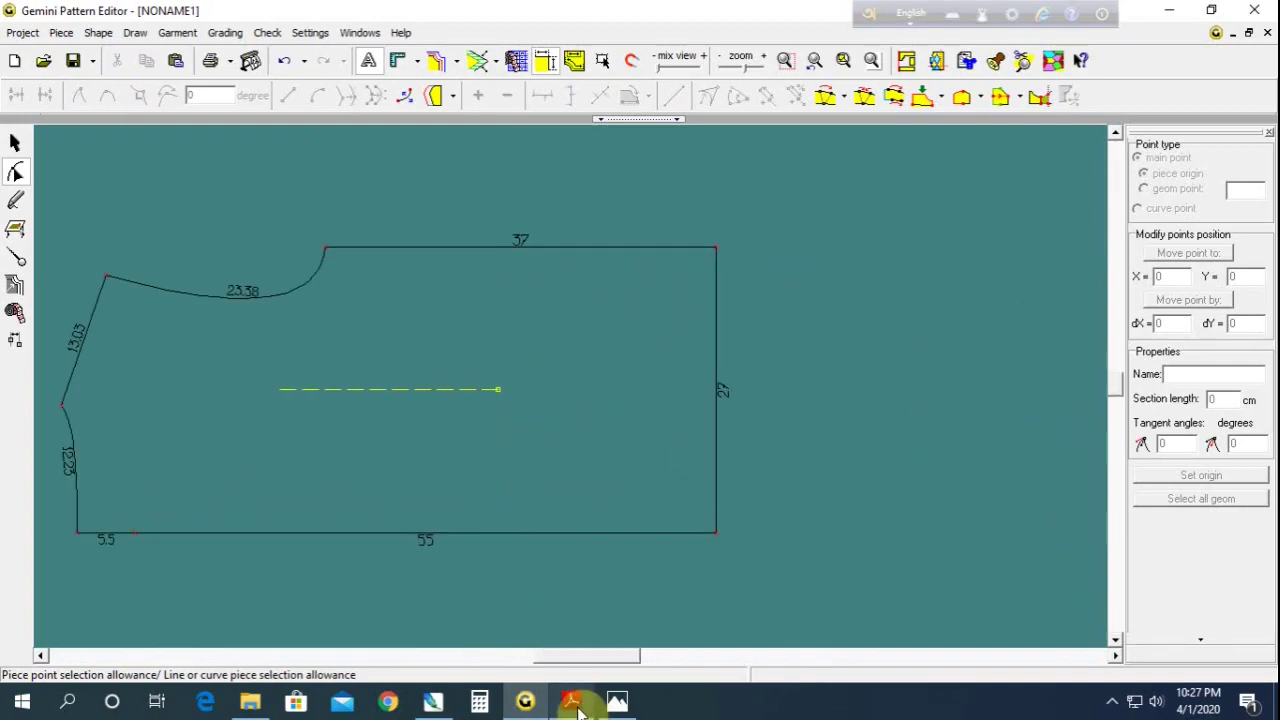
click(555, 662)
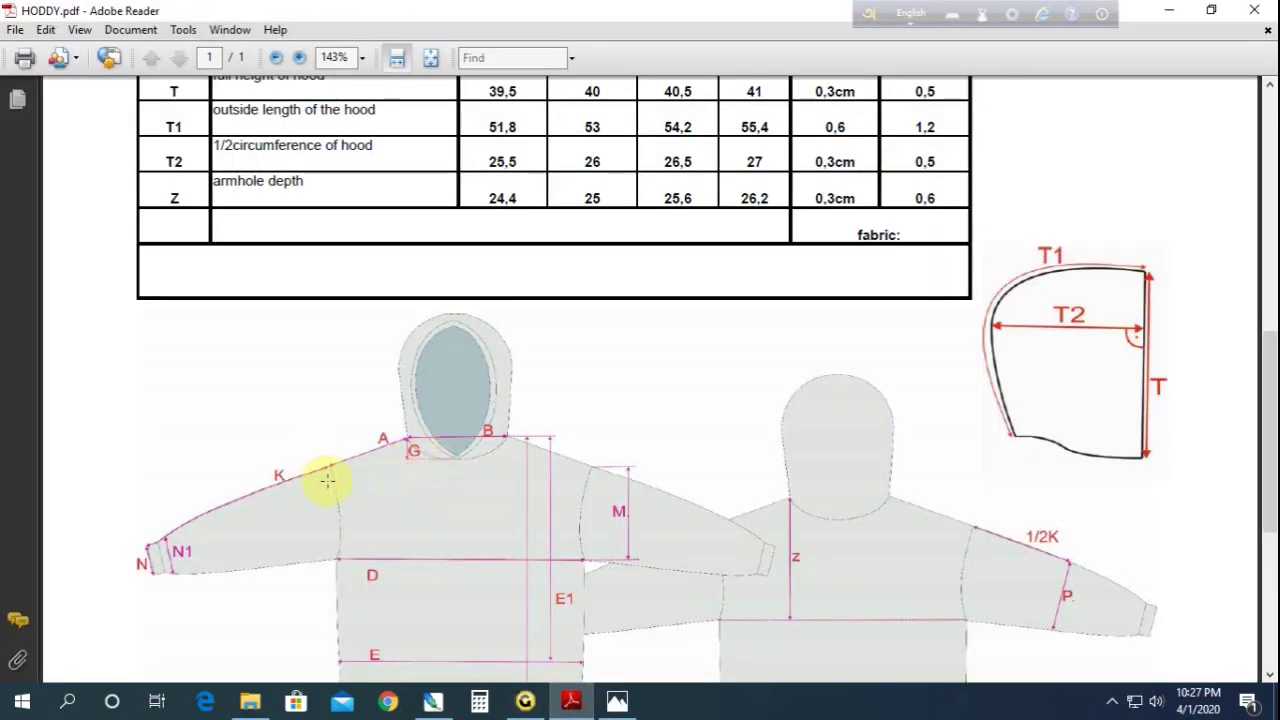
Mark the shoulder widths 20,7 (XS) and 21 (S) in the HODDY chart, then view the hoodie photo
scroll(474, 447, up, 3)
scroll(474, 447, up, 5)
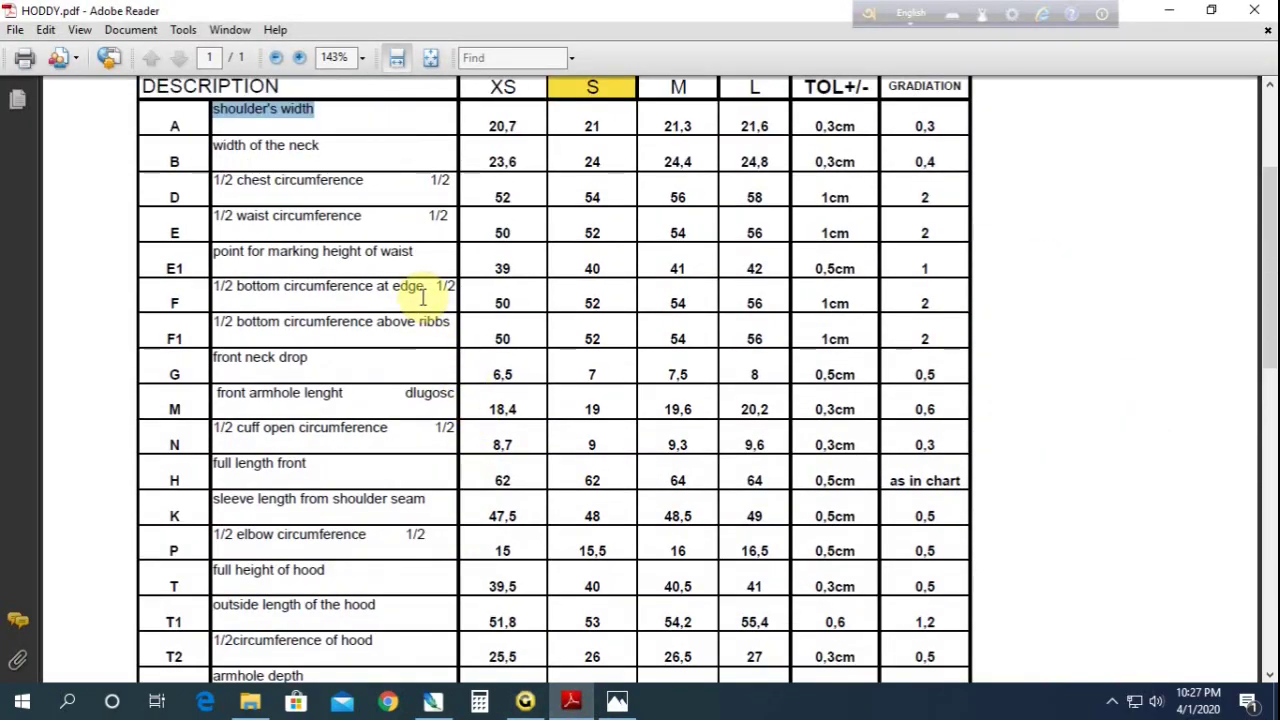
click(489, 126)
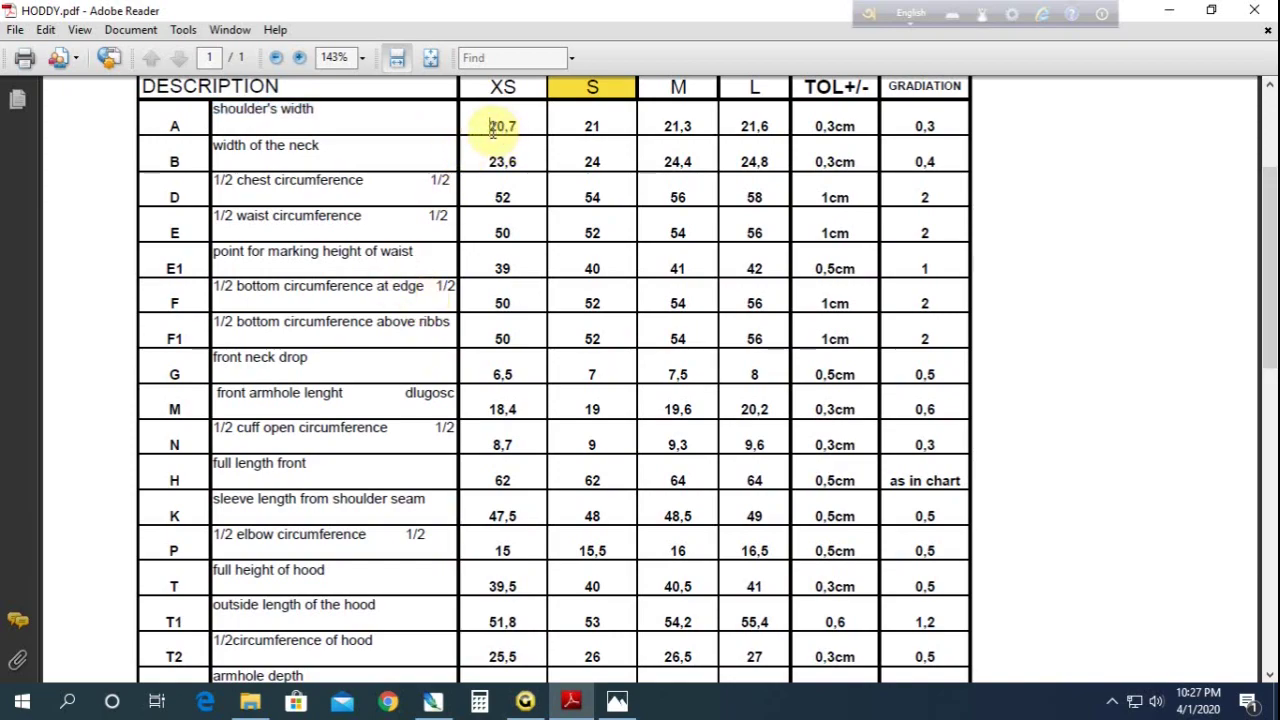
double_click(496, 127)
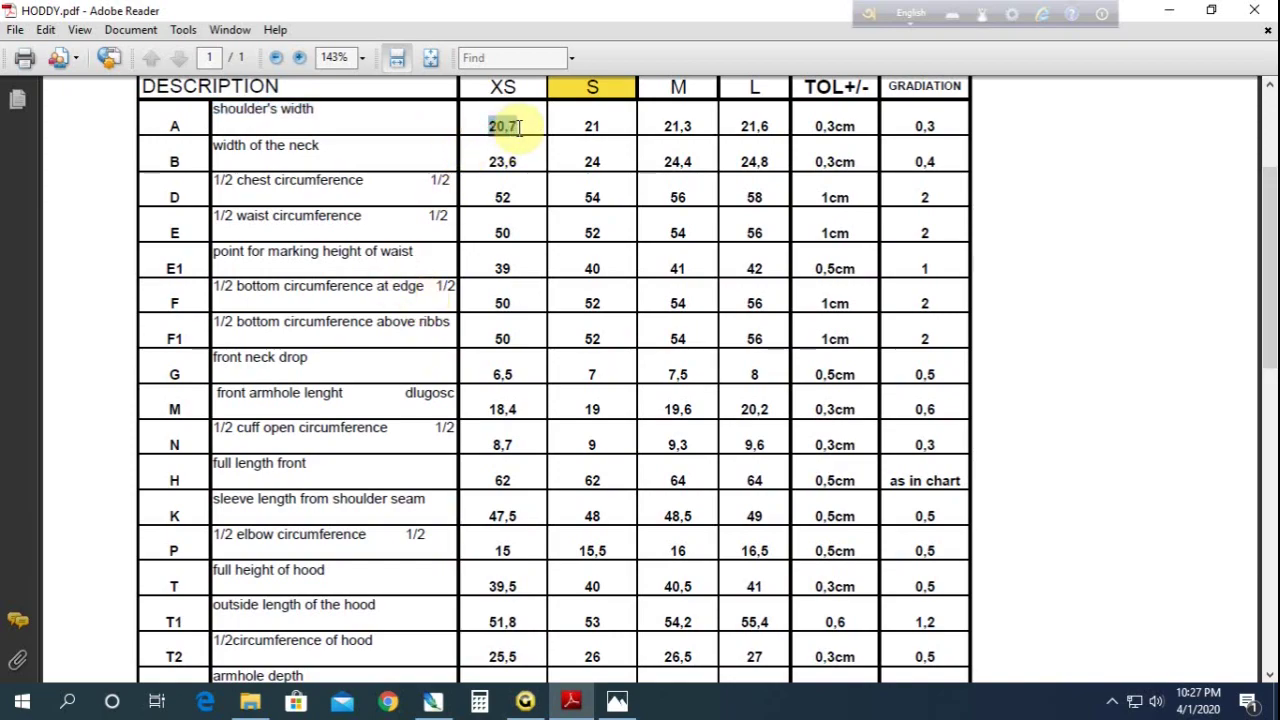
double_click(590, 126)
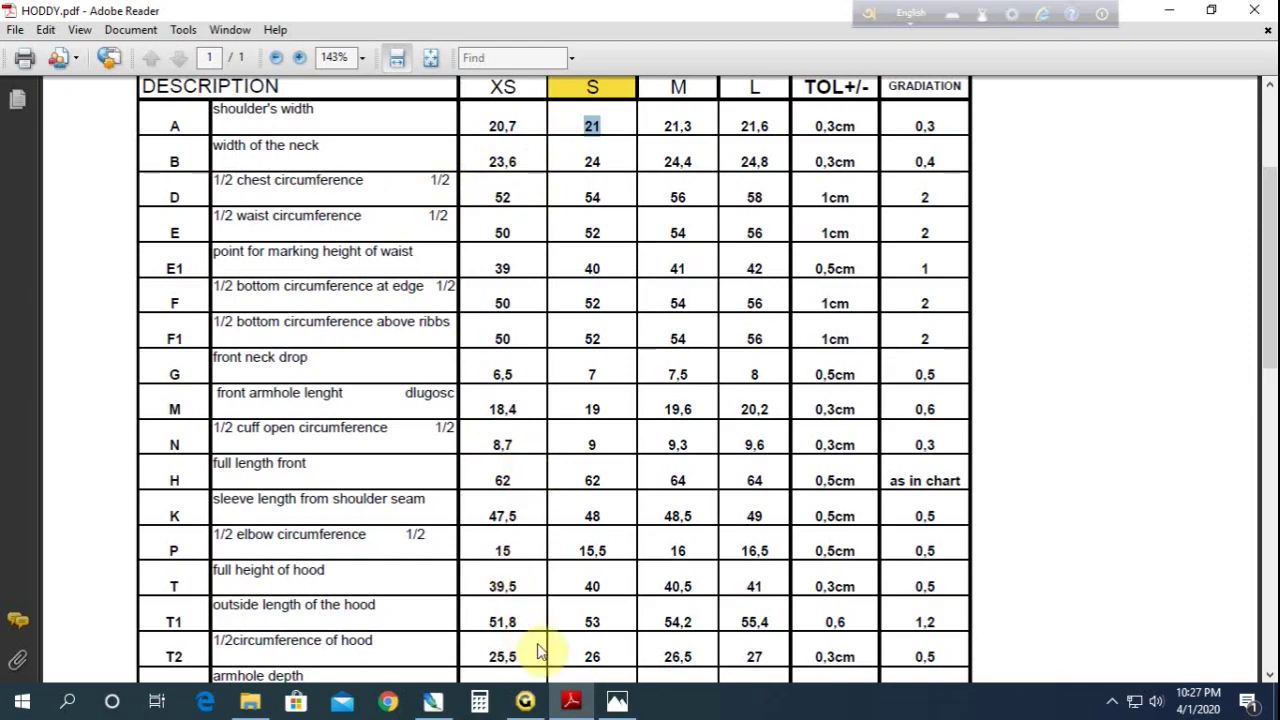
click(617, 700)
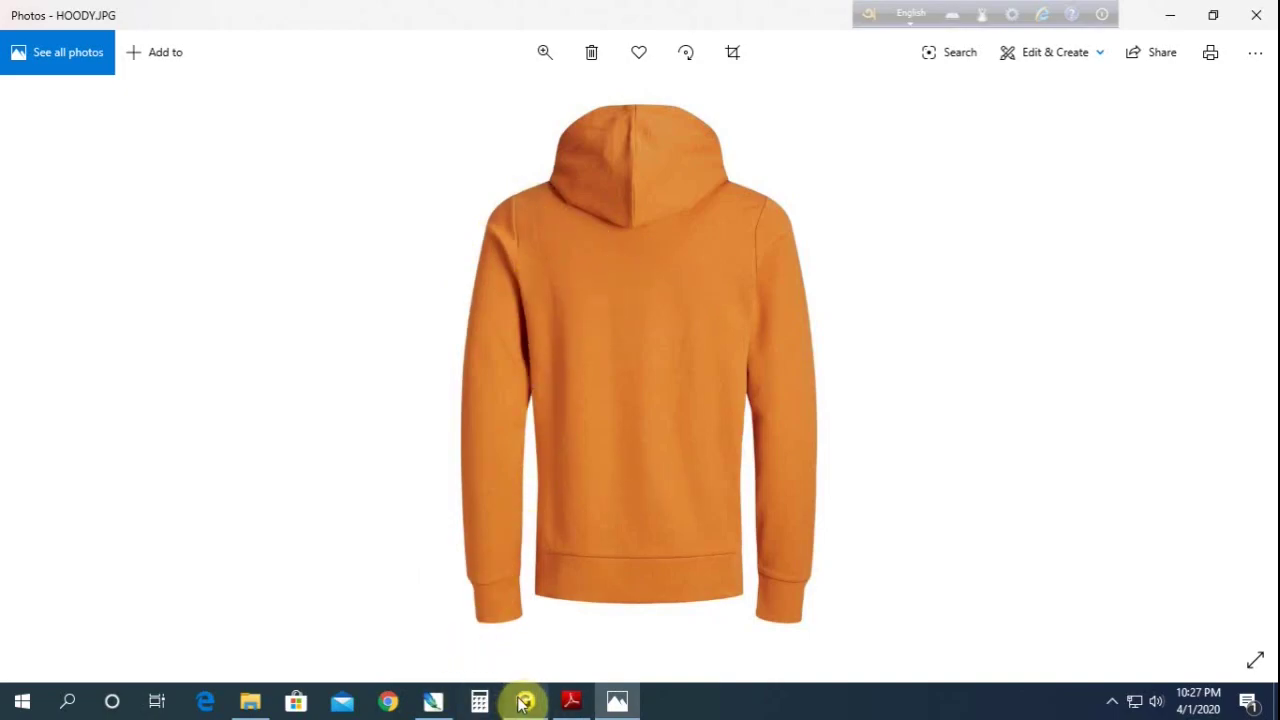
mouse_move(525, 701)
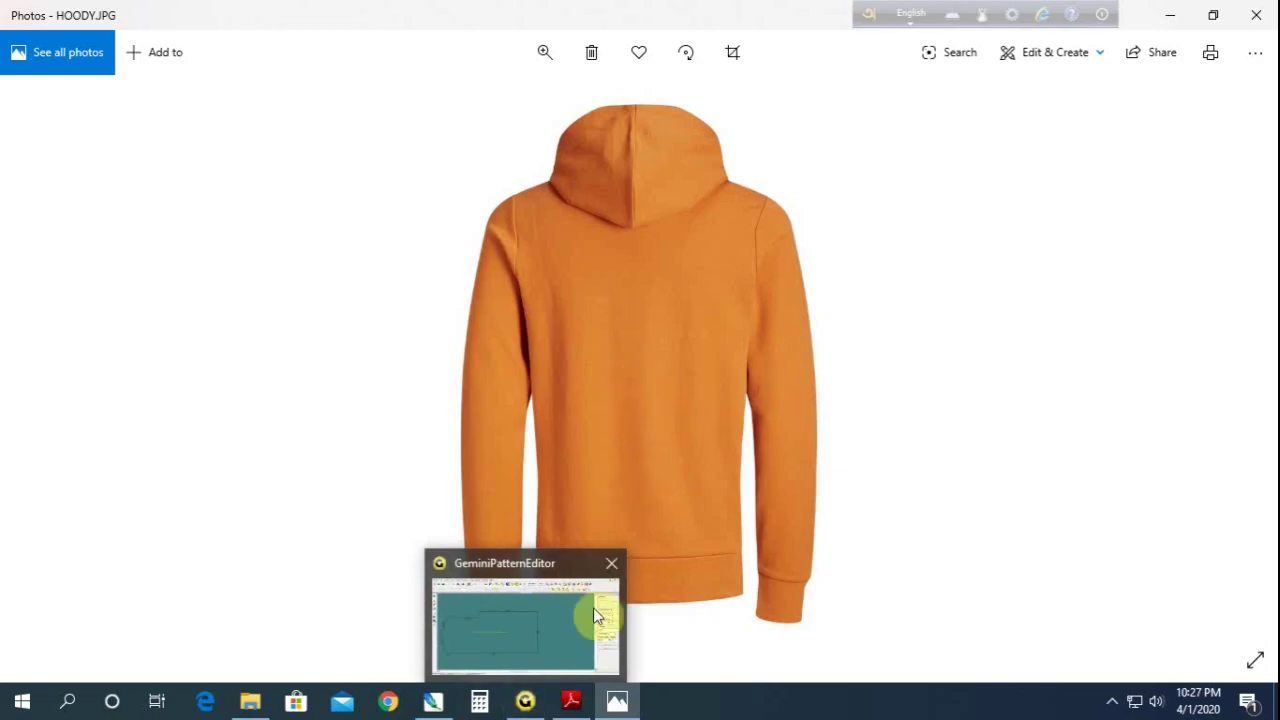
Highlight size S bottom circumference 52, waist-marking height 40 and waist circumference 52 in the HODDY chart
click(540, 690)
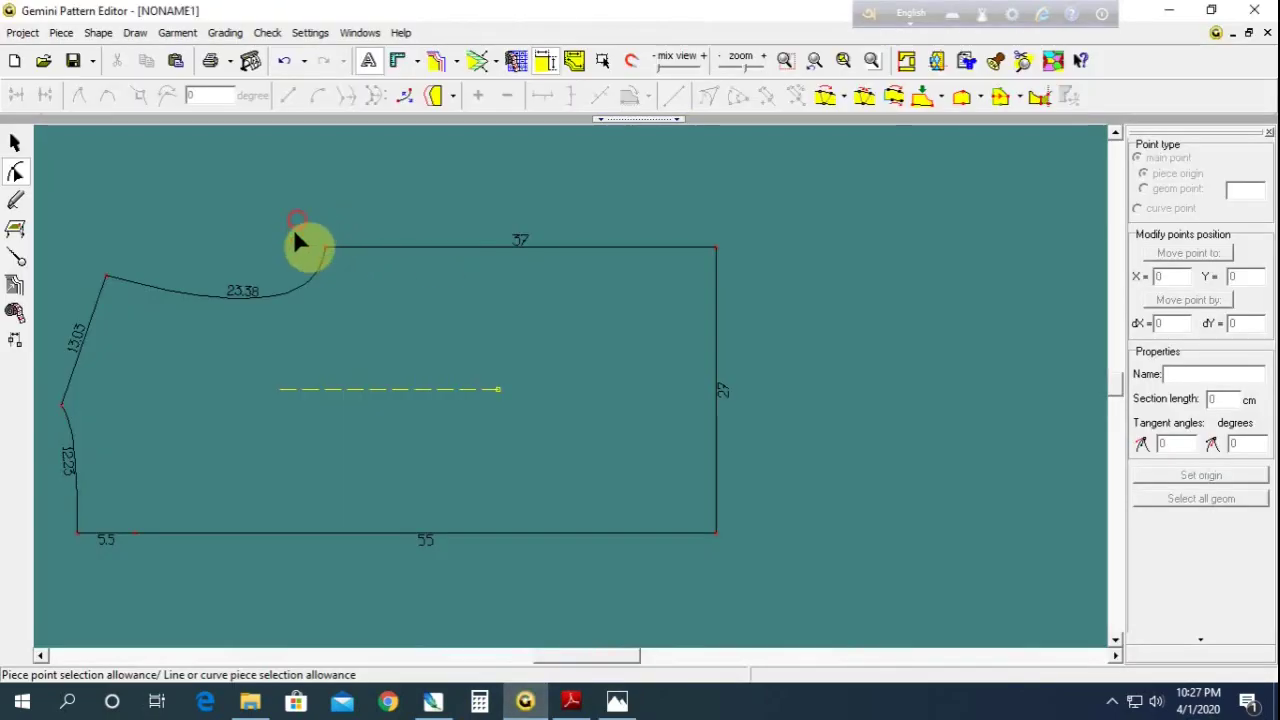
scroll(300, 240, down, 2)
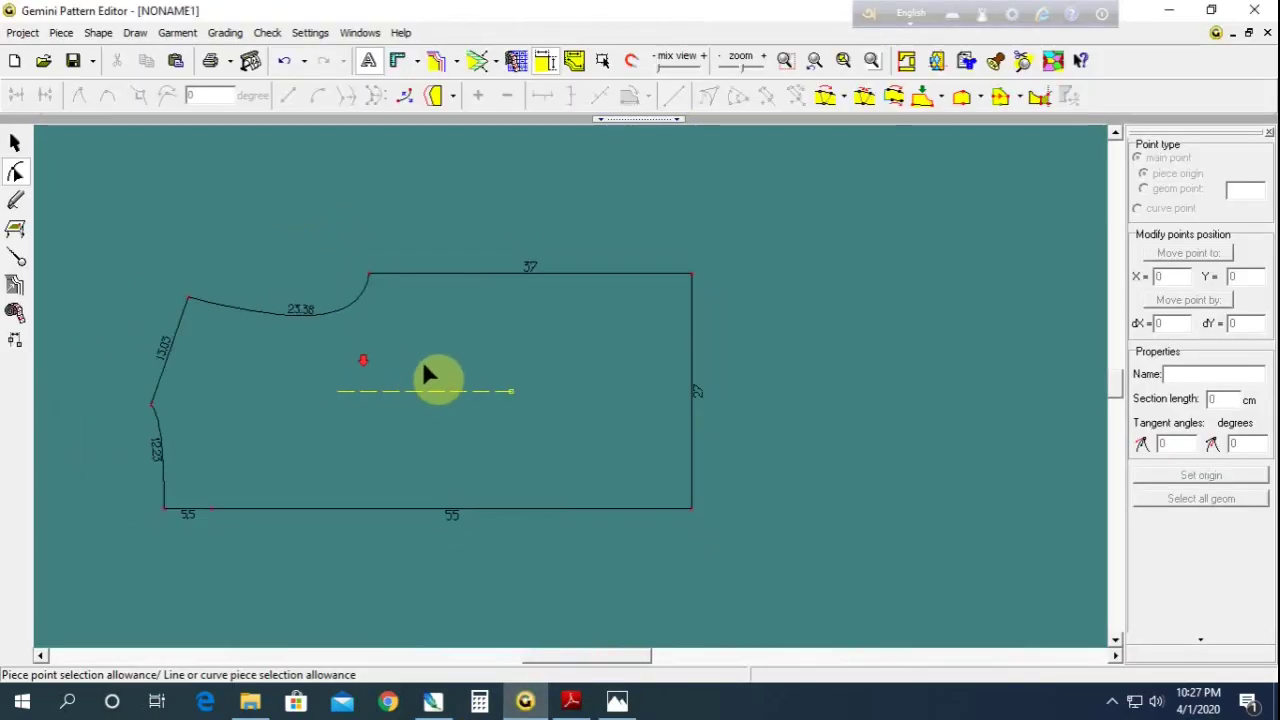
click(572, 703)
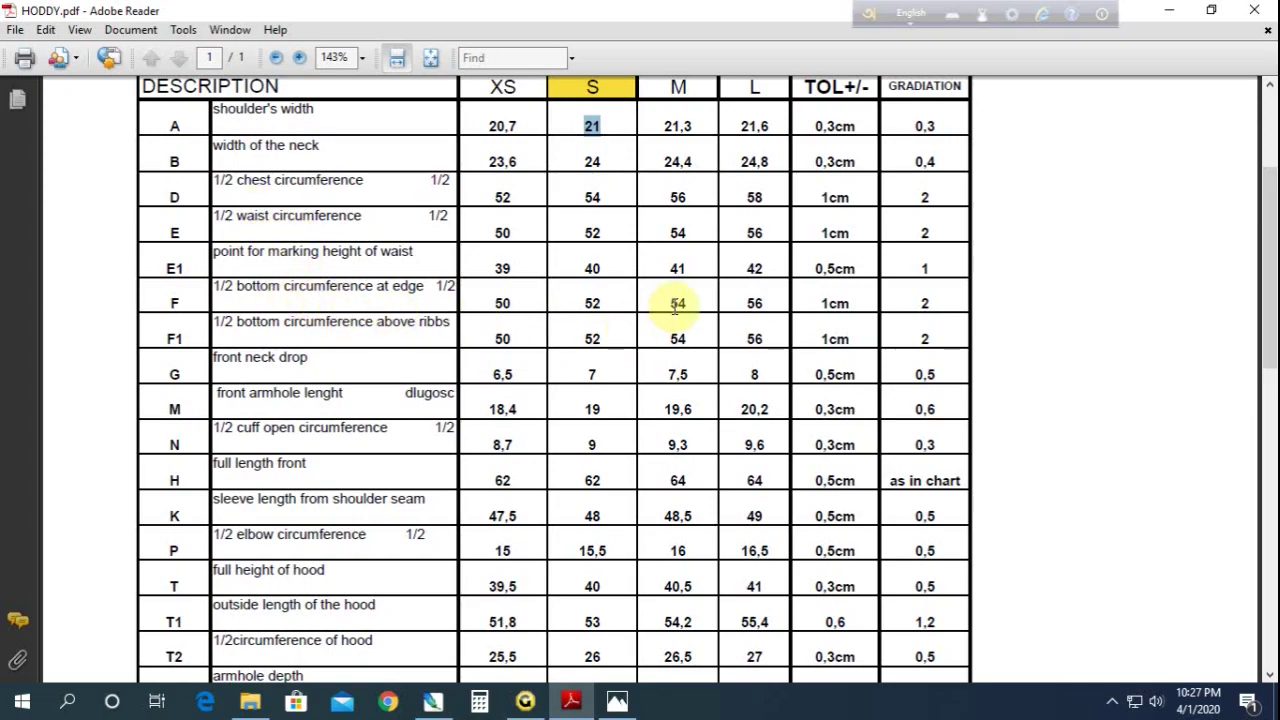
drag(675, 308, 688, 305)
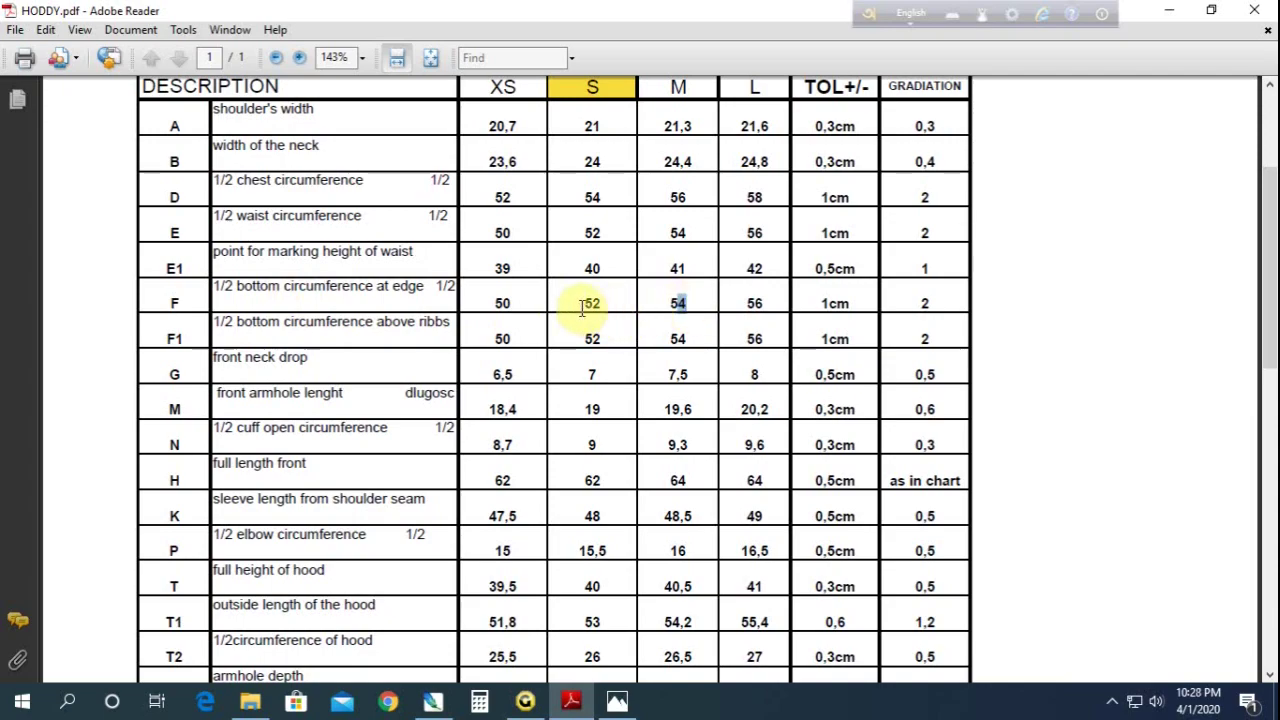
drag(585, 305, 600, 307)
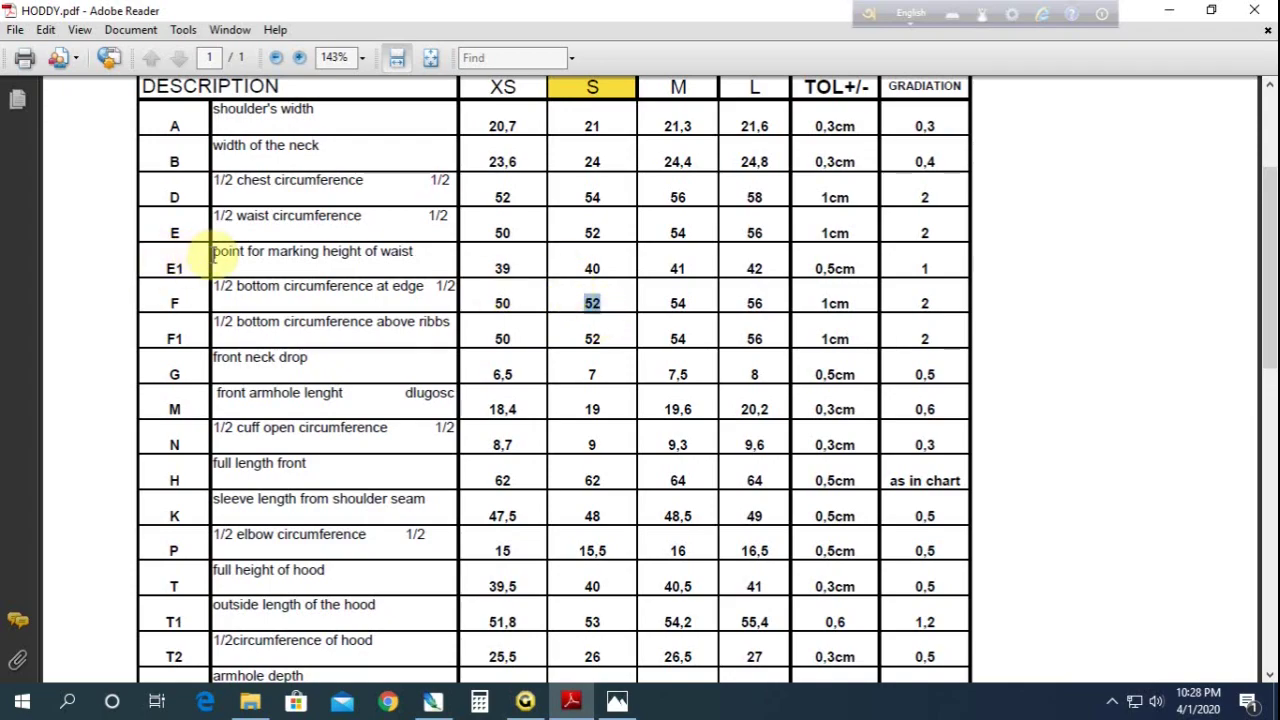
drag(213, 252, 412, 255)
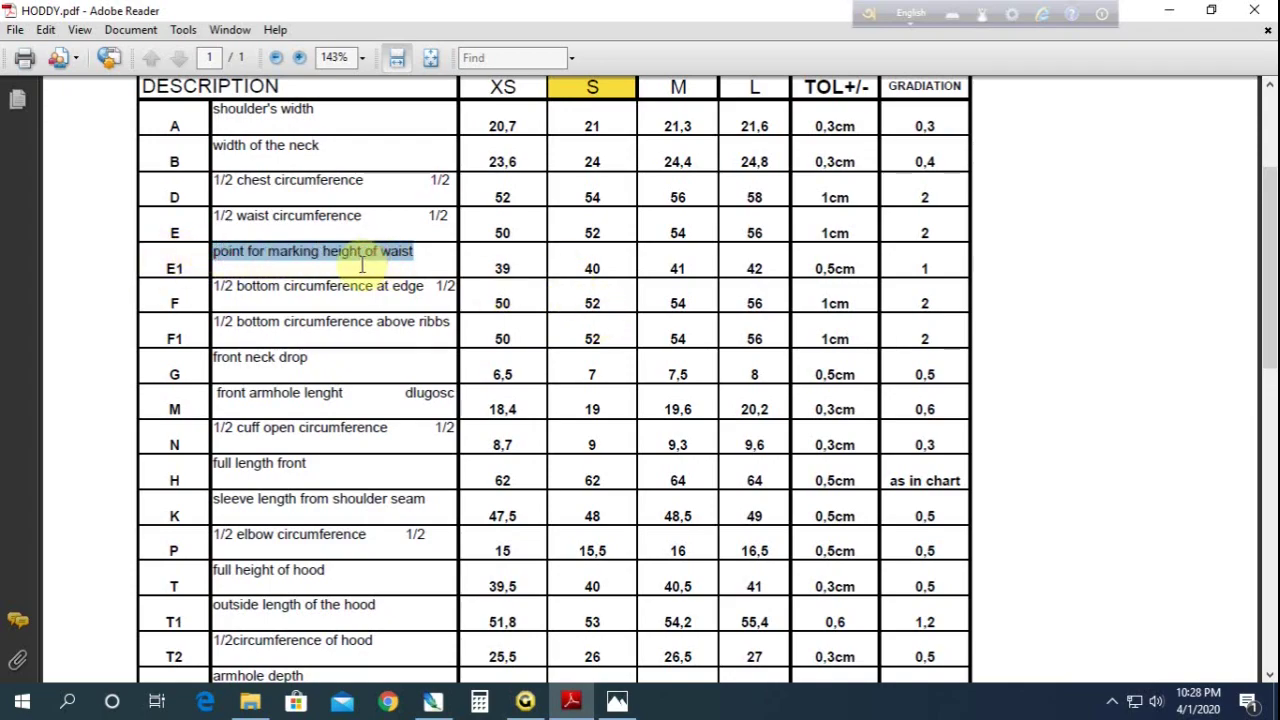
drag(584, 268, 598, 268)
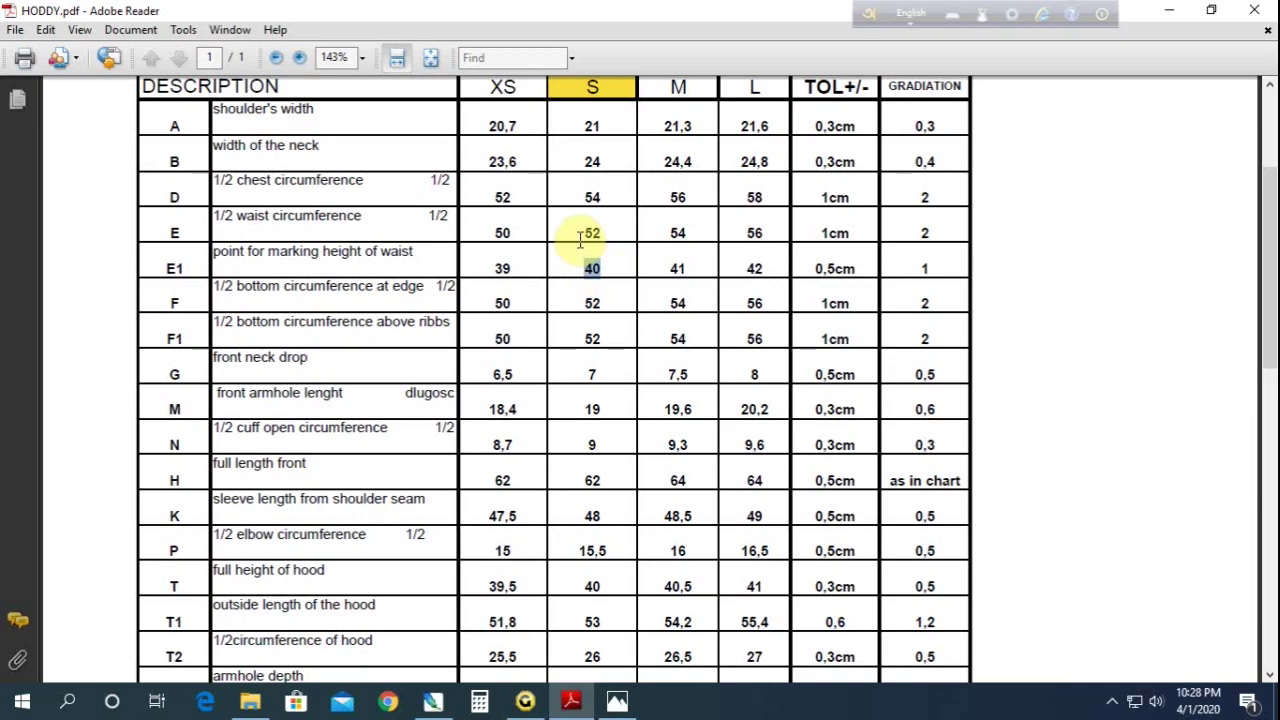
drag(580, 234, 602, 234)
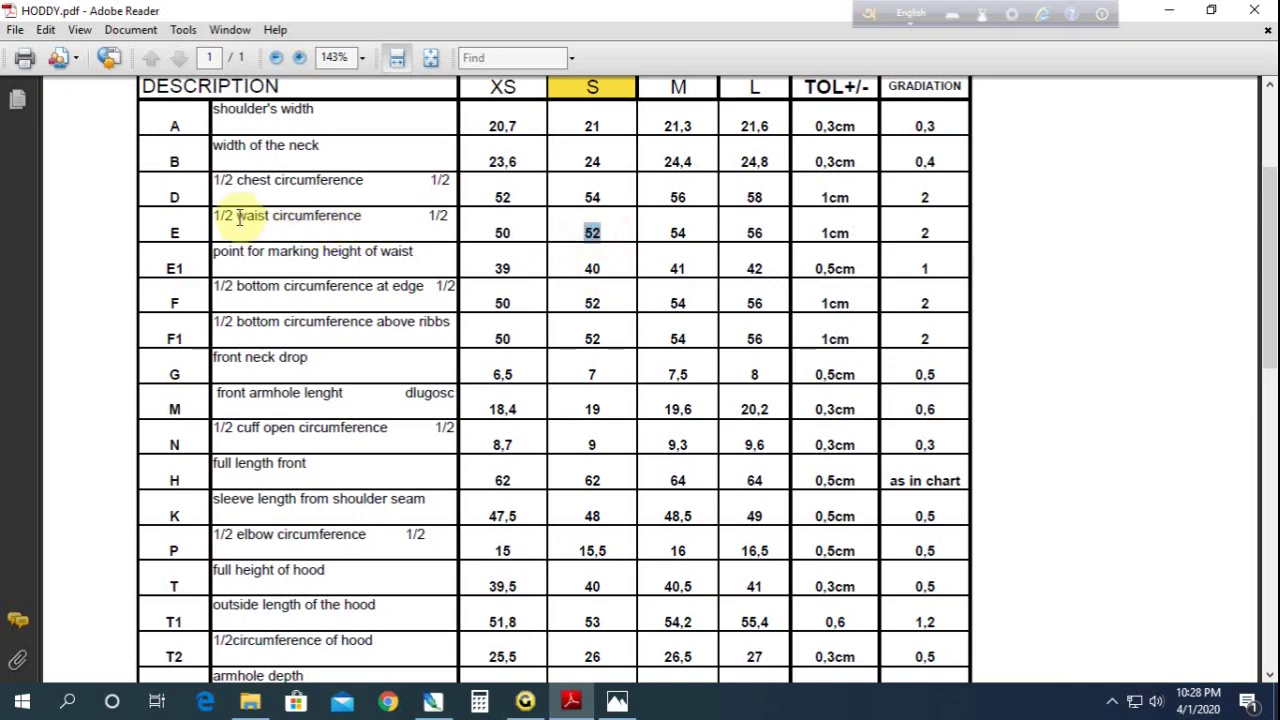
drag(238, 216, 364, 216)
drag(248, 251, 333, 263)
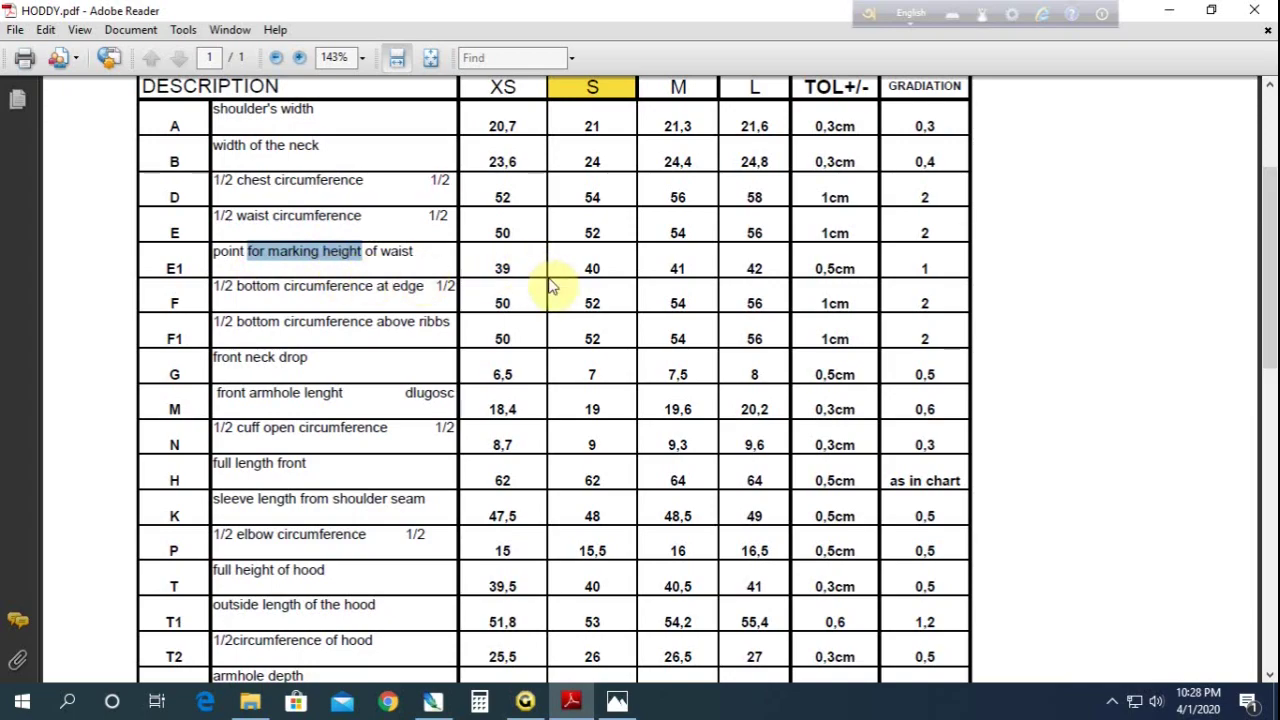
click(257, 270)
Locate the E1 measurement point on the hoodie diagram below the chart
scroll(300, 300, down, 4)
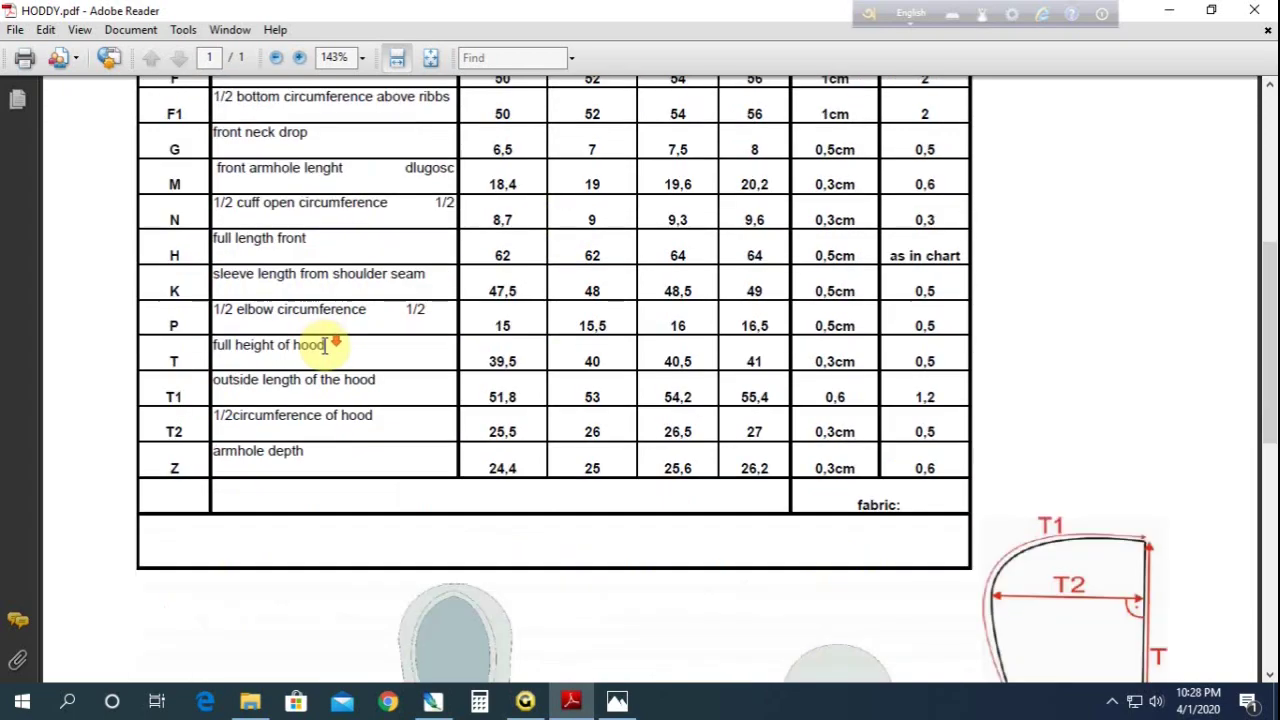
scroll(340, 345, down, 3)
scroll(338, 355, down, 4)
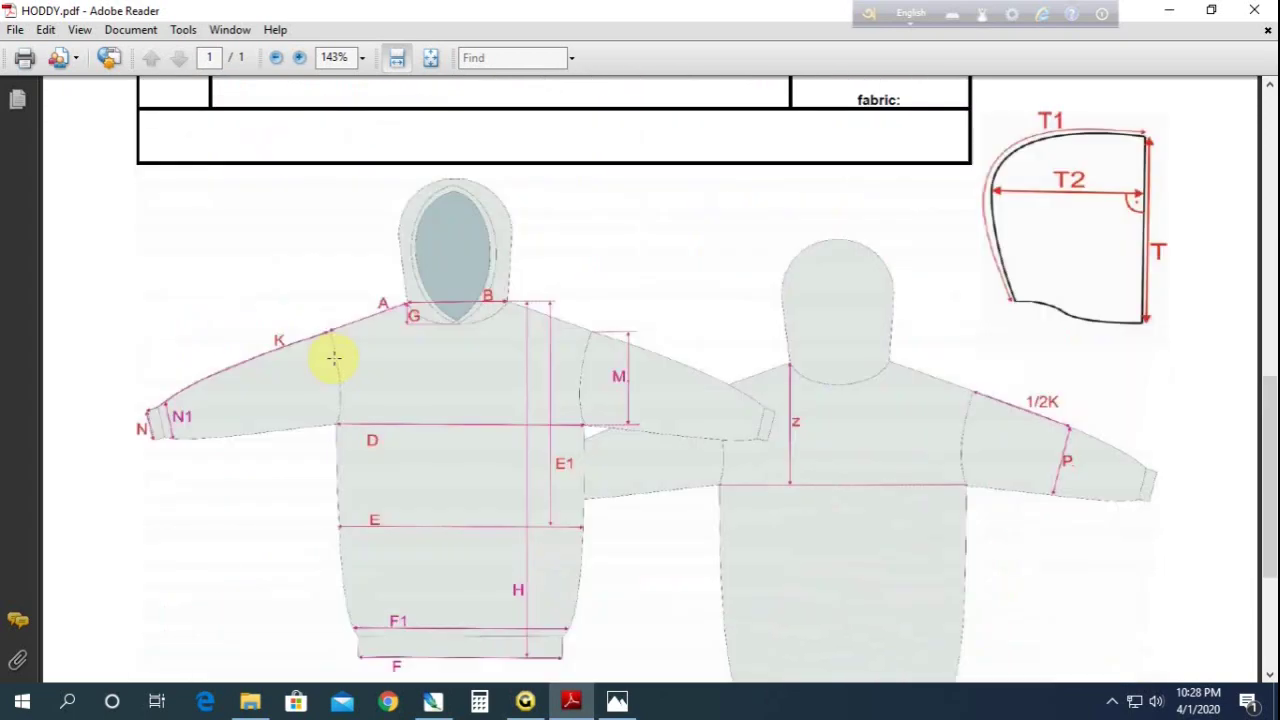
click(564, 465)
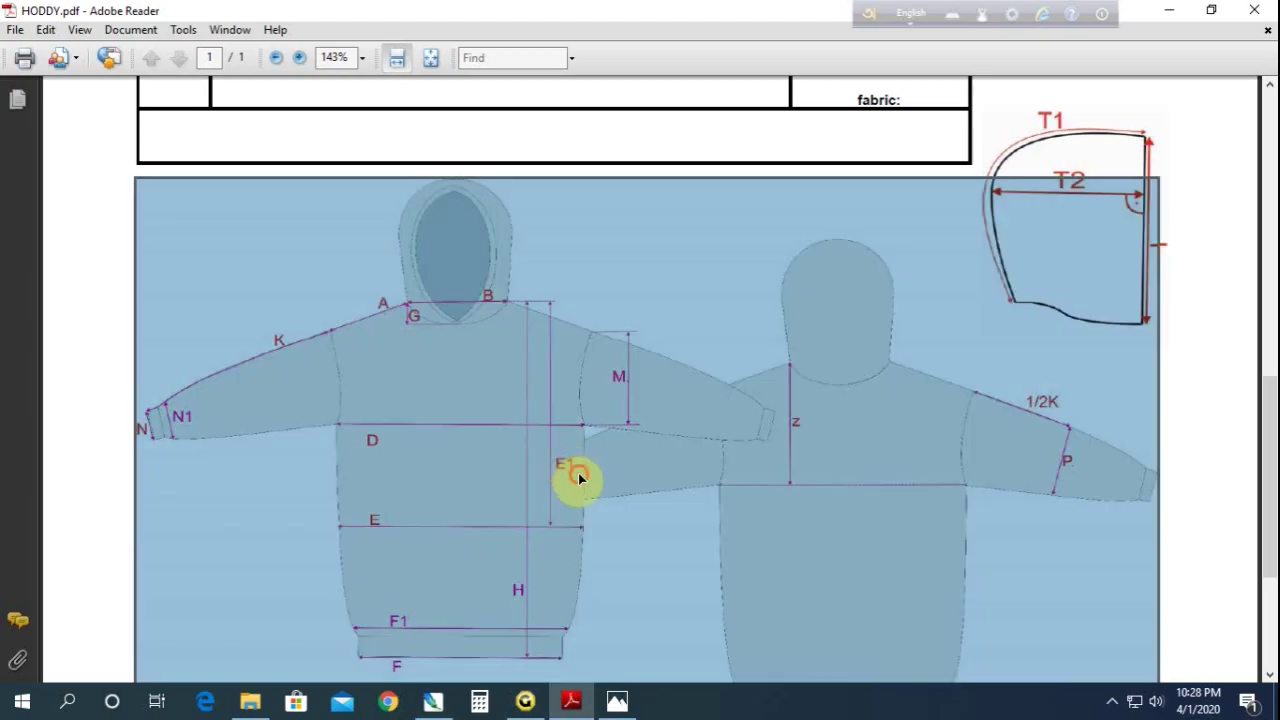
click(571, 470)
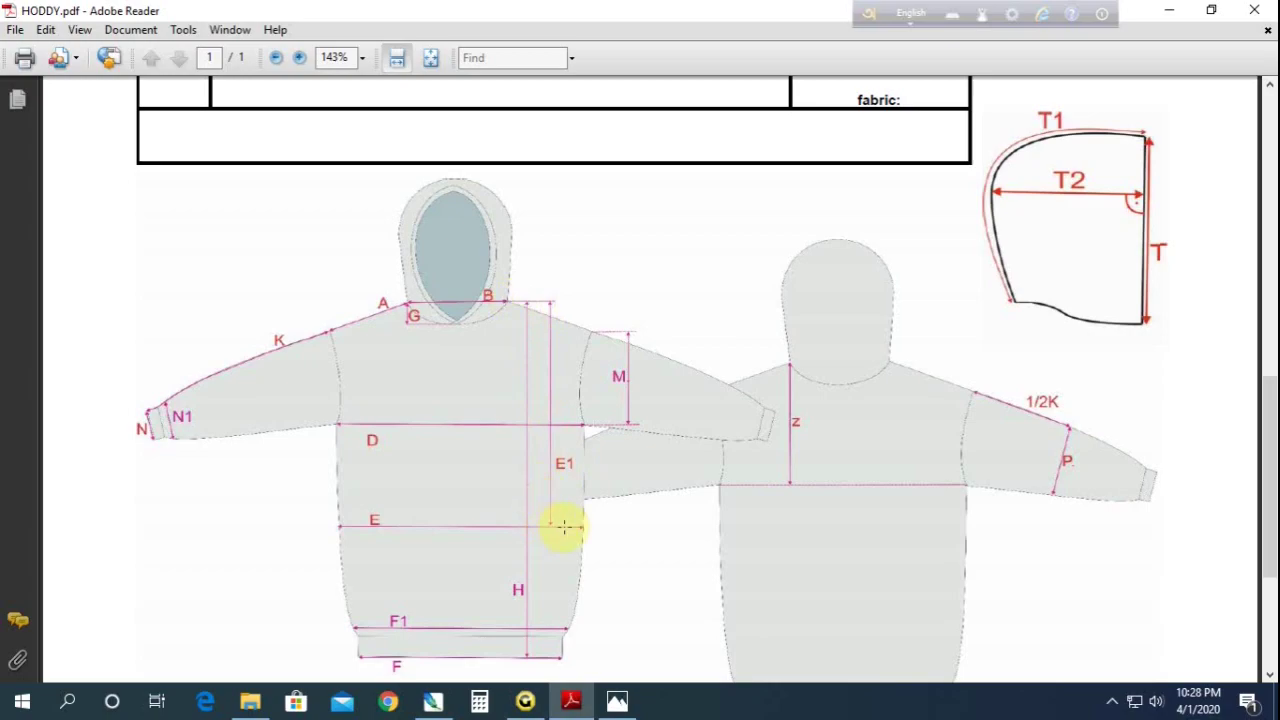
Mark size S values: E1 waist-marking height 40, half waist 52 and half bottom circumference 52
scroll(449, 440, up, 8)
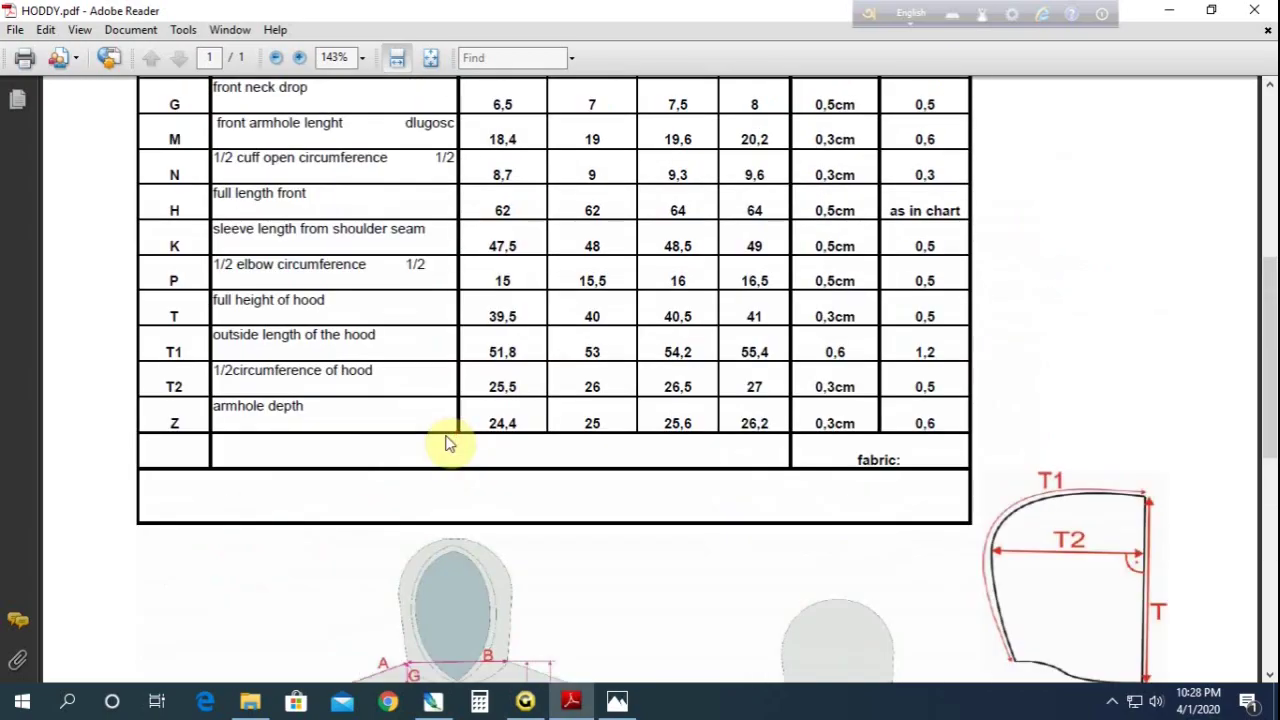
scroll(449, 440, up, 2)
drag(170, 176, 203, 185)
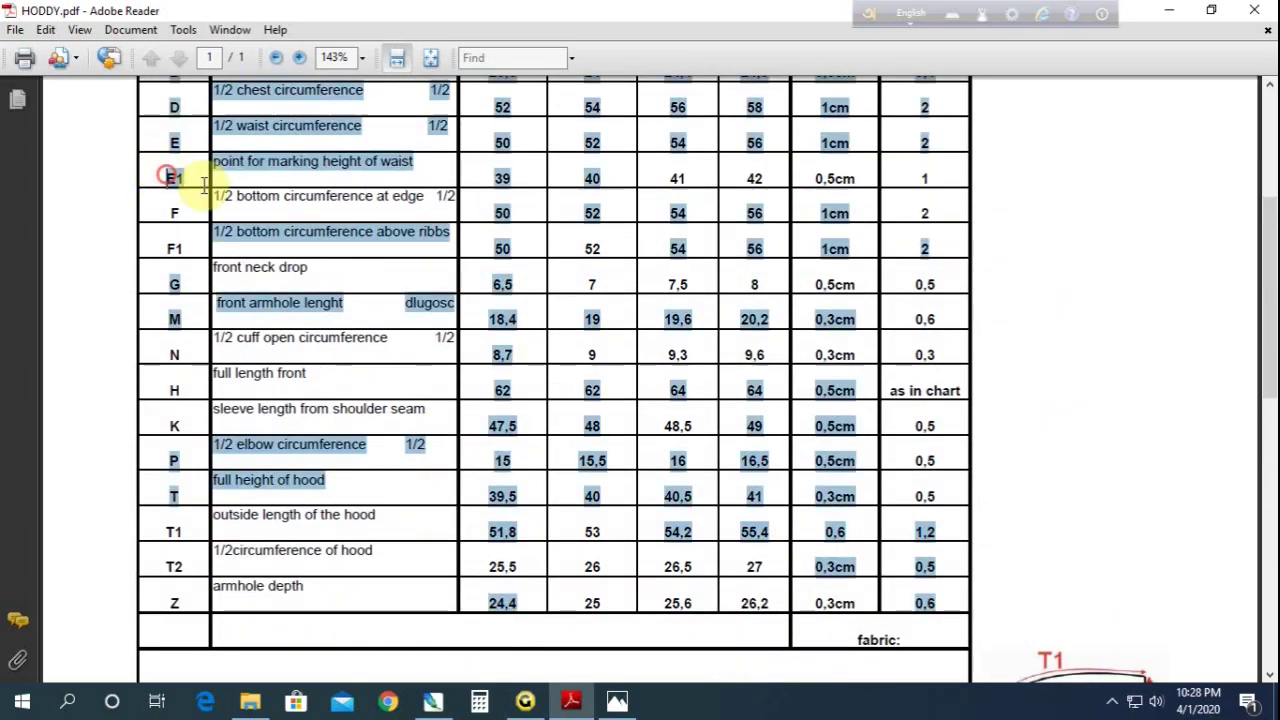
double_click(175, 143)
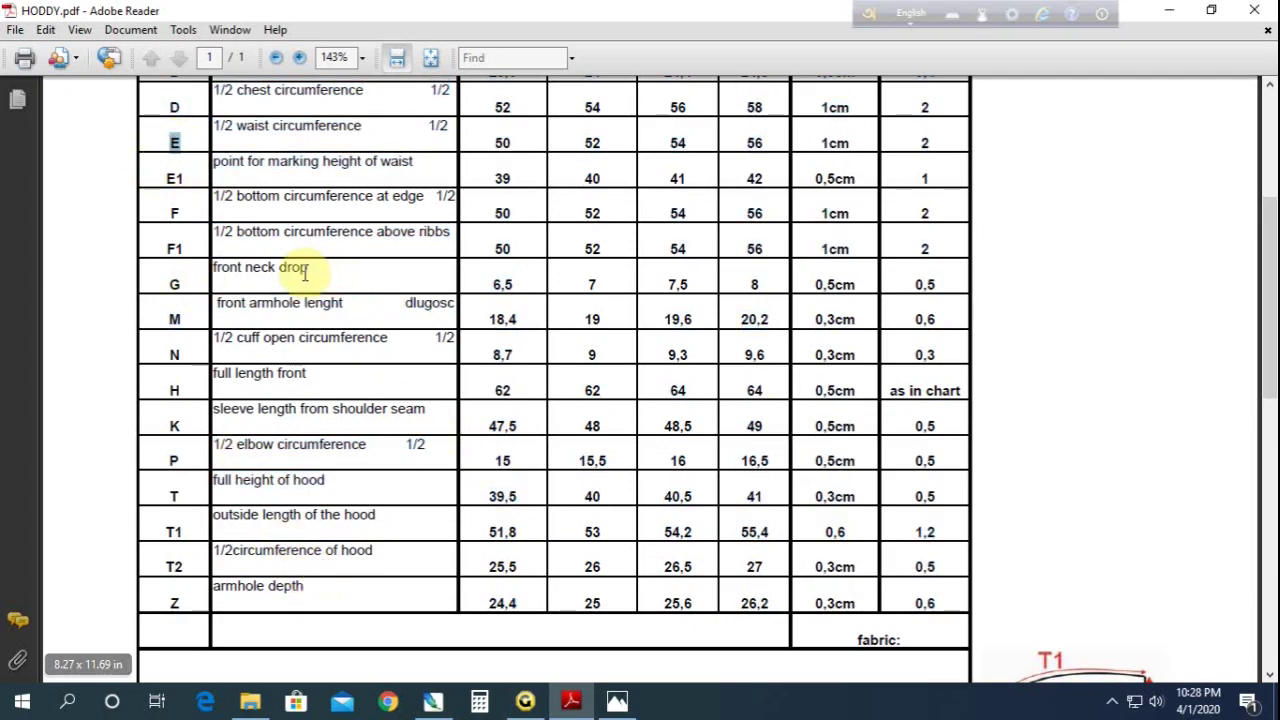
double_click(586, 180)
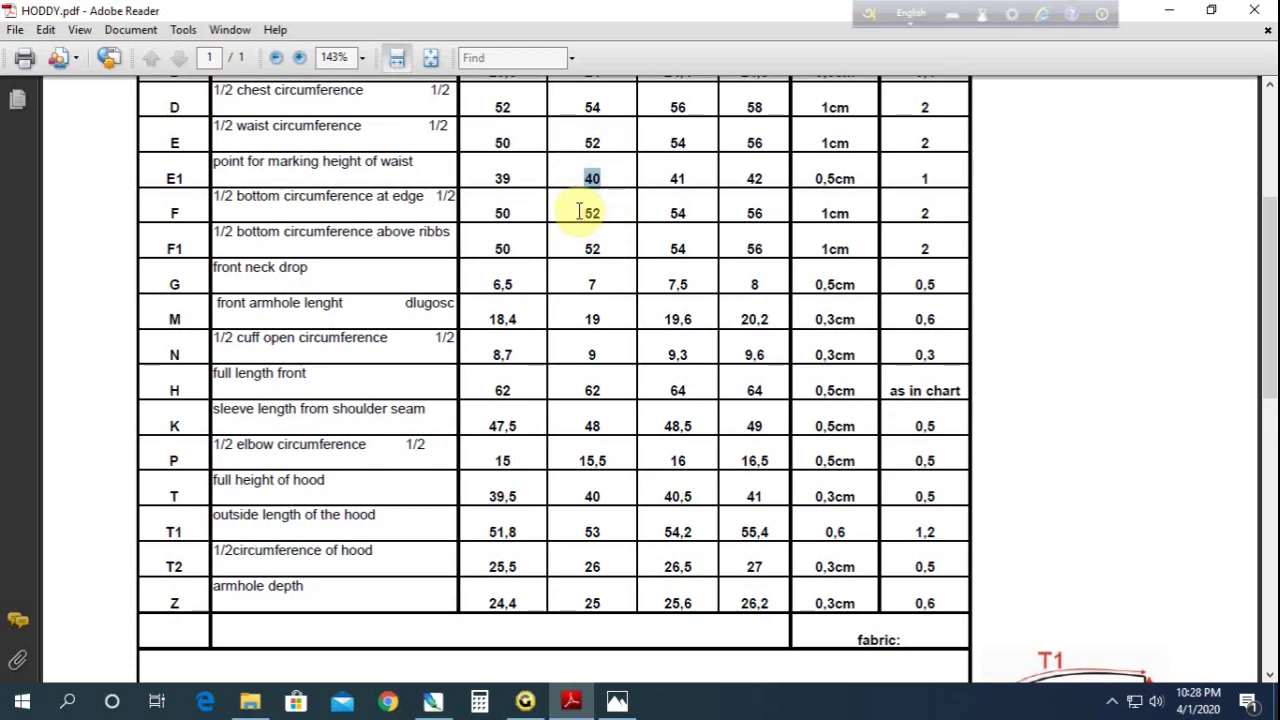
double_click(588, 143)
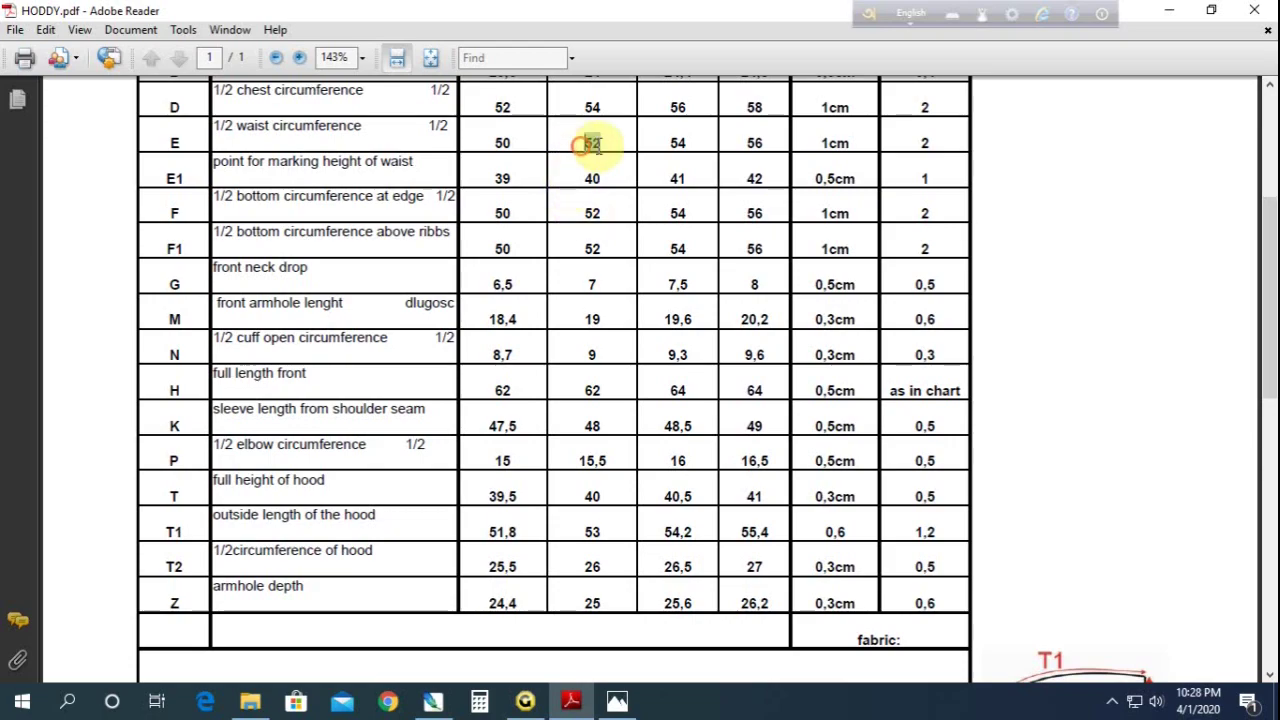
double_click(592, 213)
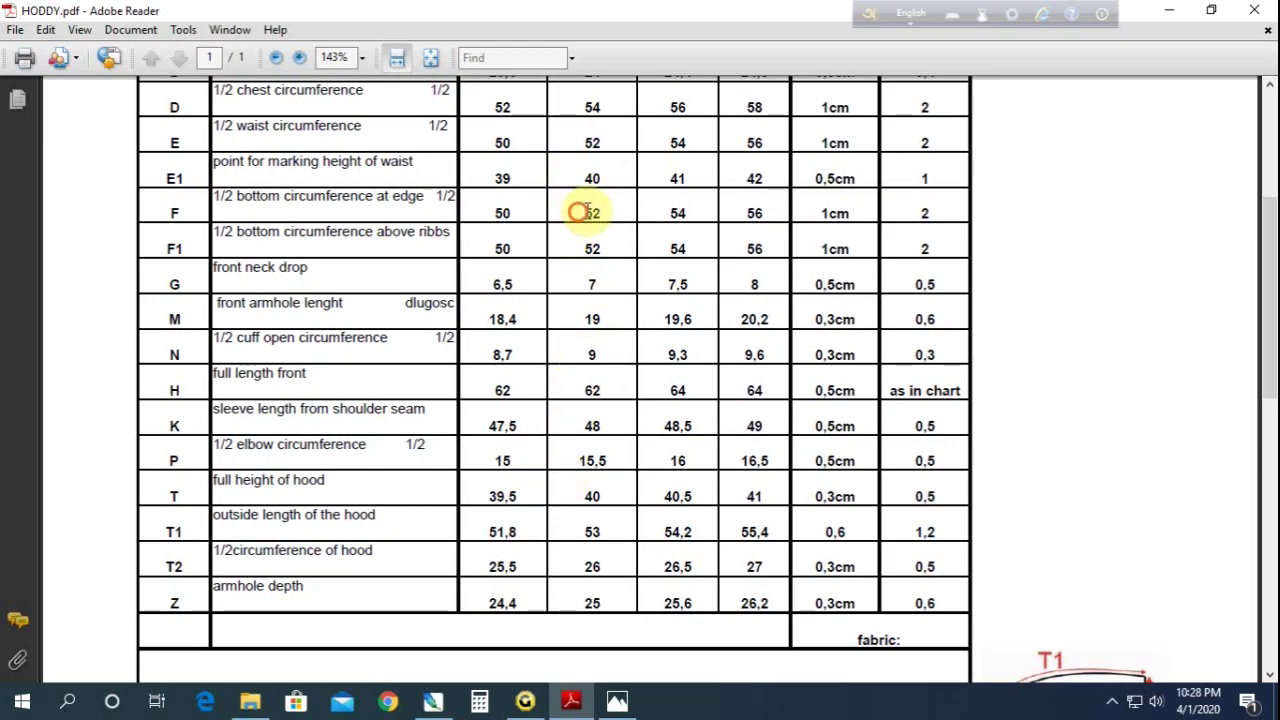
Back in the pattern editor, lower the bodice's top-right corner by 1 cm
click(525, 701)
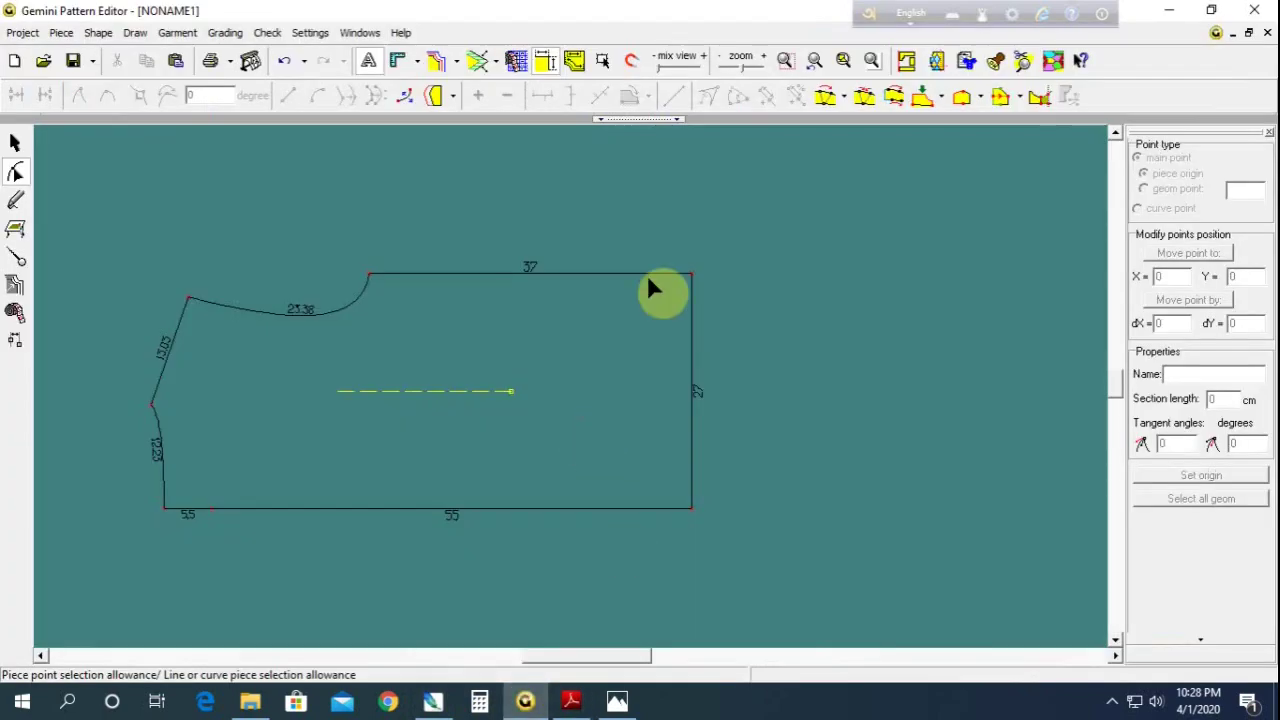
click(658, 237)
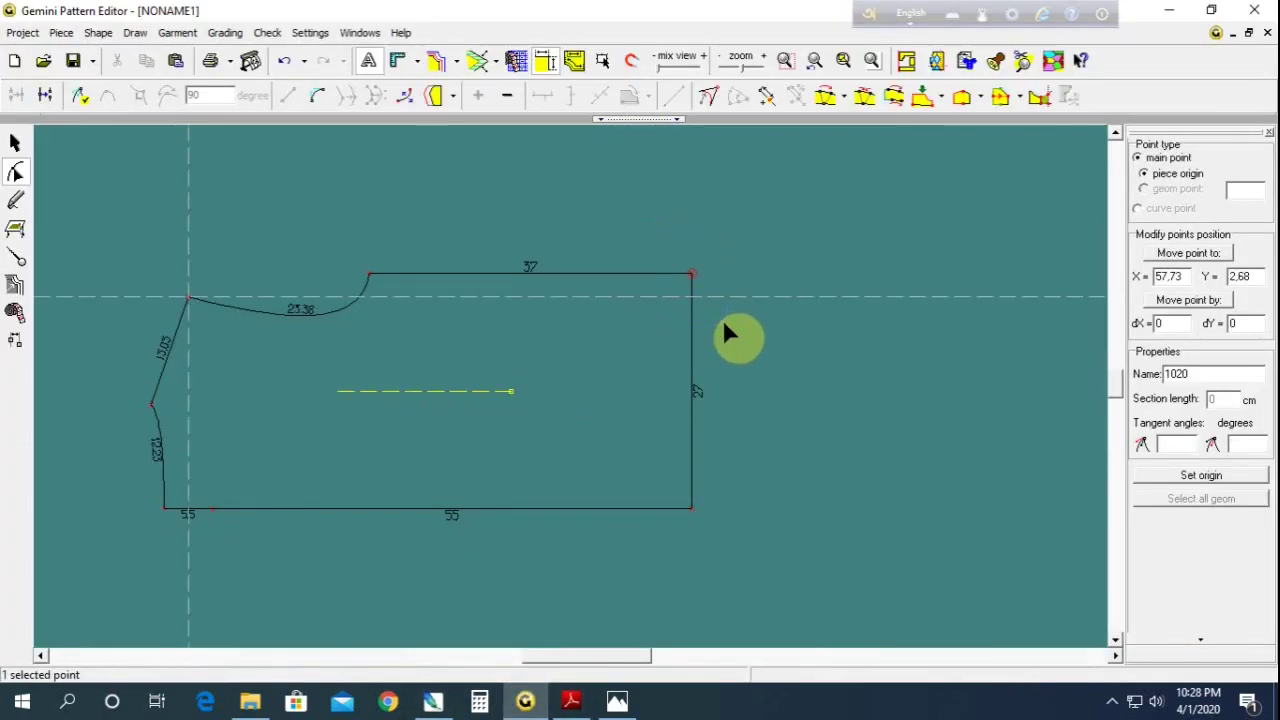
key(Down)
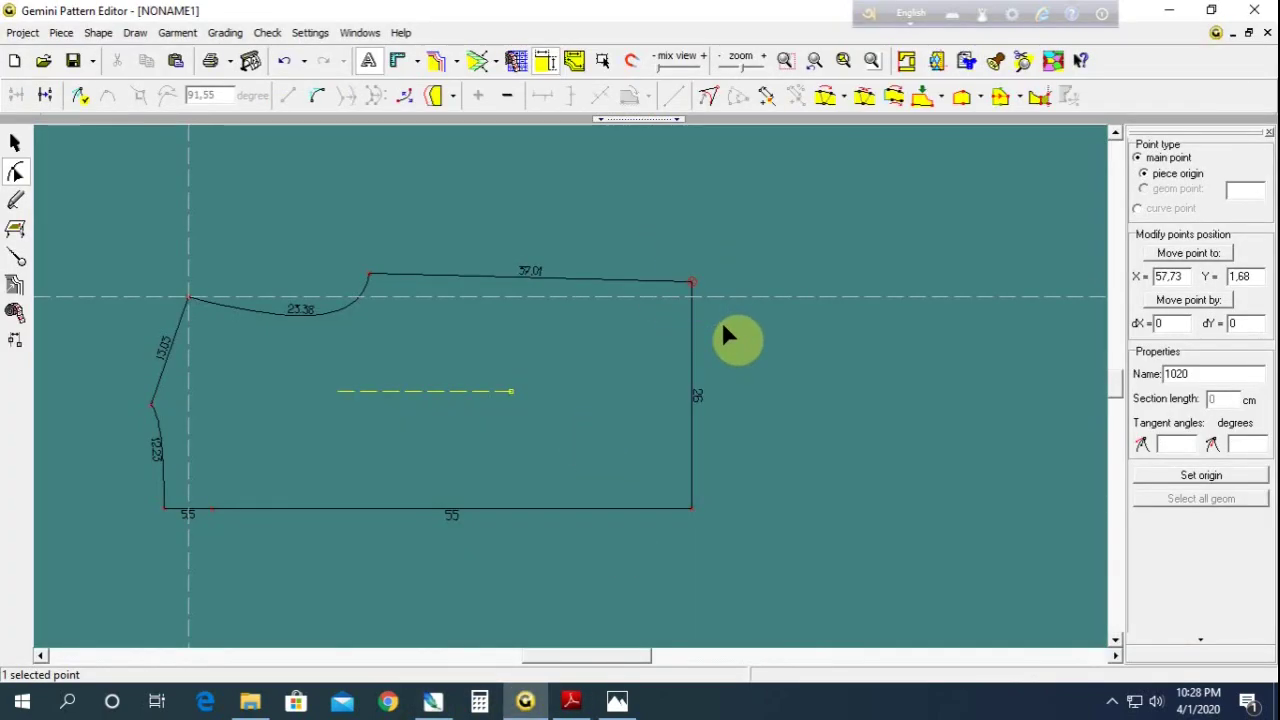
Make the left side-seam point the origin and add a top-edge point at X 40
drag(94, 384, 180, 432)
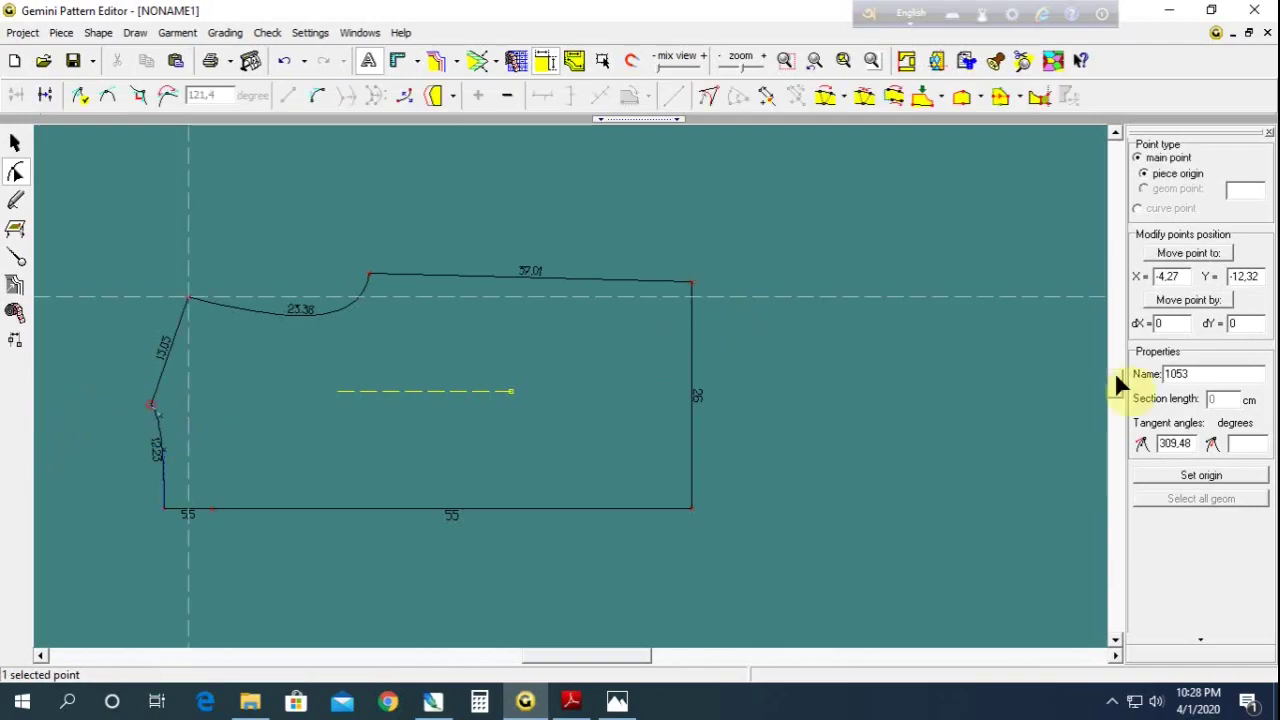
click(1168, 478)
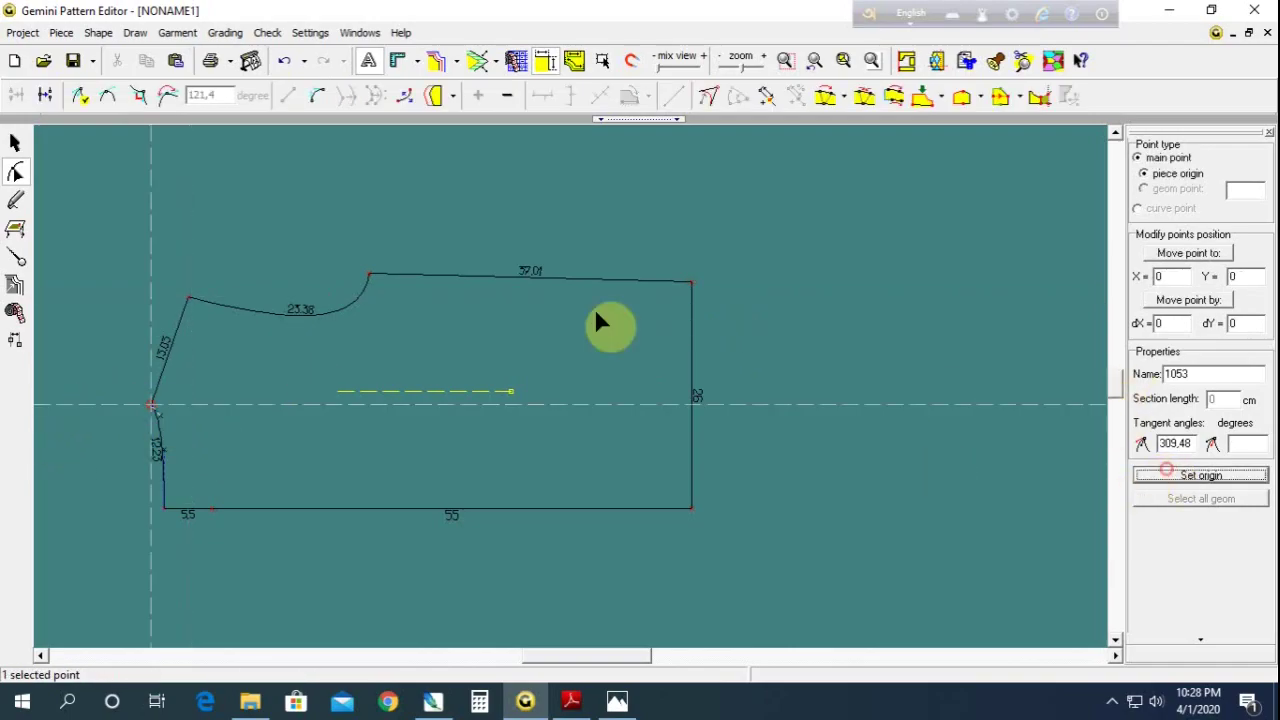
click(488, 274)
double_click(1168, 280)
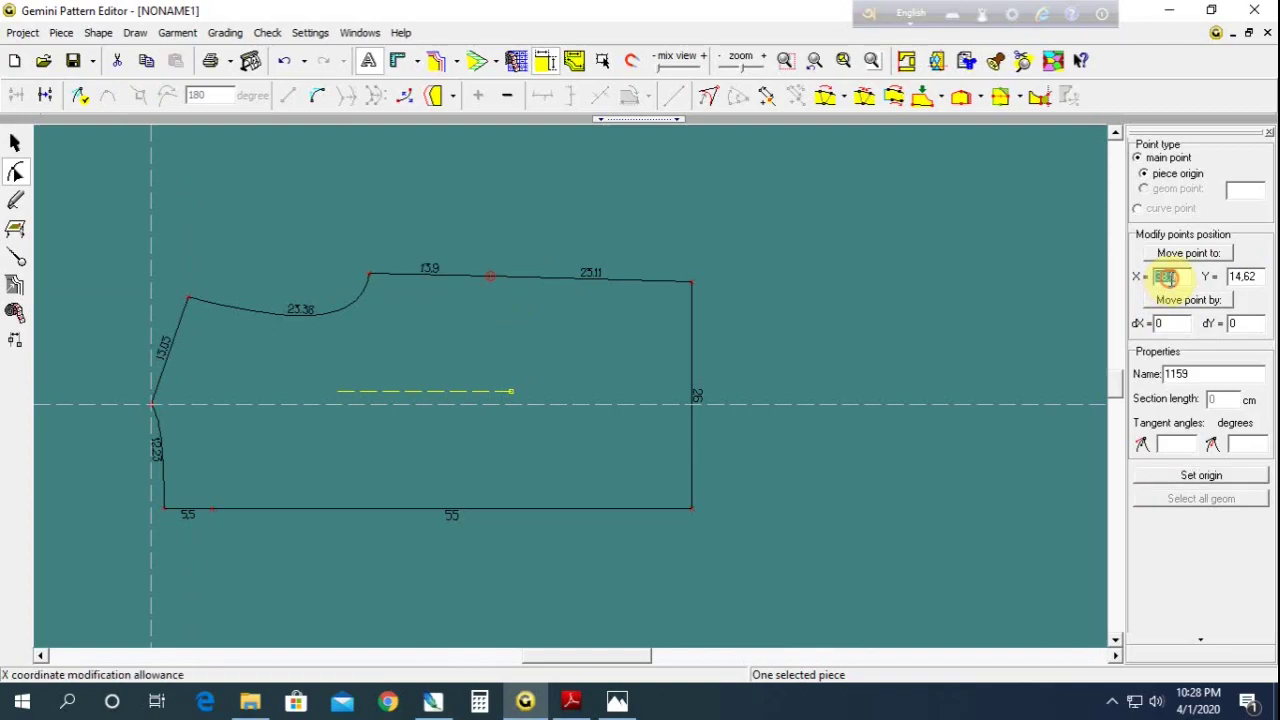
text(40)
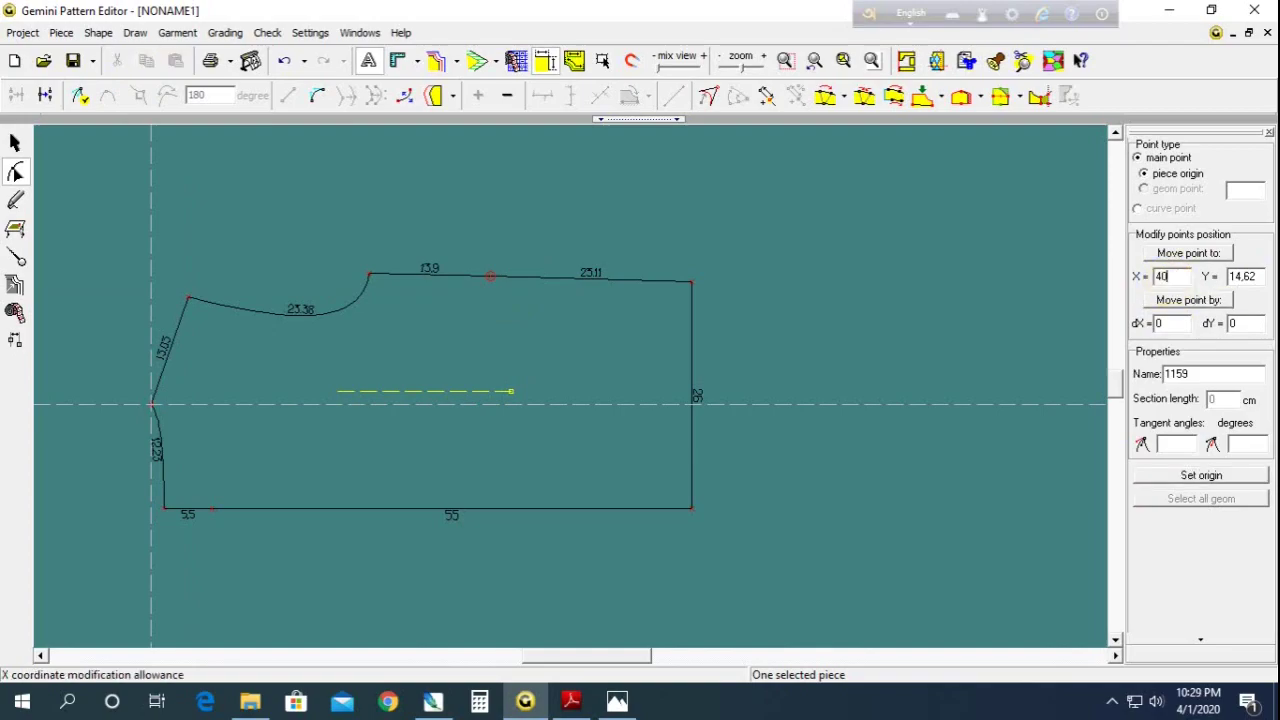
key(Return)
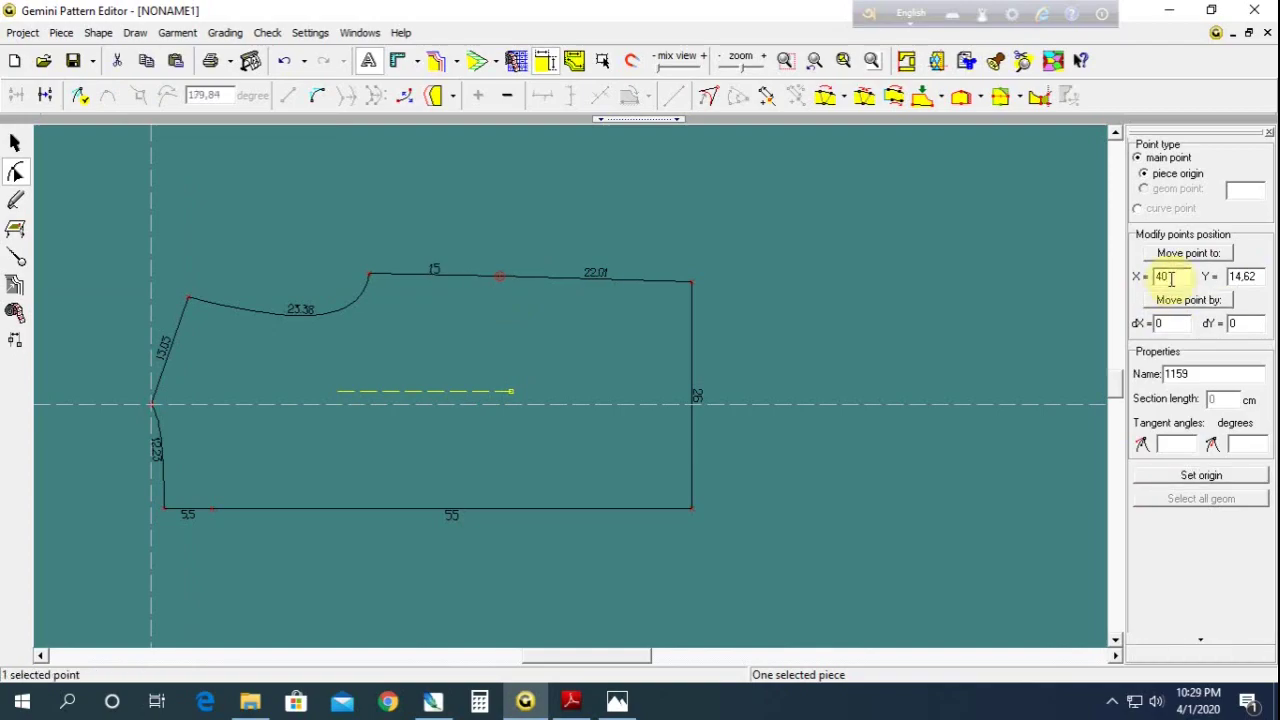
Re-set the side point as origin, check the new top-edge point, and select the bottom-right corner
drag(107, 376, 170, 426)
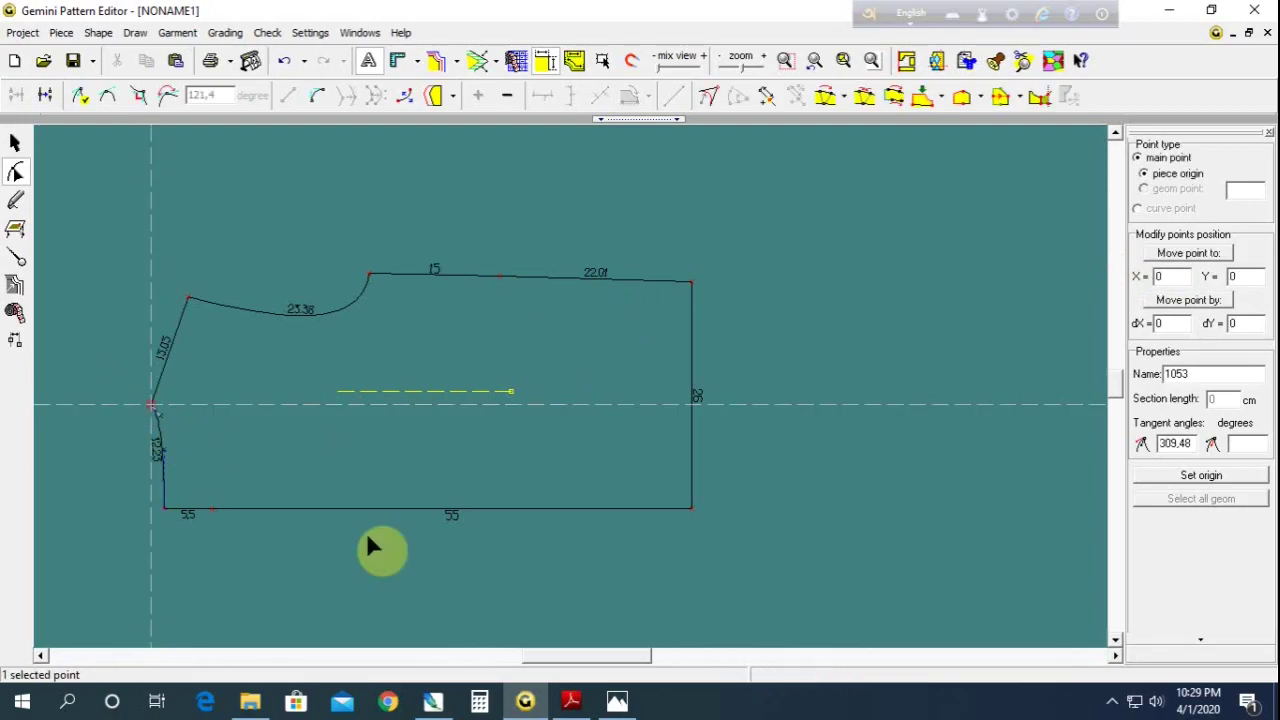
click(1205, 476)
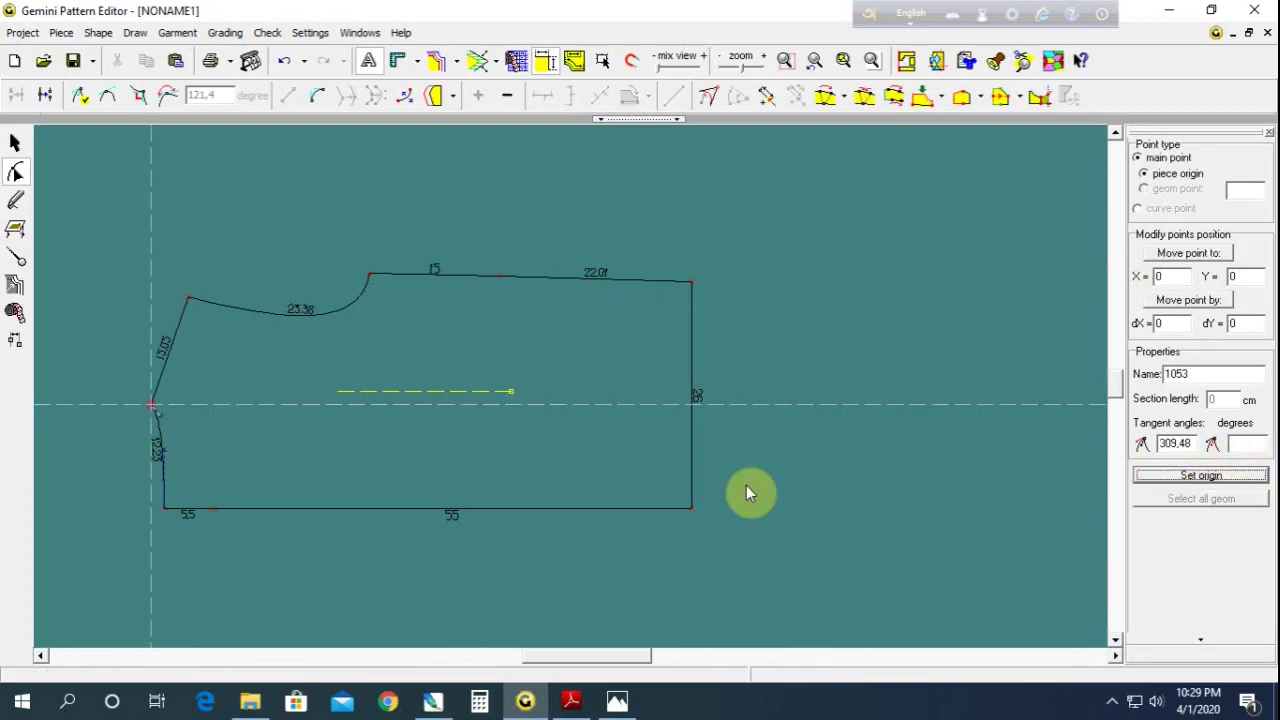
mouse_move(107, 379)
mouse_down()
mouse_move(147, 416)
mouse_move(158, 410)
mouse_up()
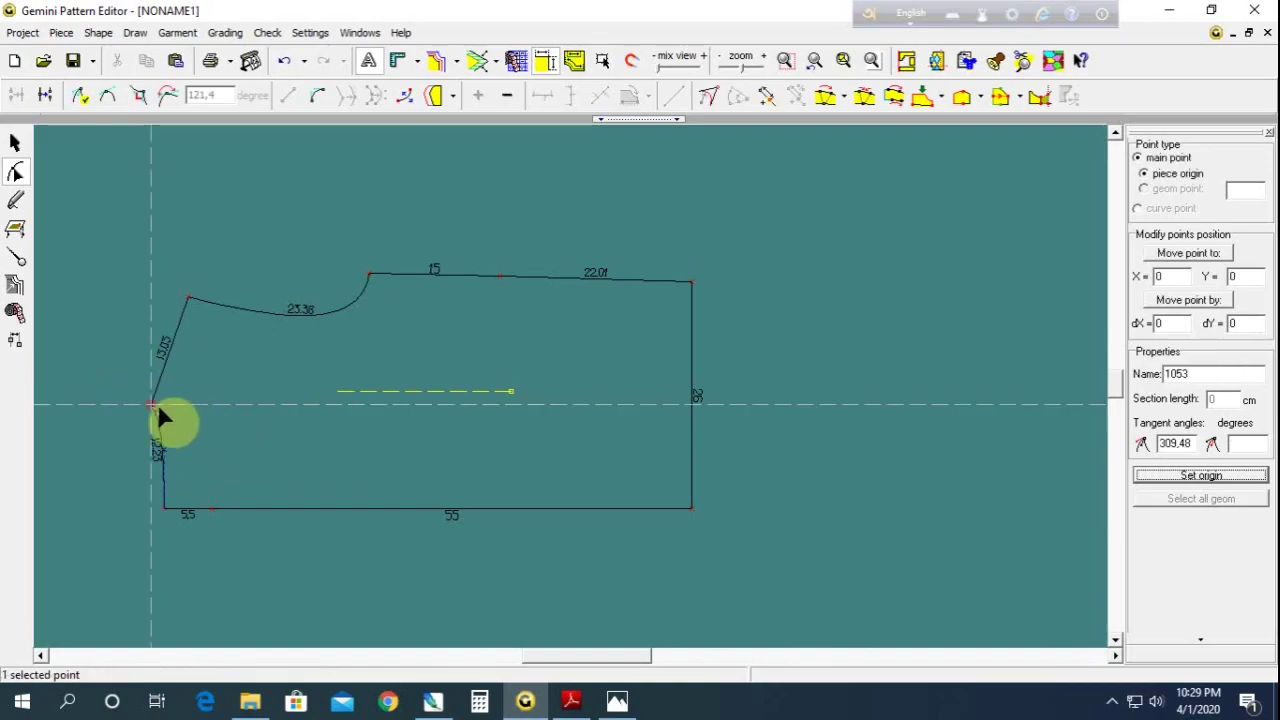
drag(474, 254, 502, 288)
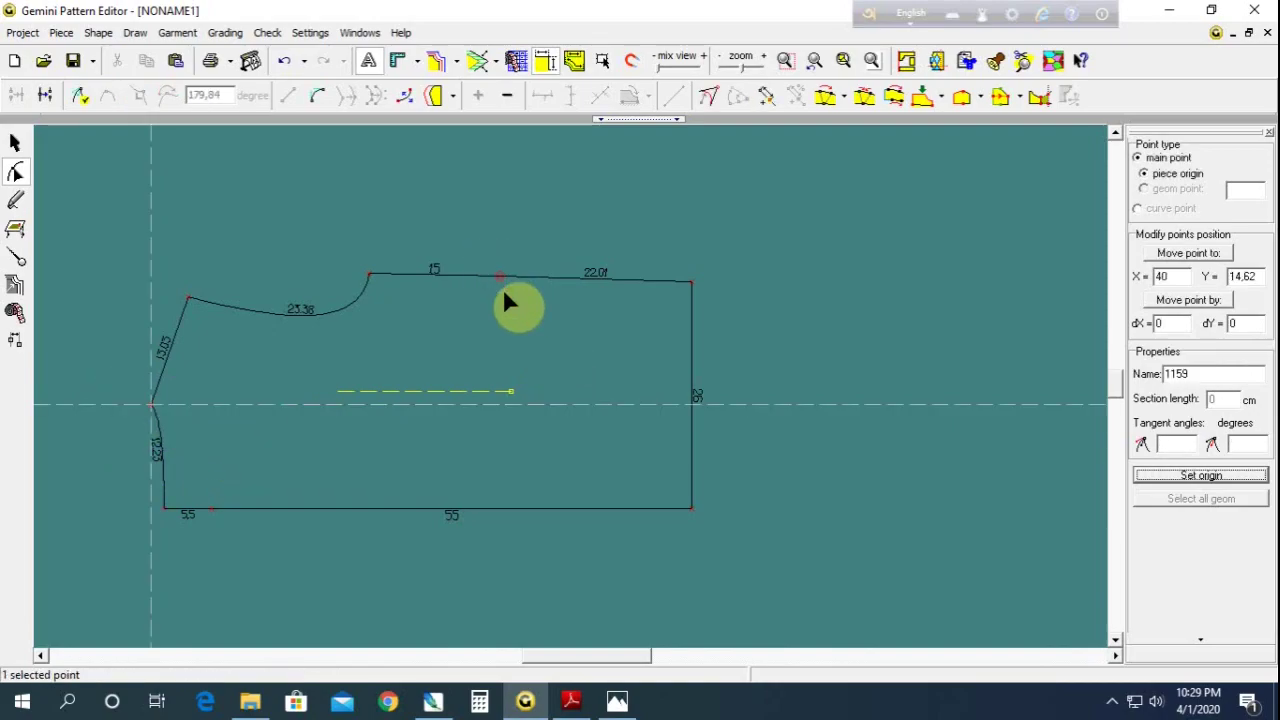
mouse_move(484, 242)
mouse_down()
mouse_move(480, 287)
mouse_move(529, 357)
mouse_up()
double_click(1163, 276)
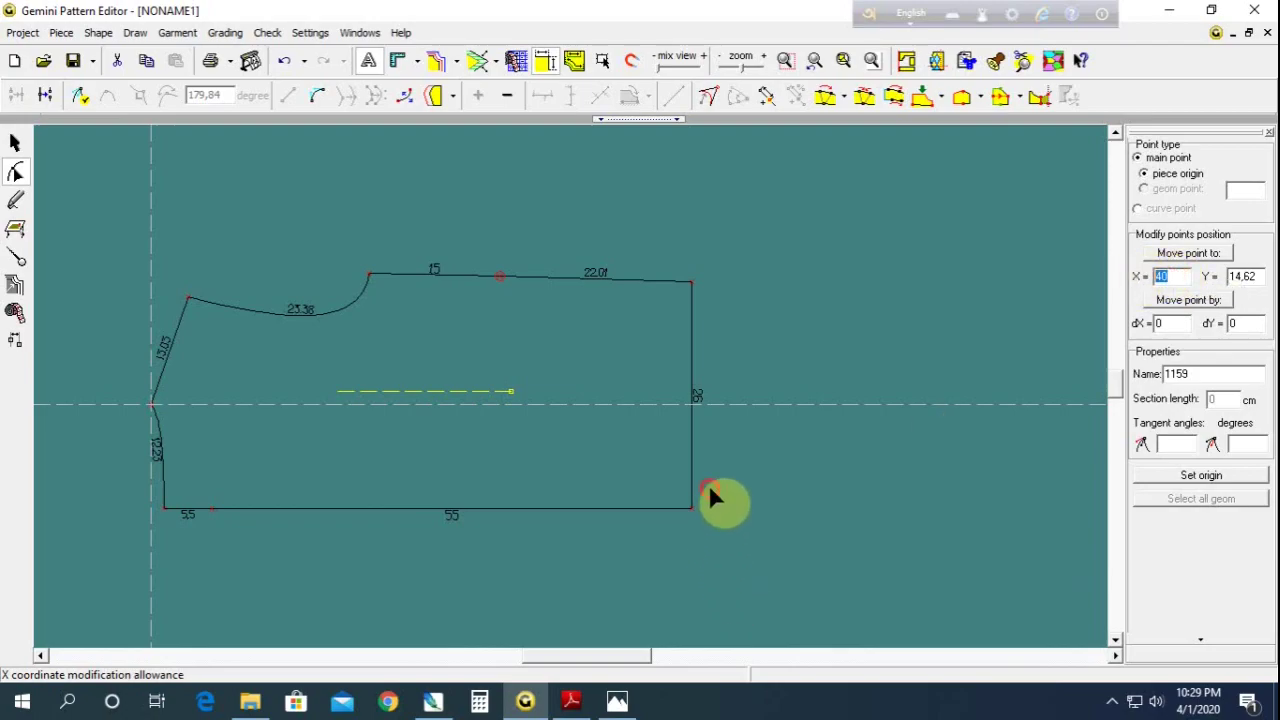
drag(710, 490, 650, 531)
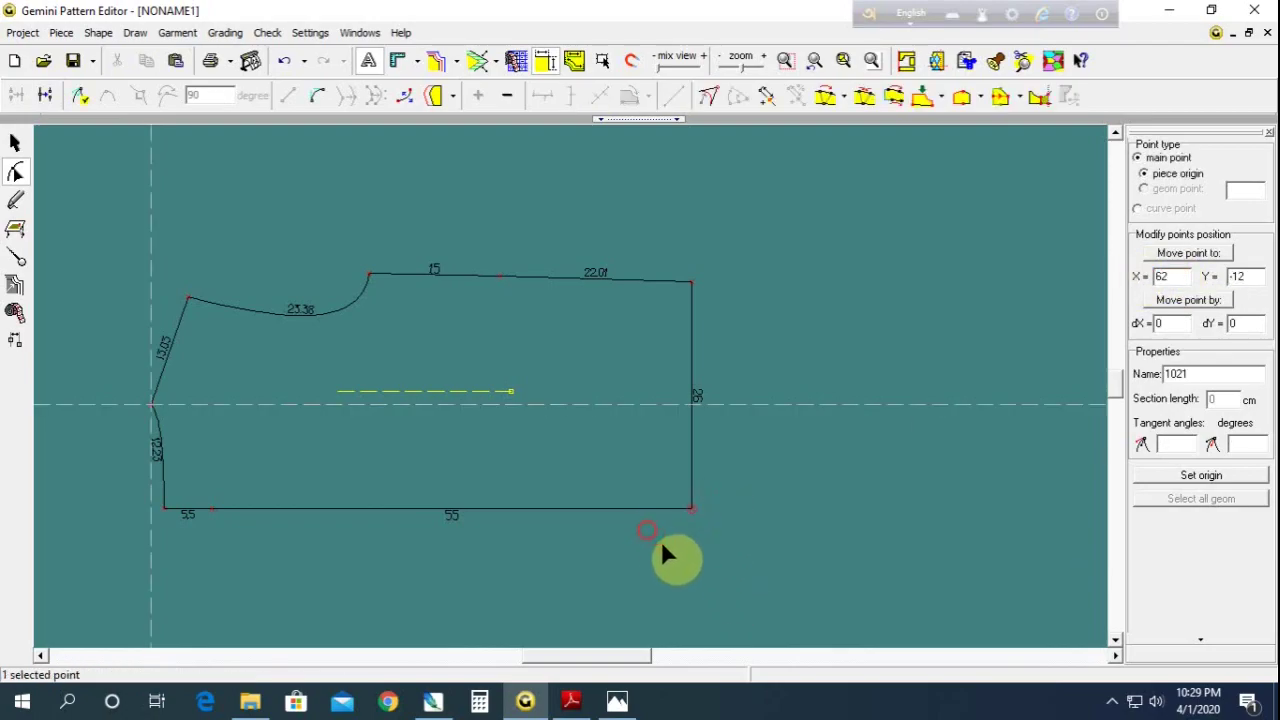
Make the bottom-right corner the origin and set the top-edge point to Y 26
click(1213, 478)
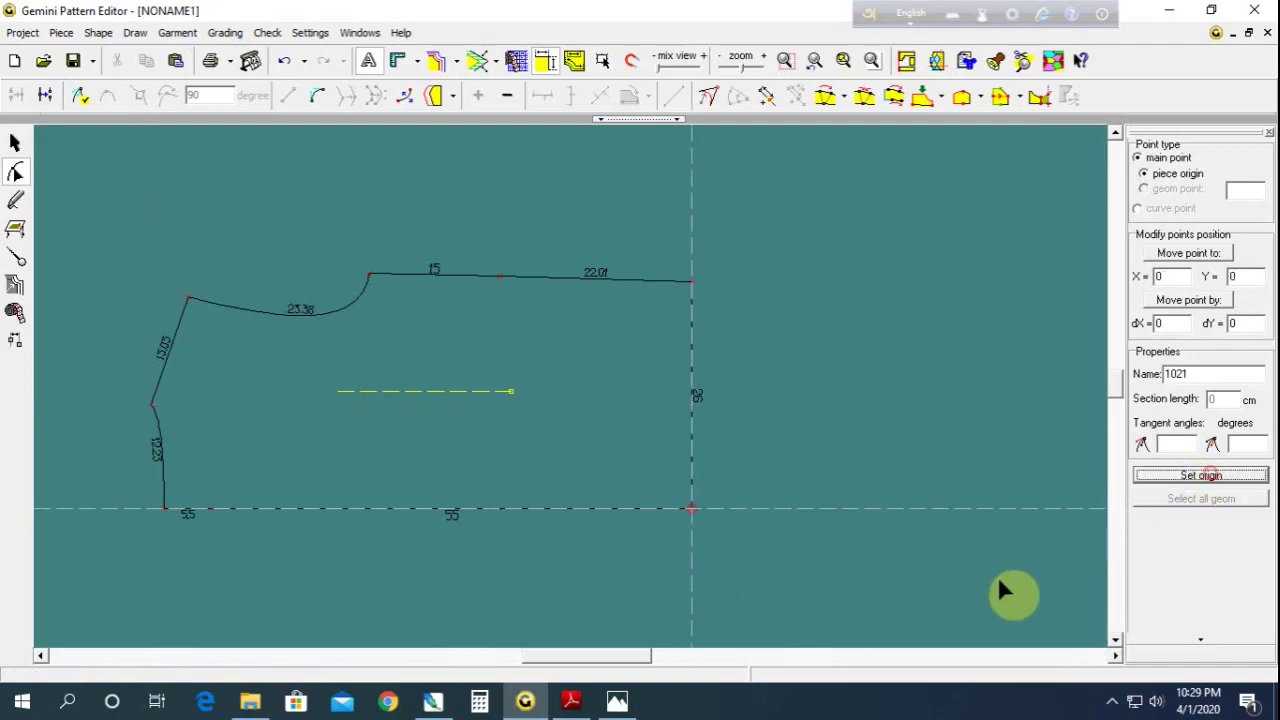
drag(467, 246, 504, 297)
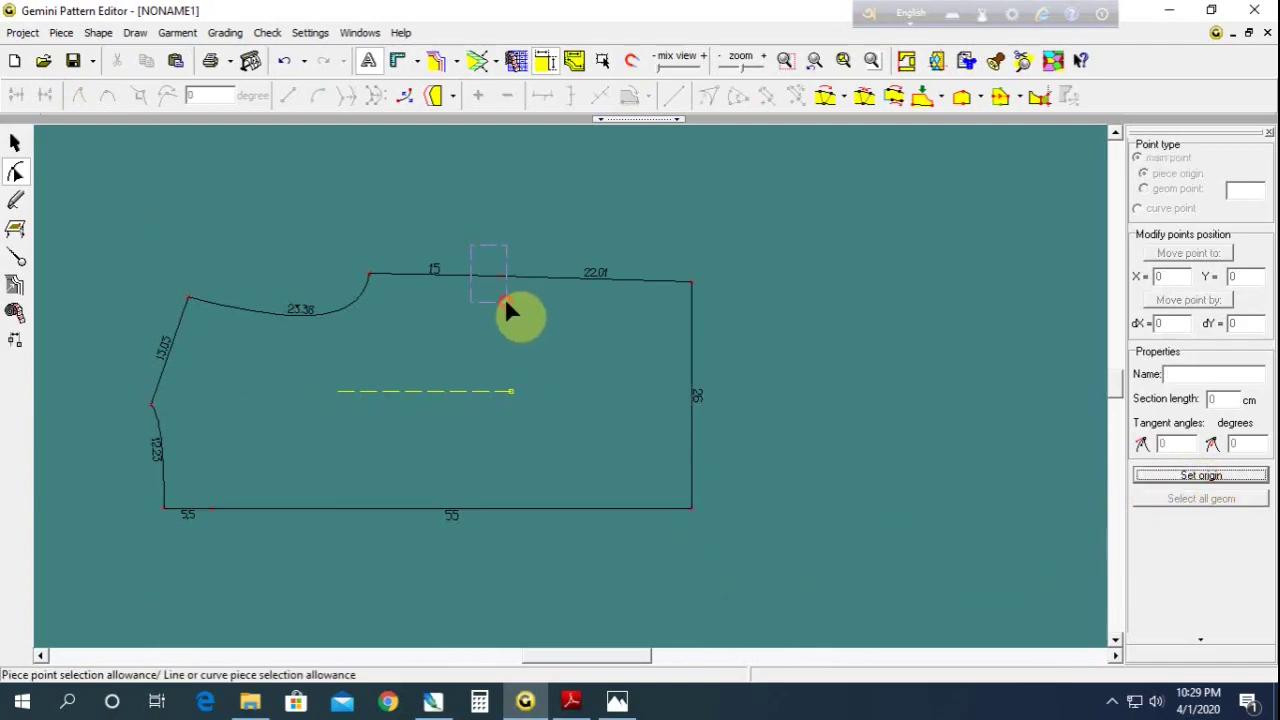
double_click(1234, 277)
text(26)
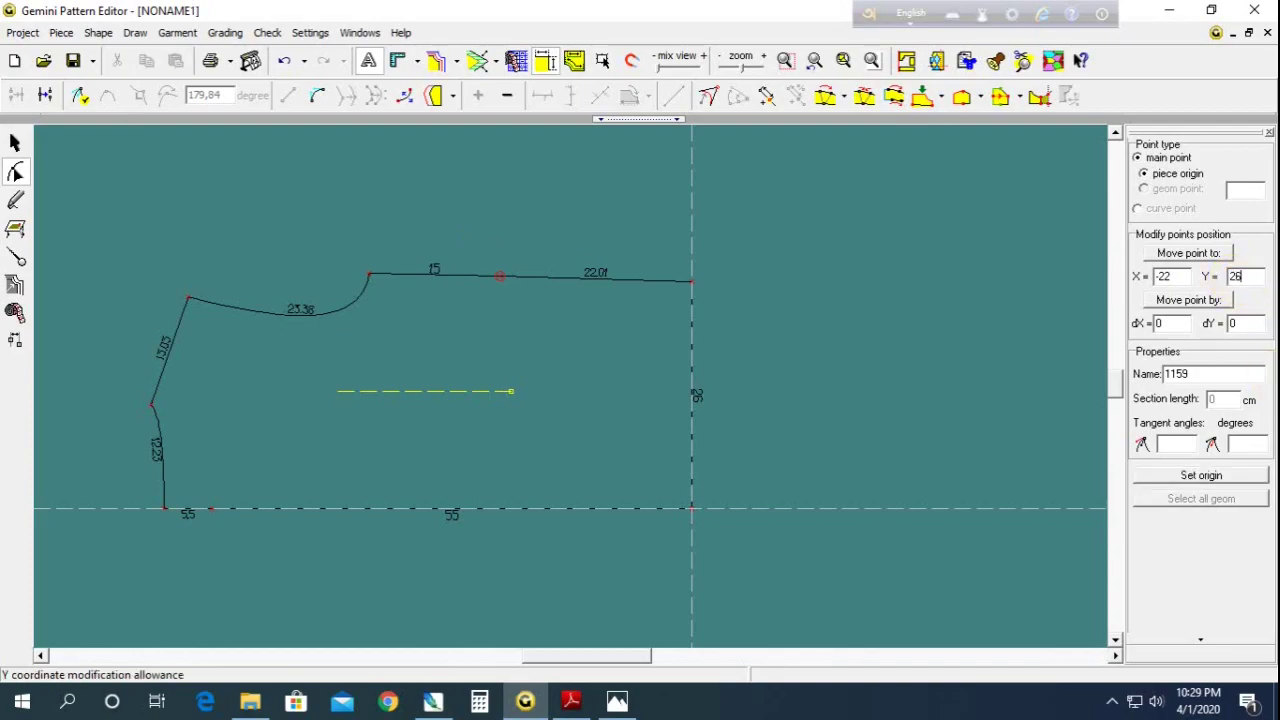
key(Return)
click(762, 520)
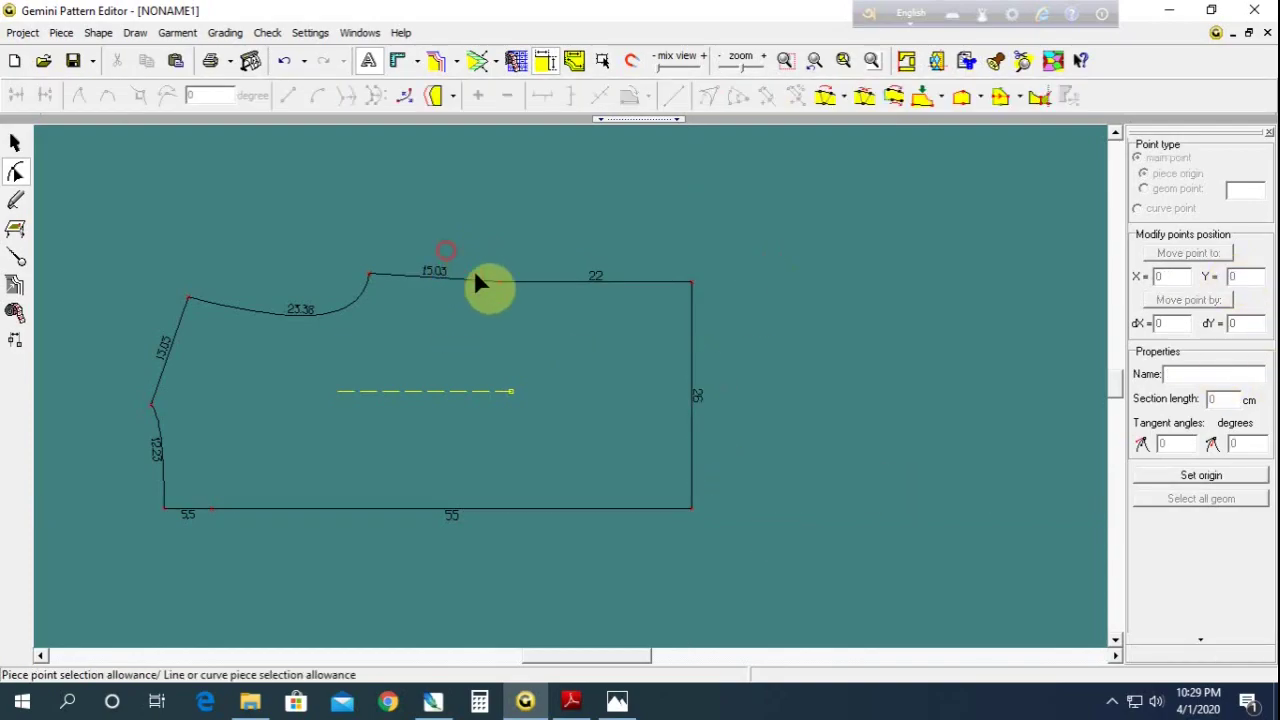
Inspect the 22 cm and 15.03 cm top-edge sections and their splitting point
scroll(530, 330, up, 2)
click(577, 378)
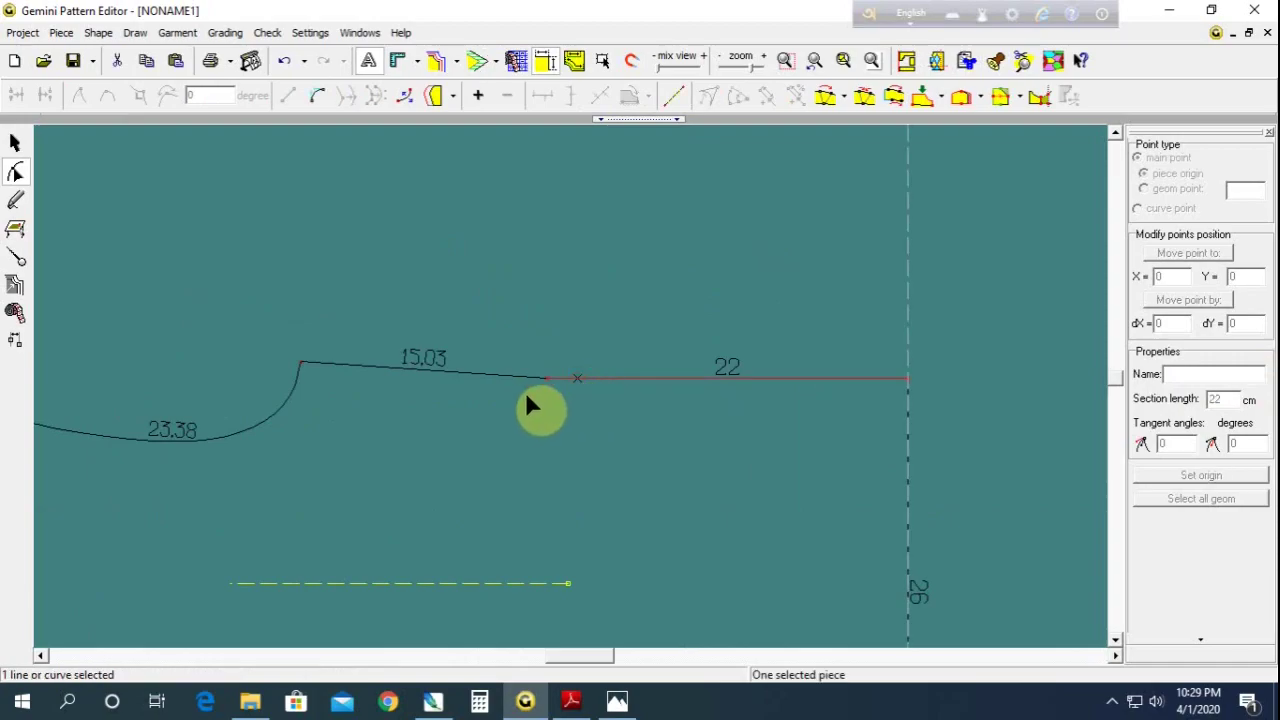
click(520, 378)
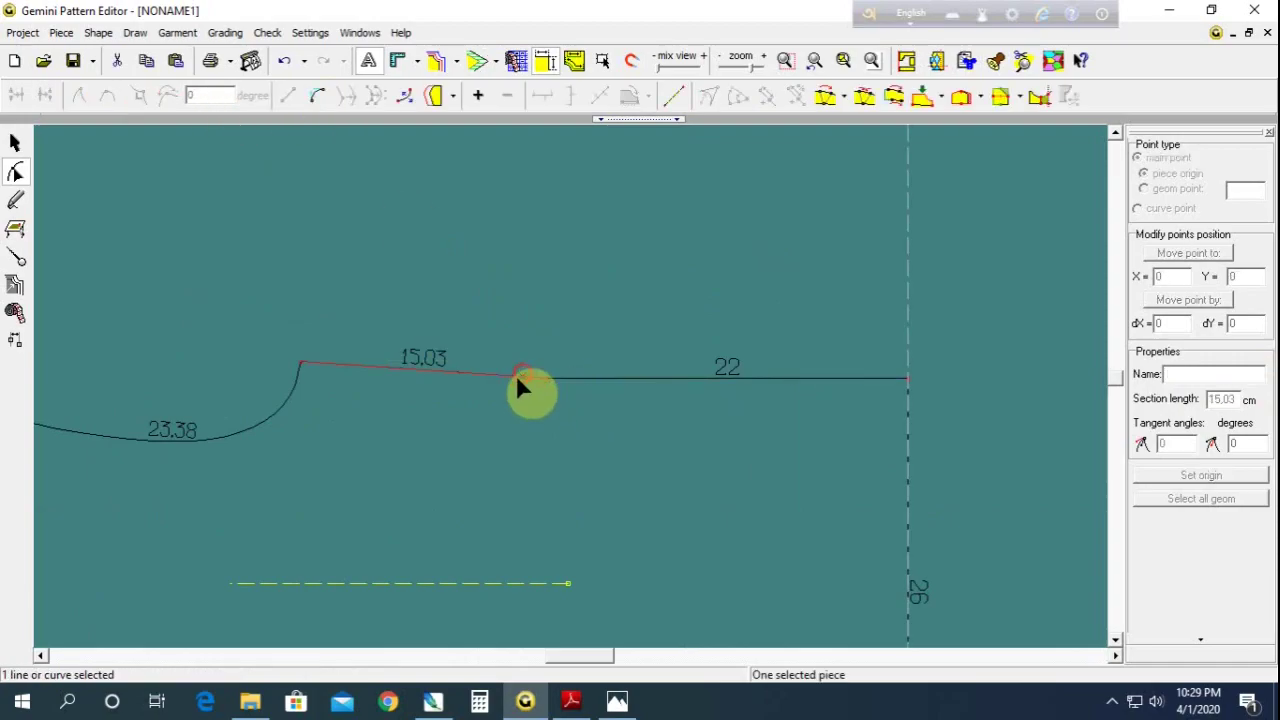
click(309, 95)
drag(517, 317, 588, 443)
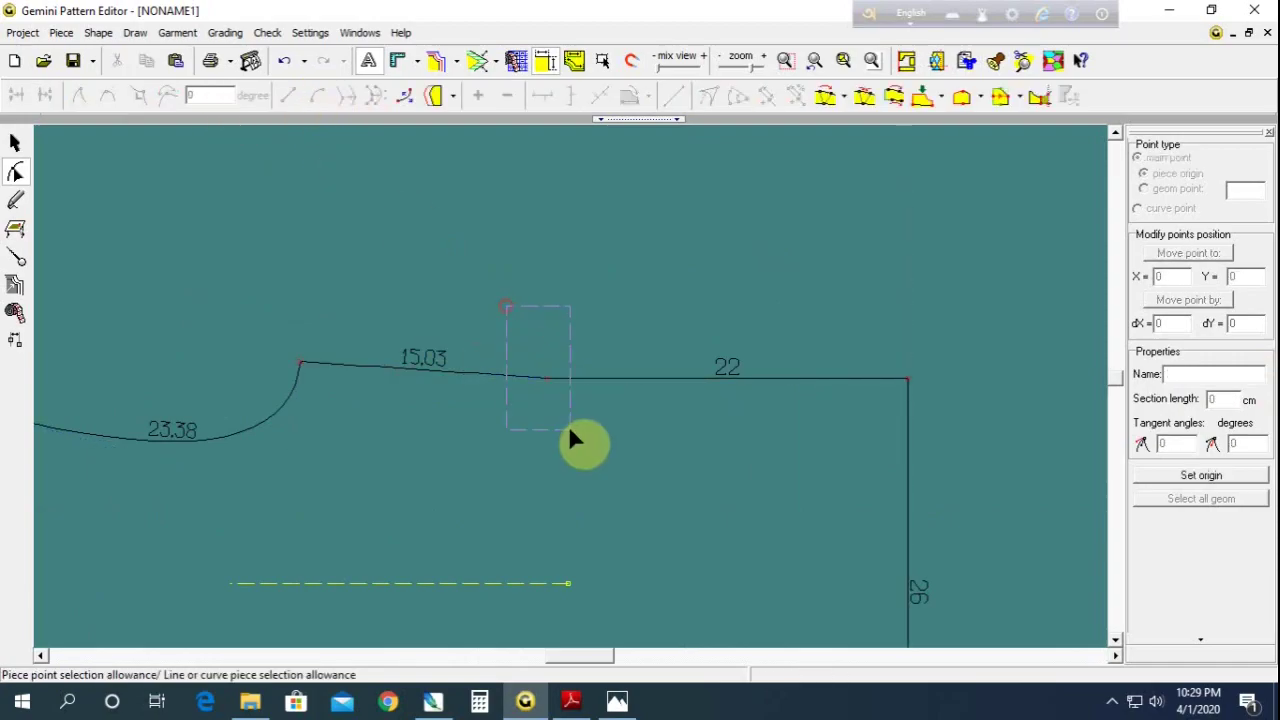
click(82, 95)
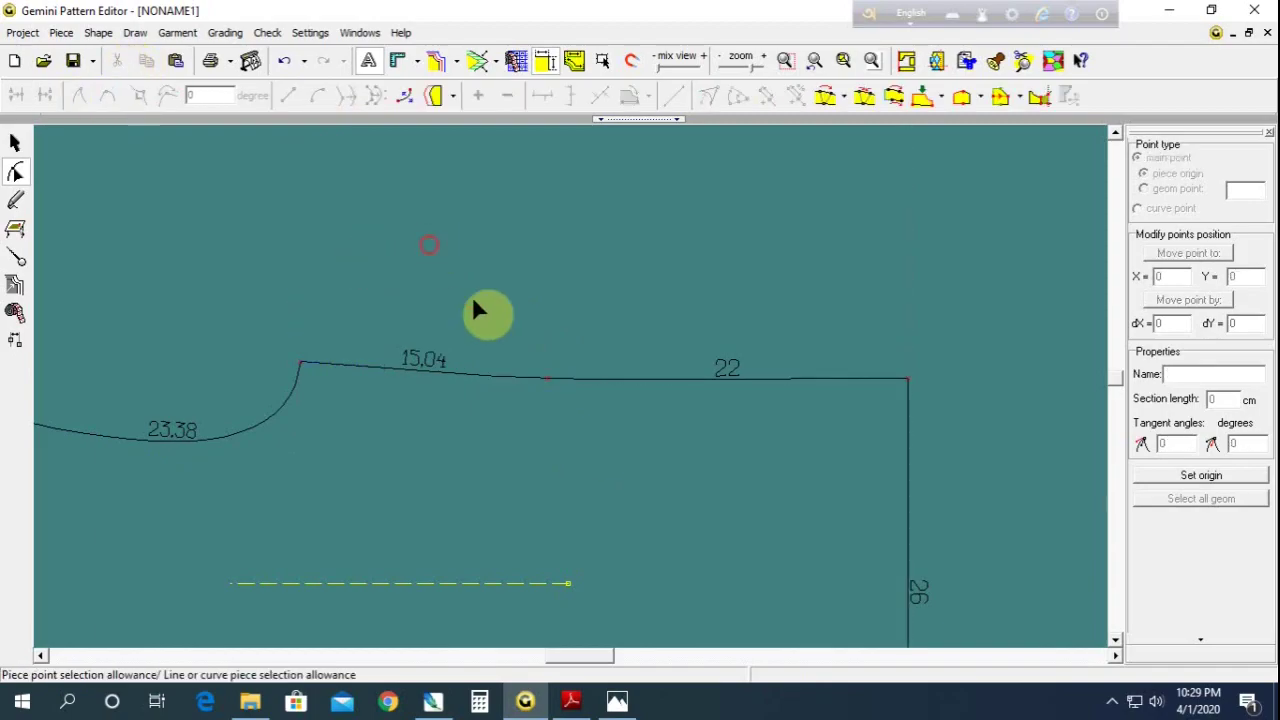
scroll(560, 420, down, 1)
scroll(540, 410, up, 1)
Make the neckline corner point the piece origin
click(336, 257)
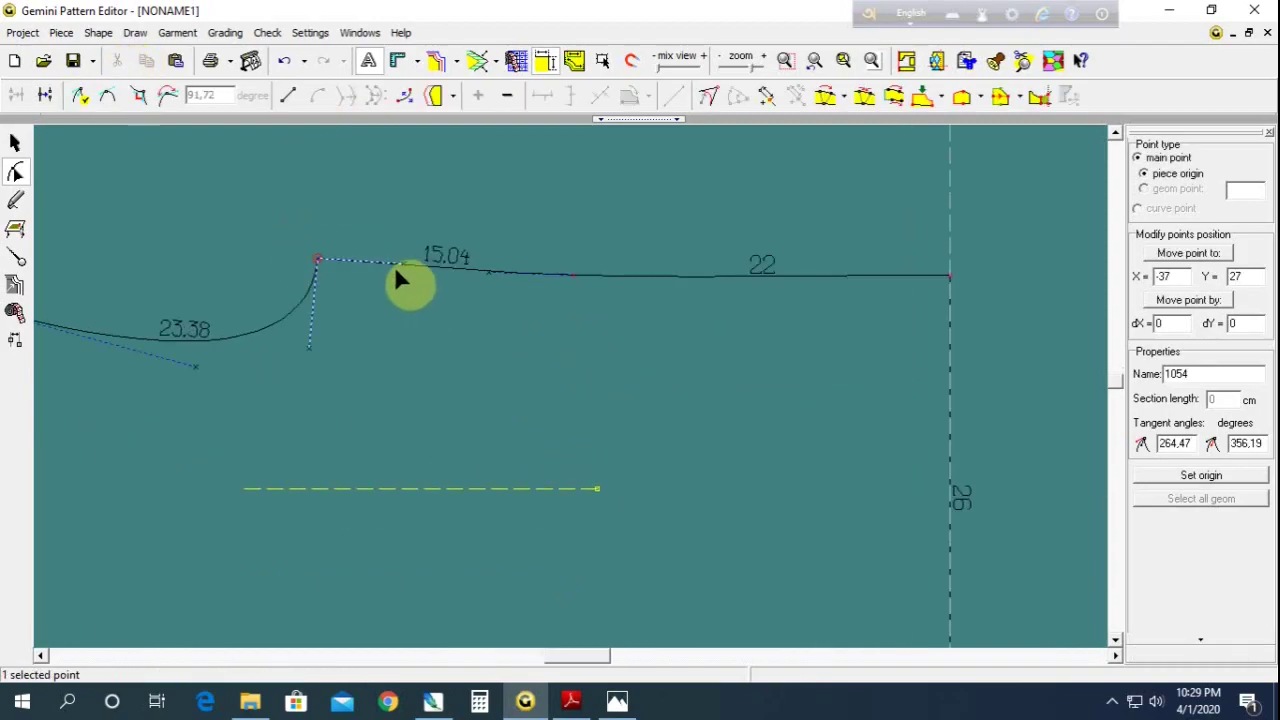
click(398, 258)
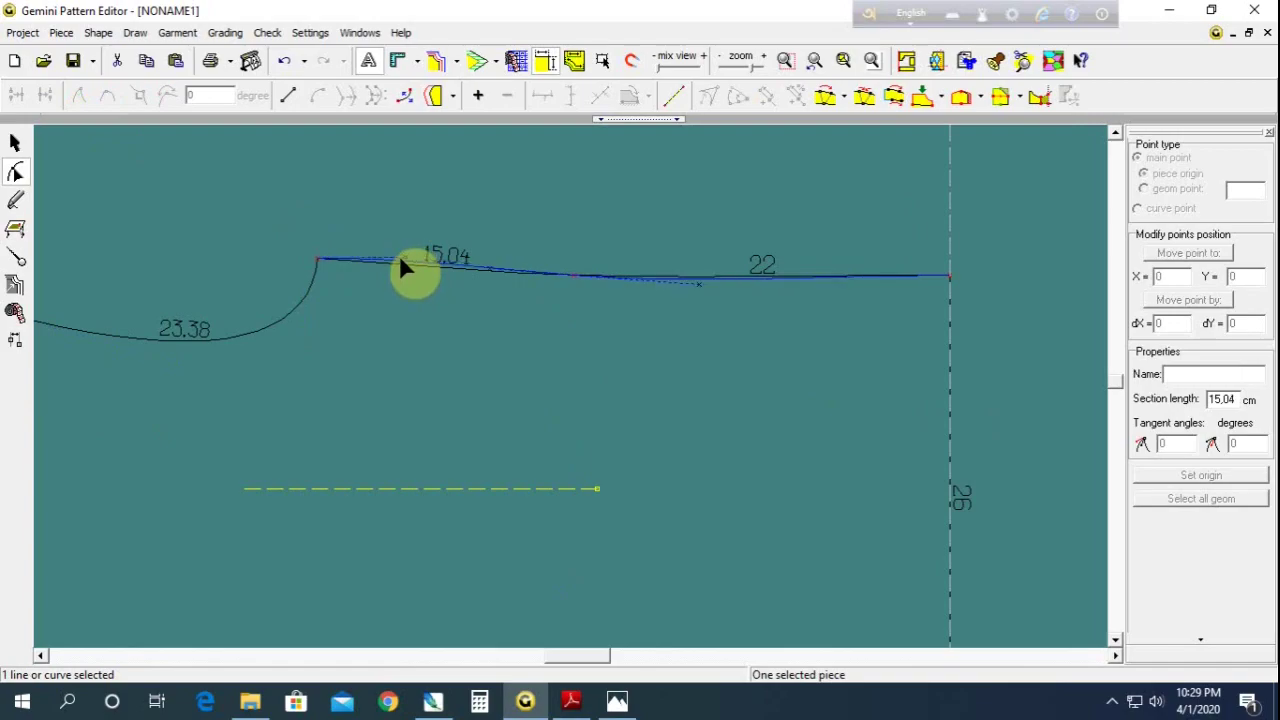
click(452, 200)
scroll(691, 221, down, 1)
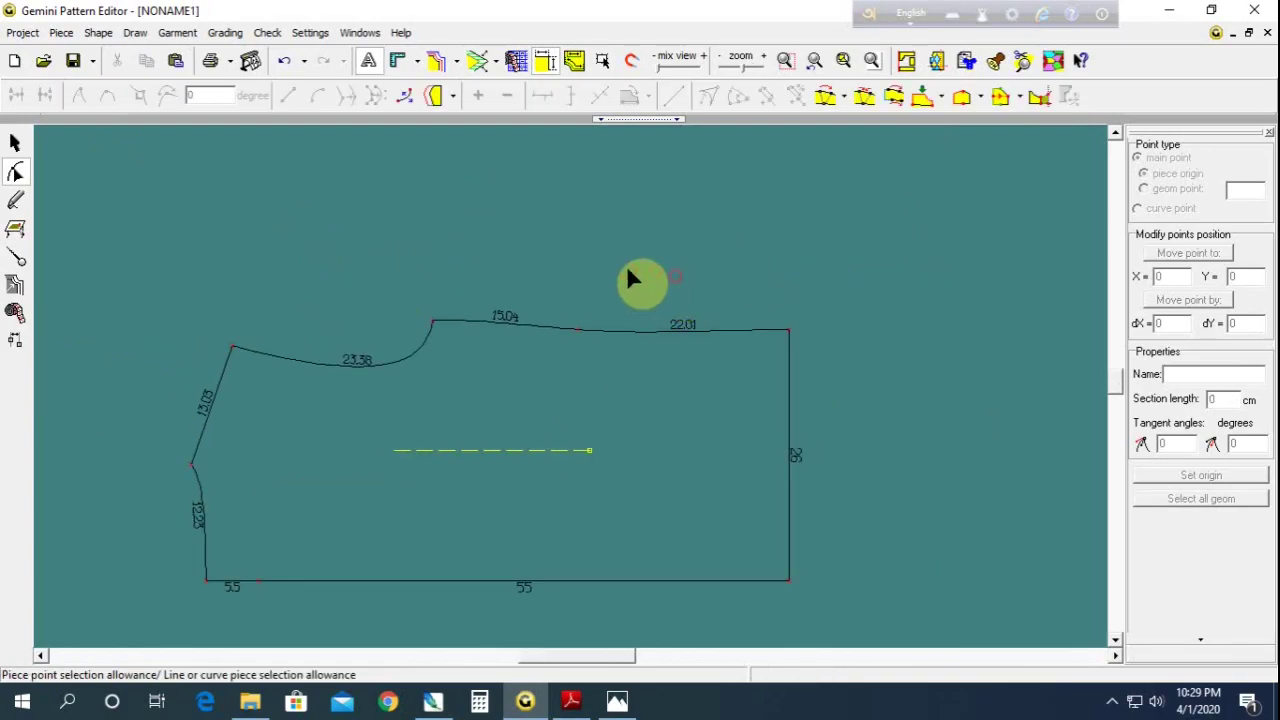
click(434, 321)
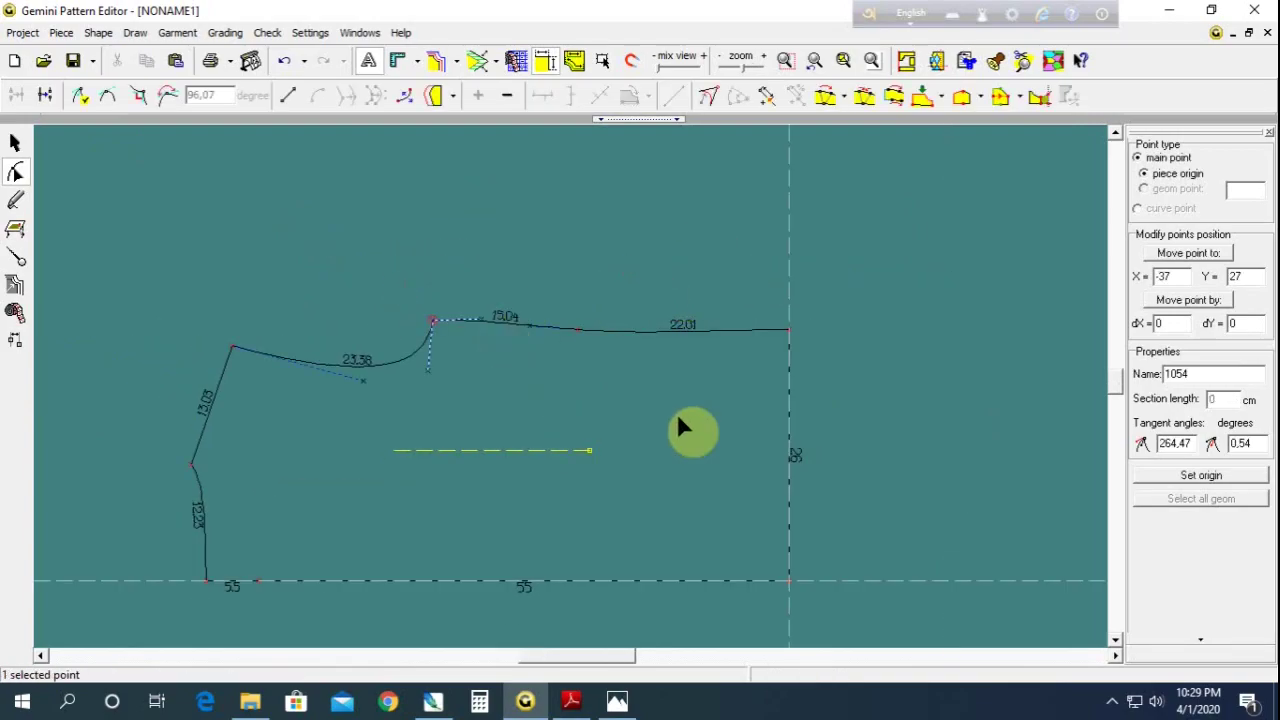
click(1160, 475)
Move the origin to the junction of the two top curves
scroll(570, 381, up, 1)
scroll(569, 382, up, 2)
click(390, 386)
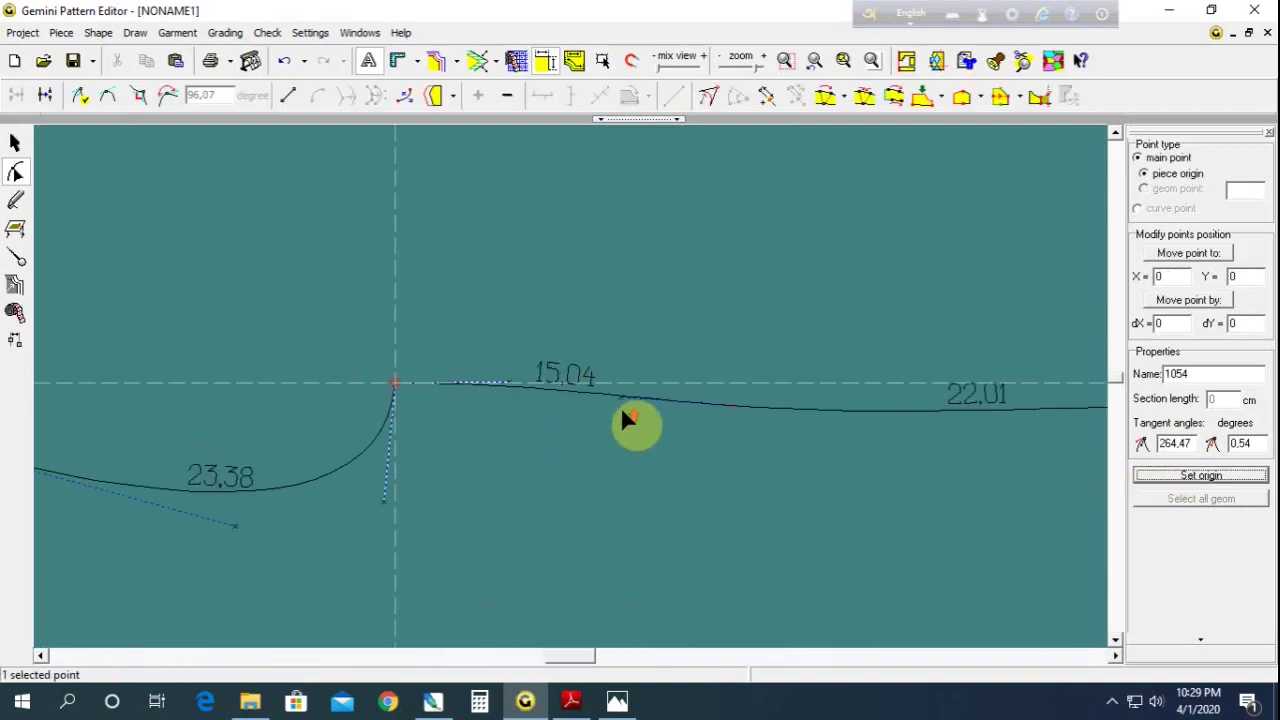
scroll(470, 395, up, 2)
click(287, 362)
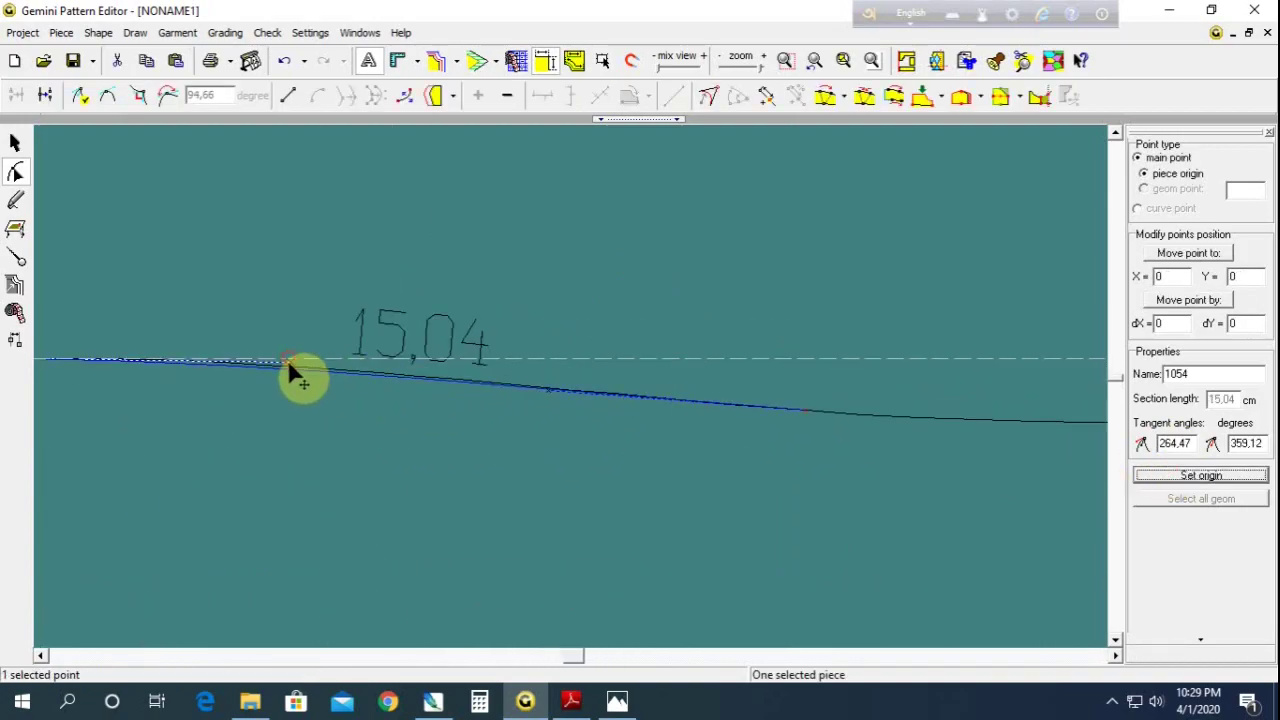
key(Escape)
scroll(520, 385, down, 2)
scroll(540, 395, down, 2)
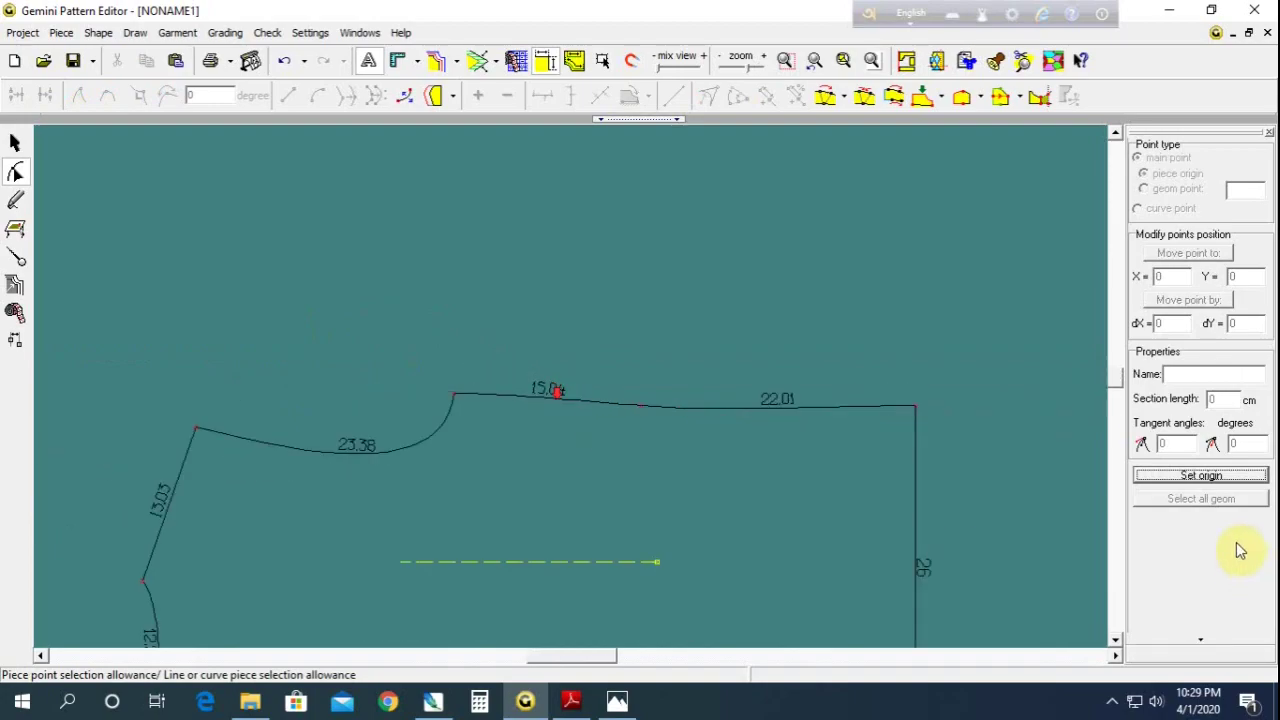
click(1200, 475)
Select the whole bodice piece
scroll(630, 470, down, 1)
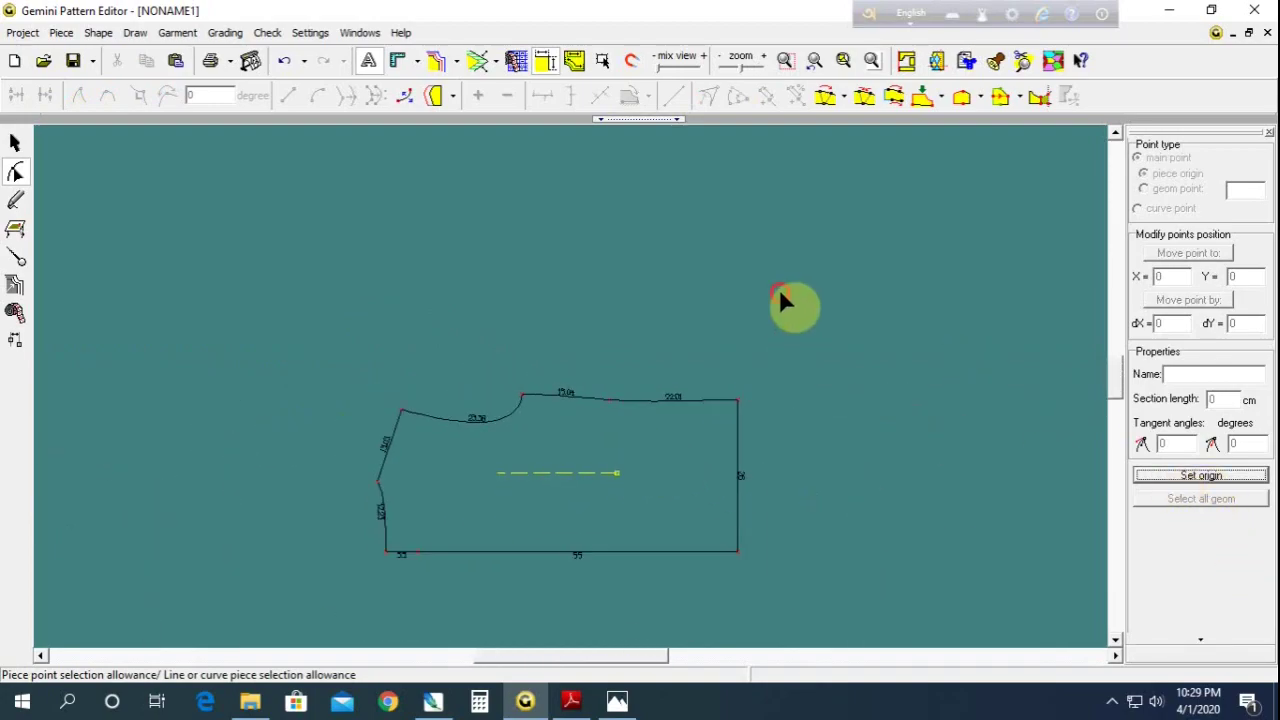
scroll(565, 370, up, 1)
scroll(570, 378, up, 1)
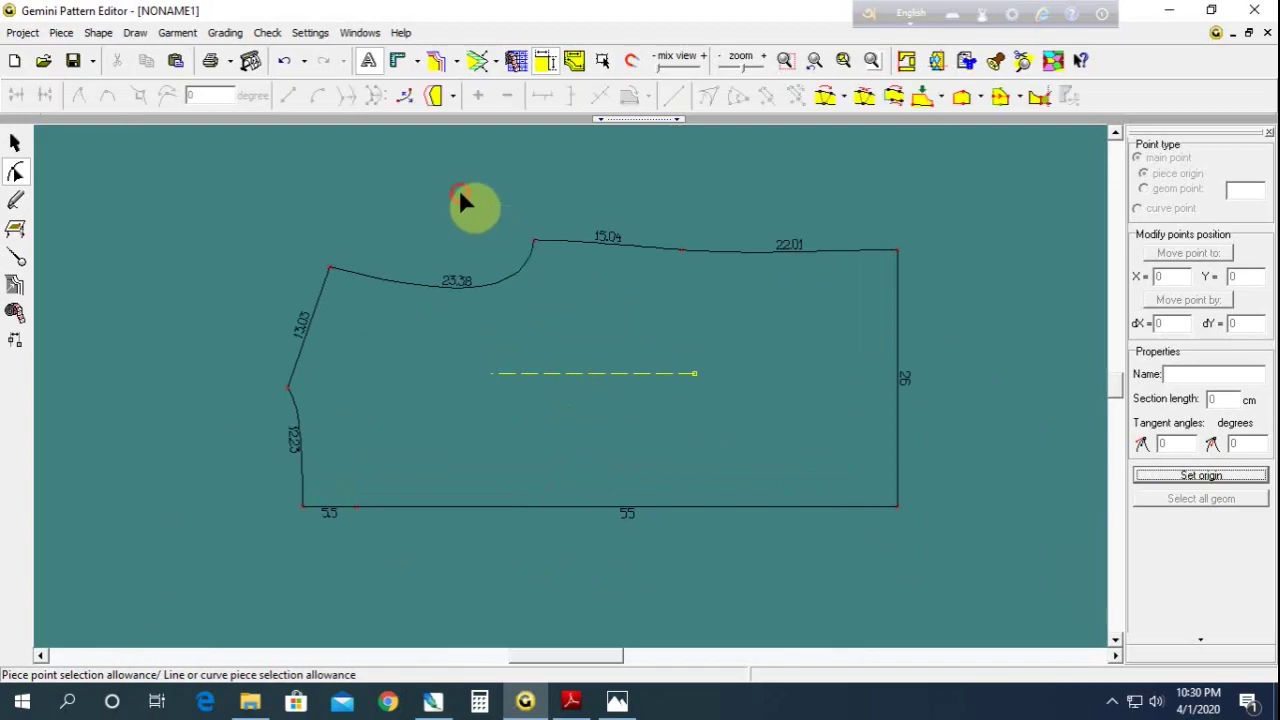
scroll(540, 338, down, 1)
scroll(590, 388, up, 1)
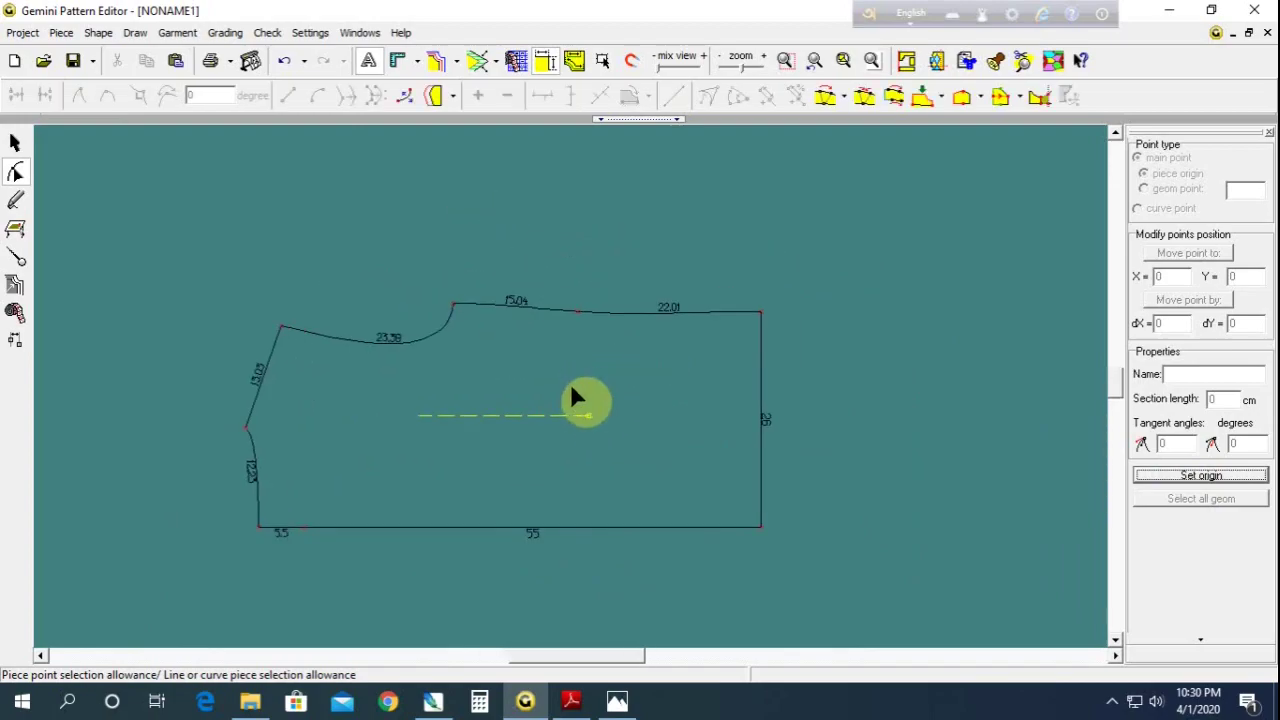
click(570, 390)
scroll(575, 392, down, 2)
Duplicate the bodice and stack the copy below the original
scroll(572, 390, up, 1)
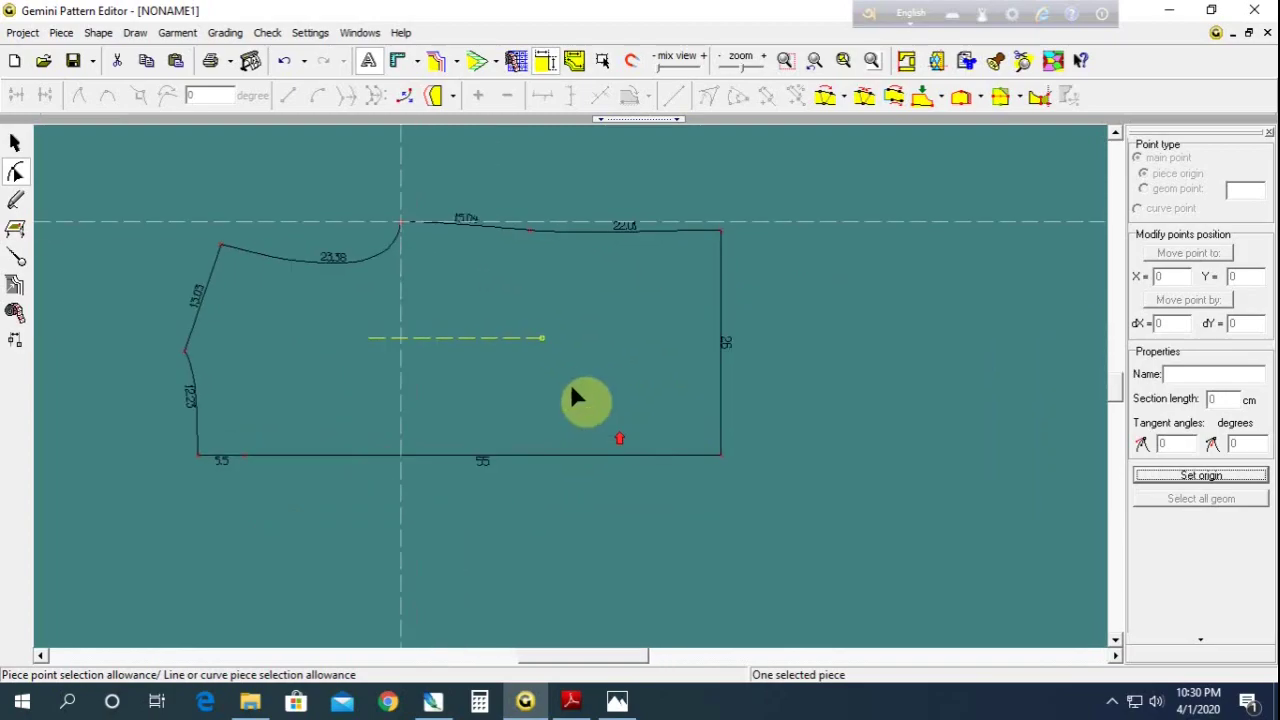
click(180, 64)
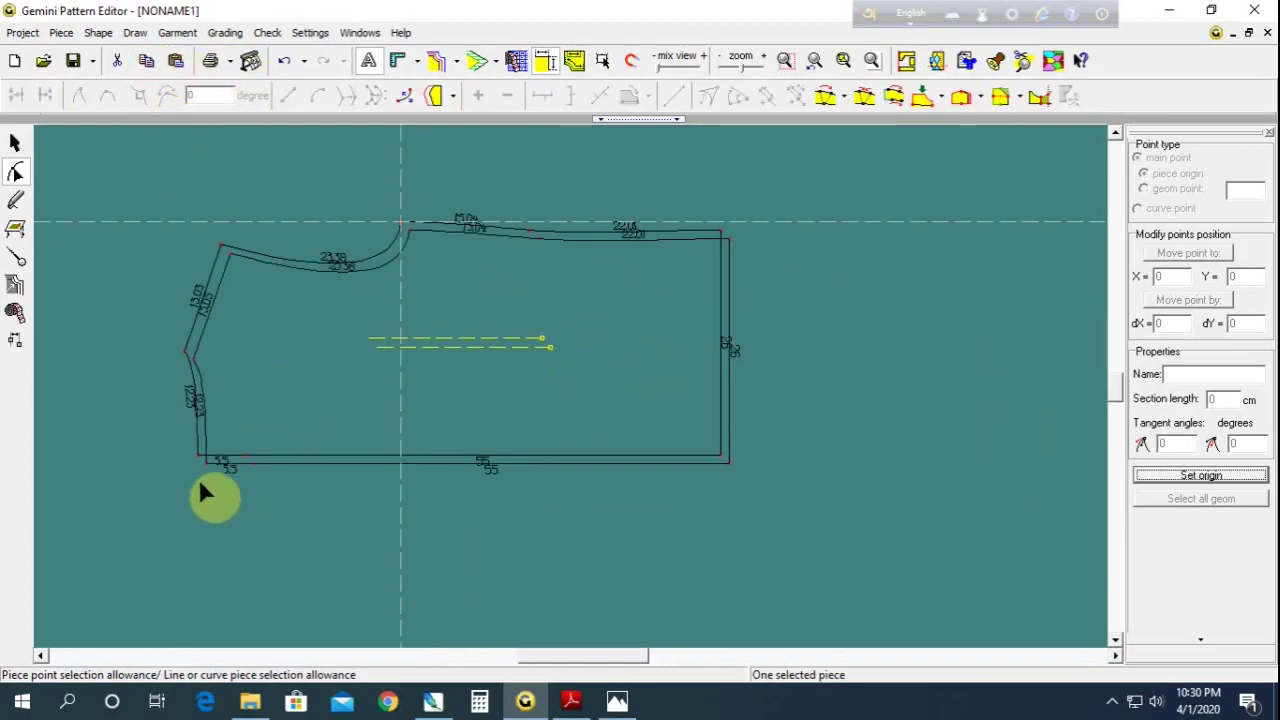
click(15, 143)
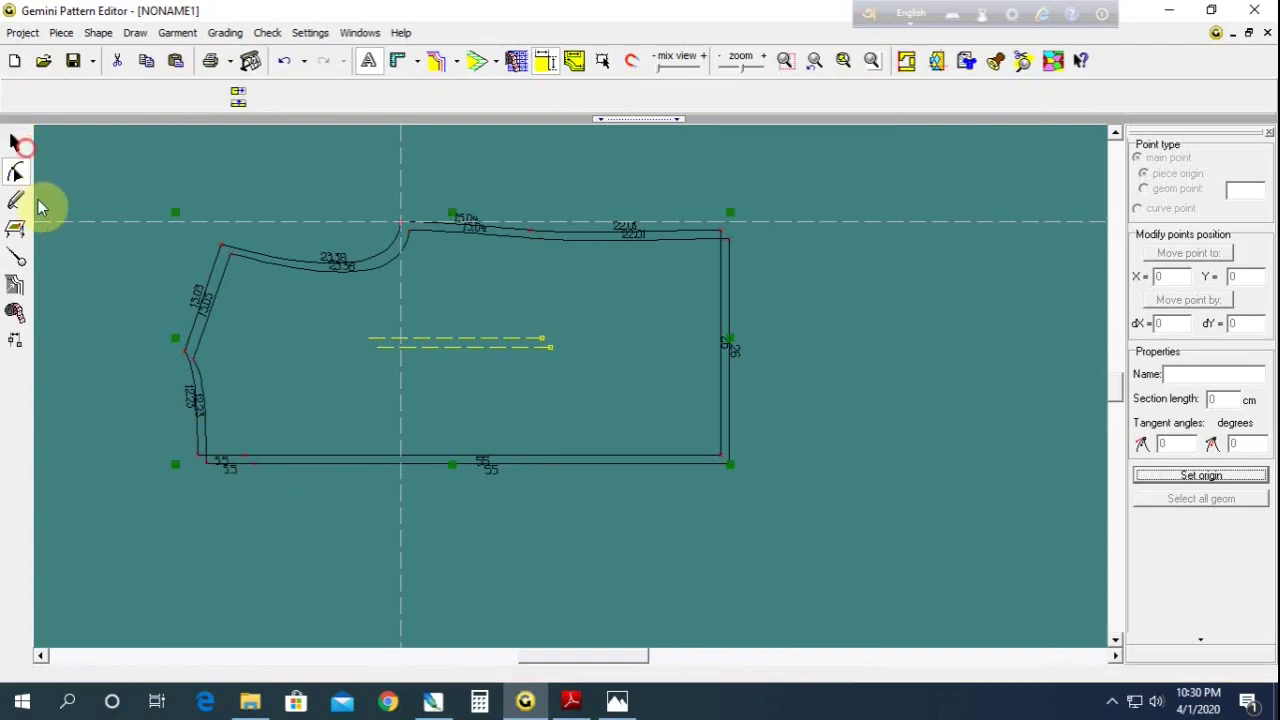
click(486, 349)
drag(486, 343, 464, 282)
drag(504, 524, 502, 494)
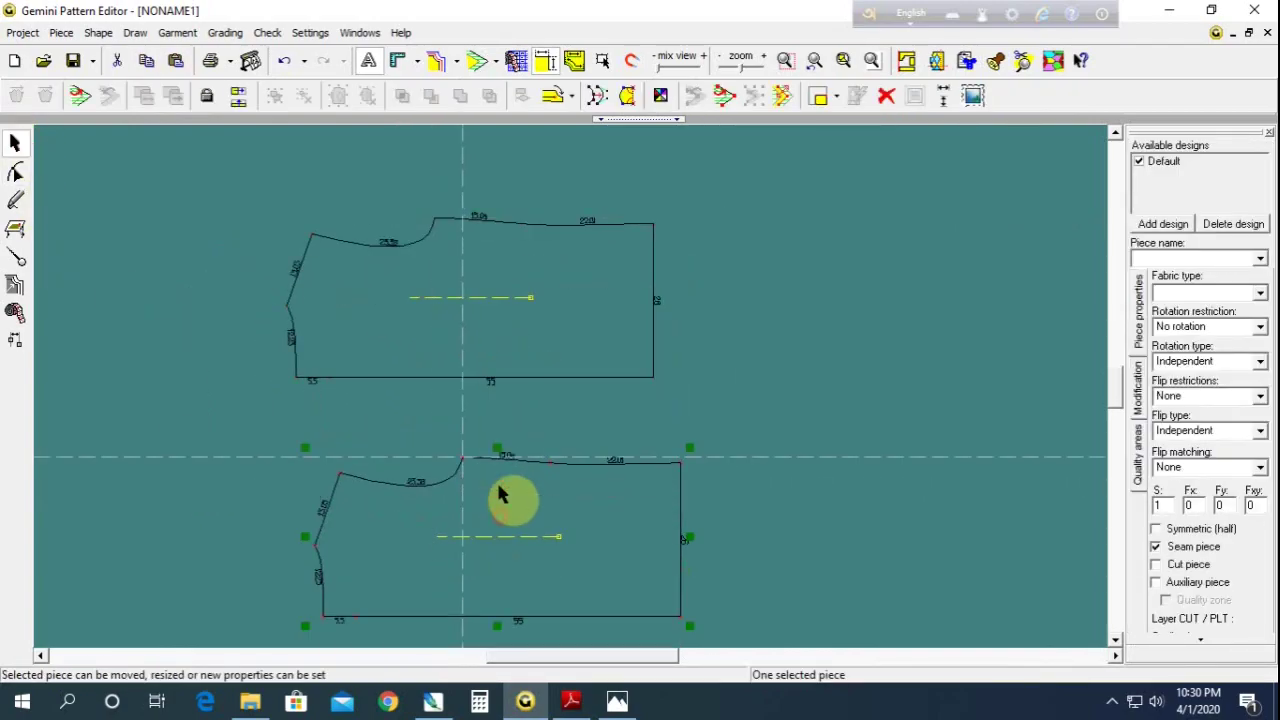
Delete the upper piece's bottom-left hem point so the hem becomes one 60.5 edge
click(15, 172)
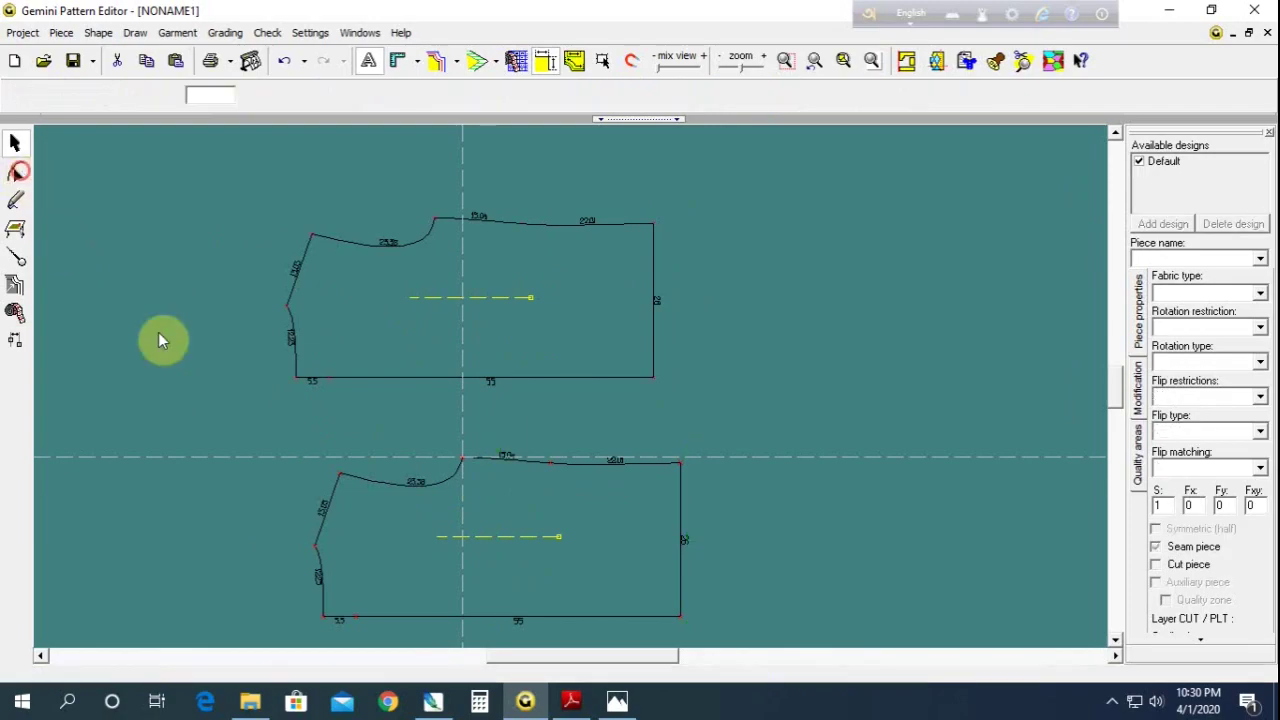
click(325, 367)
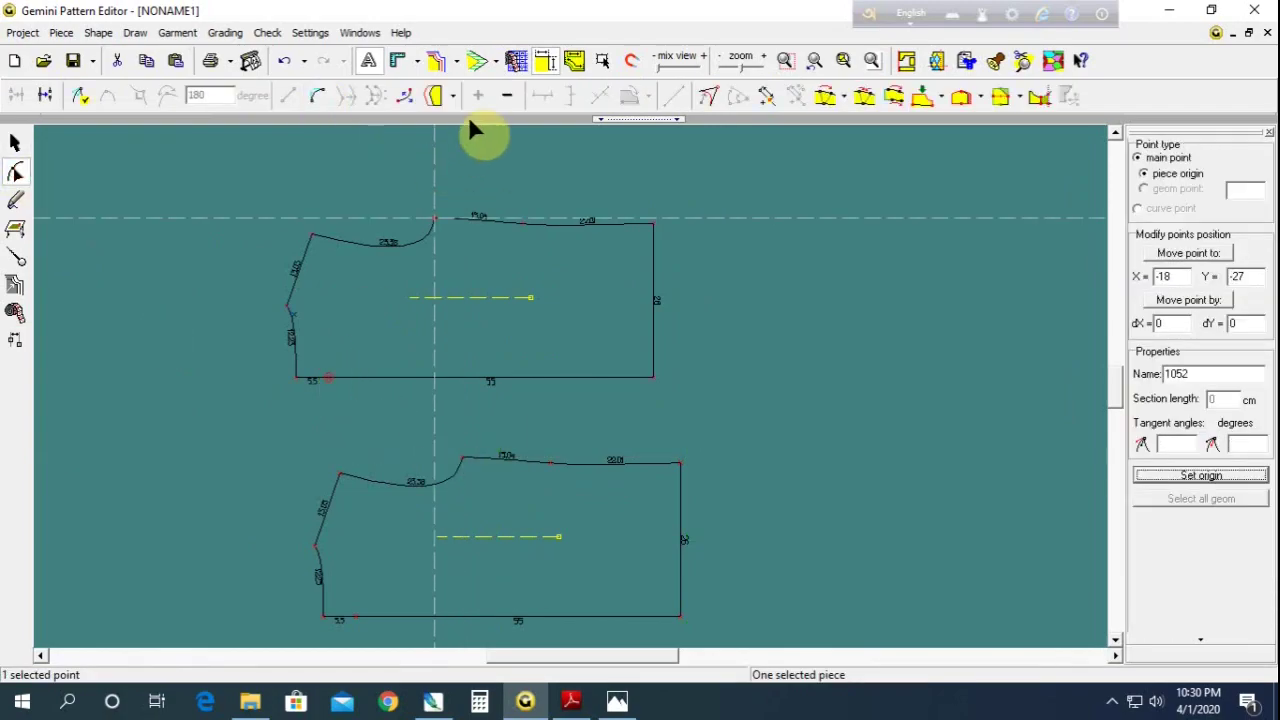
click(510, 100)
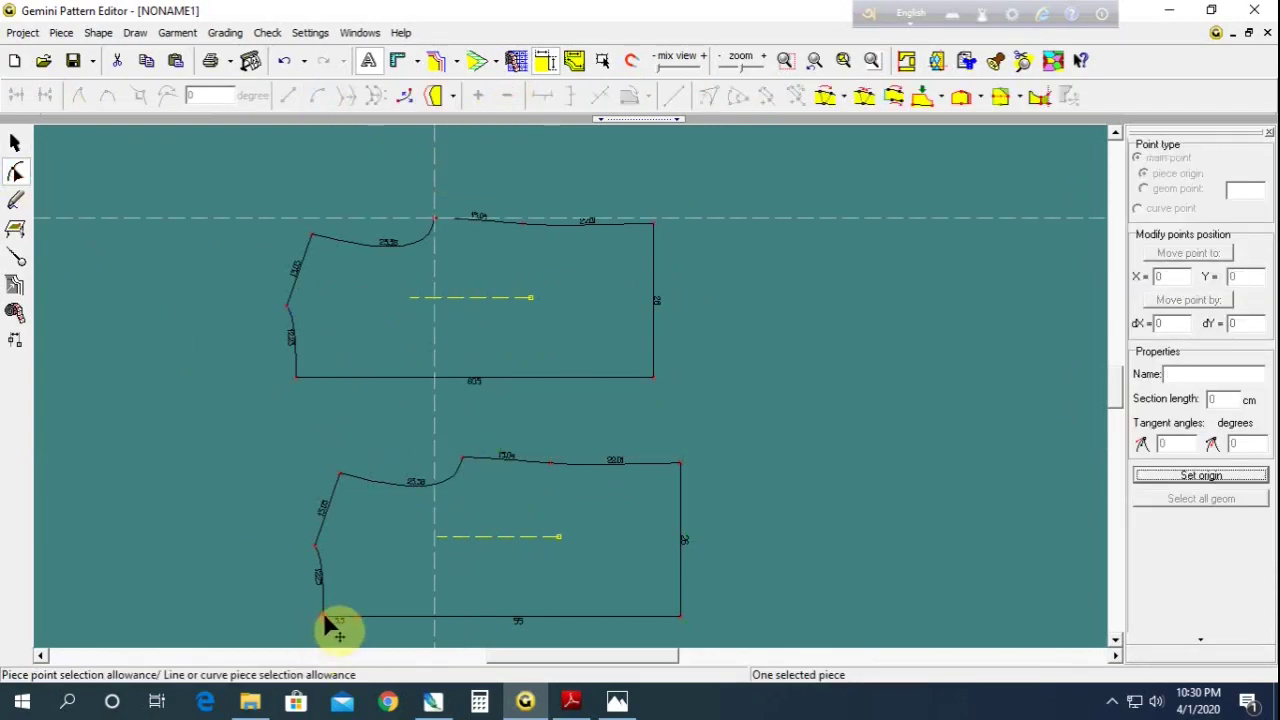
Curve the lower piece's bottom-left corner with a 90° tangent and length 15
click(325, 617)
click(353, 612)
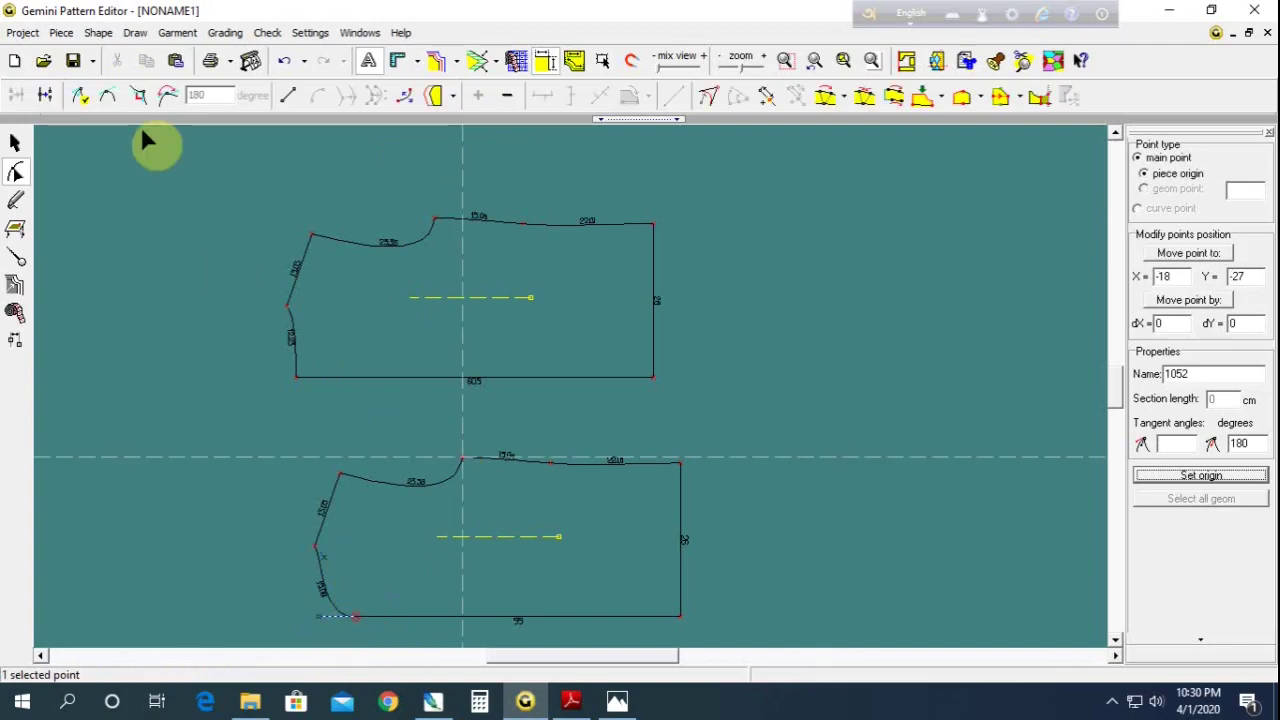
click(165, 95)
scroll(343, 557, up, 2)
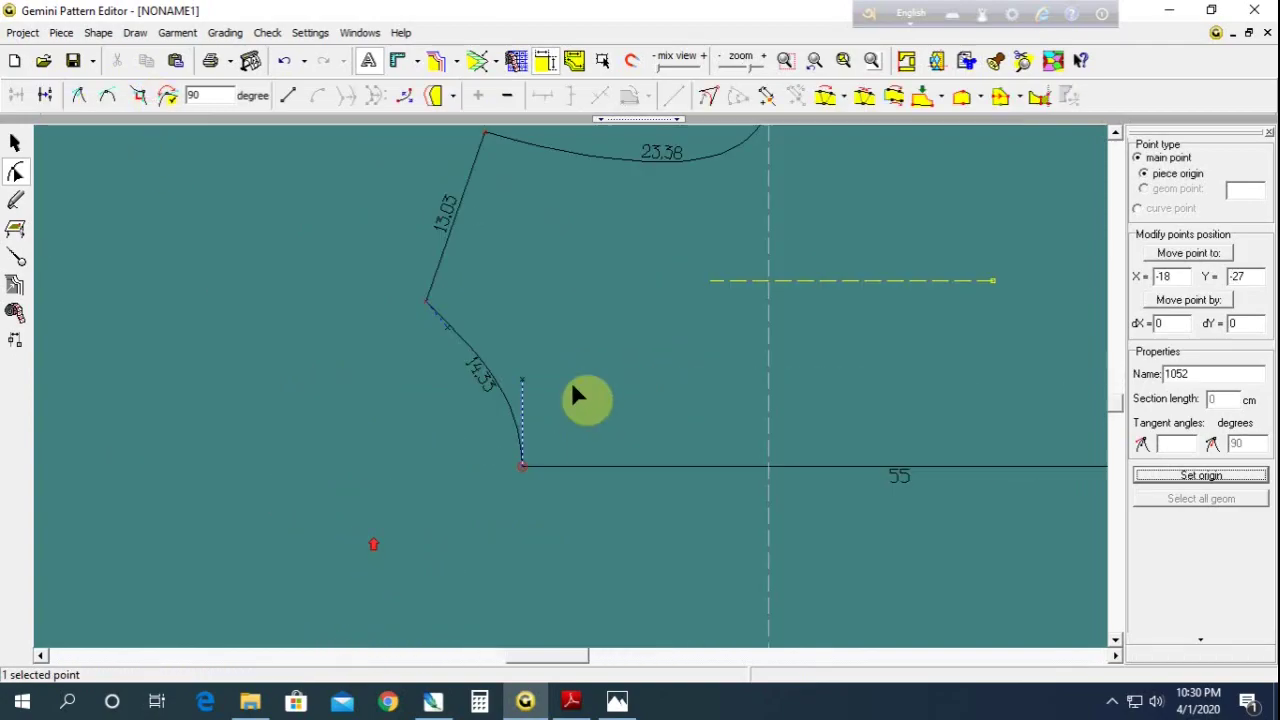
click(449, 327)
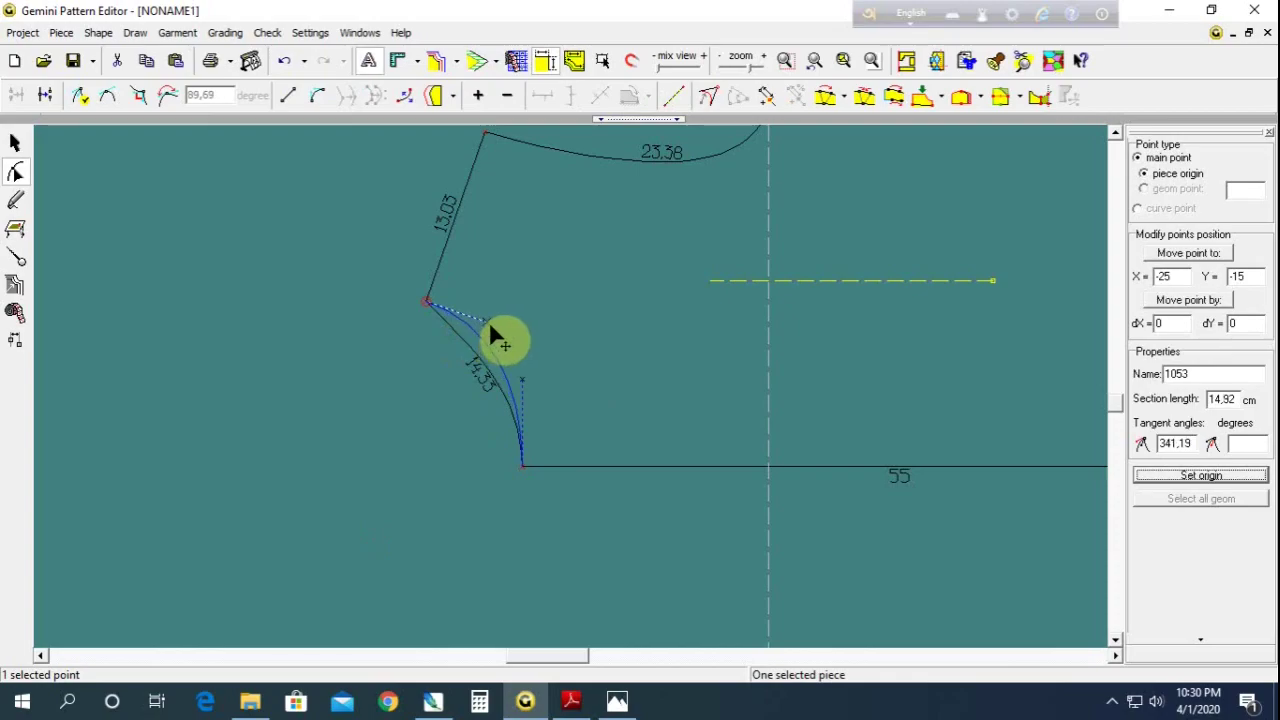
click(515, 402)
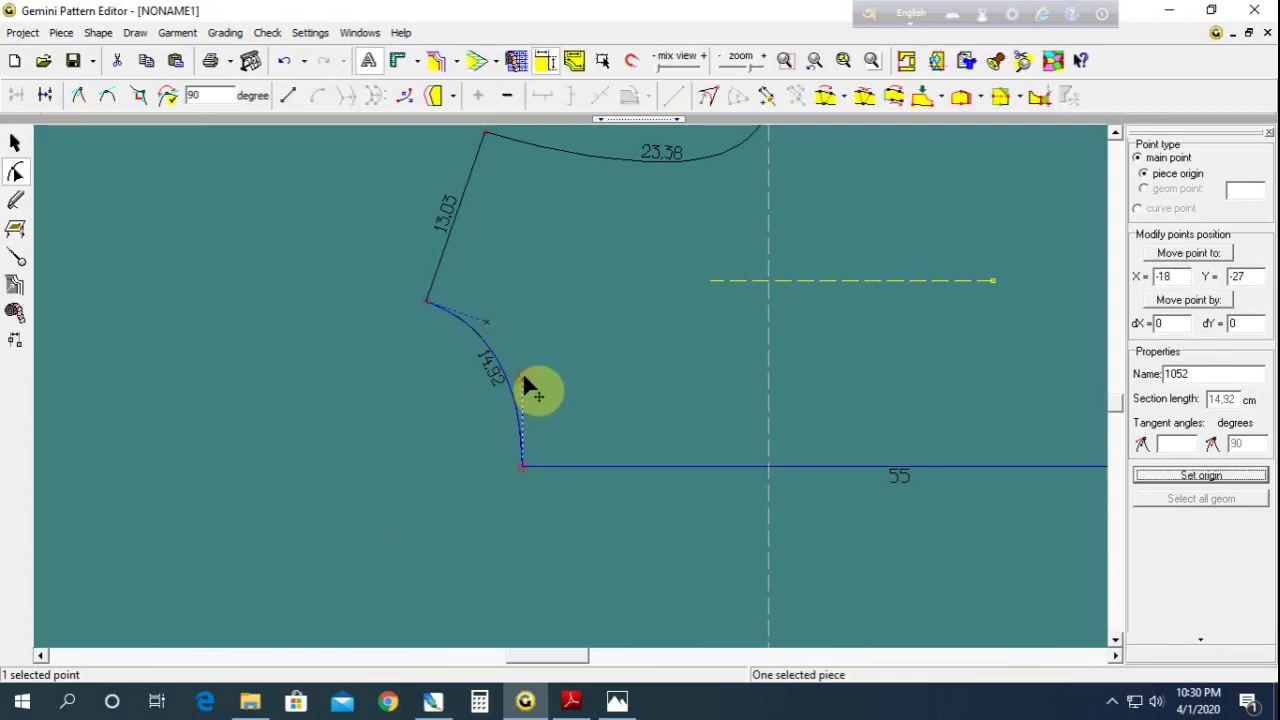
drag(524, 384, 523, 364)
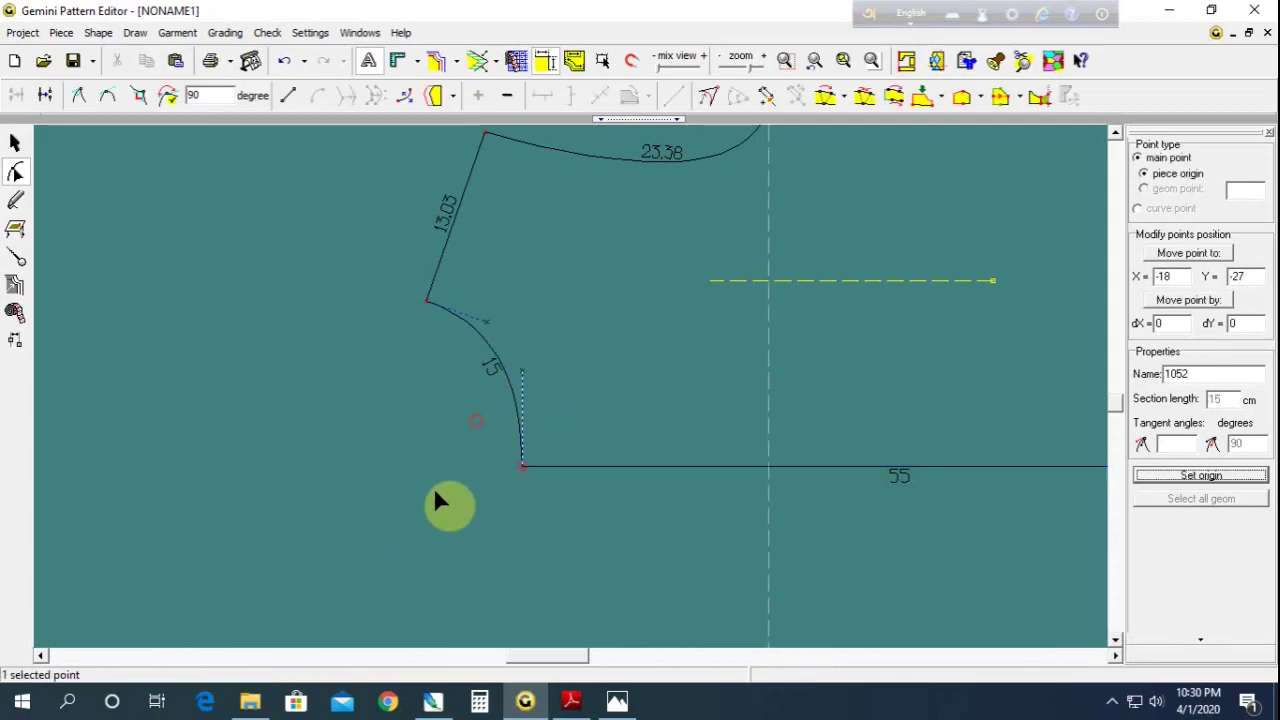
click(139, 95)
Move the upper bodice closer above the lower one
scroll(537, 400, down, 2)
scroll(612, 340, down, 1)
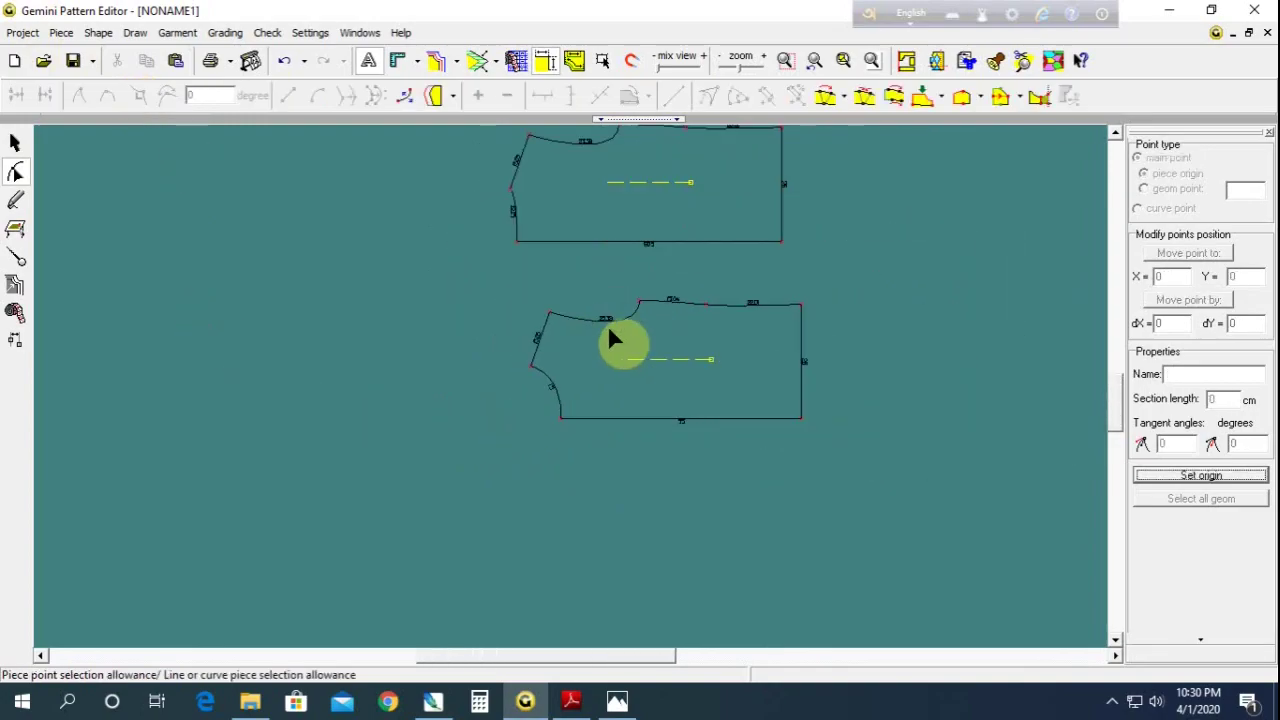
scroll(610, 380, up, 2)
scroll(612, 398, down, 1)
click(15, 143)
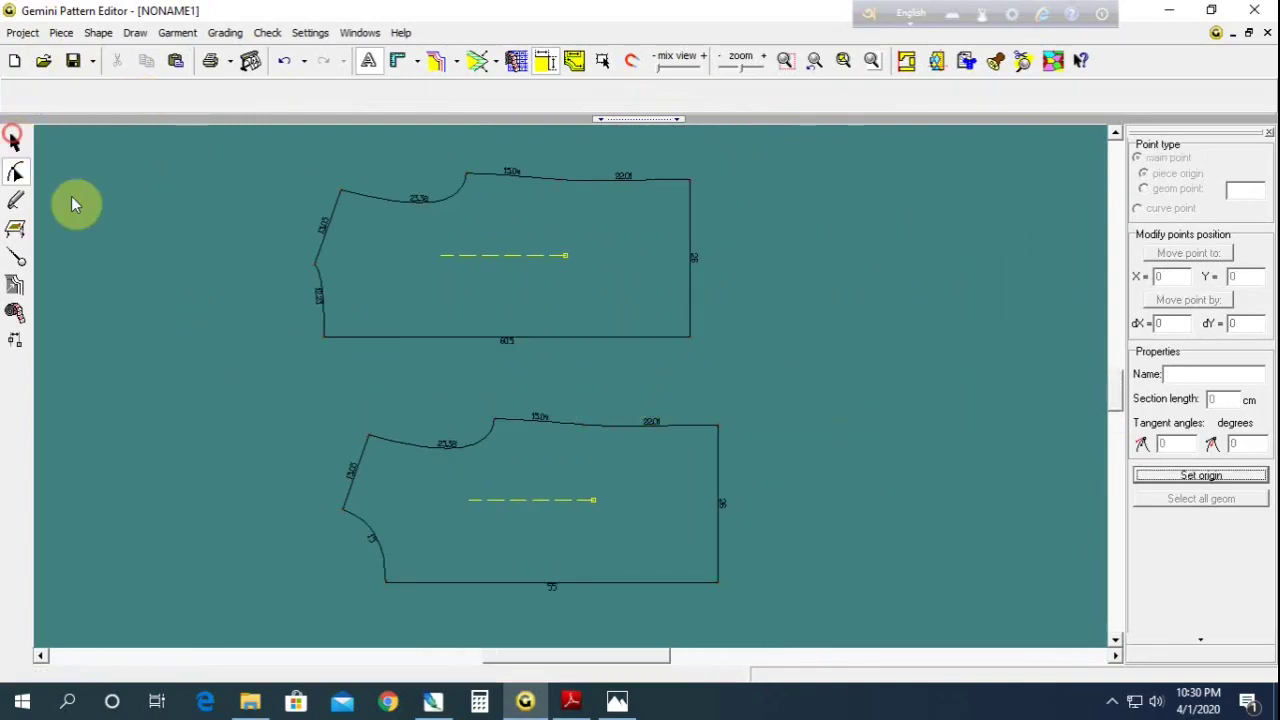
drag(448, 287, 478, 335)
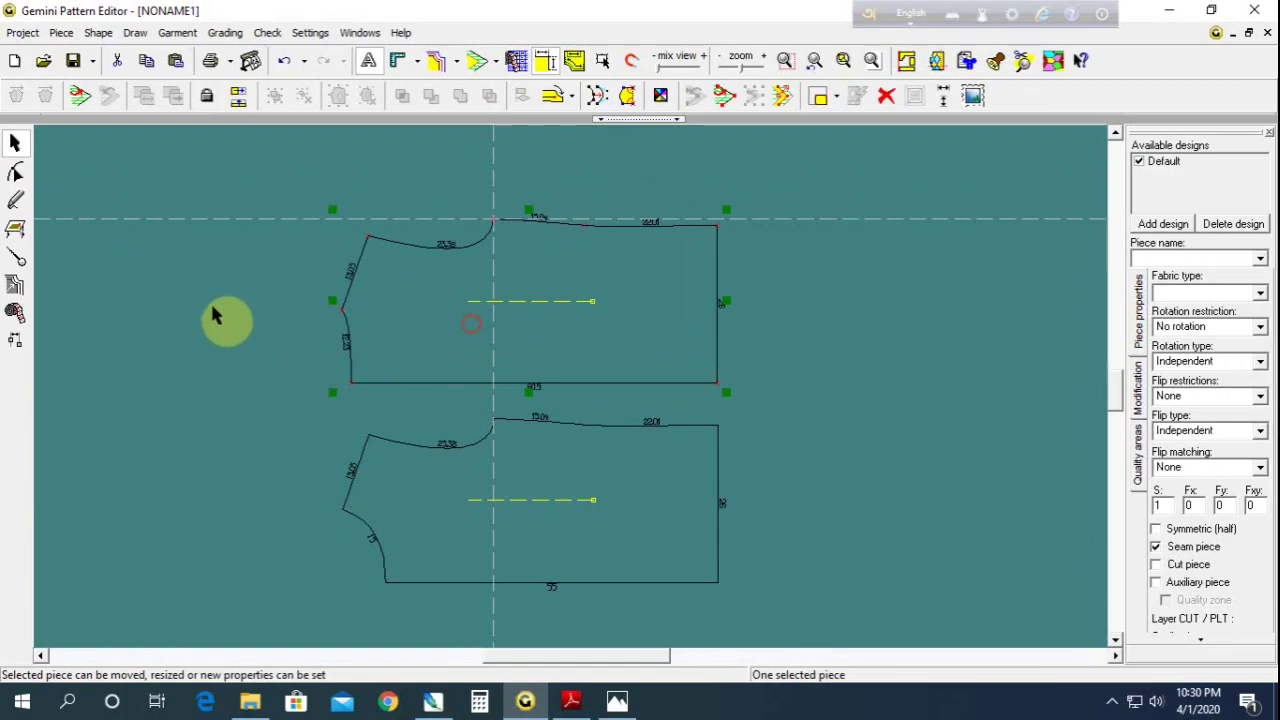
click(215, 310)
Select the lower bodice, then bring up HODDY.pdf and the hoodie back-view photo
scroll(686, 443, down, 1)
scroll(698, 345, down, 1)
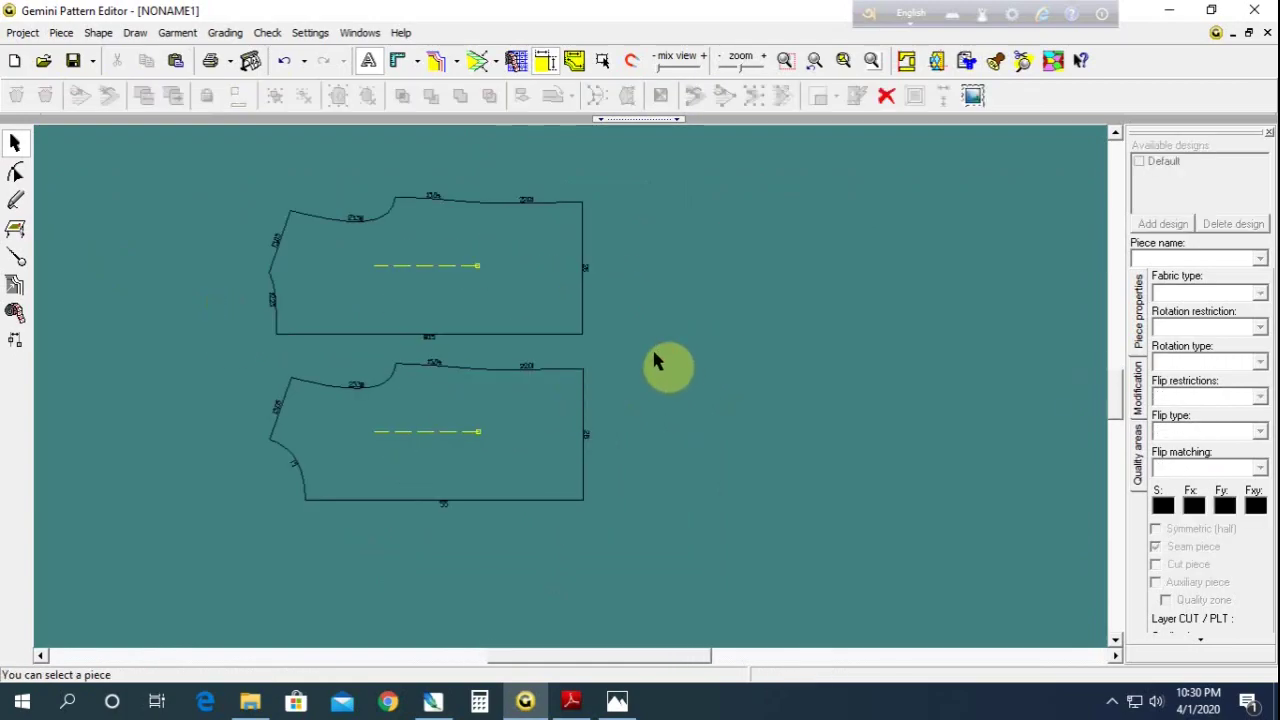
click(429, 434)
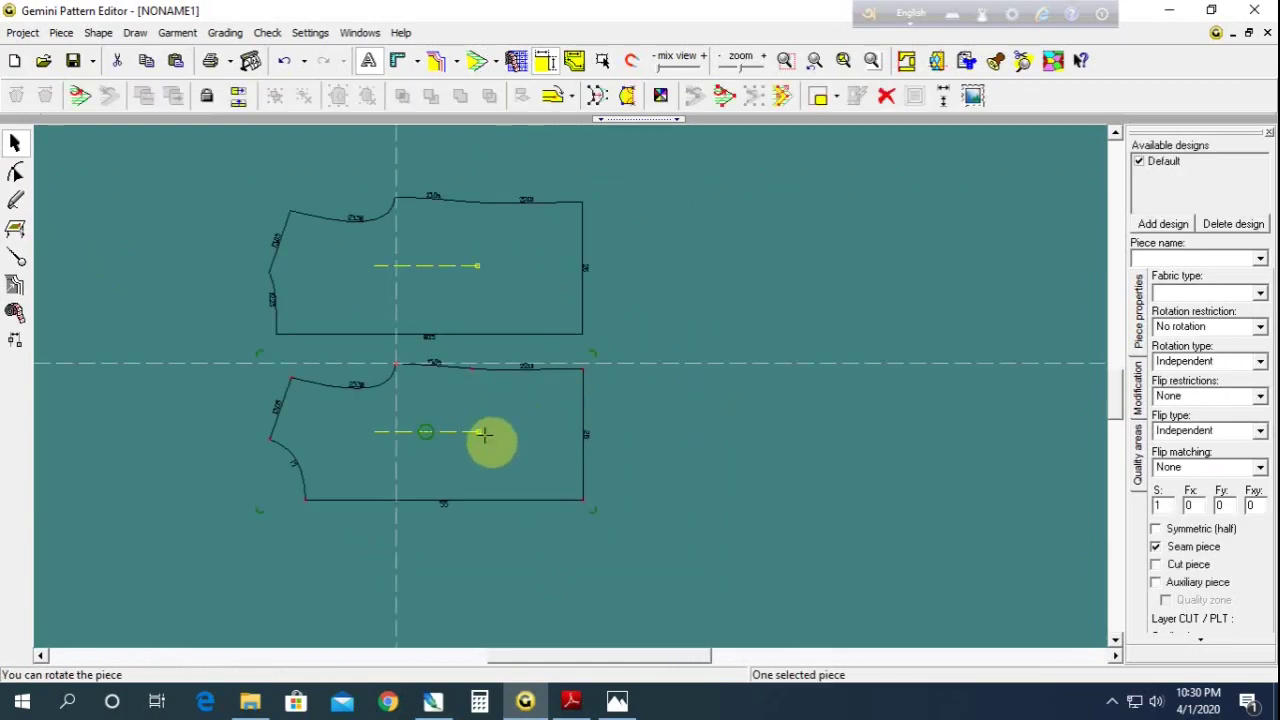
click(678, 360)
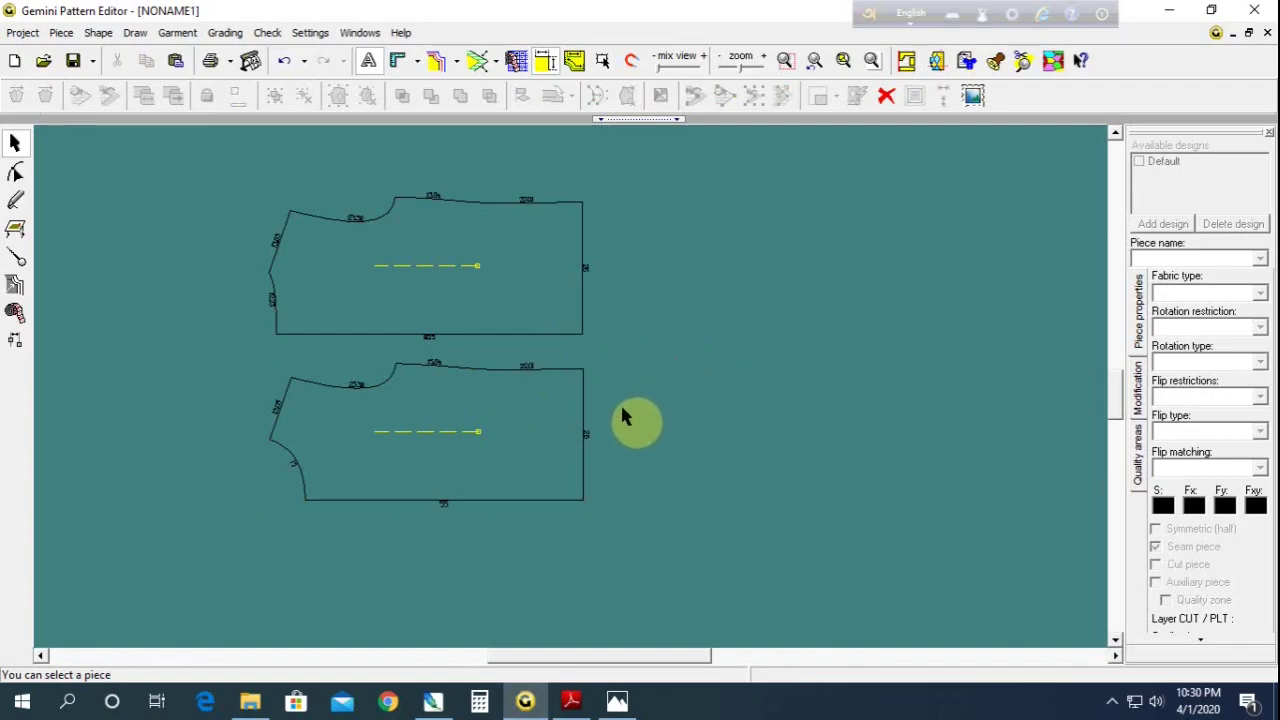
click(478, 468)
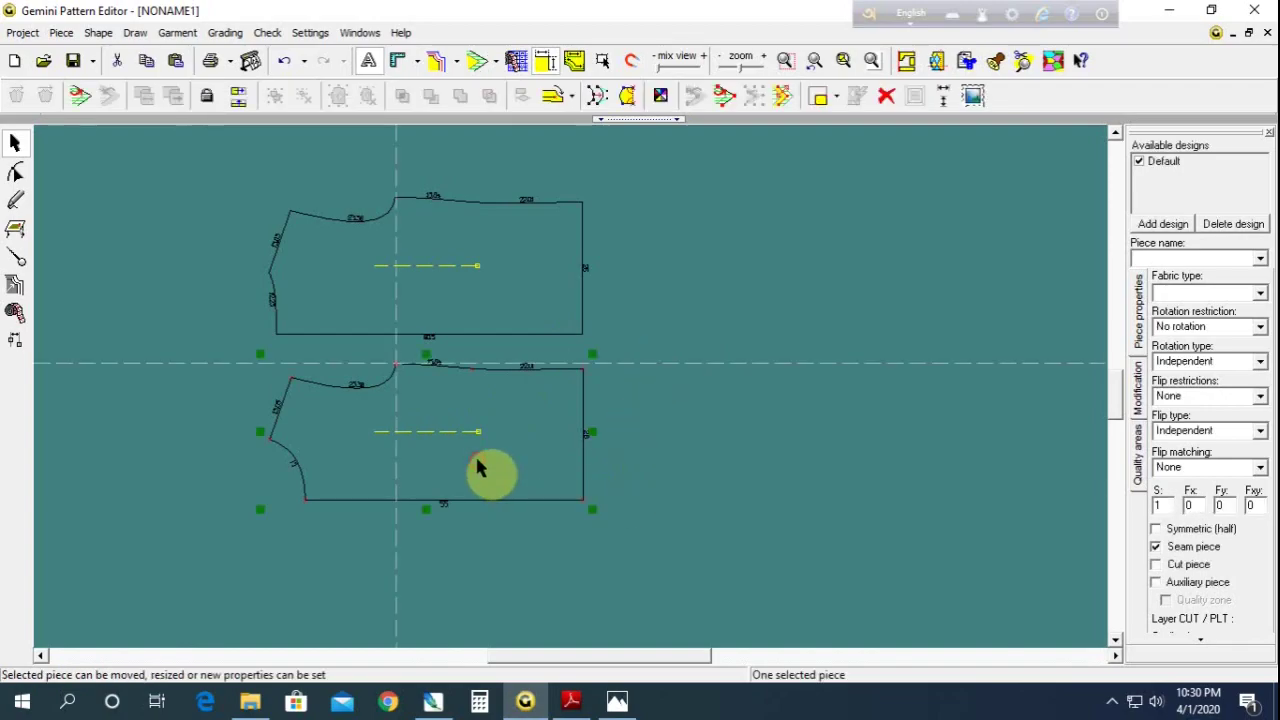
click(570, 705)
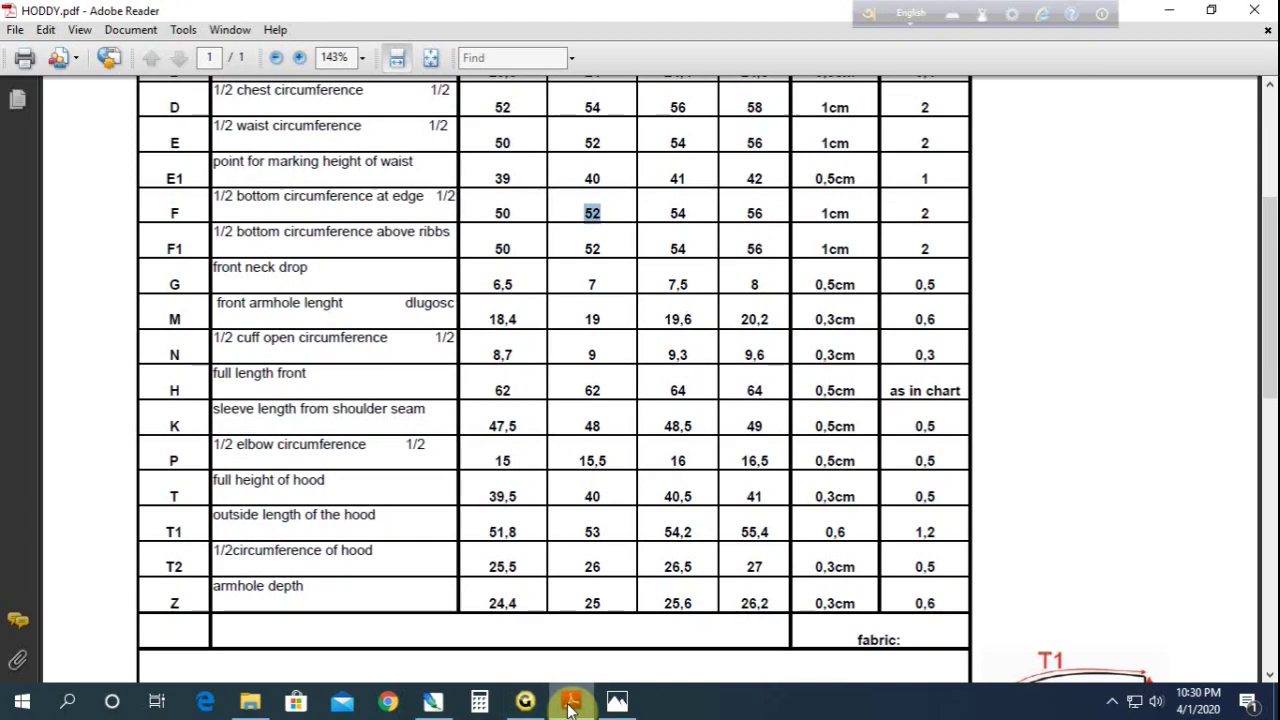
click(617, 701)
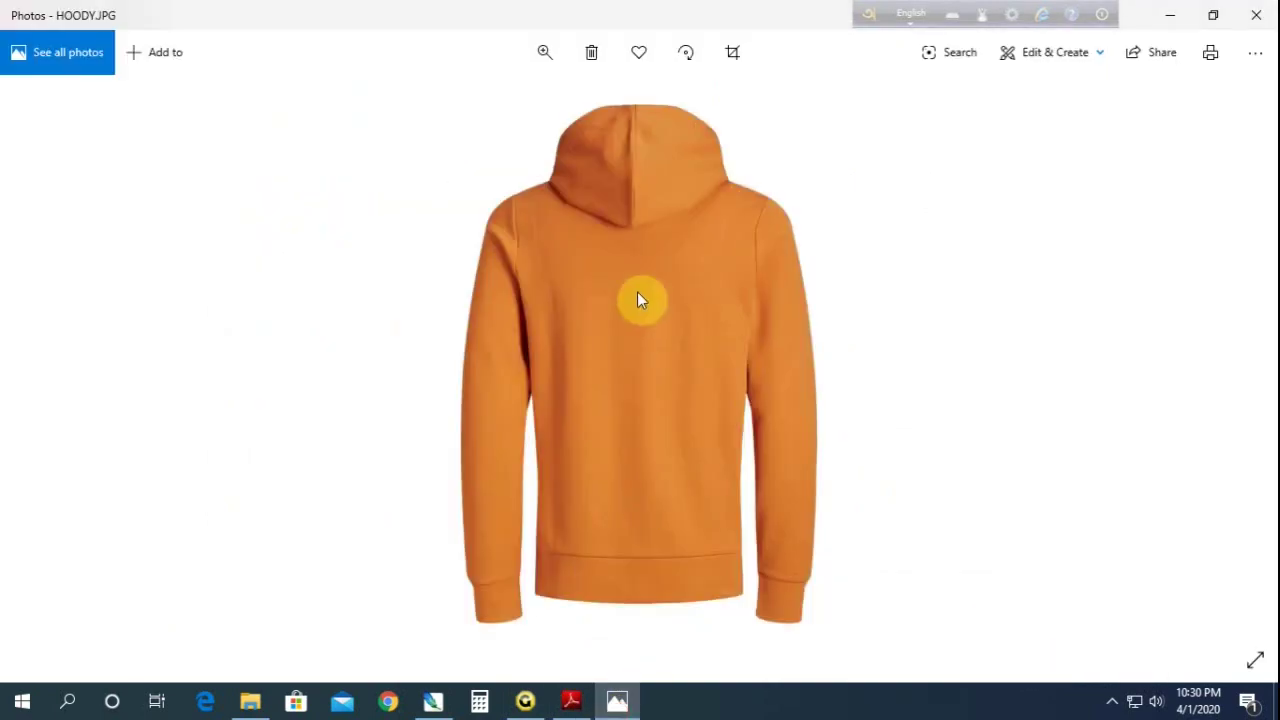
Switch from Photos to Adobe Reader's HODDY.pdf size chart
click(570, 701)
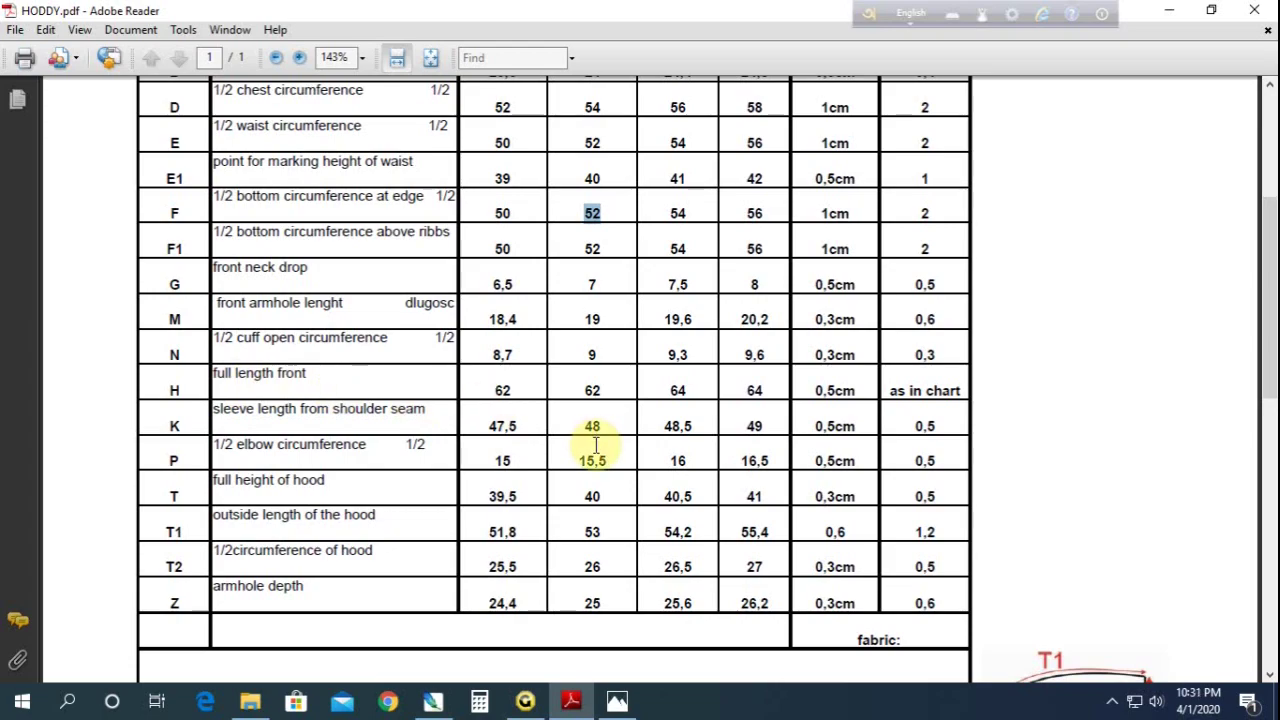
Scroll the HODDY.pdf rows and highlight the cuff open circumference description
scroll(595, 445, down, 3)
scroll(597, 446, down, 3)
scroll(598, 447, down, 3)
scroll(600, 448, down, 3)
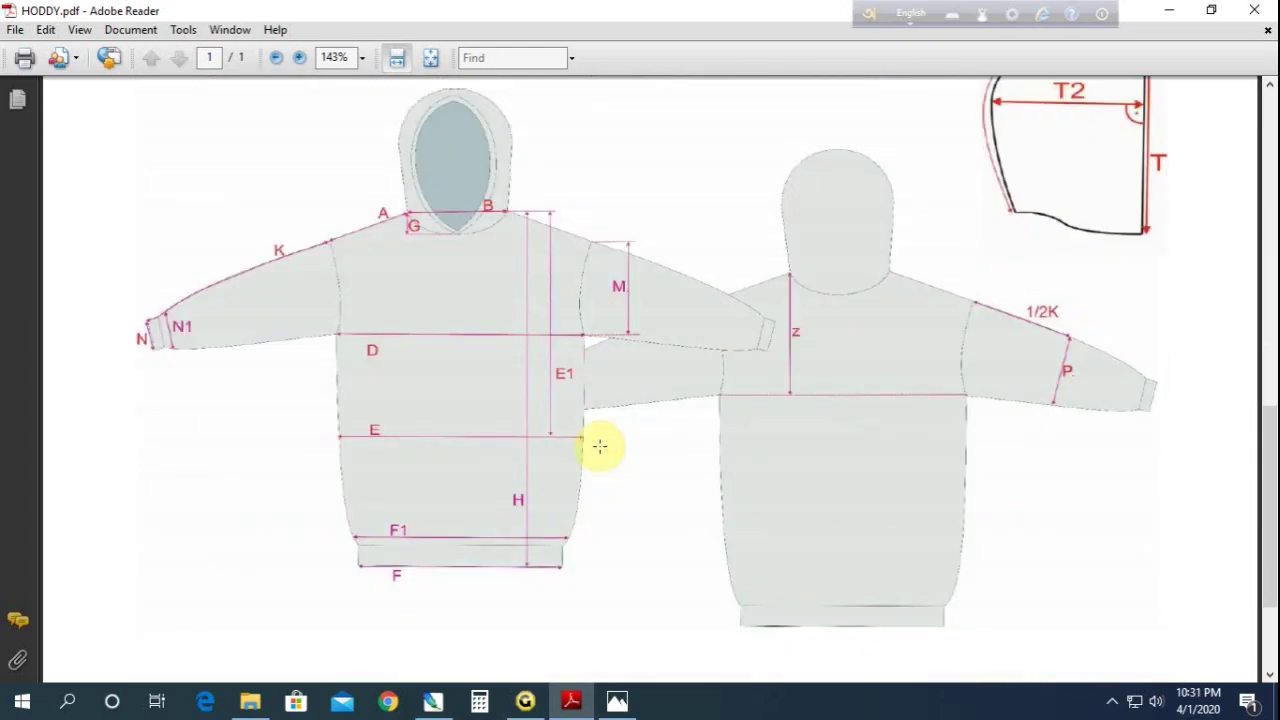
scroll(600, 446, up, 3)
scroll(600, 446, up, 3)
scroll(600, 446, up, 1)
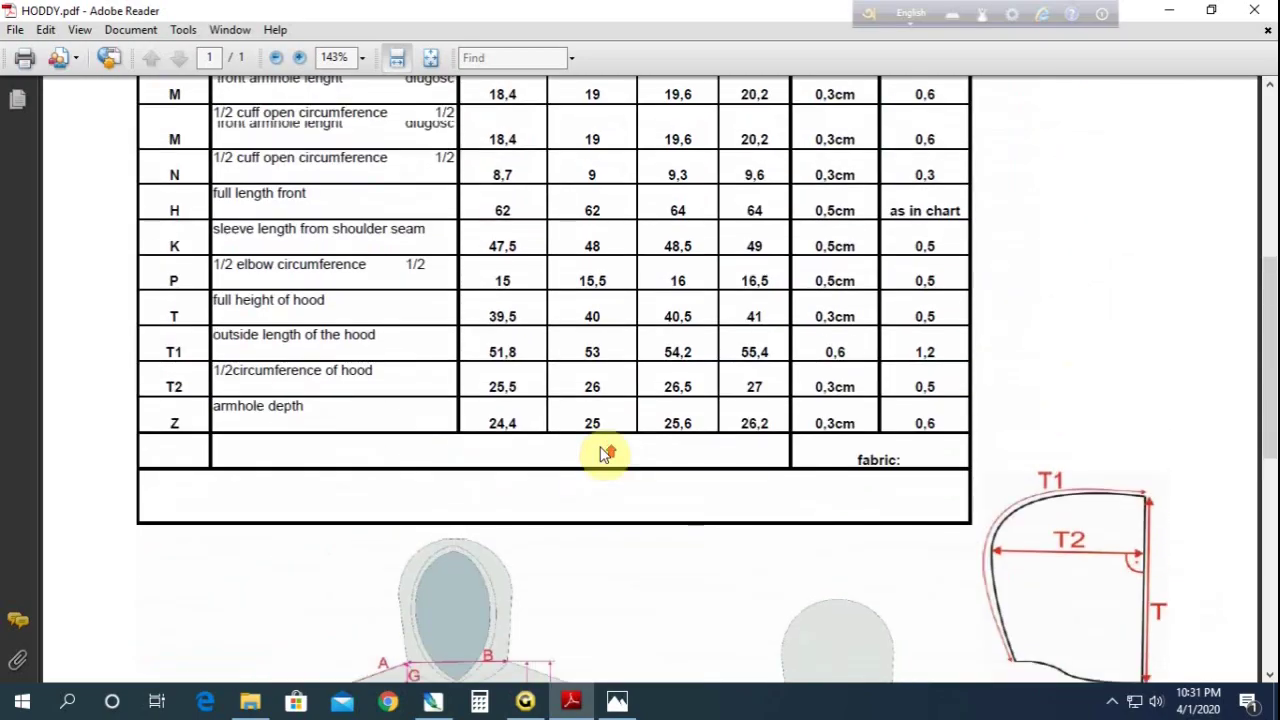
scroll(600, 446, up, 1)
scroll(599, 447, up, 2)
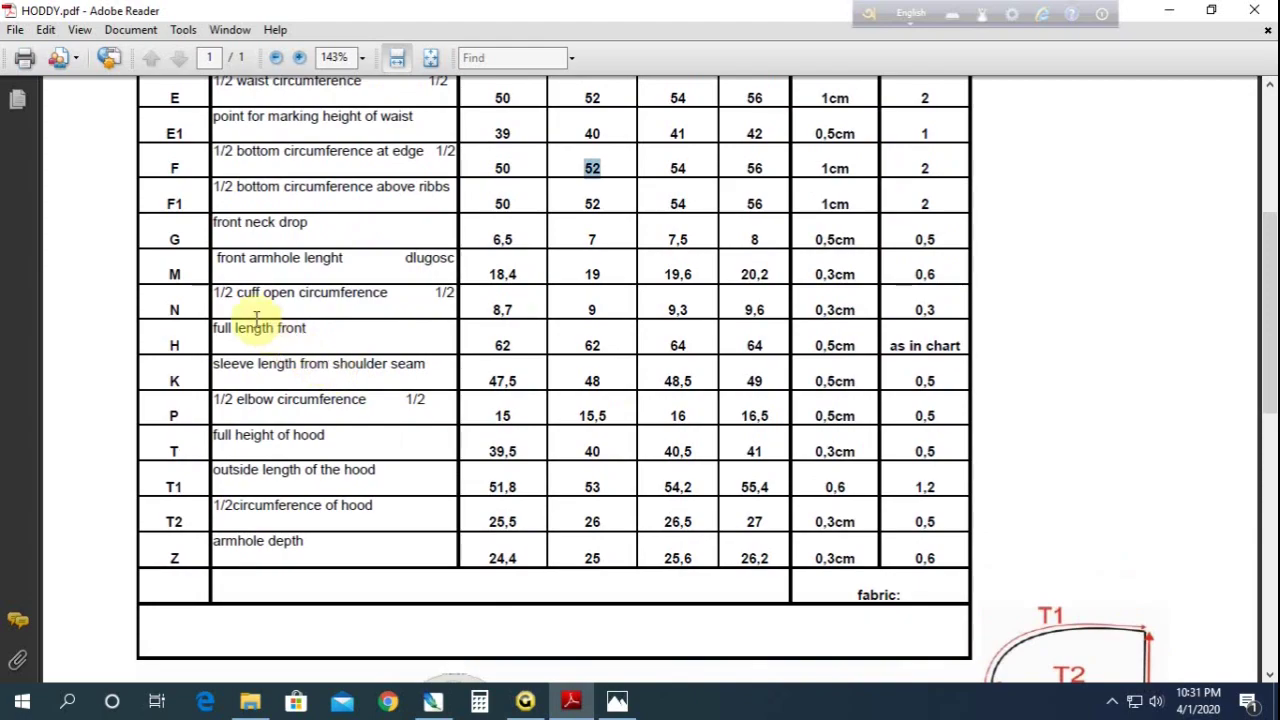
click(240, 295)
drag(240, 295, 388, 294)
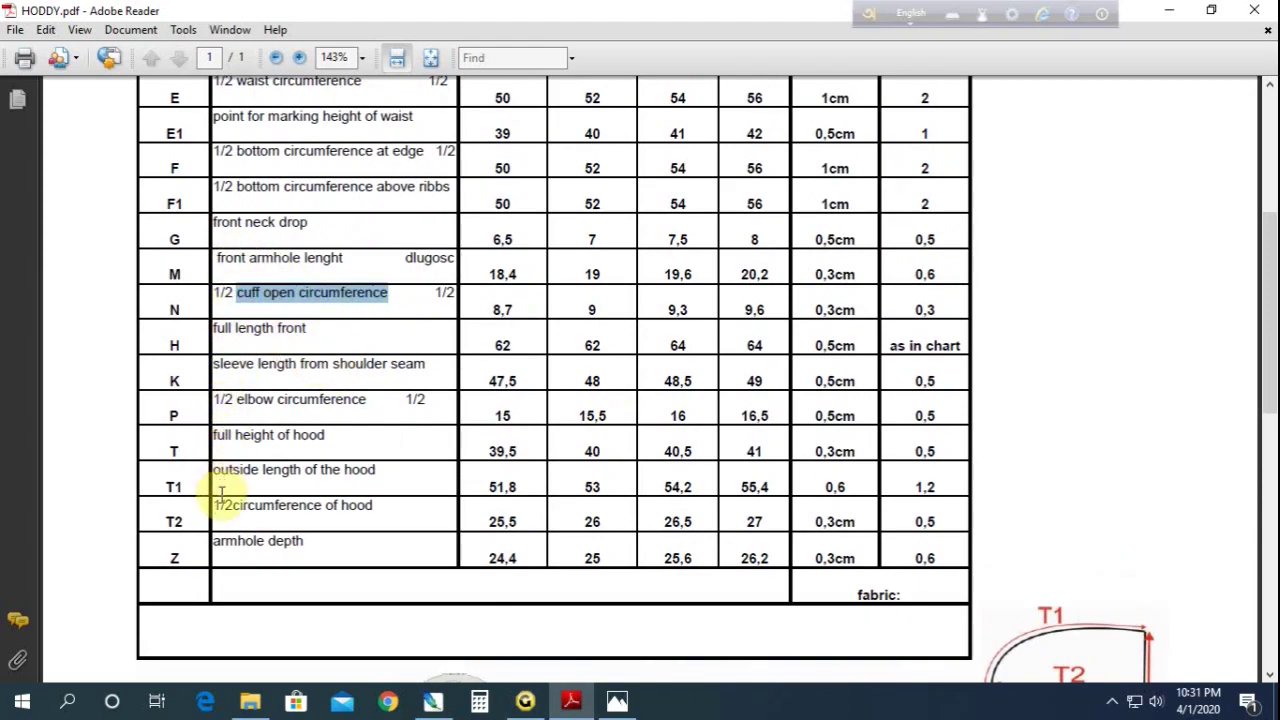
Review the hoodie diagrams, then return to the pattern editor
scroll(286, 491, up, 5)
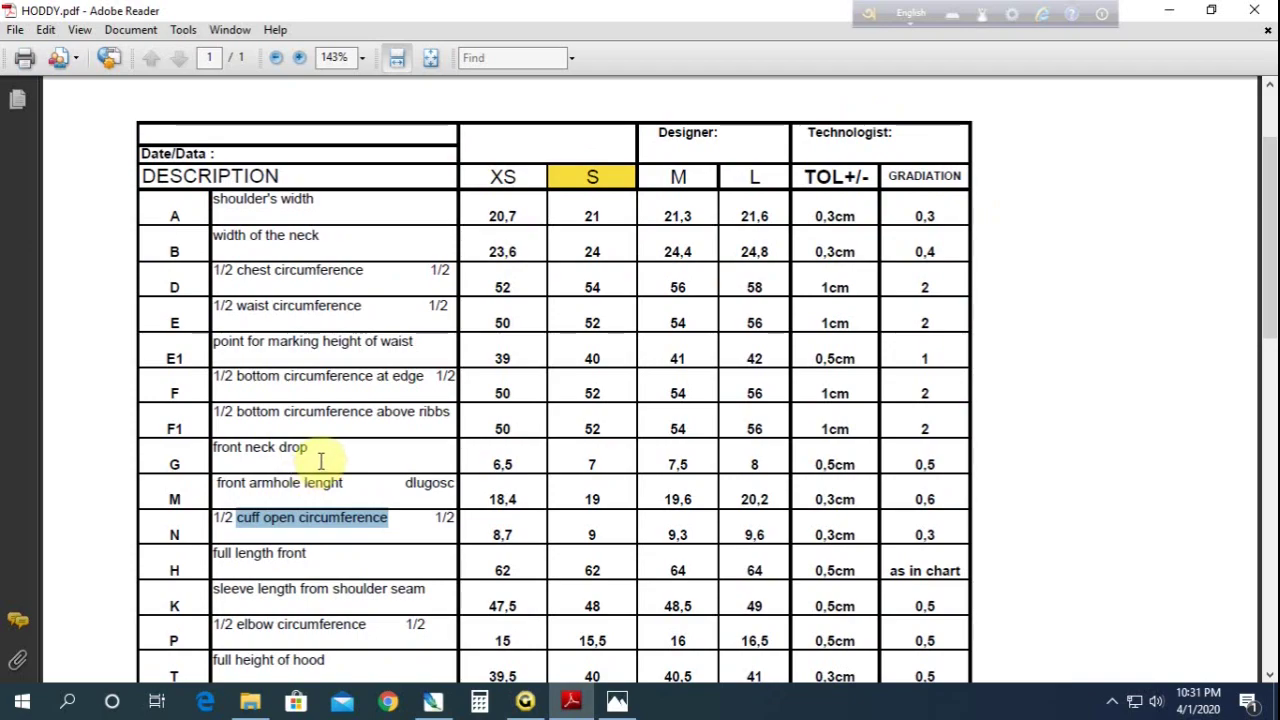
scroll(321, 461, down, 4)
scroll(321, 461, down, 2)
scroll(320, 460, down, 3)
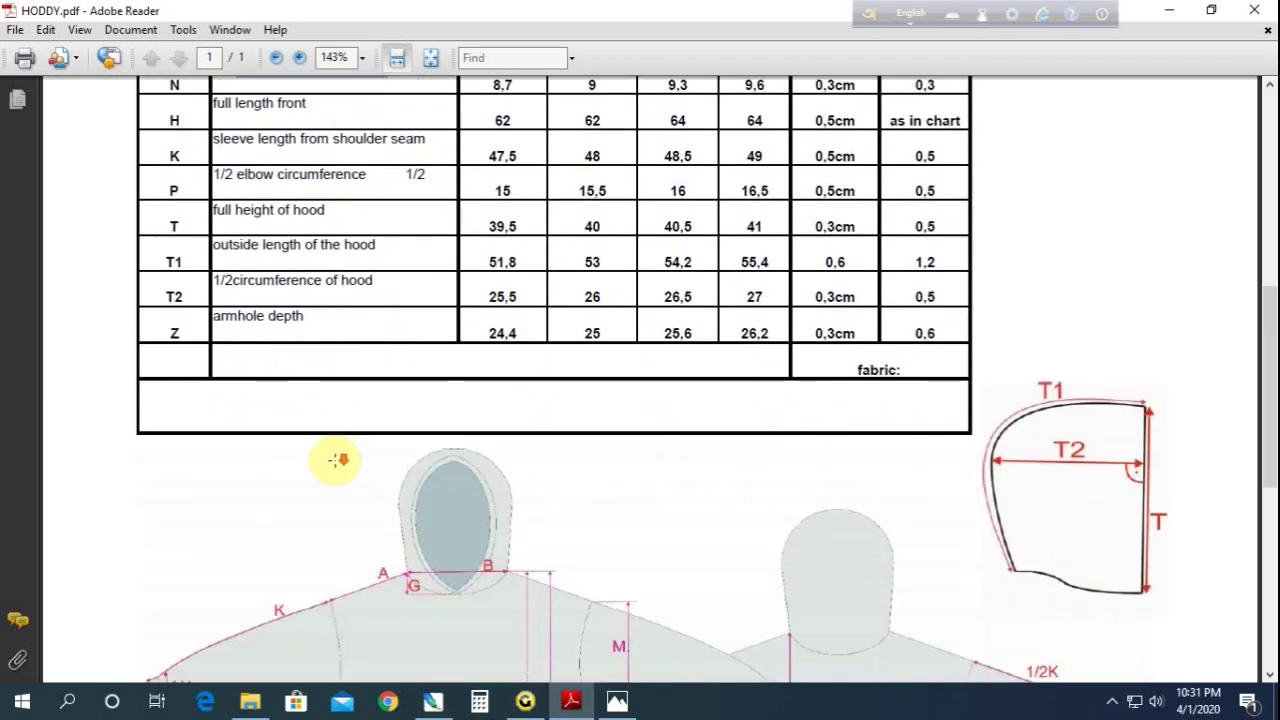
scroll(334, 460, down, 3)
scroll(334, 460, down, 2)
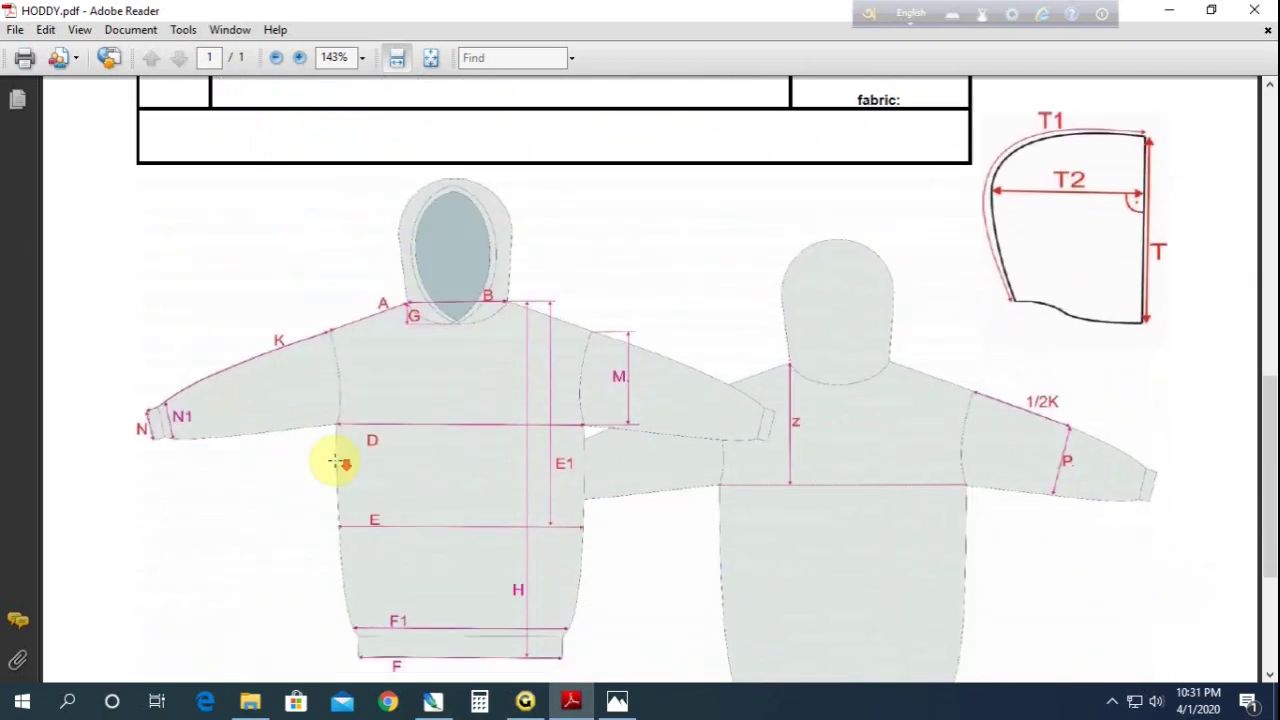
click(525, 701)
Measure the lower bodice's top edge from left corner to neckline corner: 23.38 cm
click(503, 254)
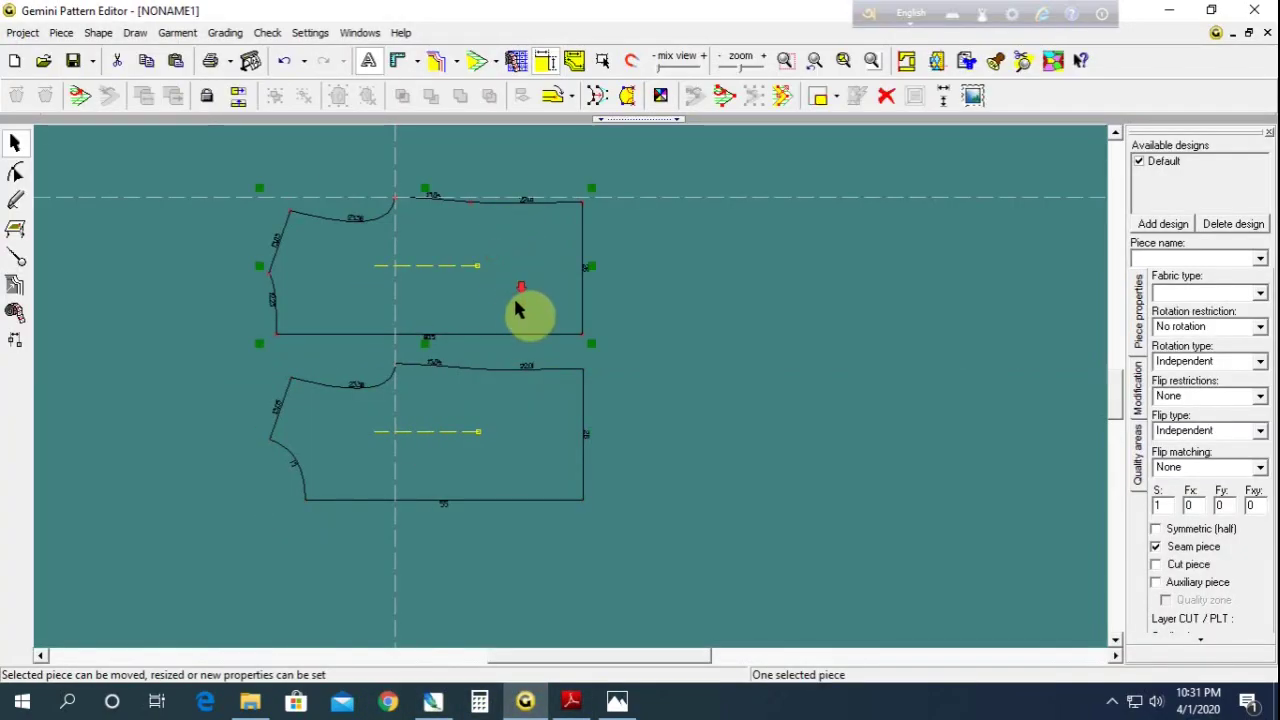
scroll(525, 315, down, 2)
scroll(586, 371, up, 2)
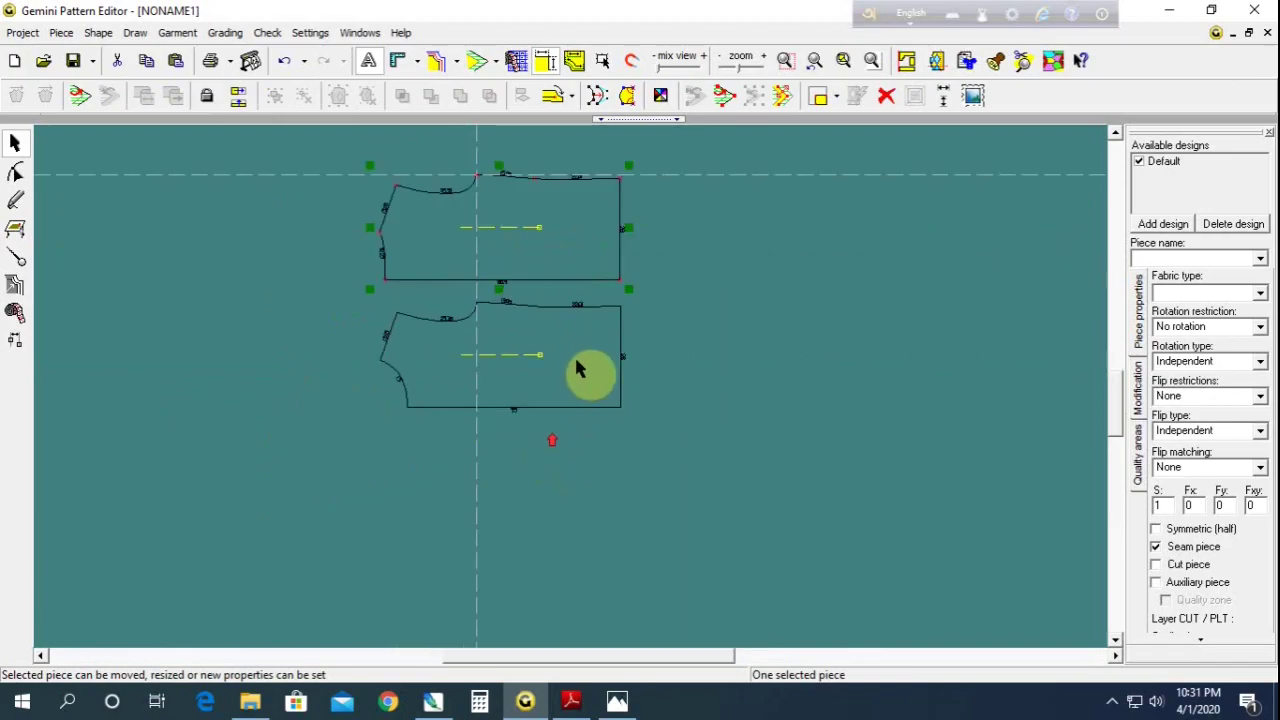
scroll(589, 394, up, 1)
scroll(589, 394, up, 1)
click(14, 311)
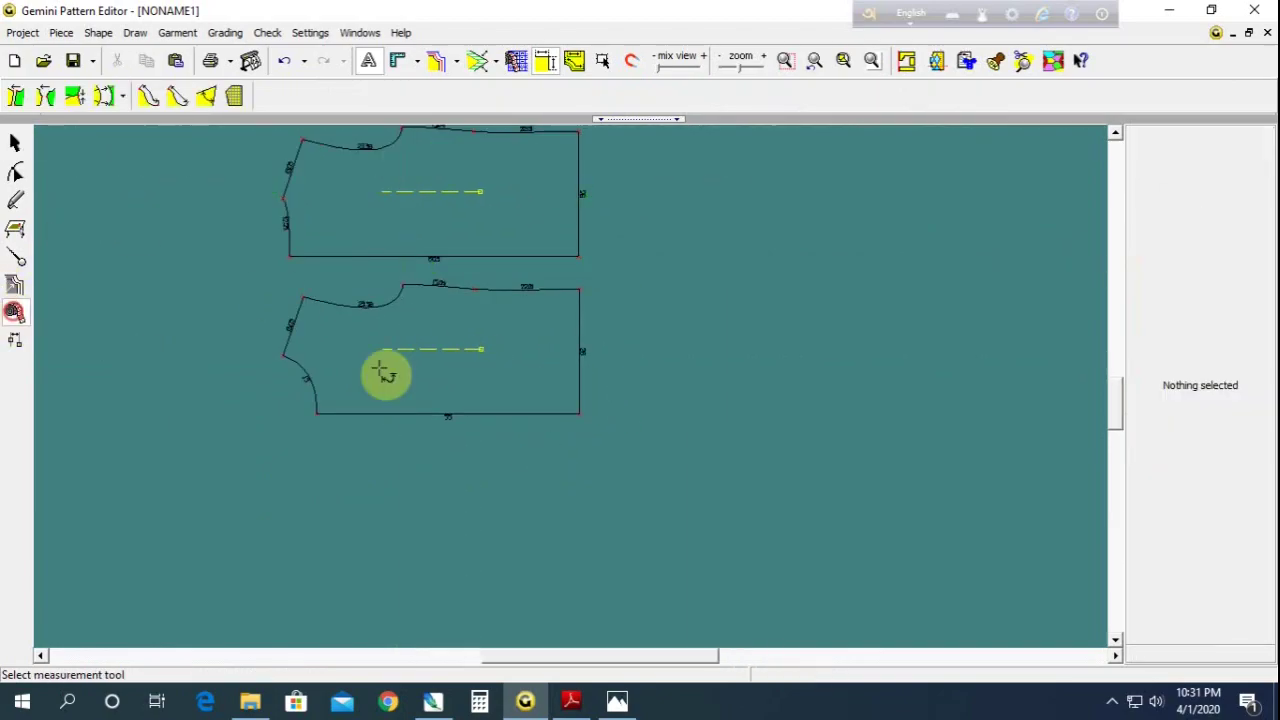
click(305, 299)
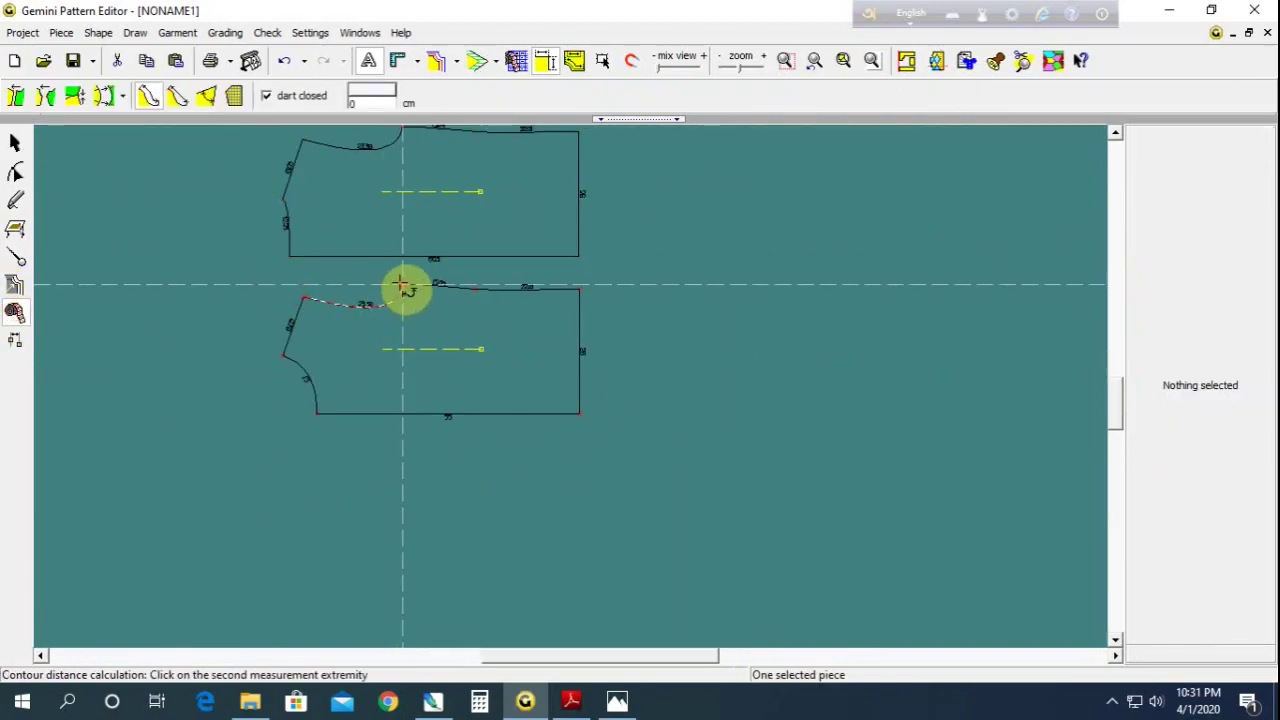
click(402, 287)
Add the 23.38 cm measurement to the measurement table and move the table aside
click(517, 61)
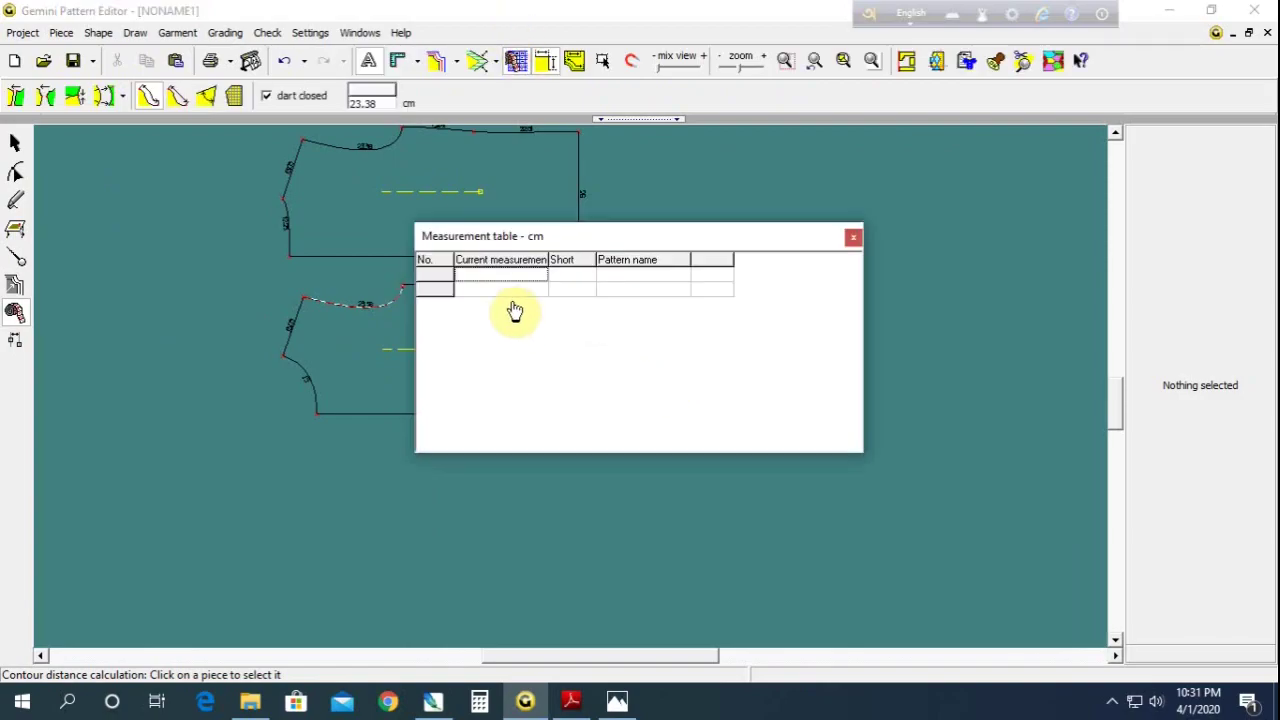
right_click(500, 270)
click(520, 285)
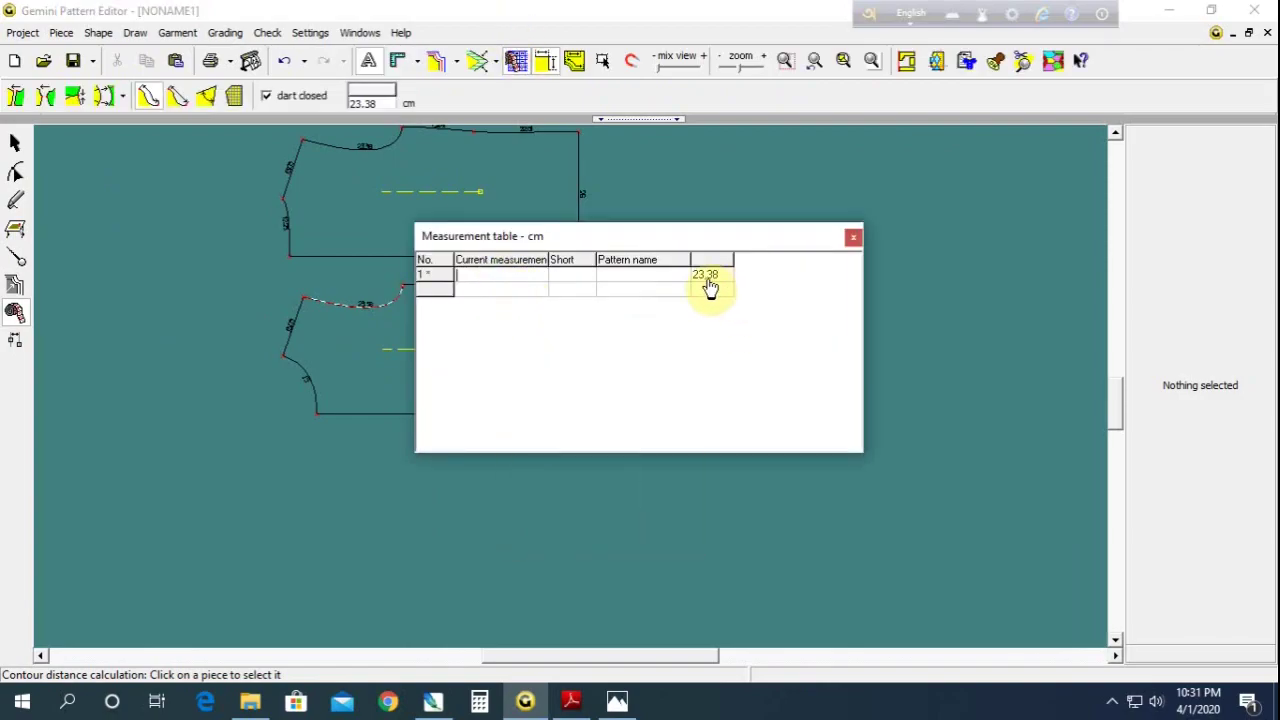
drag(691, 236, 748, 124)
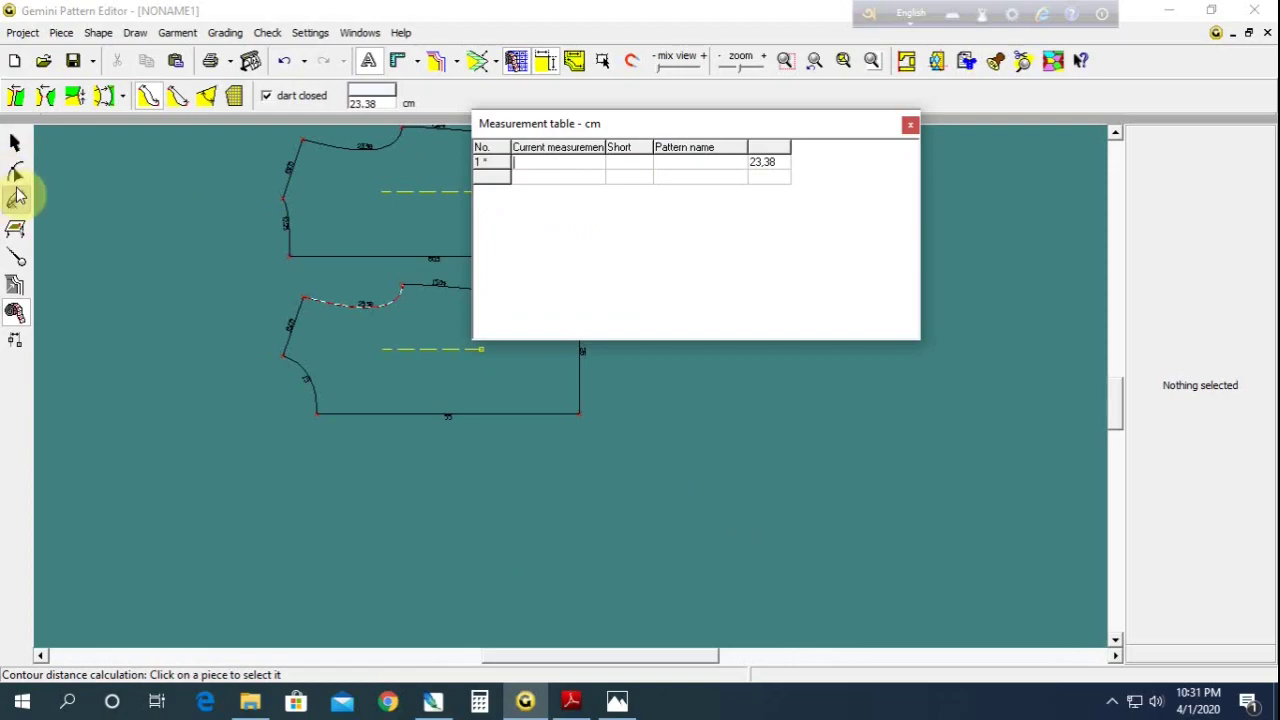
click(15, 200)
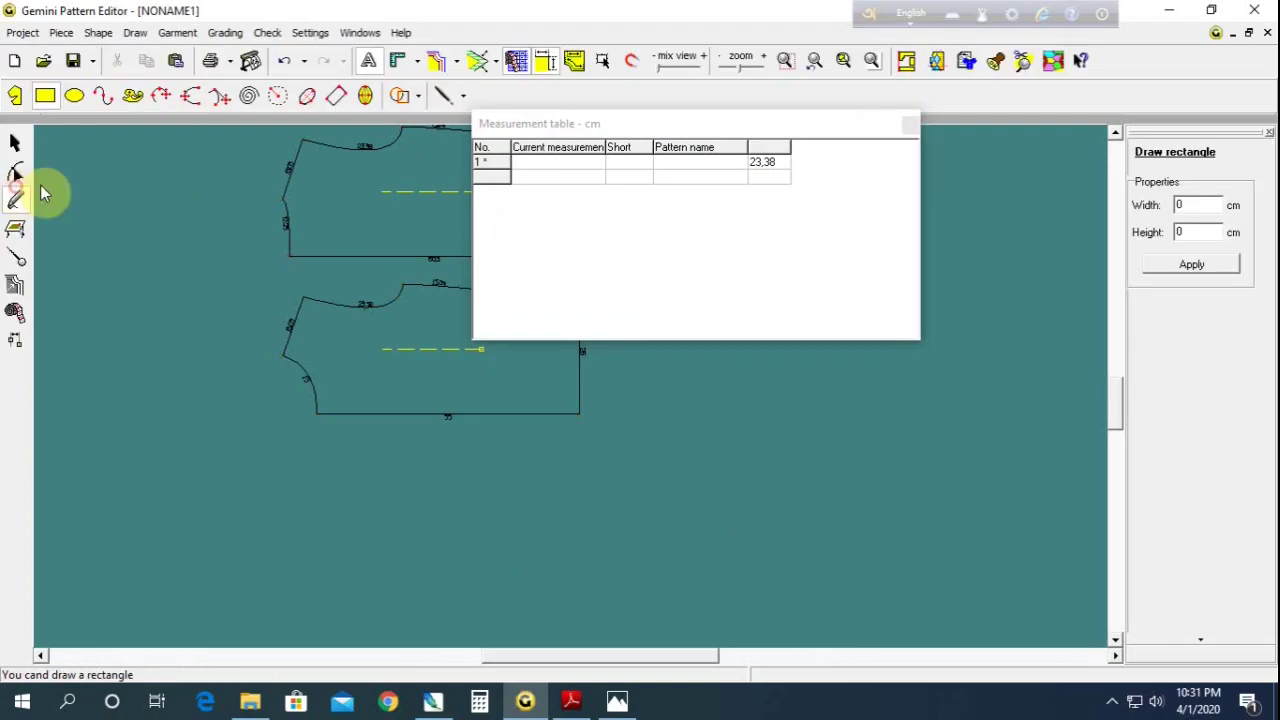
Look up the size S sleeve length of 48 in the hoodie chart
click(571, 700)
scroll(363, 320, up, 3)
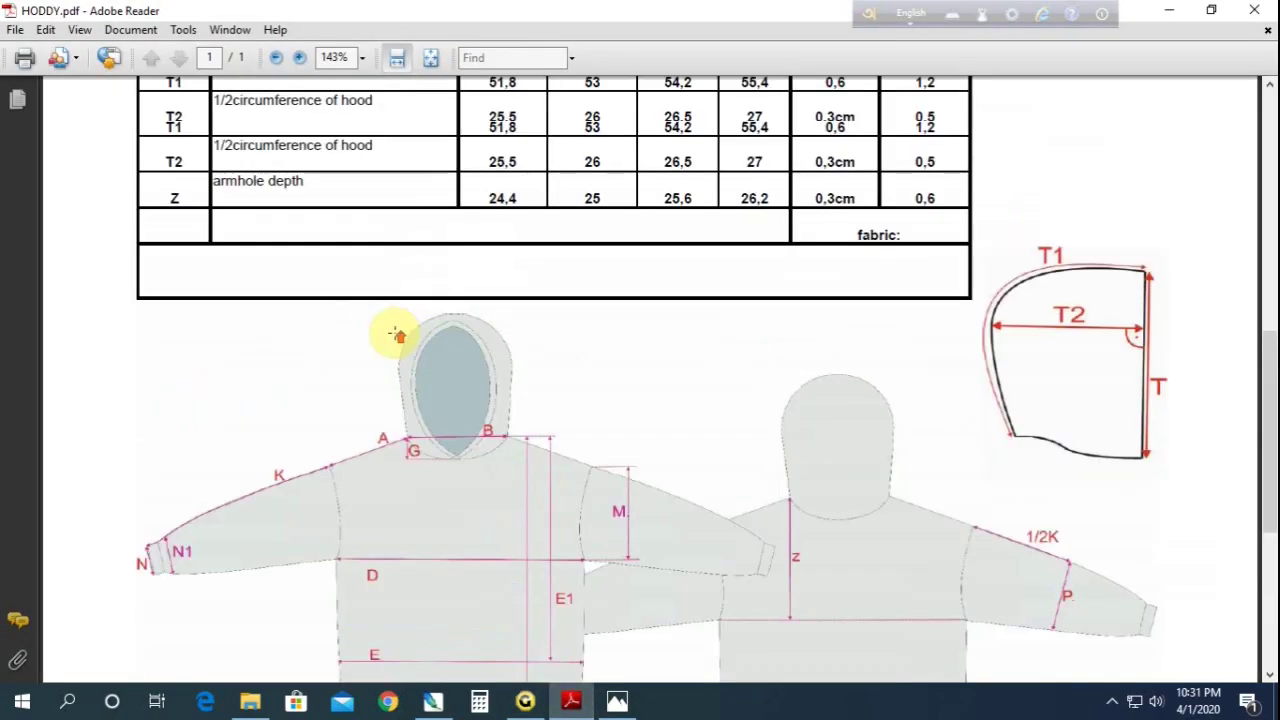
scroll(400, 334, up, 5)
scroll(406, 343, up, 4)
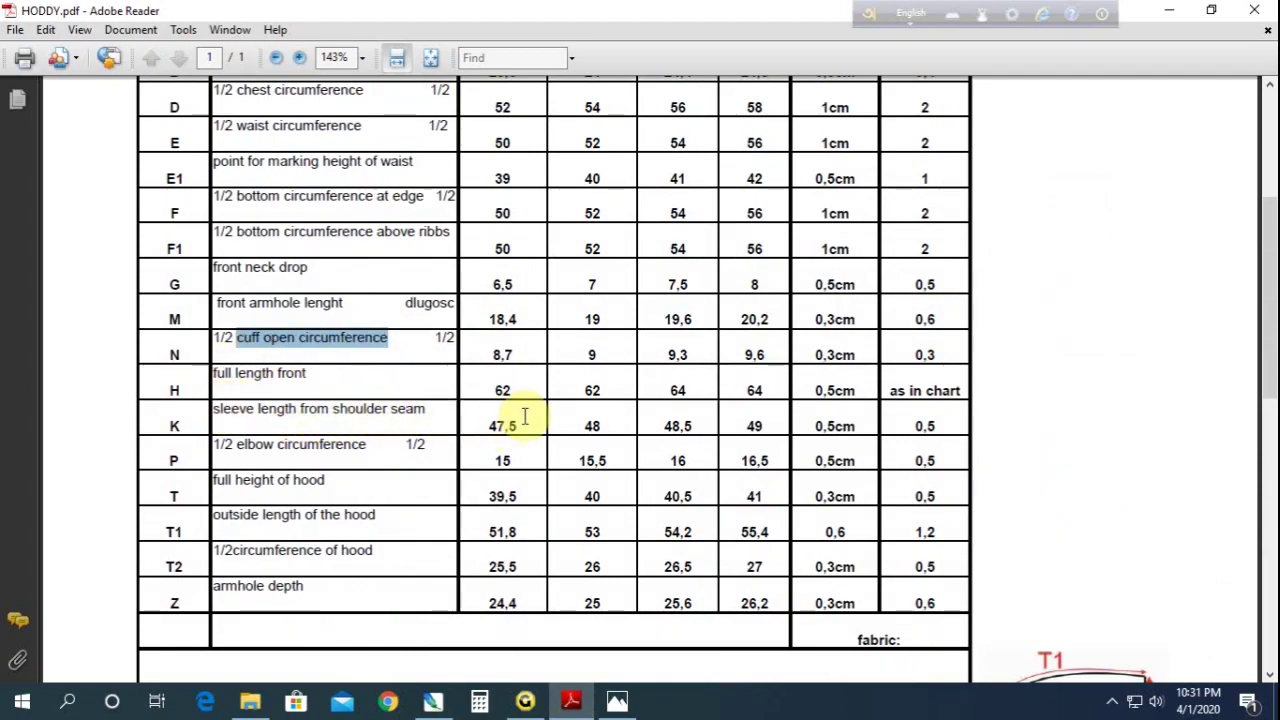
double_click(591, 425)
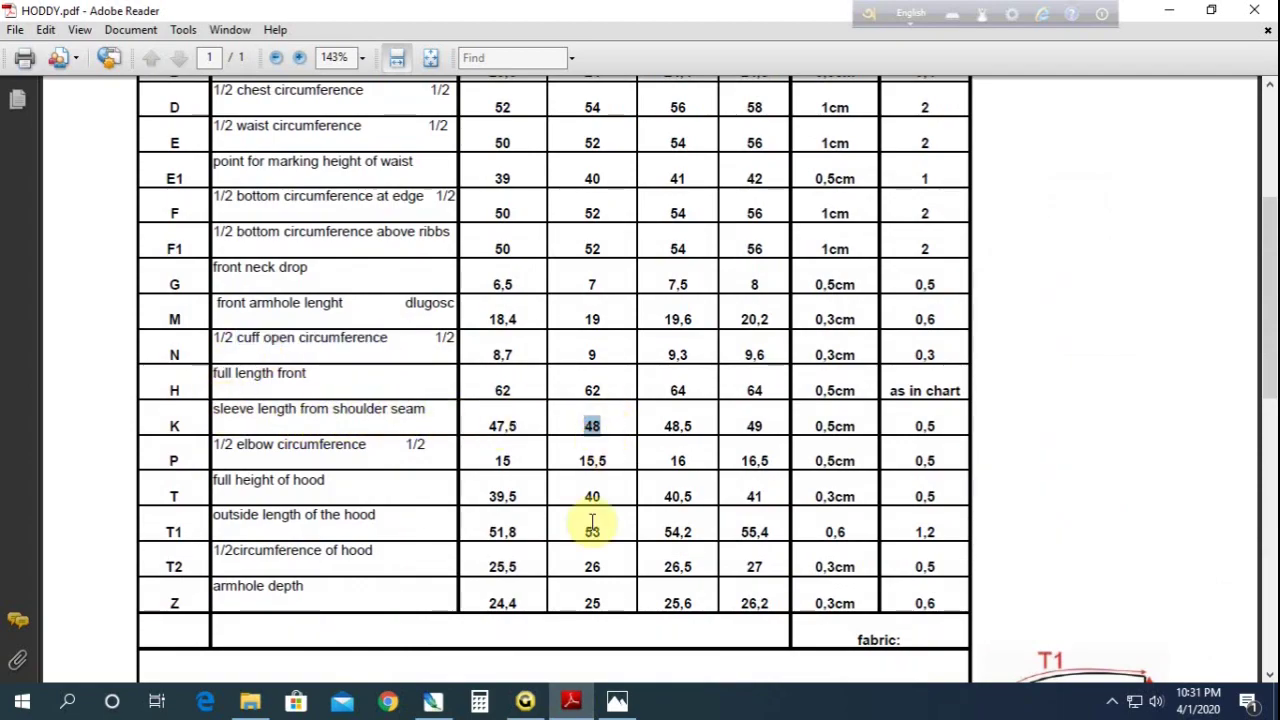
click(525, 700)
Draw a rectangle below the two bodices and set its width to 48 cm
click(349, 468)
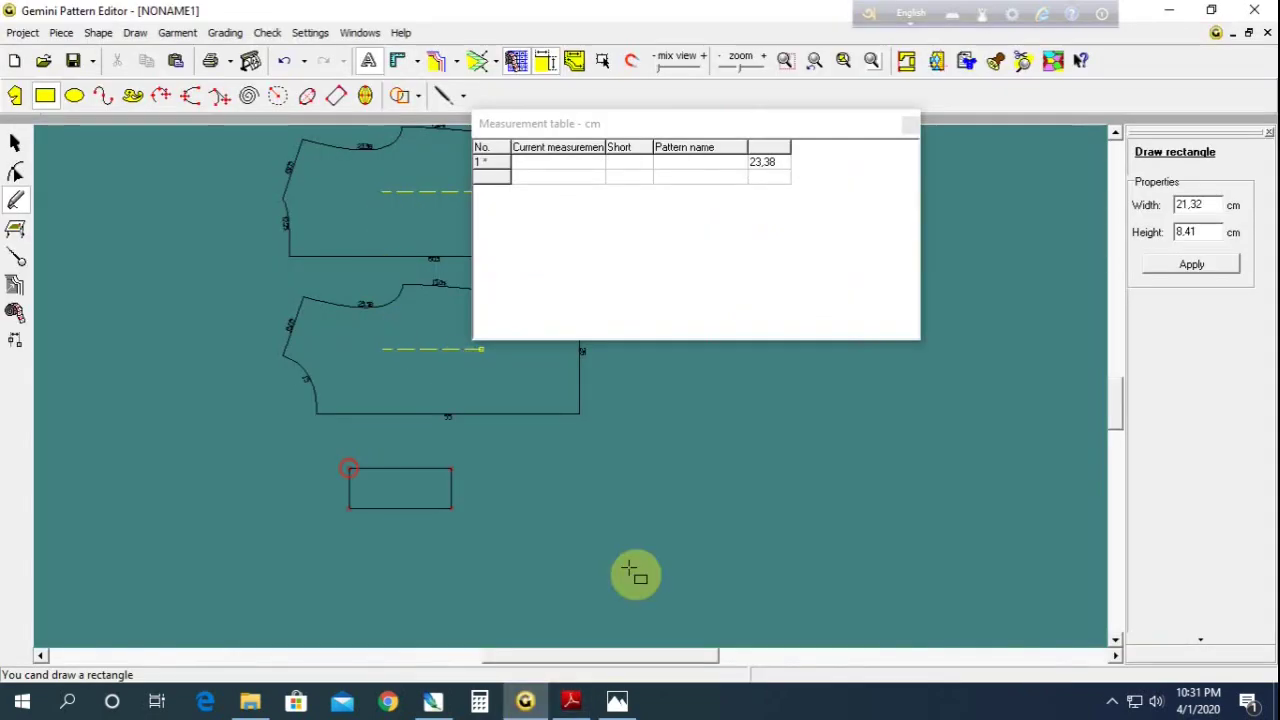
click(698, 579)
double_click(1188, 204)
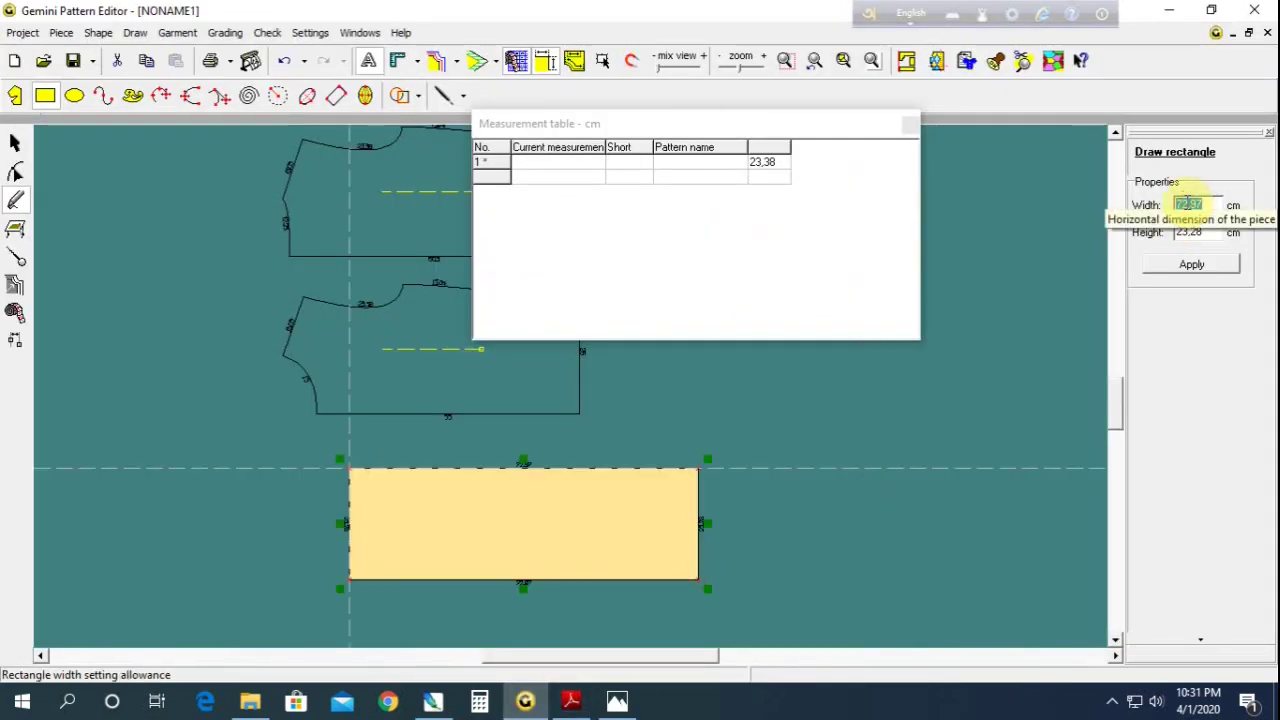
text(48)
key(Return)
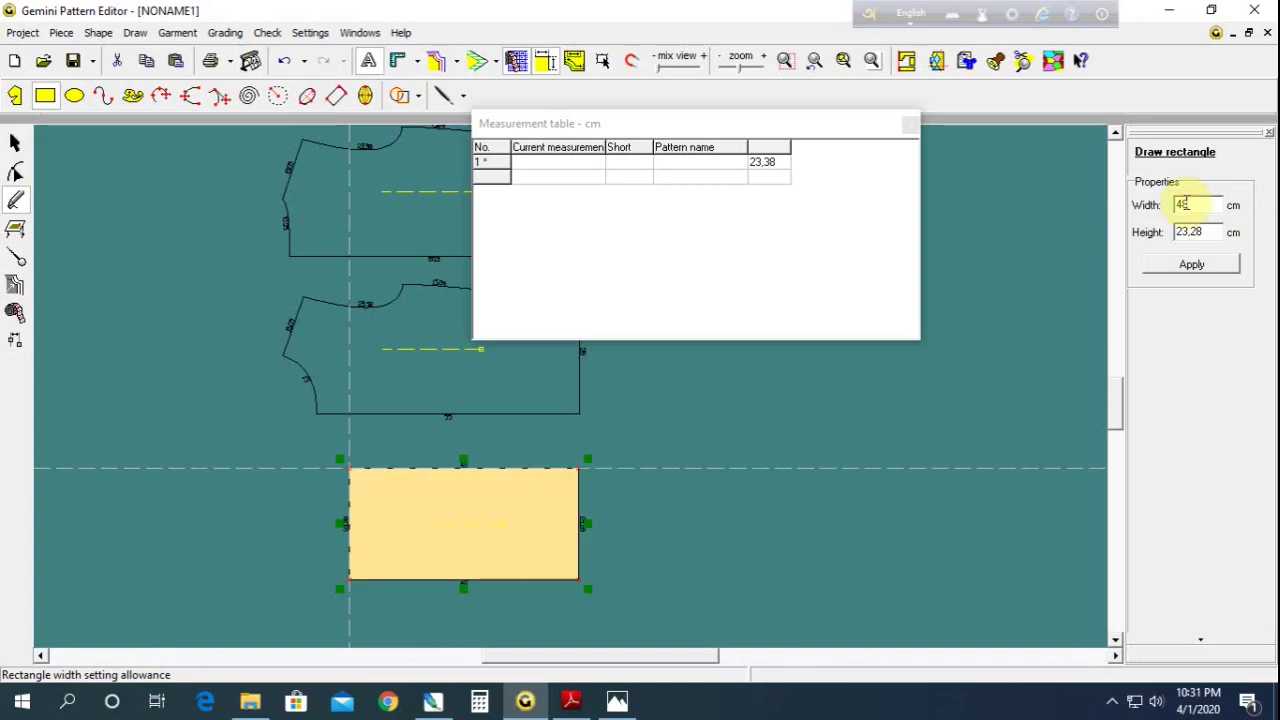
double_click(1188, 232)
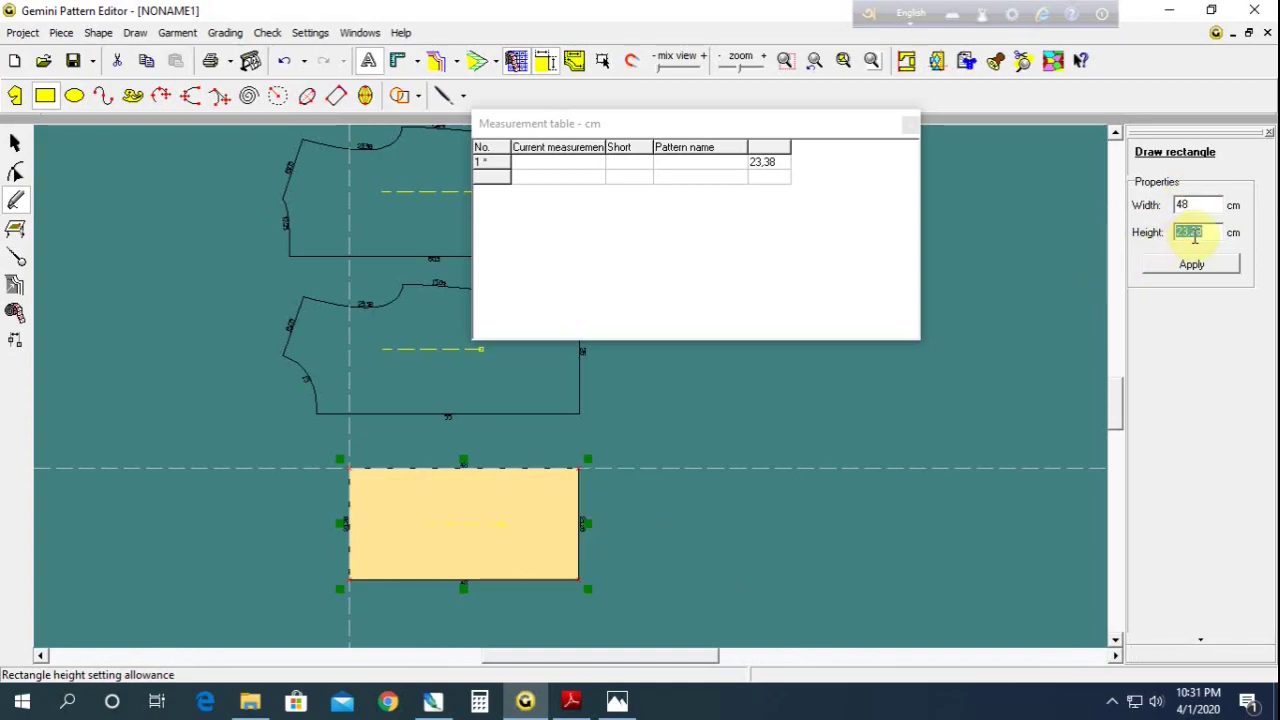
Check the hoodie chart for the sleeve's height value
click(571, 700)
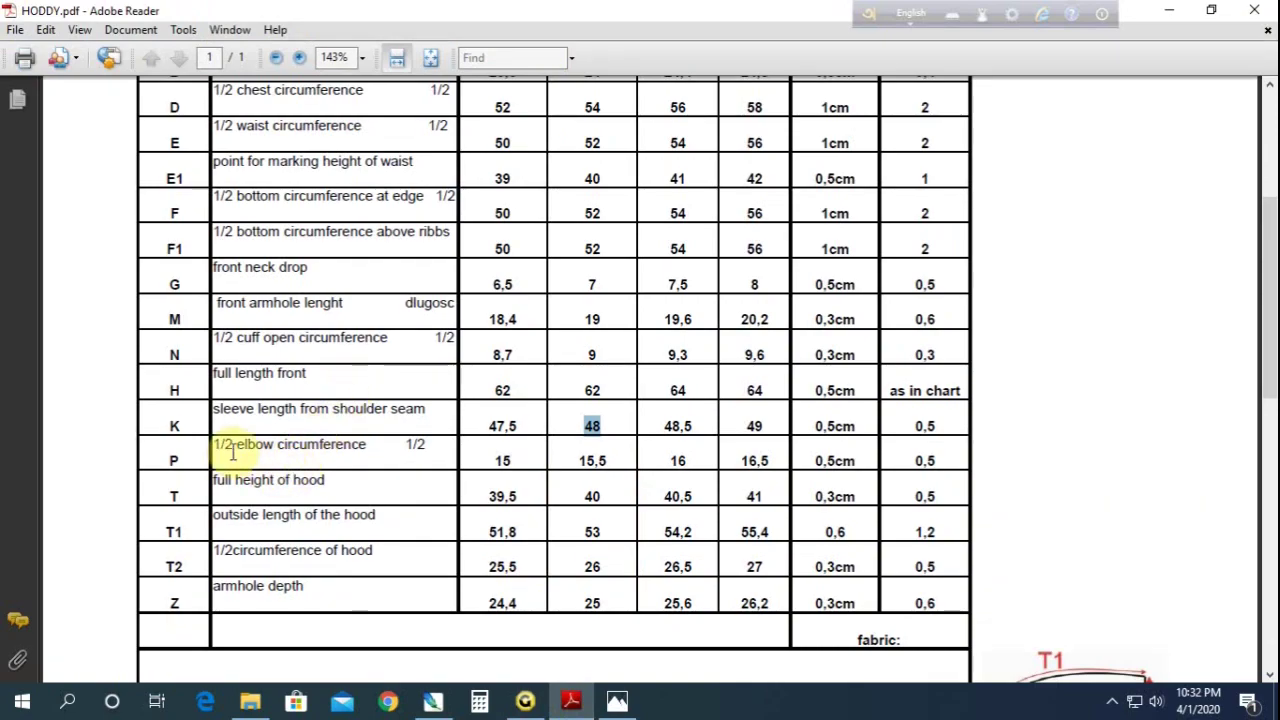
drag(228, 453, 350, 449)
scroll(343, 457, down, 3)
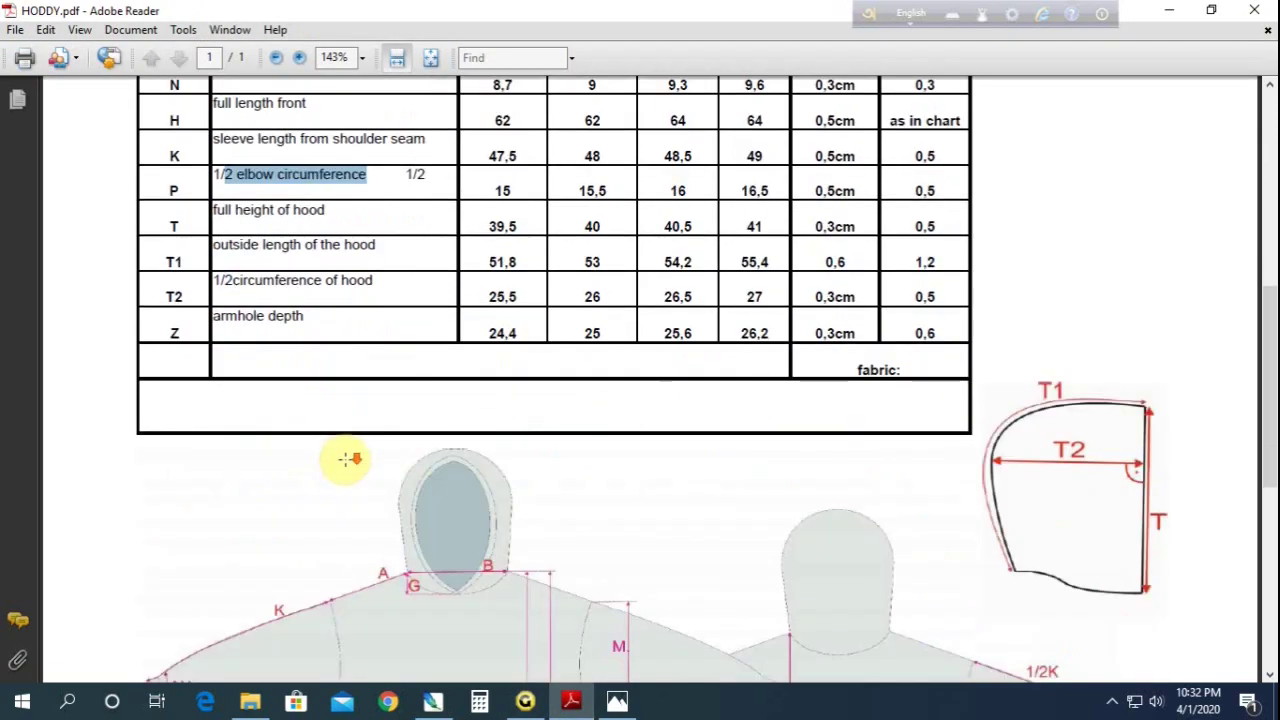
scroll(350, 475, down, 6)
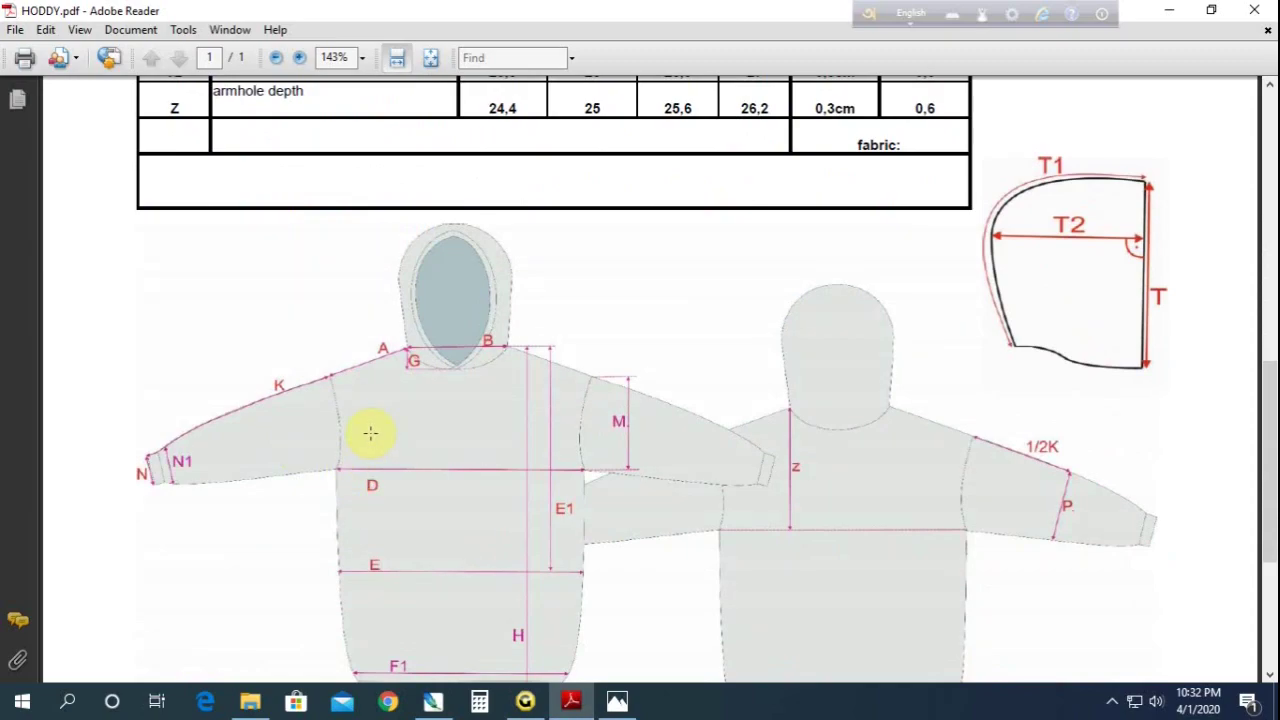
scroll(370, 432, up, 2)
scroll(372, 436, up, 3)
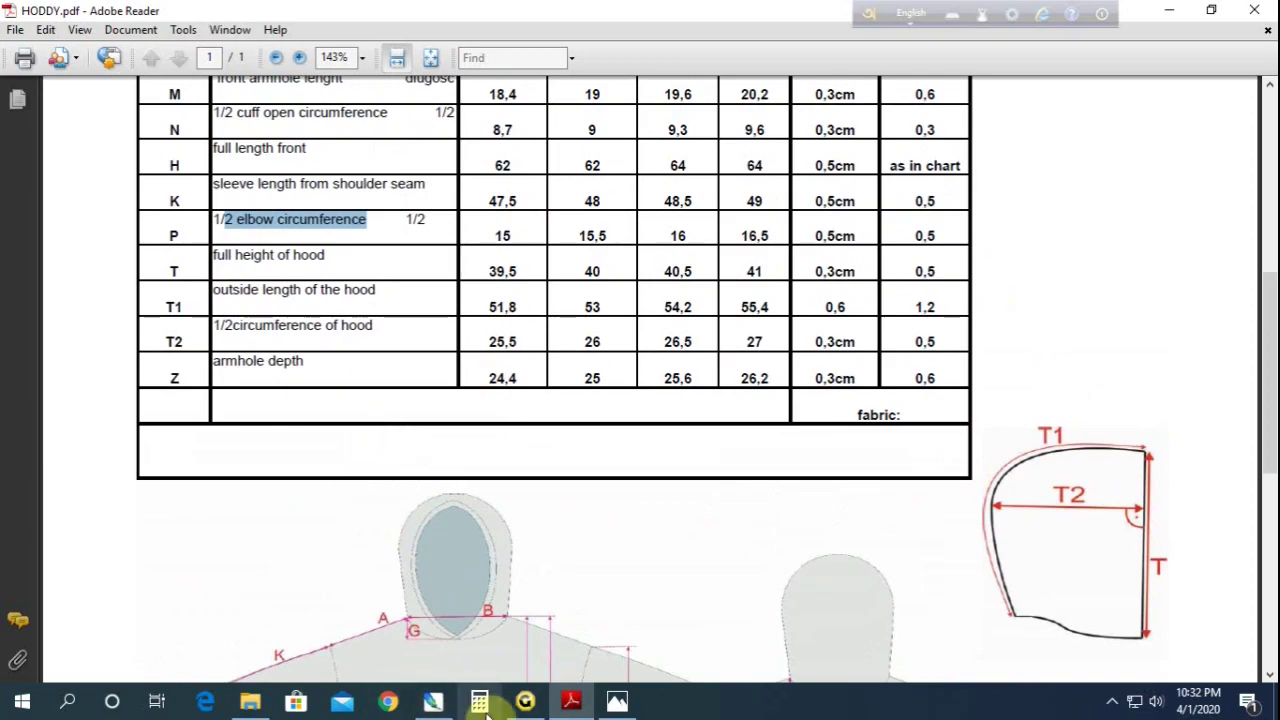
click(525, 702)
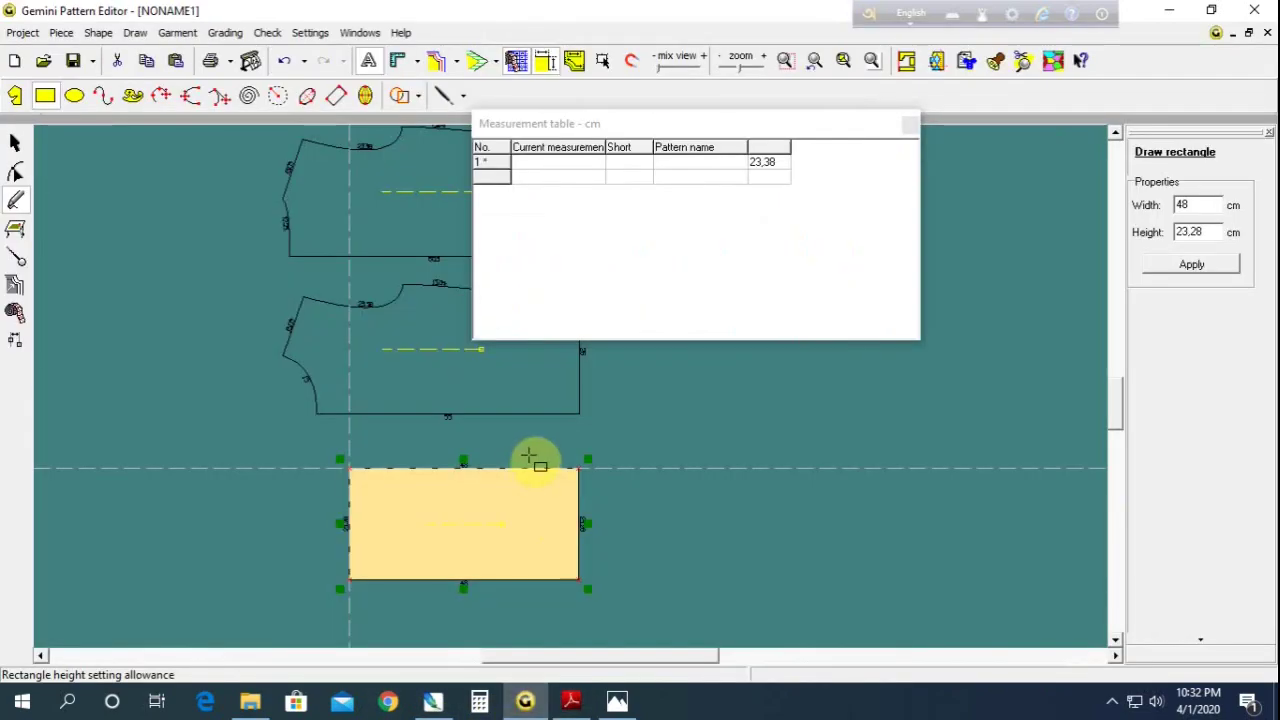
Set the rectangle's height to 18 cm and apply it
double_click(1203, 234)
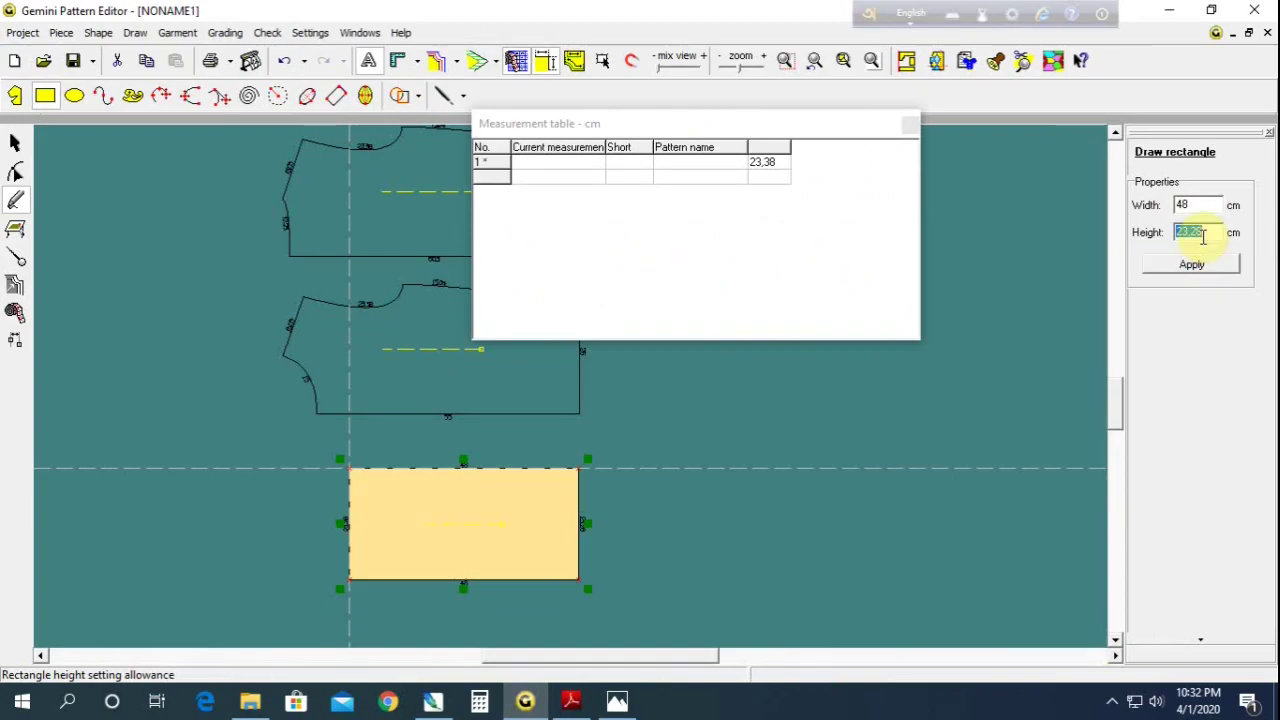
text(18)
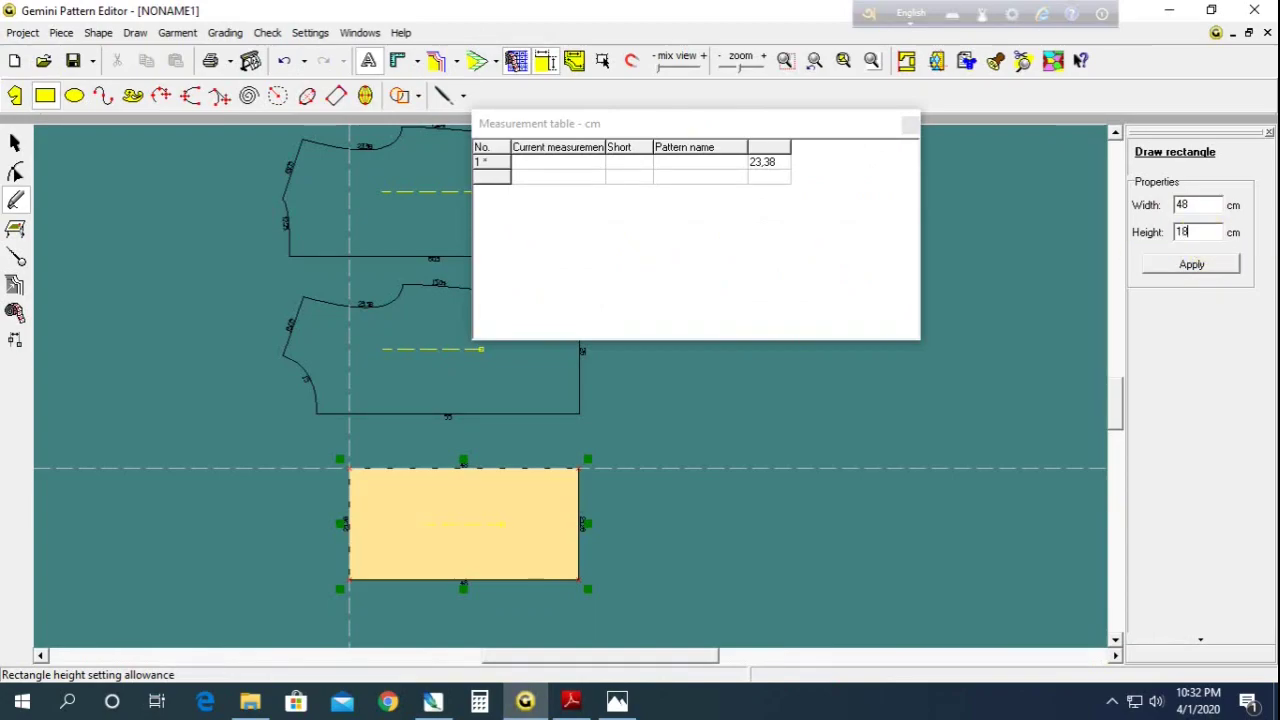
click(1210, 265)
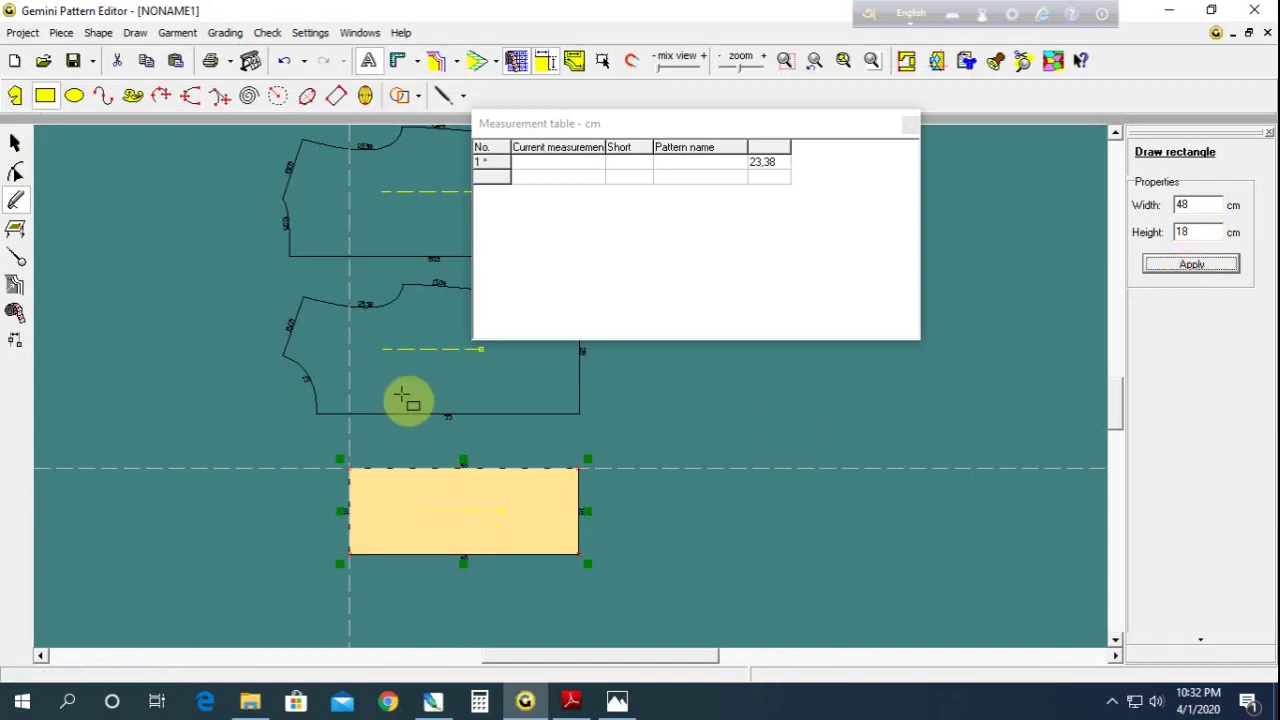
click(15, 172)
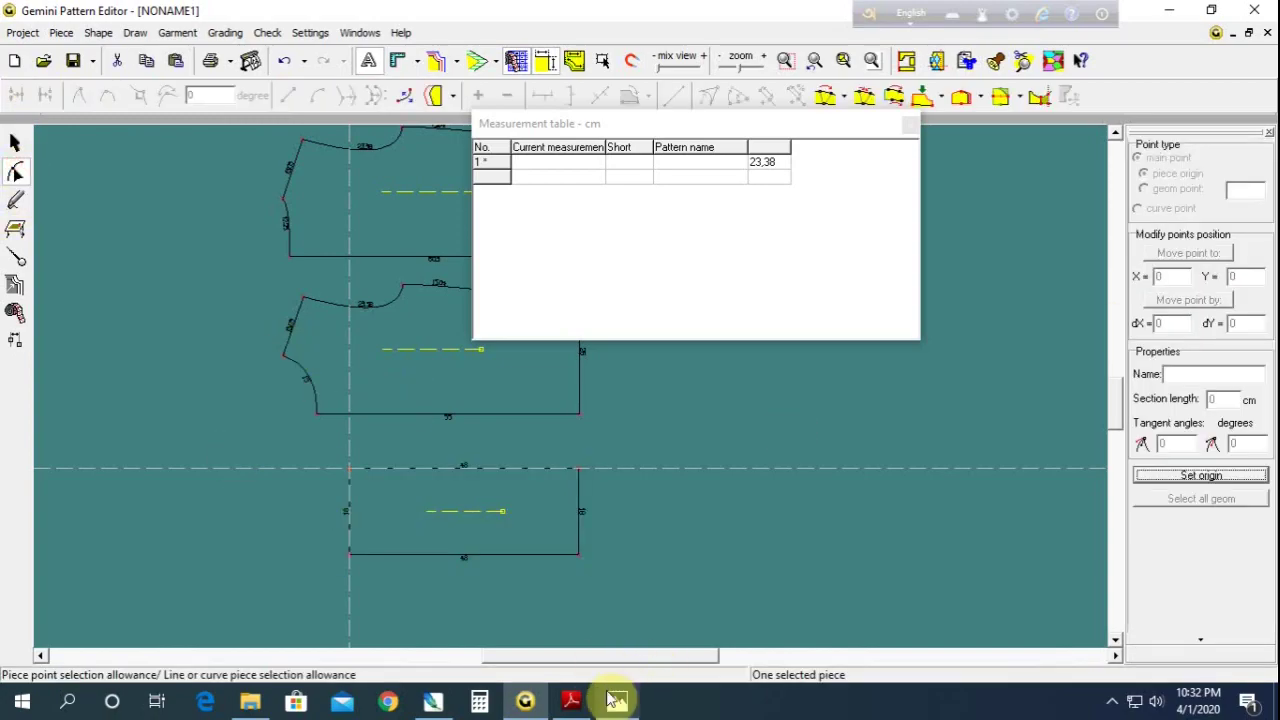
Find the size S elbow value 15,5 in row P of the HODDY.pdf chart
click(571, 700)
scroll(510, 632, down, 3)
scroll(470, 625, down, 3)
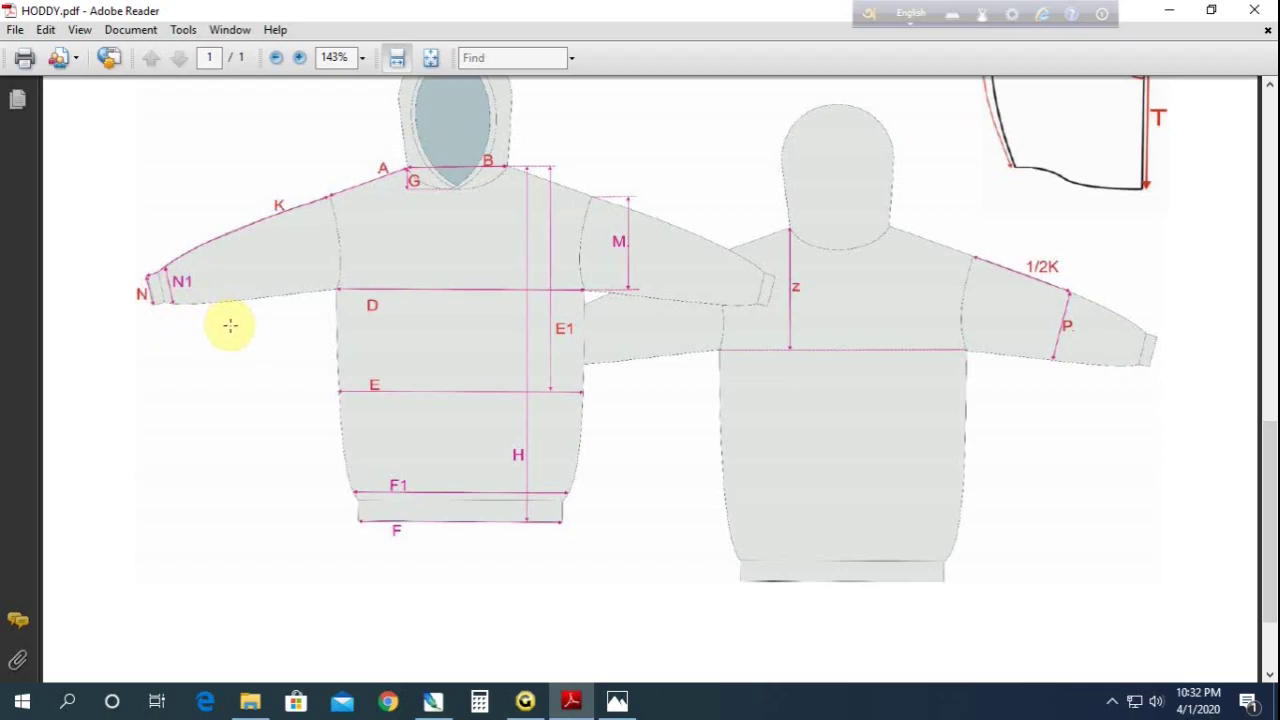
click(1065, 325)
scroll(423, 240, up, 2)
scroll(400, 297, up, 2)
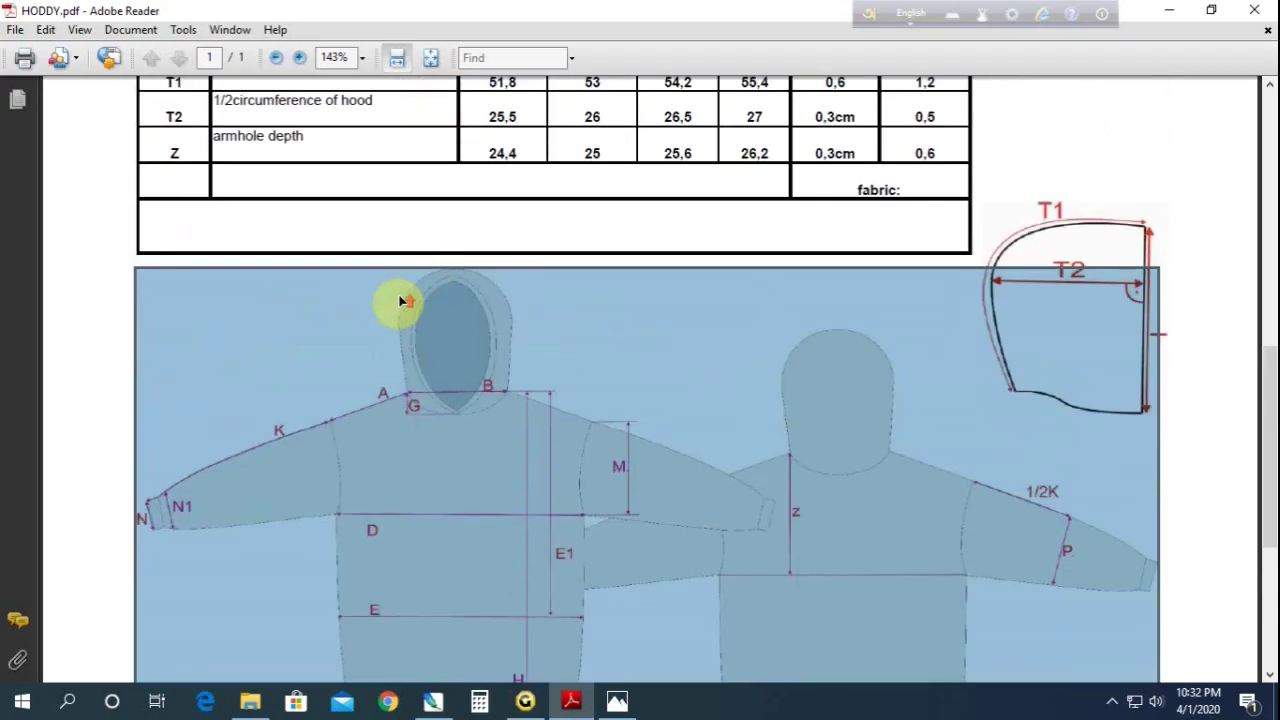
scroll(309, 369, up, 3)
scroll(388, 323, up, 3)
scroll(380, 322, up, 1)
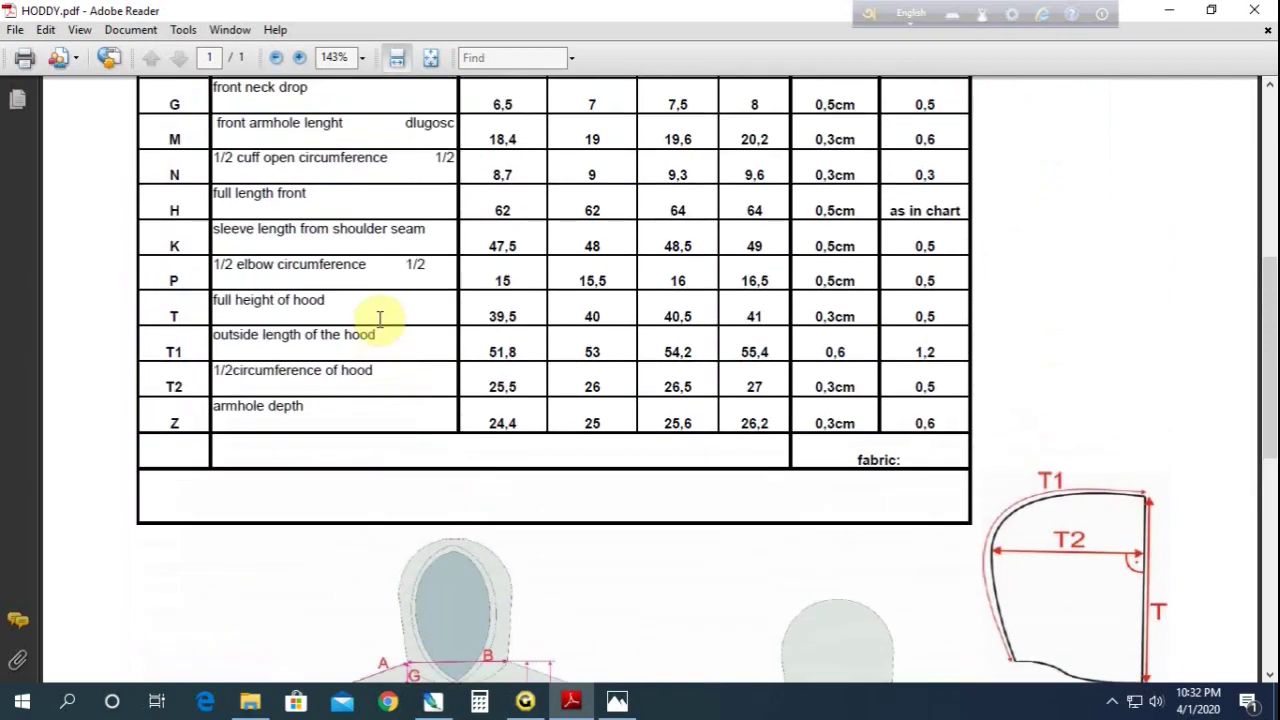
drag(571, 278, 610, 280)
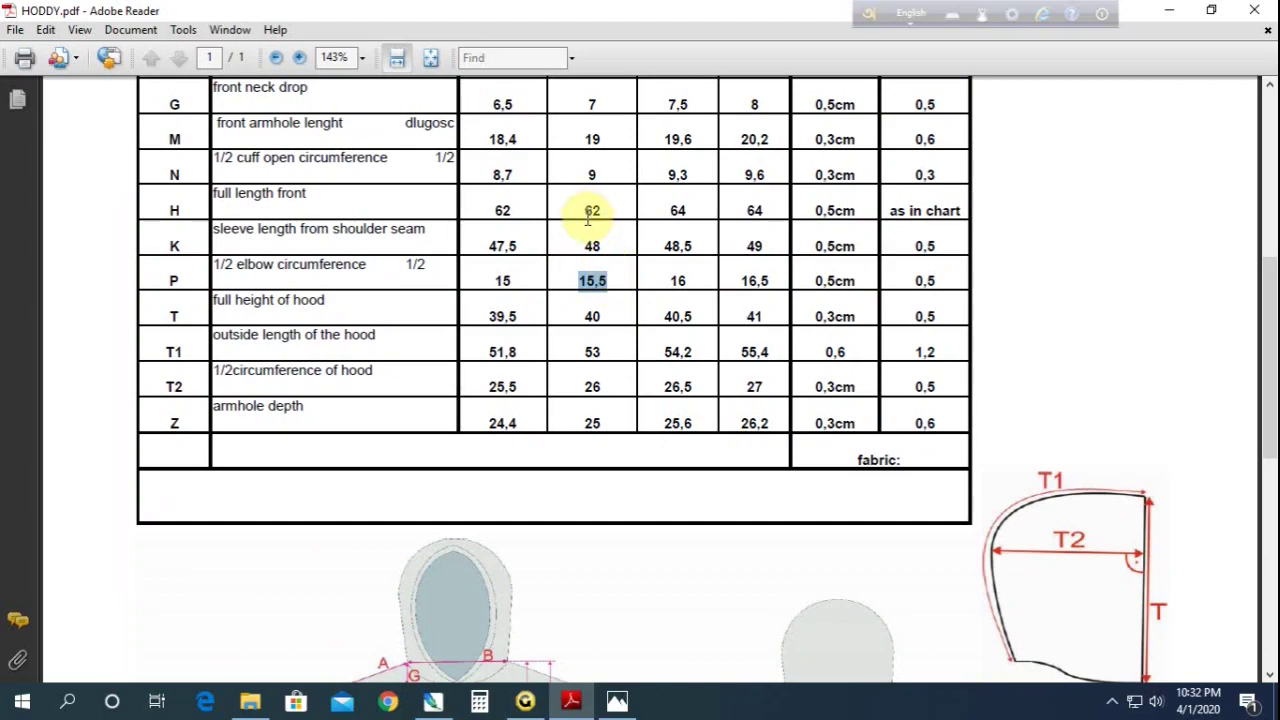
click(586, 174)
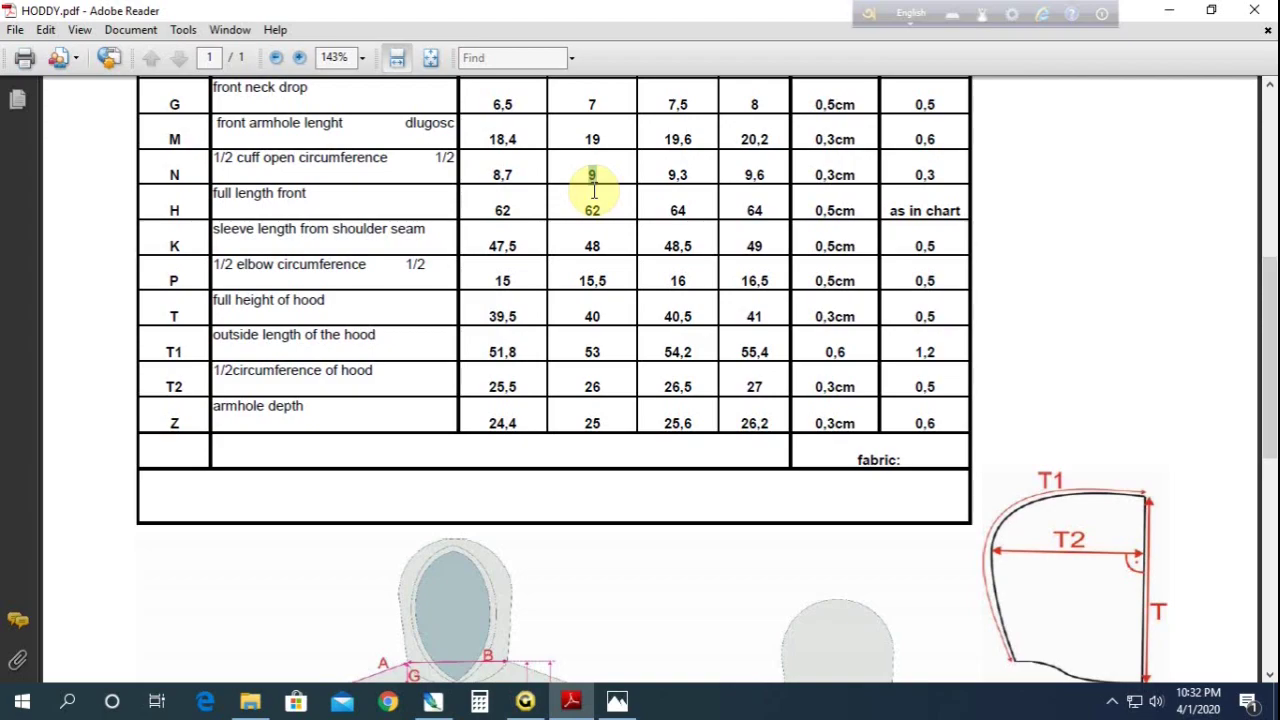
Find the size S cuff opening value 9 in row N, then return to Gemini Pattern Editor
scroll(594, 190, up, 2)
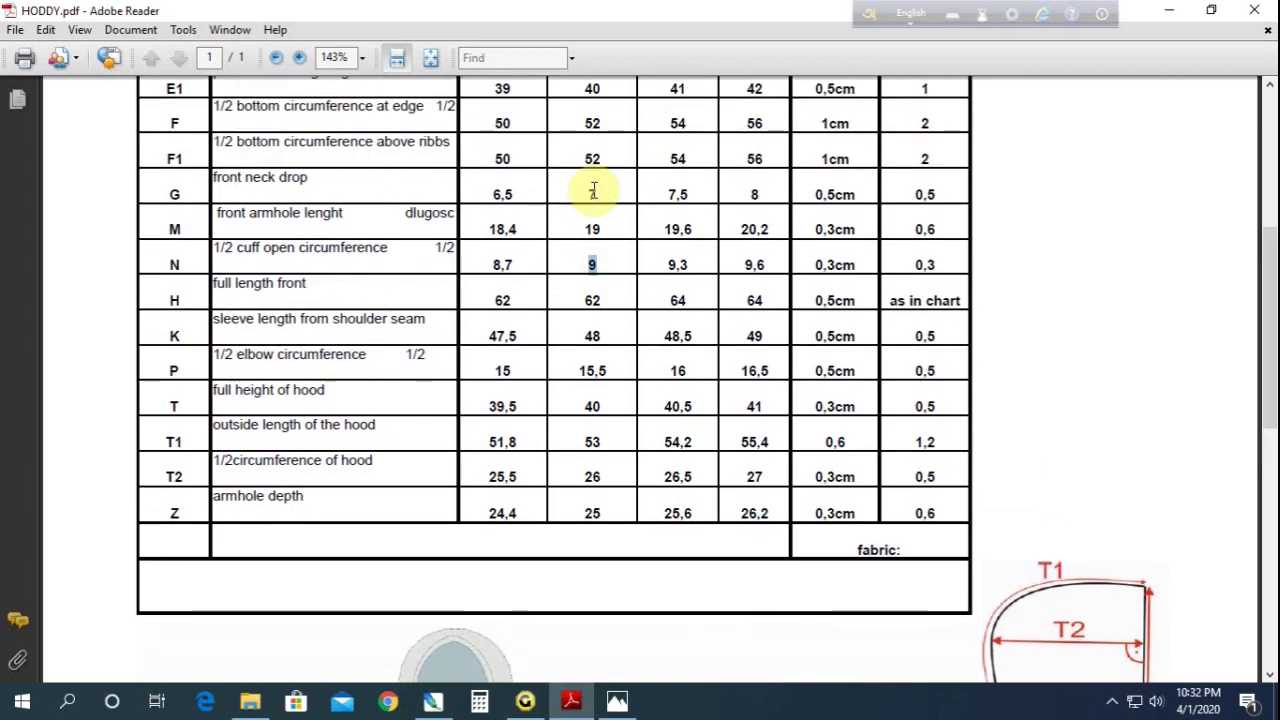
scroll(593, 190, up, 2)
scroll(594, 200, down, 10)
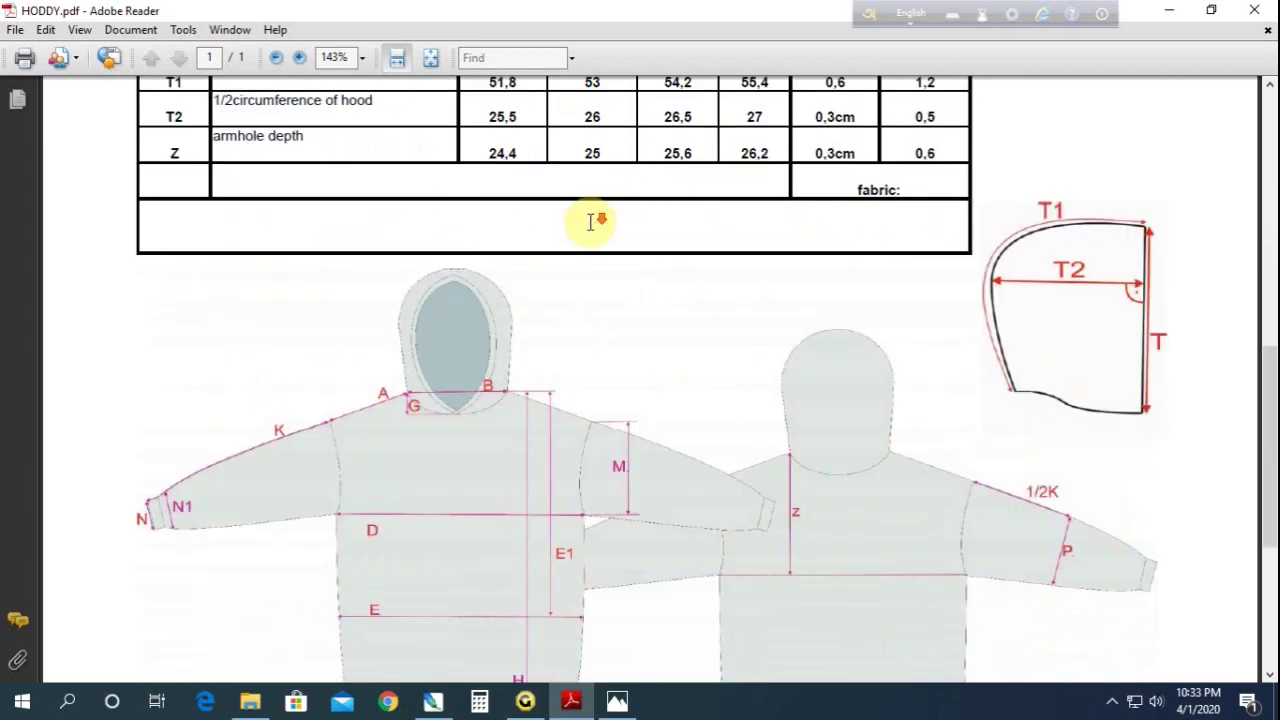
scroll(590, 231, up, 3)
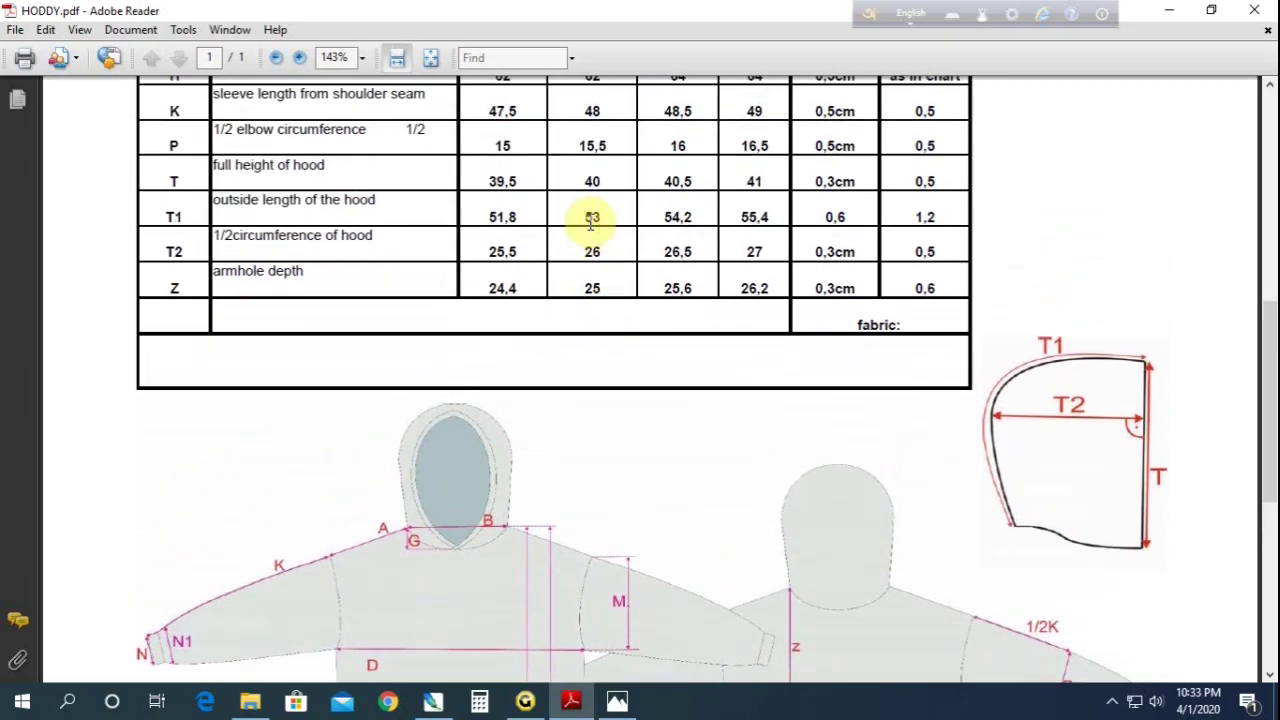
scroll(591, 222, up, 2)
scroll(591, 222, up, 2)
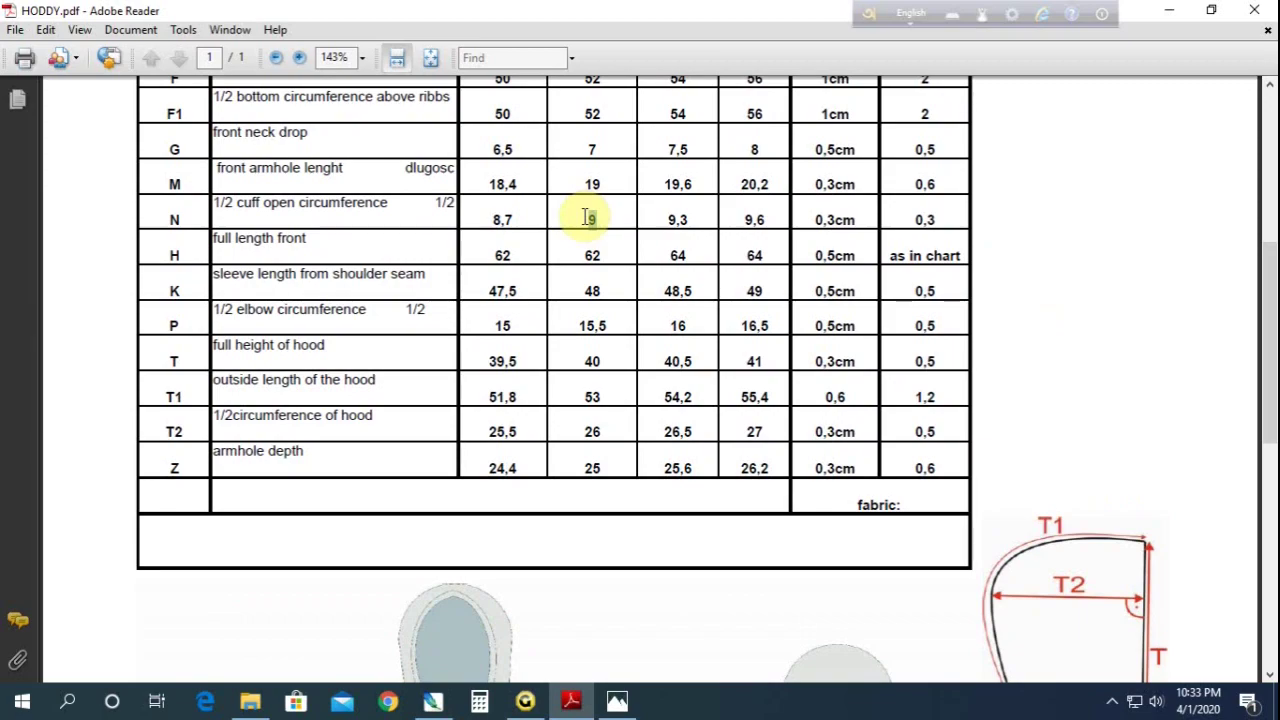
double_click(588, 218)
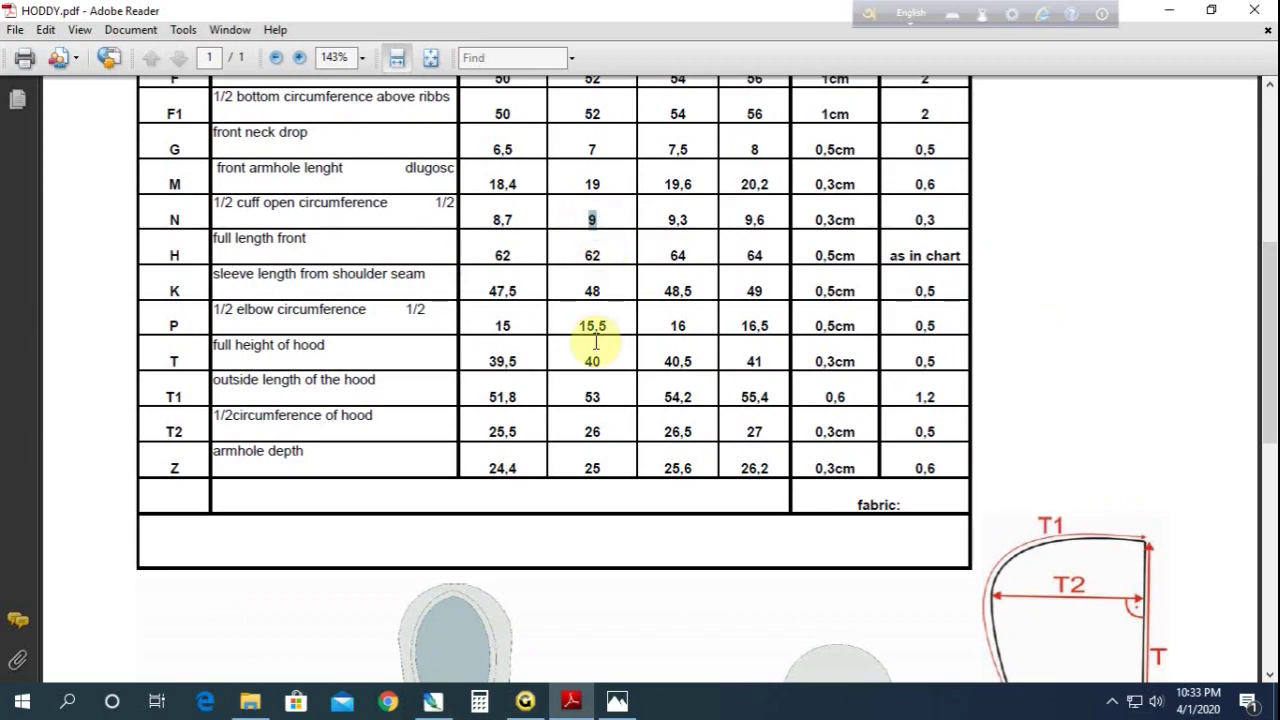
click(525, 700)
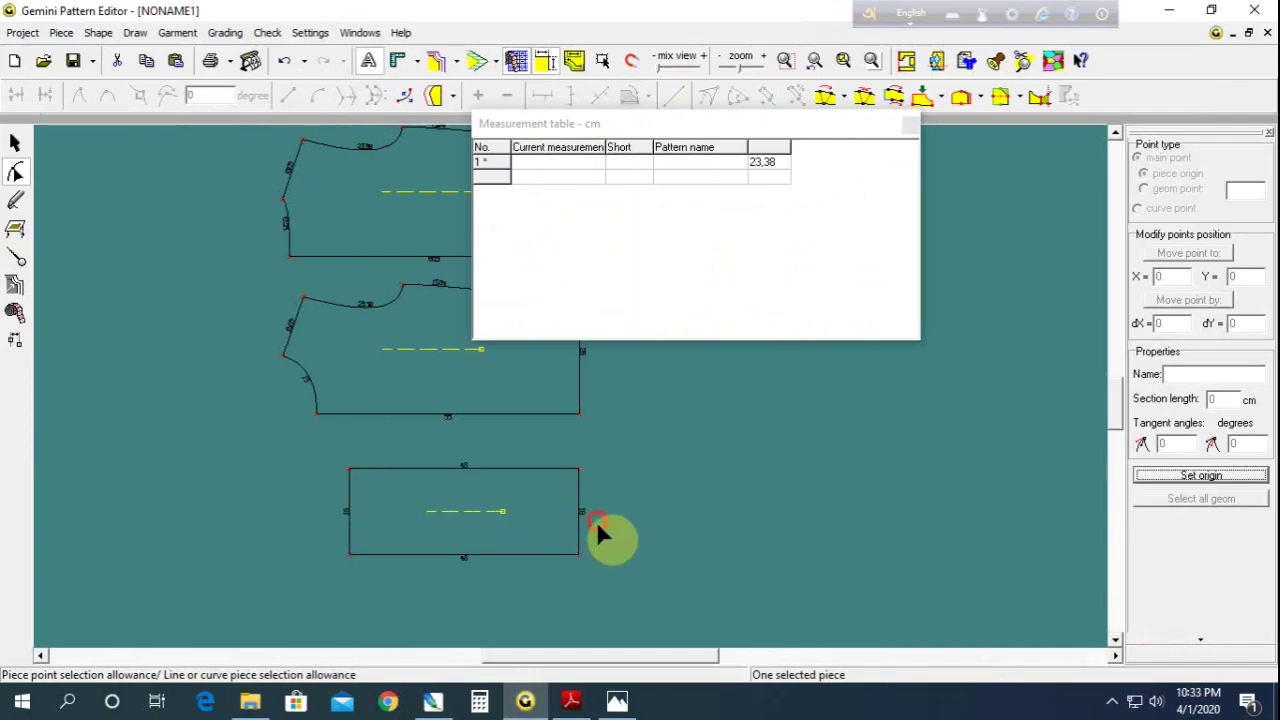
Add a point -12 cm from the bottom-right corner and delete the rectangle's top-left corner
click(578, 552)
click(765, 96)
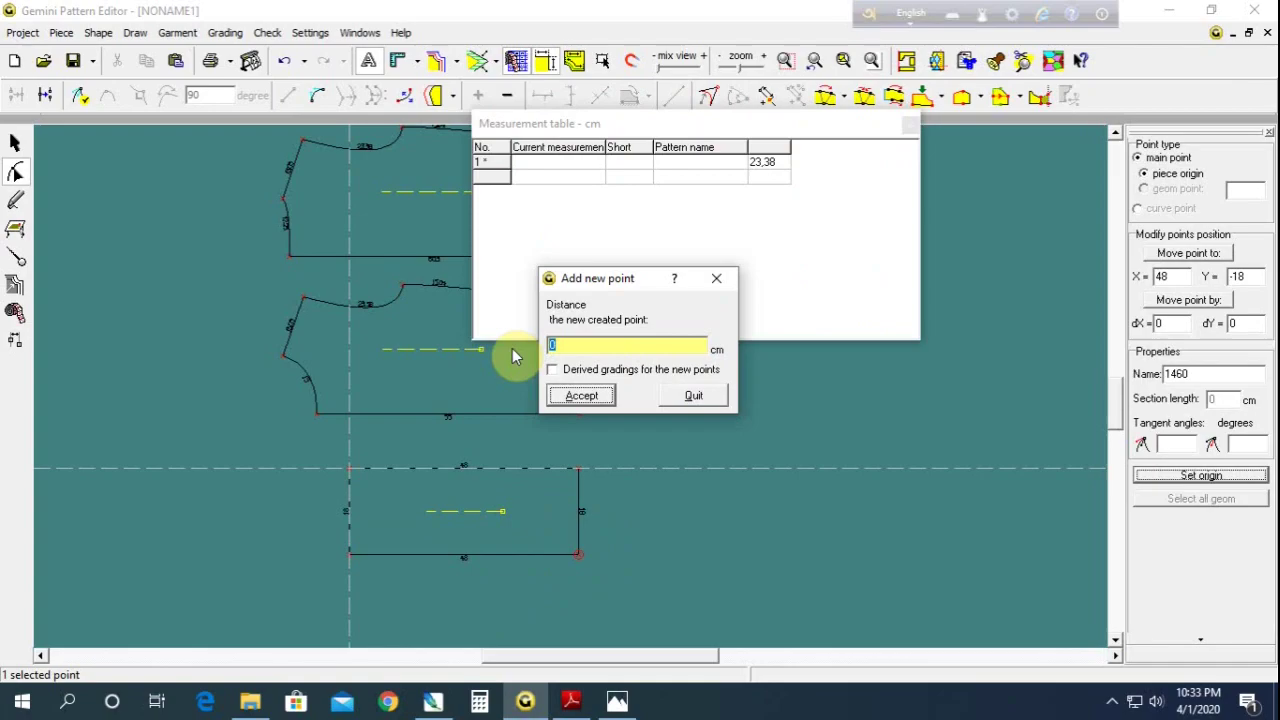
text(-12)
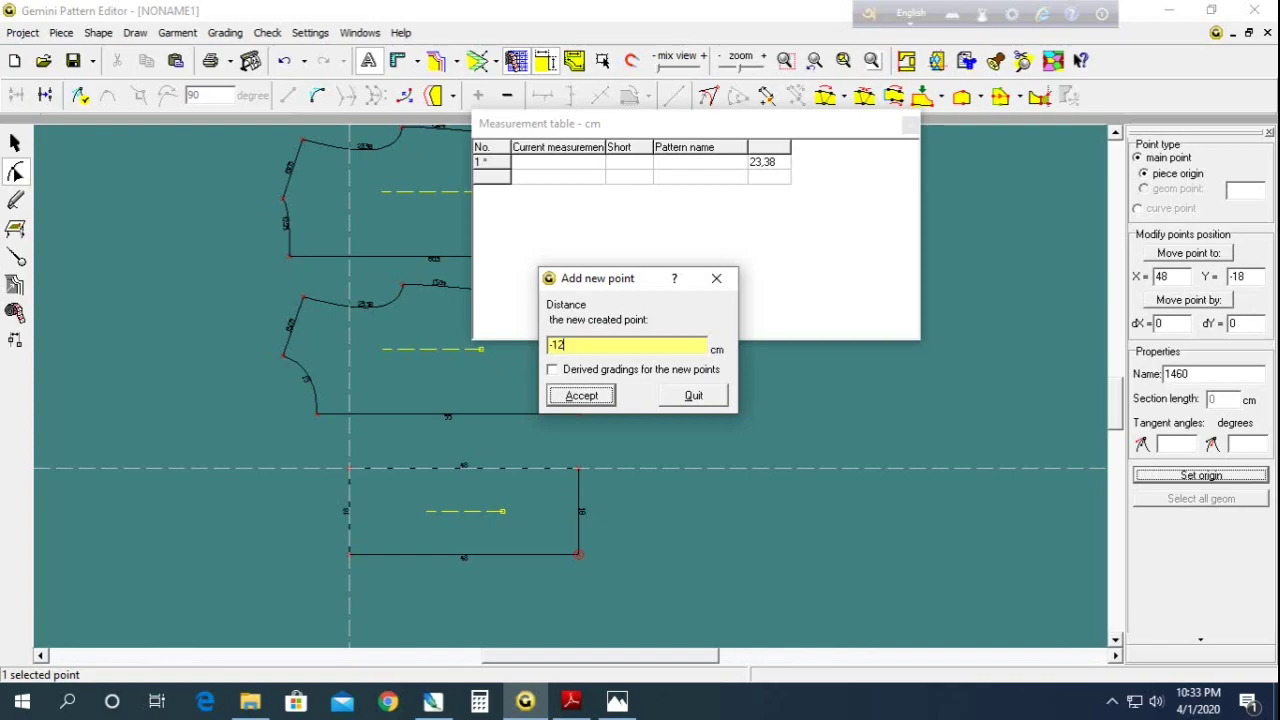
key(Return)
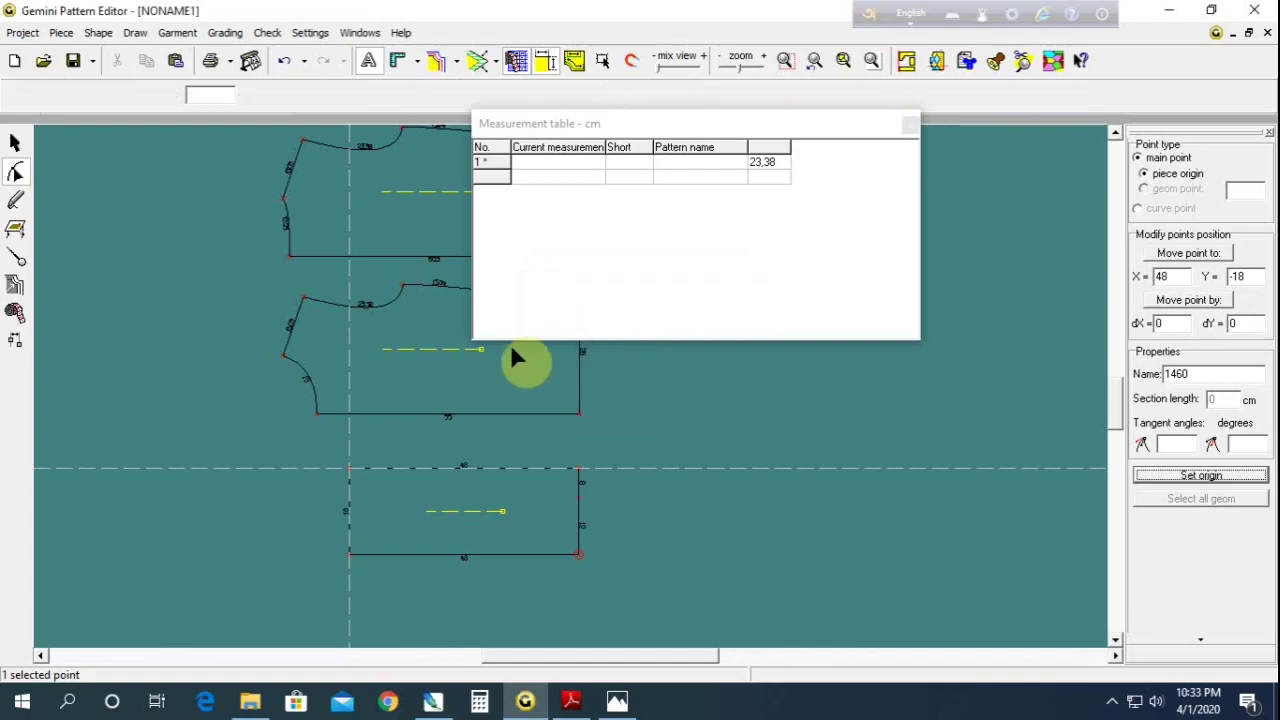
click(396, 468)
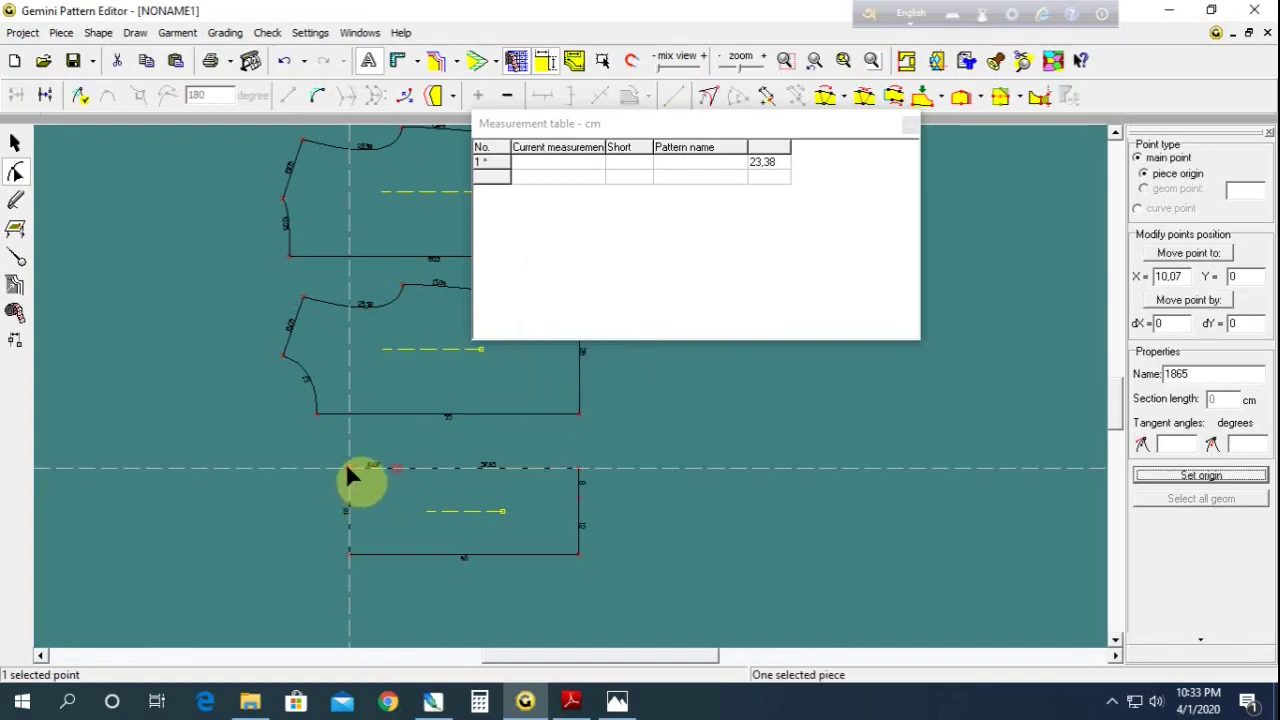
click(348, 467)
key(Delete)
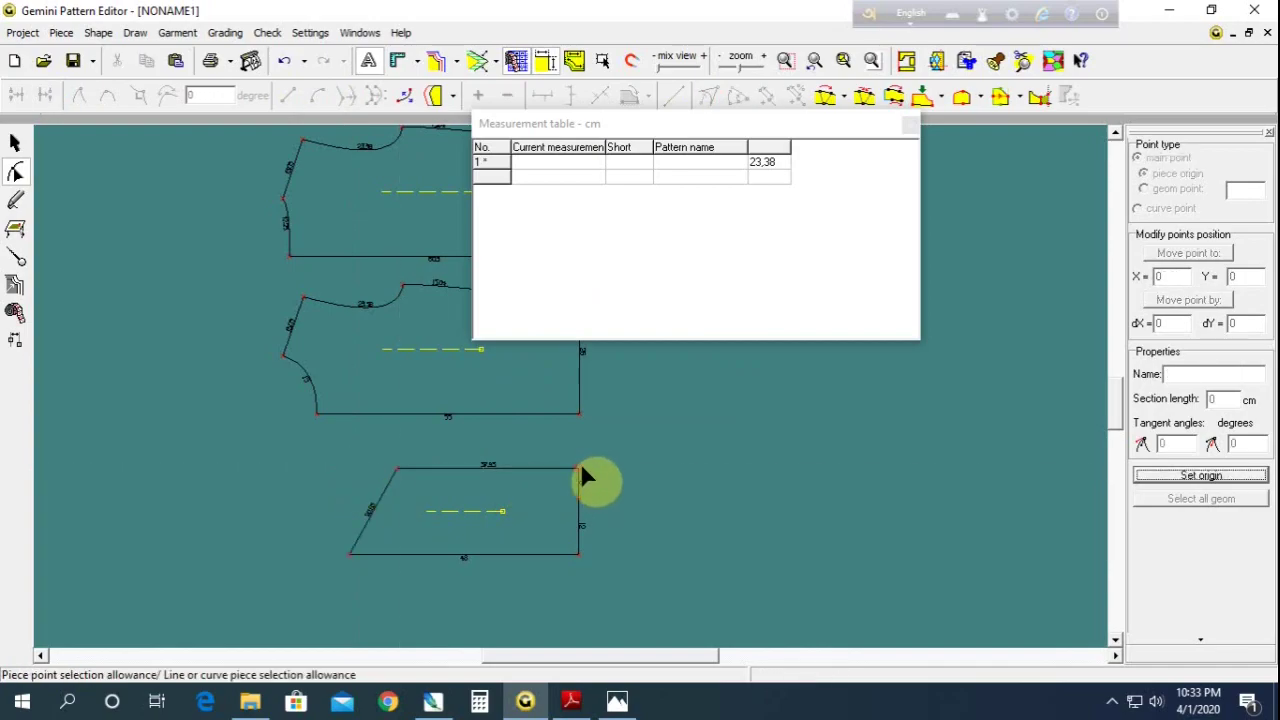
Check the diagram in the hoodie PDF and come back to the pattern editor
click(571, 700)
scroll(880, 600, down, 5)
scroll(1006, 574, down, 5)
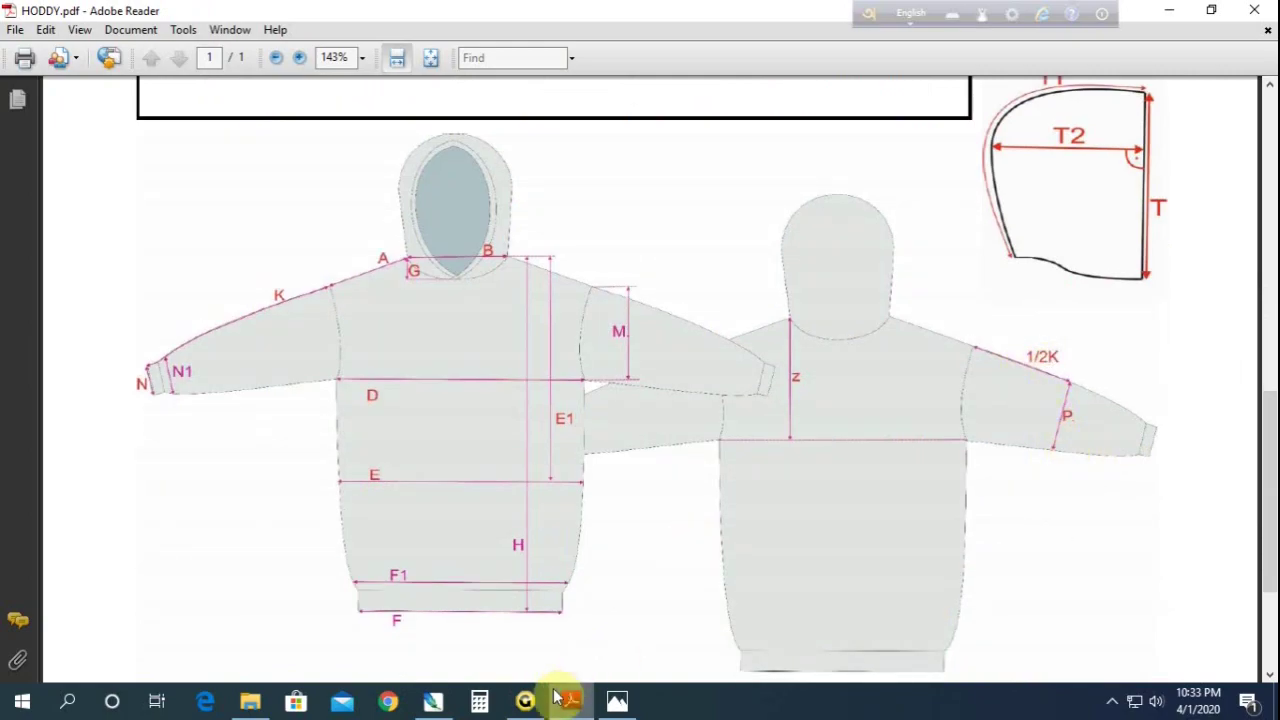
click(525, 702)
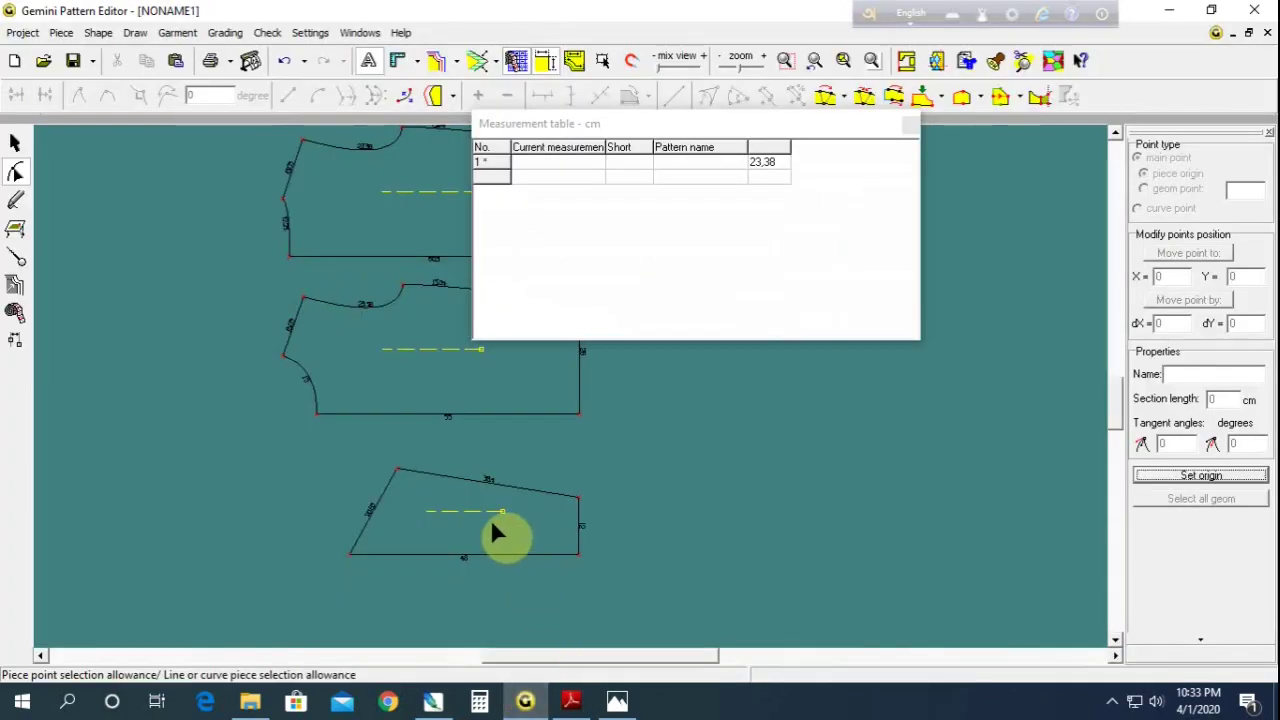
Divide the bottom edge into 2 segments and make its midpoint the piece origin
click(476, 553)
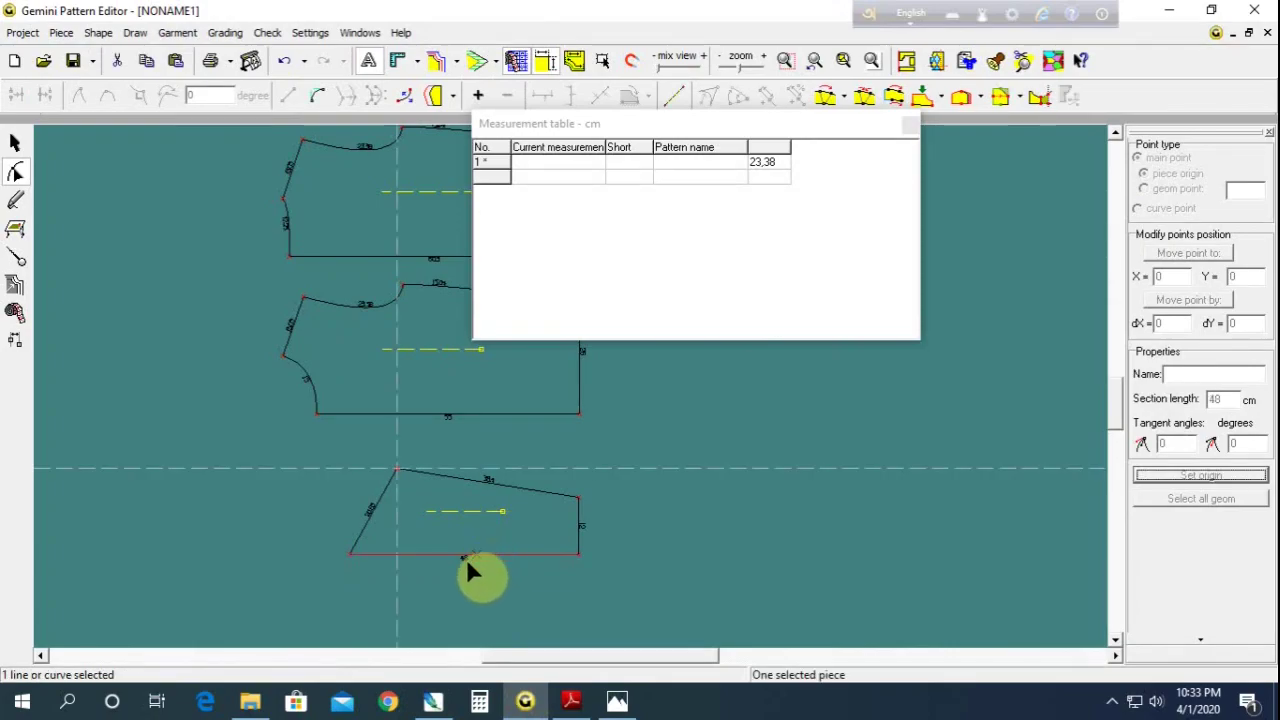
click(668, 98)
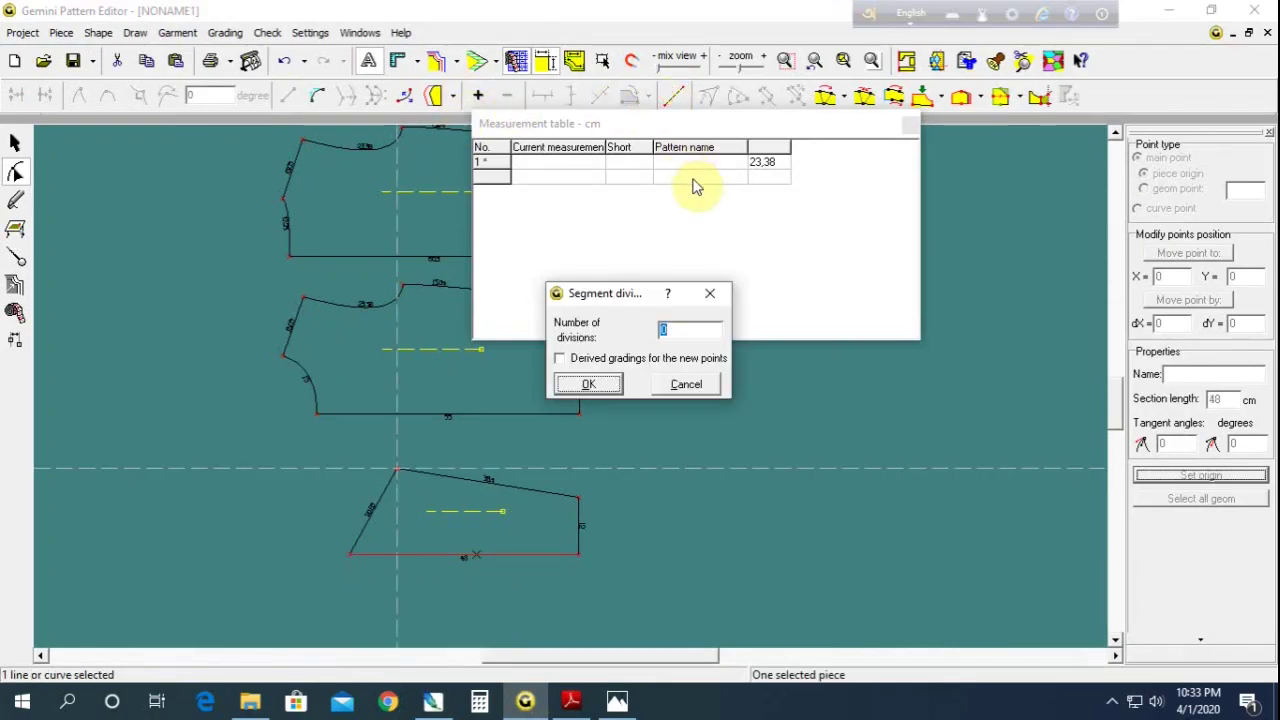
text(2)
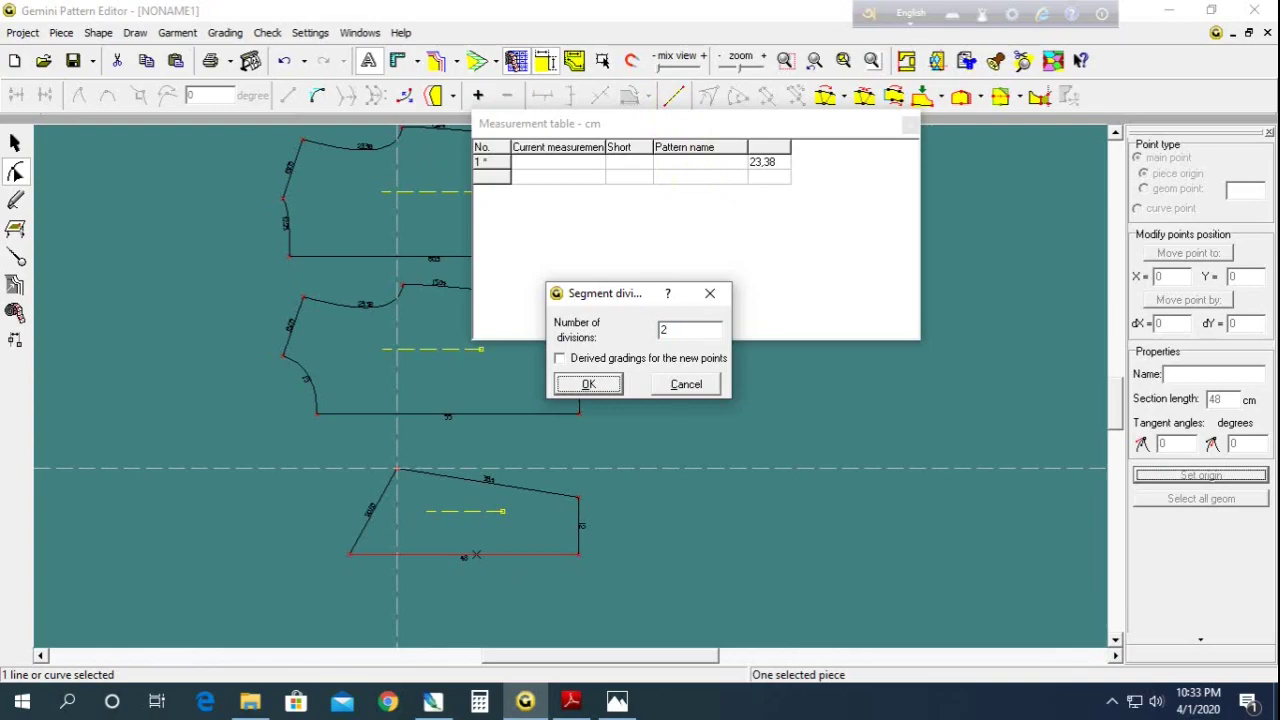
key(Return)
drag(427, 539, 490, 590)
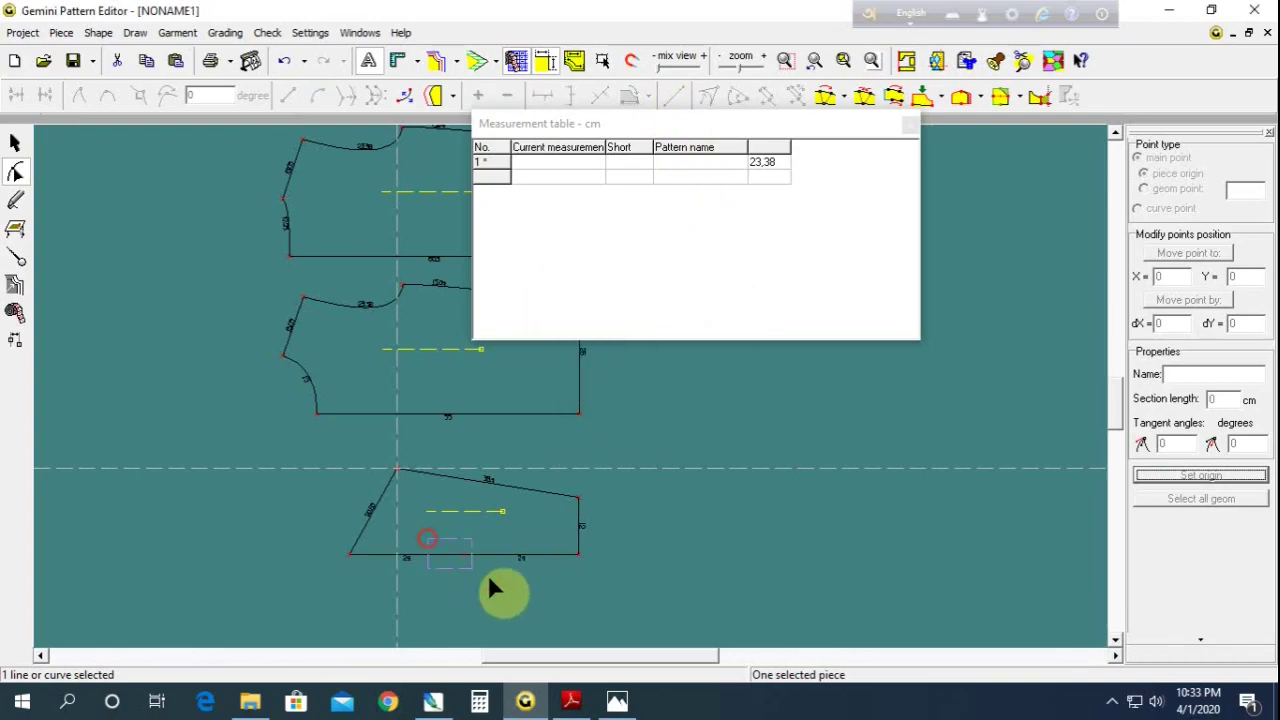
click(1201, 475)
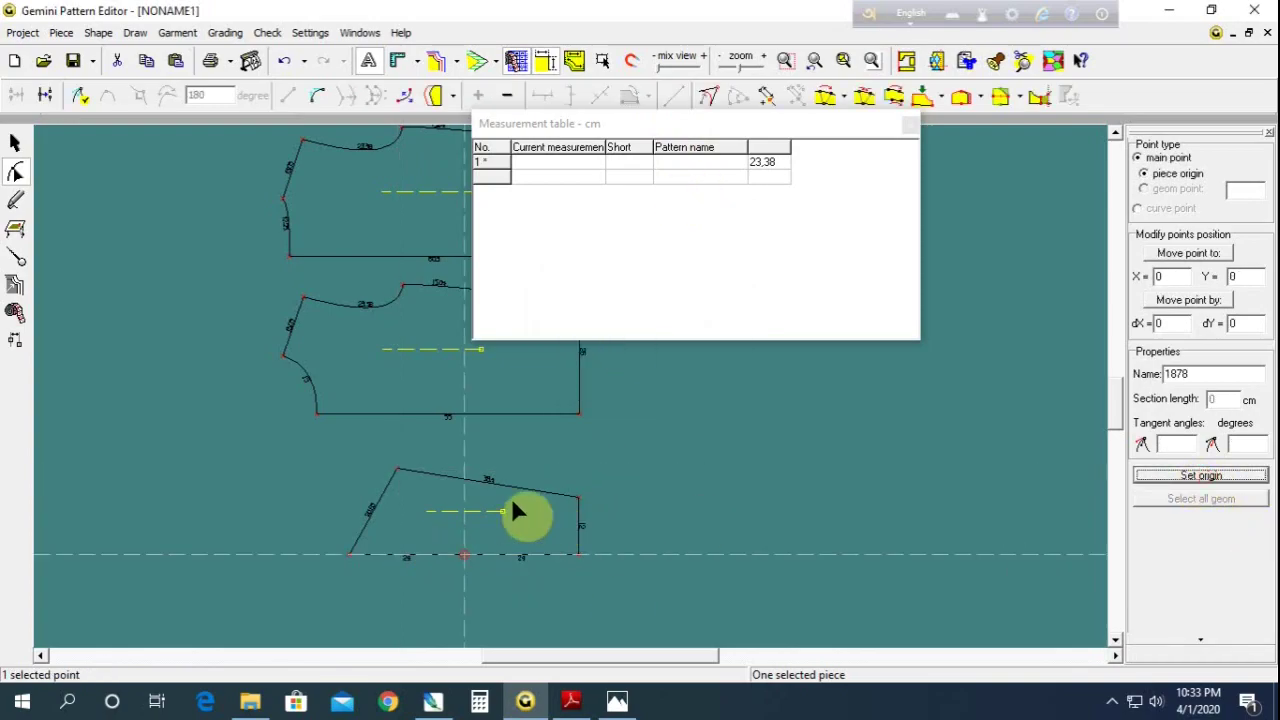
Add a point on the top edge above the midpoint and set its height to 15,5 cm
click(463, 477)
click(463, 477)
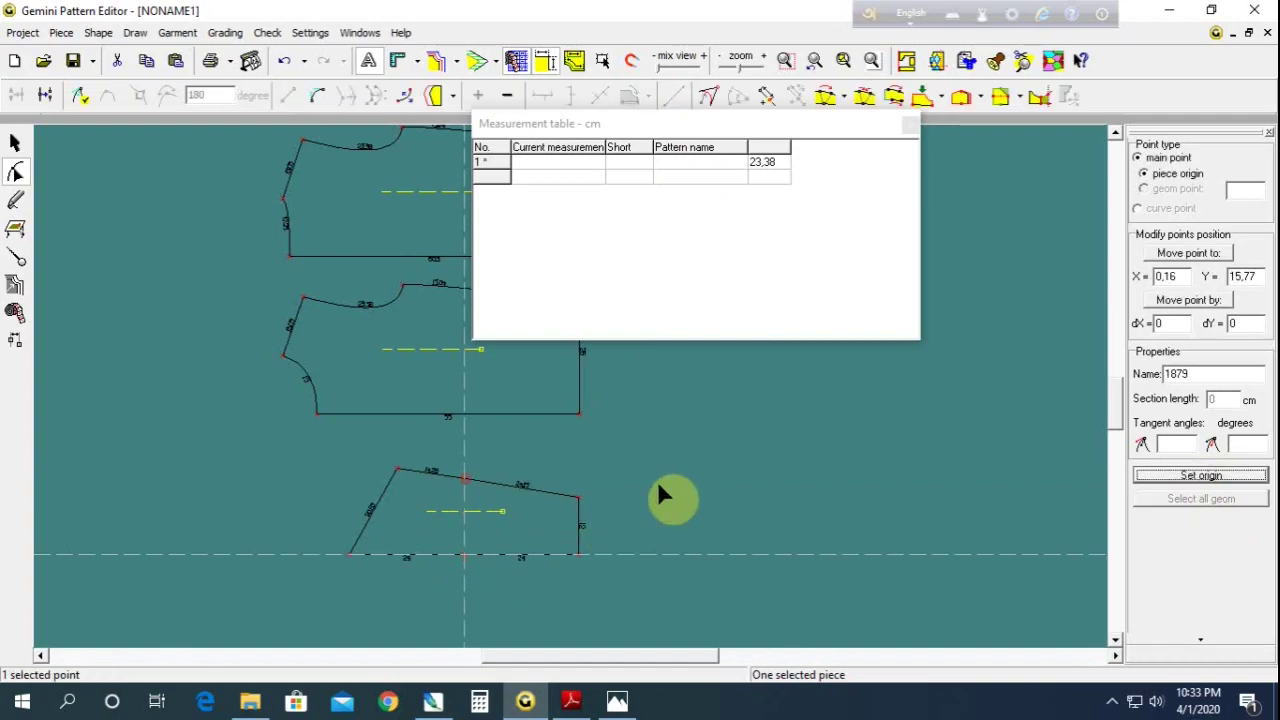
click(440, 484)
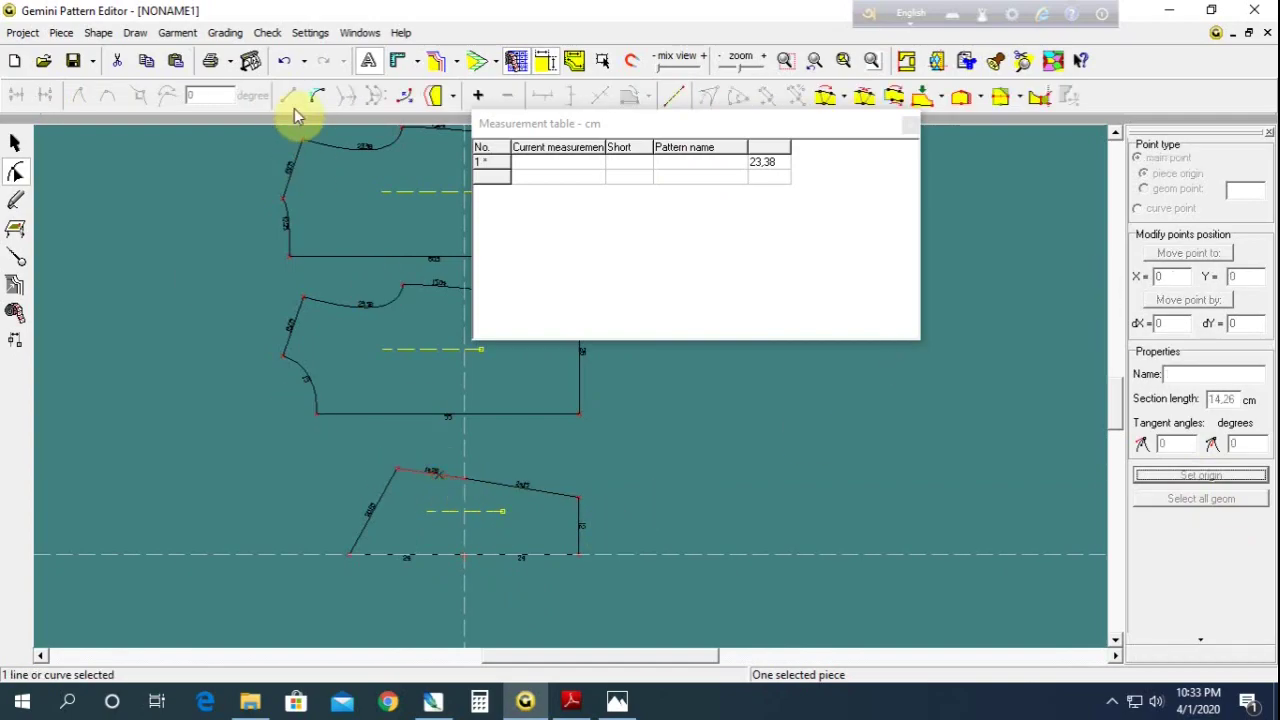
click(495, 478)
key(Escape)
click(493, 478)
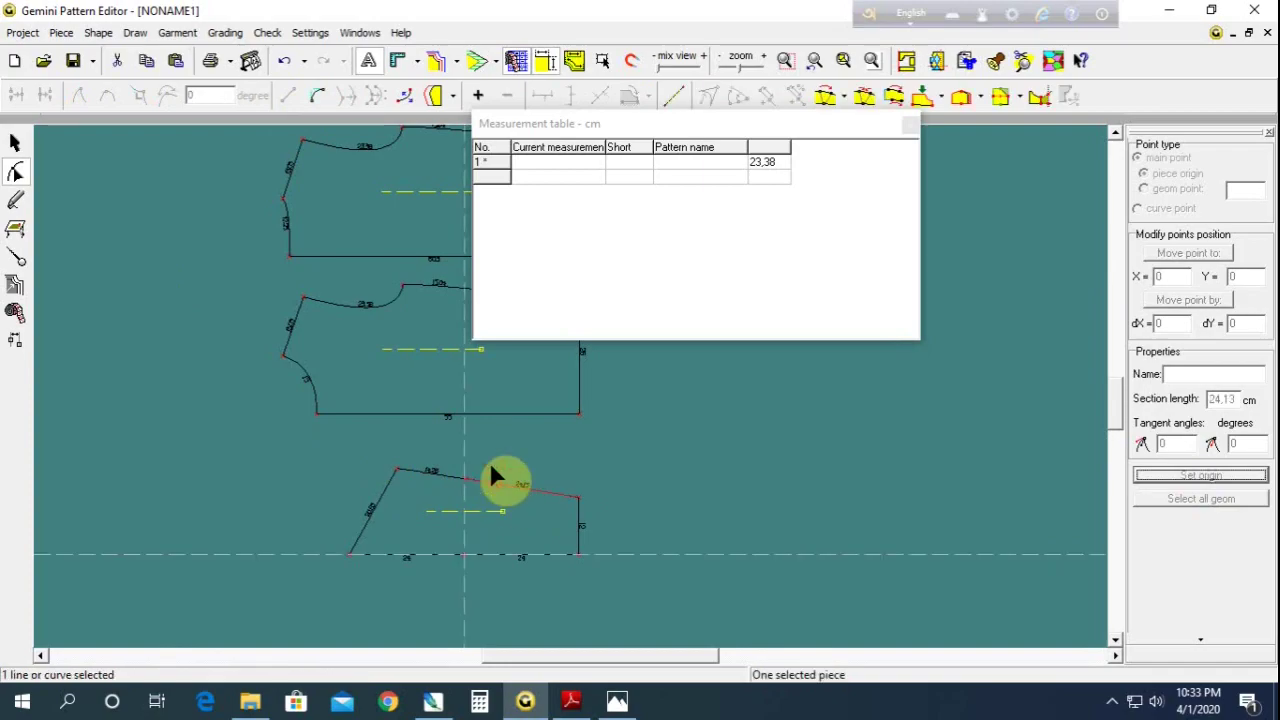
click(488, 538)
click(457, 468)
click(463, 477)
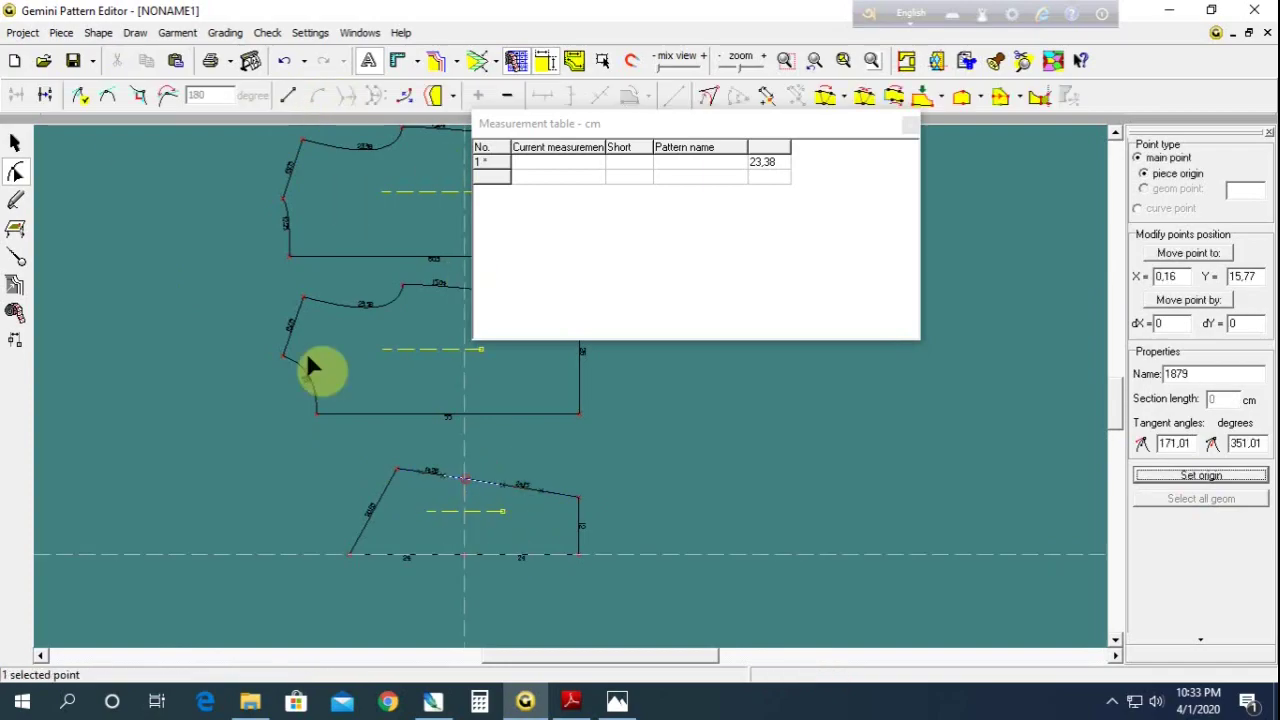
double_click(1241, 277)
text(15)
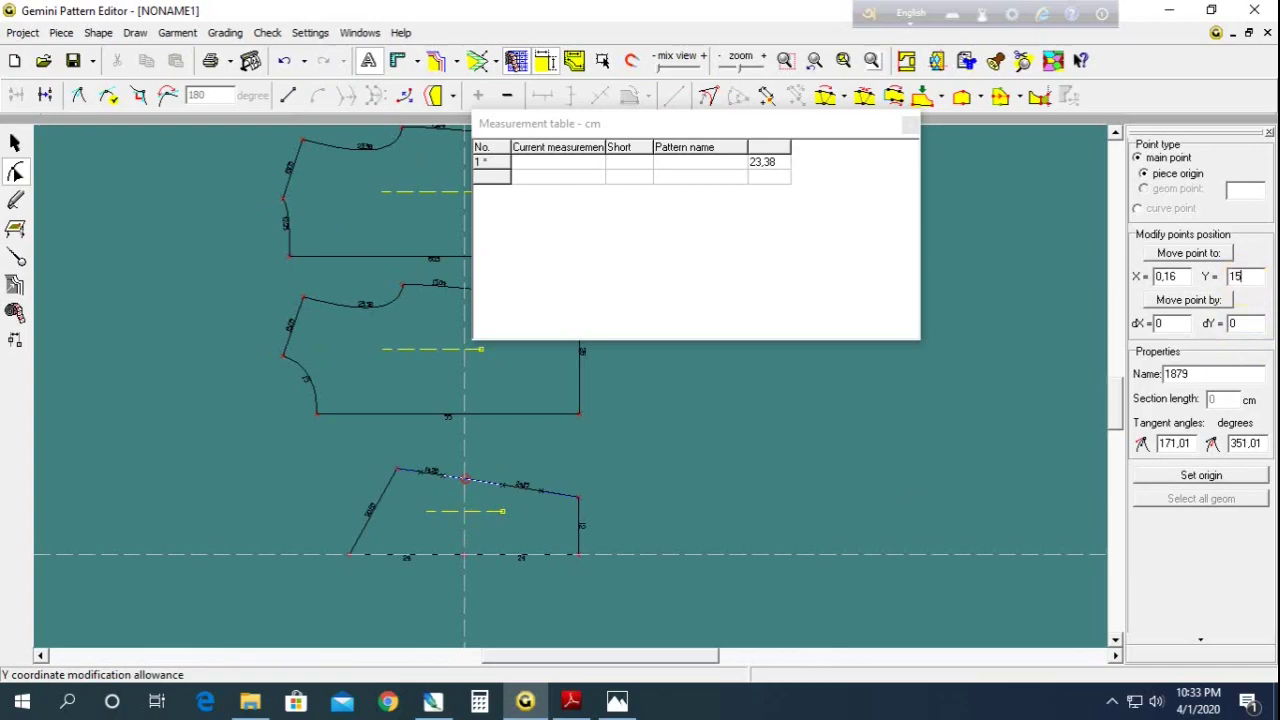
key(Return)
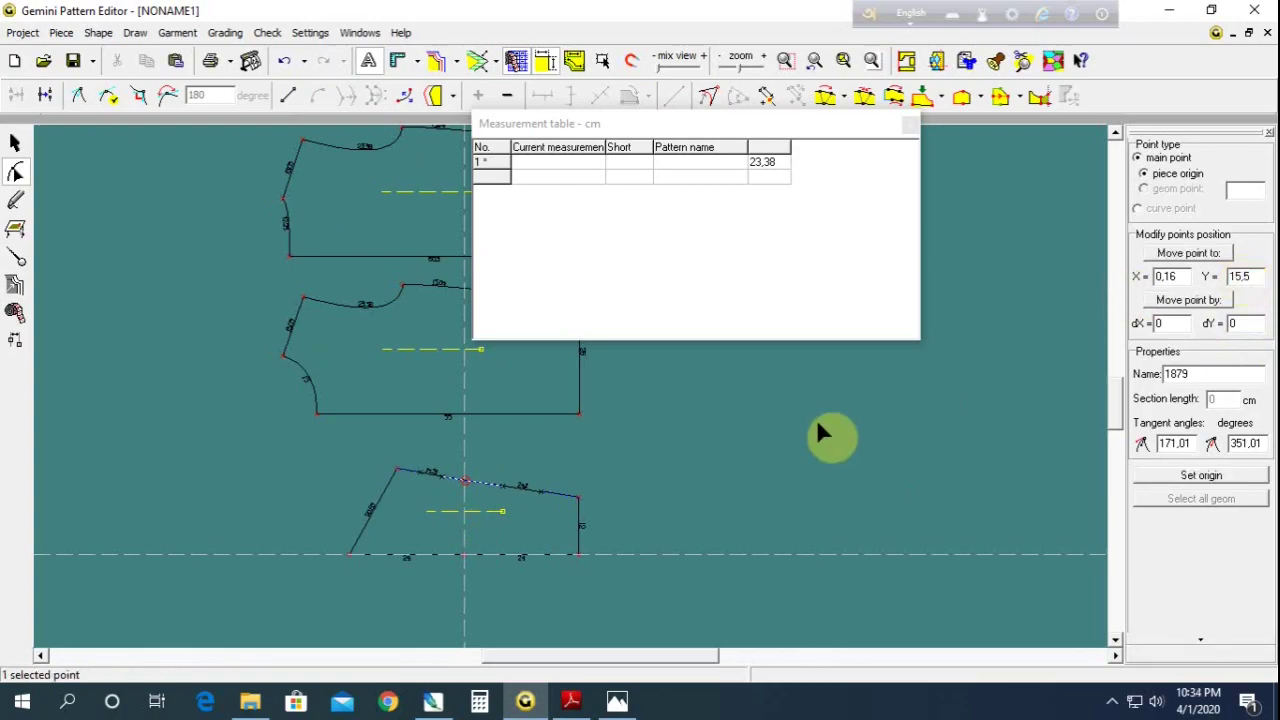
click(823, 434)
Lower the top-right corner so the right side measures 11,5 cm
scroll(371, 549, up, 2)
scroll(660, 450, up, 1)
scroll(693, 361, up, 2)
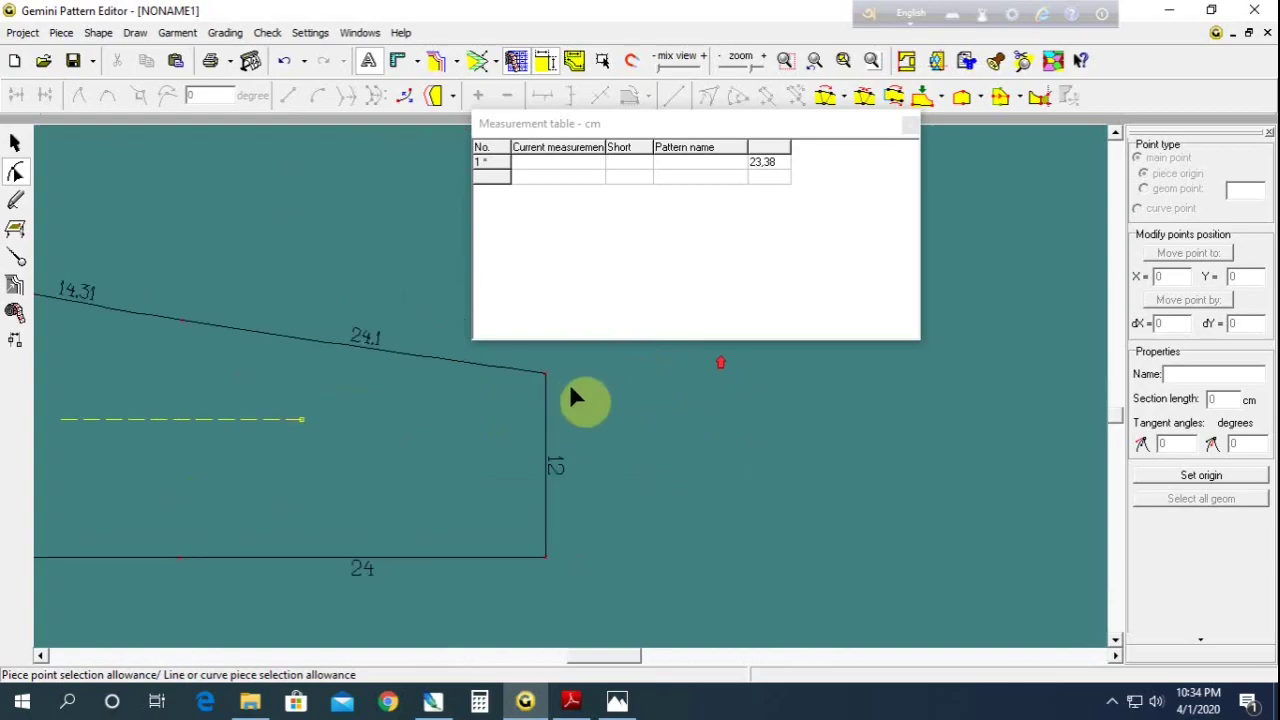
scroll(569, 383, down, 2)
click(543, 375)
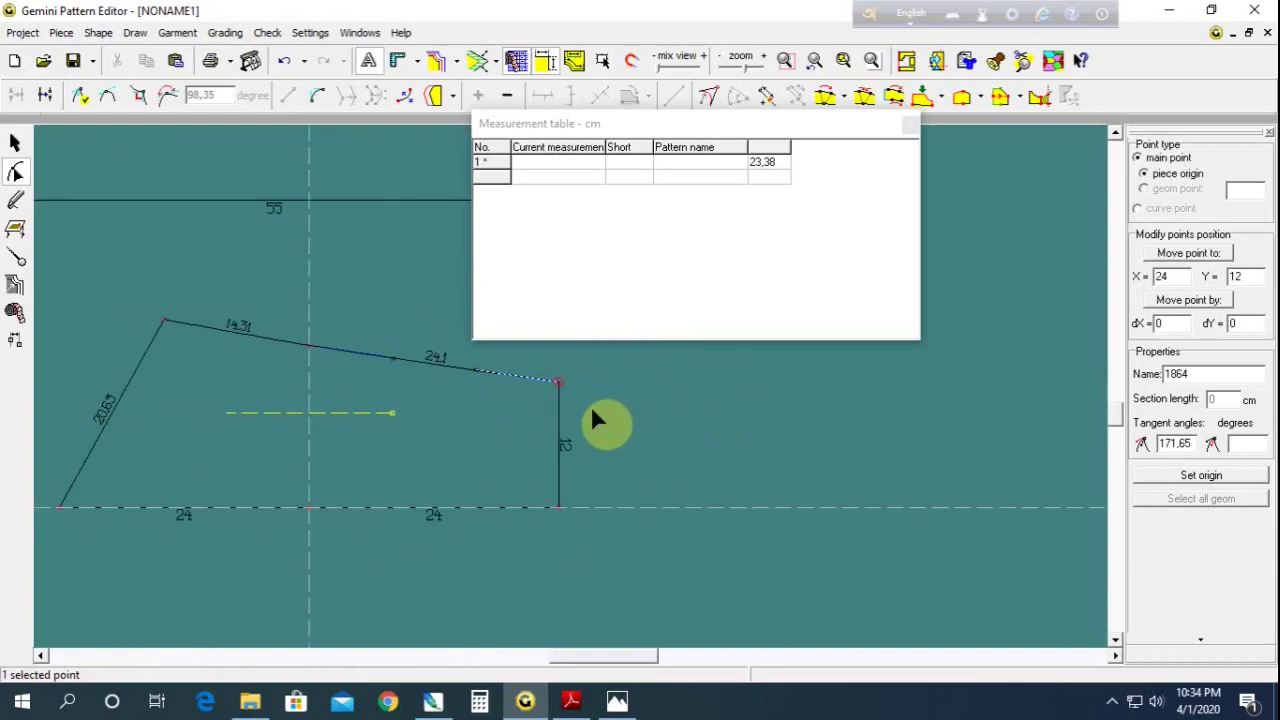
key(Down)
key(Down)
key(Down)
key(Down)
key(Down)
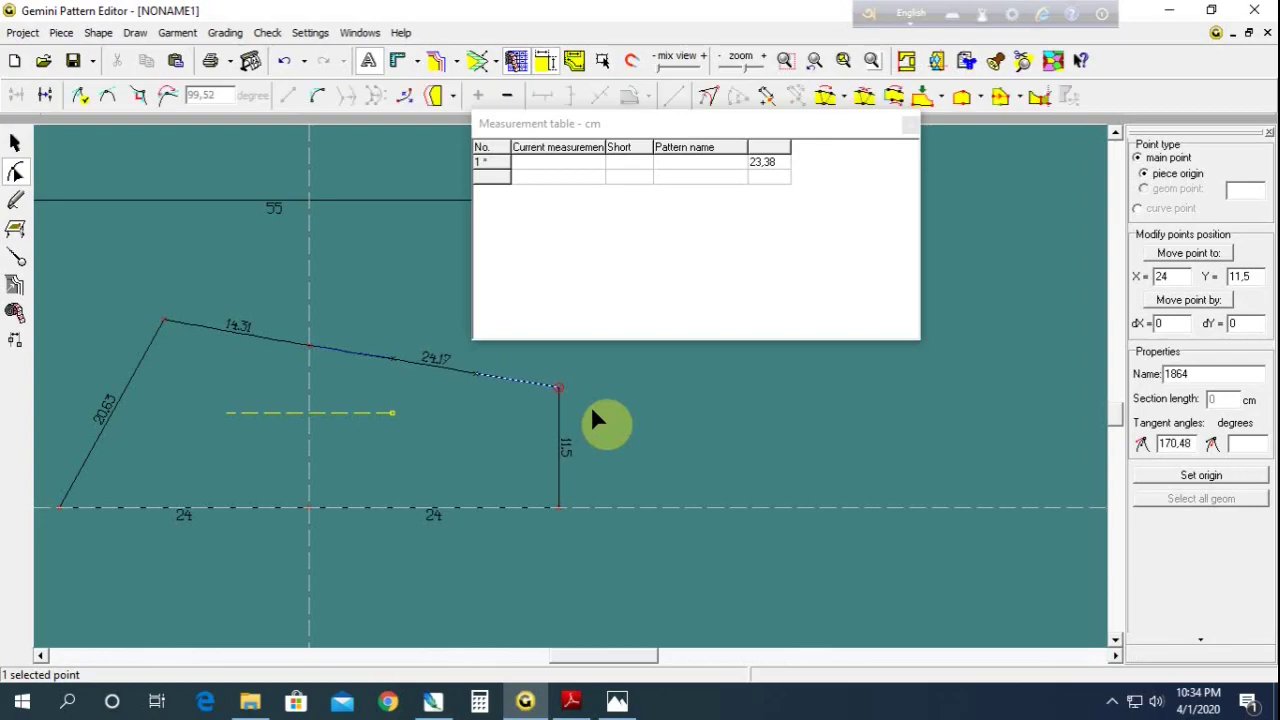
click(592, 412)
scroll(430, 415, down, 1)
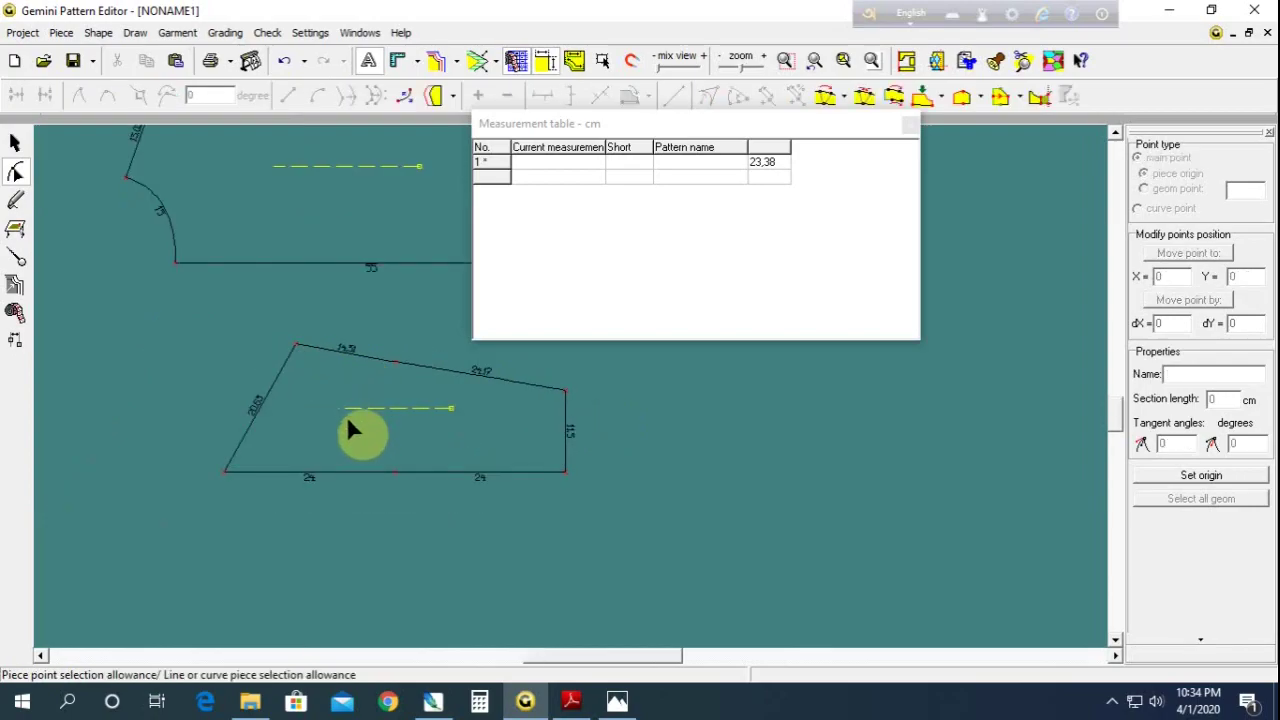
Bend the sleeve's left edge into an armhole curve by dragging the corner's tangent
click(255, 401)
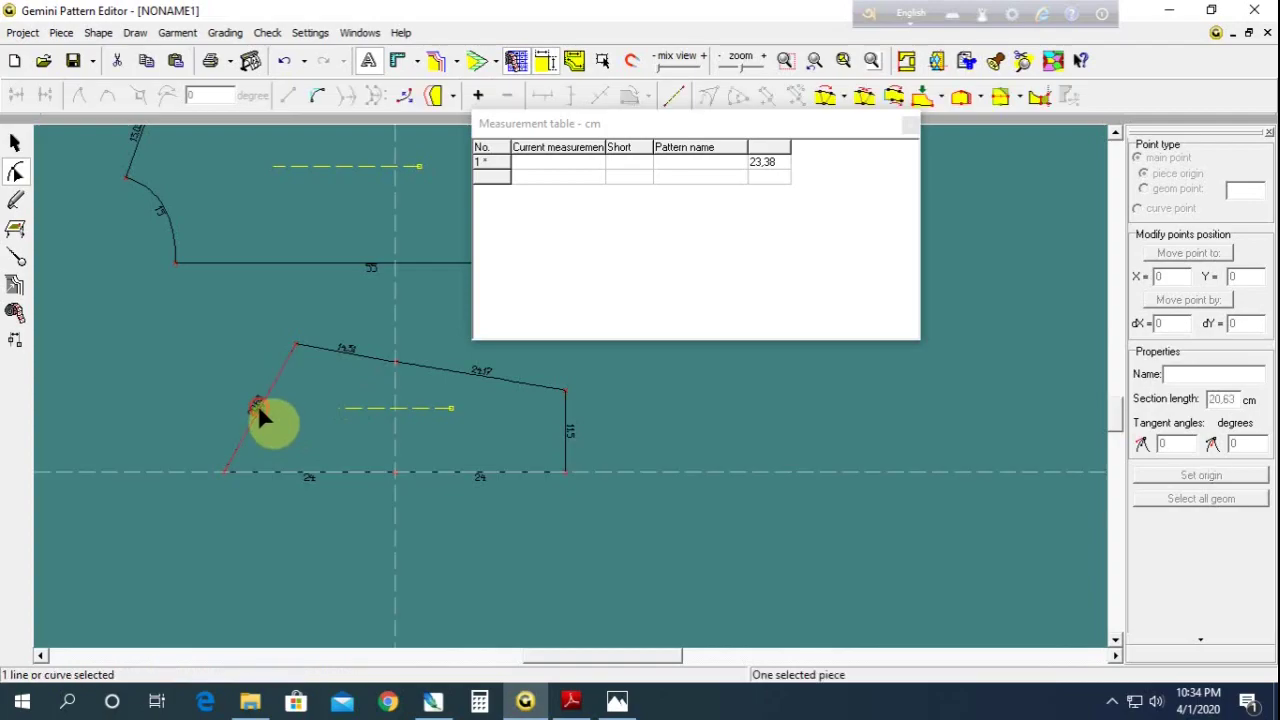
click(308, 94)
click(224, 471)
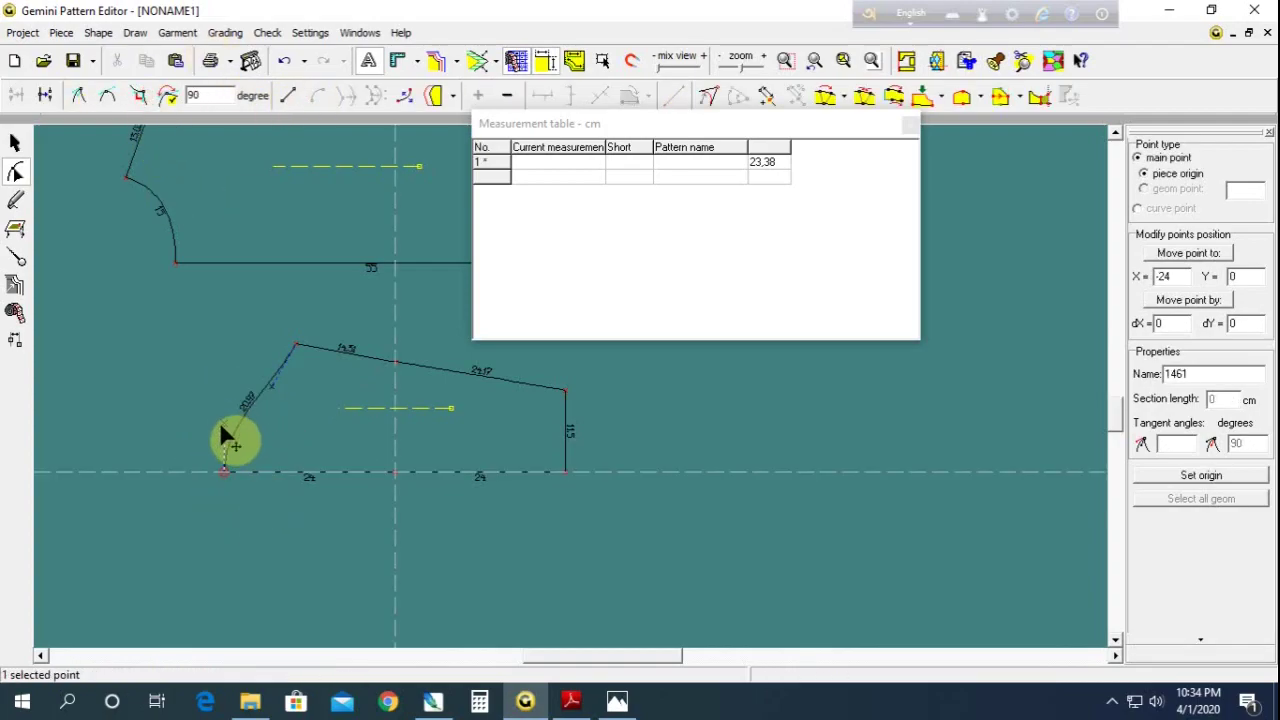
drag(229, 437, 275, 412)
Ease the armhole's top corner point slightly right and up with the arrow keys
click(285, 398)
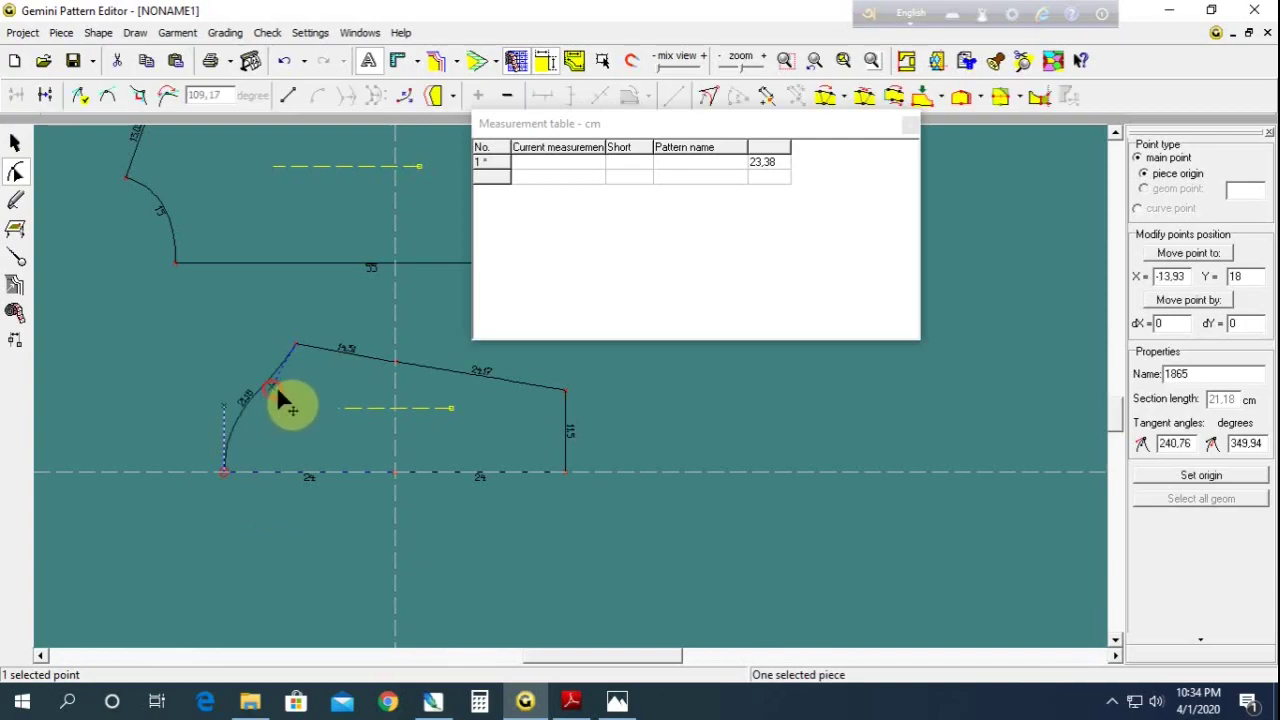
click(310, 350)
click(310, 352)
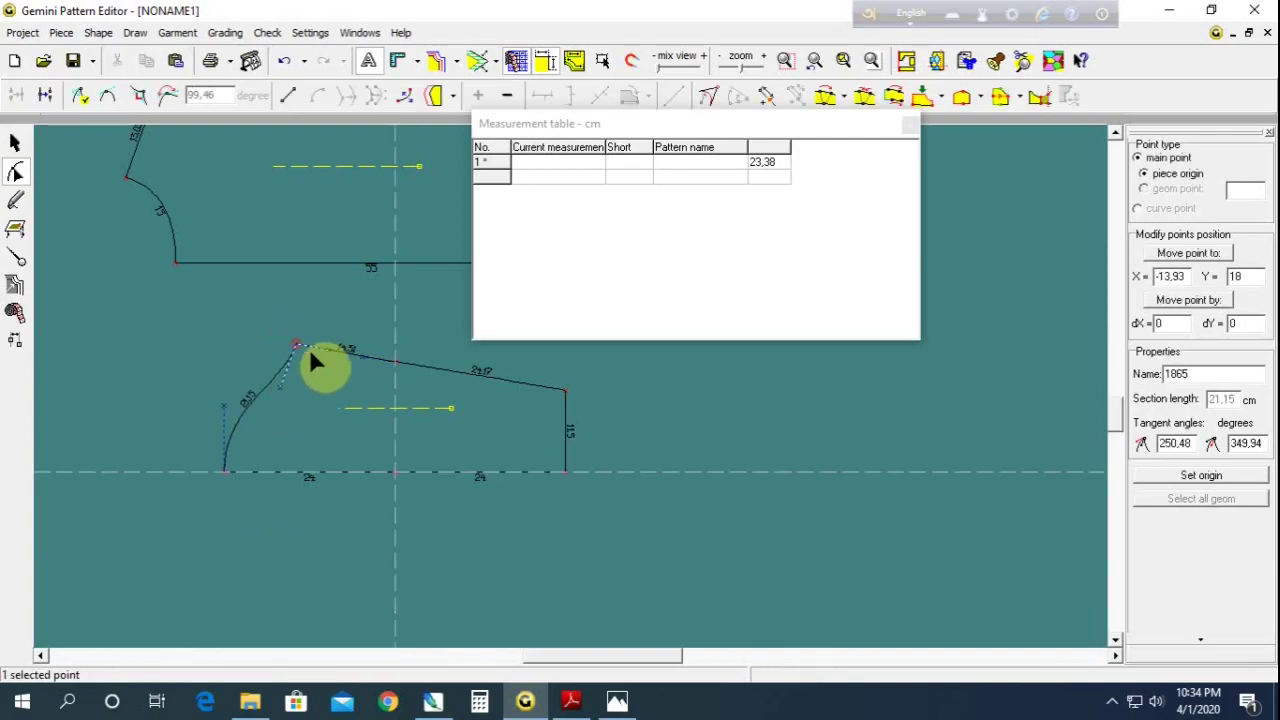
key(Right)
key(Right)
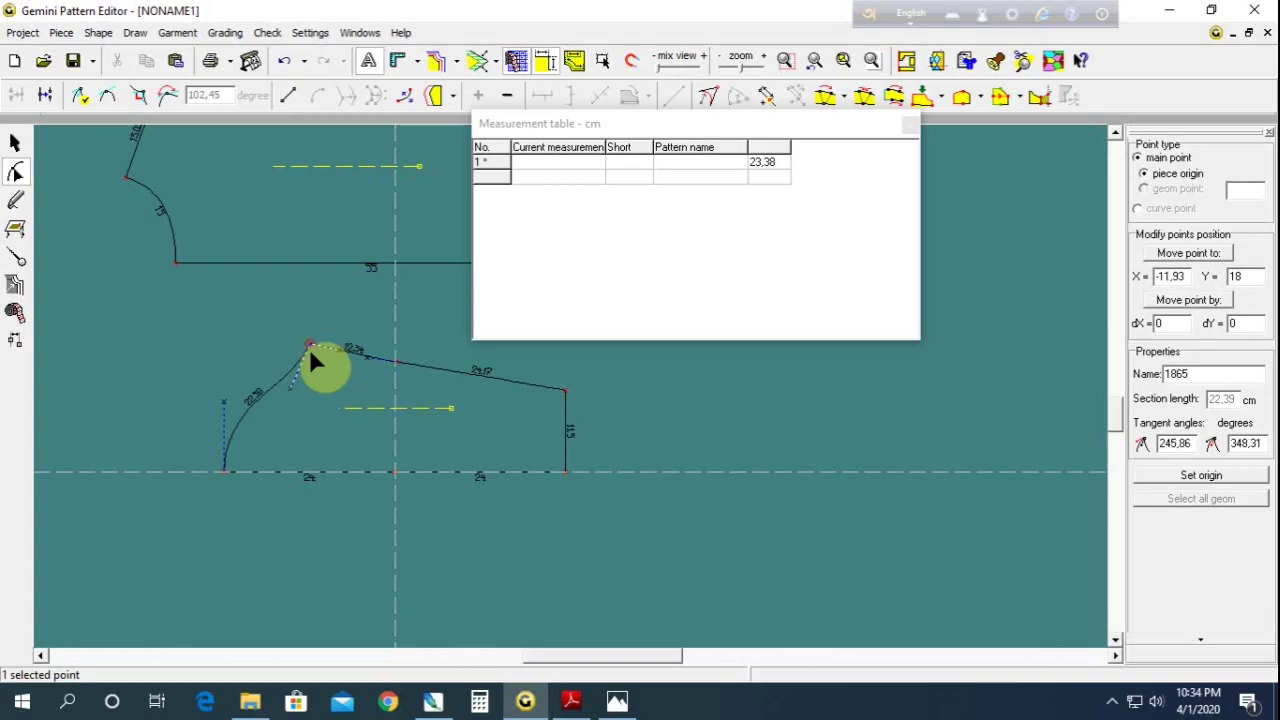
key(Right)
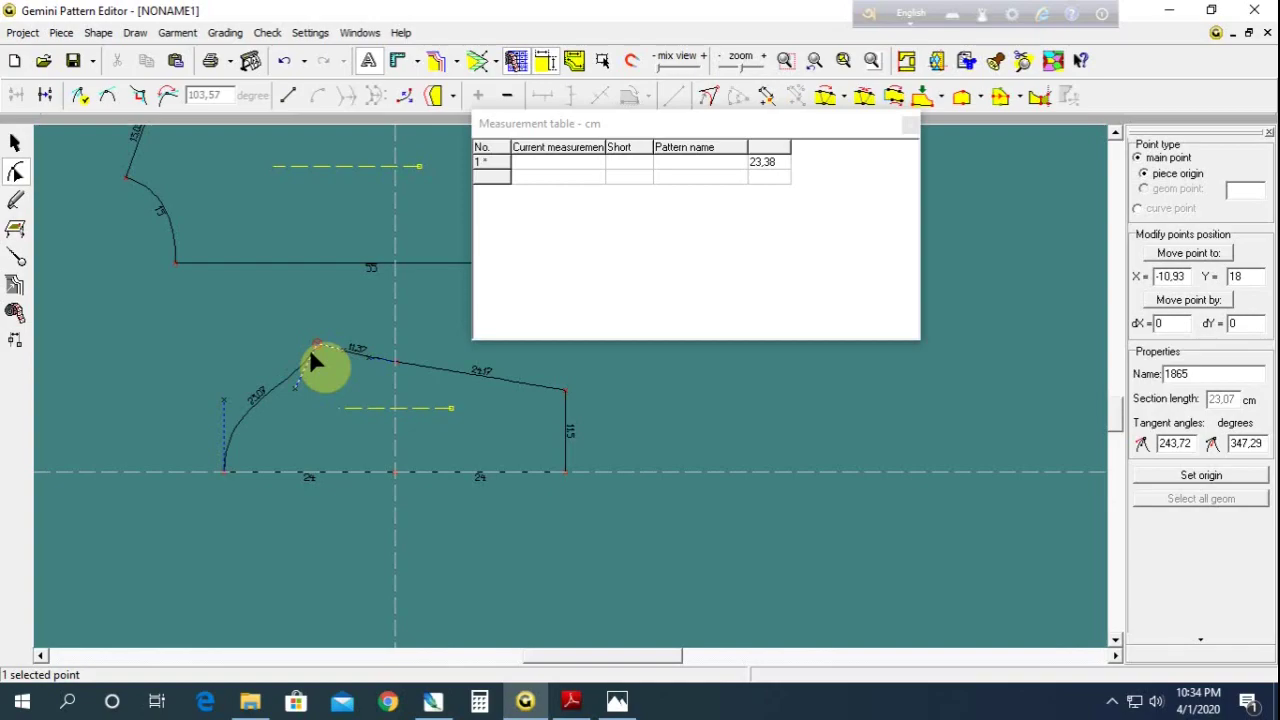
key(ctrl+Right)
scroll(400, 420, up, 2)
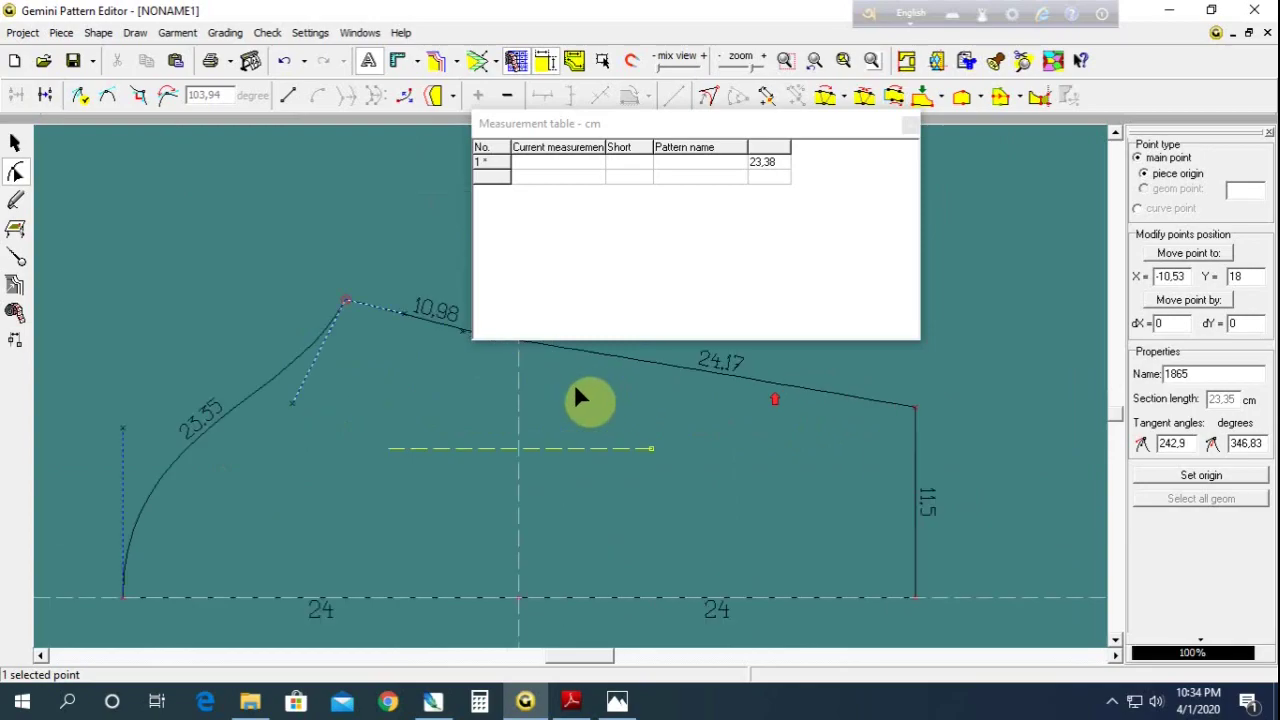
scroll(590, 390, up, 1)
scroll(670, 385, down, 1)
scroll(560, 380, up, 1)
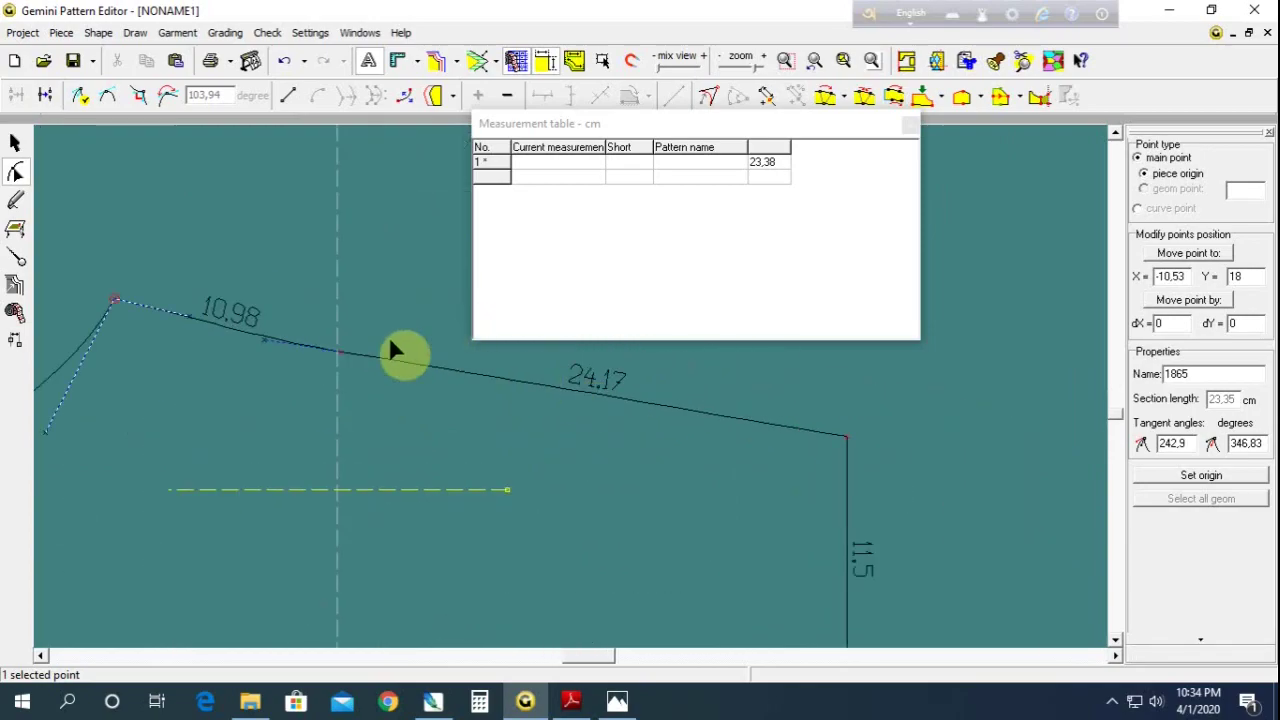
drag(371, 338, 312, 379)
click(509, 377)
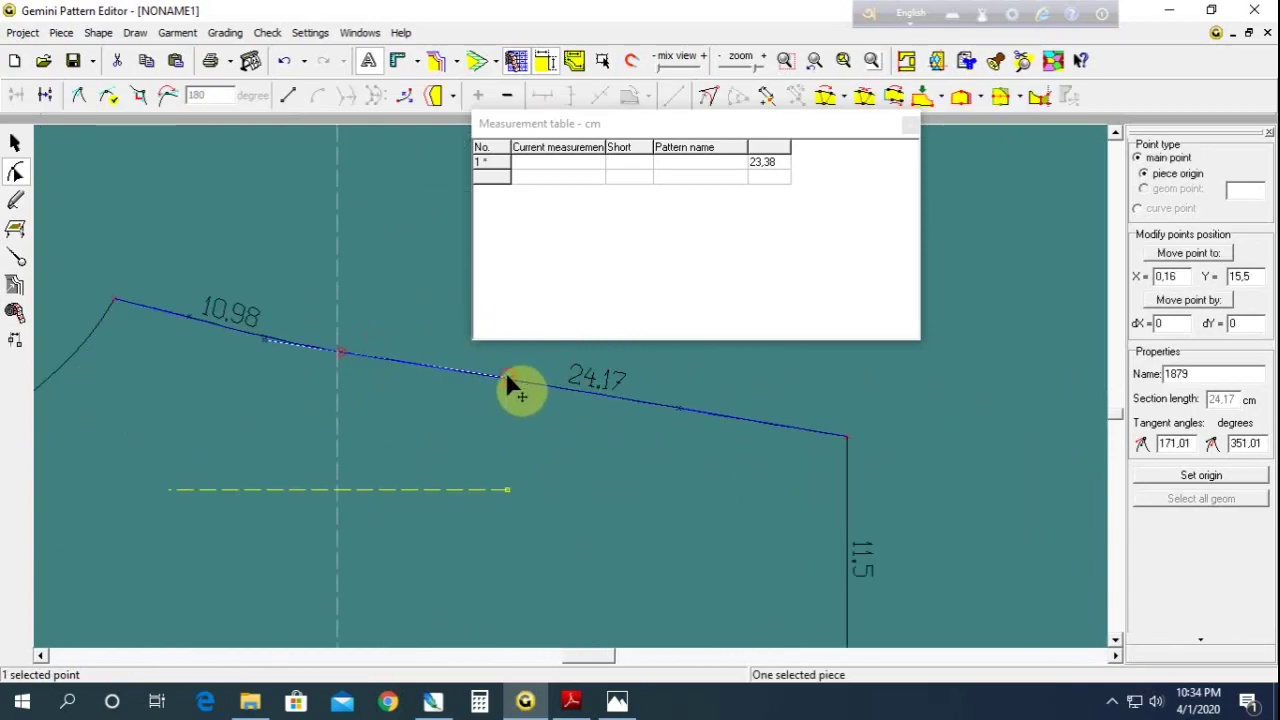
scroll(450, 370, down, 2)
scroll(450, 425, down, 1)
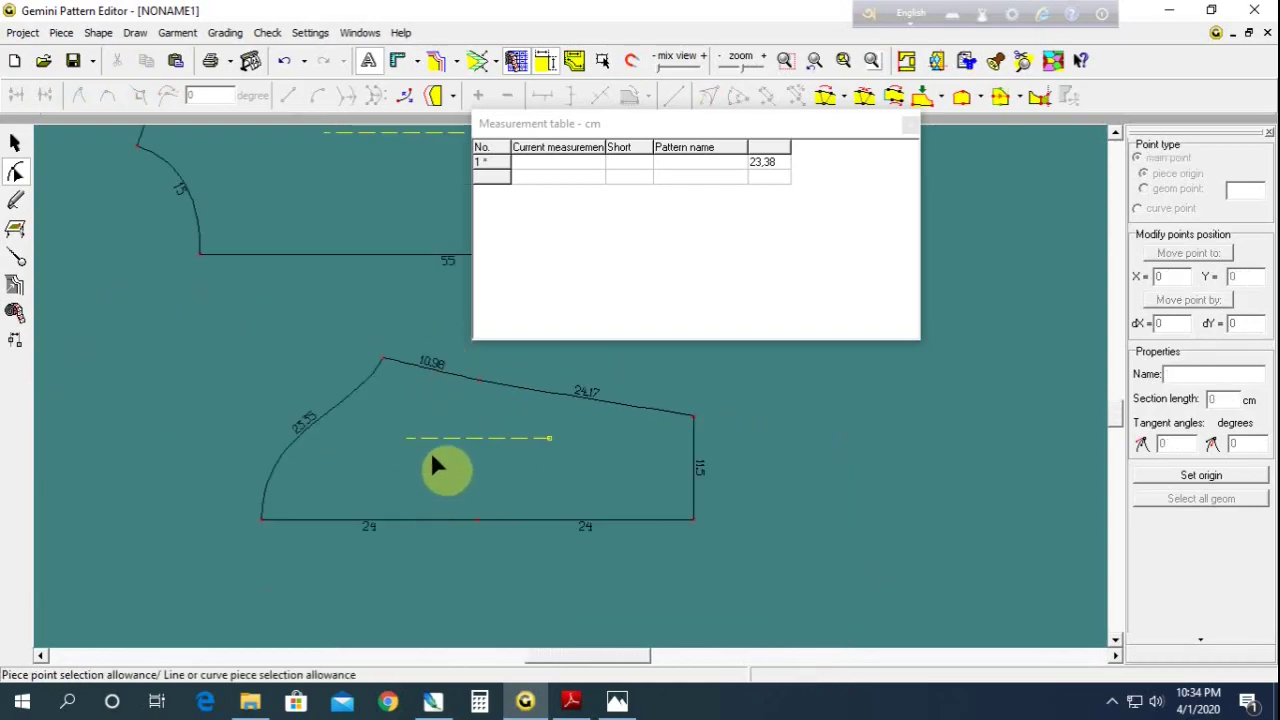
scroll(450, 440, up, 1)
scroll(570, 383, down, 1)
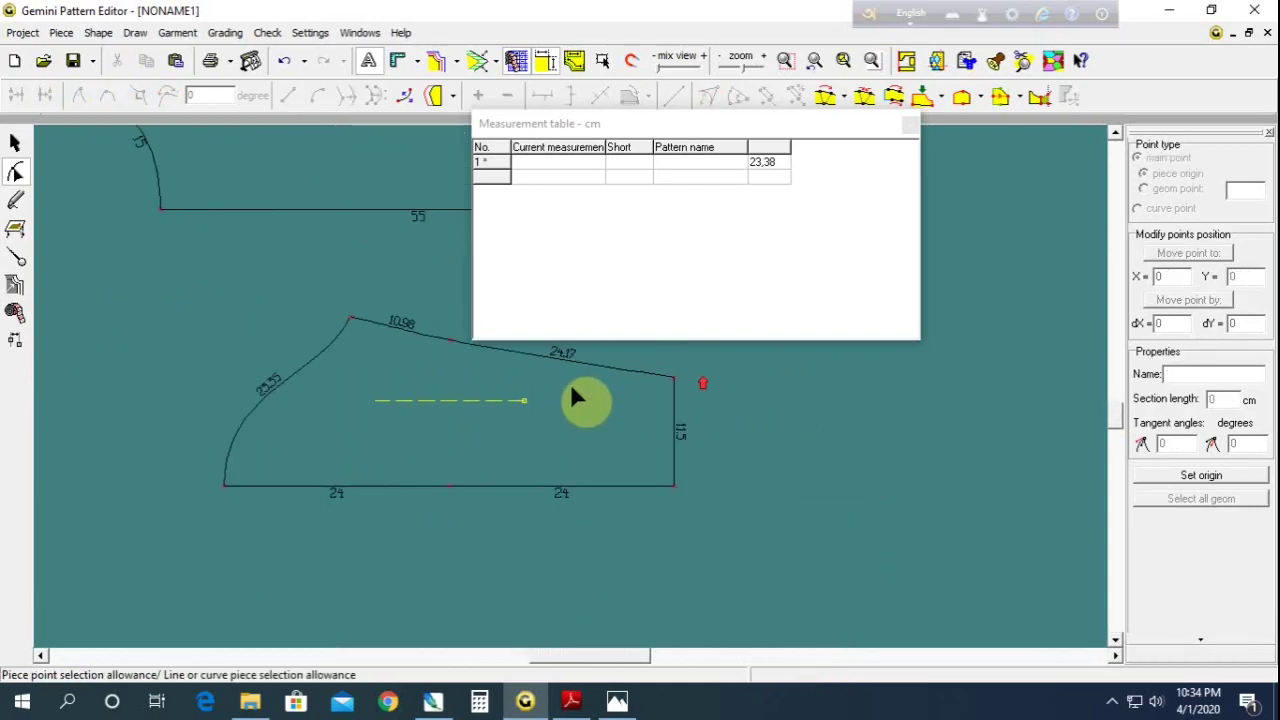
drag(373, 334, 376, 337)
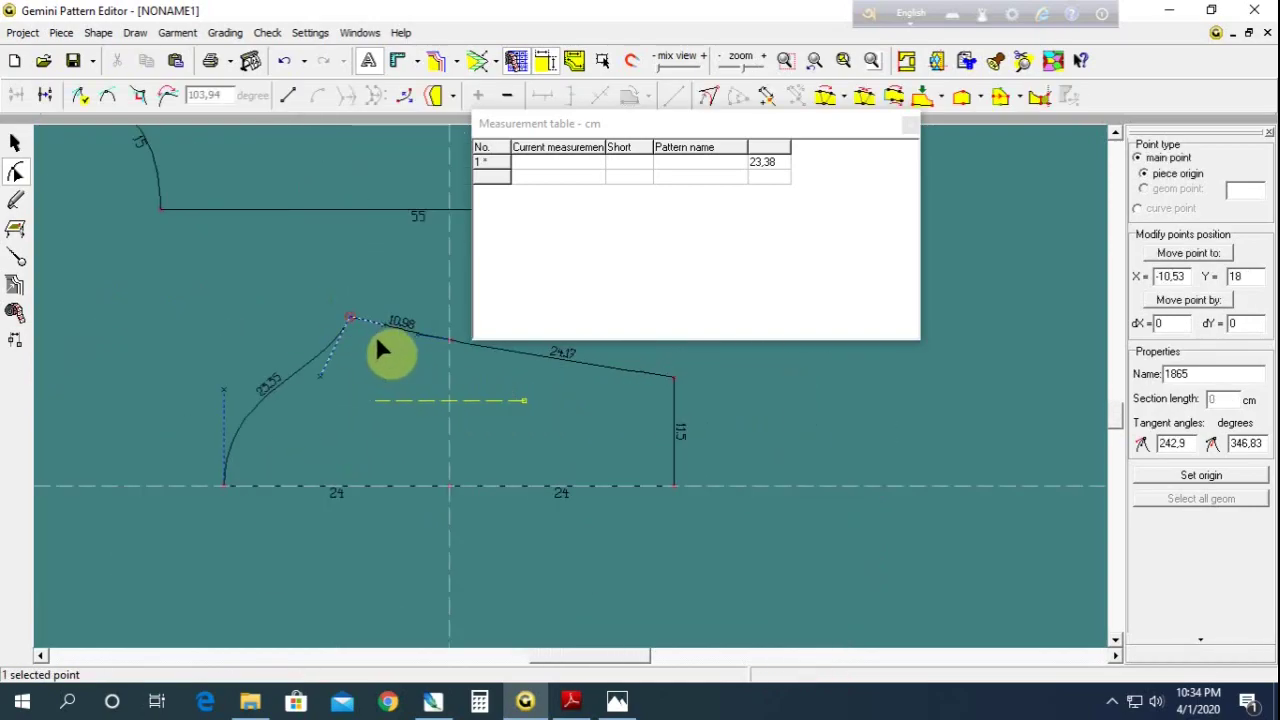
key(Right)
key(Up)
Check the armhole curve length of about 23.5 cm and zoom out
click(323, 378)
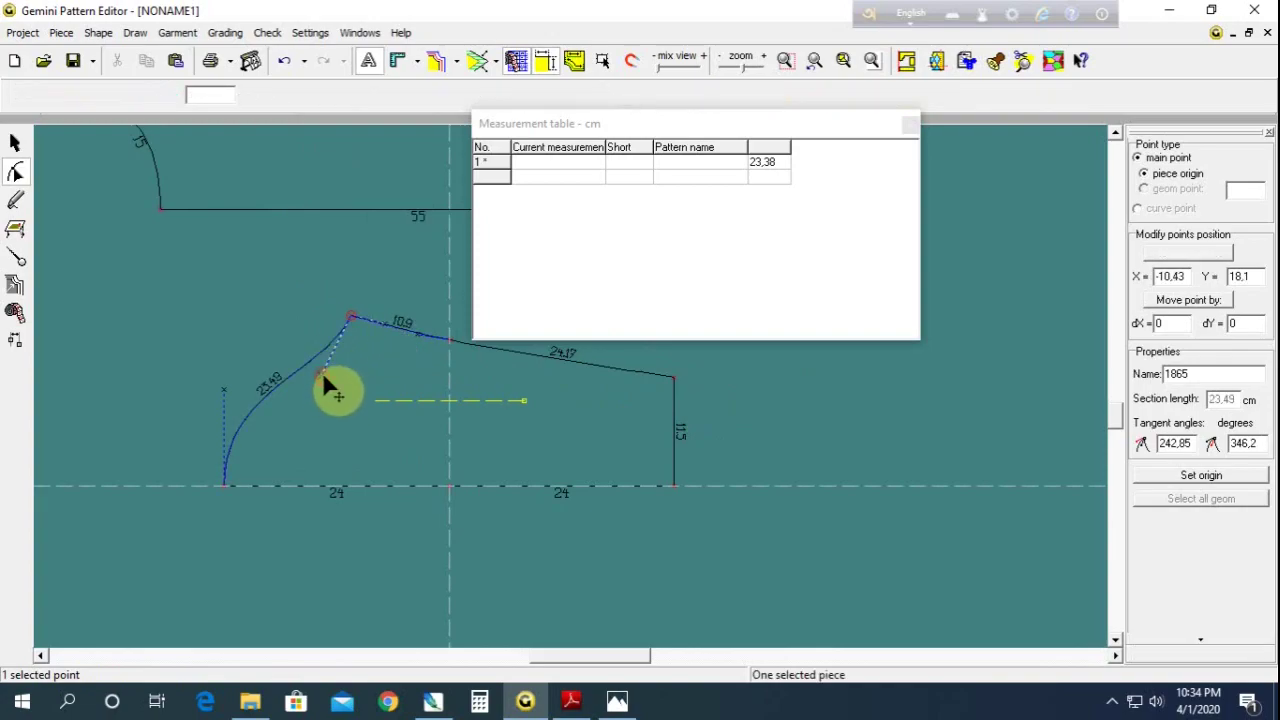
click(250, 335)
scroll(480, 455, down, 2)
scroll(571, 385, down, 1)
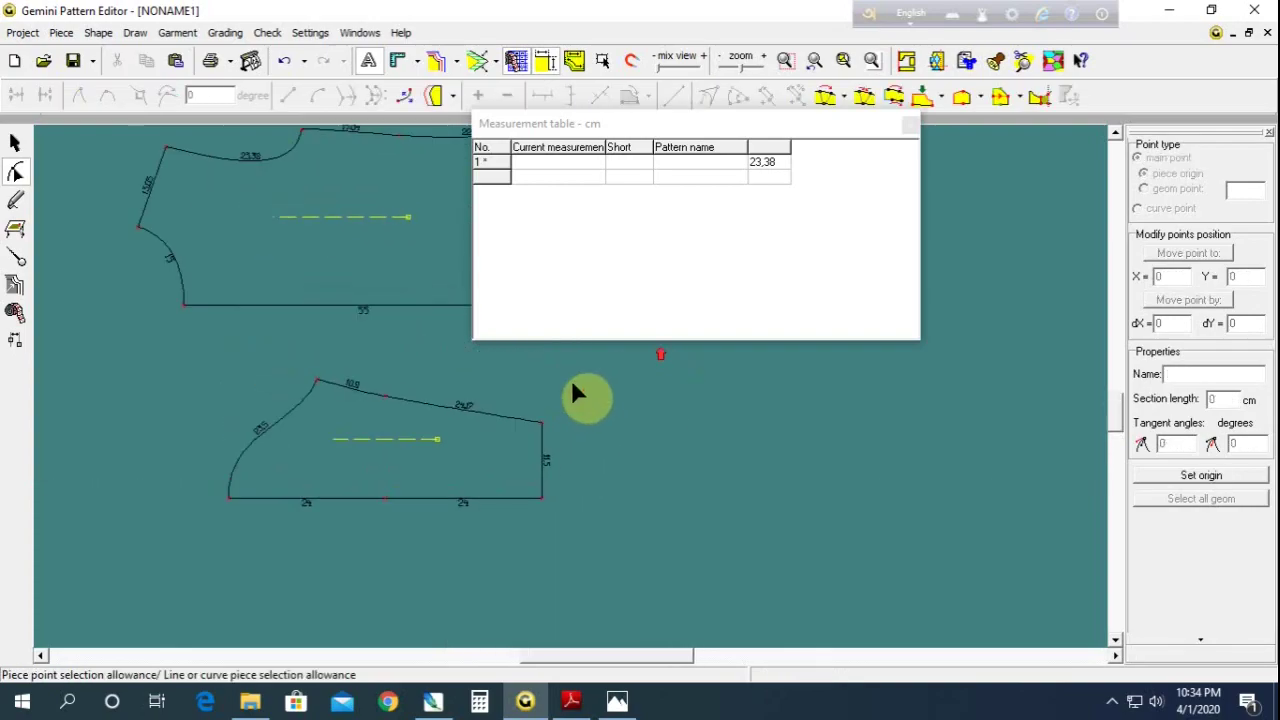
scroll(575, 378, down, 1)
scroll(580, 360, down, 1)
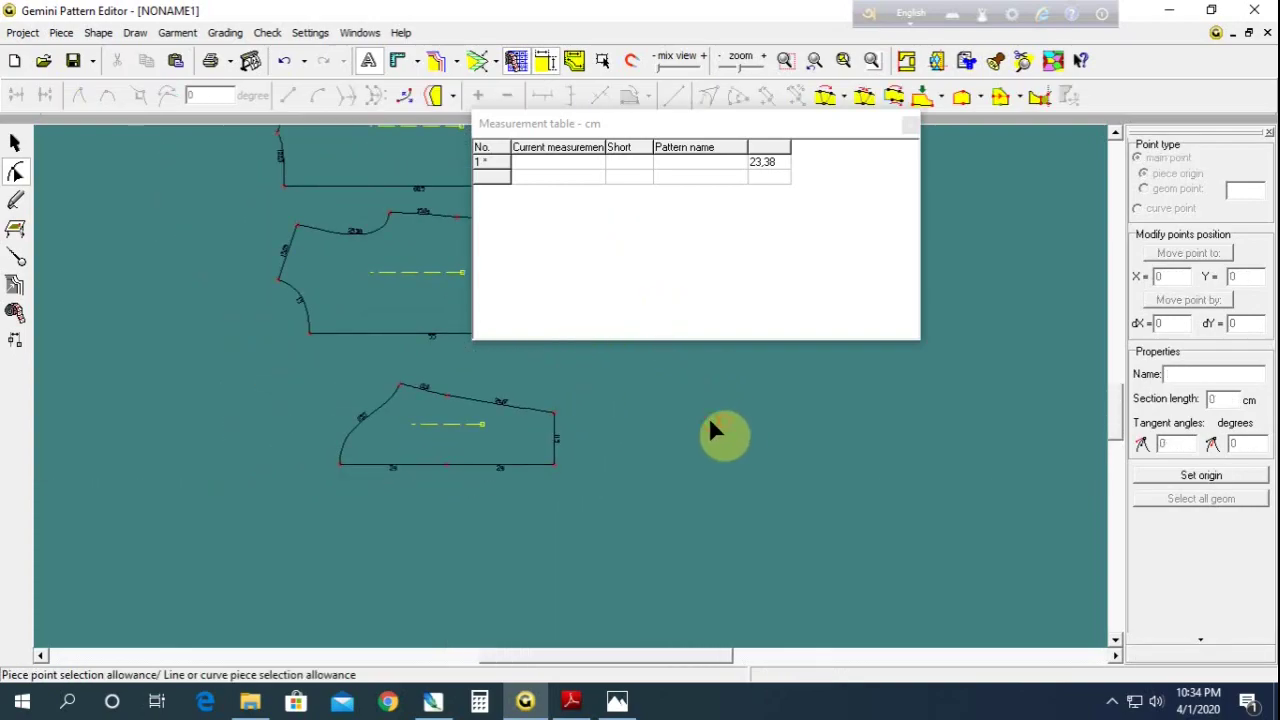
scroll(720, 400, down, 2)
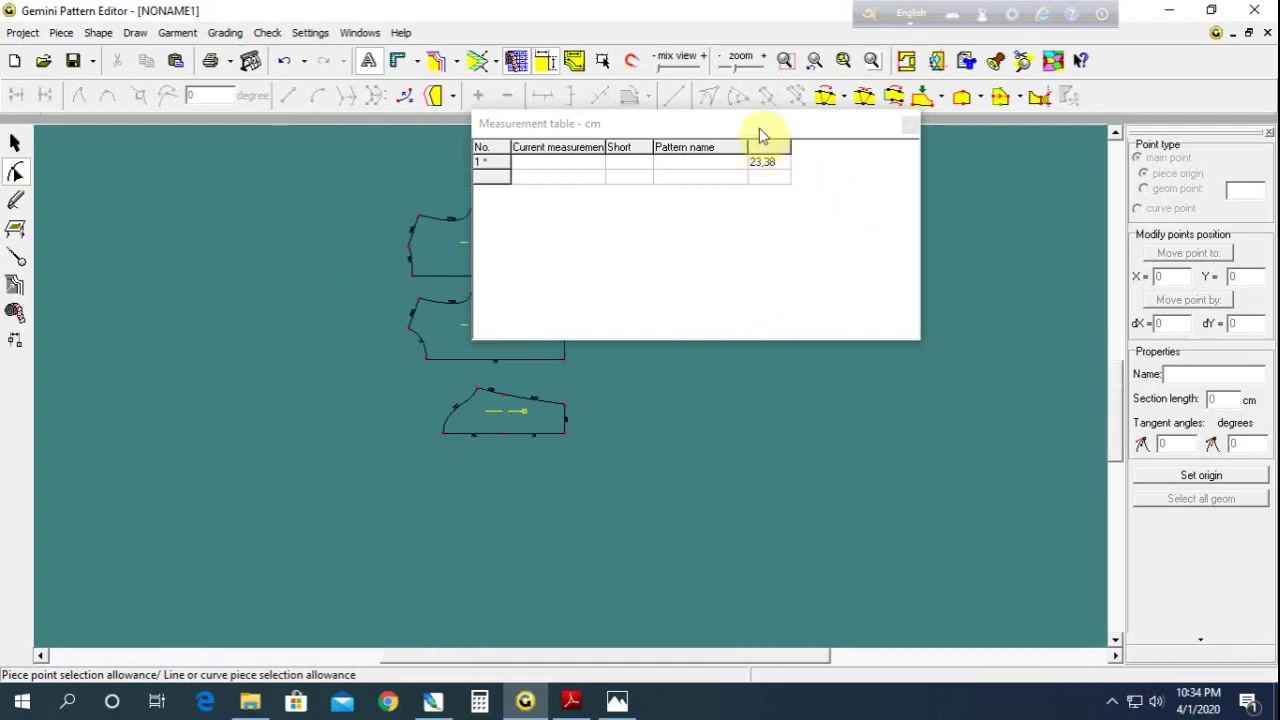
Close the Measurement table window
drag(760, 135, 929, 208)
click(1075, 201)
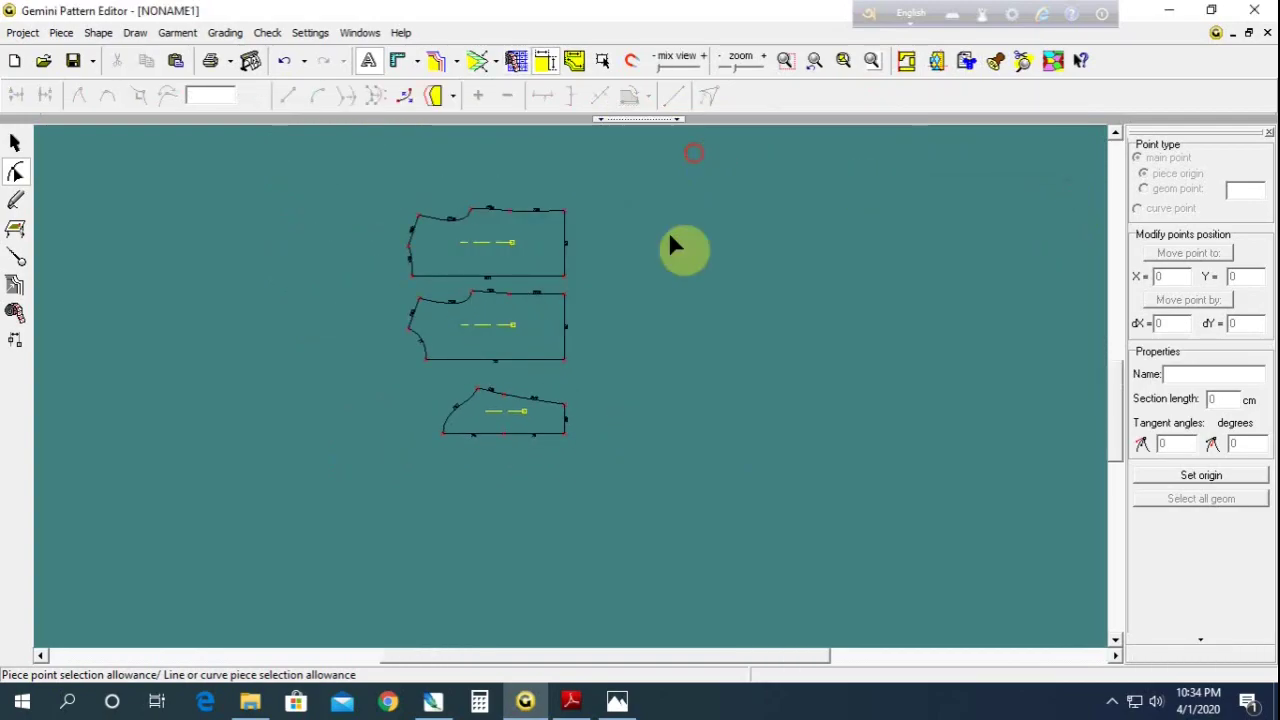
scroll(569, 382, up, 1)
scroll(558, 400, up, 1)
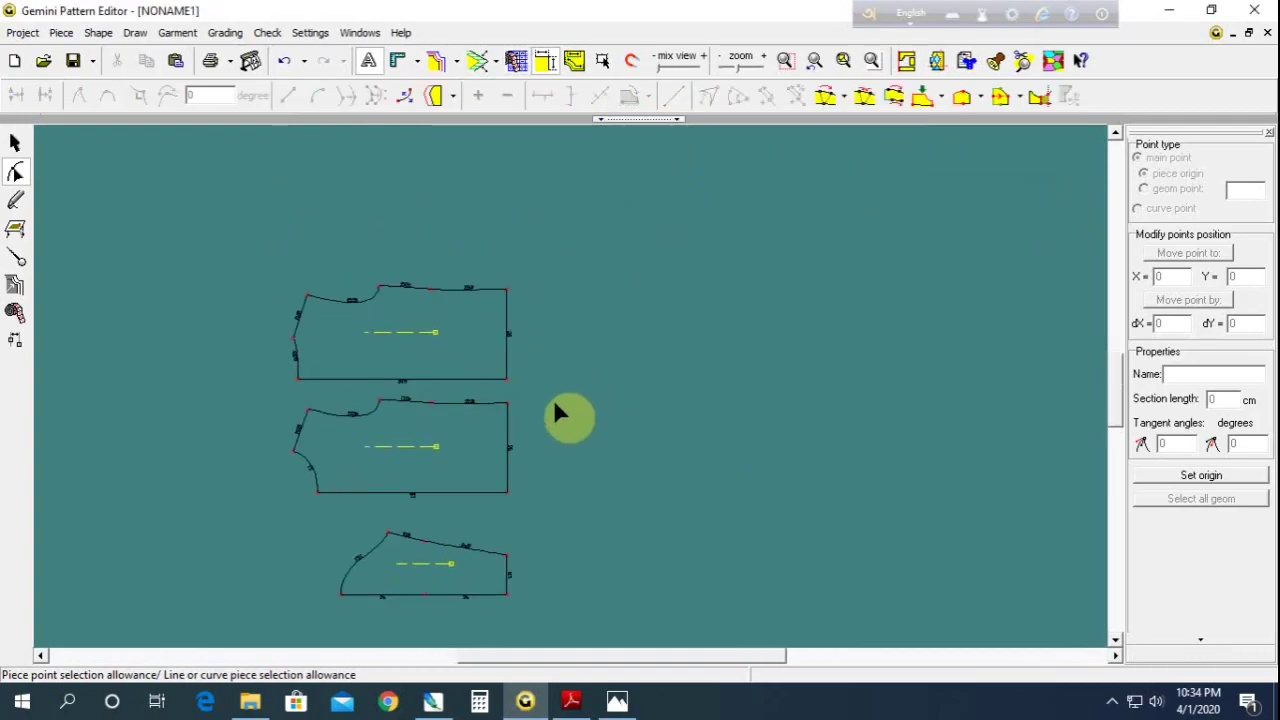
Shift the sleeve piece up slightly toward the bodices, then return to the point tool
click(14, 148)
mouse_move(405, 542)
mouse_down()
mouse_move(390, 527)
mouse_move(389, 414)
mouse_move(394, 517)
mouse_move(393, 485)
mouse_up()
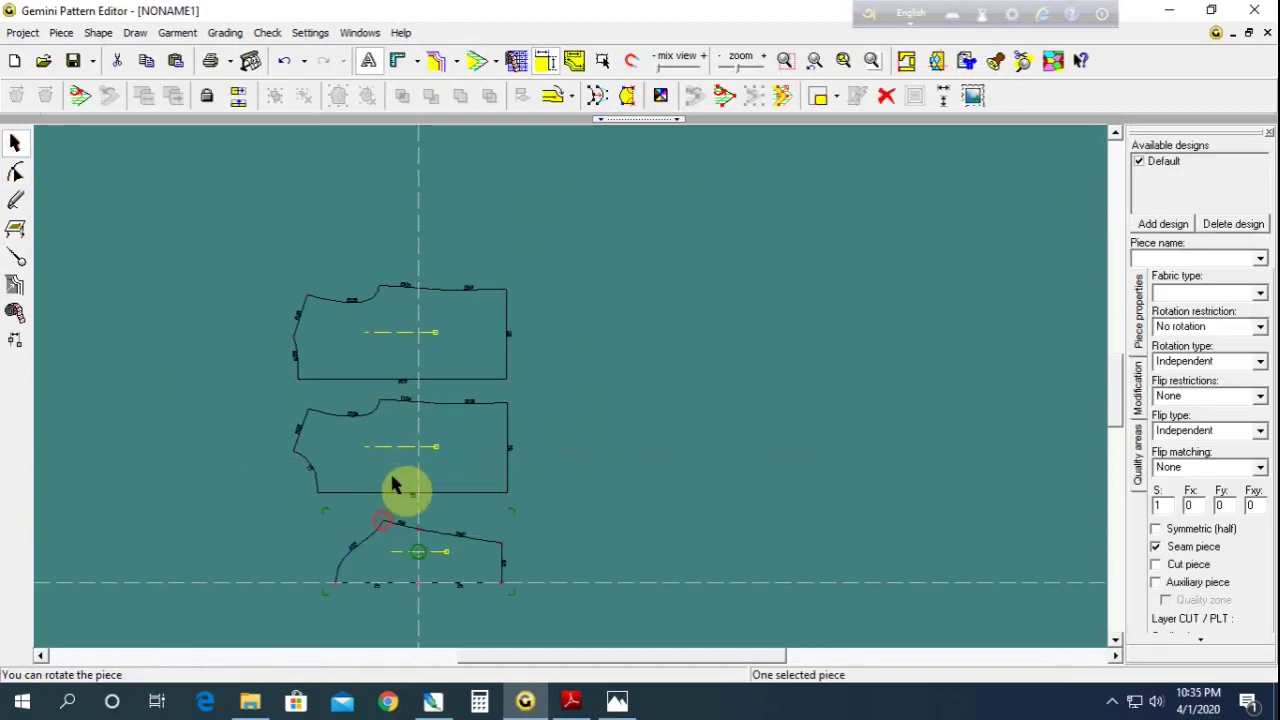
click(420, 352)
click(578, 395)
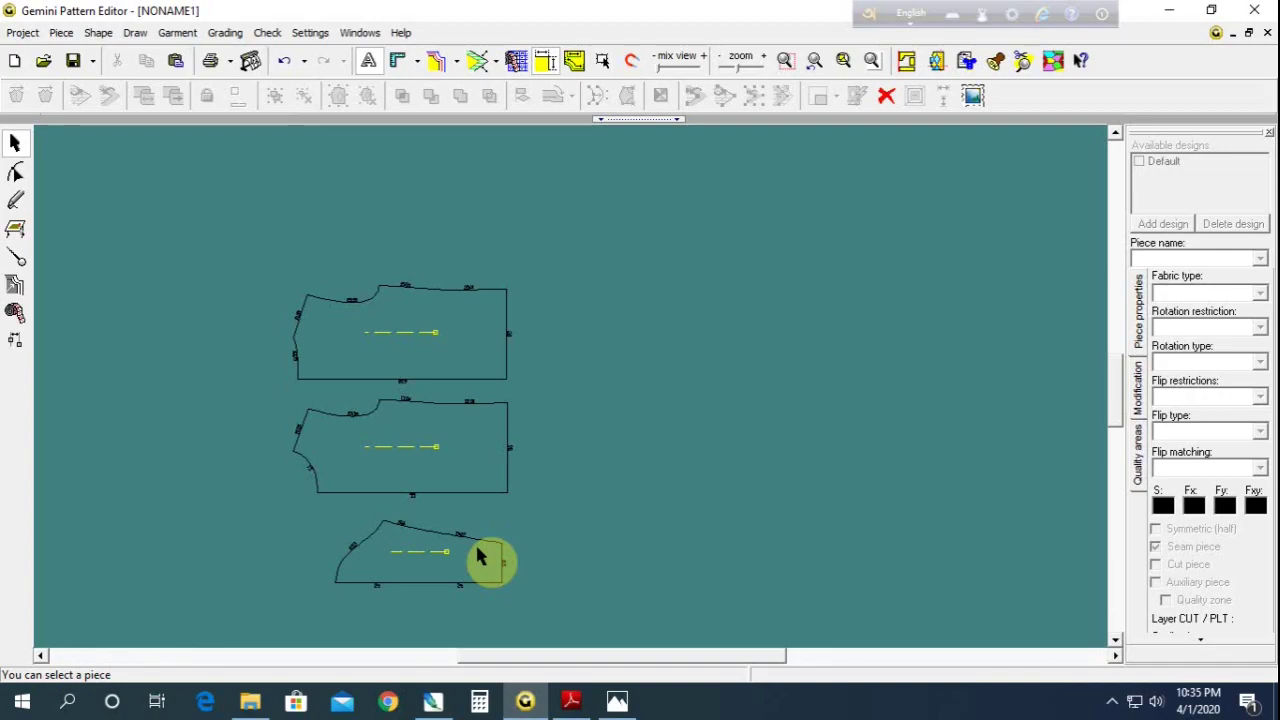
click(581, 520)
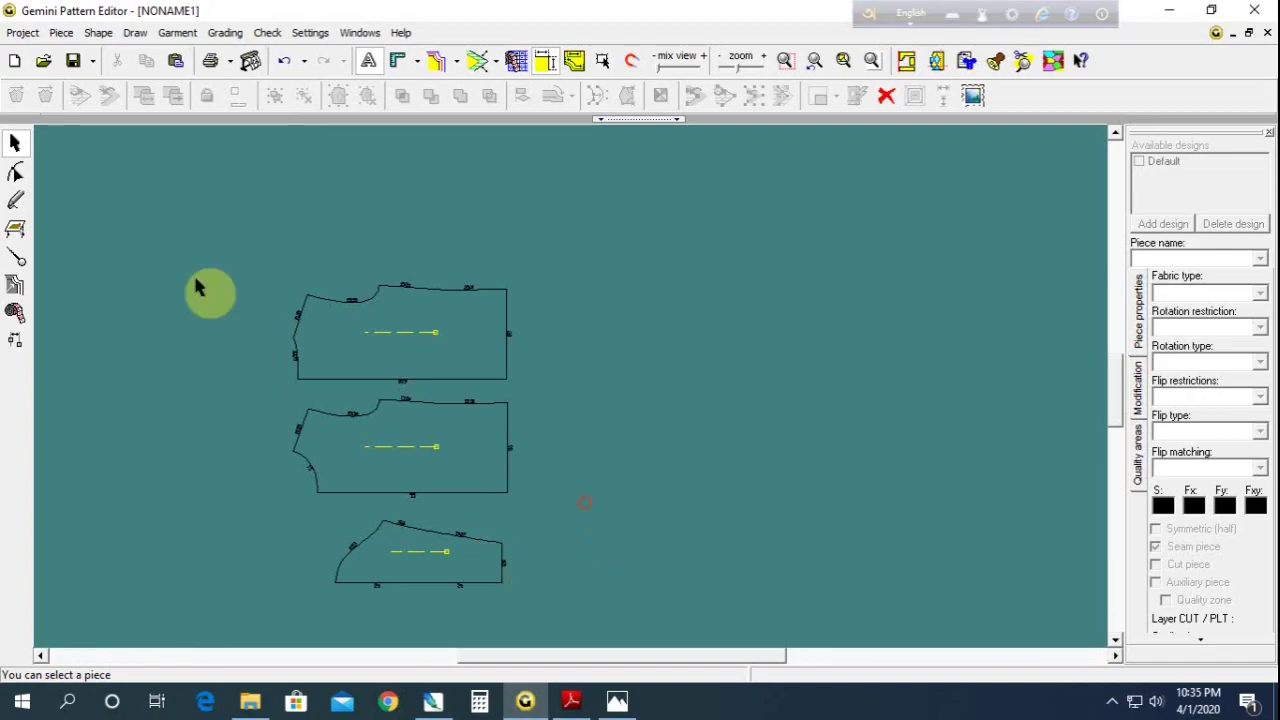
click(15, 172)
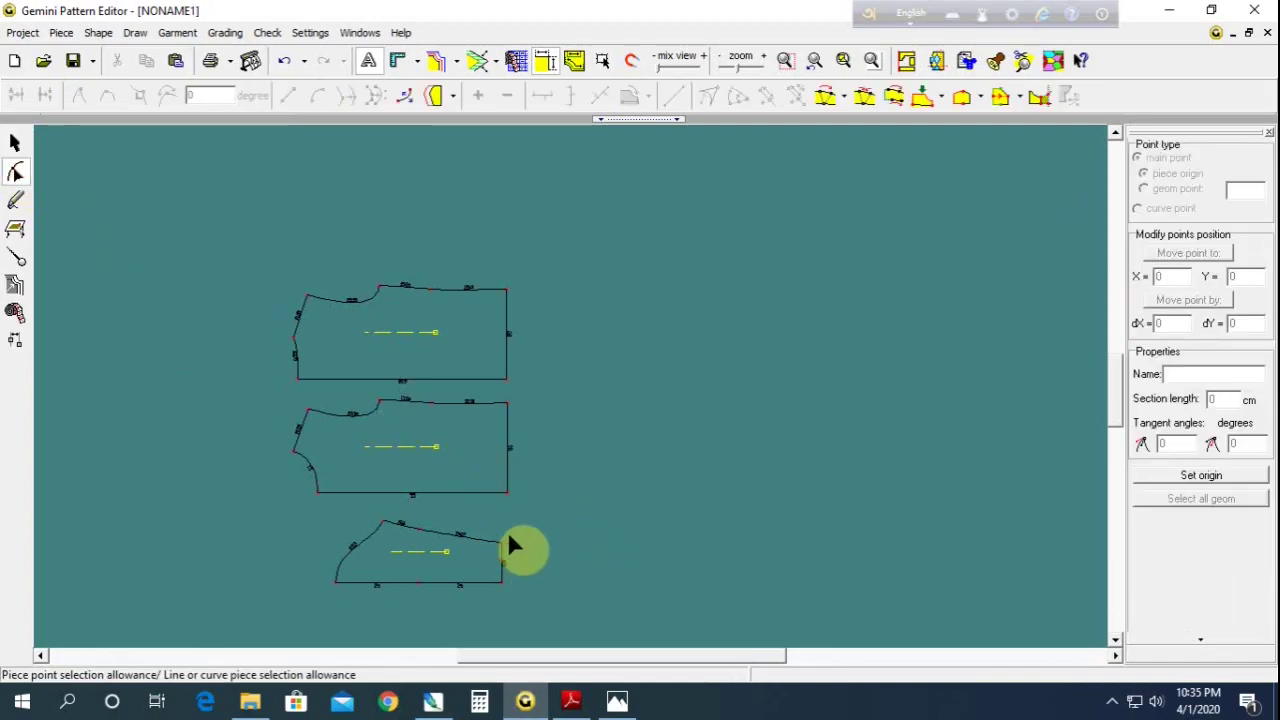
Glance at the hoodie PDF and HOODY.JPG photo, then return to Gemini Pattern Editor
click(575, 704)
click(617, 701)
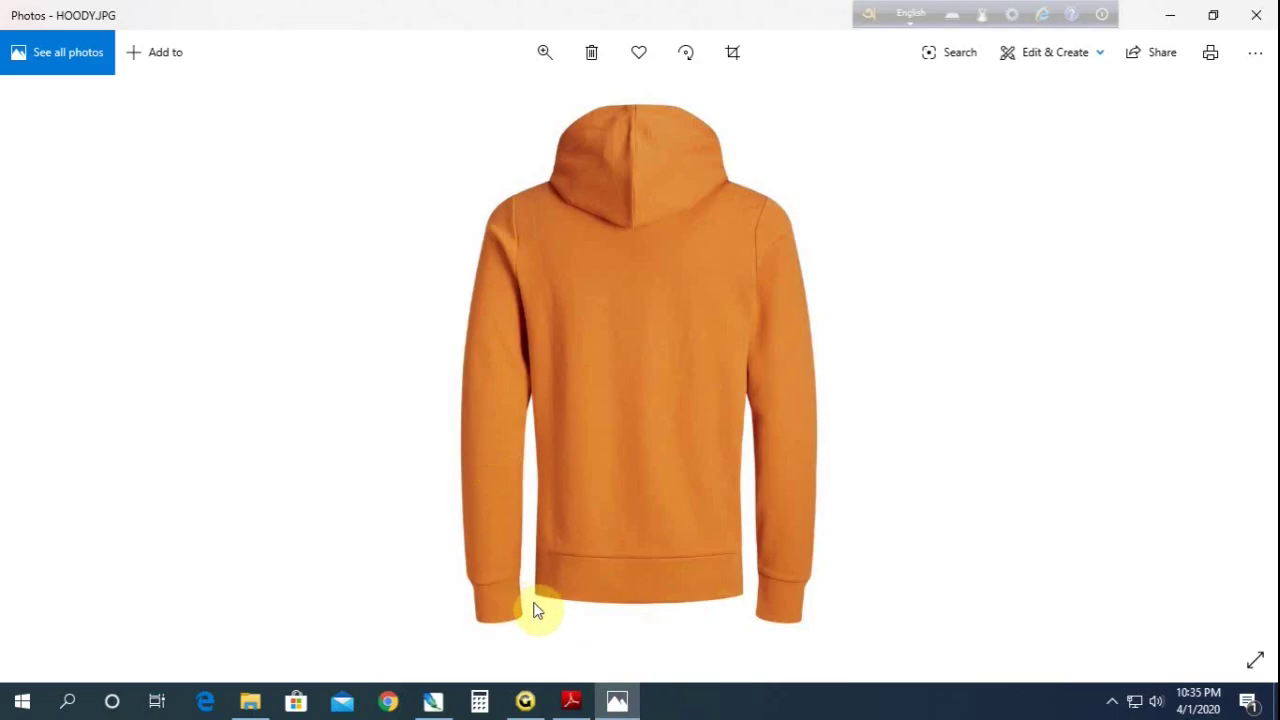
click(527, 700)
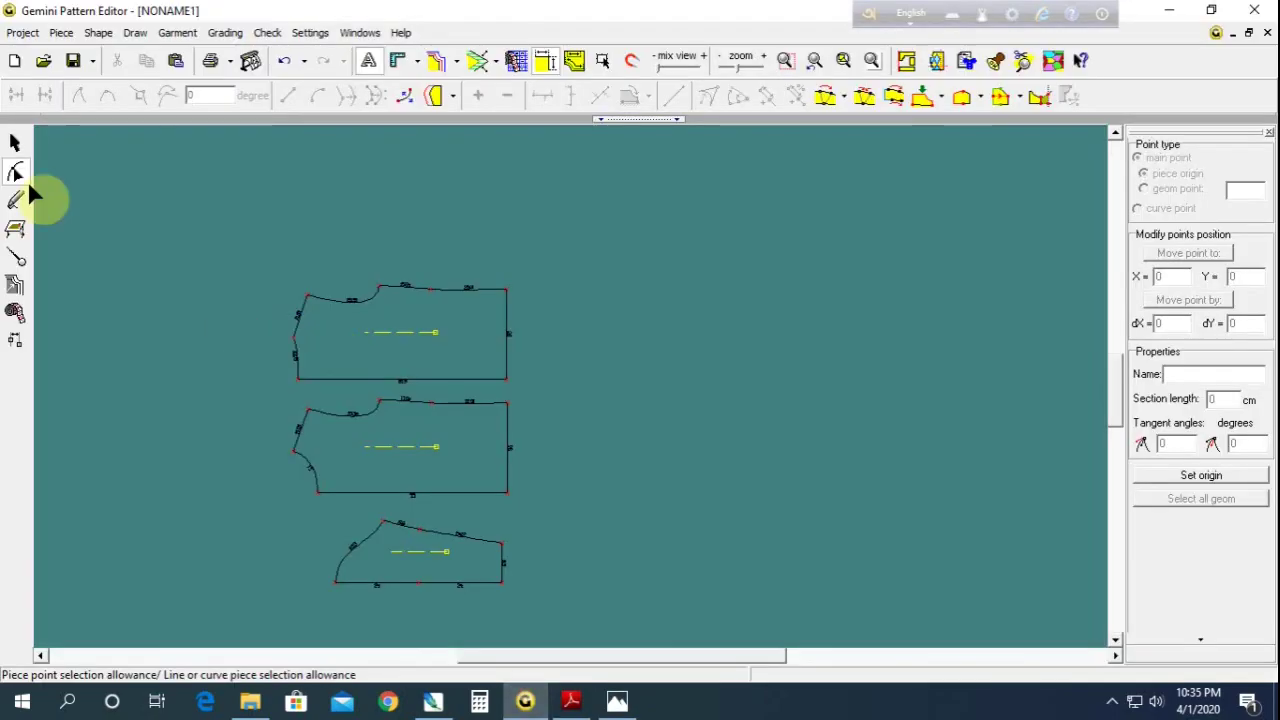
Stack the bodices and sleeve in a column with the bodices' right edges aligned, then box-select those edge points
click(22, 150)
click(392, 527)
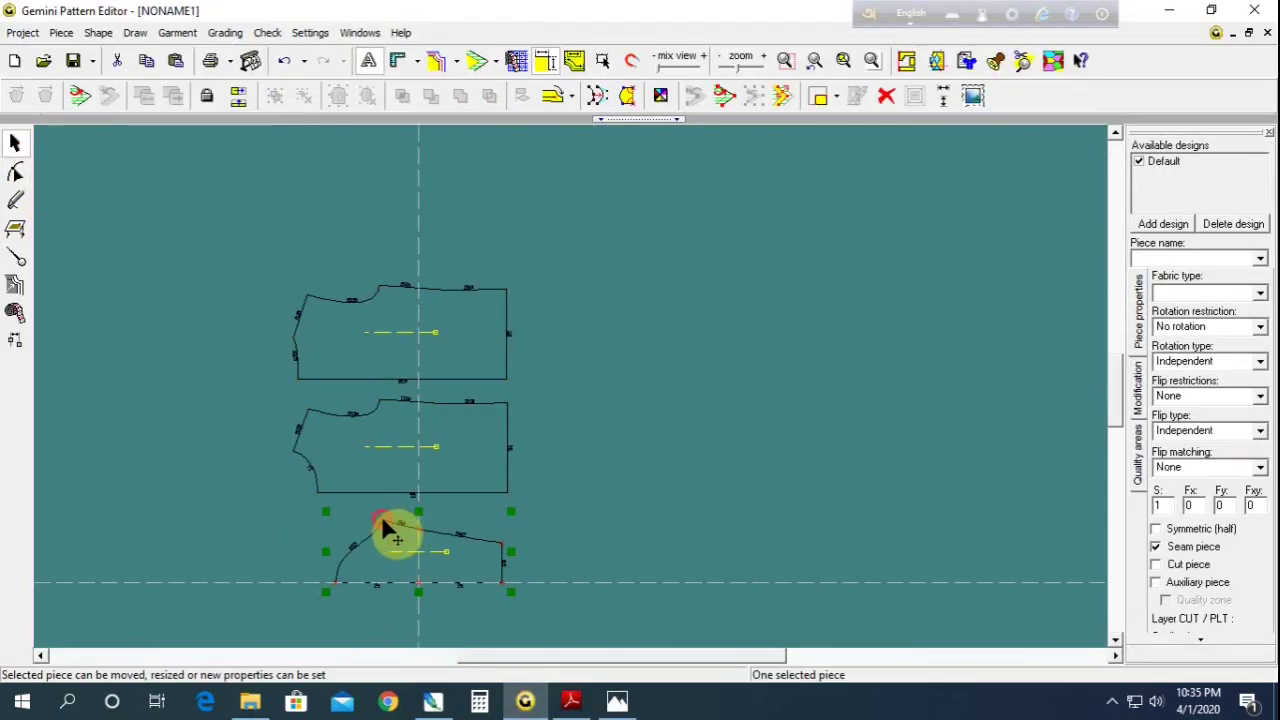
drag(392, 527, 389, 408)
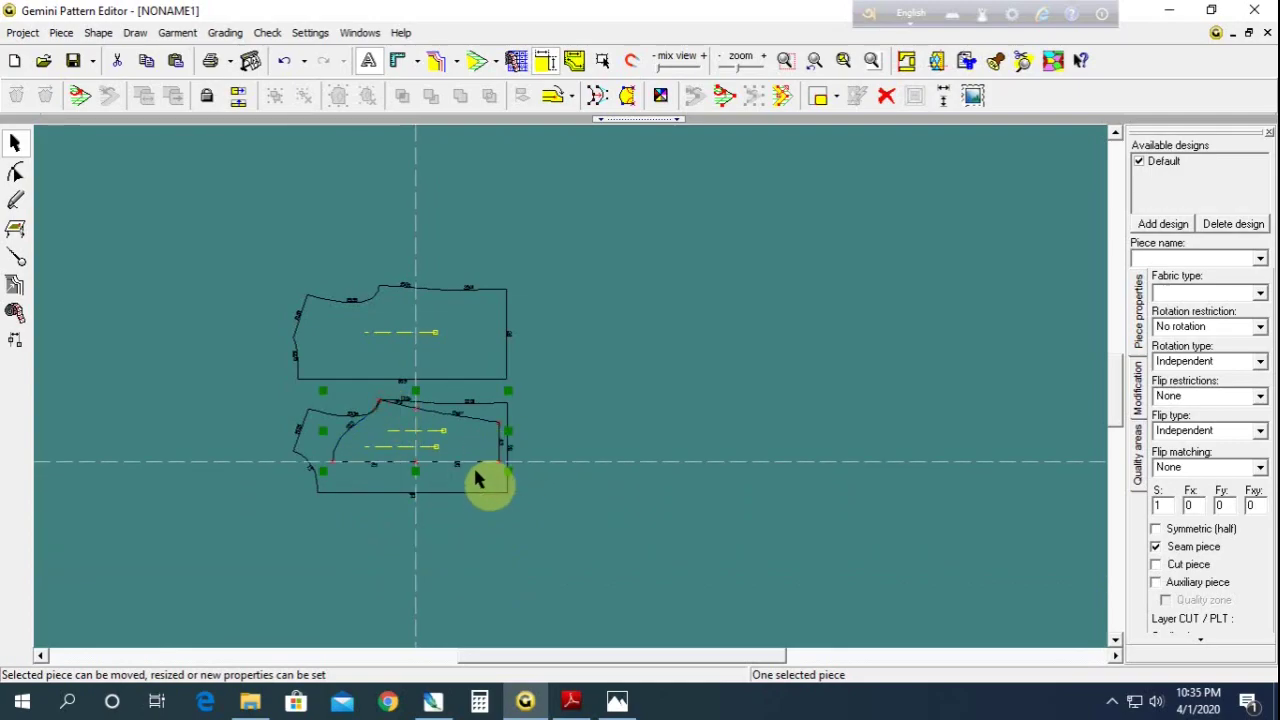
drag(475, 447, 450, 533)
mouse_move(458, 459)
mouse_down()
mouse_move(443, 529)
mouse_move(437, 451)
mouse_up()
drag(400, 375, 389, 375)
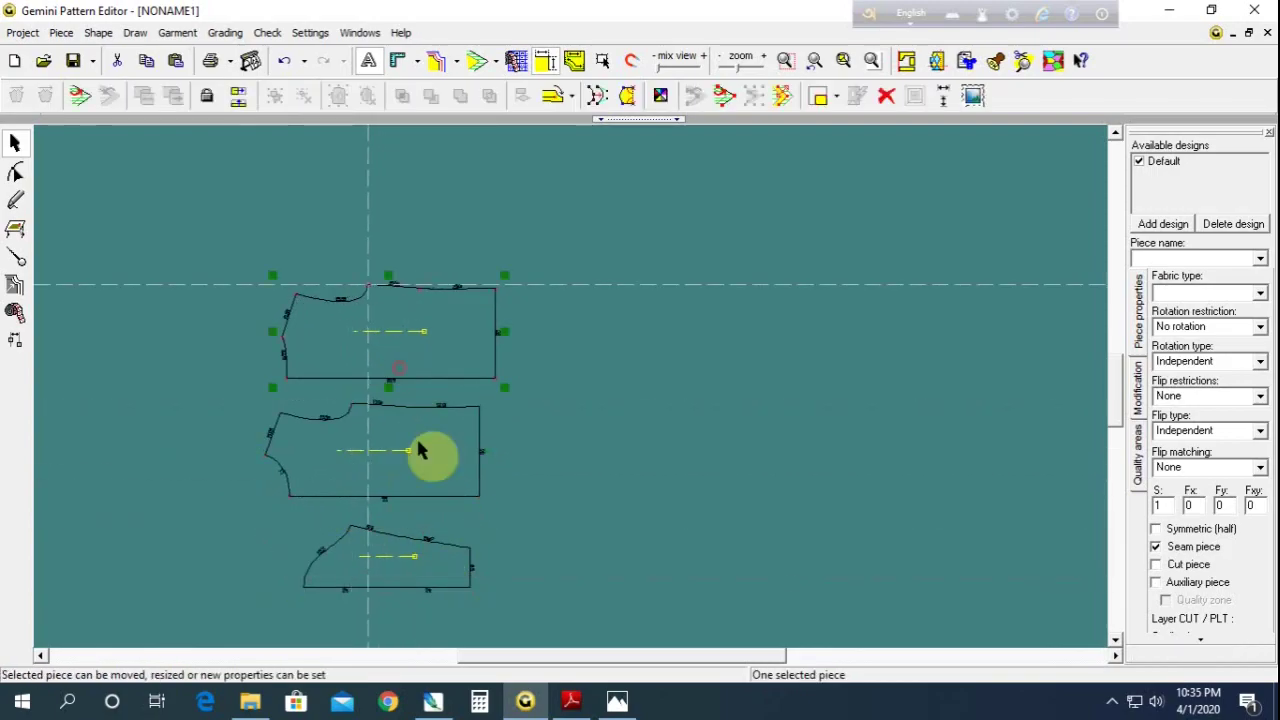
drag(439, 445, 456, 460)
click(15, 172)
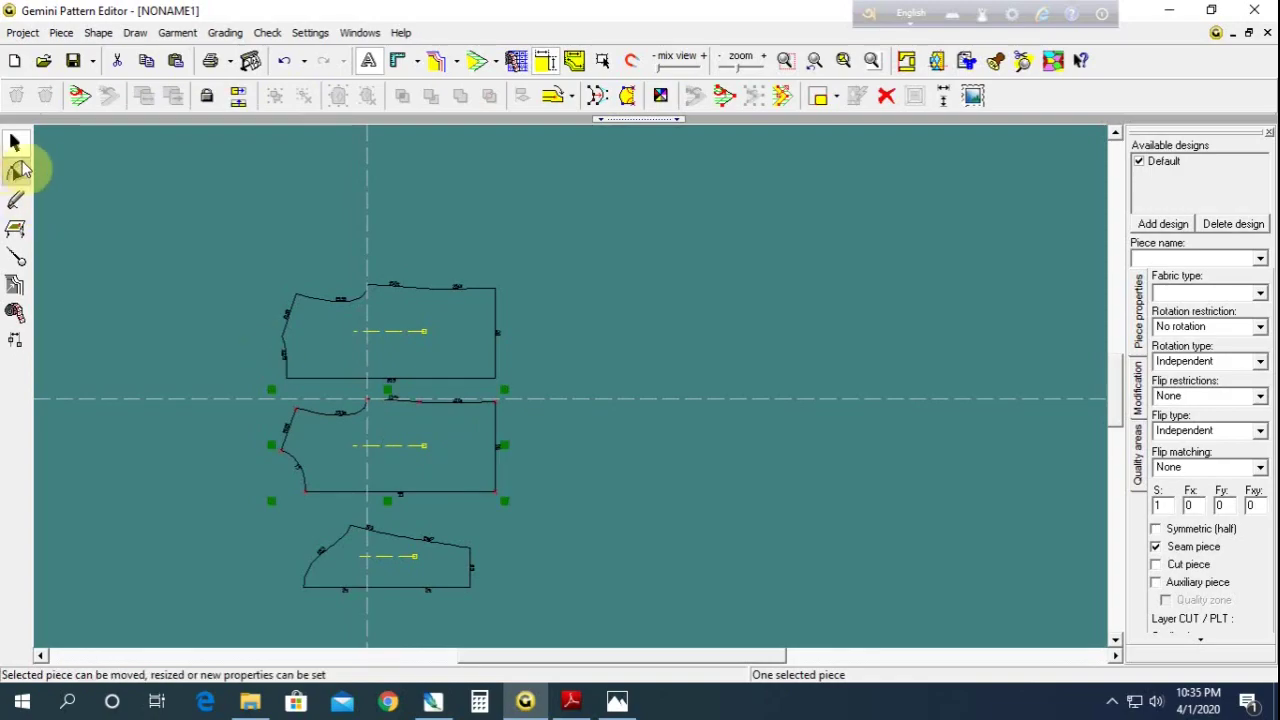
drag(466, 254, 519, 495)
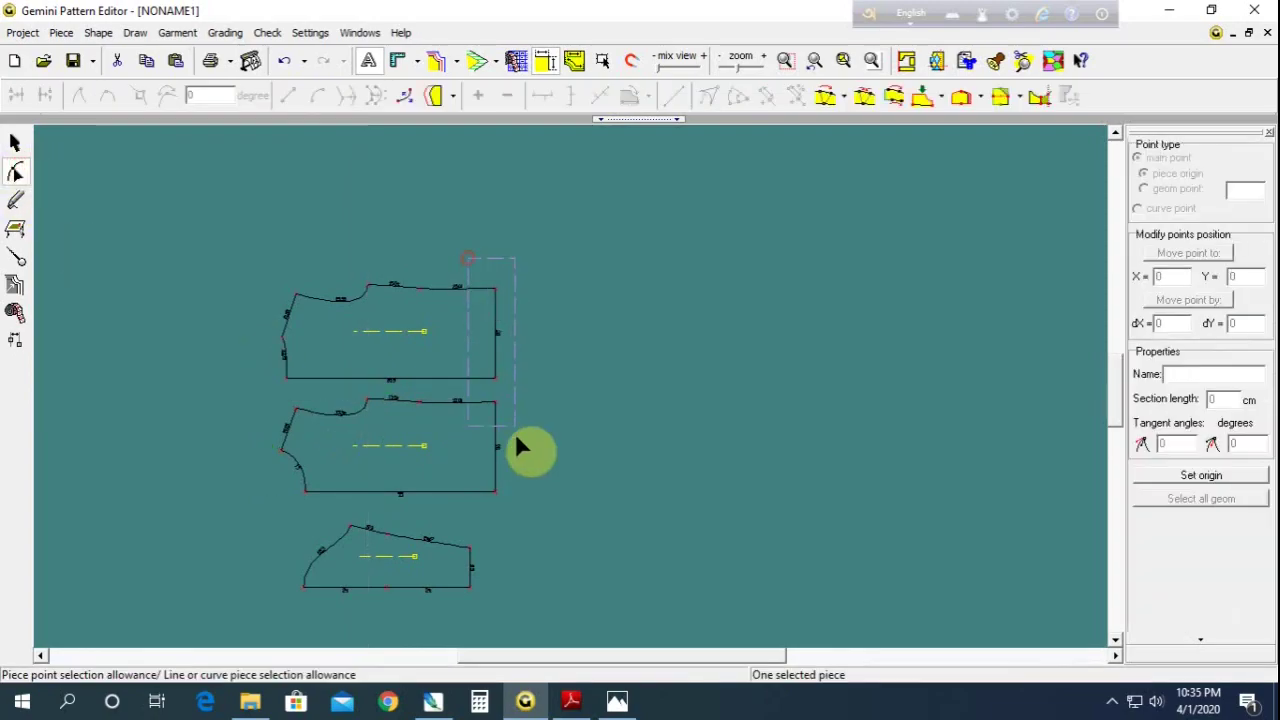
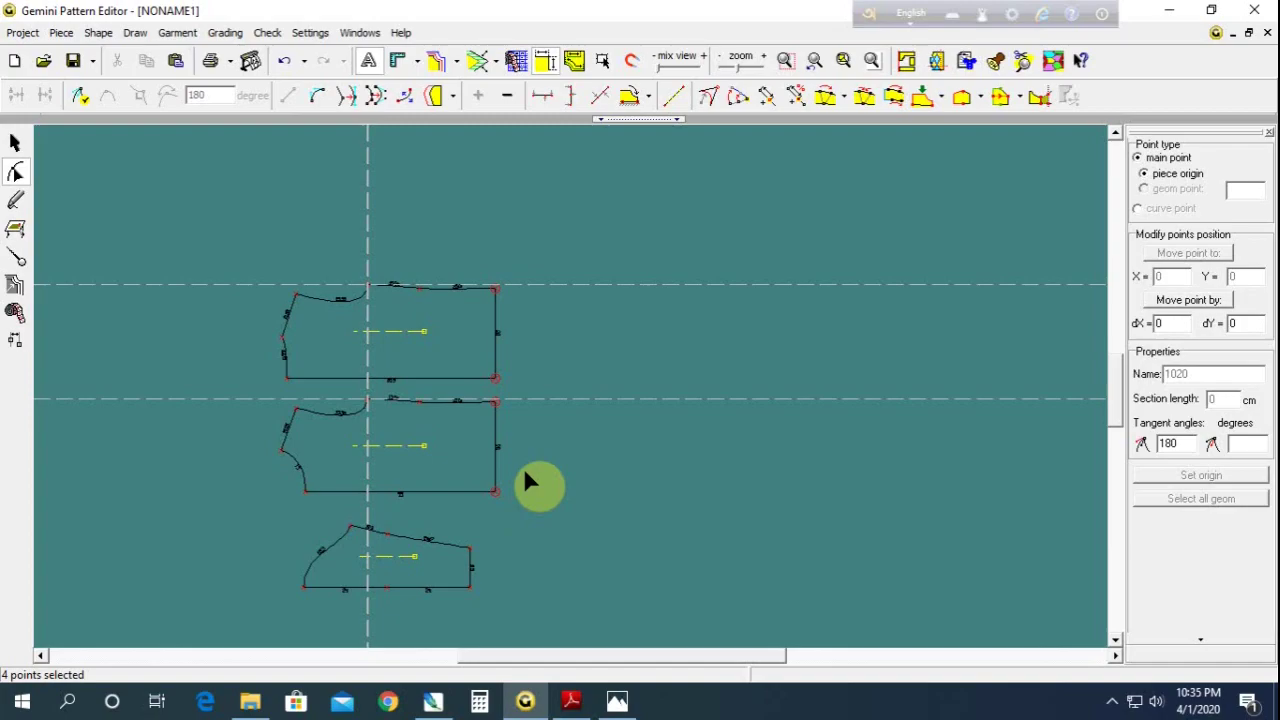
Nudge the four right-edge points of the two upper pieces slightly left
key(Left)
key(Left)
key(Left)
key(Left)
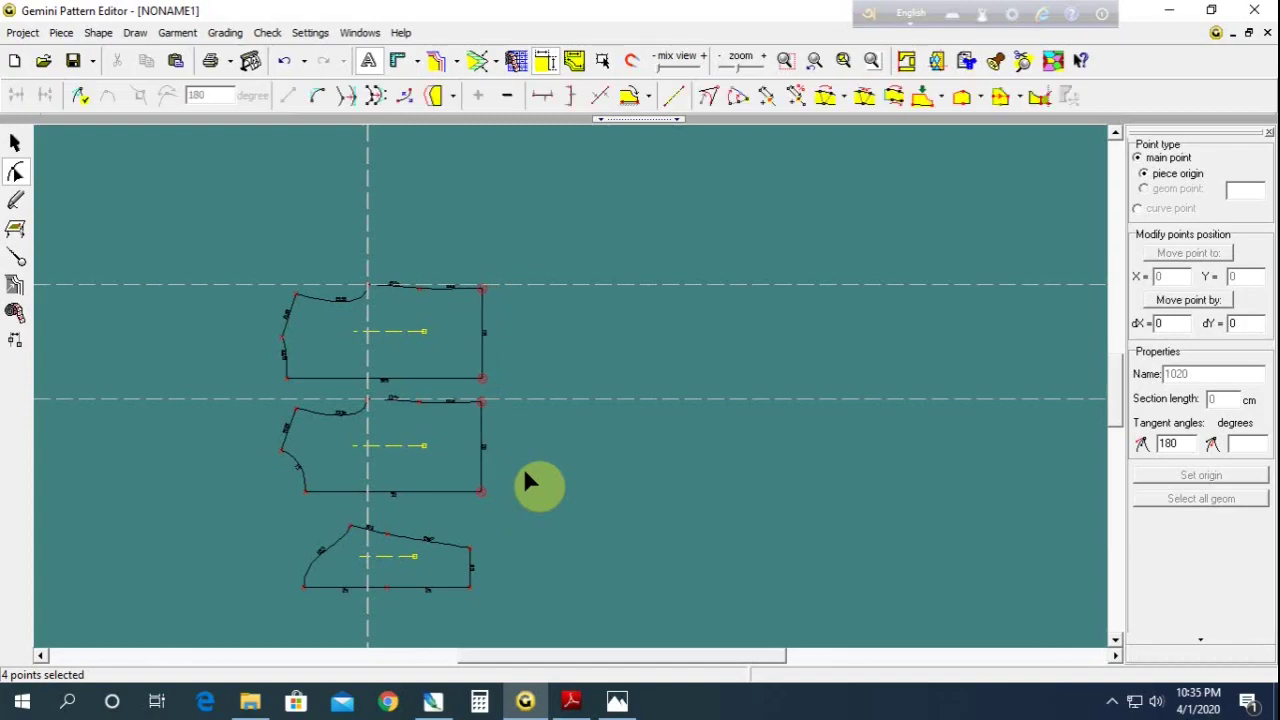
key(Left)
key(Left)
click(525, 473)
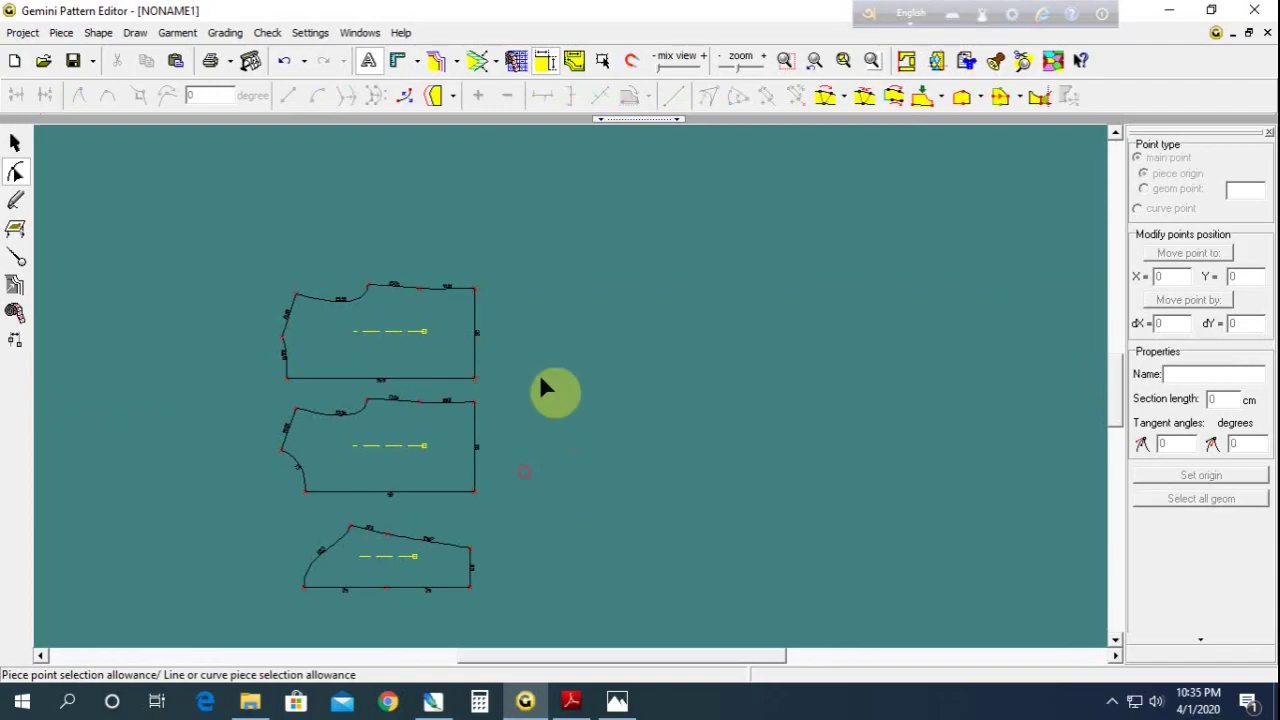
Draw a rectangle beside the upper pieces, set its width to 12 cm, and bring up the hoodie PDF
click(18, 204)
click(507, 284)
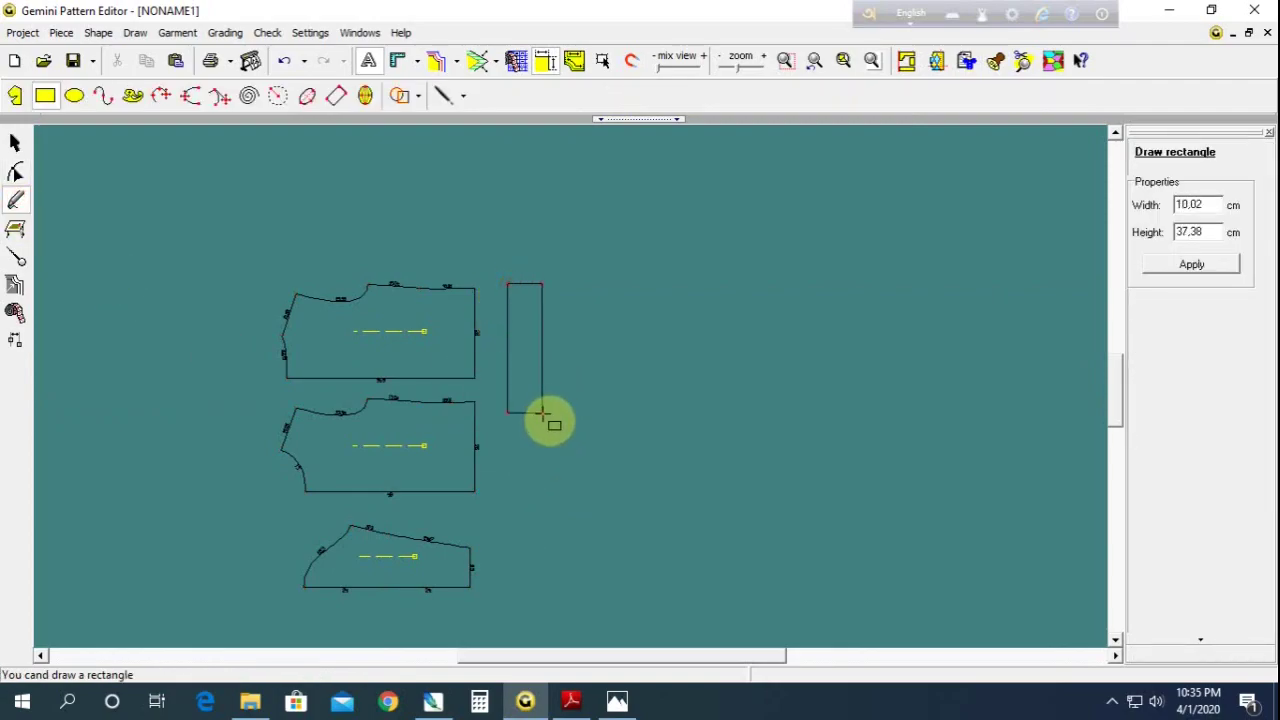
click(541, 412)
double_click(1200, 205)
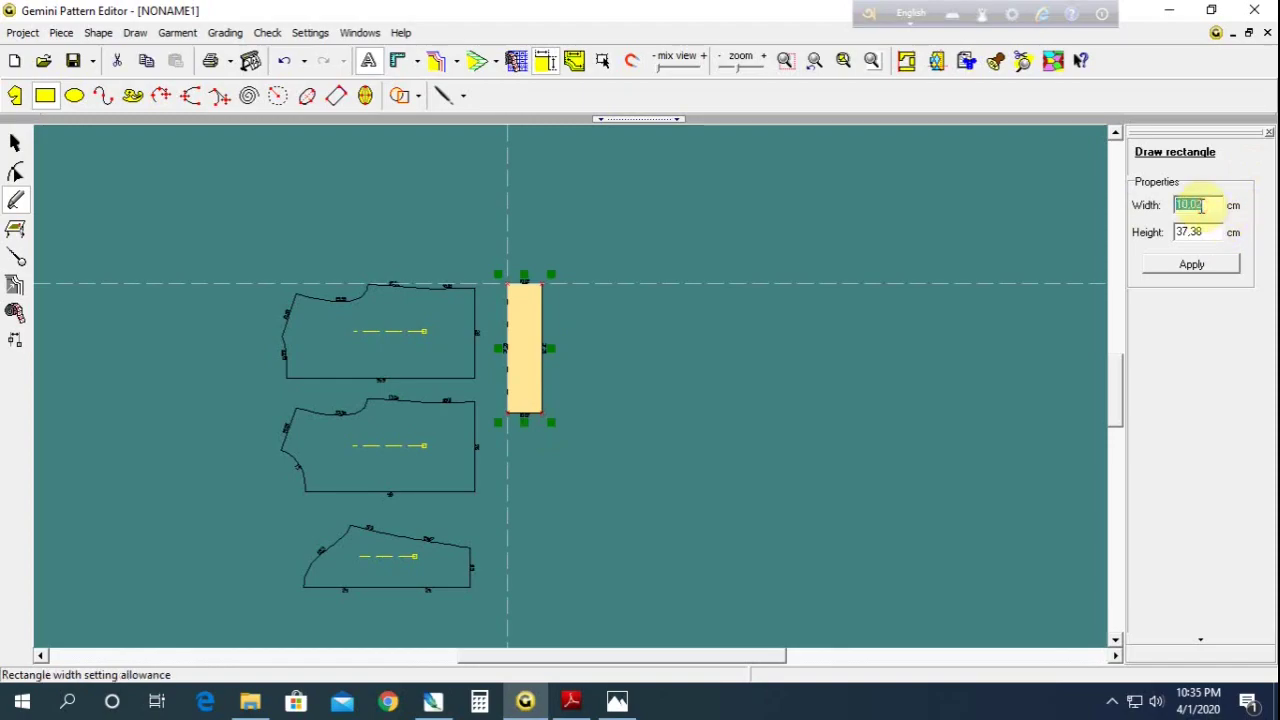
text(12)
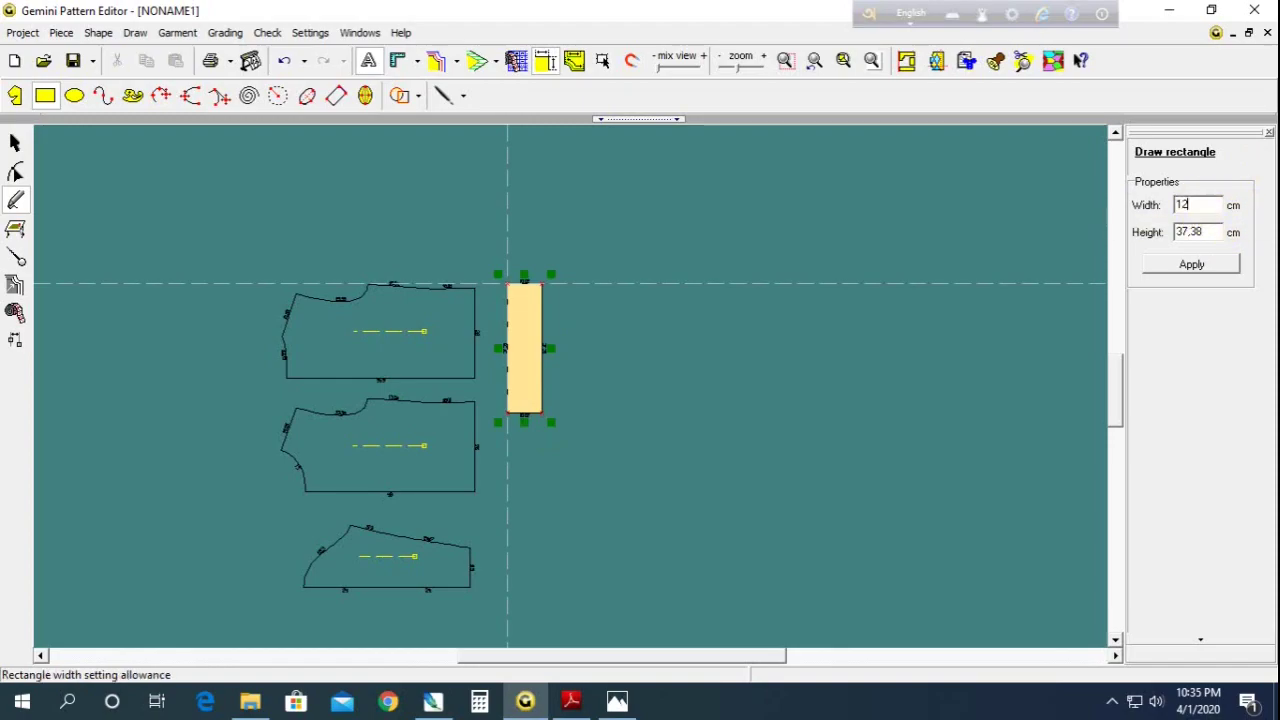
key(Return)
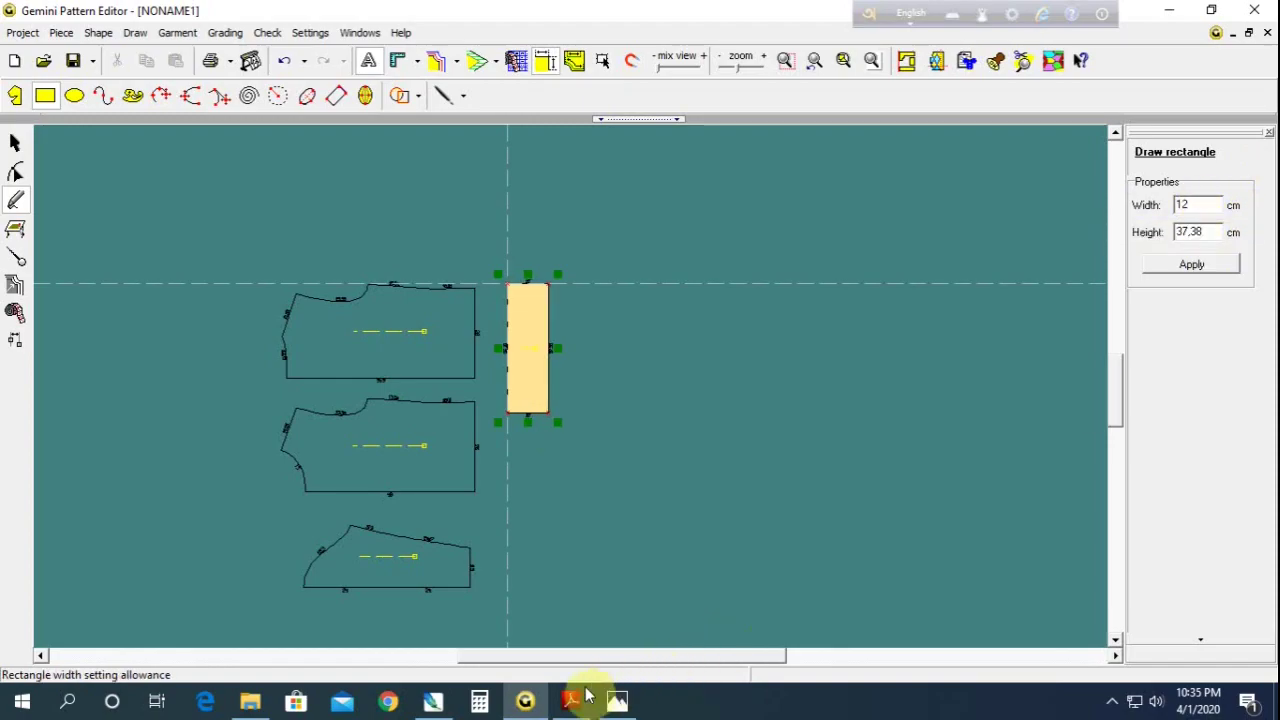
click(578, 703)
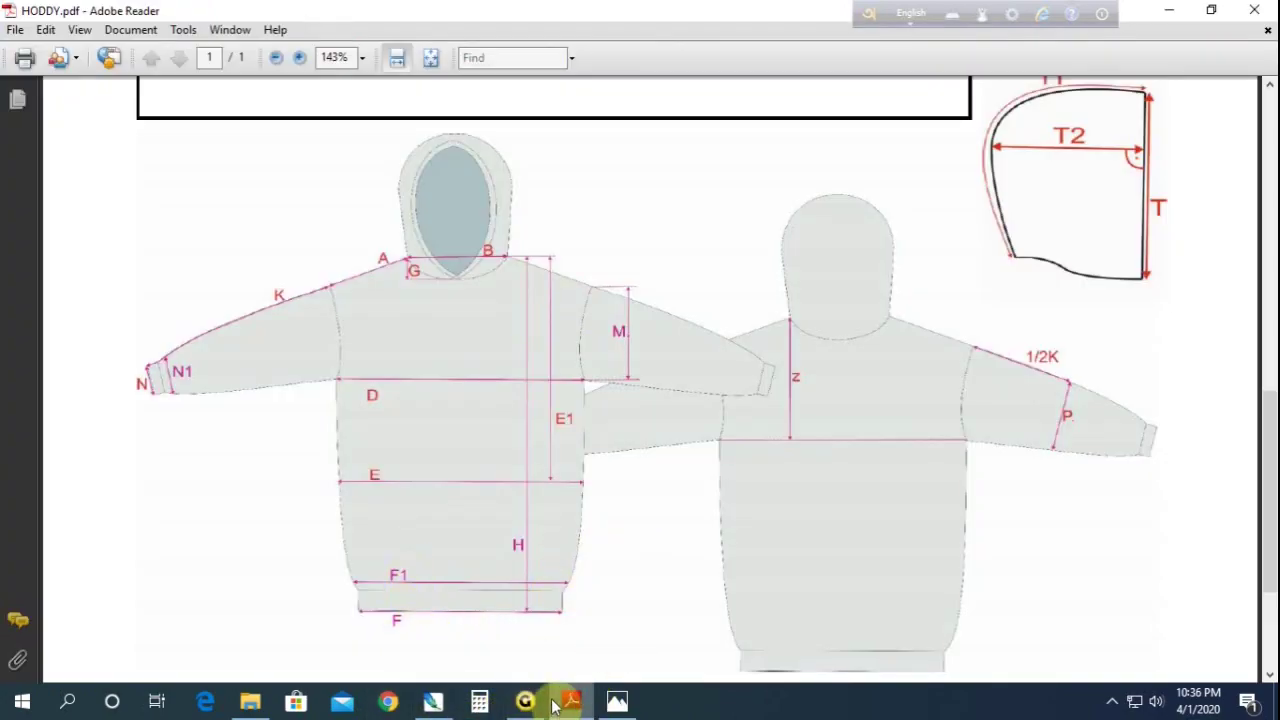
Scroll to the hoodie measurement table and pick out the size S value 52 in row F1
scroll(505, 450, up, 3)
scroll(505, 450, up, 3)
scroll(502, 448, up, 3)
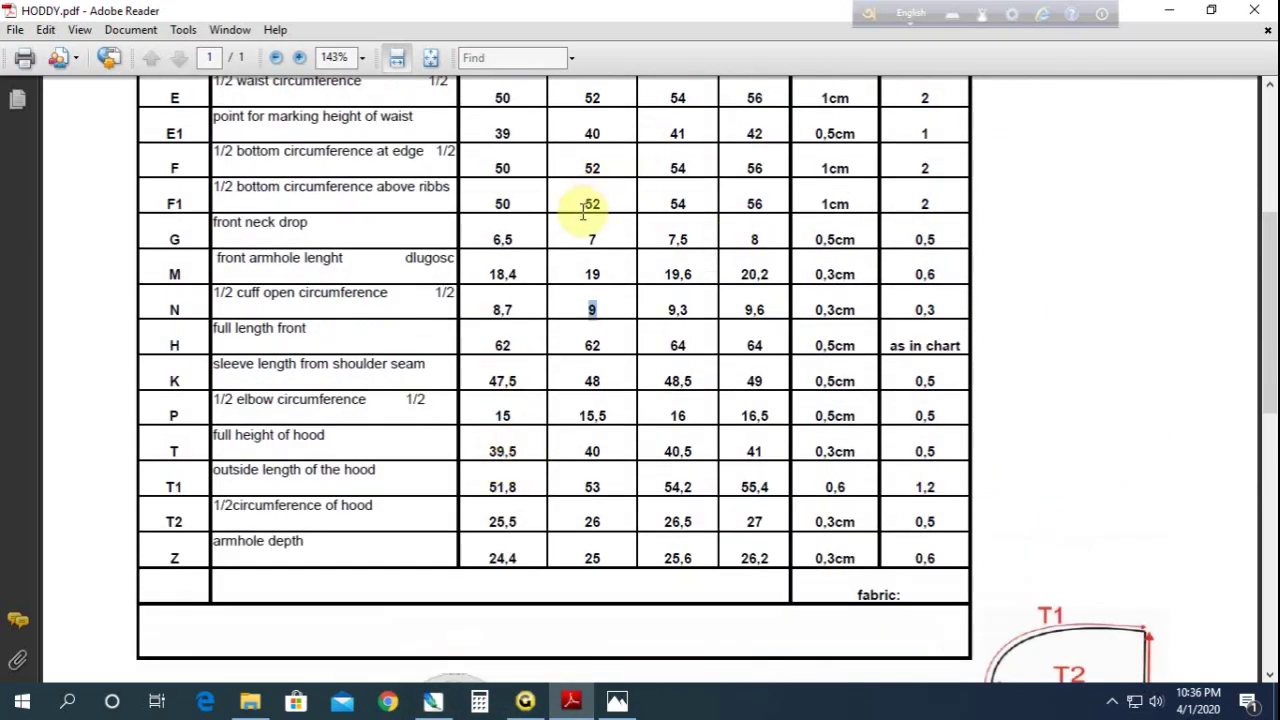
double_click(592, 168)
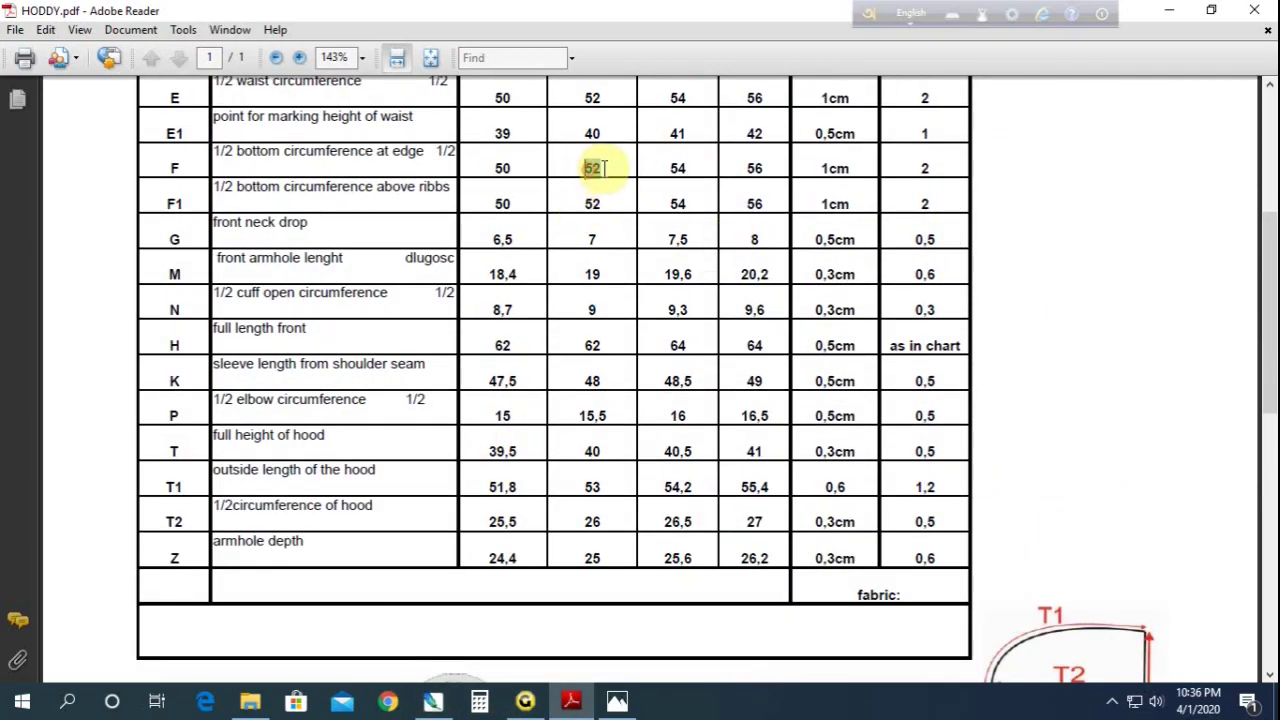
double_click(590, 203)
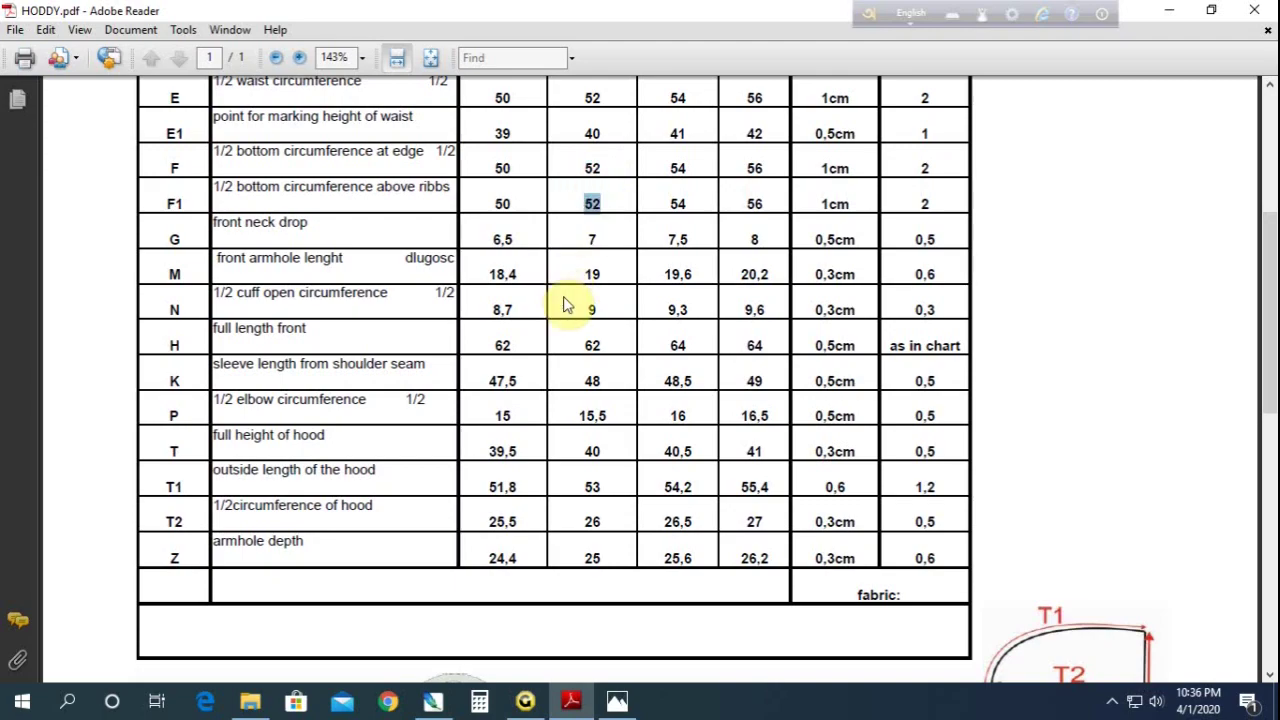
scroll(565, 304, up, 3)
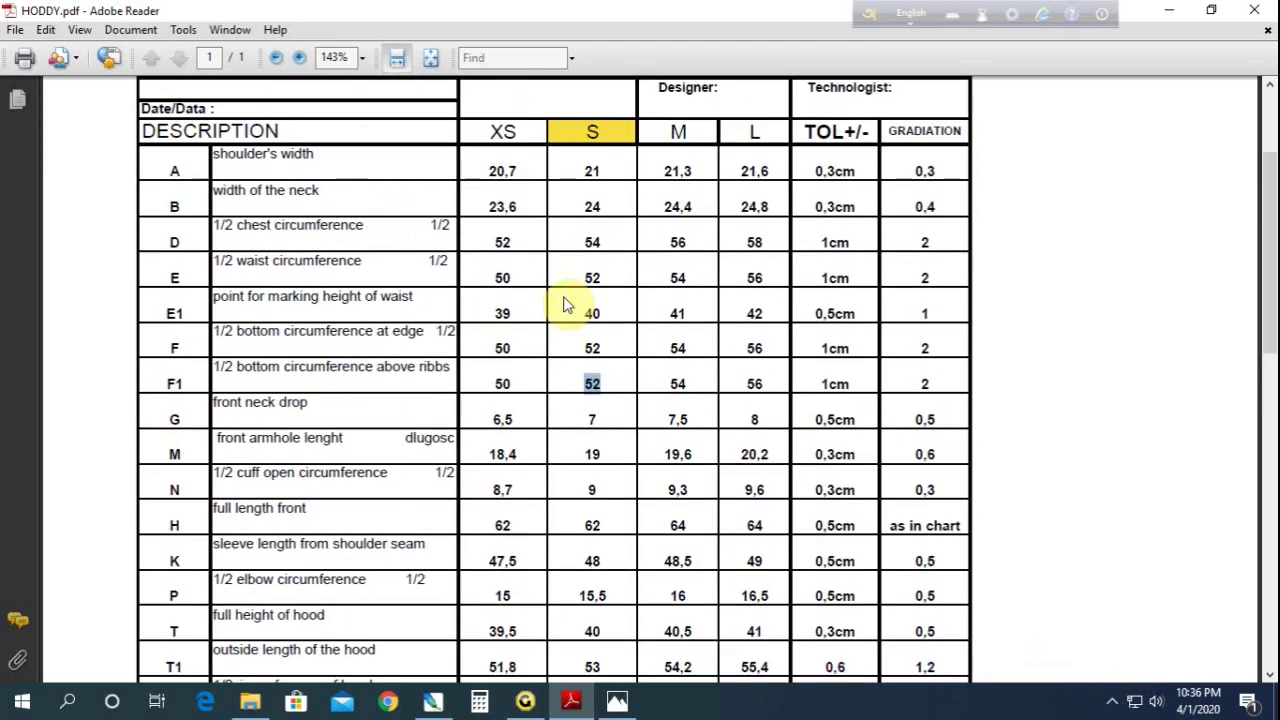
click(525, 703)
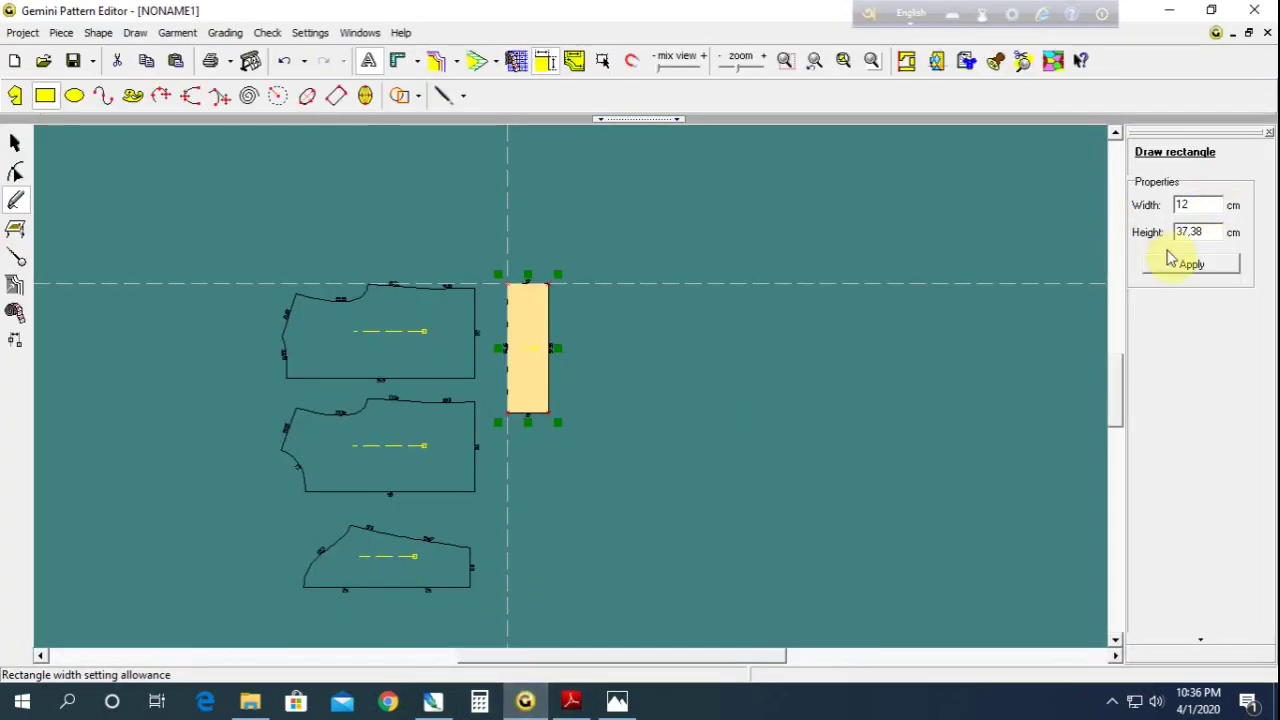
Set the new rectangle's height to 52 cm, keeping its 12 cm width
double_click(1175, 232)
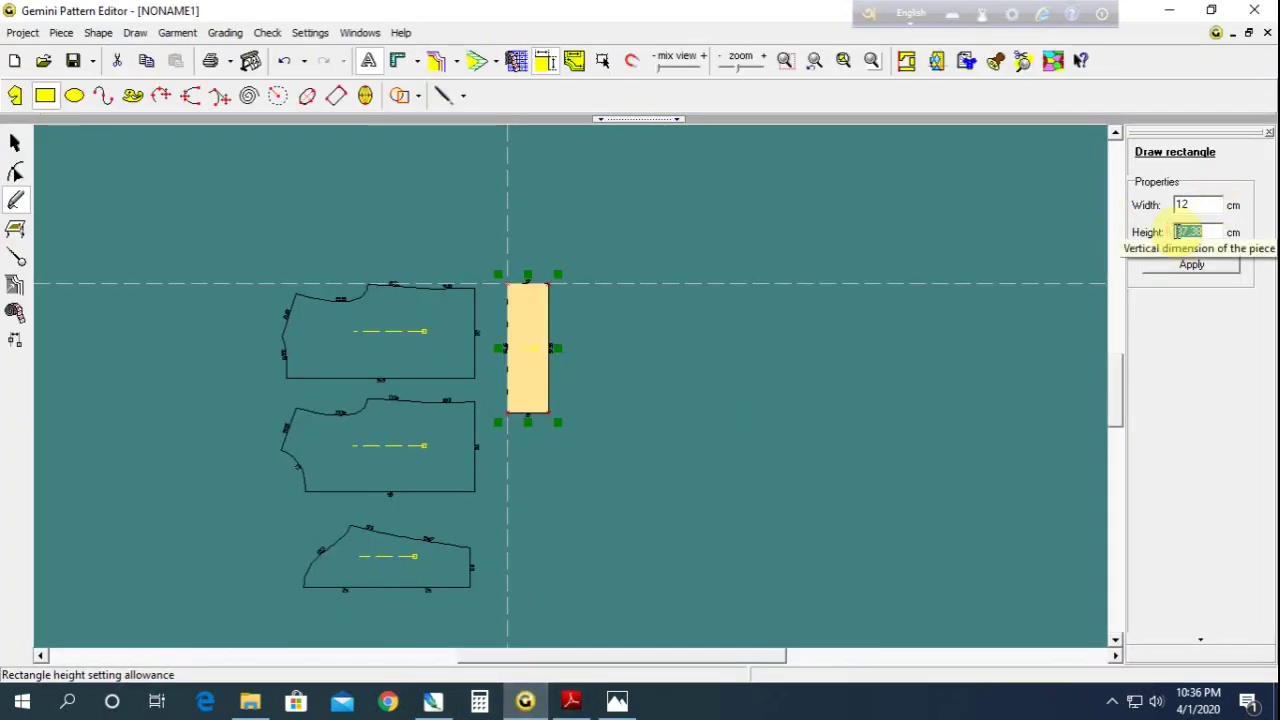
text(52)
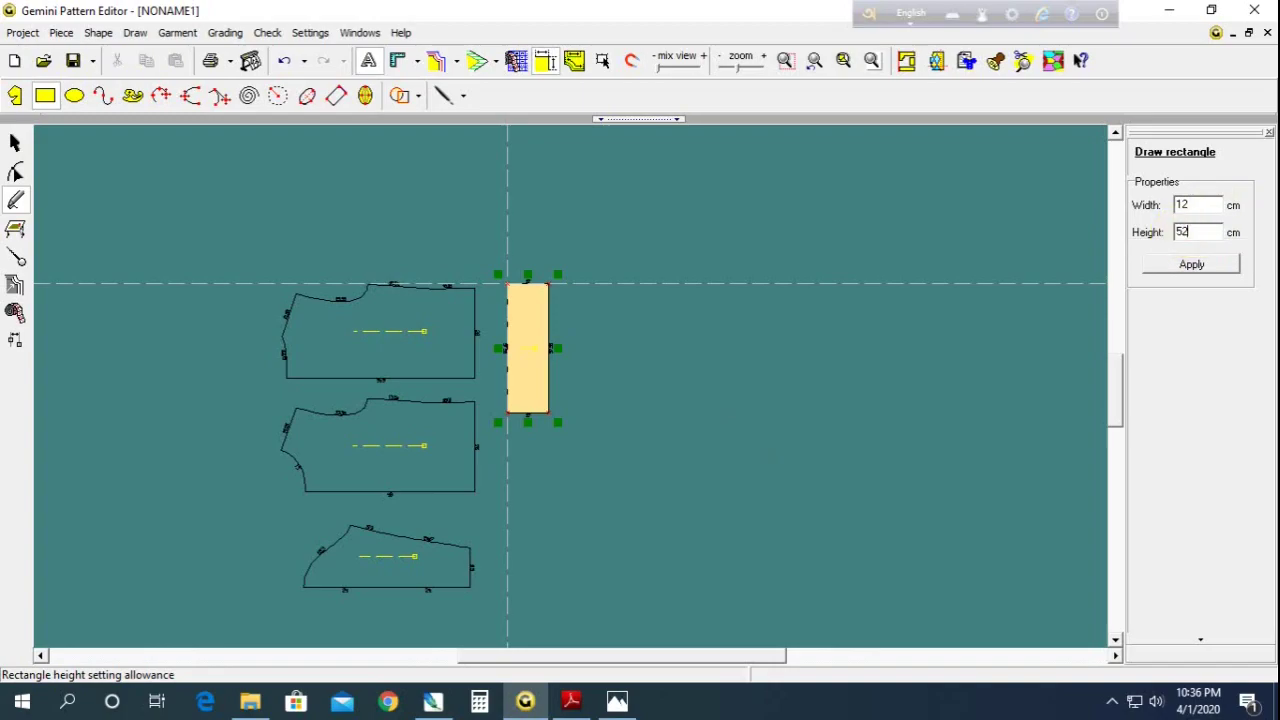
key(Return)
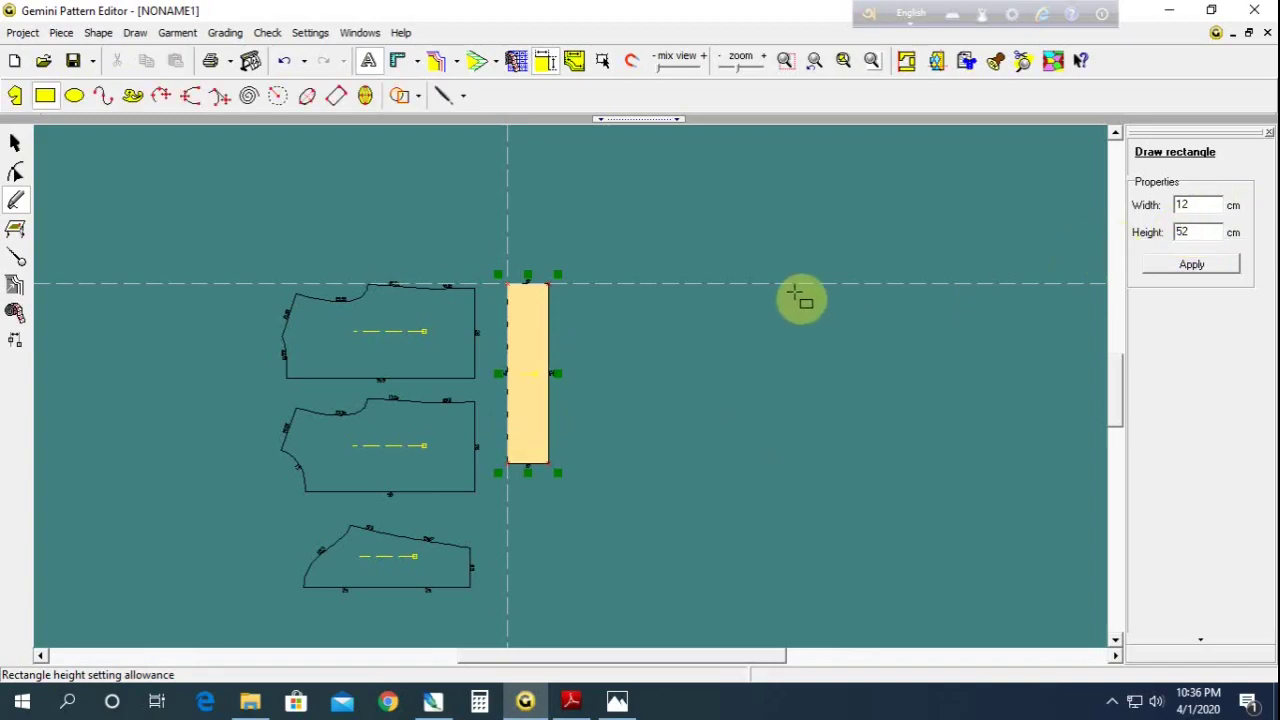
click(15, 172)
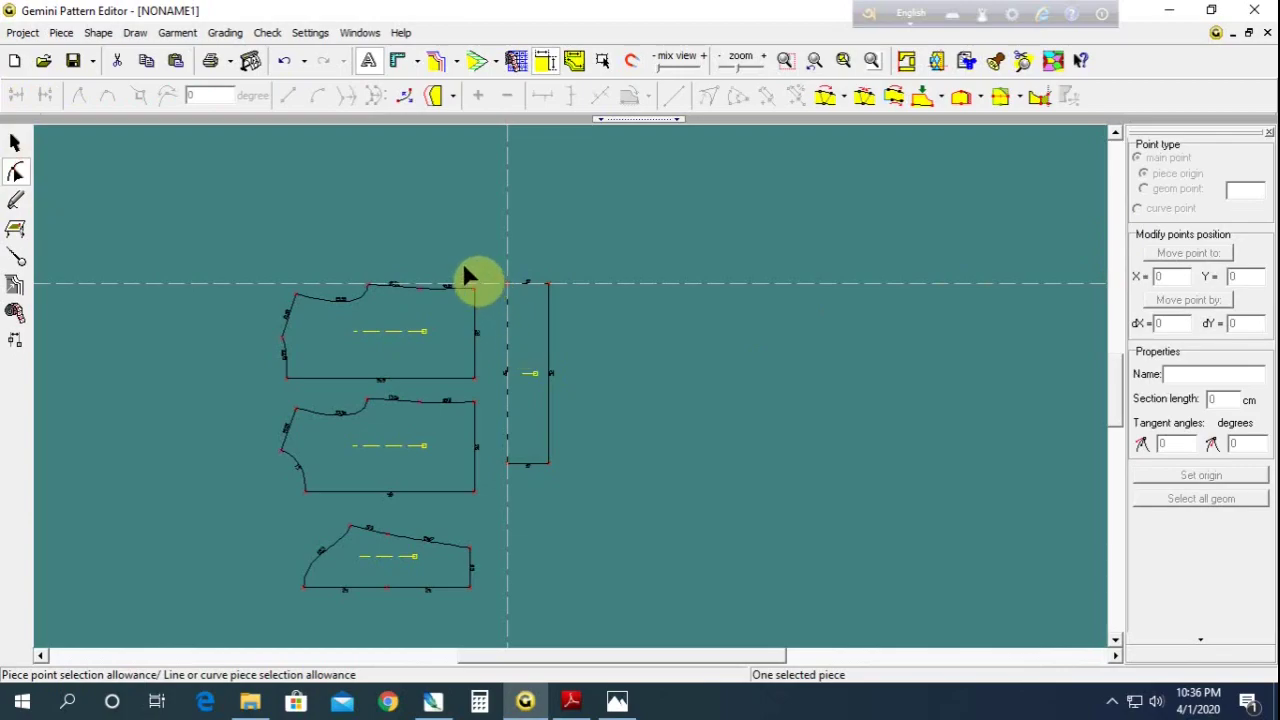
Nudge the top-right points of both upper pieces slightly upward
click(478, 310)
click(465, 402)
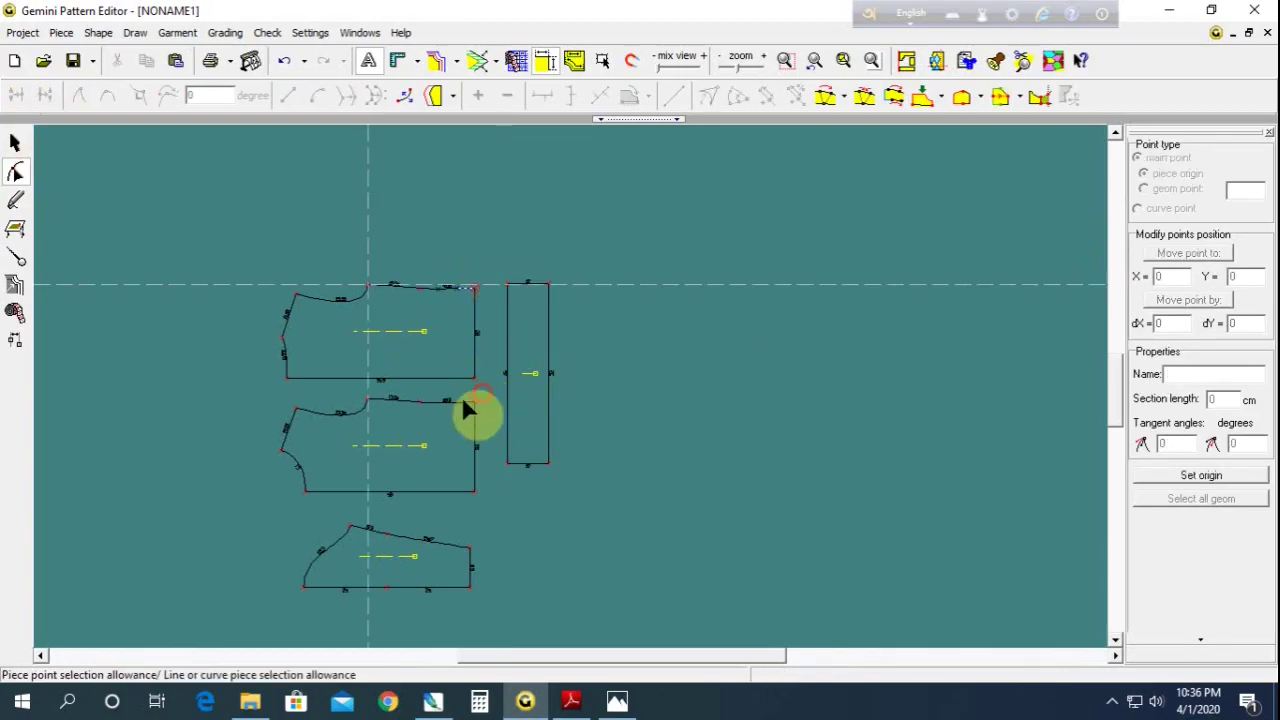
drag(397, 410, 398, 412)
drag(488, 278, 385, 298)
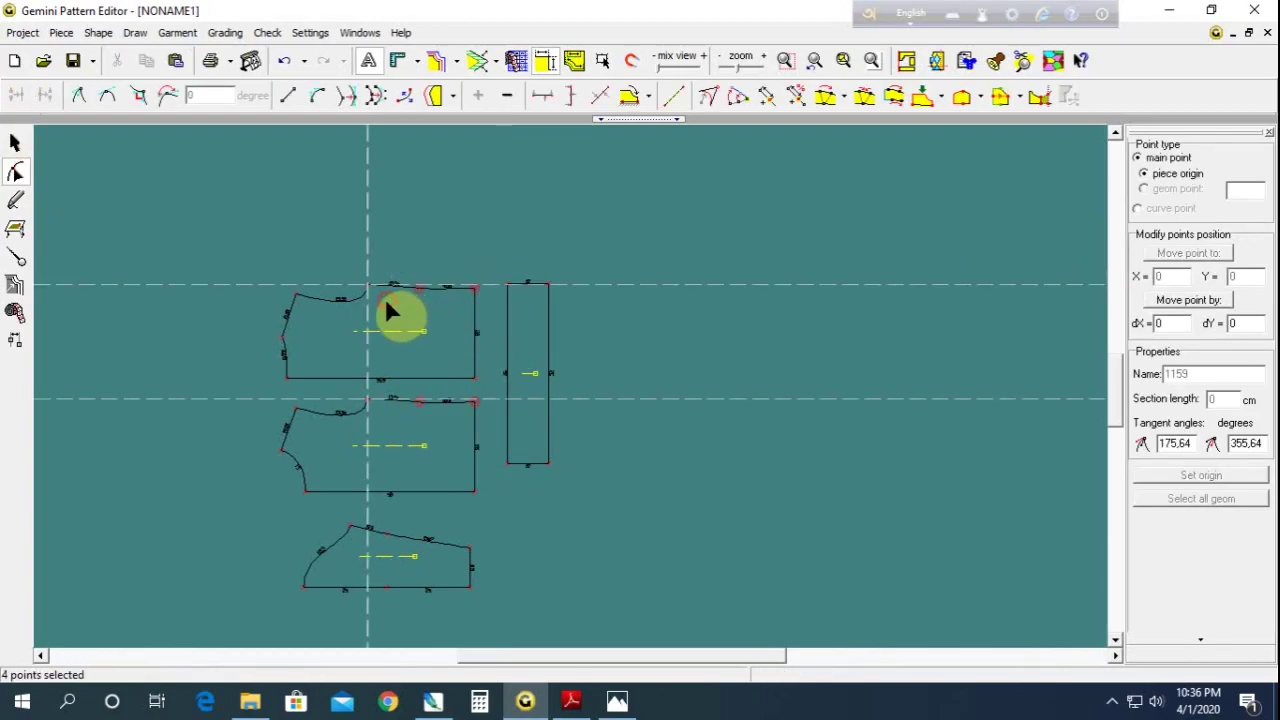
key(Up)
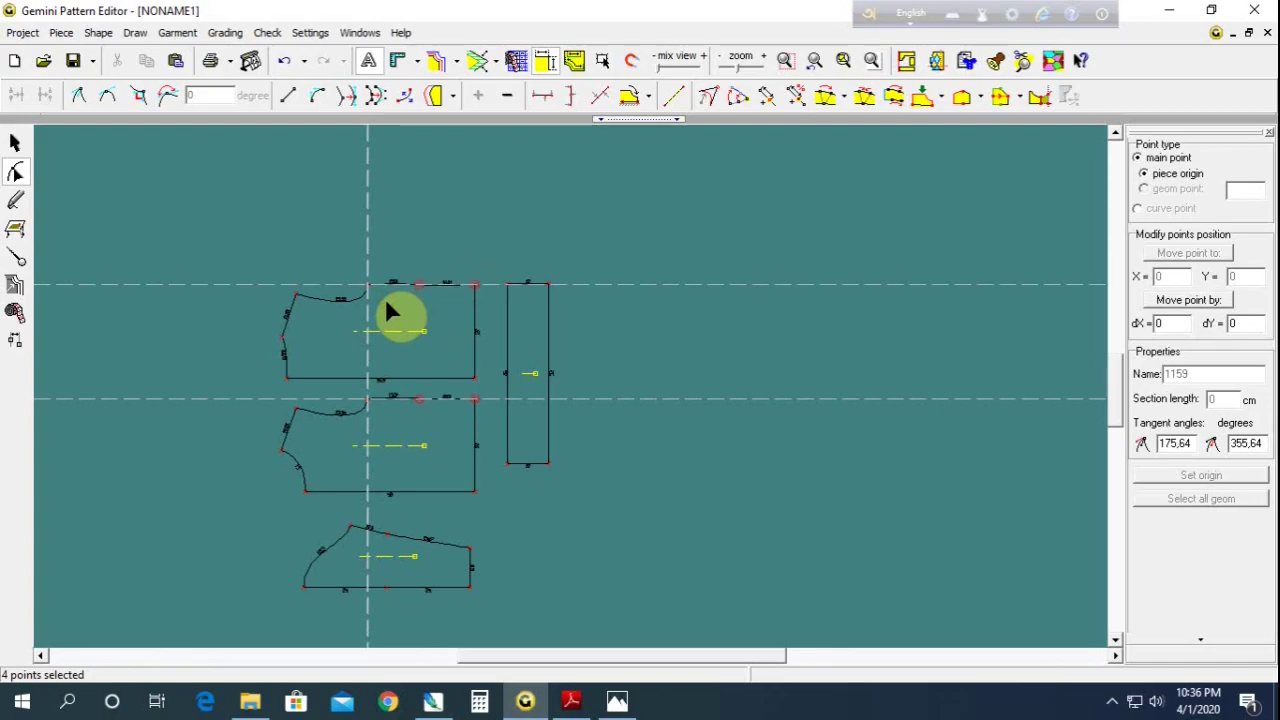
click(257, 227)
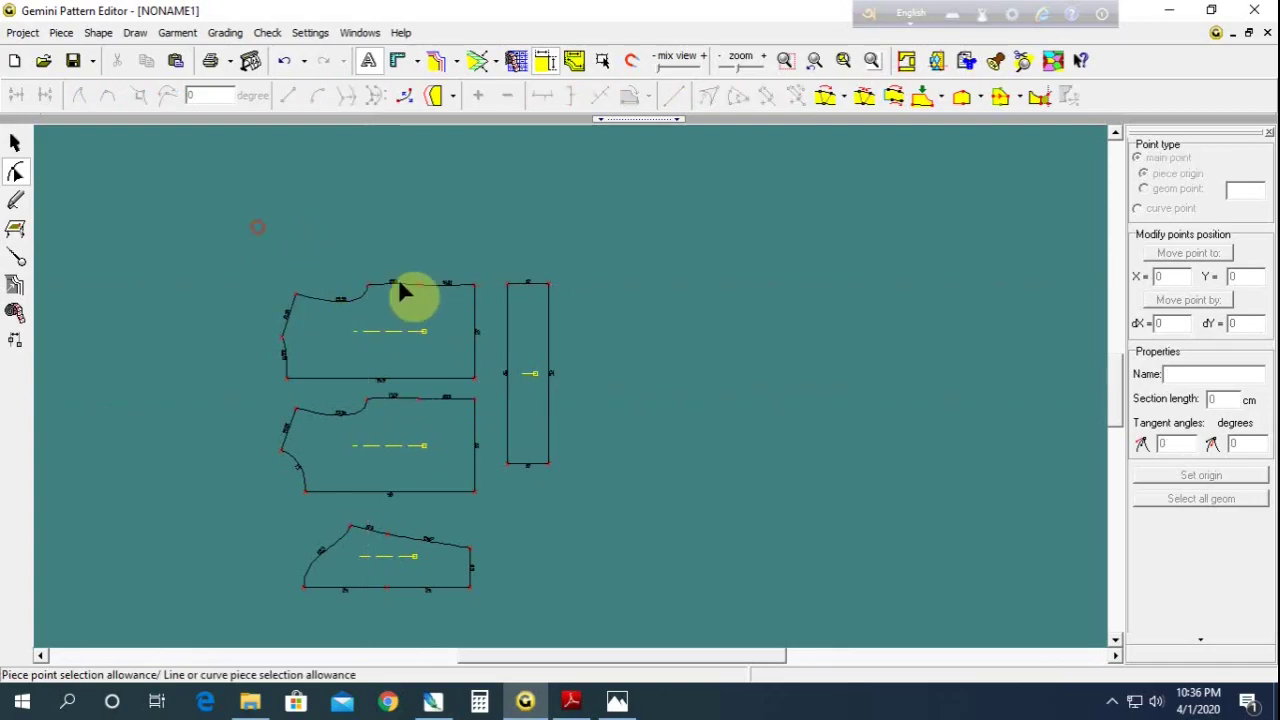
Select the top piece and the matching upper-edge points on the top and middle pieces
click(445, 319)
click(20, 141)
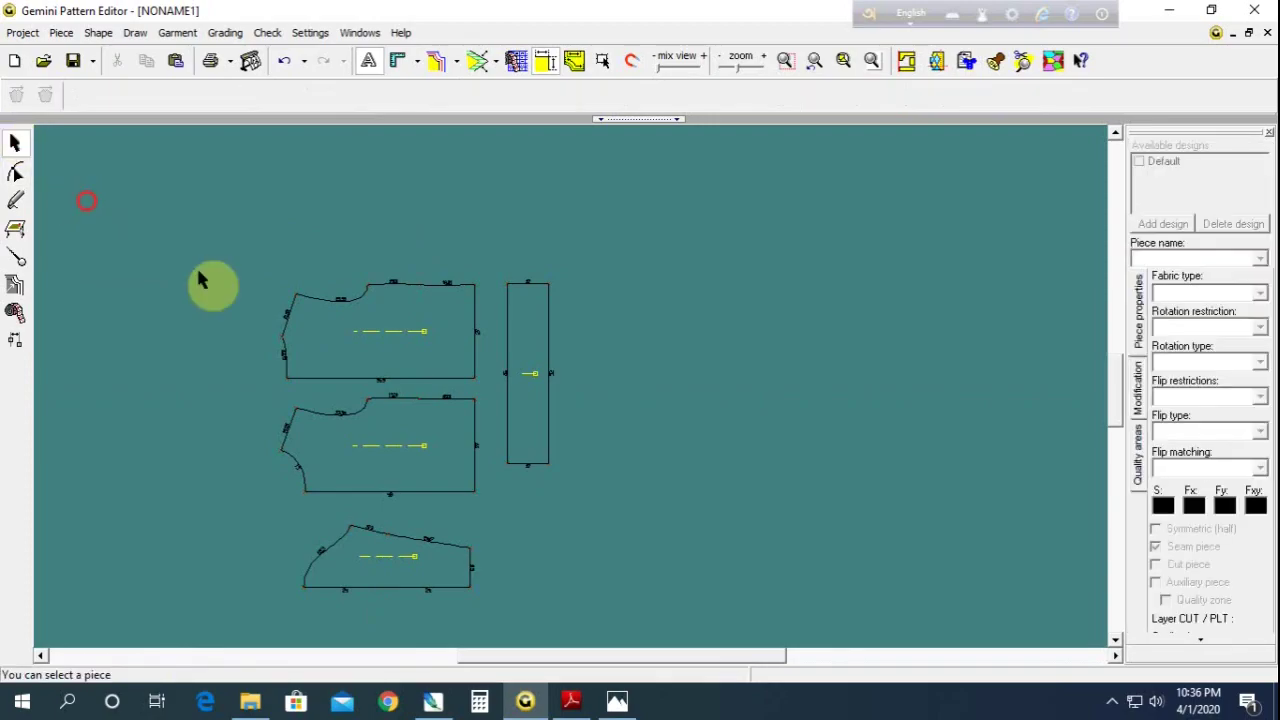
click(436, 320)
click(15, 172)
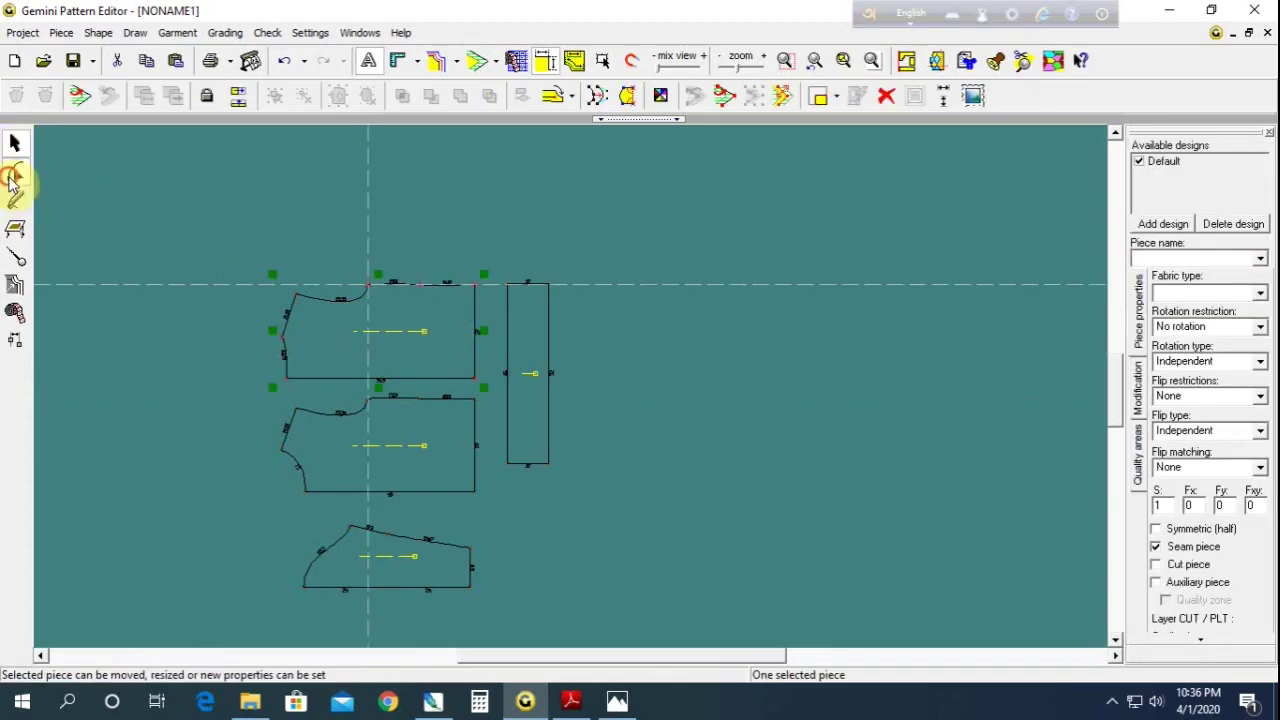
click(419, 285)
ctrl+click(408, 396)
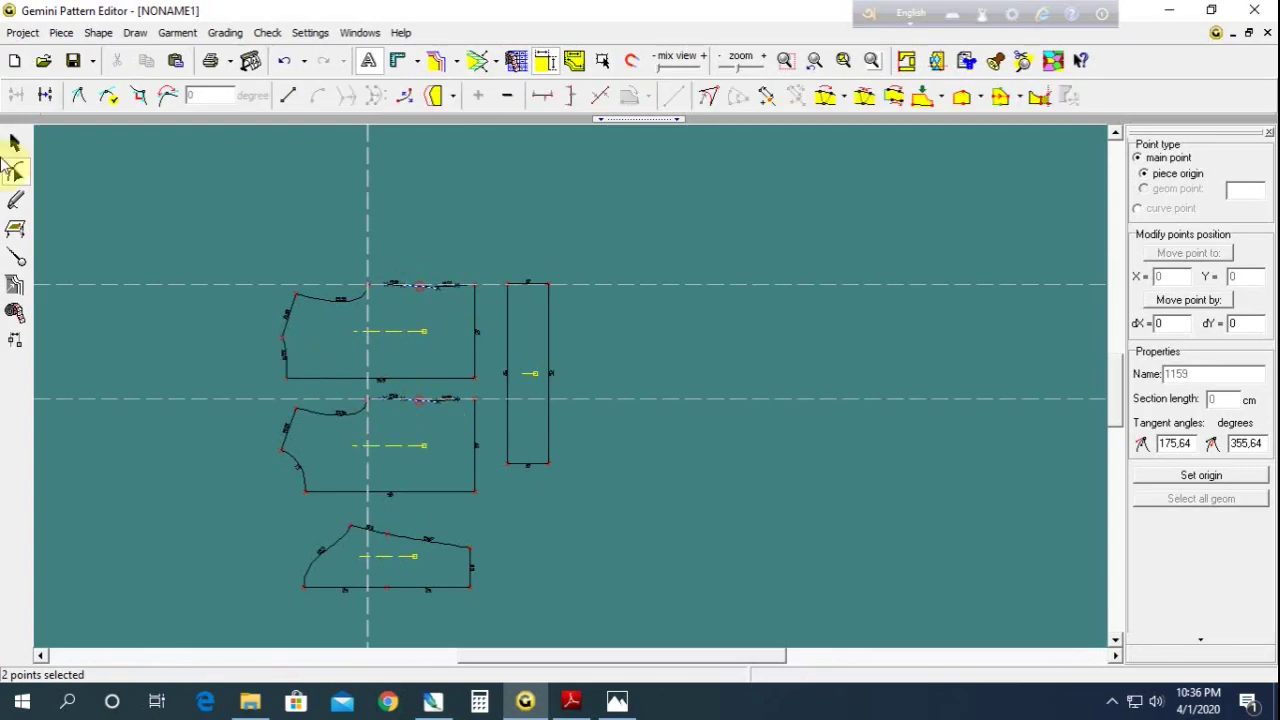
Select the middle pattern piece and zoom in and out around it
click(15, 143)
click(386, 434)
scroll(580, 397, up, 2)
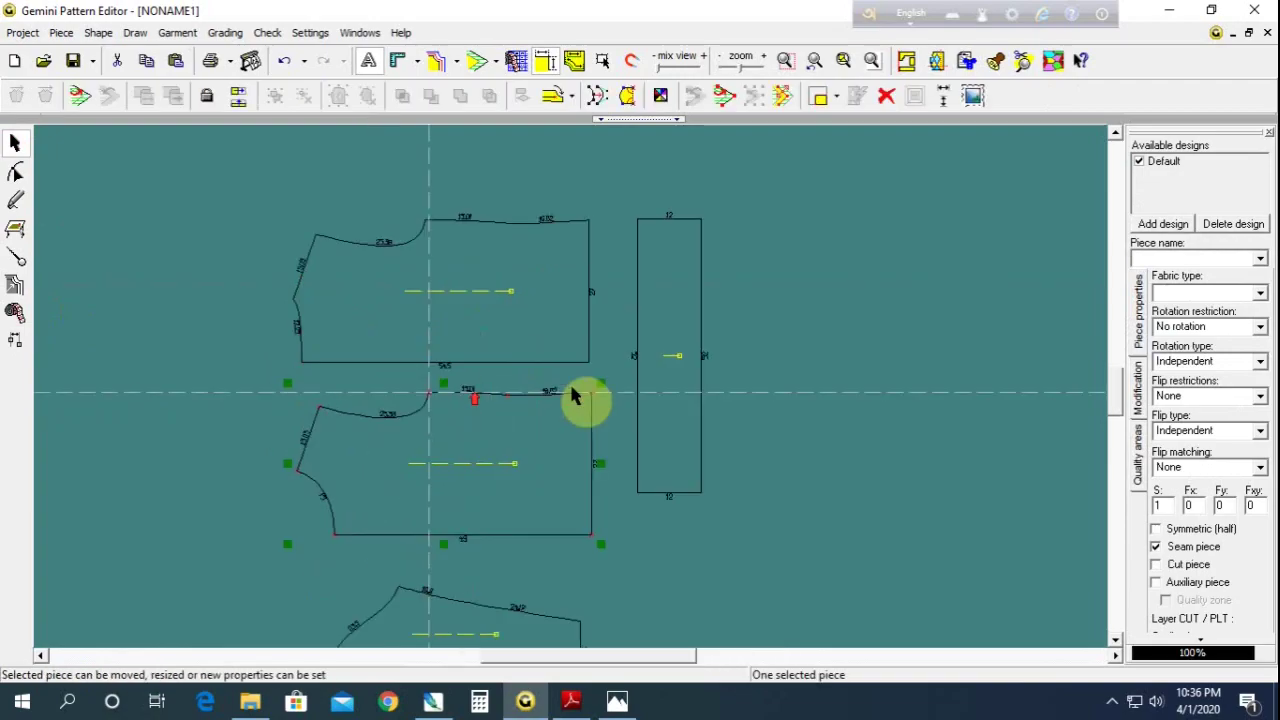
scroll(580, 397, up, 1)
scroll(578, 396, down, 1)
scroll(578, 396, down, 1)
click(853, 410)
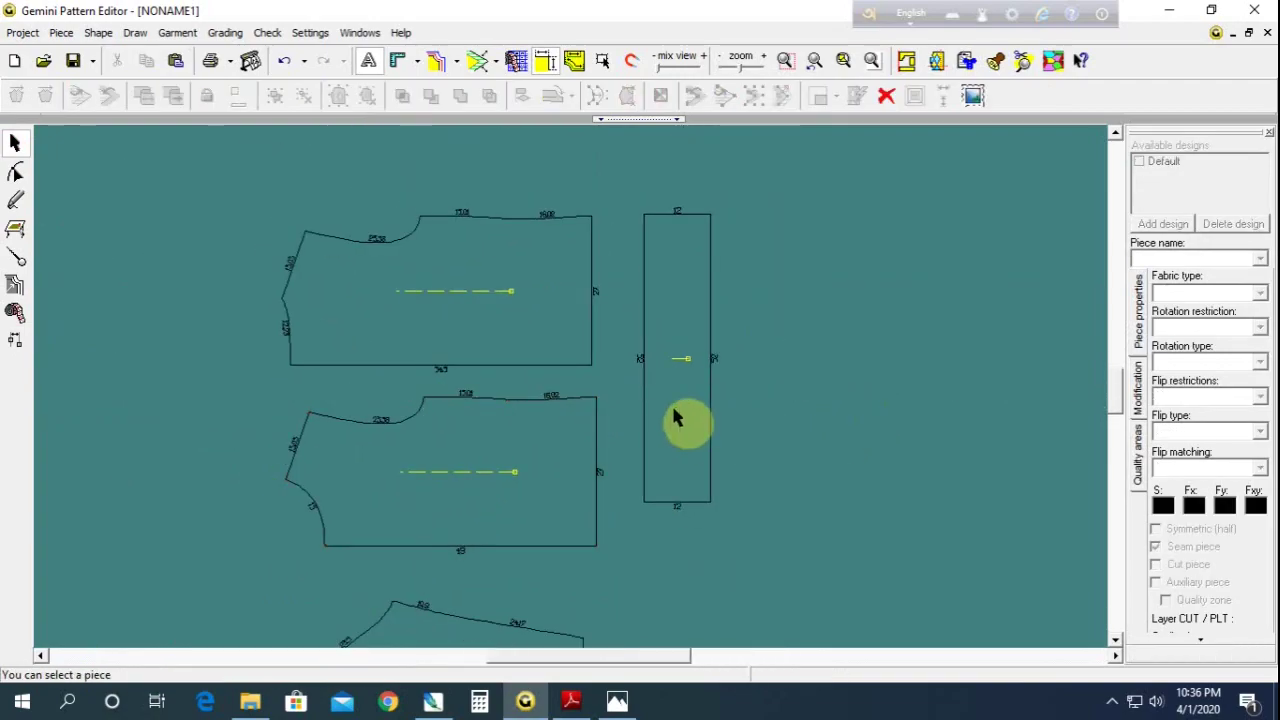
Compare the top-right corners of the top and middle pieces, then frame all pieces
click(14, 172)
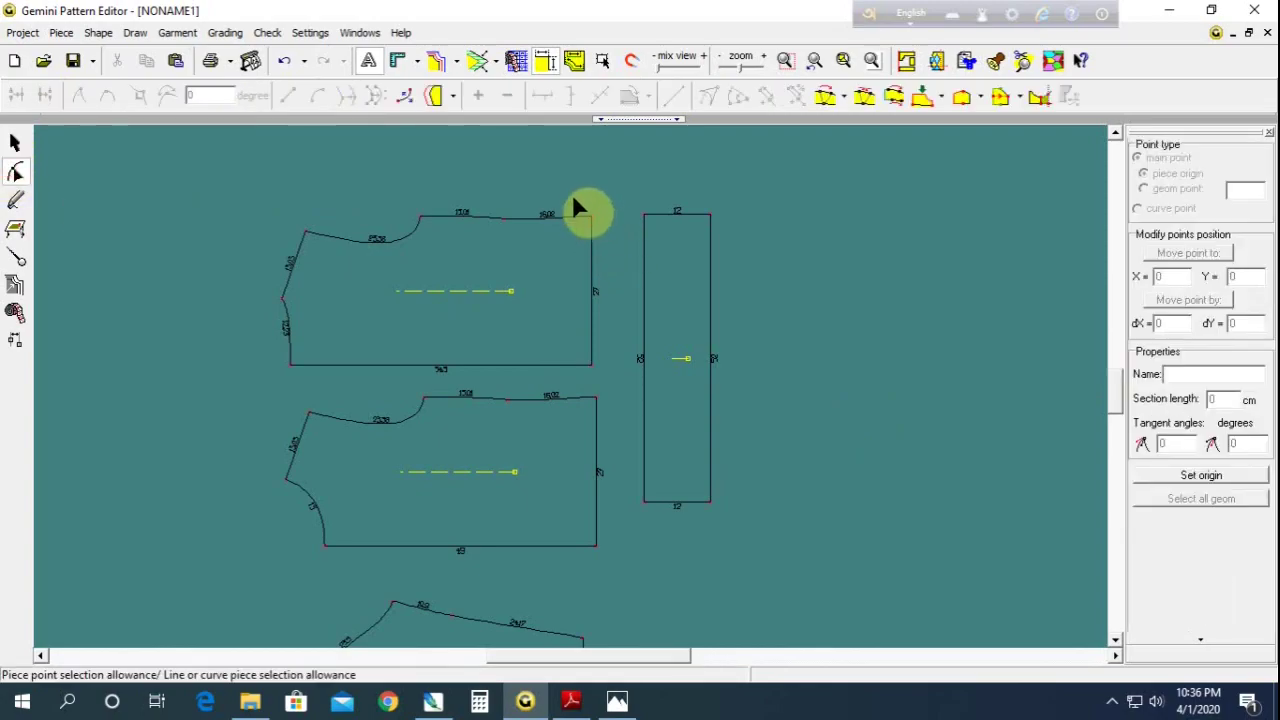
click(588, 212)
drag(578, 384, 601, 405)
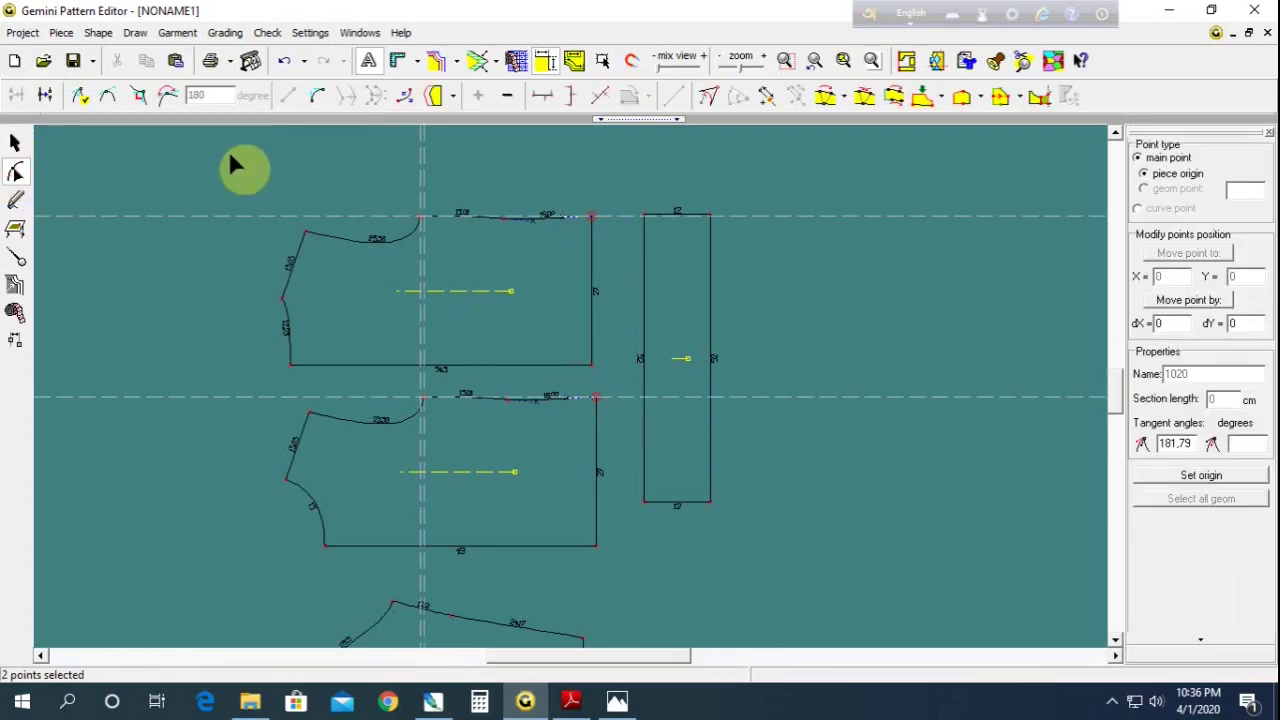
click(143, 240)
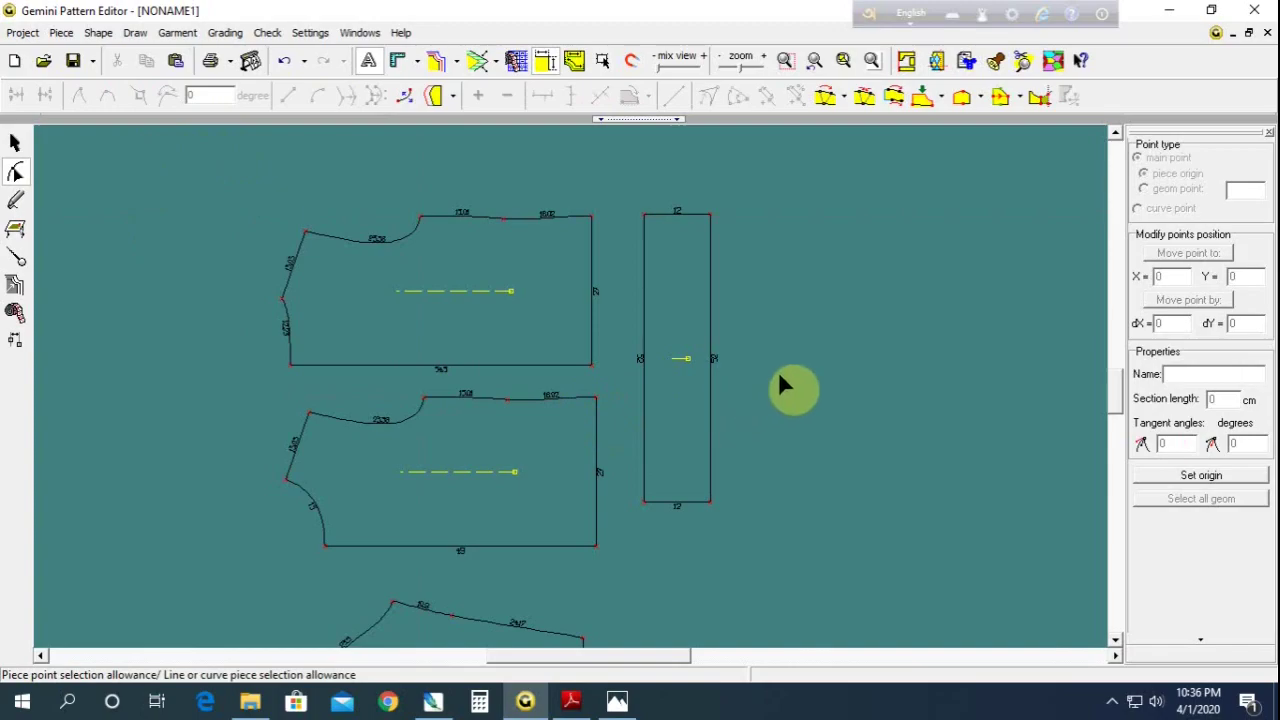
scroll(778, 369, down, 2)
scroll(594, 462, up, 1)
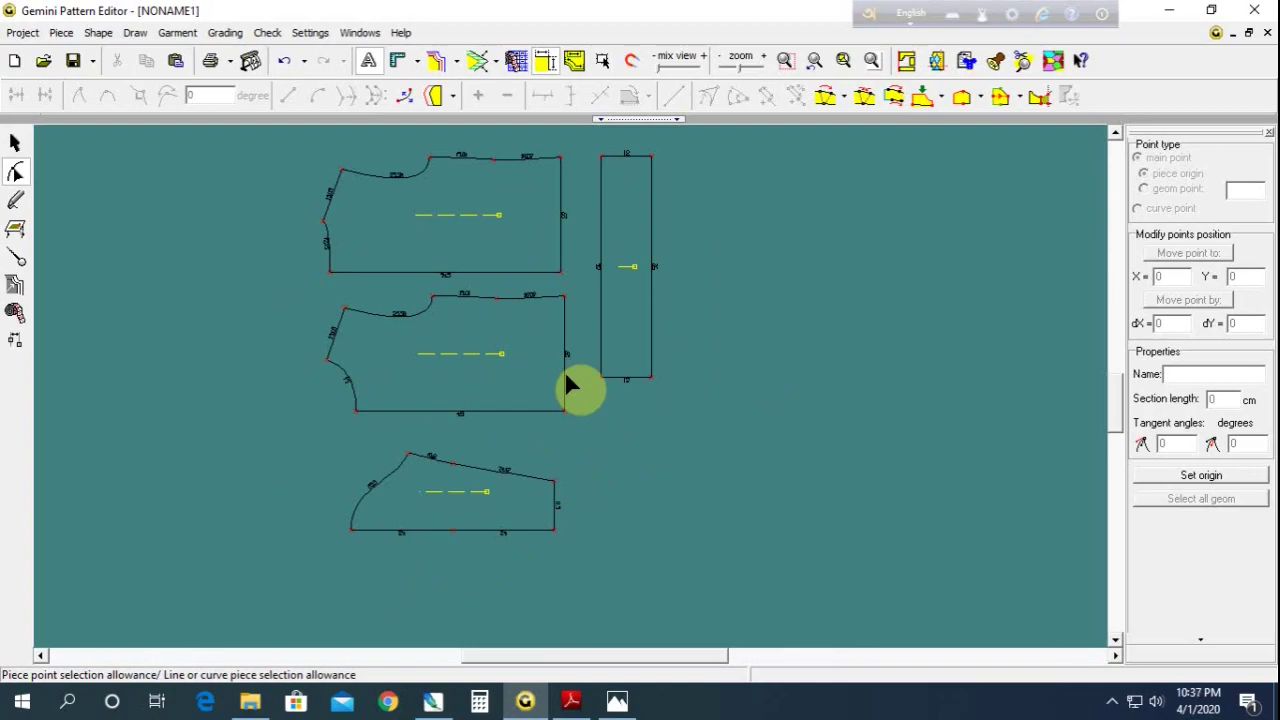
scroll(568, 382, down, 1)
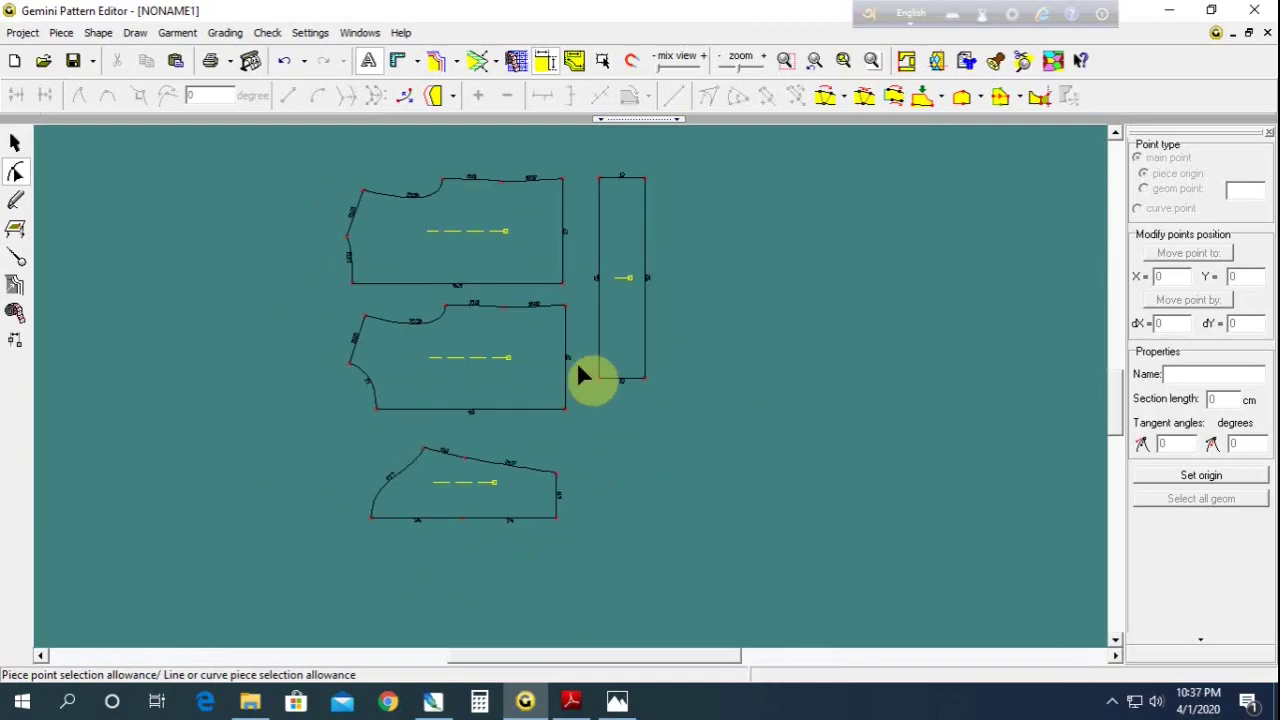
scroll(578, 390, up, 1)
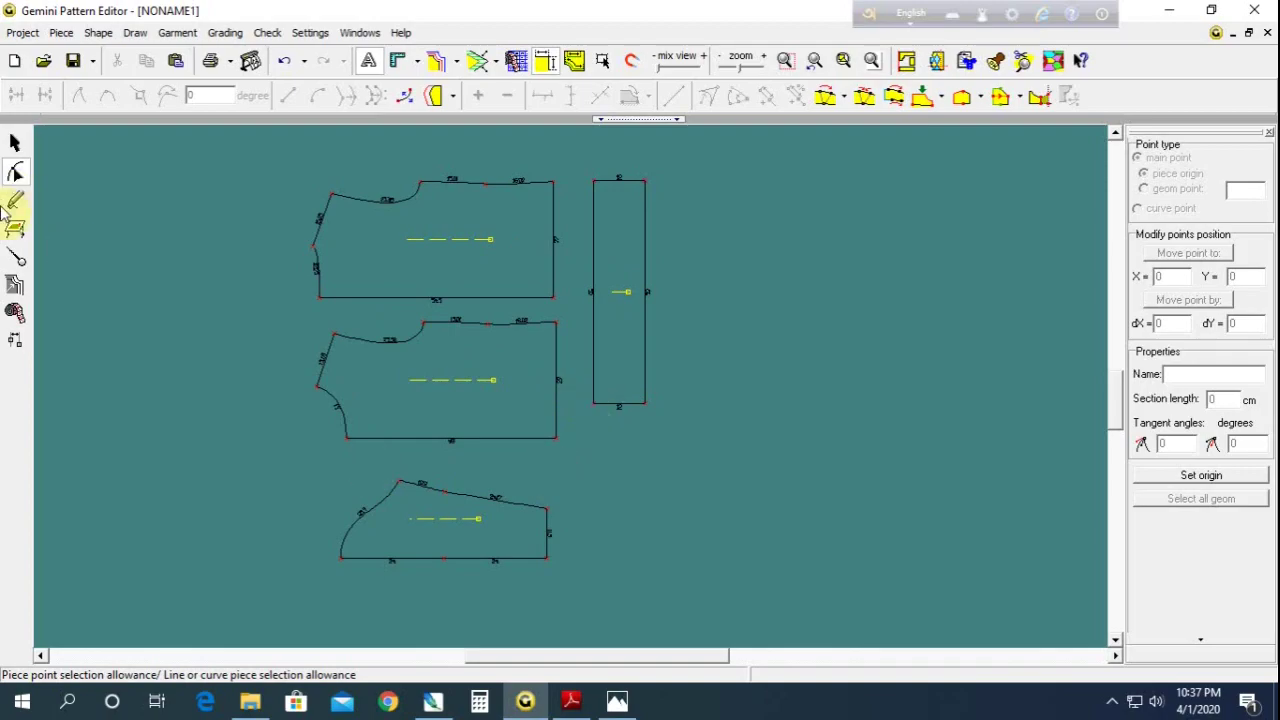
Draw a rectangle beside the lower sleeve piece and set its width to 12 cm
click(17, 200)
drag(572, 466, 597, 540)
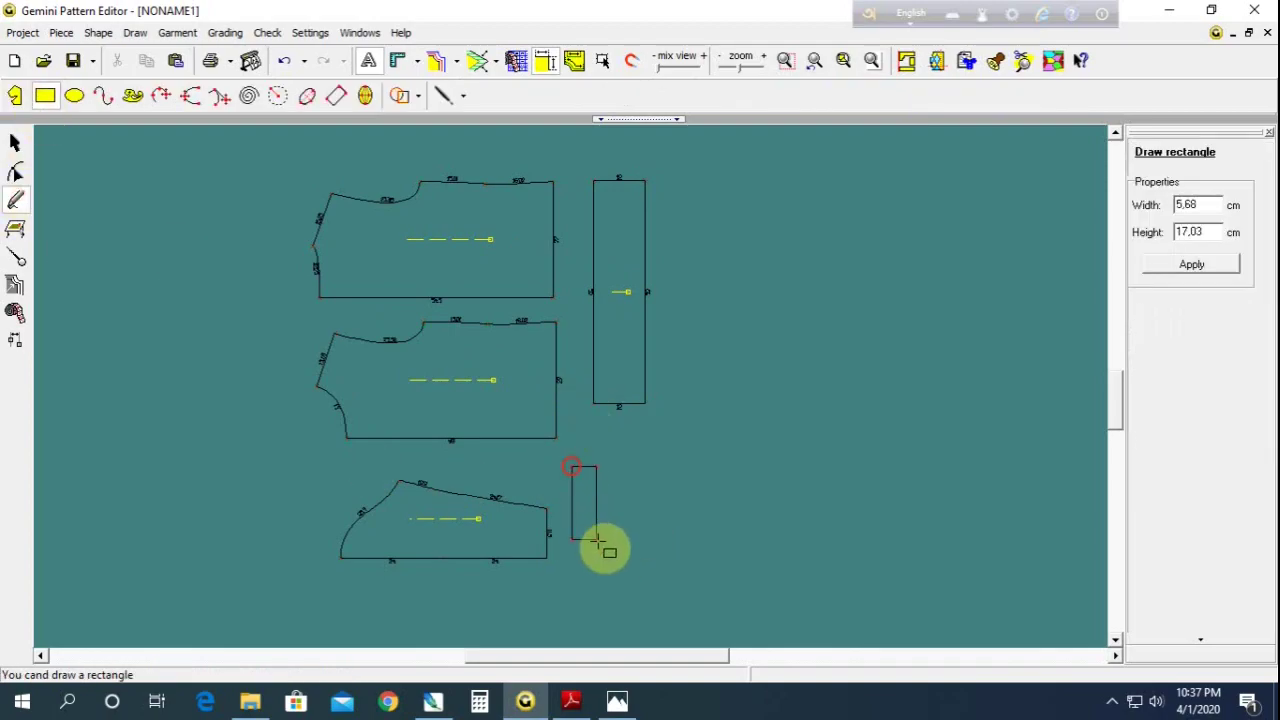
double_click(1191, 206)
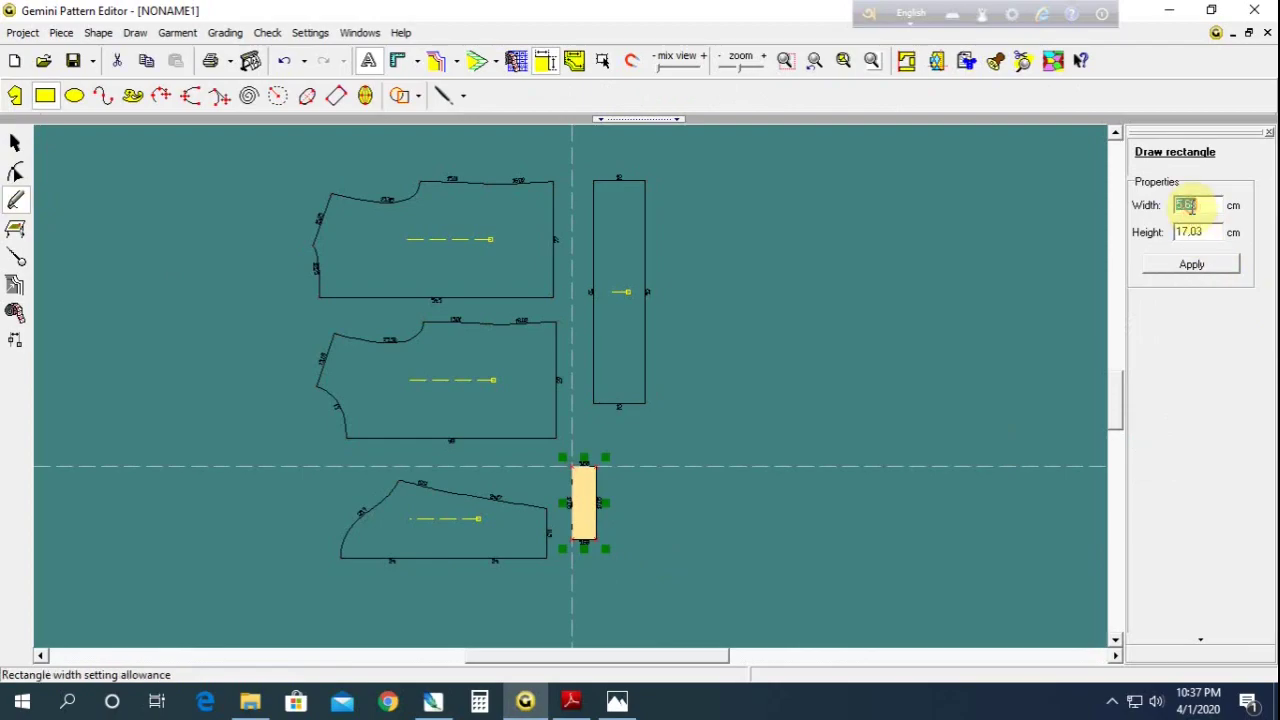
text(12)
key(Return)
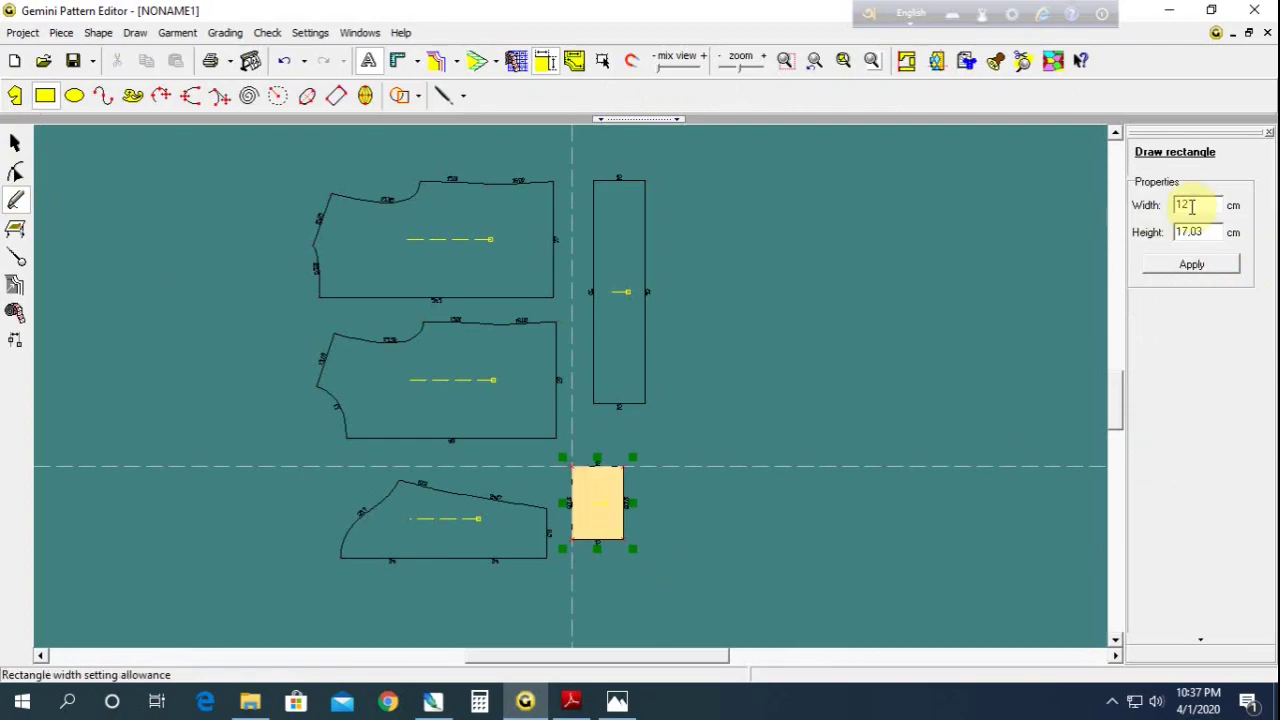
double_click(1190, 232)
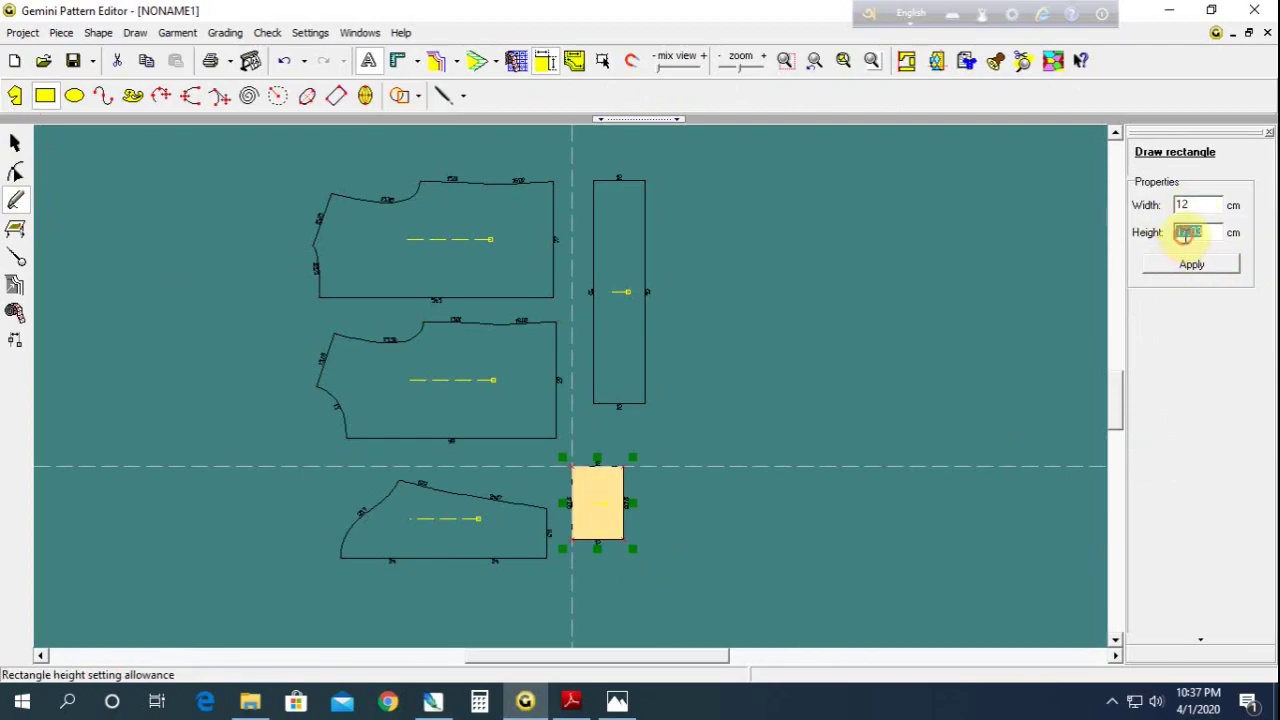
Check the size S half cuff open circumference row in the HODDY.pdf chart
click(571, 700)
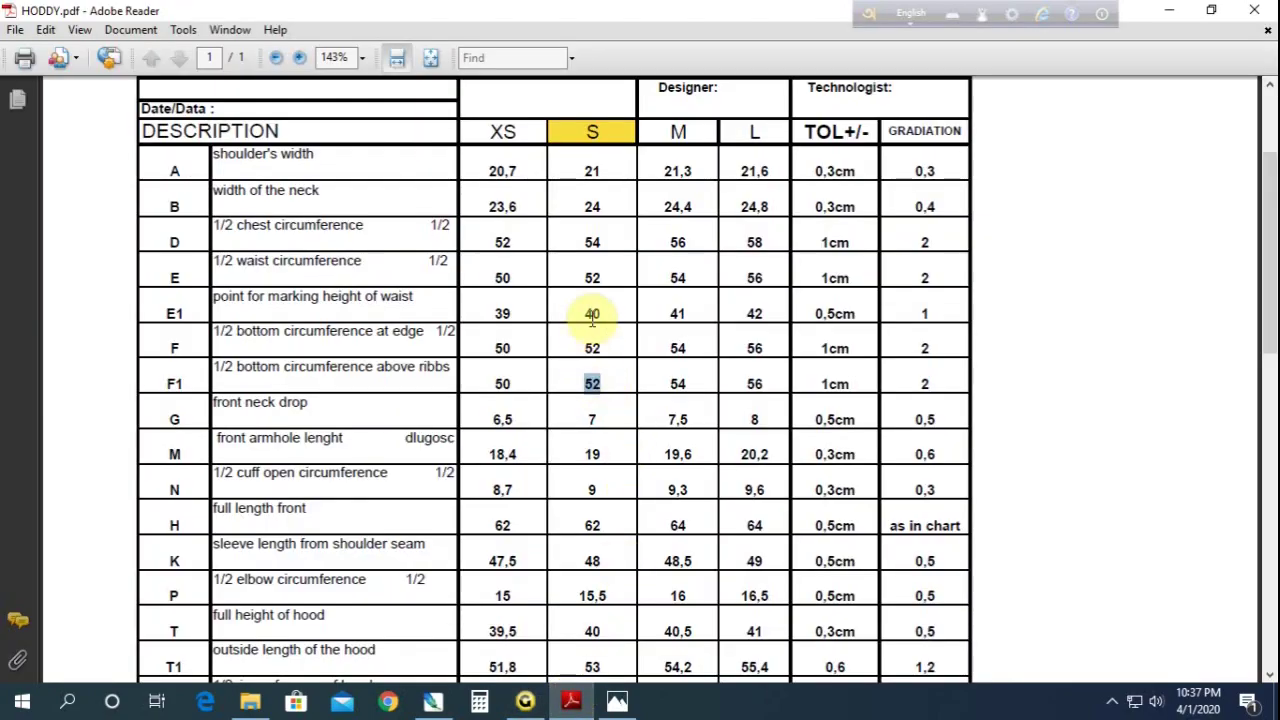
drag(236, 472, 526, 488)
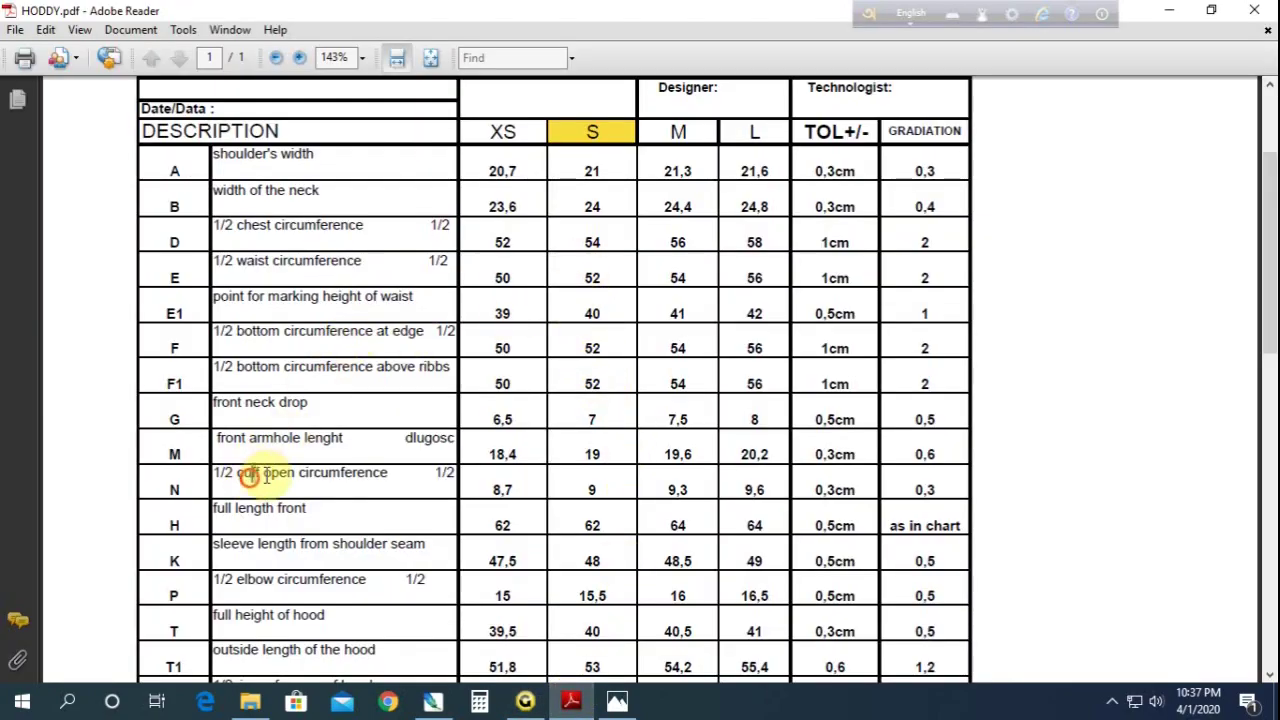
click(592, 489)
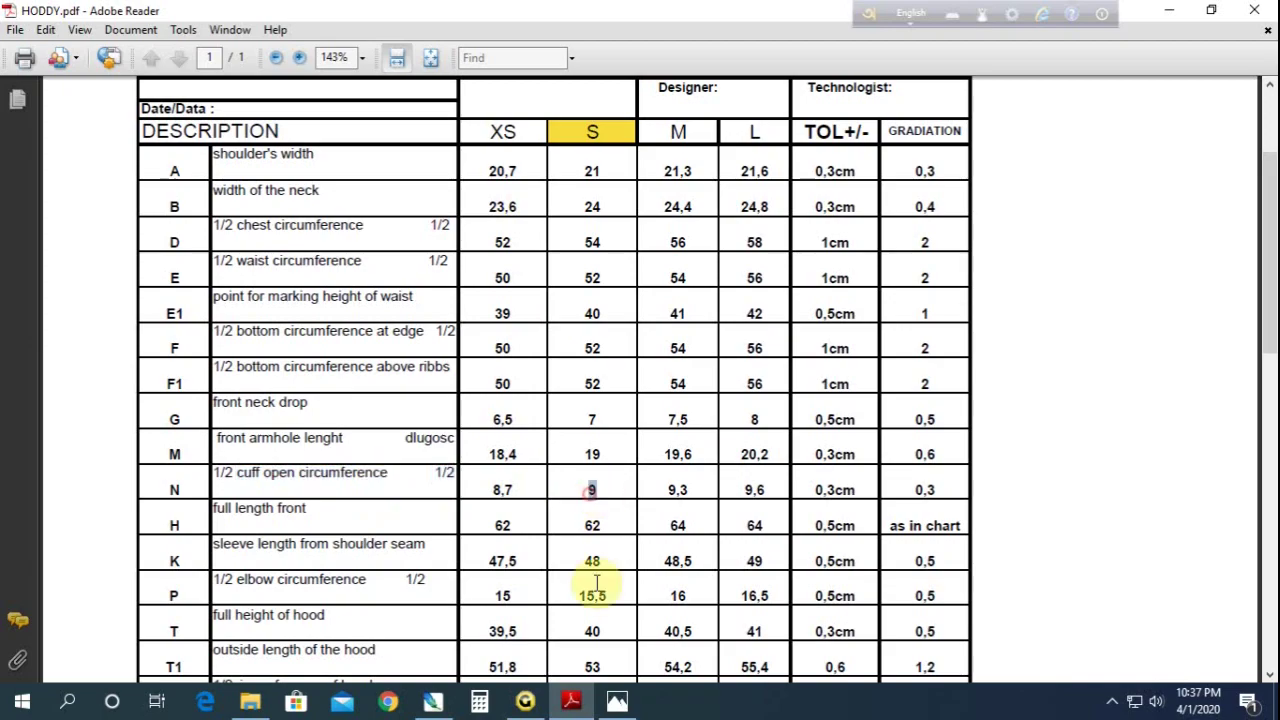
click(526, 700)
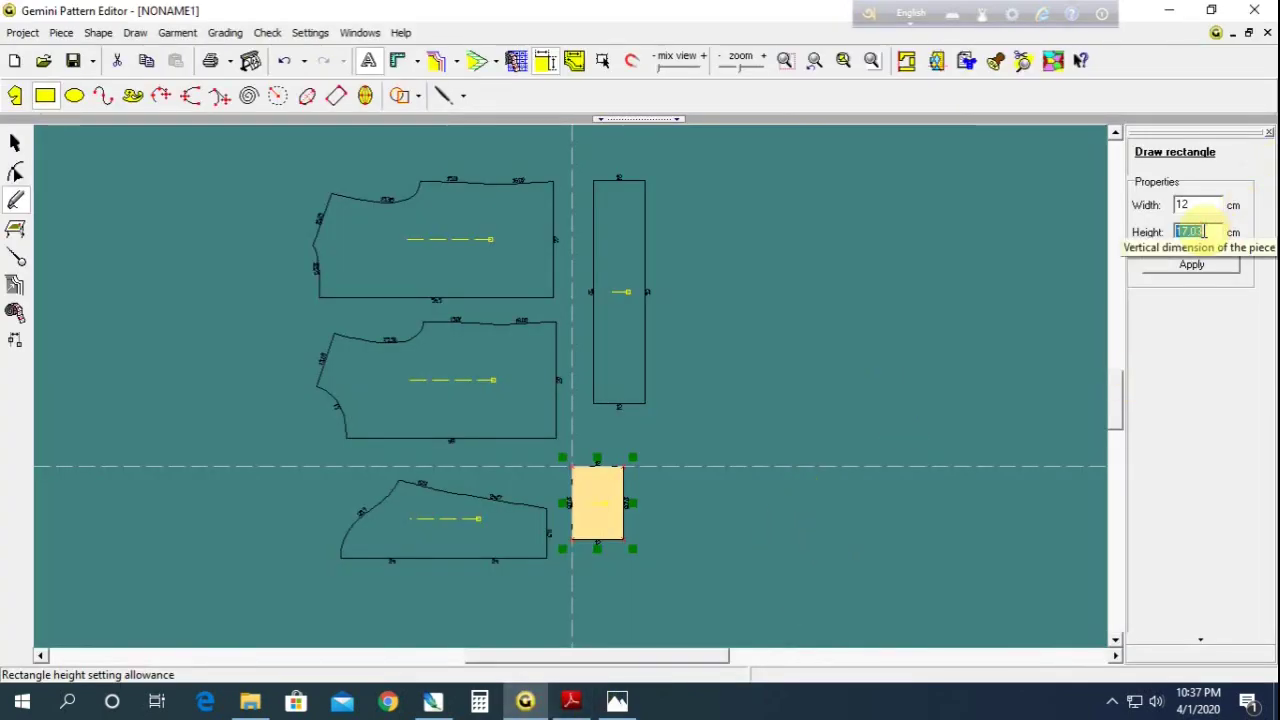
Apply a 9 cm height so the small rectangle measures 12 × 9 cm, then select it
text(9)
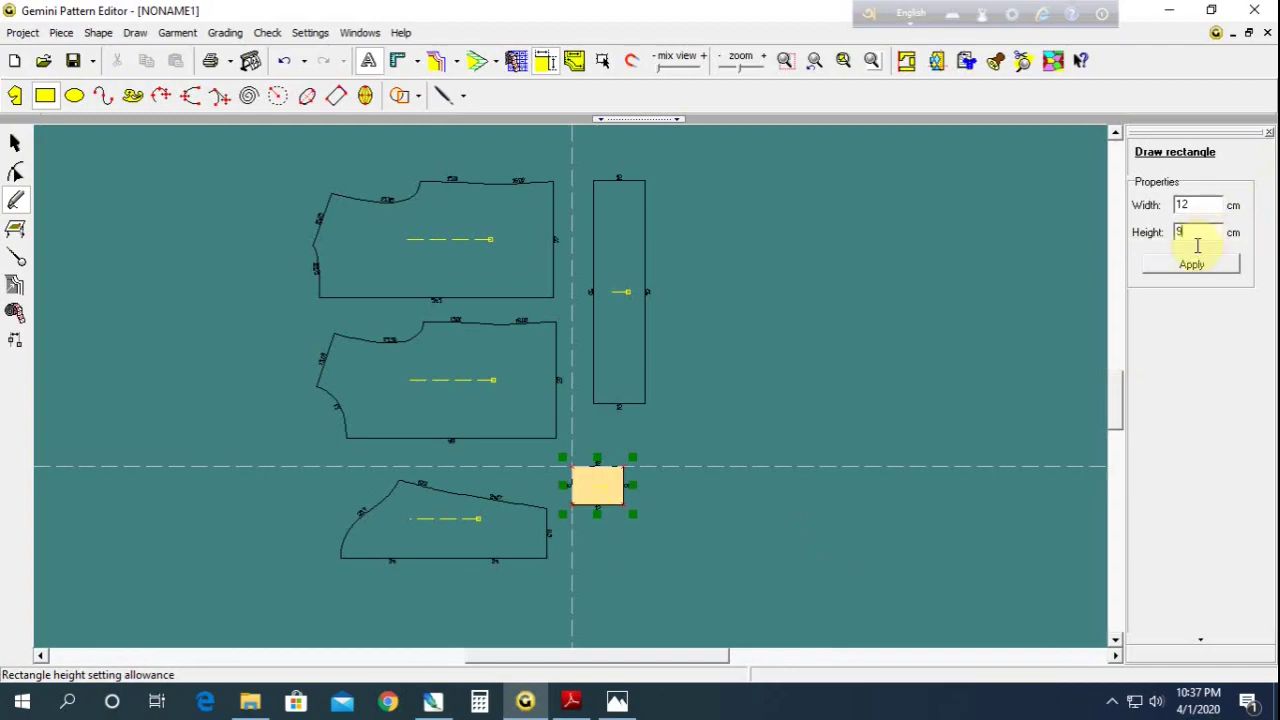
click(1190, 264)
click(14, 142)
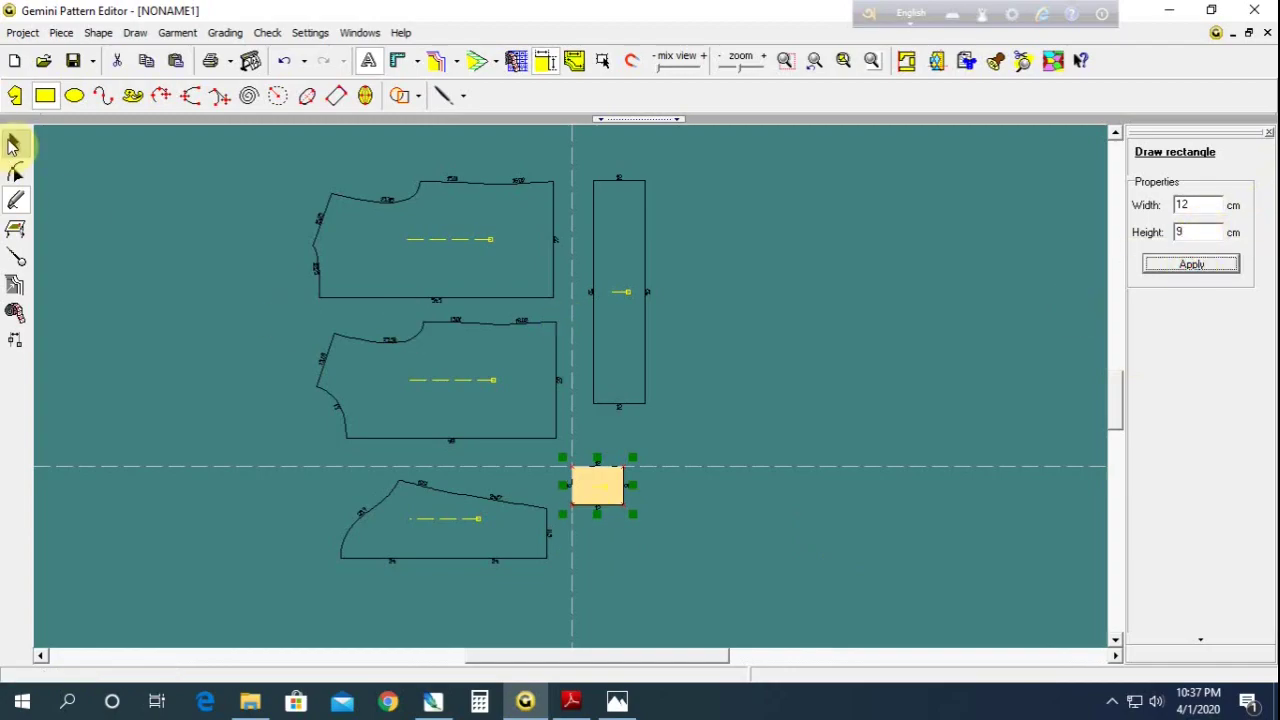
click(275, 435)
click(611, 371)
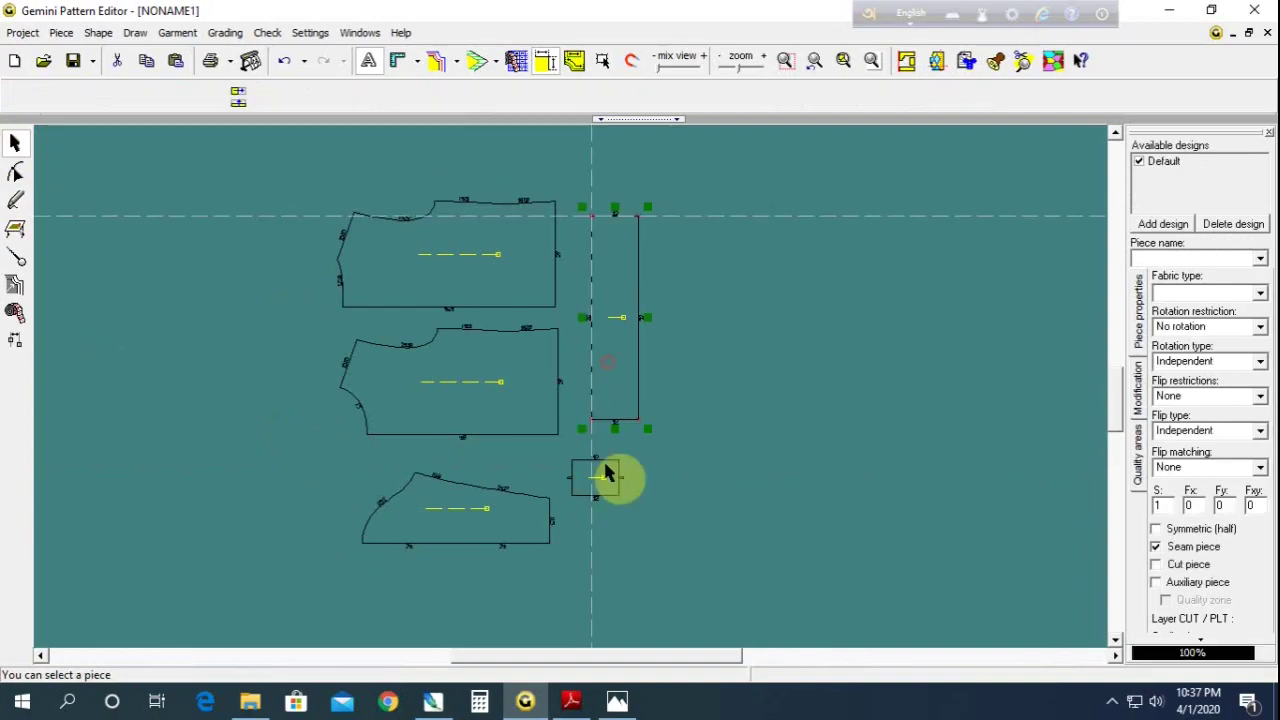
Move the 12 × 9 cm piece beneath the tall rectangle and recentre the workspace
mouse_move(608, 471)
mouse_down()
mouse_move(610, 488)
mouse_move(595, 480)
mouse_up()
click(594, 423)
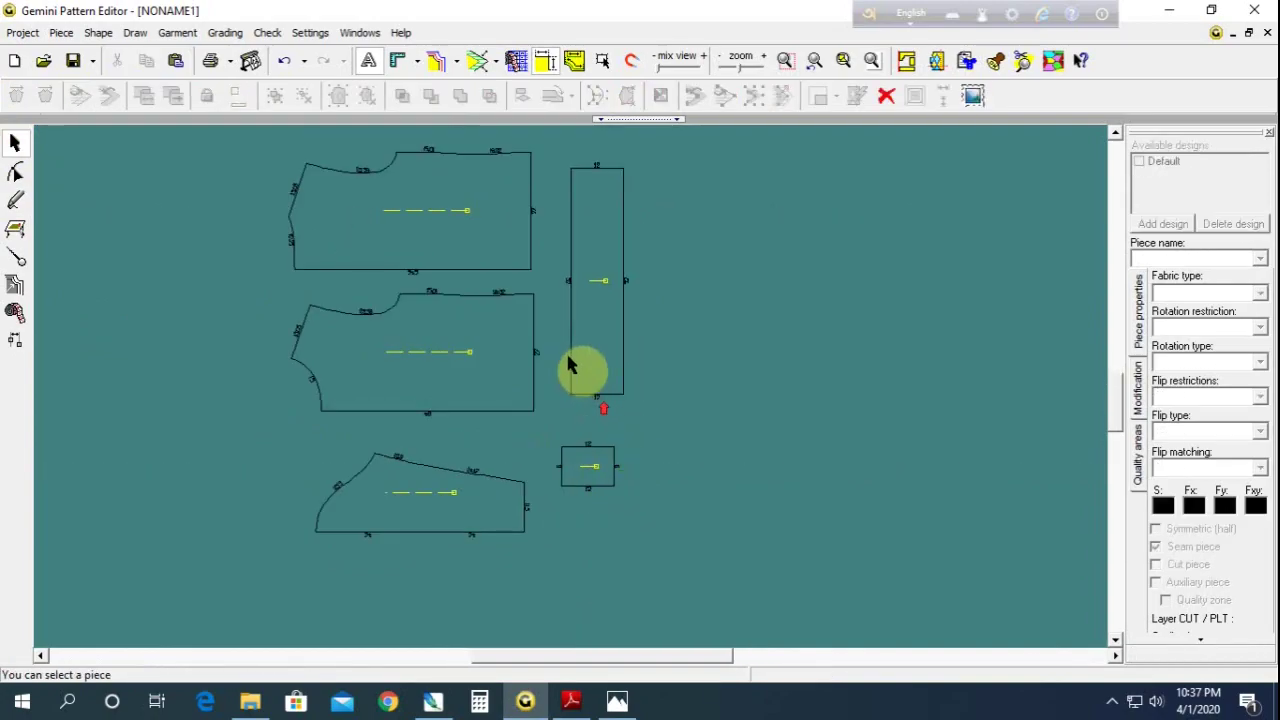
click(15, 200)
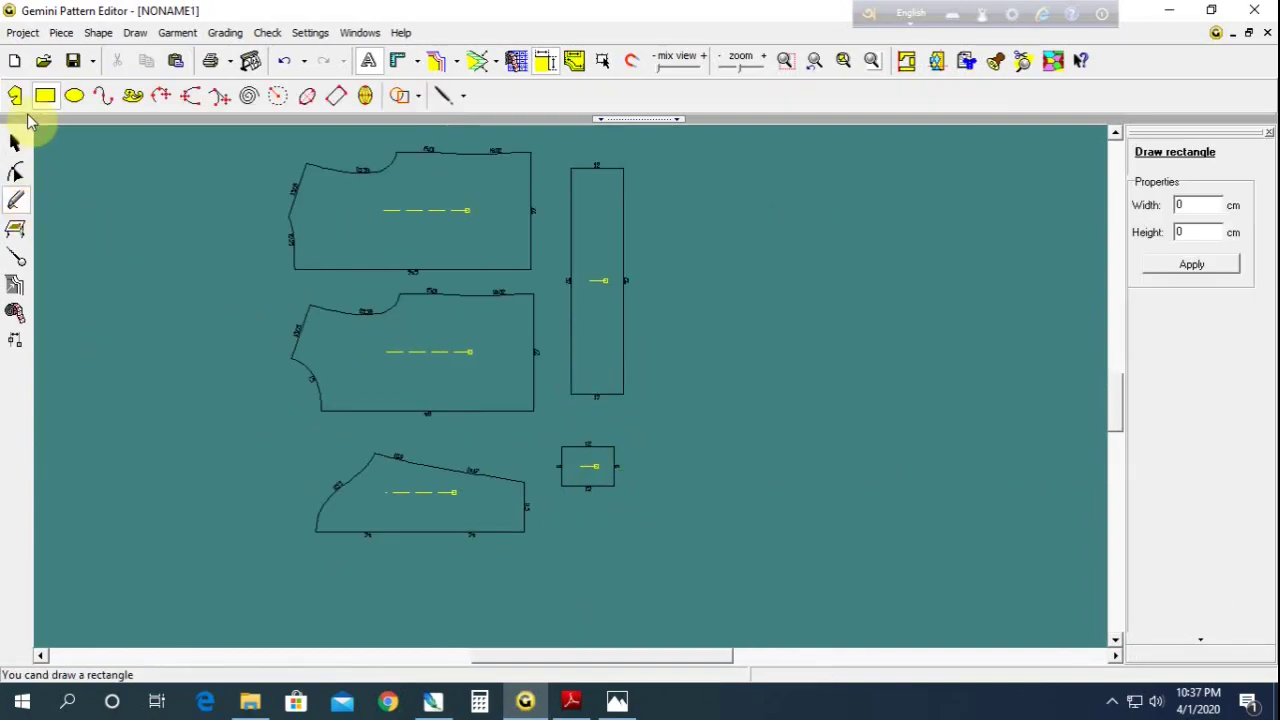
click(14, 143)
mouse_move(180, 337)
middle_down()
mouse_move(835, 422)
mouse_move(531, 423)
middle_up()
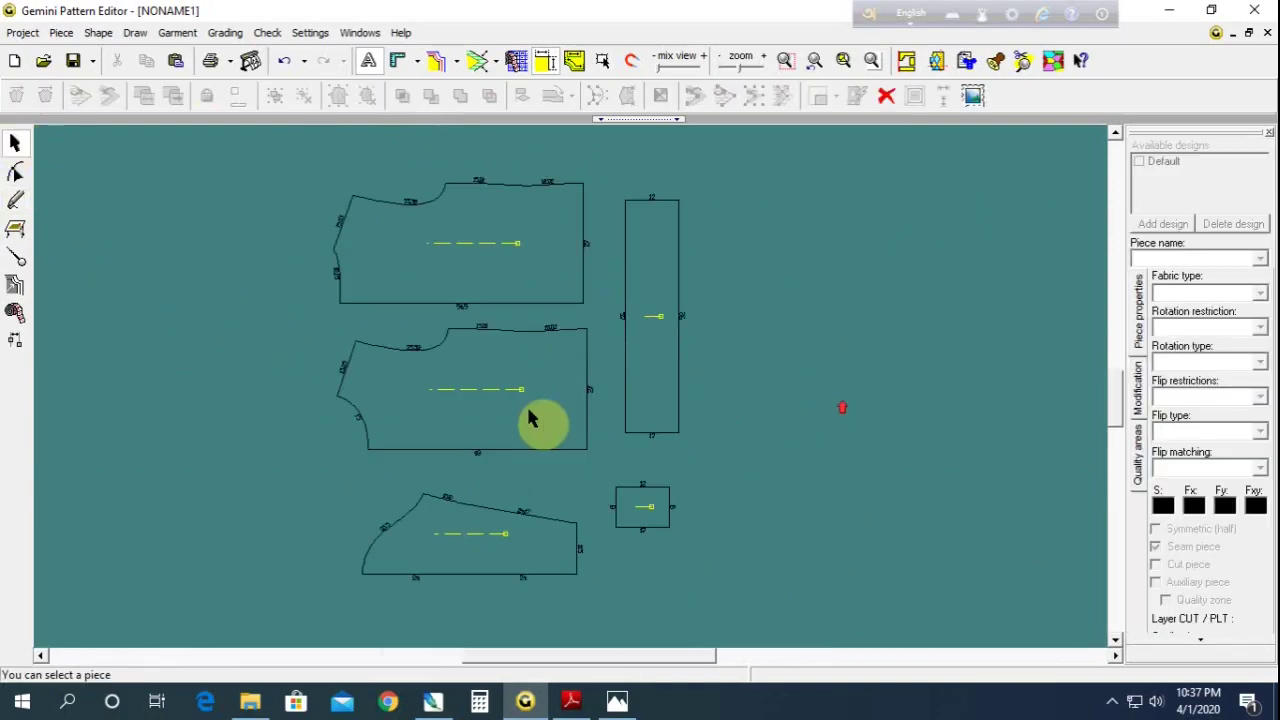
click(515, 62)
Take a trial contour measurement on the middle piece and delete the 23.38 entry
click(15, 312)
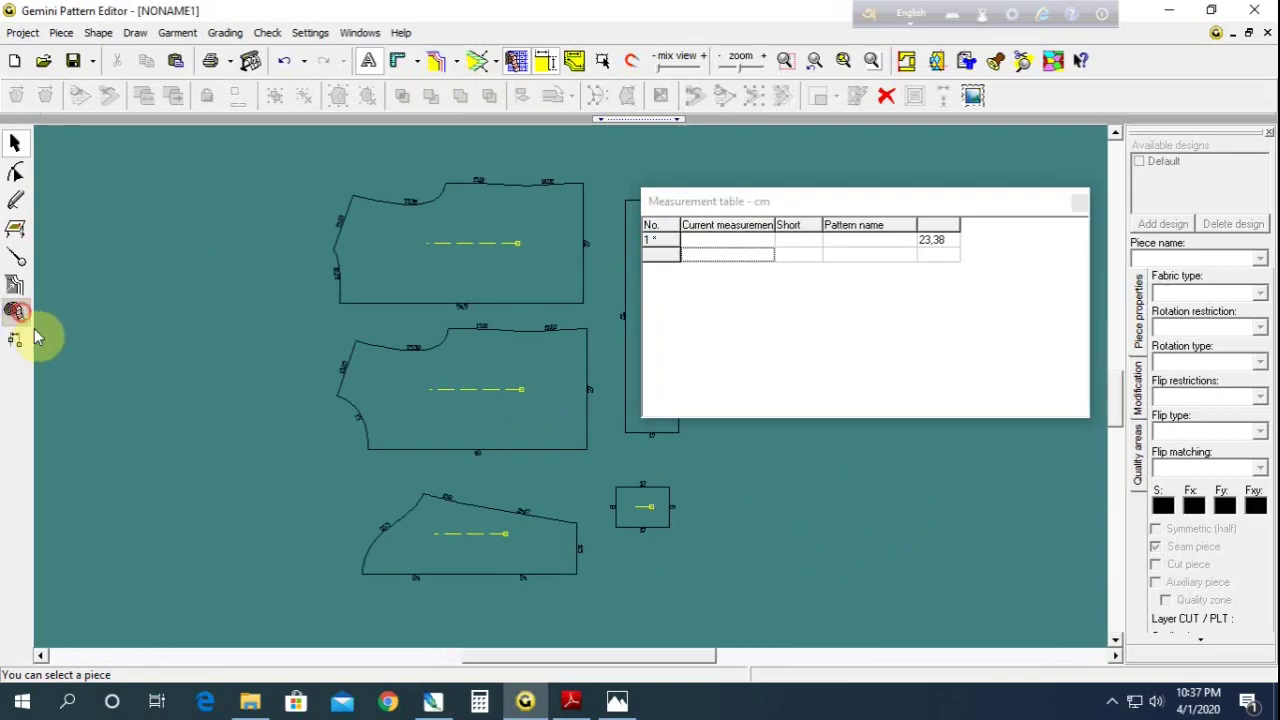
click(368, 450)
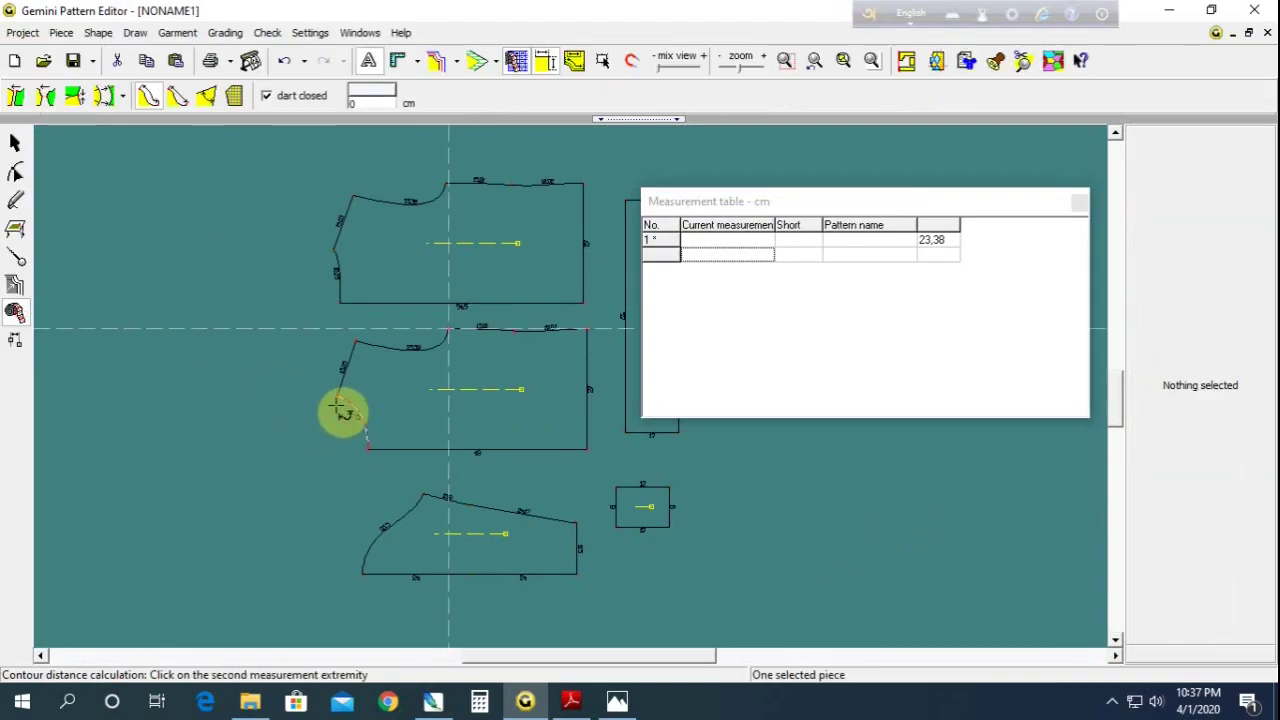
click(340, 400)
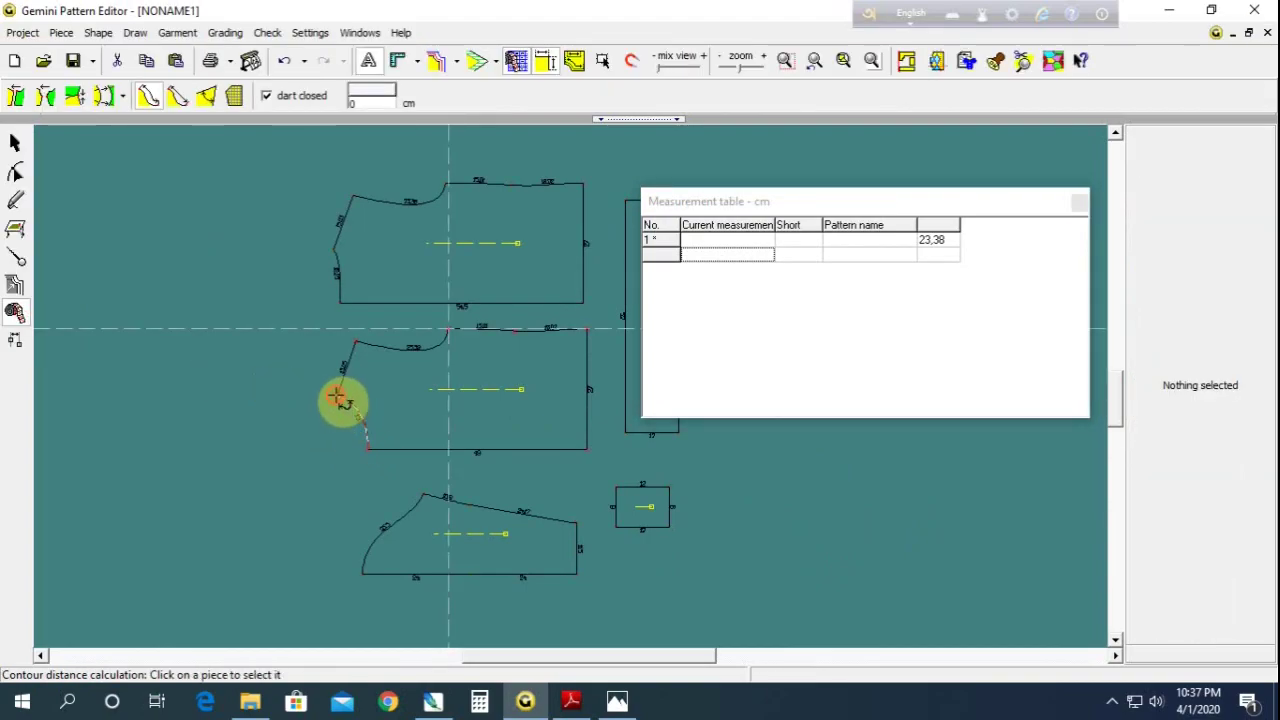
right_click(692, 241)
click(730, 255)
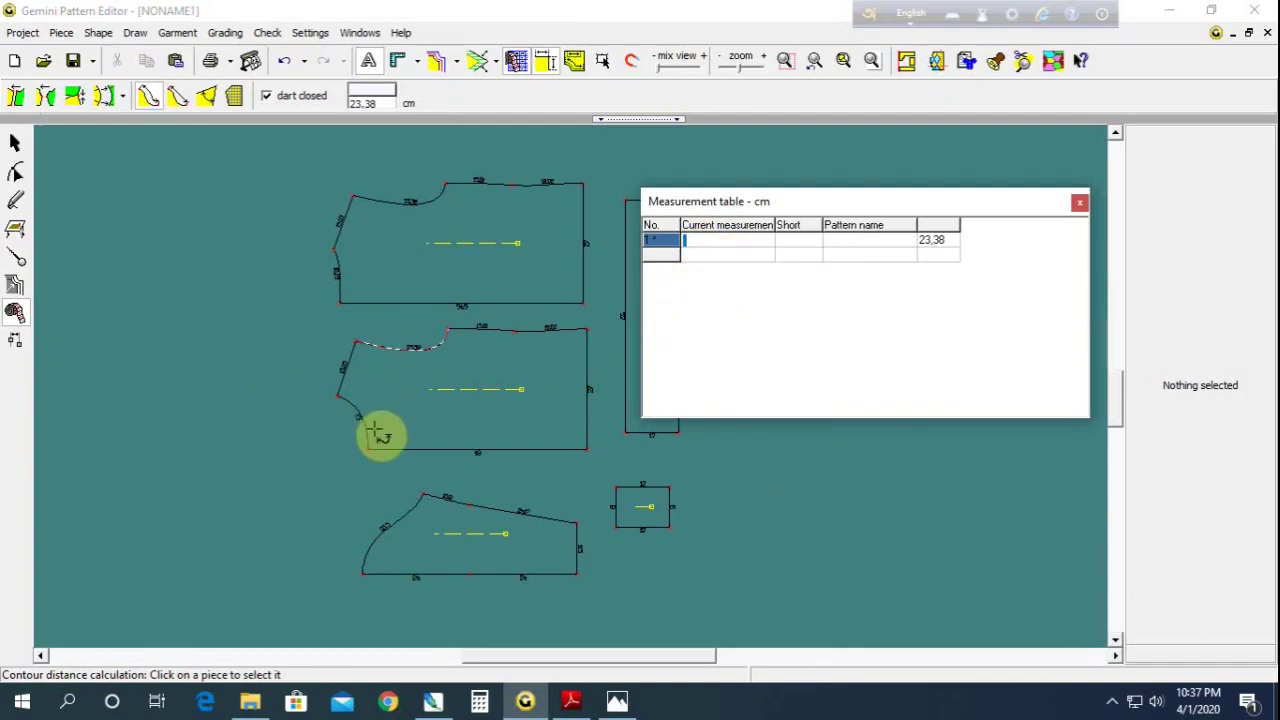
right_click(712, 238)
click(768, 290)
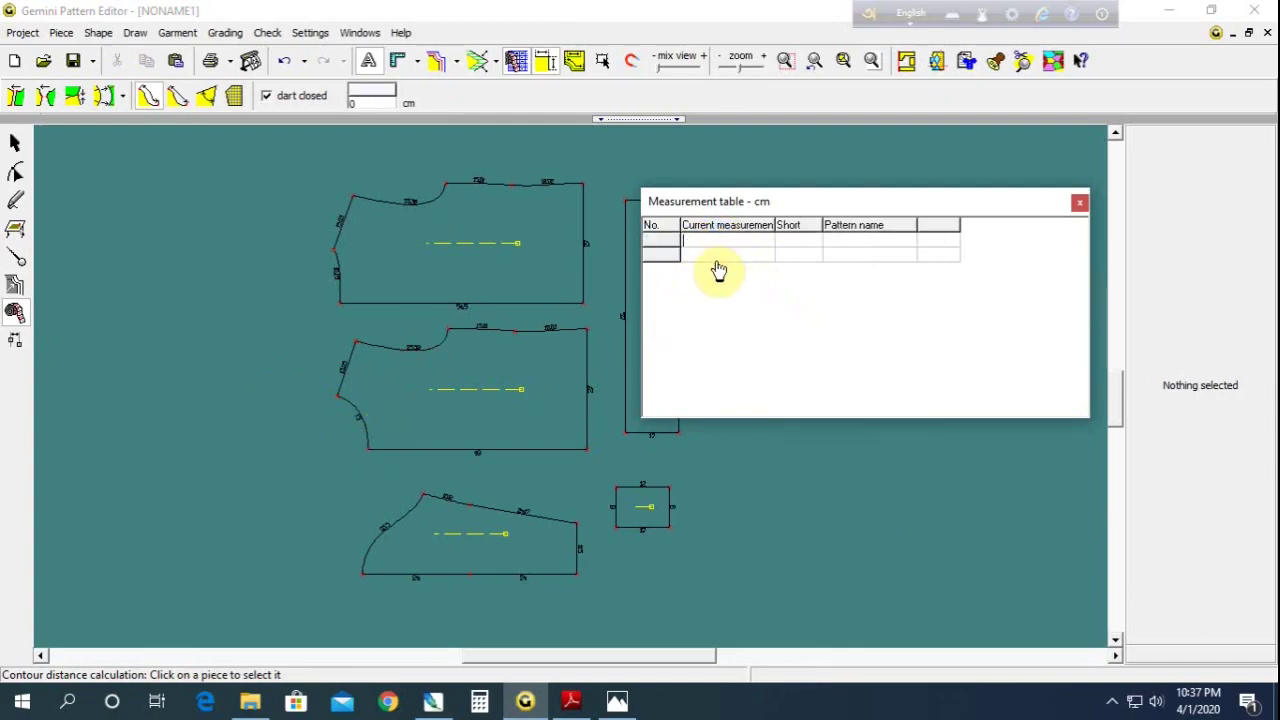
Add the middle piece's 15 cm curved edge and the top piece's 12.23 cm edge to the table
click(369, 447)
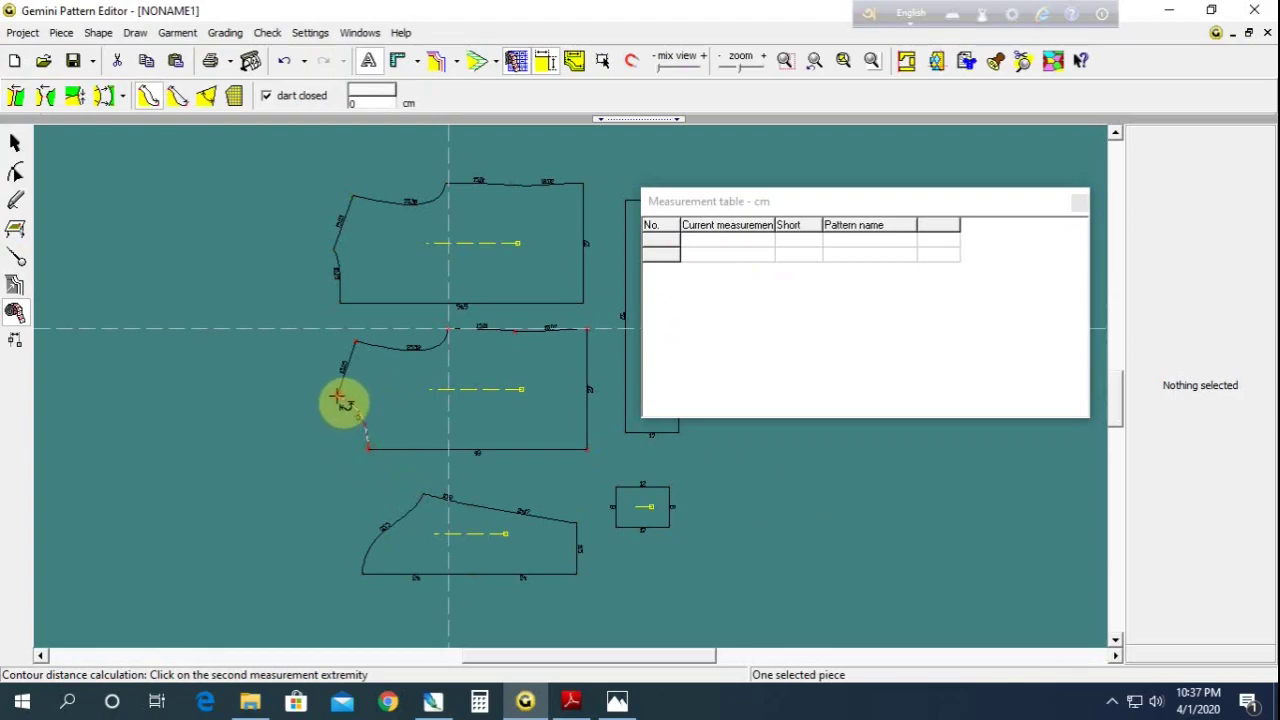
click(338, 396)
right_click(714, 252)
click(722, 263)
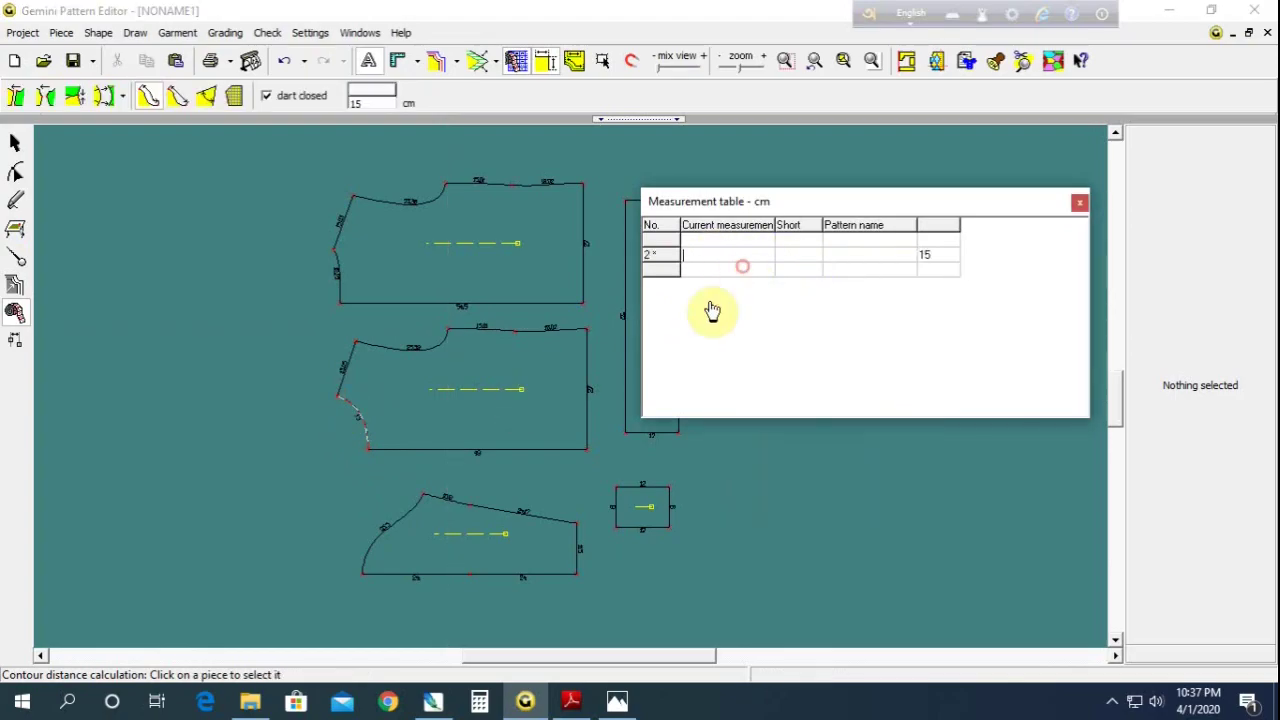
click(340, 305)
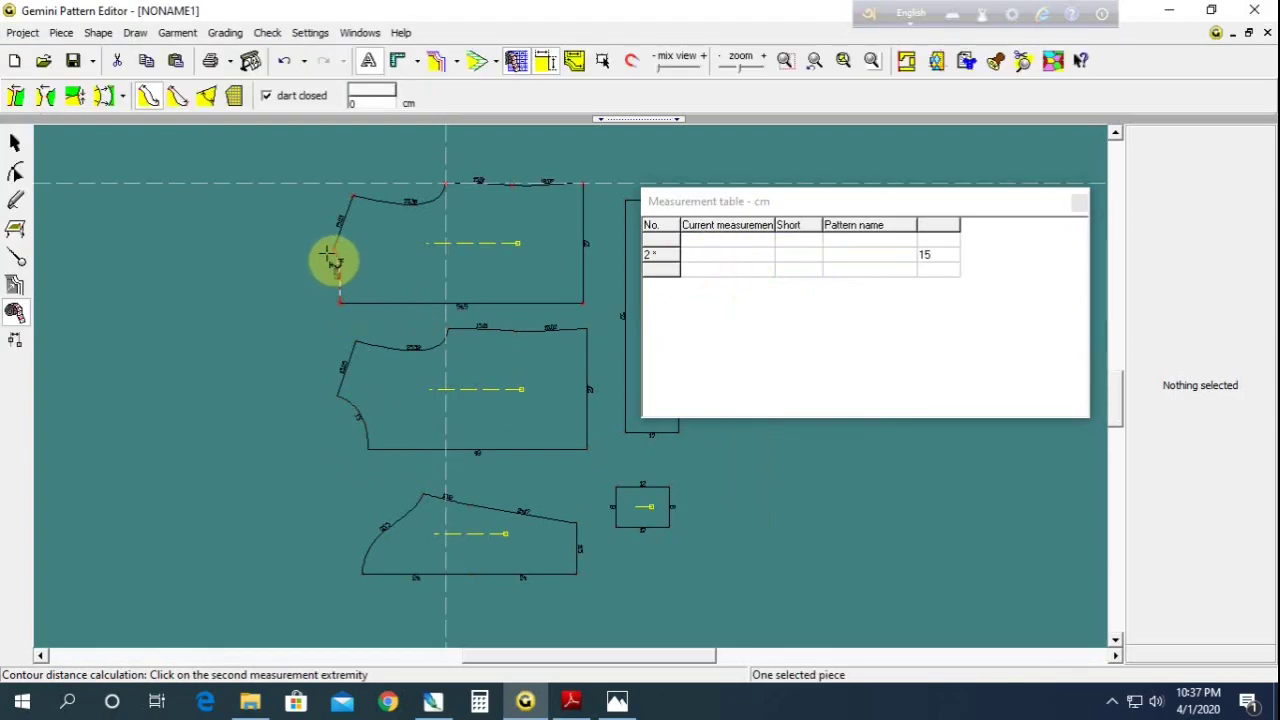
click(336, 252)
right_click(719, 274)
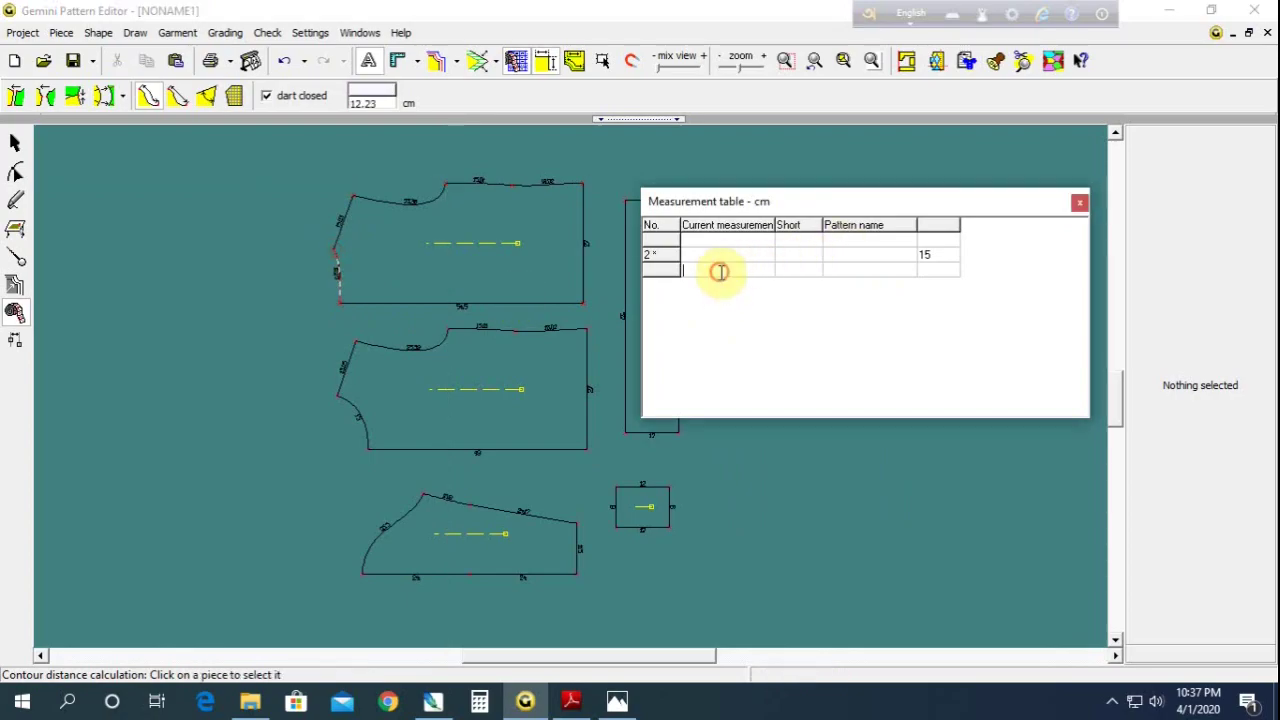
click(750, 283)
Add a calculated measurement row with the expression R2 + R3
right_click(725, 283)
click(755, 317)
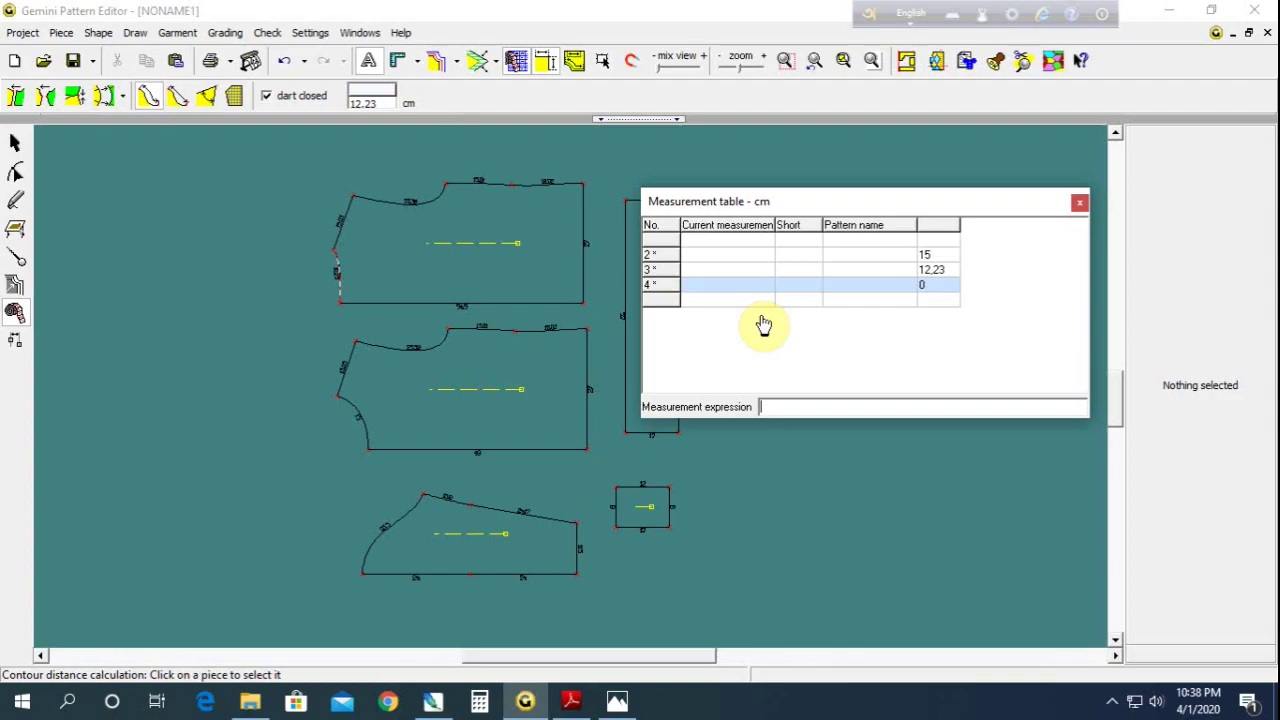
text(R2 + R3)
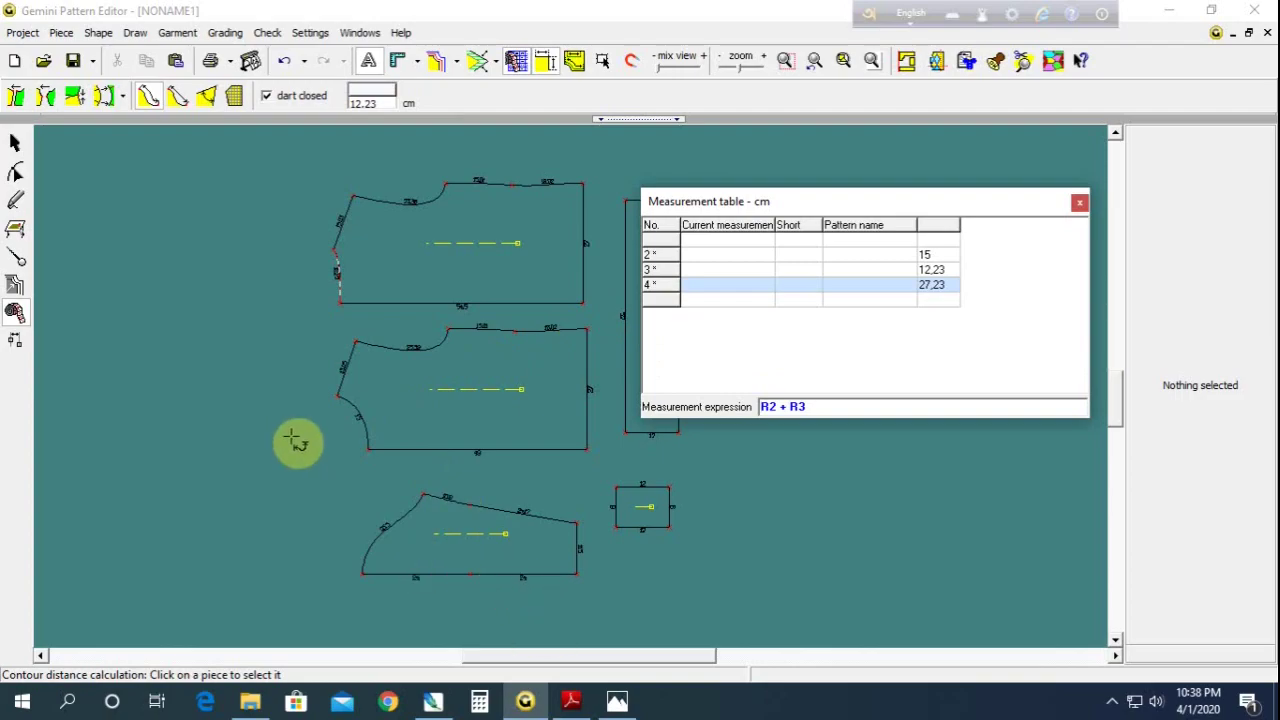
Read size S hood values in rows T, T1, T2: height 40, length 53, half circumference 26
click(571, 701)
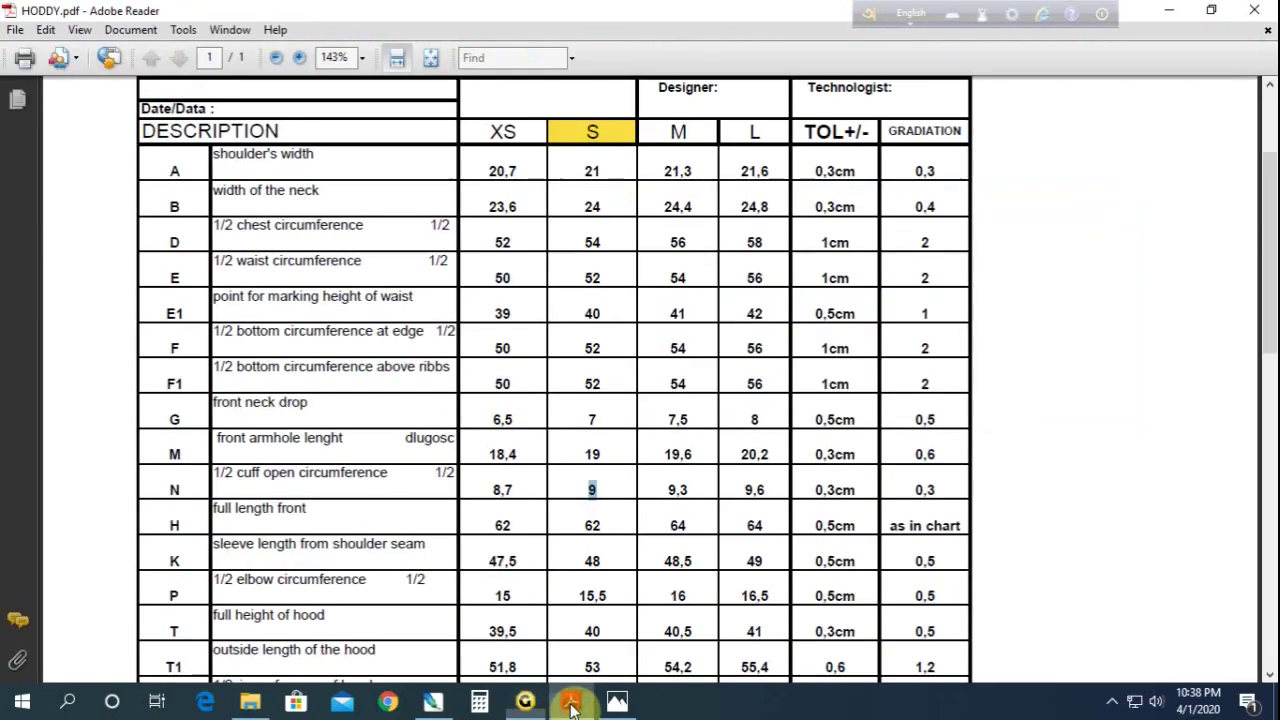
scroll(592, 592, down, 5)
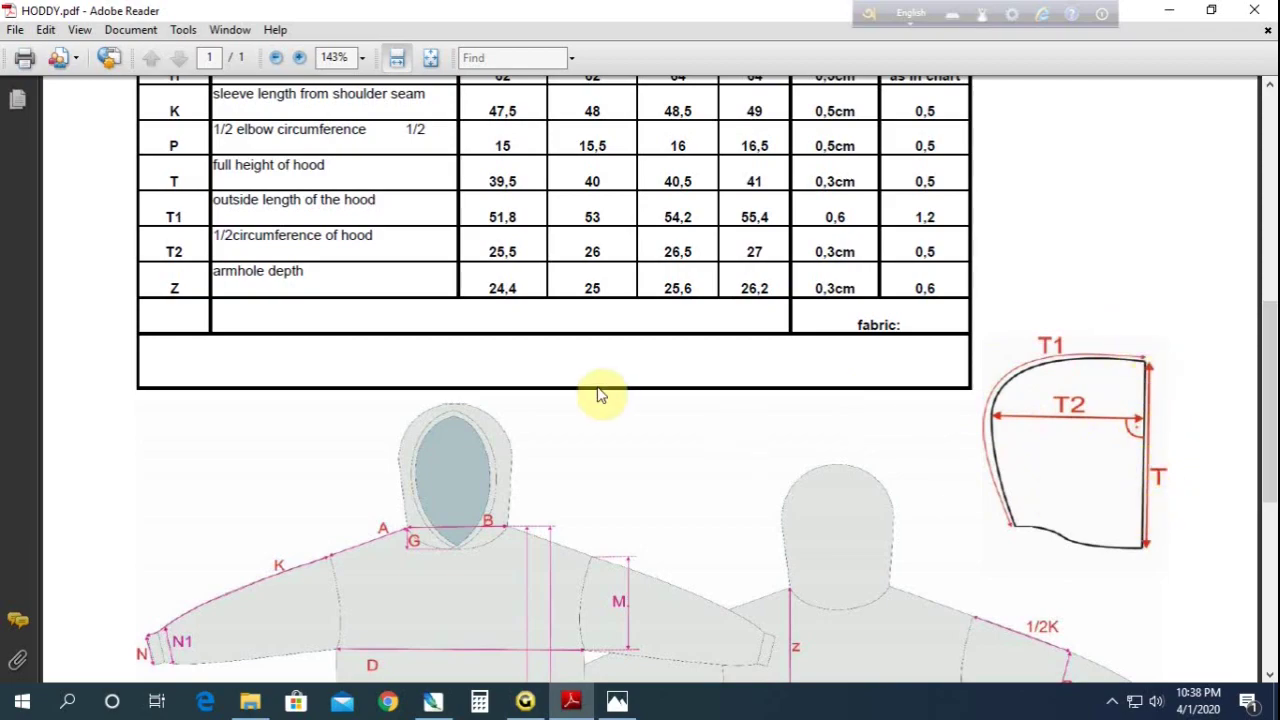
scroll(256, 278, up, 1)
scroll(256, 277, up, 1)
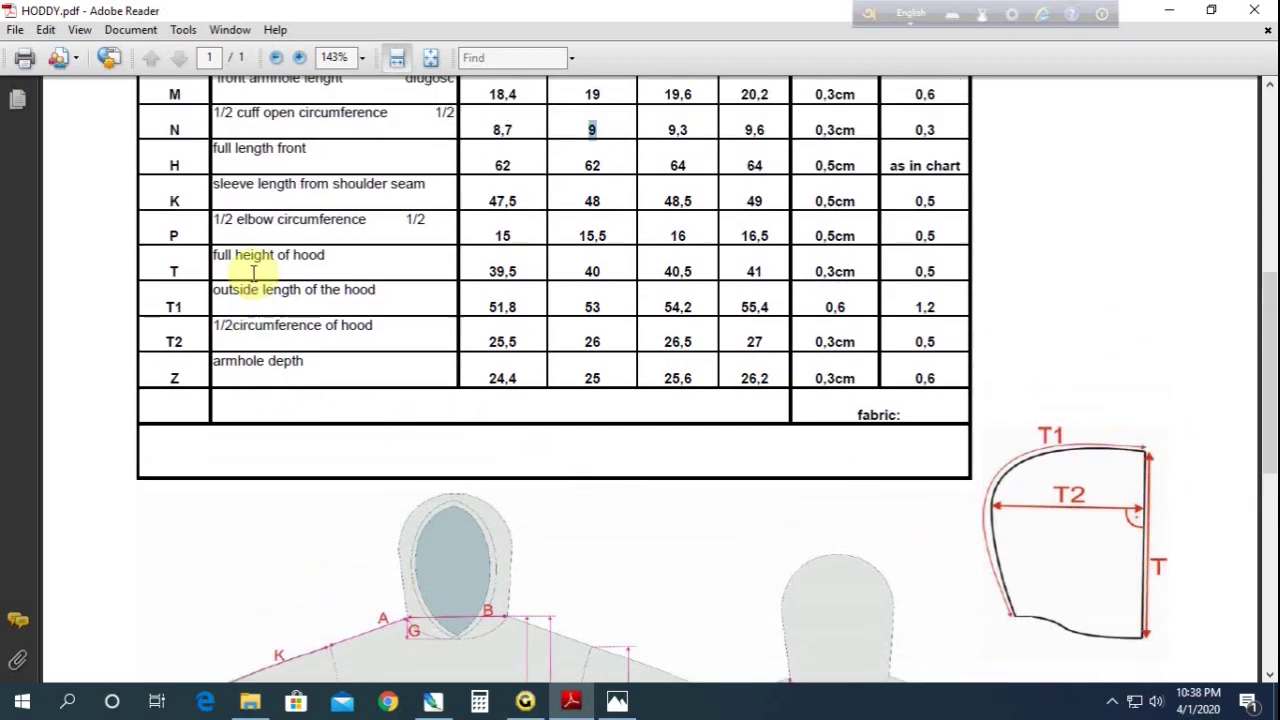
scroll(253, 272, up, 2)
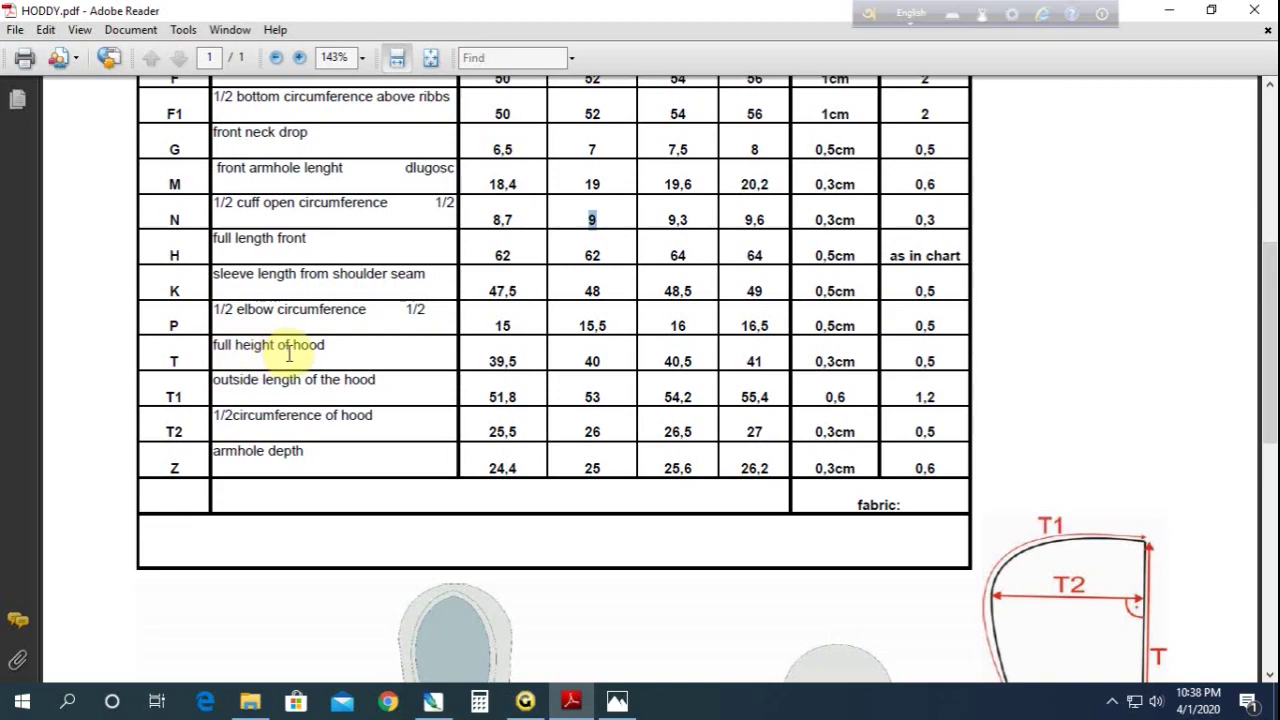
double_click(587, 361)
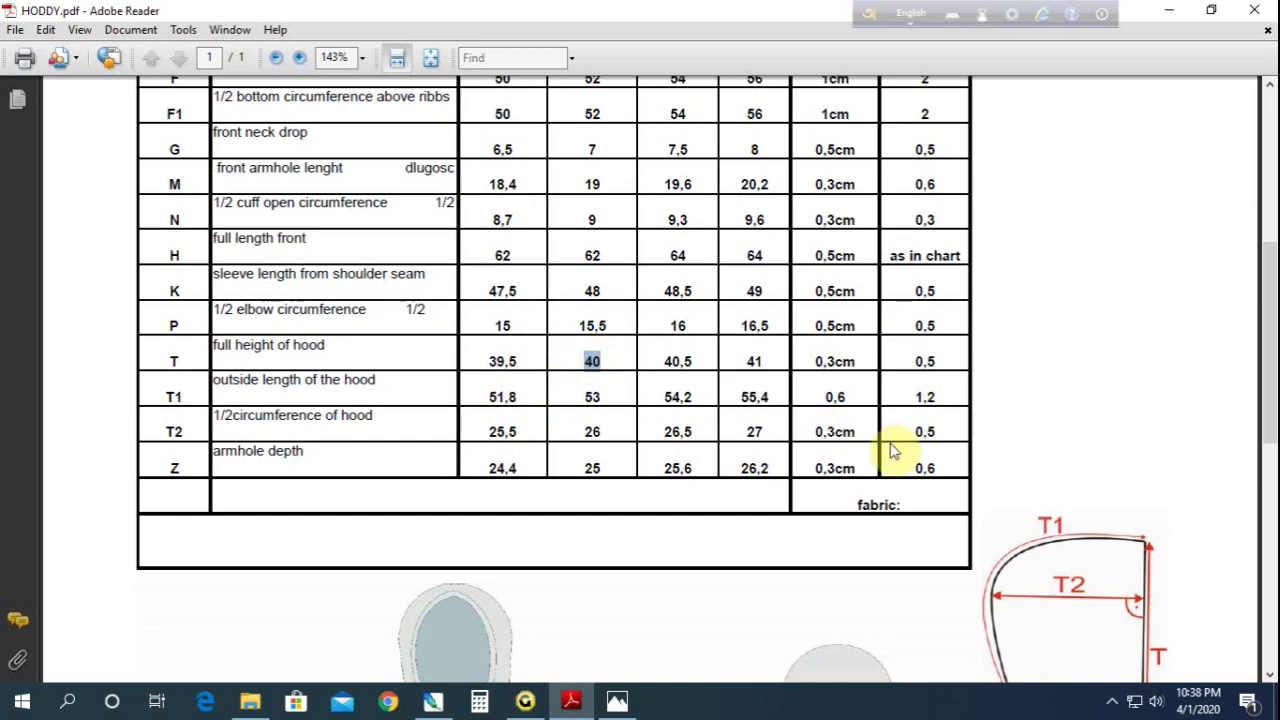
scroll(945, 472, down, 1)
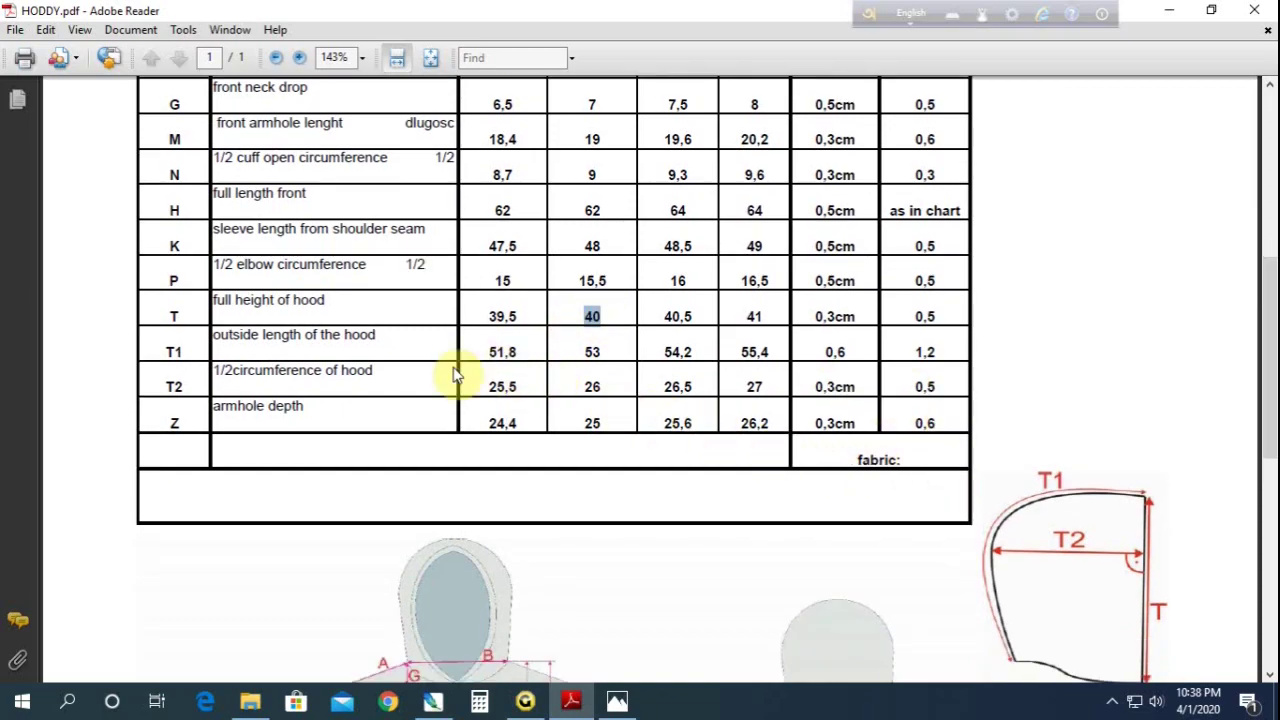
double_click(592, 352)
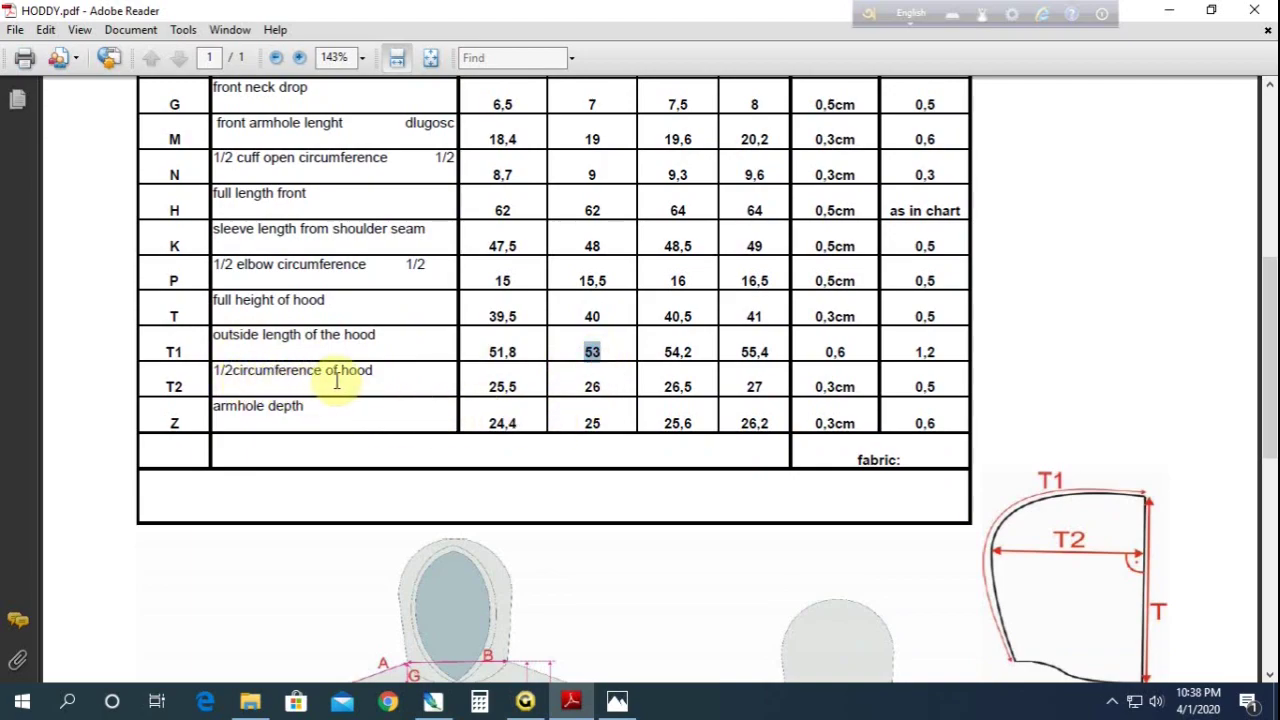
drag(586, 389, 602, 387)
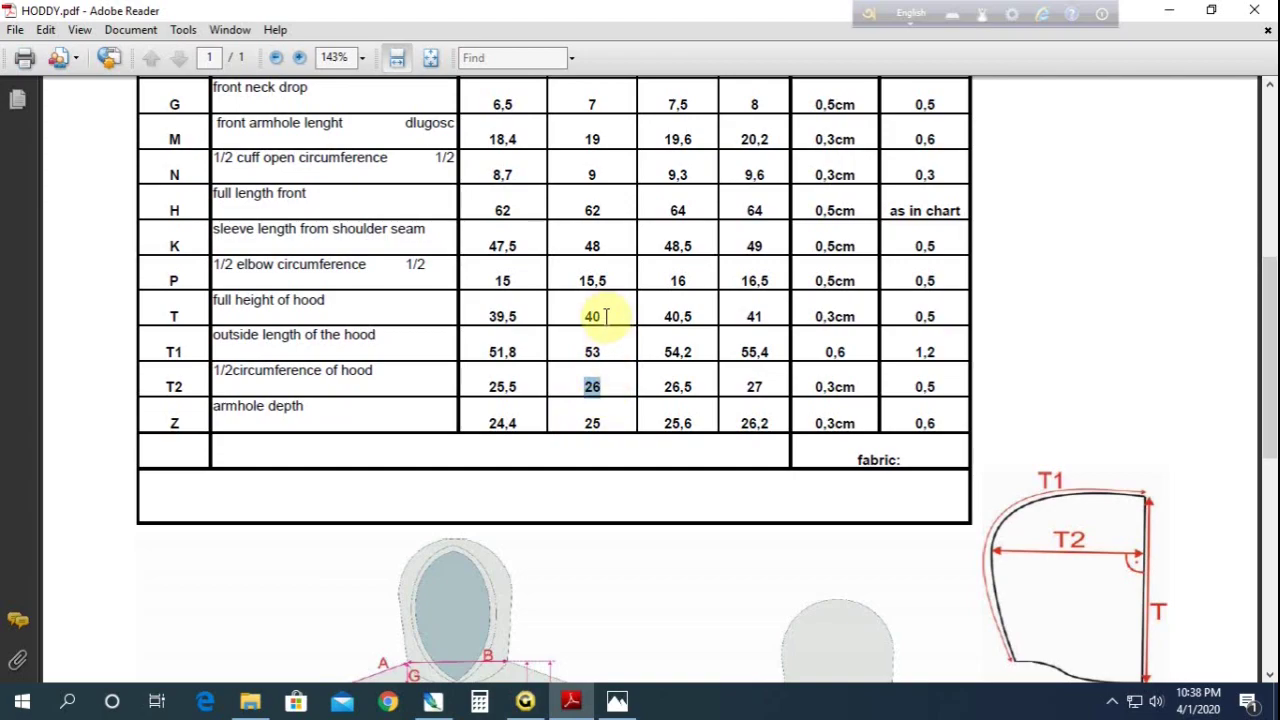
click(590, 388)
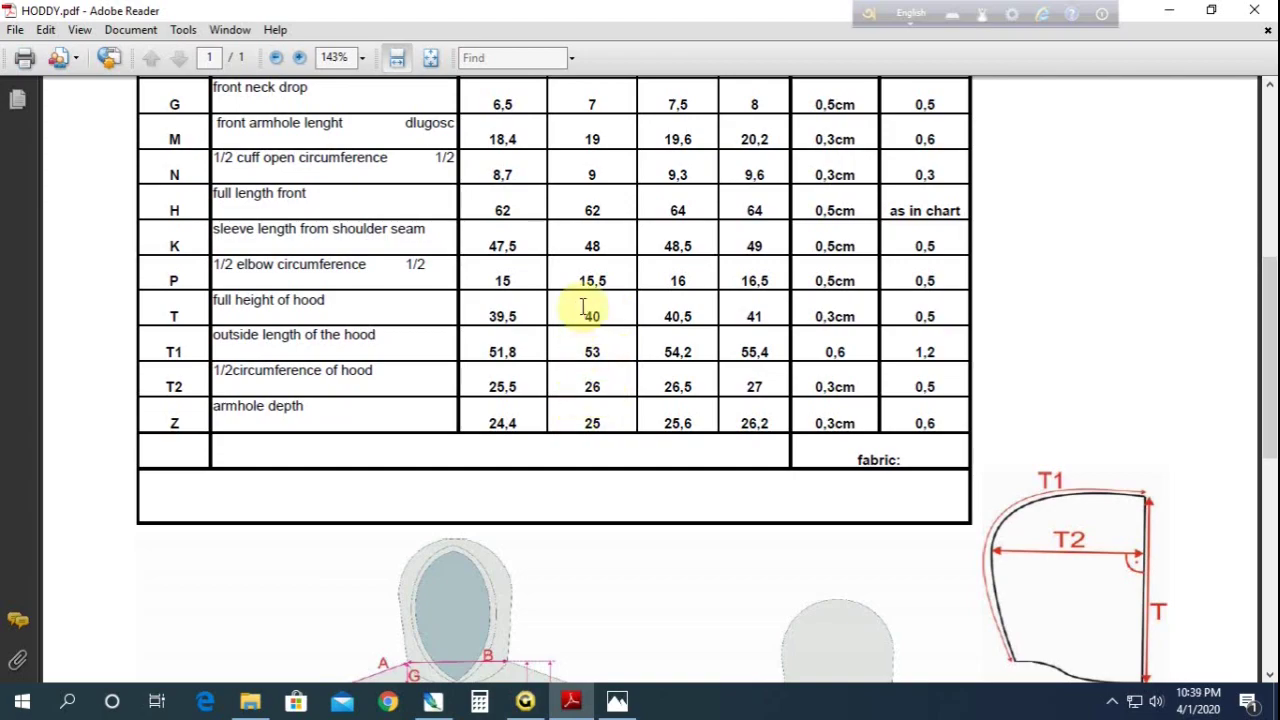
double_click(585, 310)
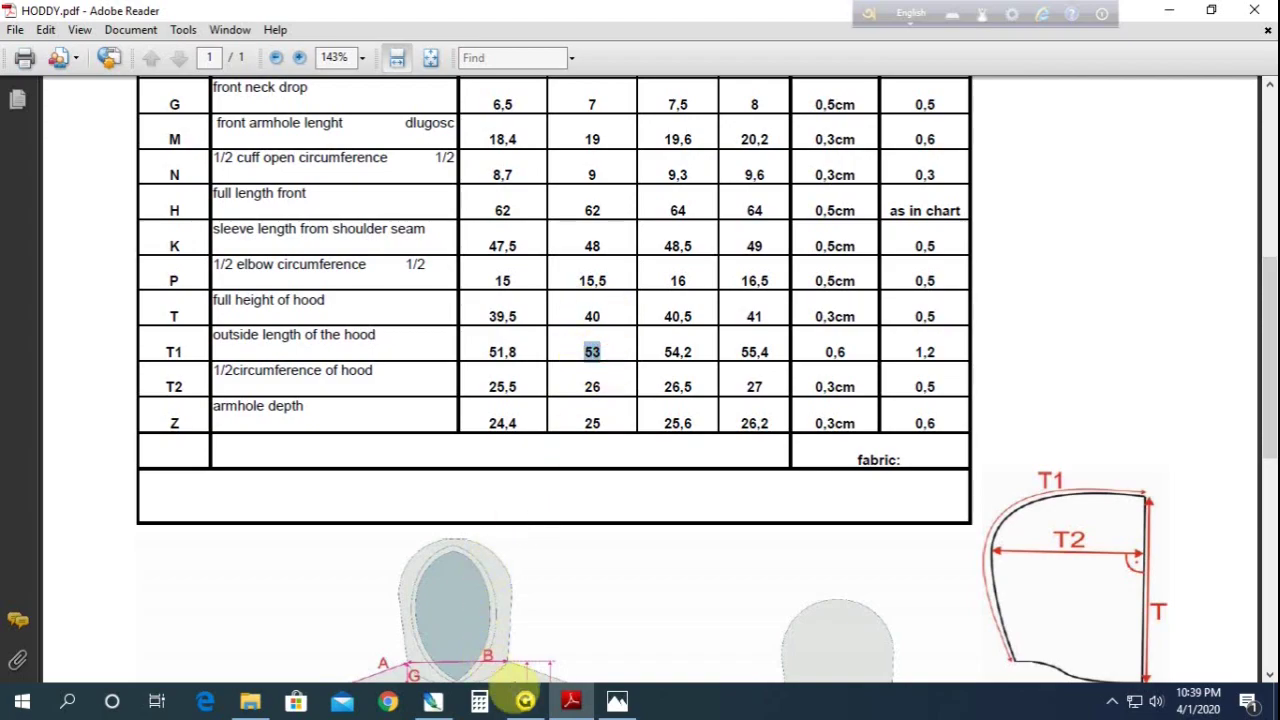
Draw a rectangle at the top-left of the canvas, size it 40 × 26 cm, and select it
click(525, 701)
click(15, 200)
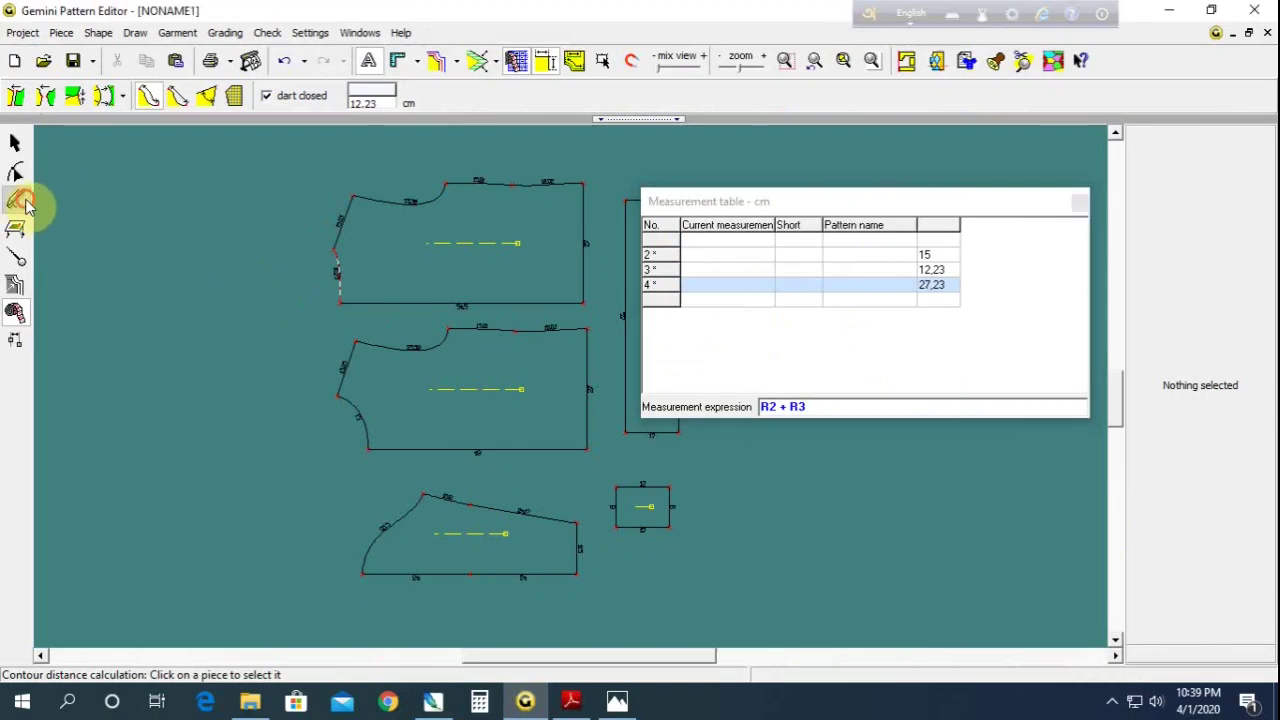
drag(110, 252, 228, 302)
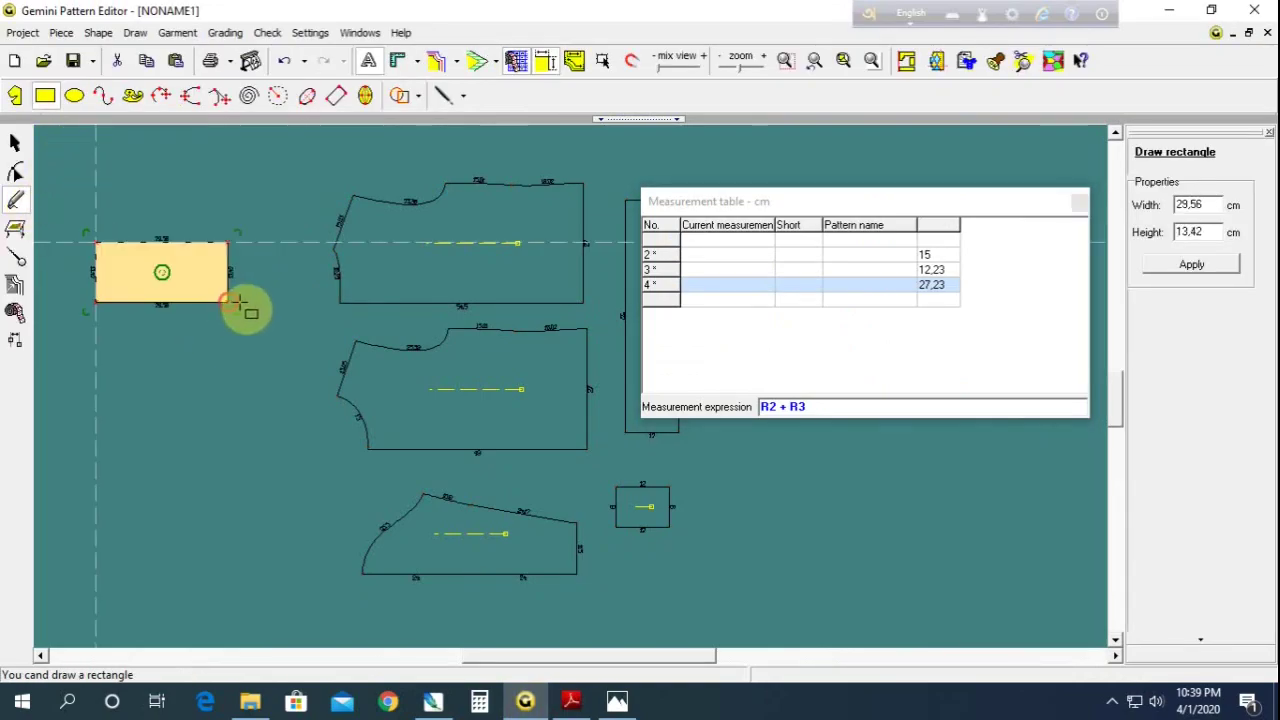
click(1183, 206)
double_click(1185, 205)
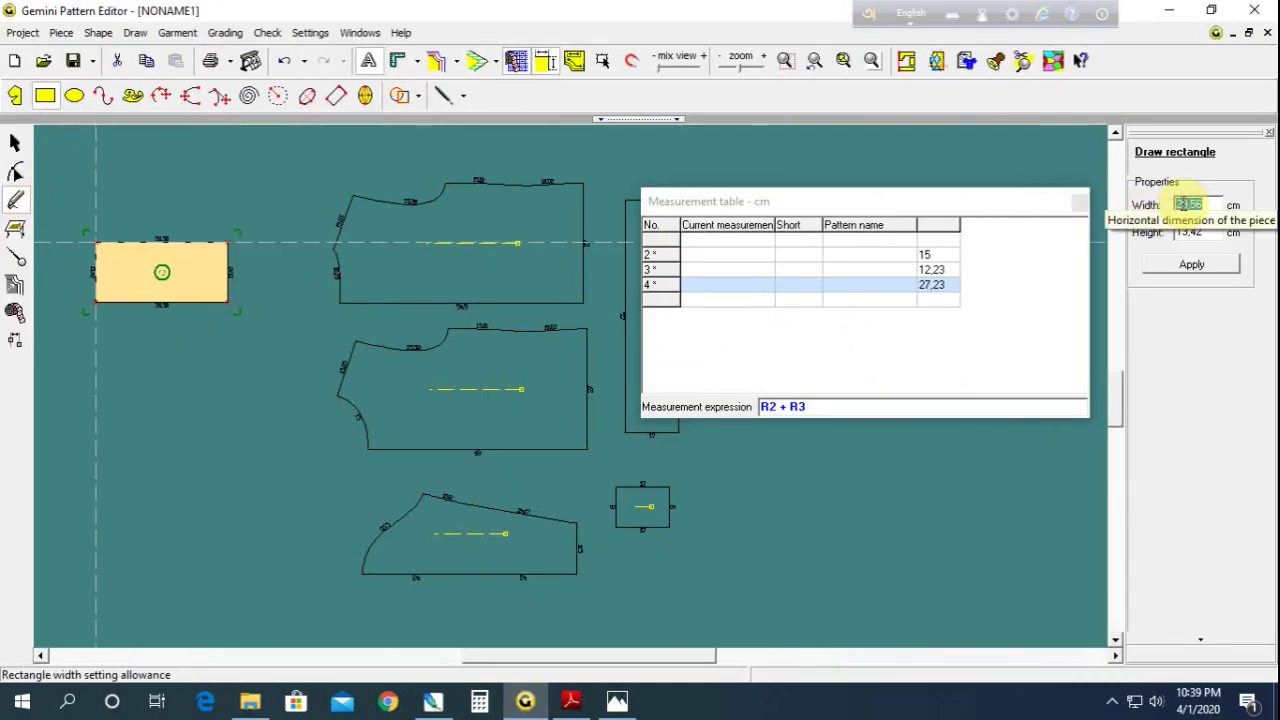
text(40)
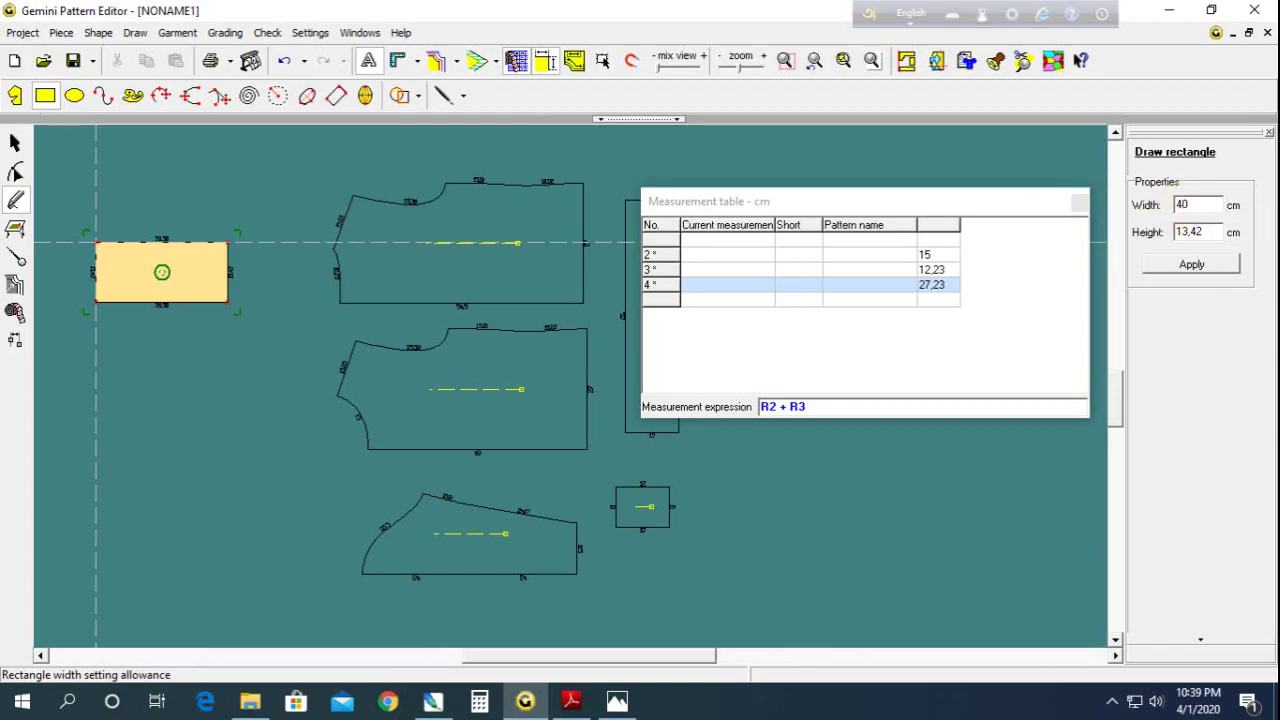
key(Return)
double_click(1188, 232)
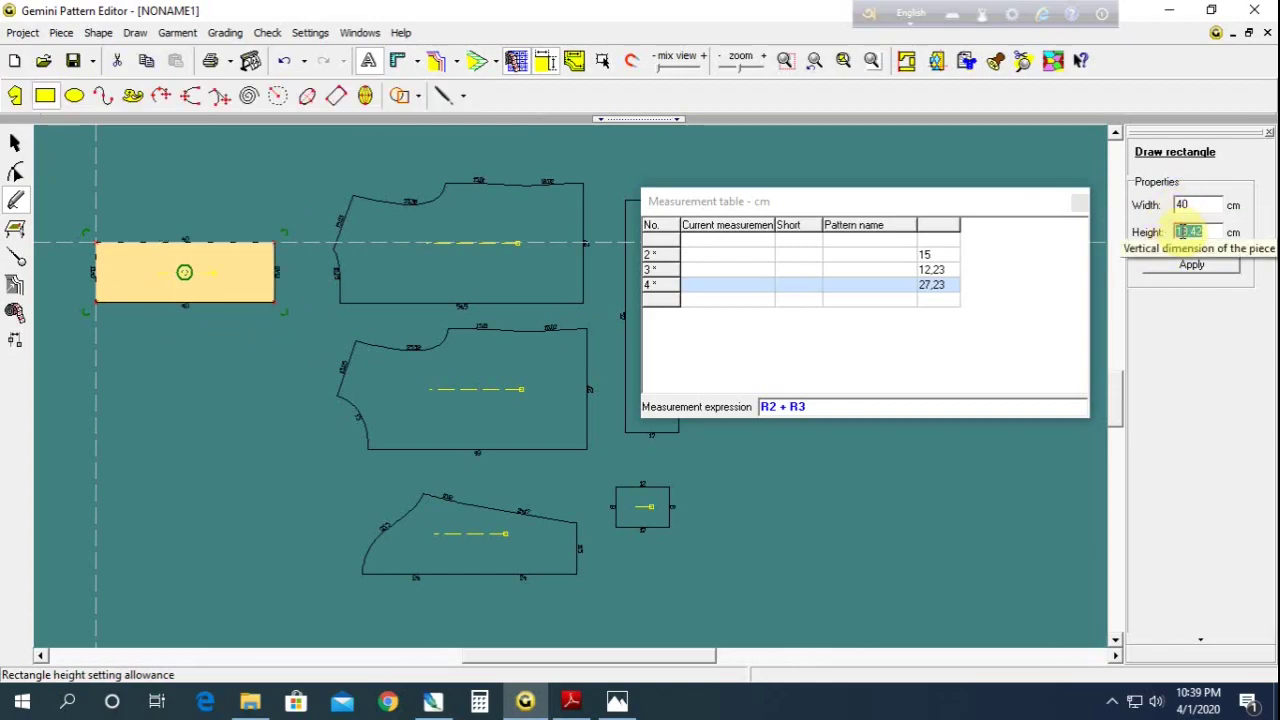
text(26)
key(Return)
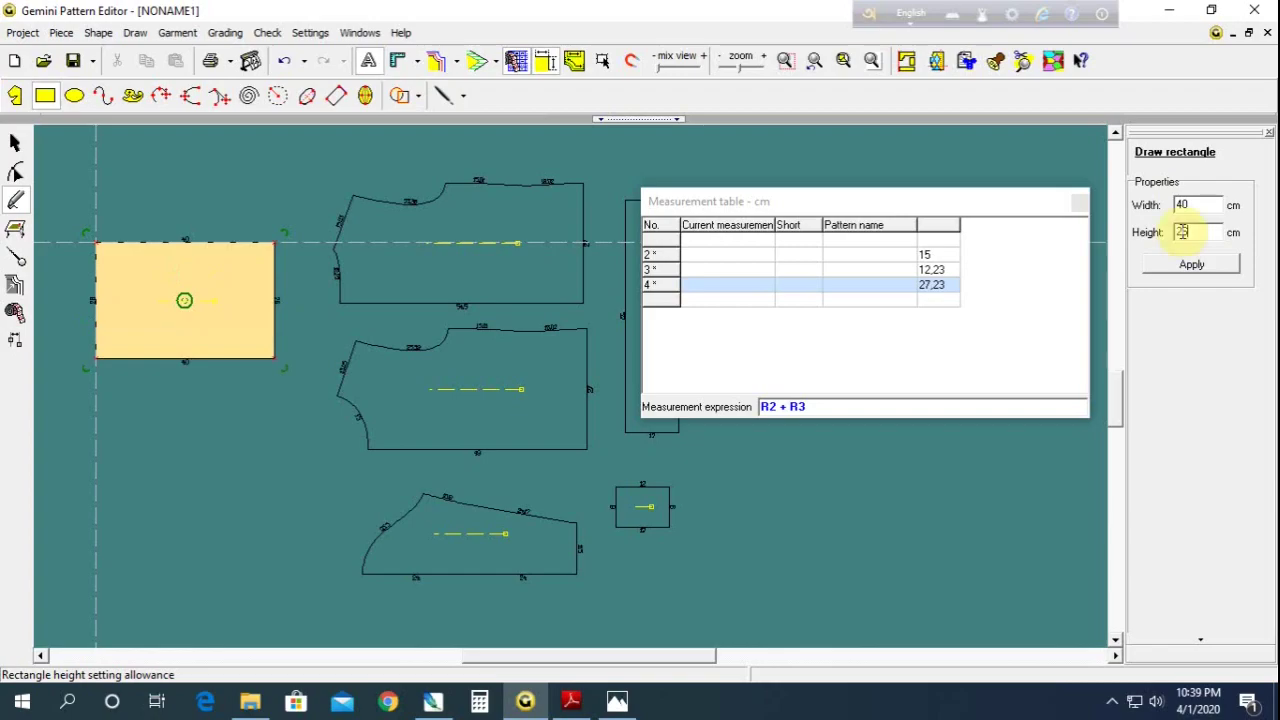
click(1208, 265)
click(15, 143)
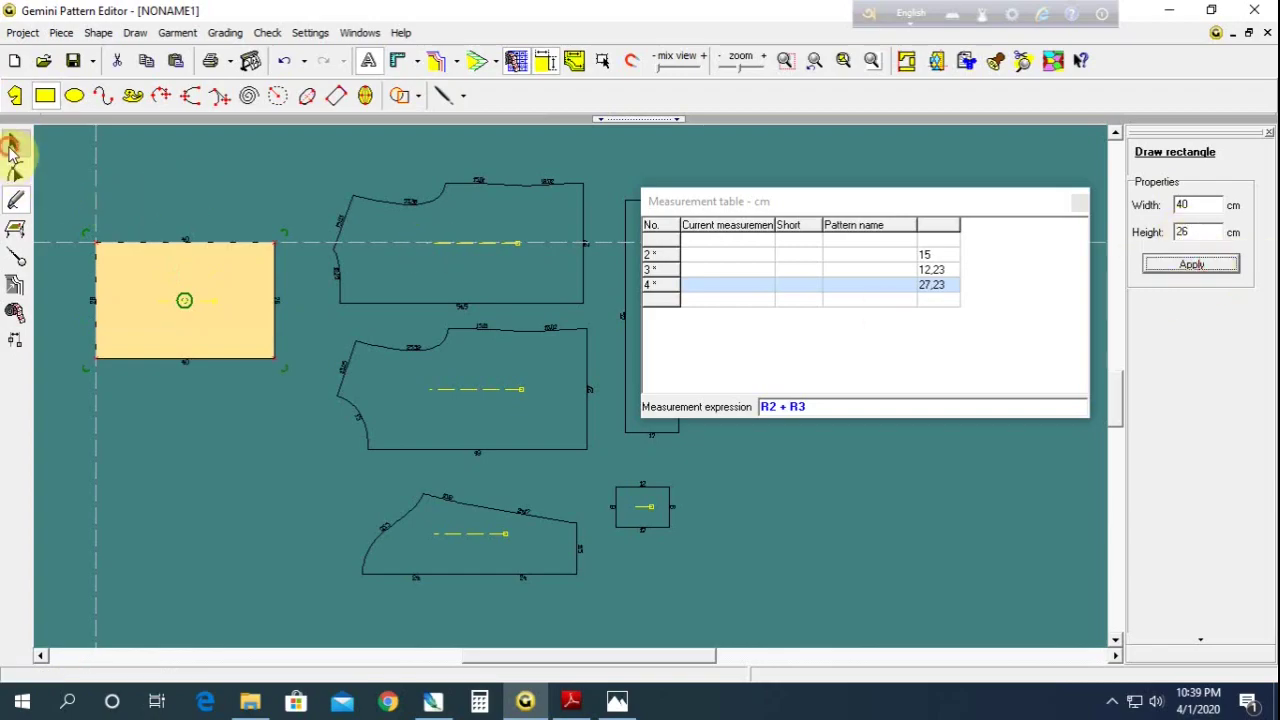
click(194, 291)
Split the hood rectangle's left edge into two 13 cm halves using Segment division 2
scroll(194, 291, up, 2)
scroll(357, 391, down, 2)
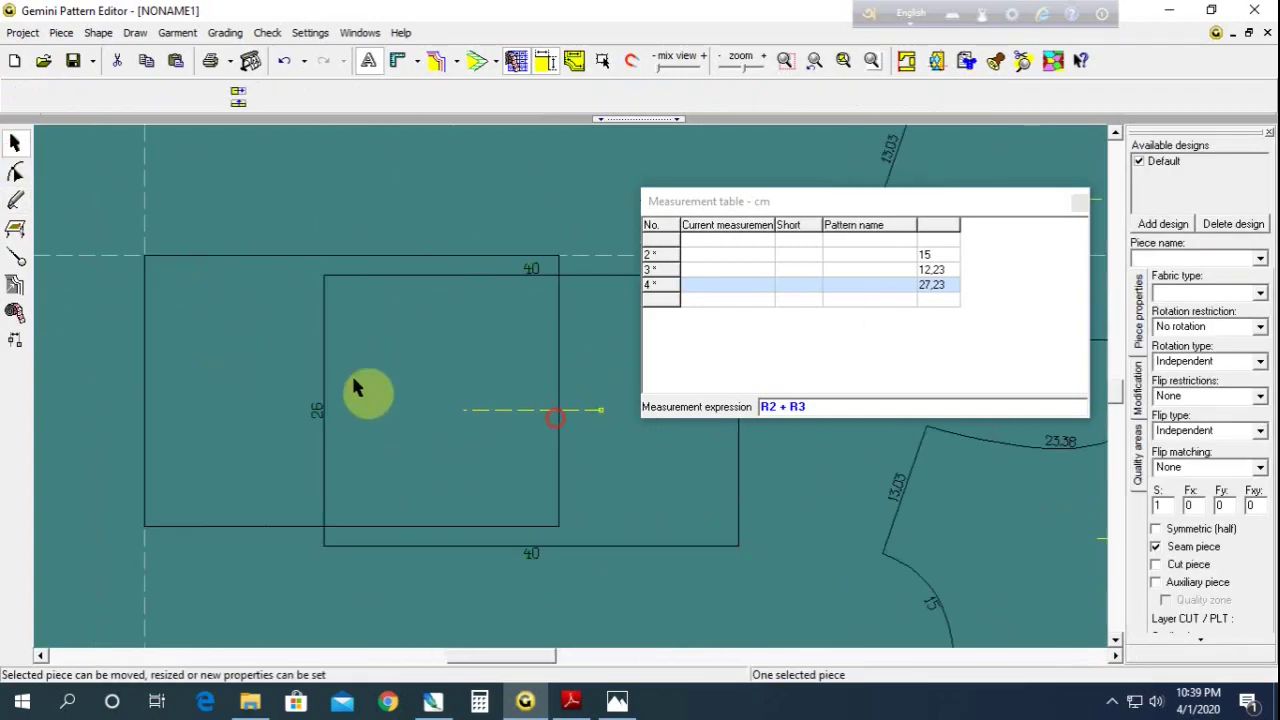
scroll(337, 391, up, 3)
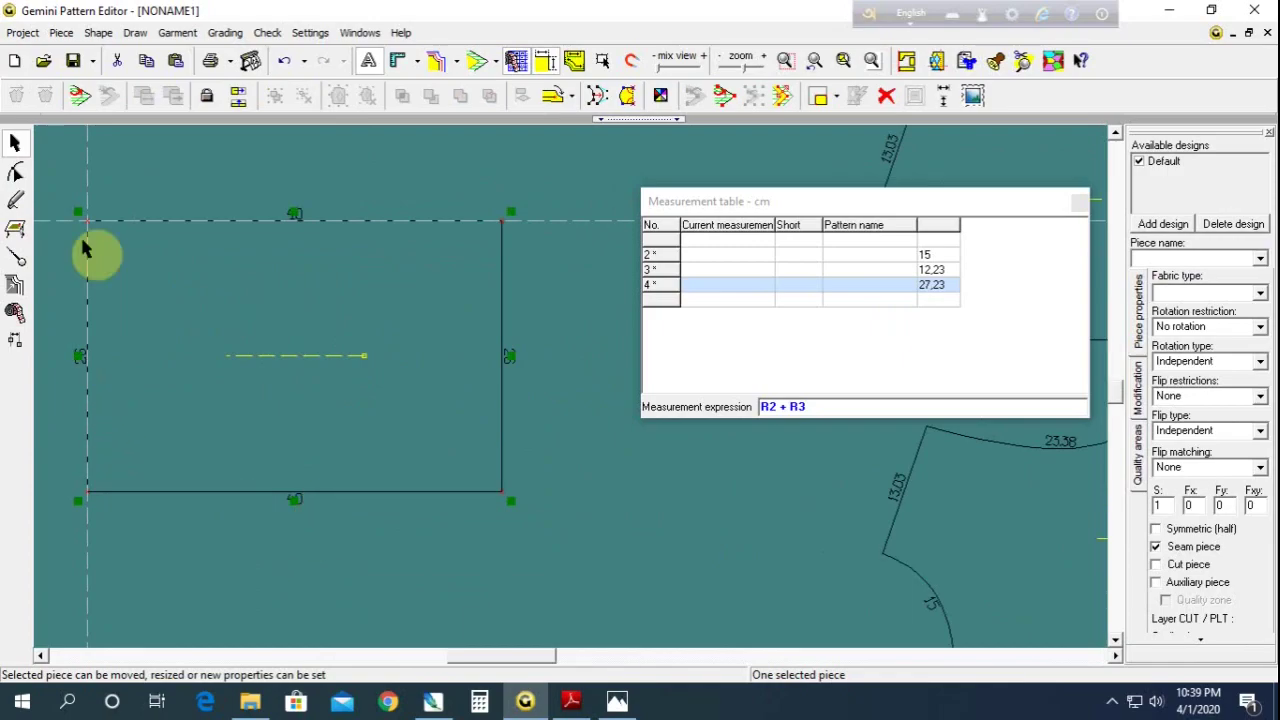
click(14, 171)
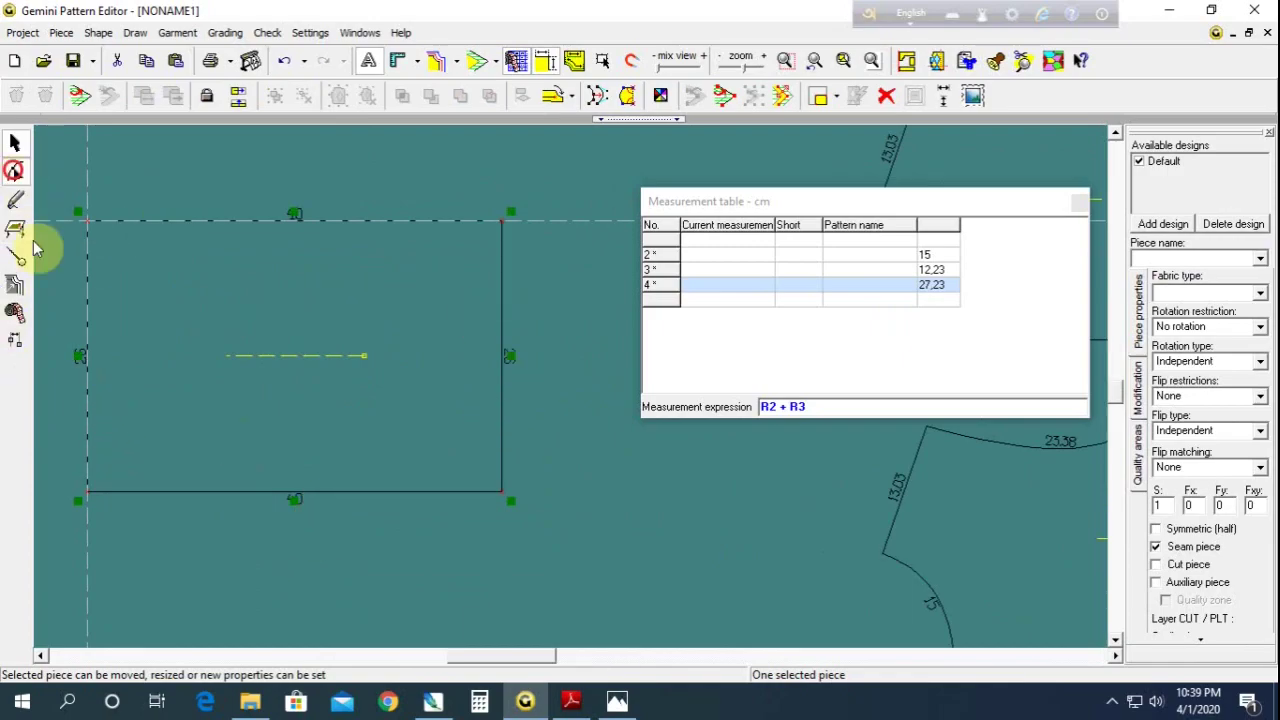
click(85, 373)
click(319, 93)
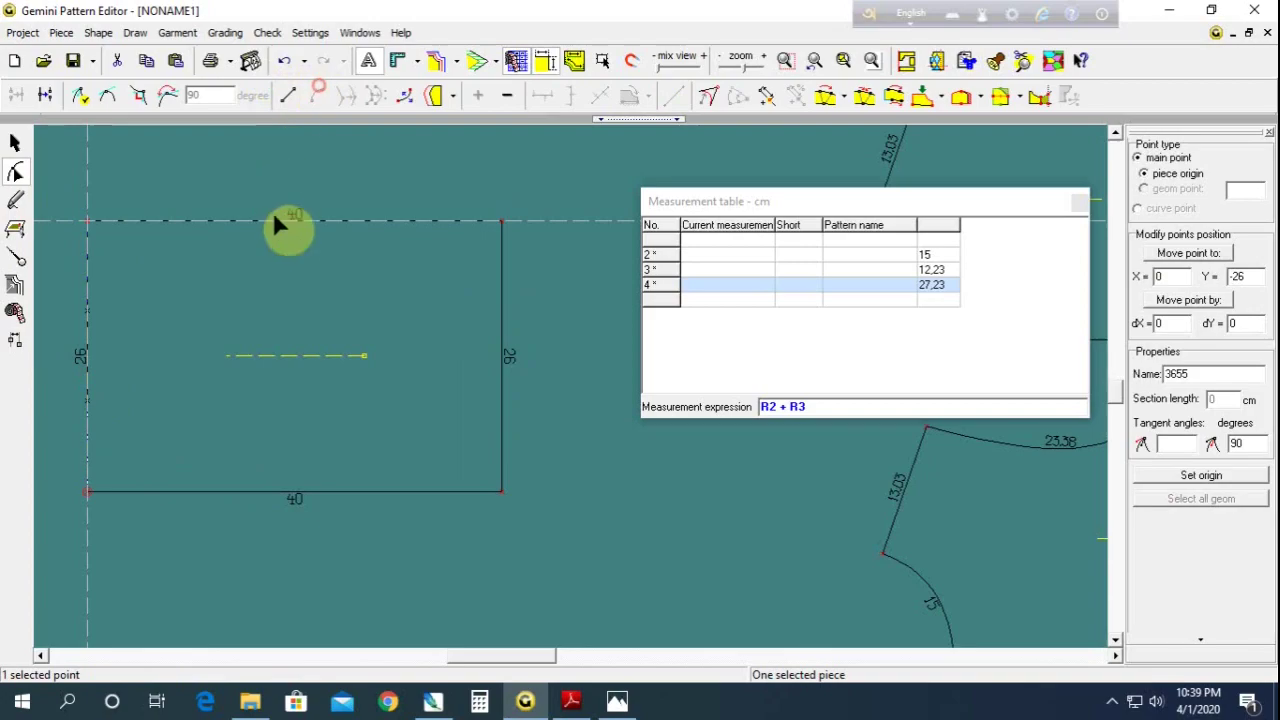
click(274, 218)
click(319, 97)
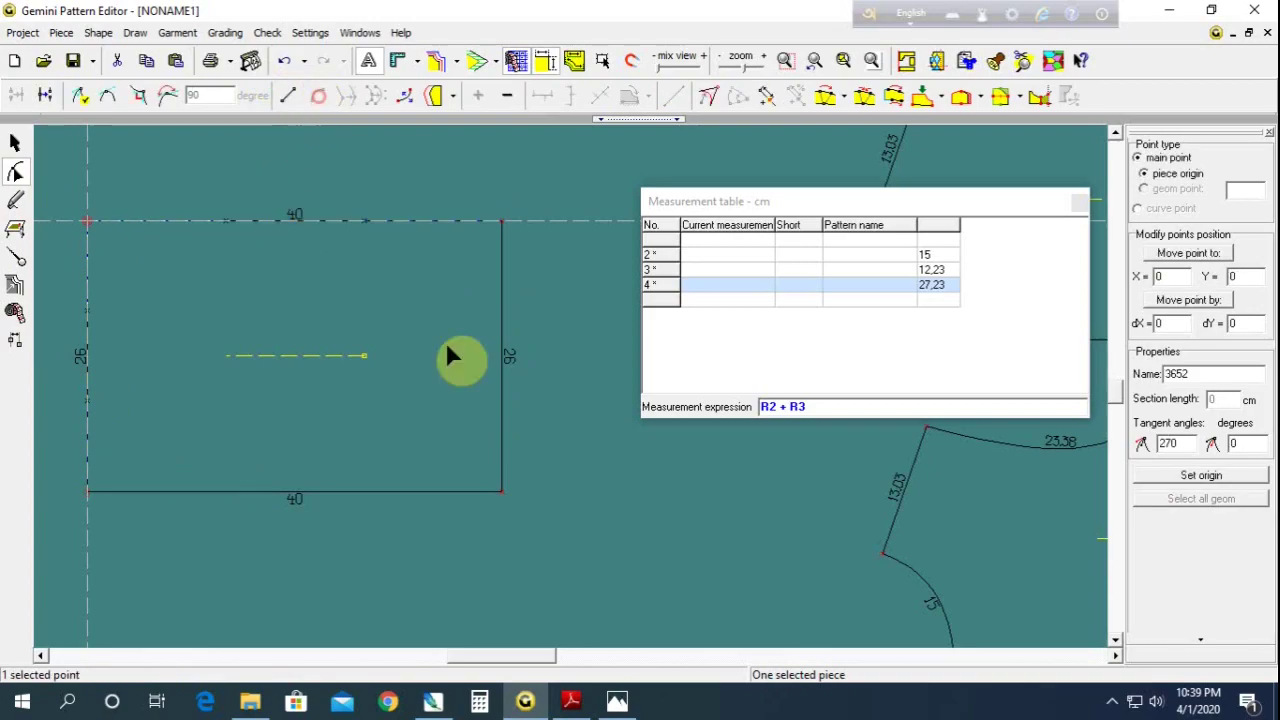
click(500, 366)
click(318, 95)
click(328, 140)
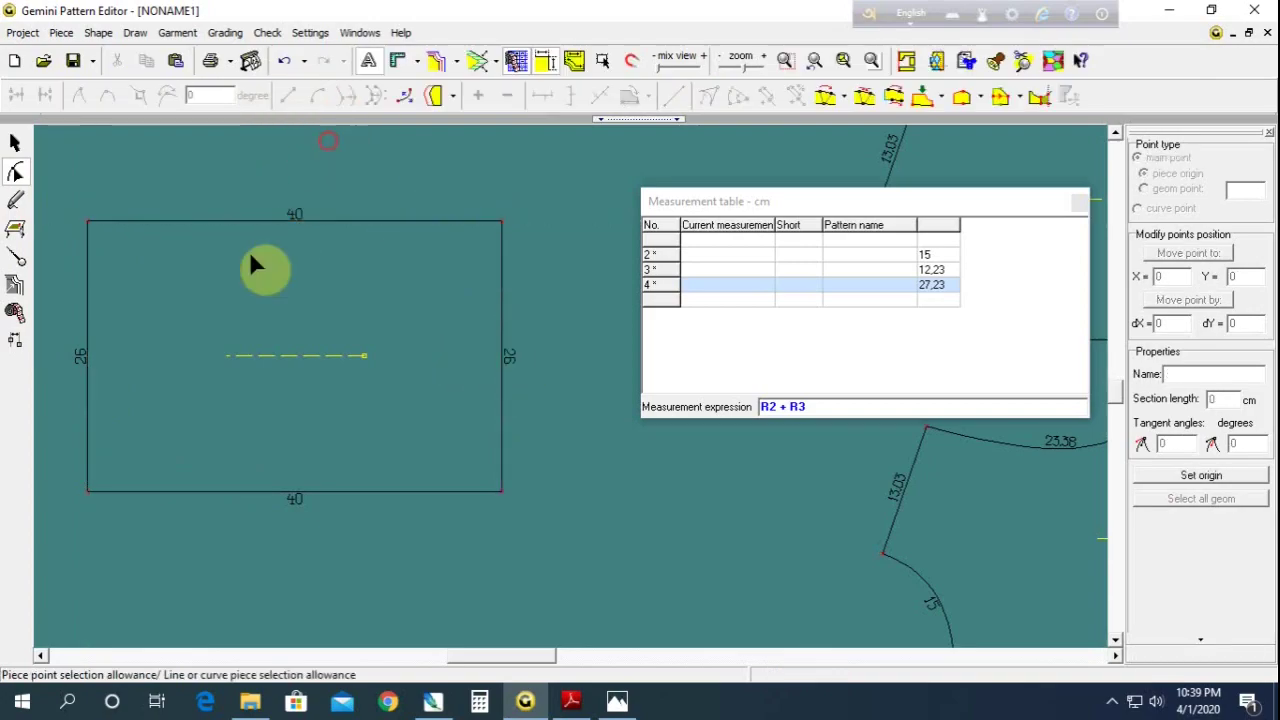
click(86, 366)
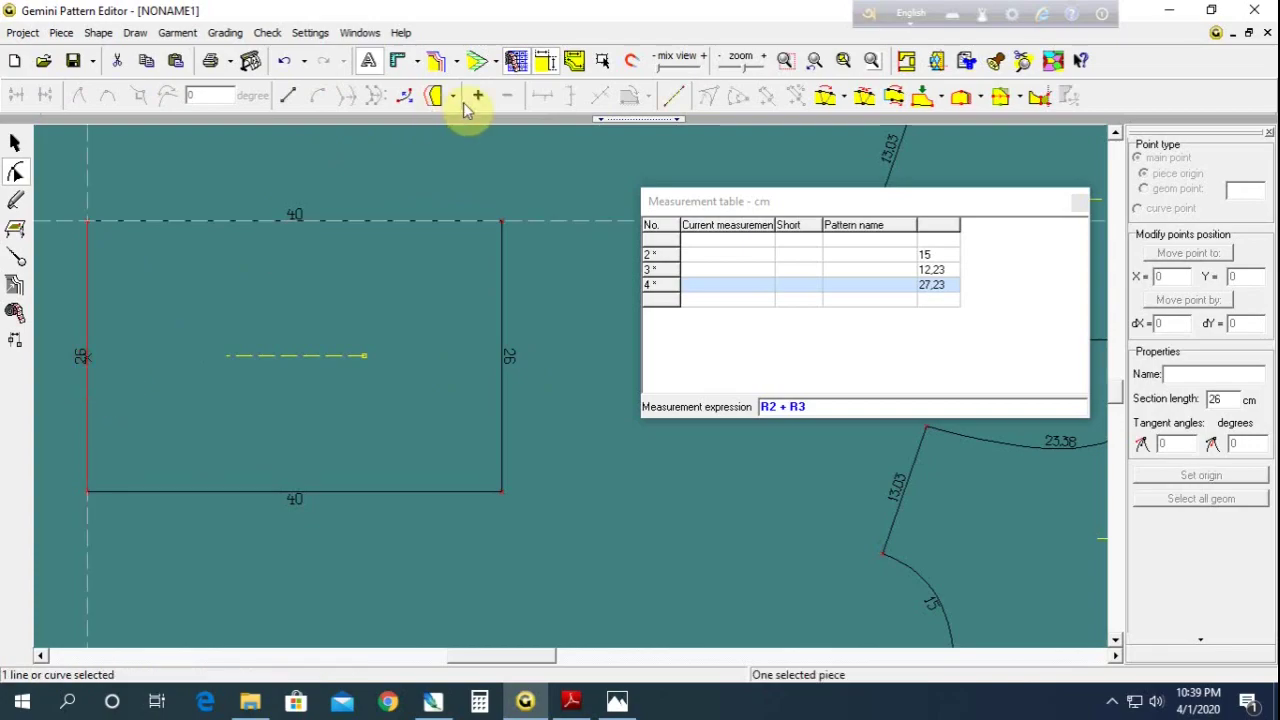
click(676, 97)
text(2)
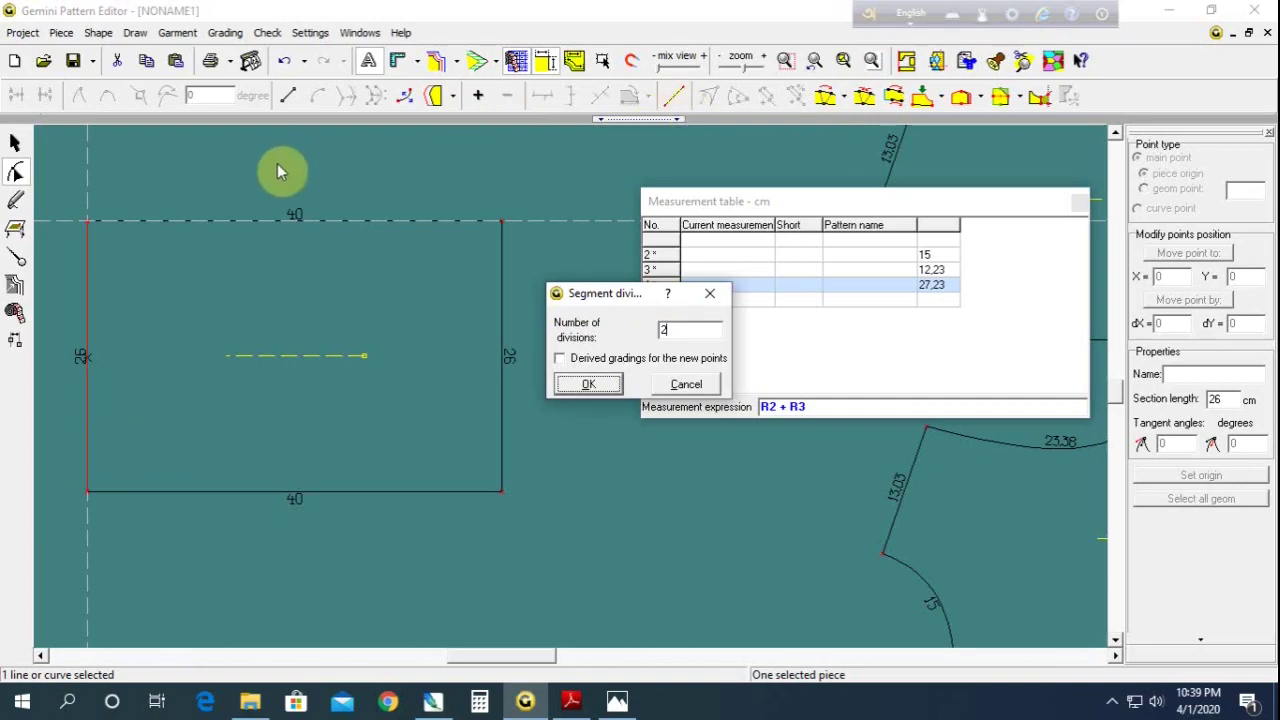
click(588, 388)
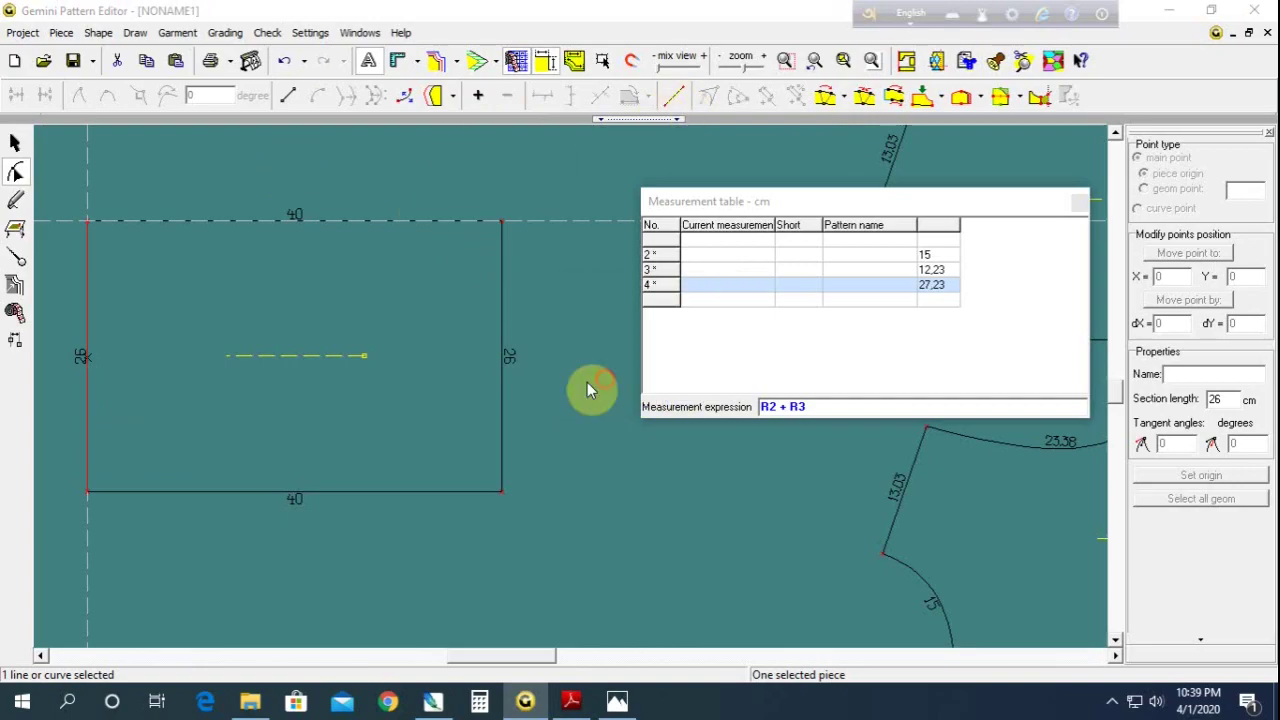
Add a point on the top edge, halve the right edge, and round the top-left corner
click(241, 220)
click(241, 220)
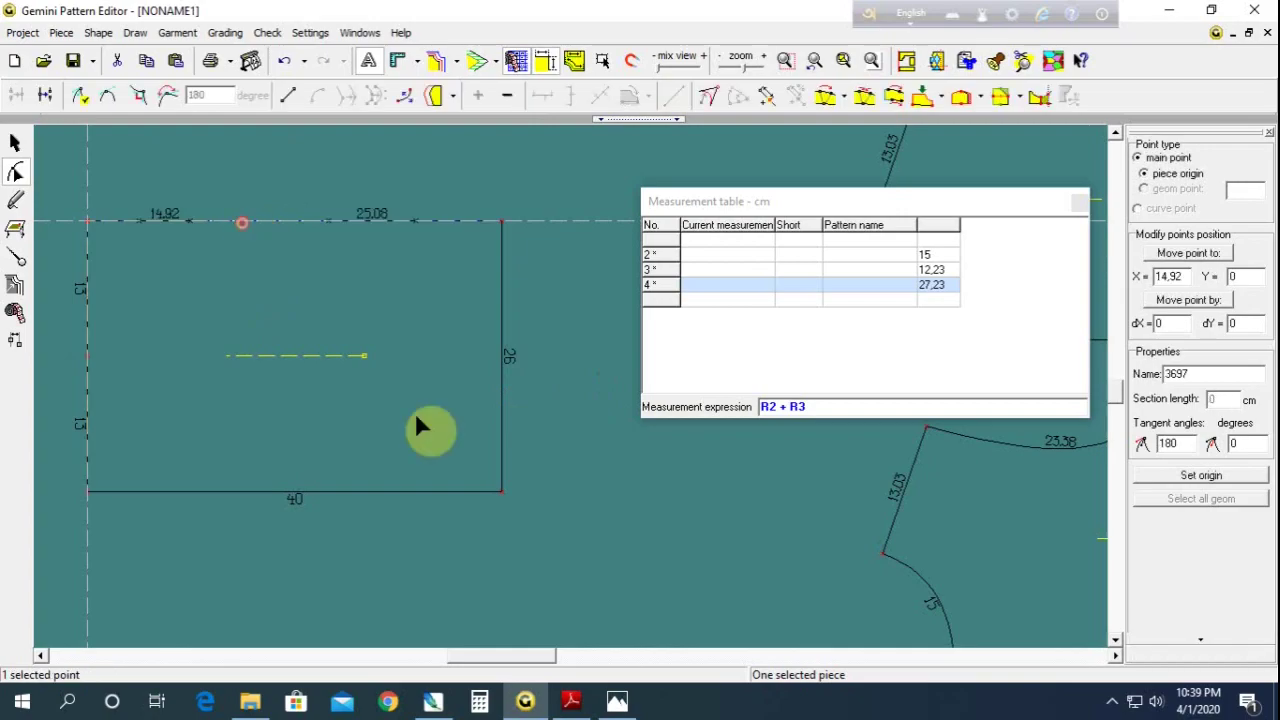
click(502, 358)
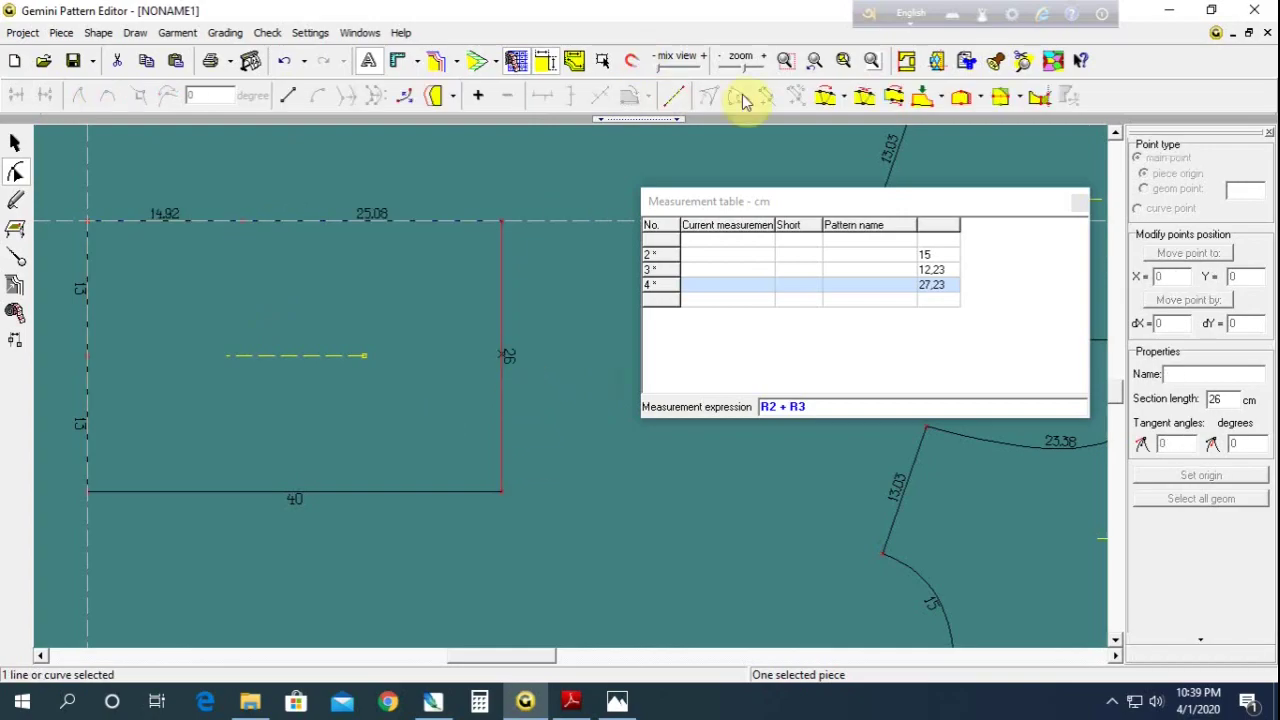
click(675, 95)
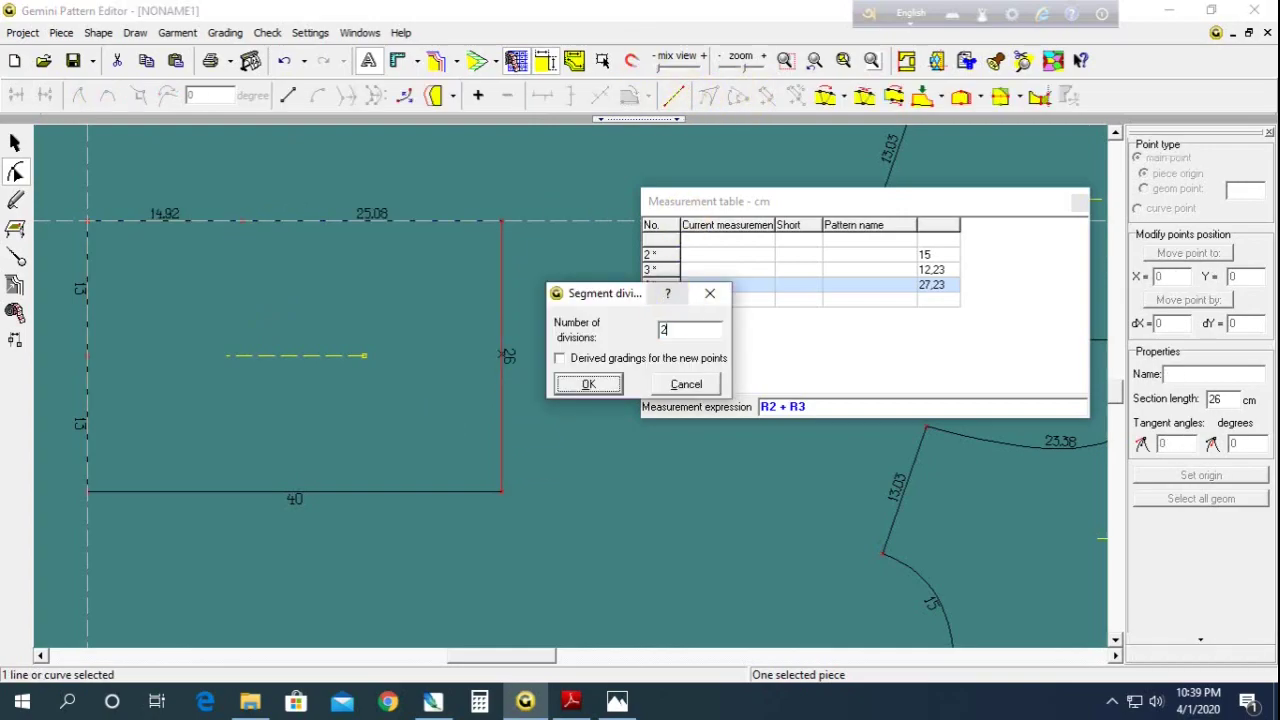
key(Return)
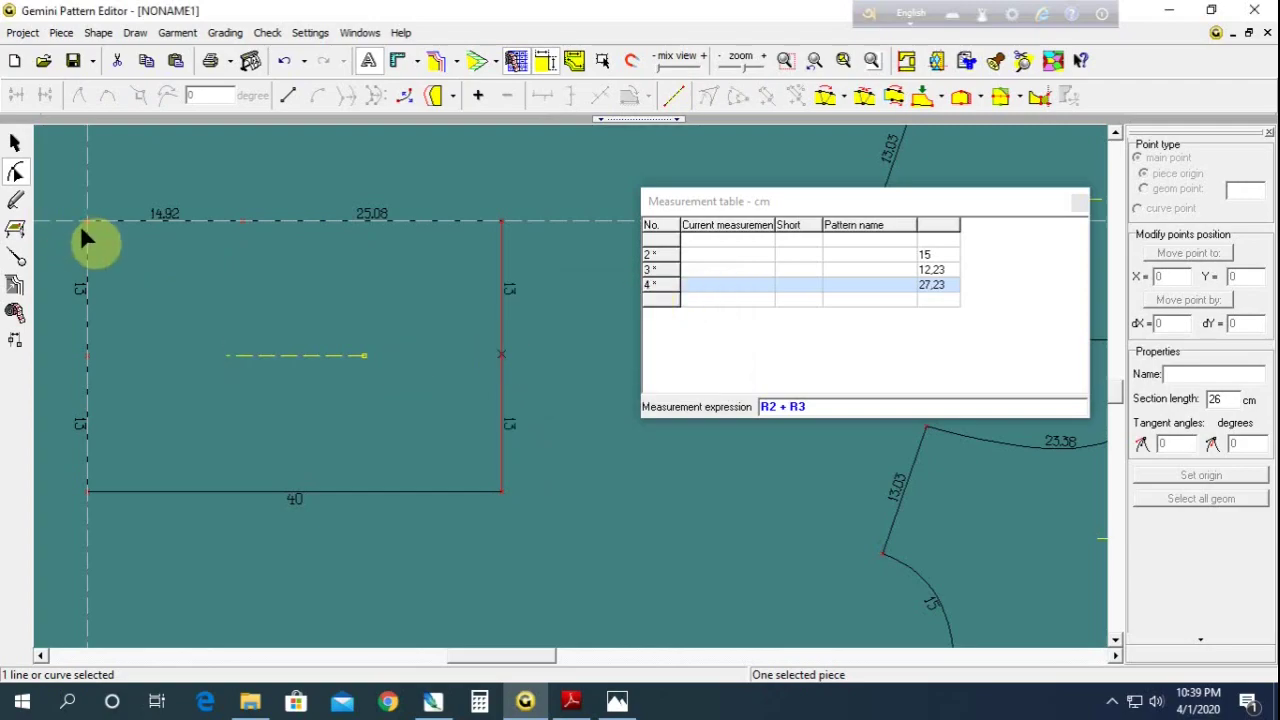
click(90, 236)
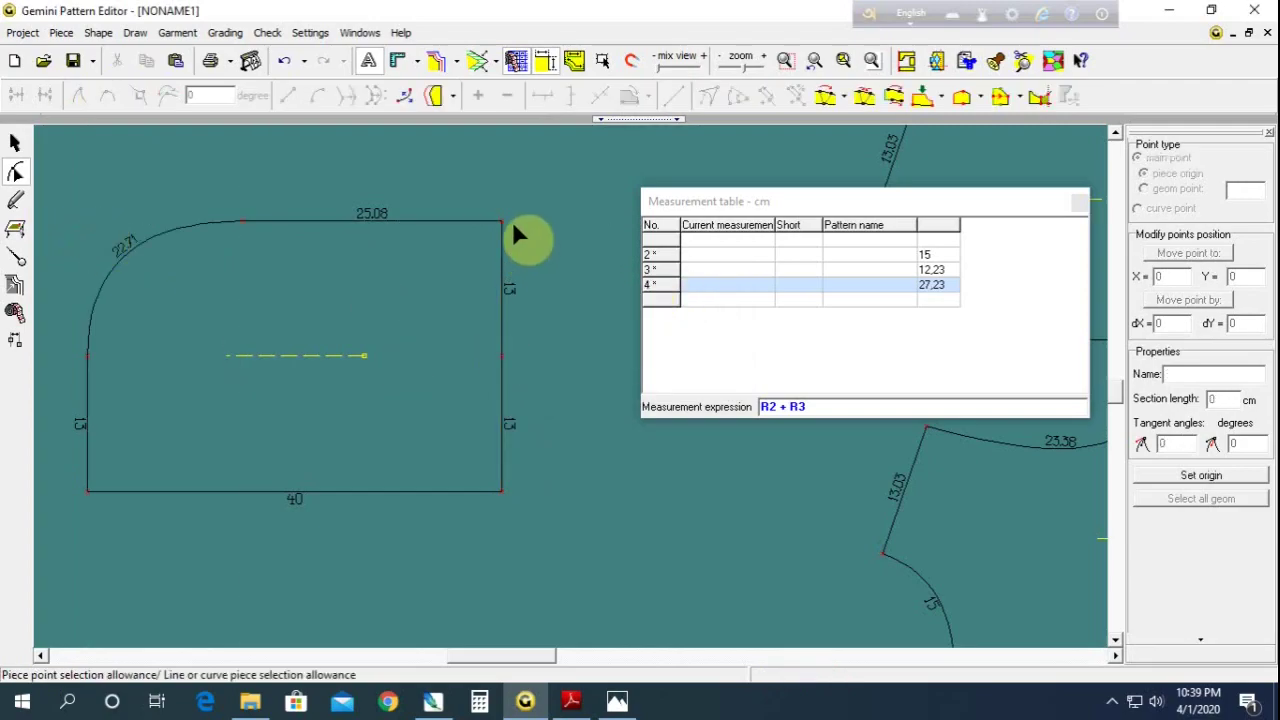
Pull the top-right corner inward to slant the top edge and shift both bottom corners right
drag(502, 221, 450, 235)
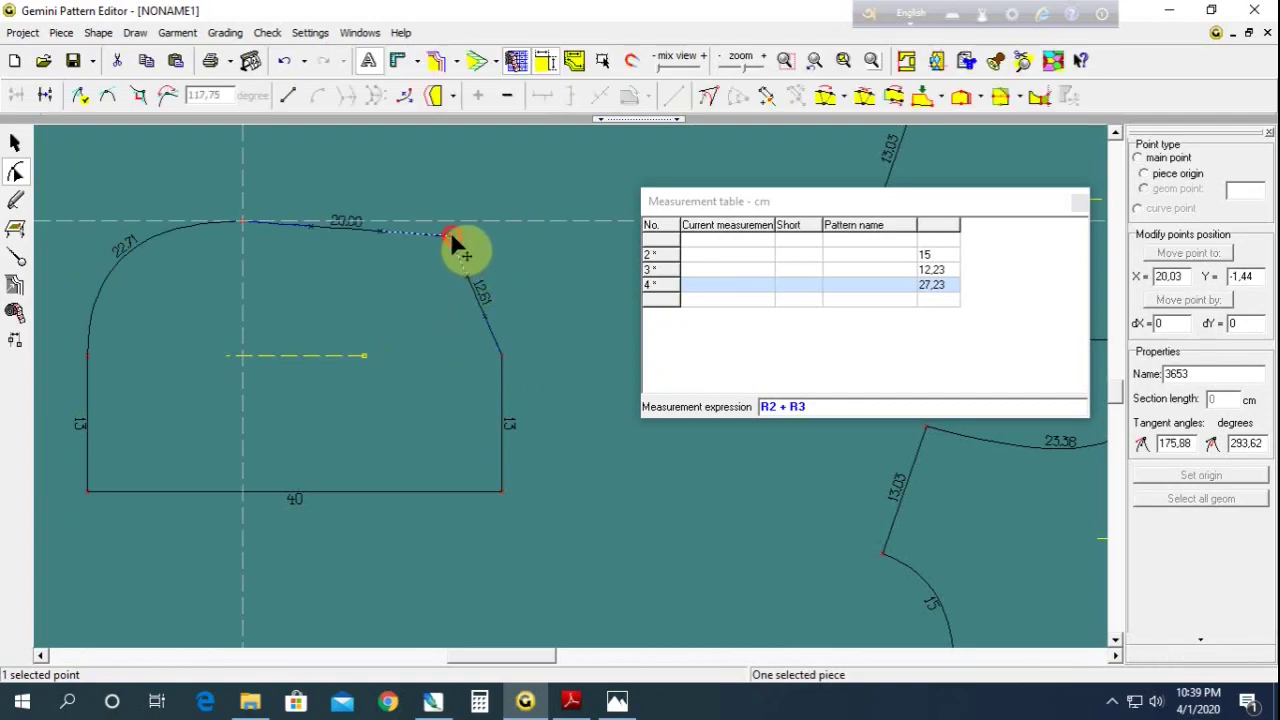
drag(450, 234, 456, 232)
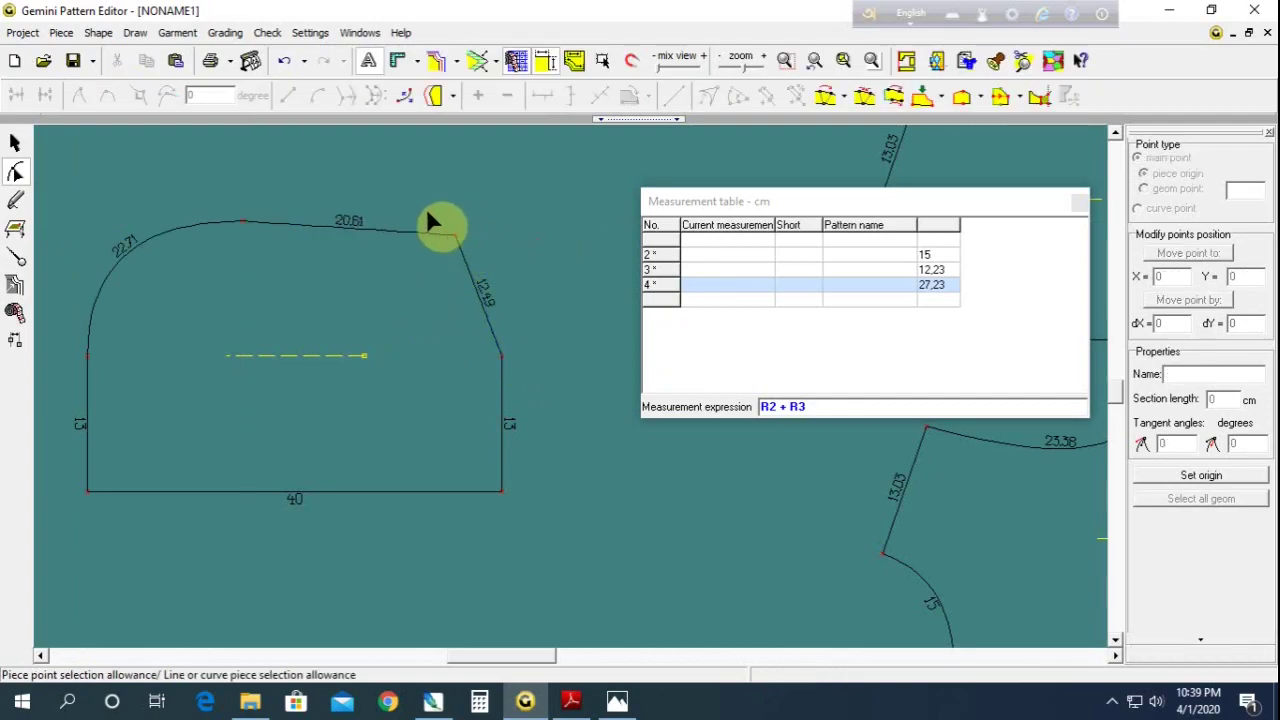
click(205, 179)
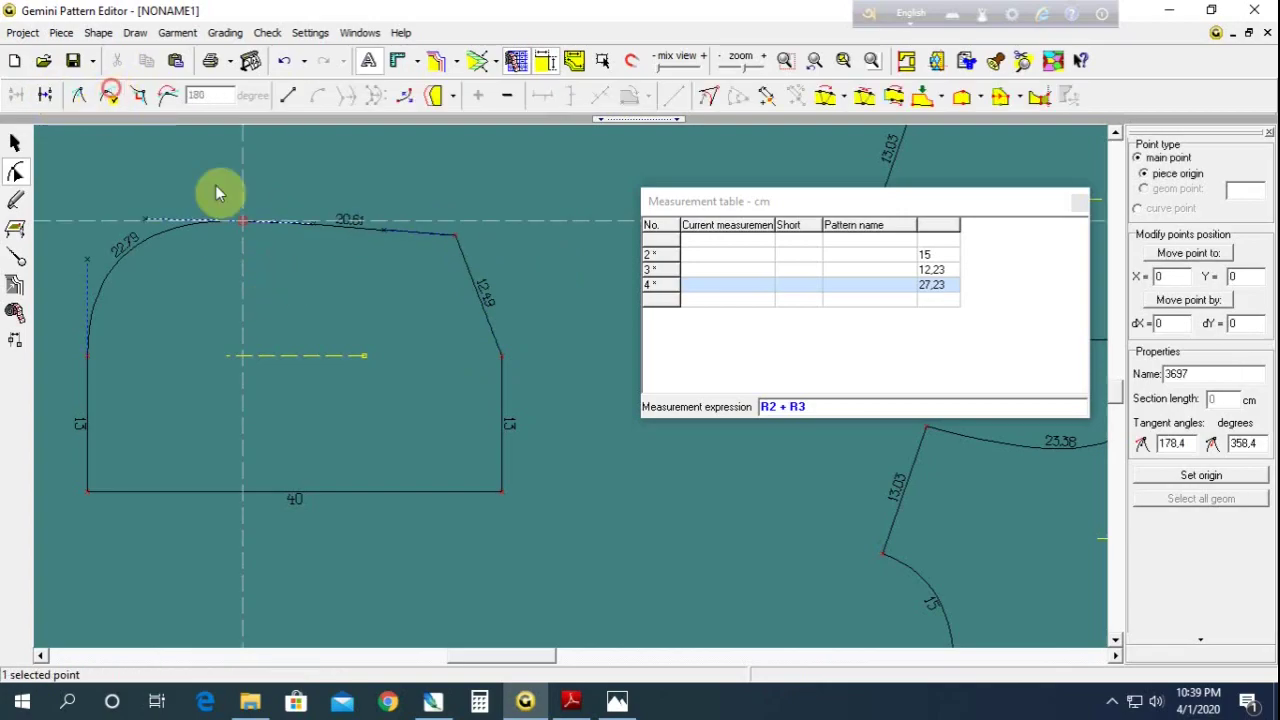
click(303, 182)
drag(215, 249, 227, 380)
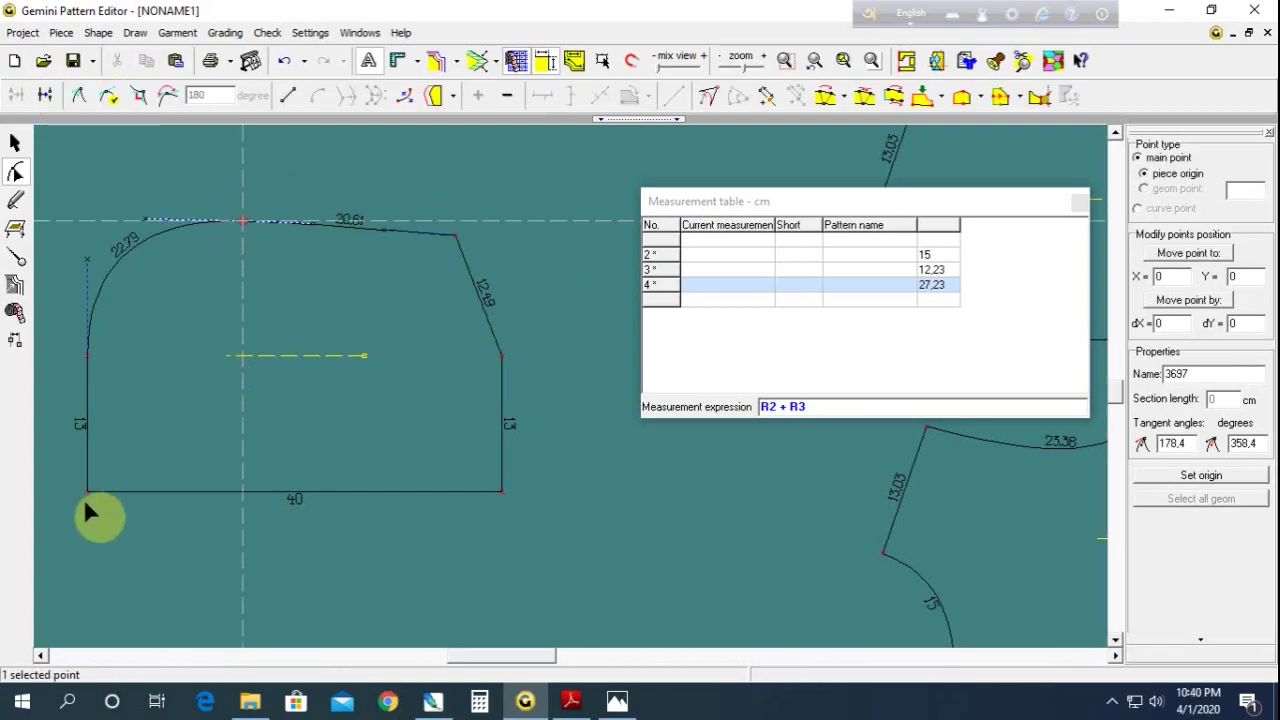
drag(63, 473, 523, 534)
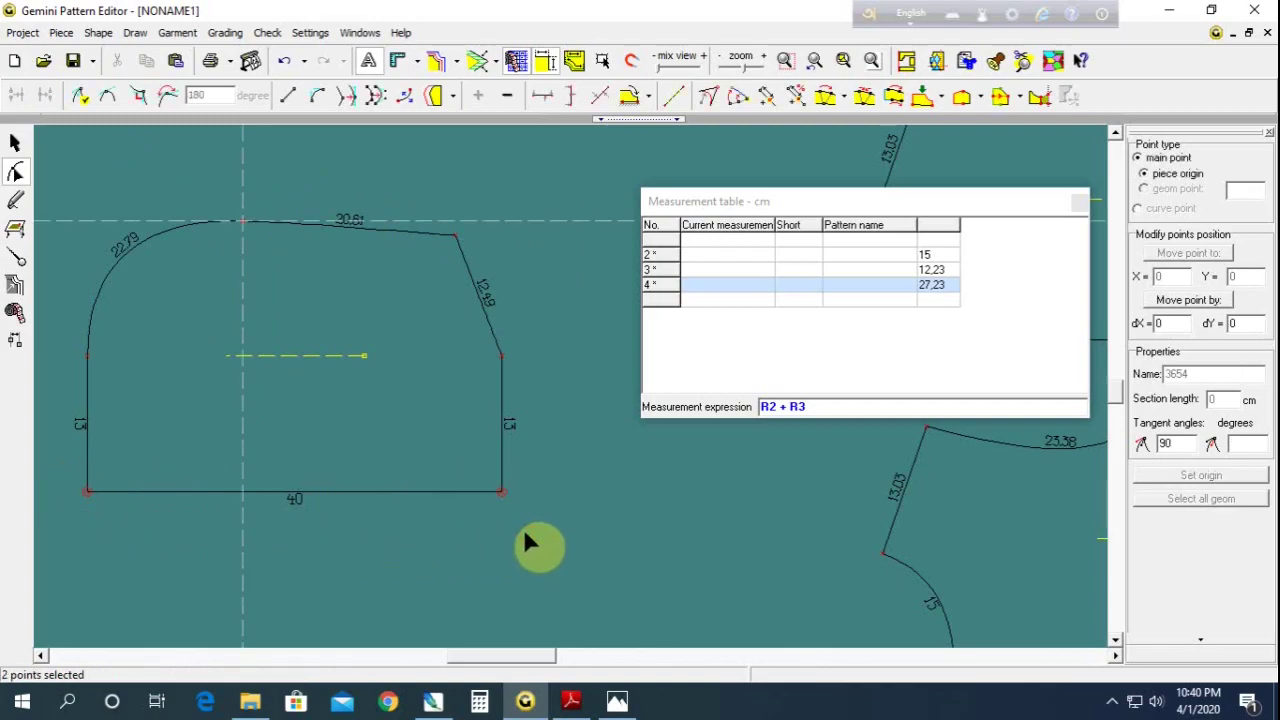
key(Right)
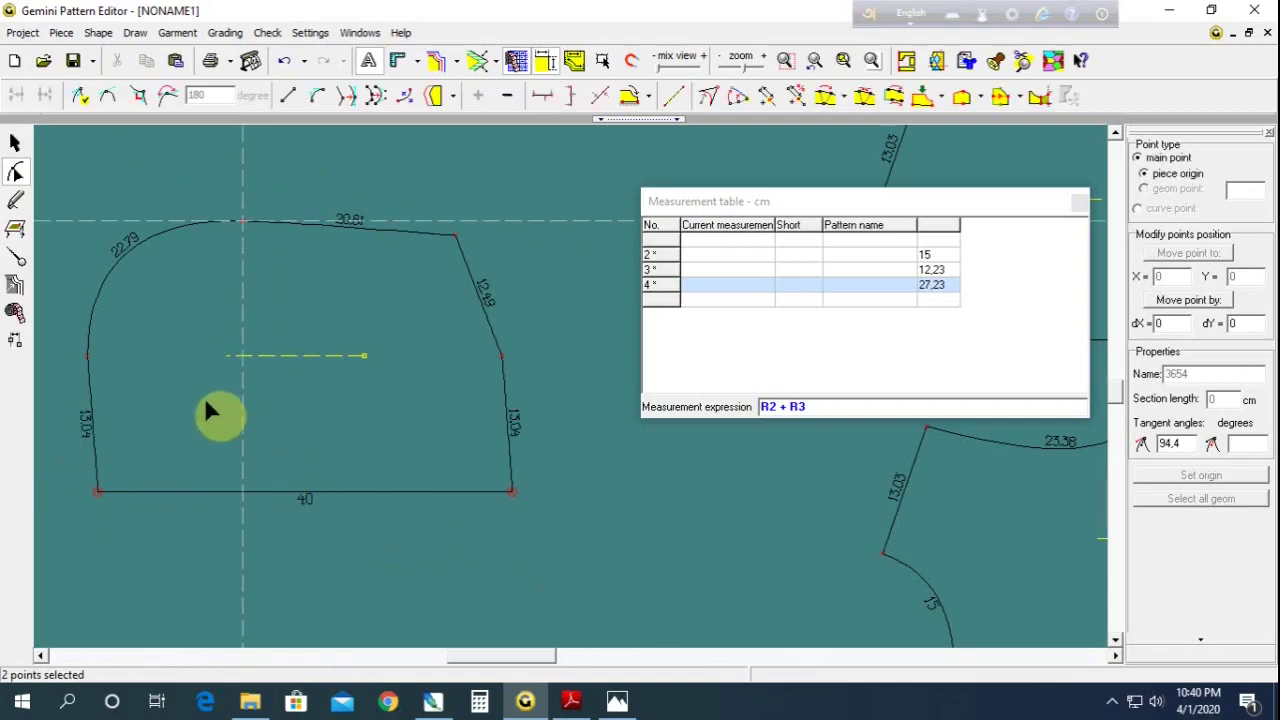
Turn the hood's right side line into a curve and refine its shape
click(88, 355)
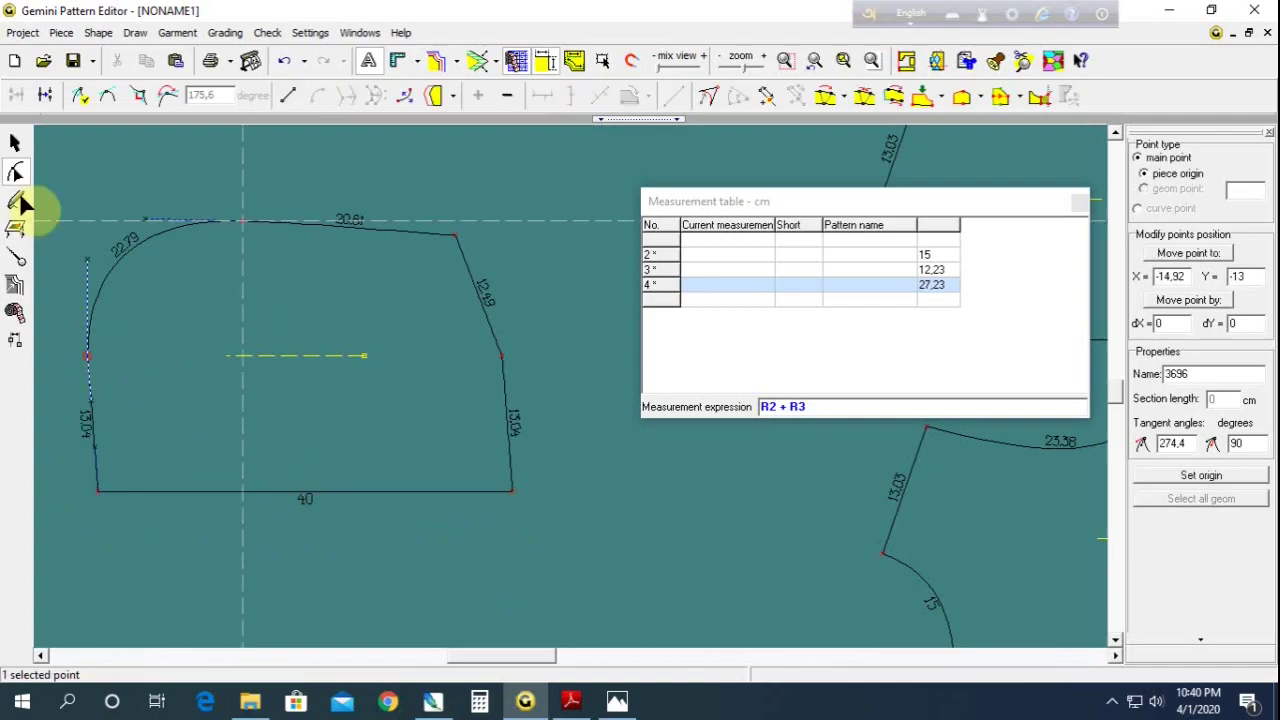
click(116, 175)
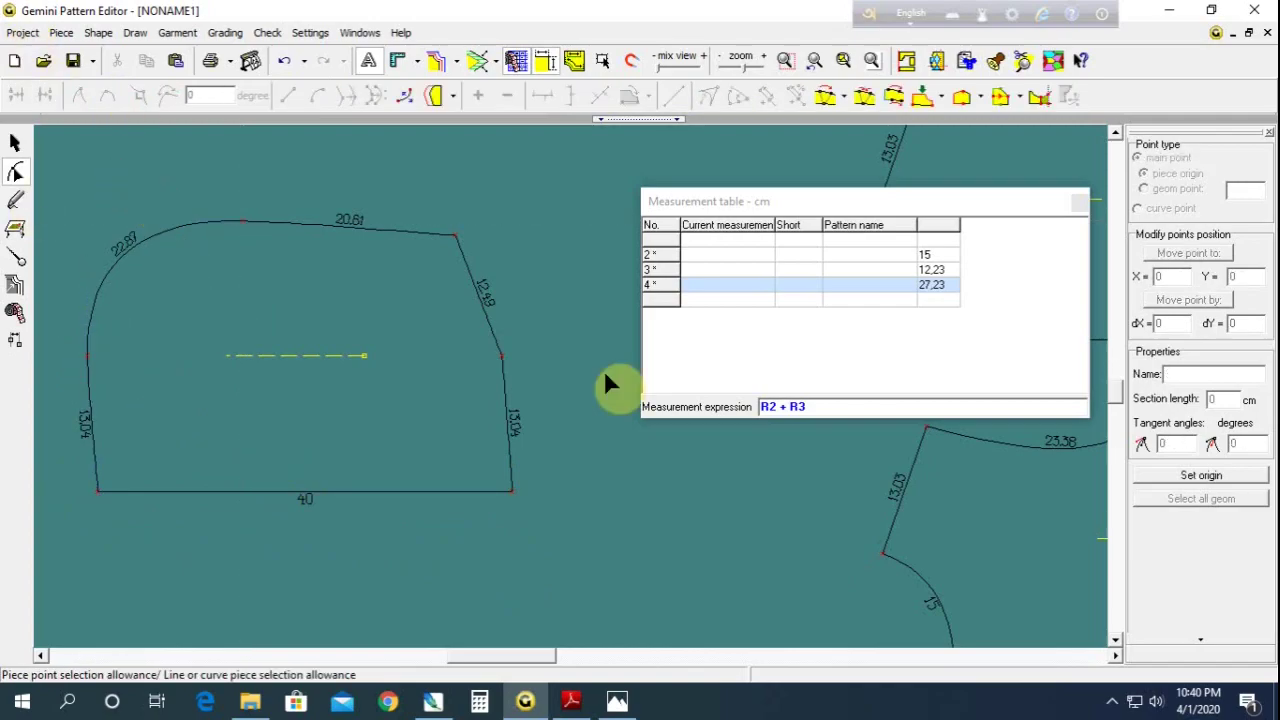
click(502, 357)
click(107, 97)
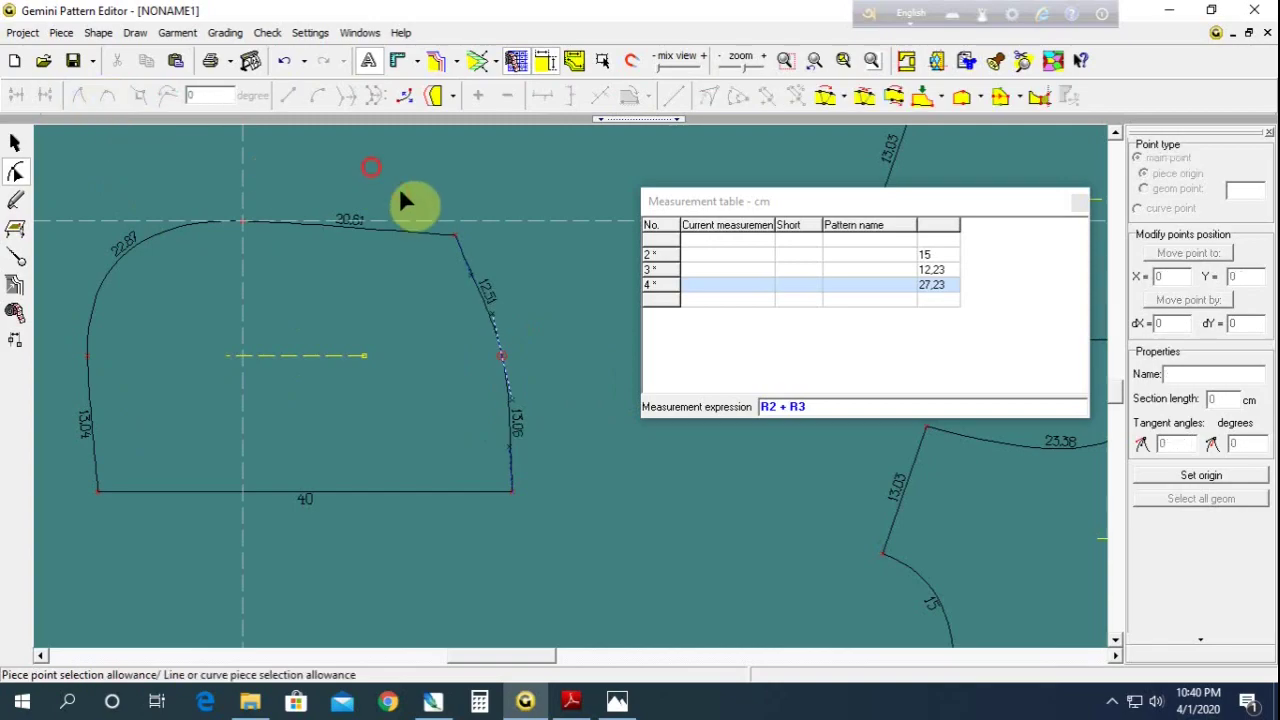
click(467, 276)
click(500, 271)
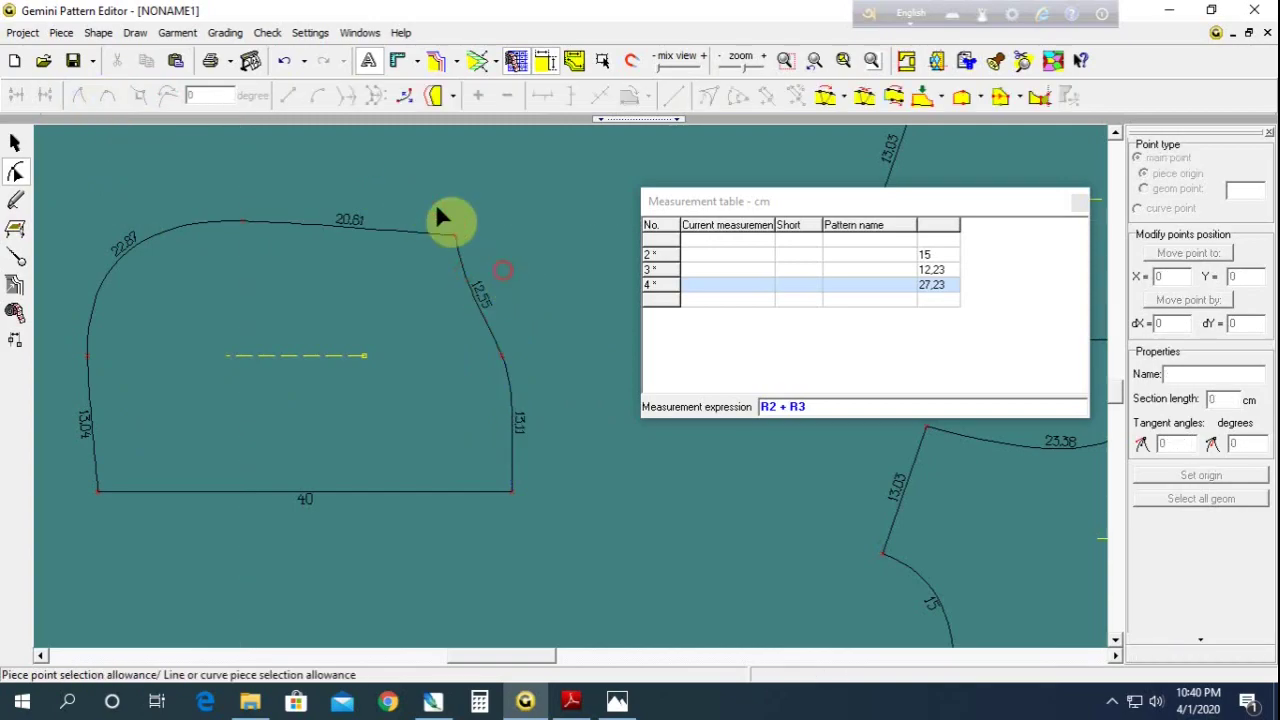
click(455, 235)
click(535, 257)
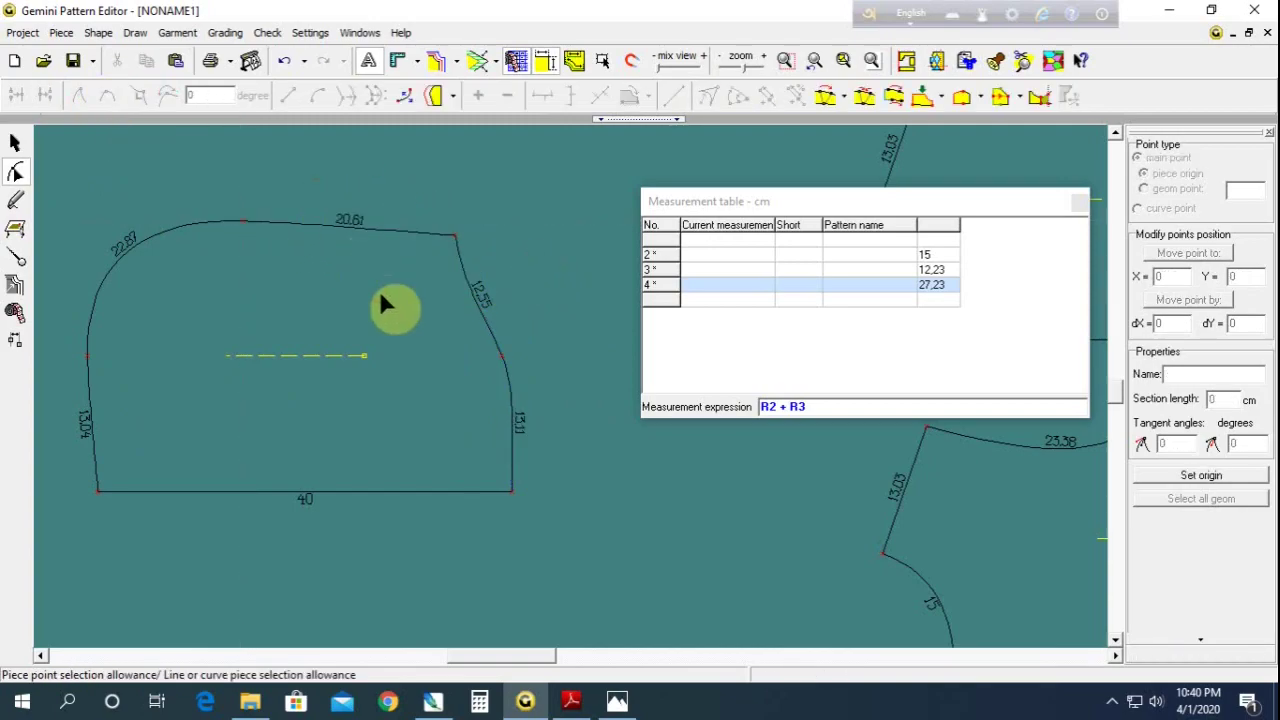
Move the upper right-side points left and smooth the lower right-edge curve
drag(416, 206, 536, 390)
key(Left)
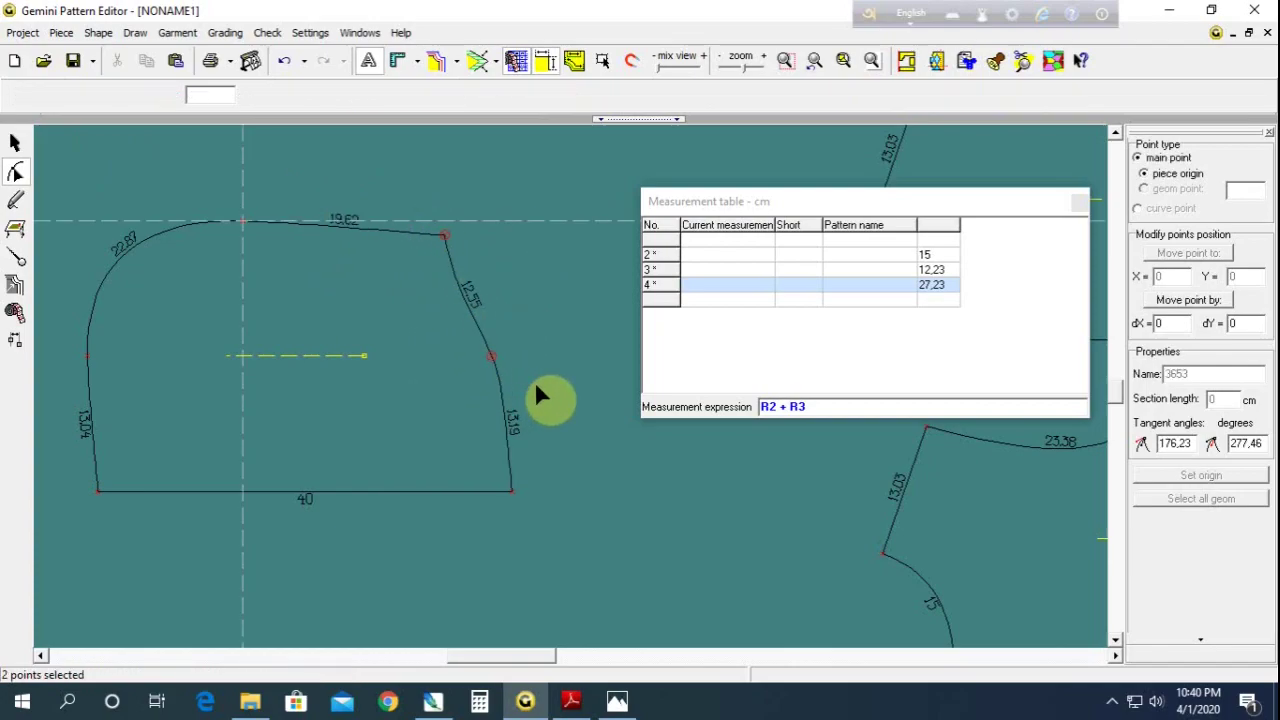
key(Left)
drag(550, 457, 450, 518)
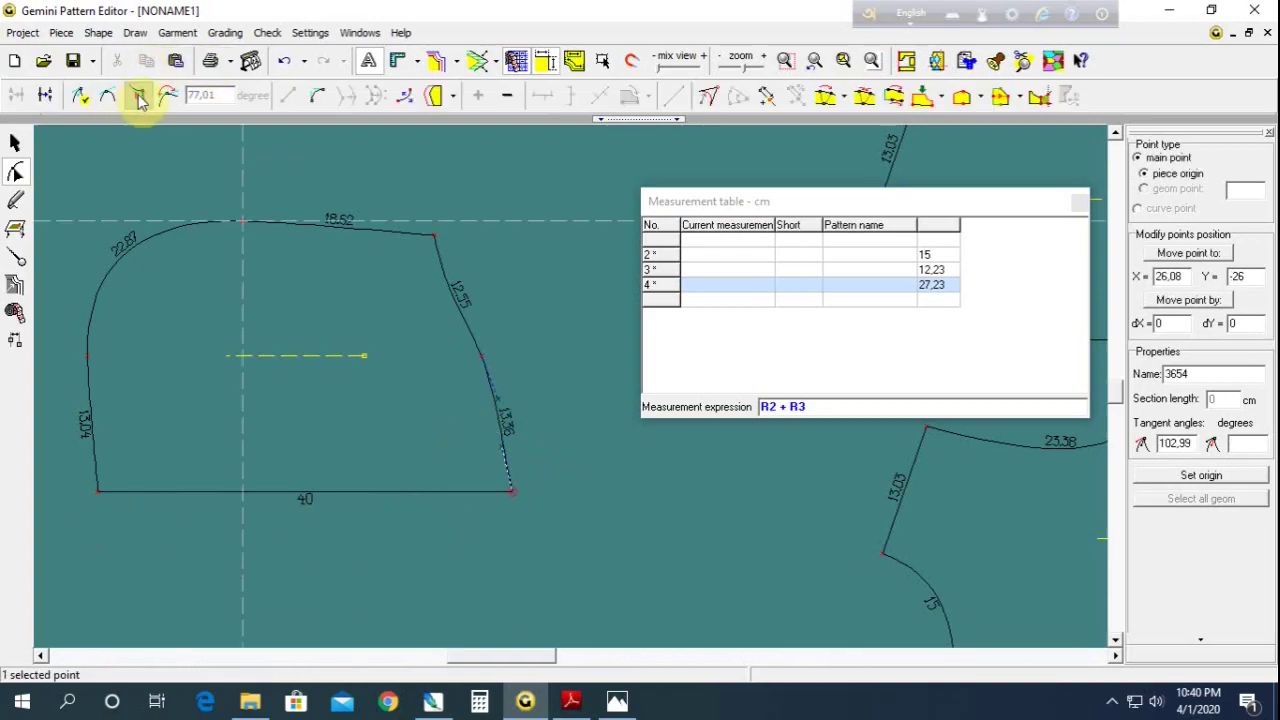
click(481, 358)
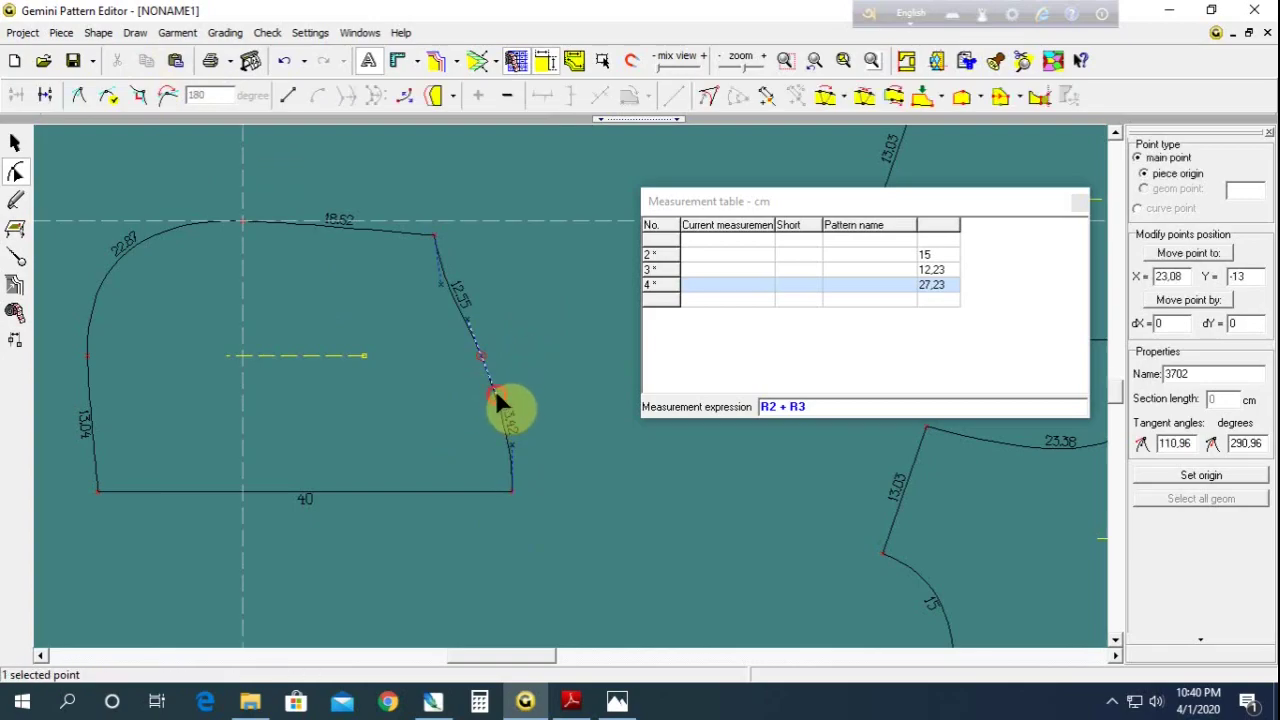
click(497, 390)
click(546, 396)
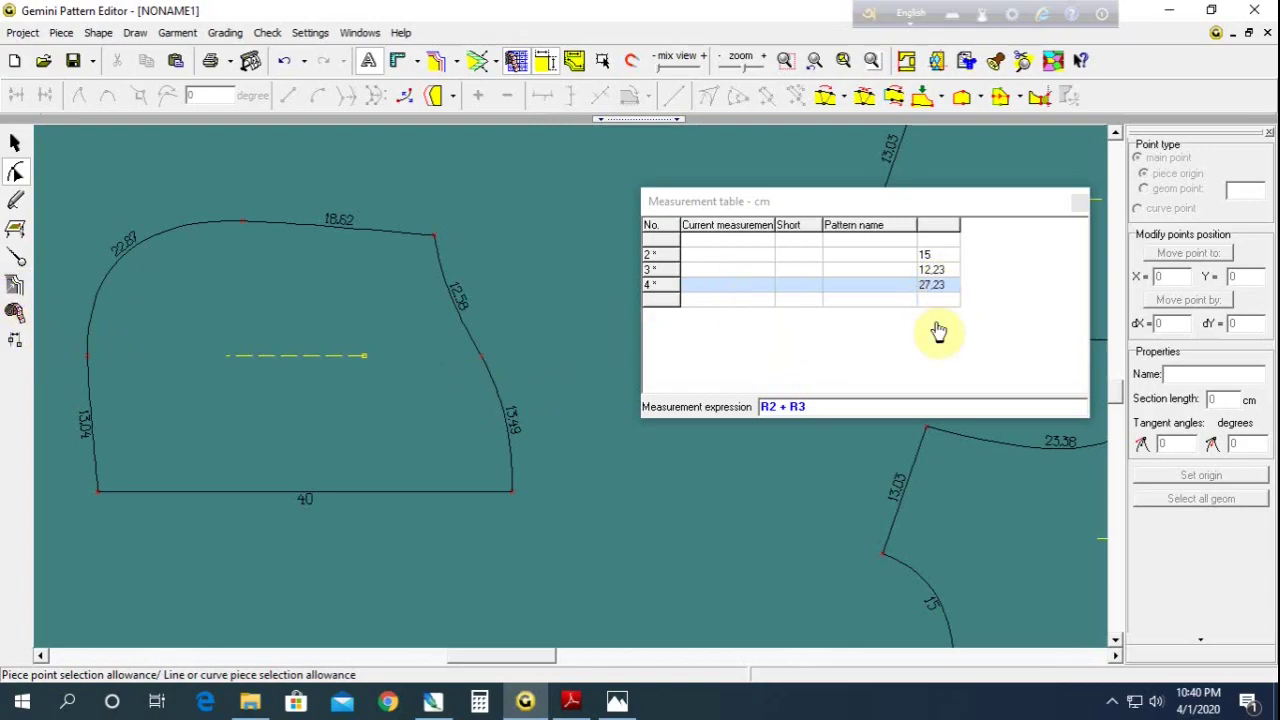
Measure the hood's right edge along the contour, corner to corner, and add 26.08 cm as row 5
click(14, 312)
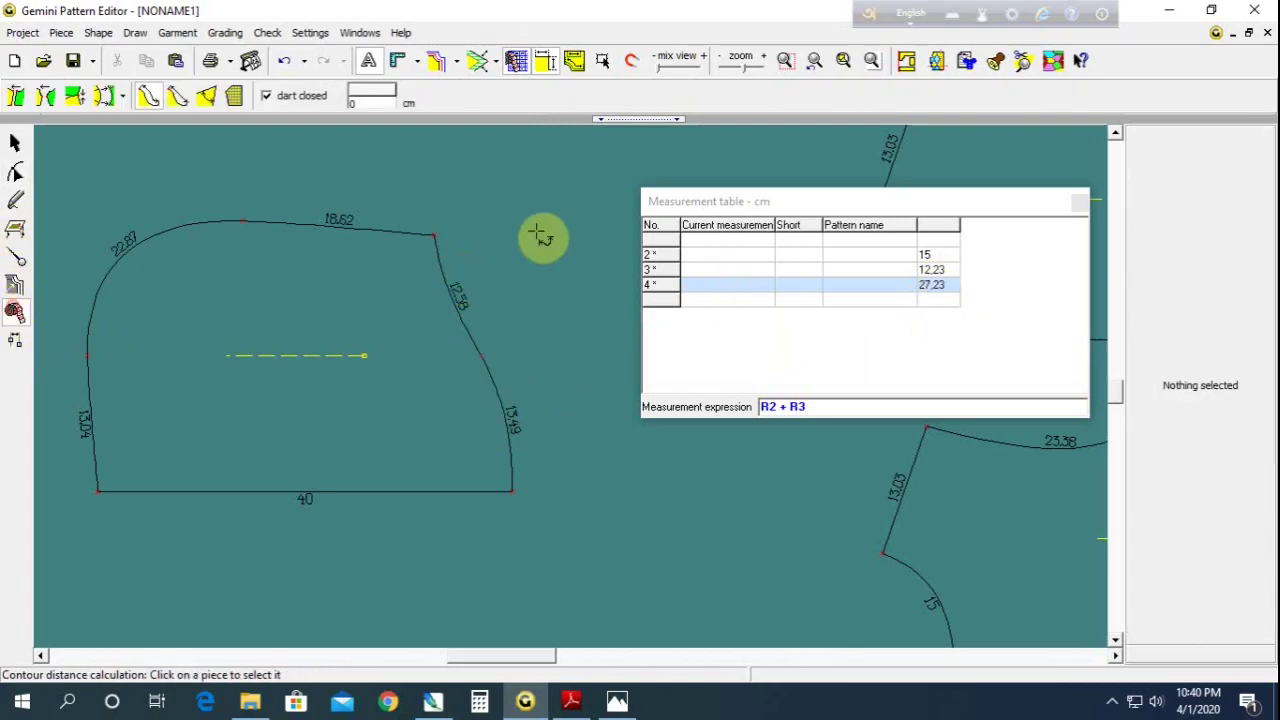
click(434, 236)
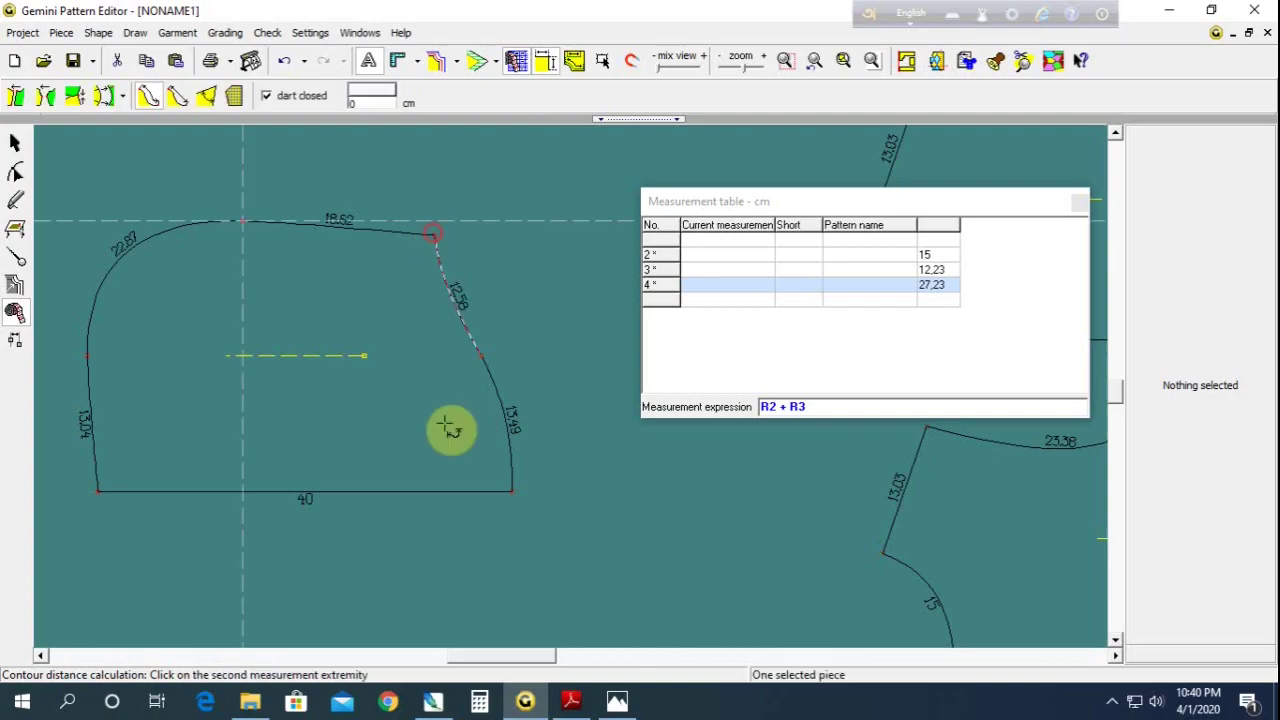
click(512, 492)
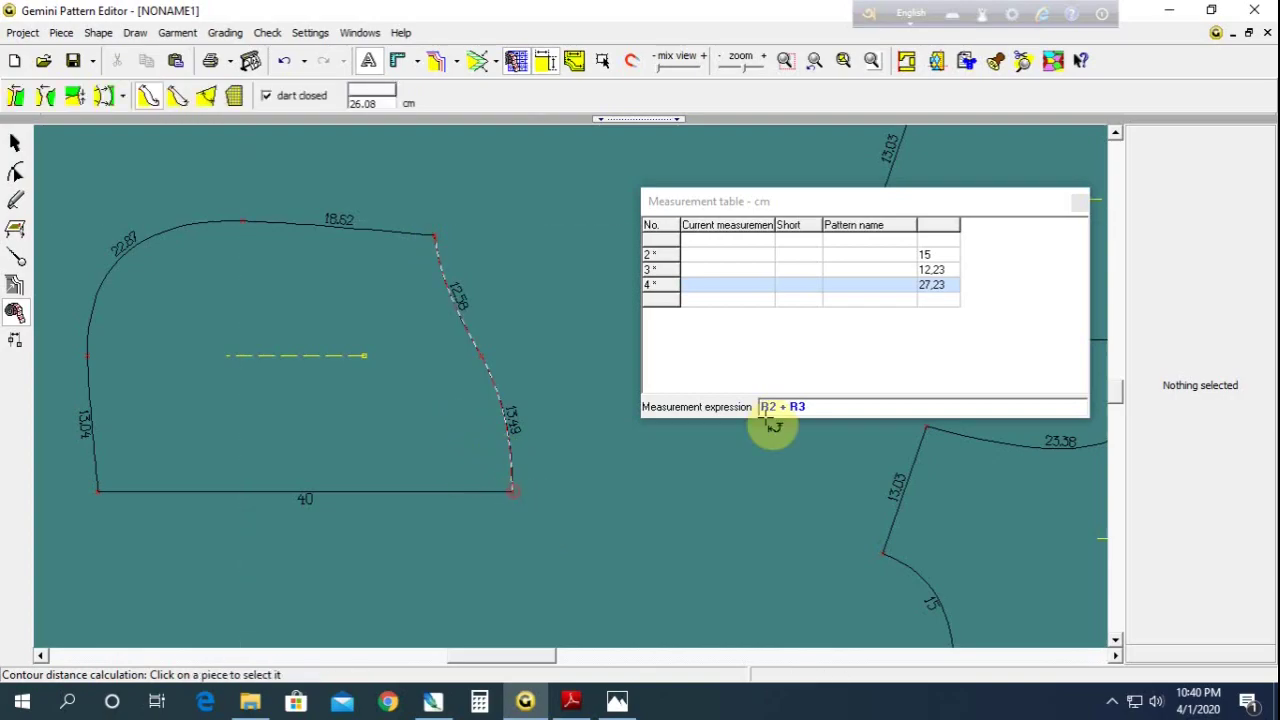
right_click(707, 299)
click(780, 313)
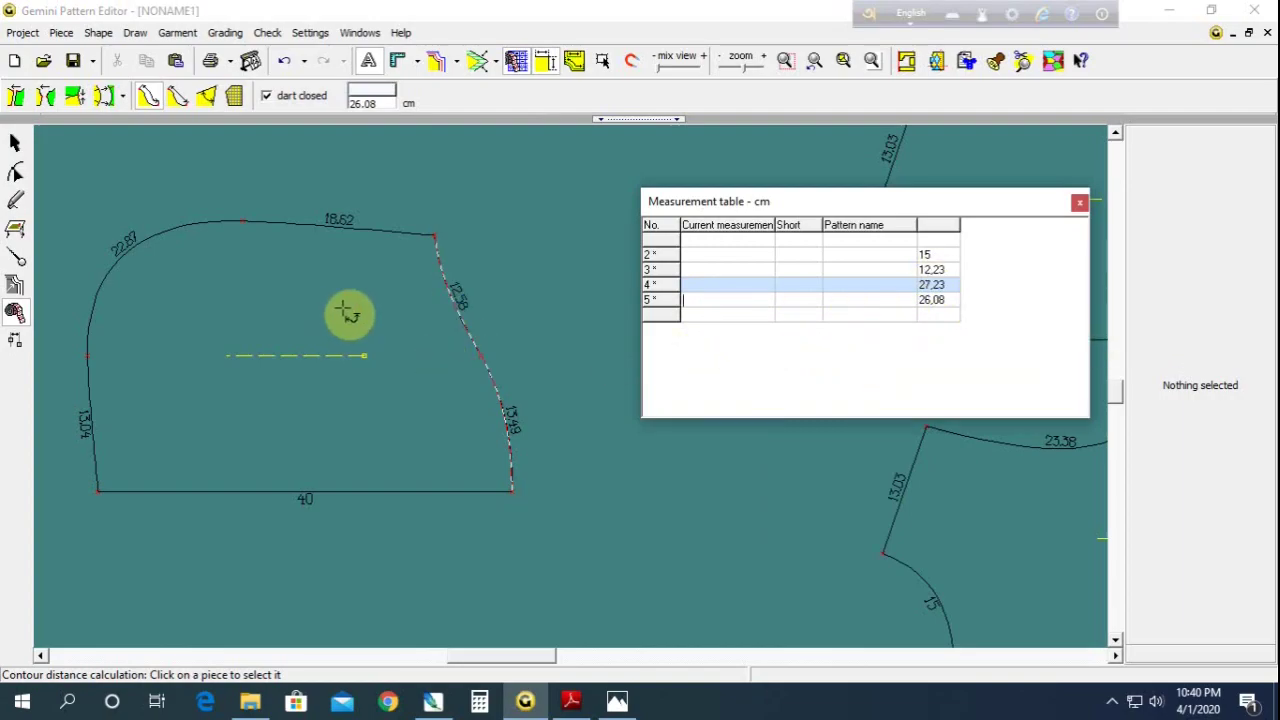
click(15, 143)
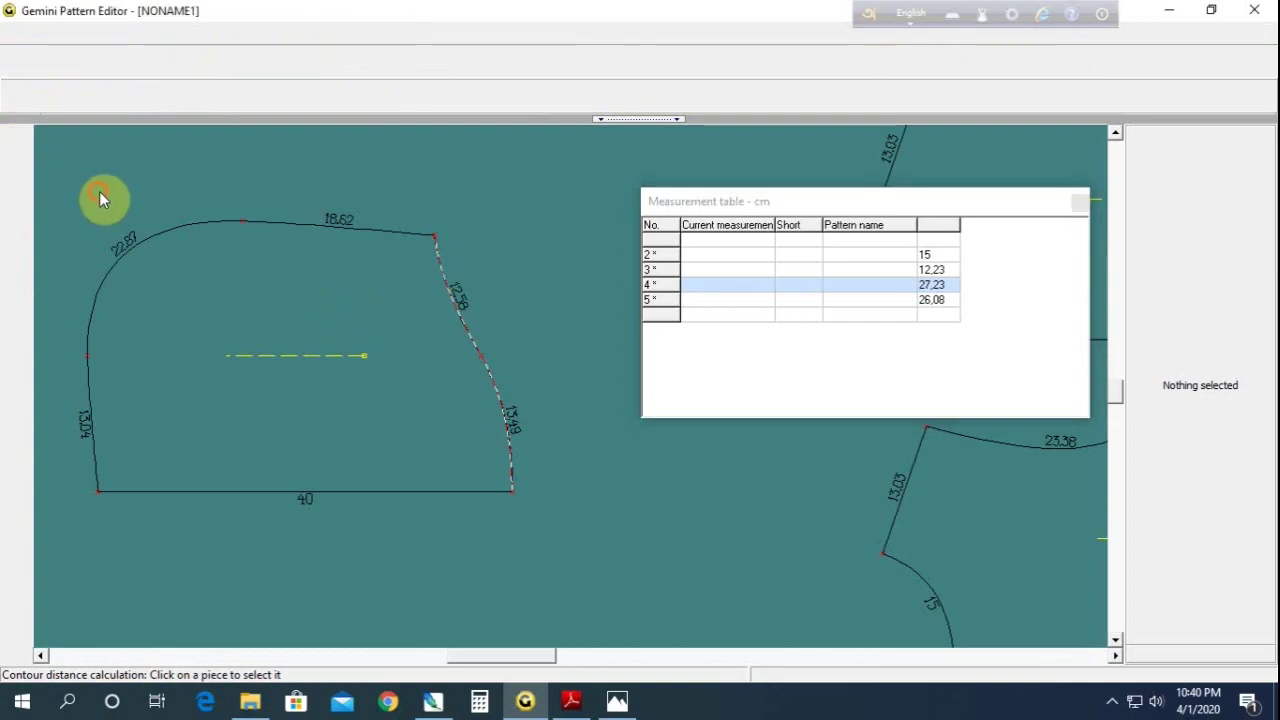
Zoom out to show all hoodie pieces, then view the HOODY.JPG reference photo in Photos
click(259, 270)
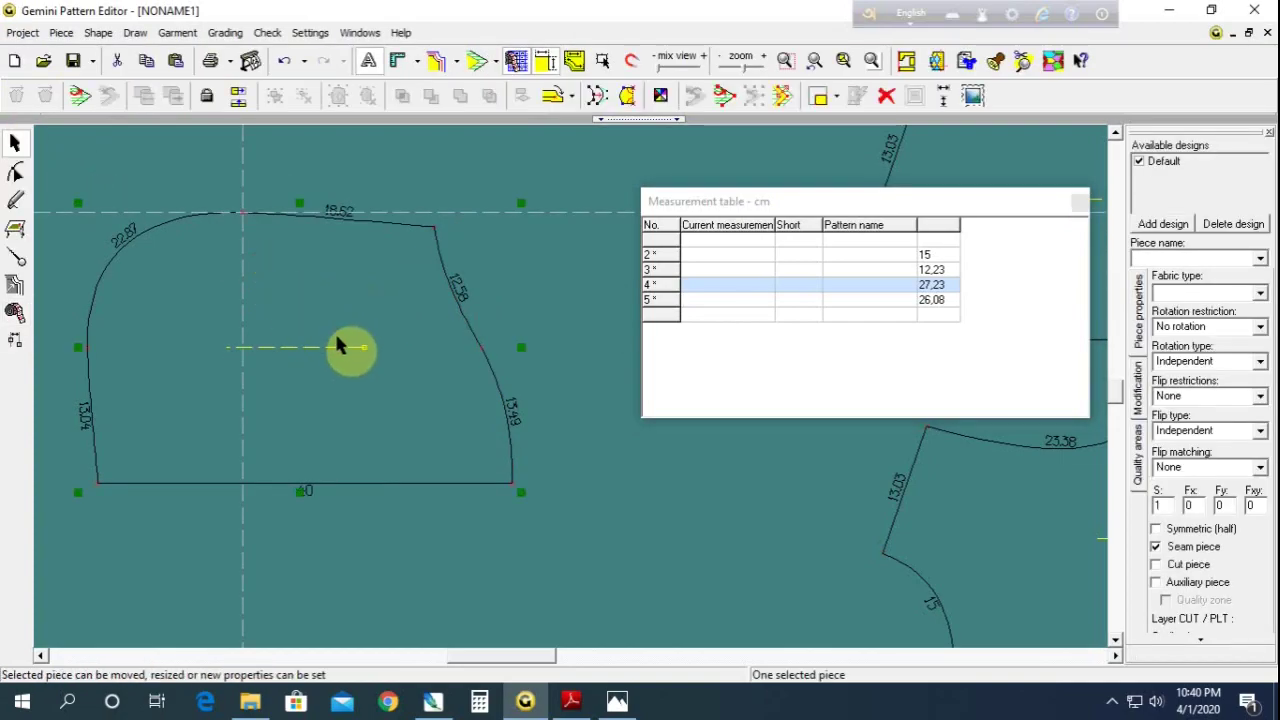
scroll(370, 352, down, 1)
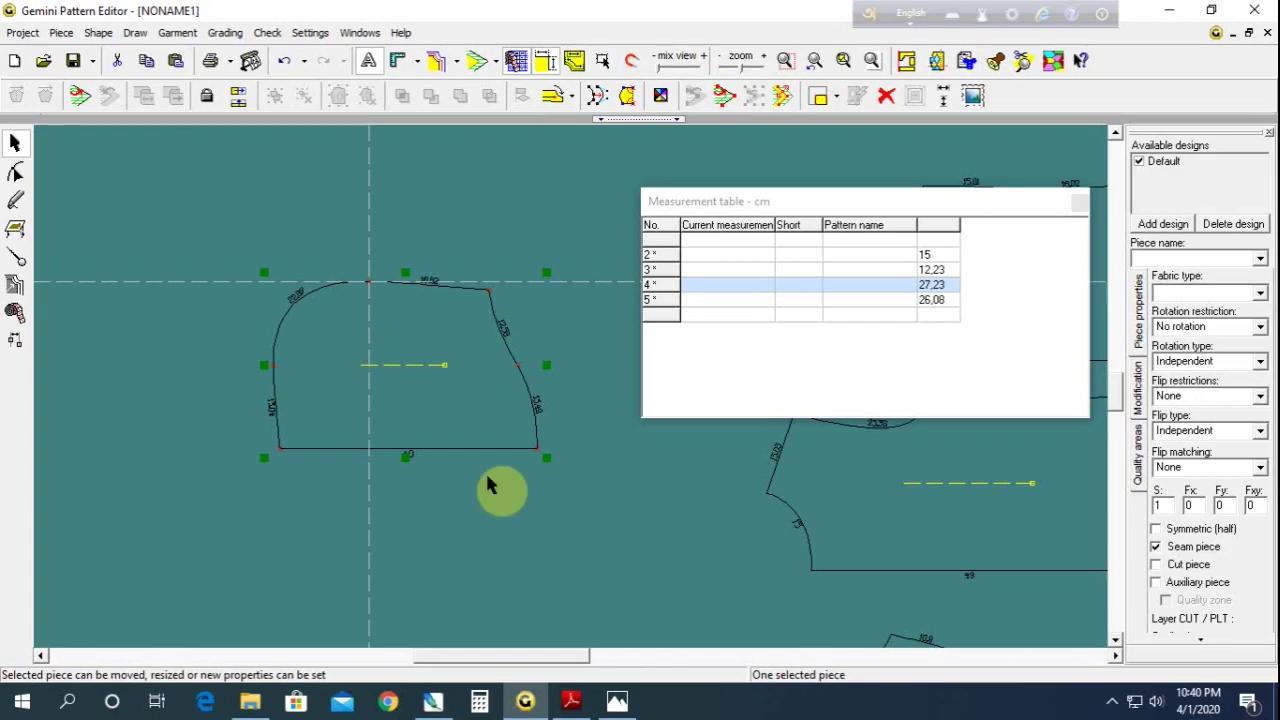
click(545, 610)
scroll(616, 487, down, 1)
scroll(616, 487, down, 1)
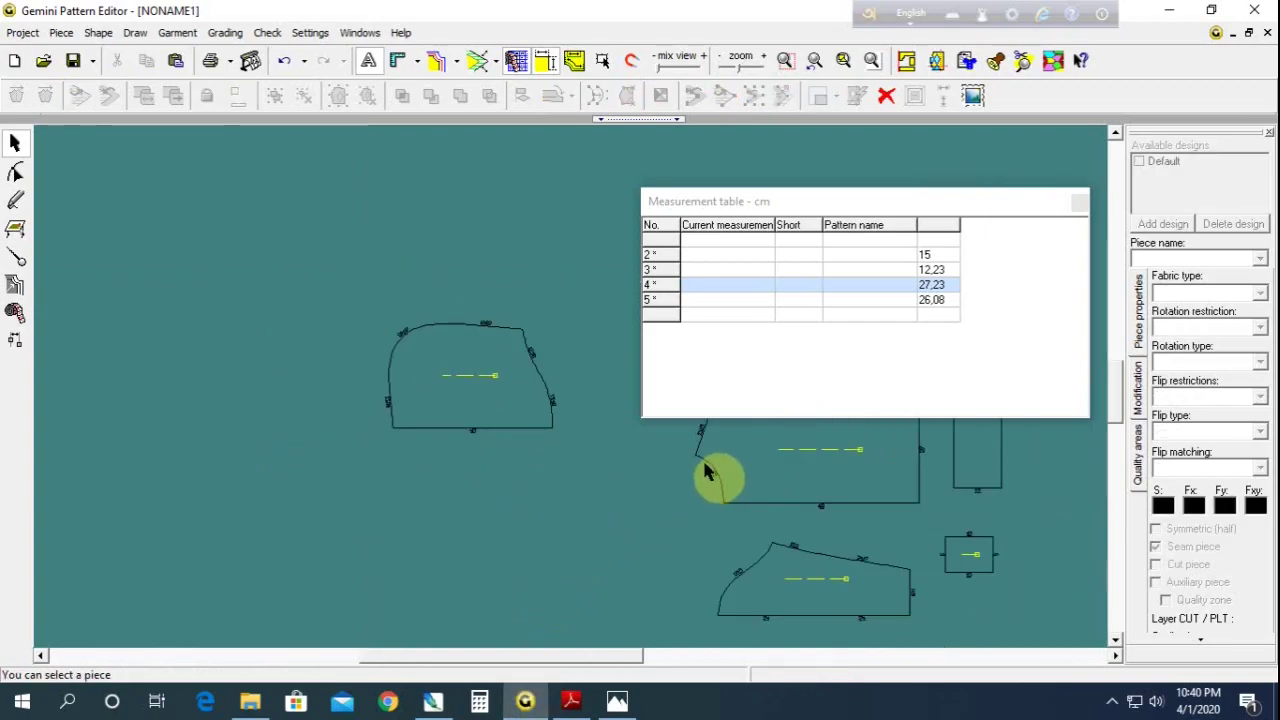
click(934, 364)
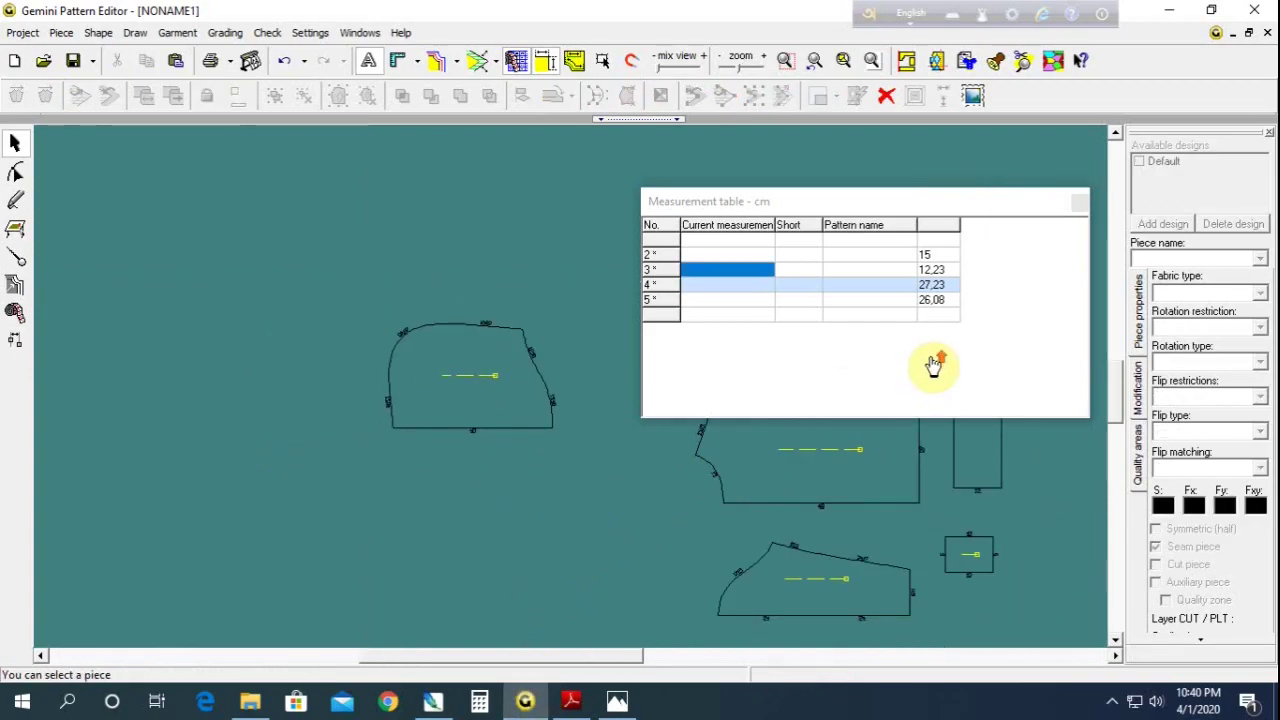
click(617, 705)
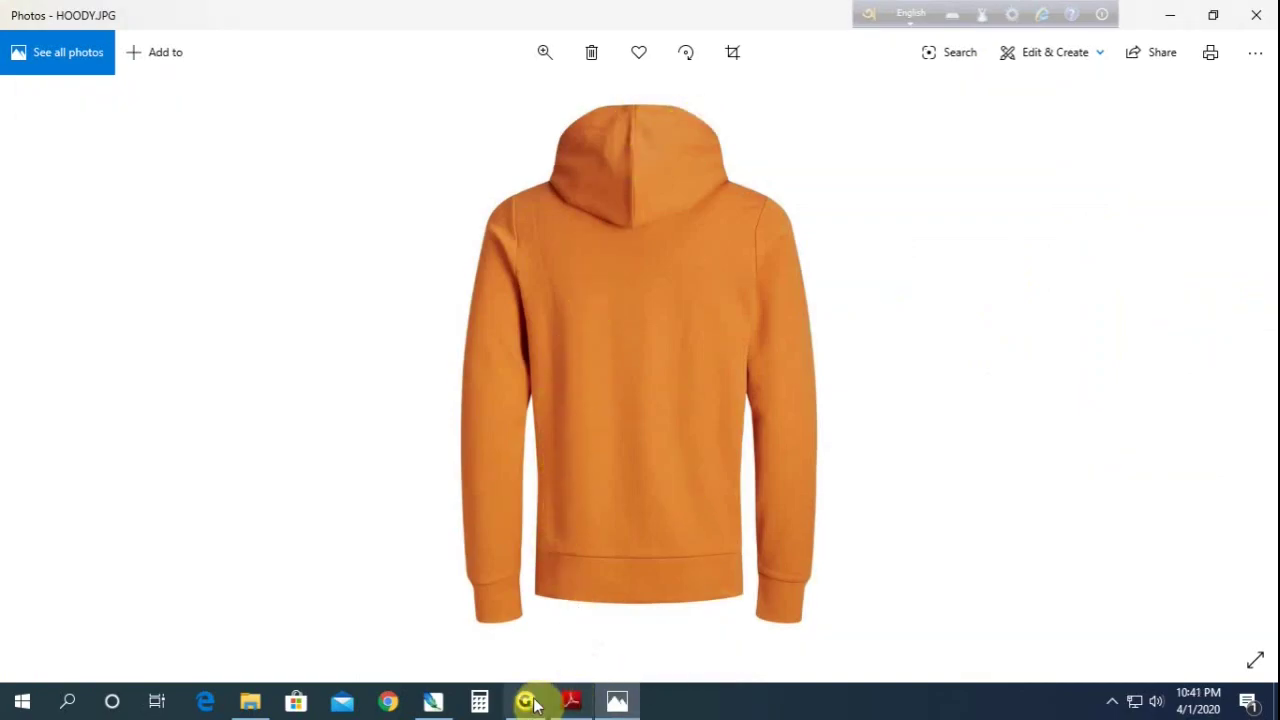
mouse_move(571, 702)
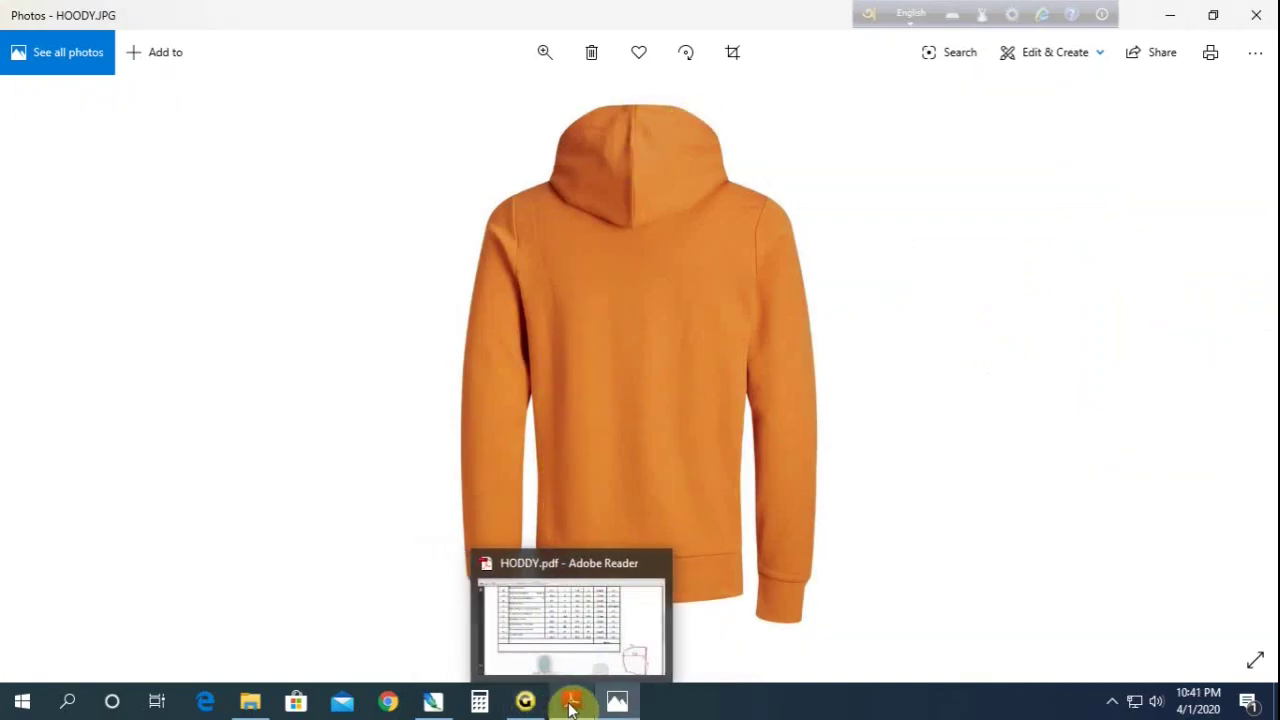
Return to Gemini Pattern Editor and close the measurement table
click(525, 701)
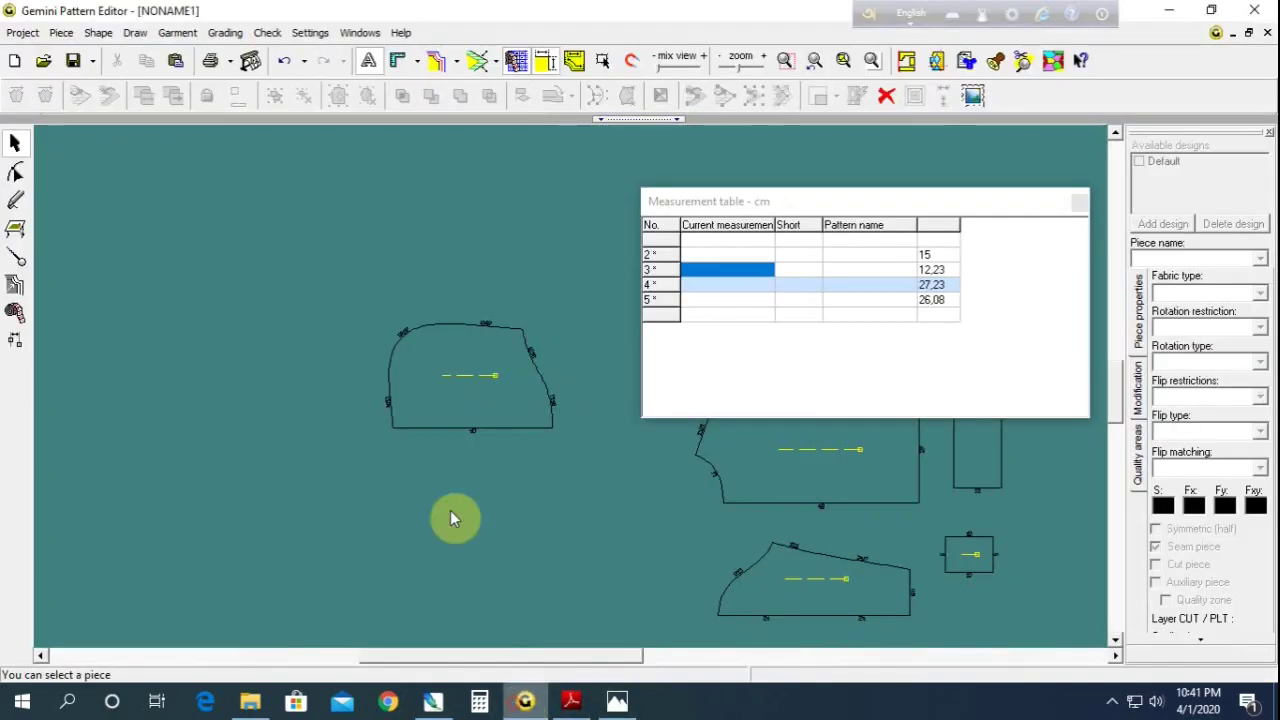
mouse_move(480, 377)
mouse_down()
mouse_move(472, 406)
mouse_move(544, 377)
mouse_up()
click(1080, 204)
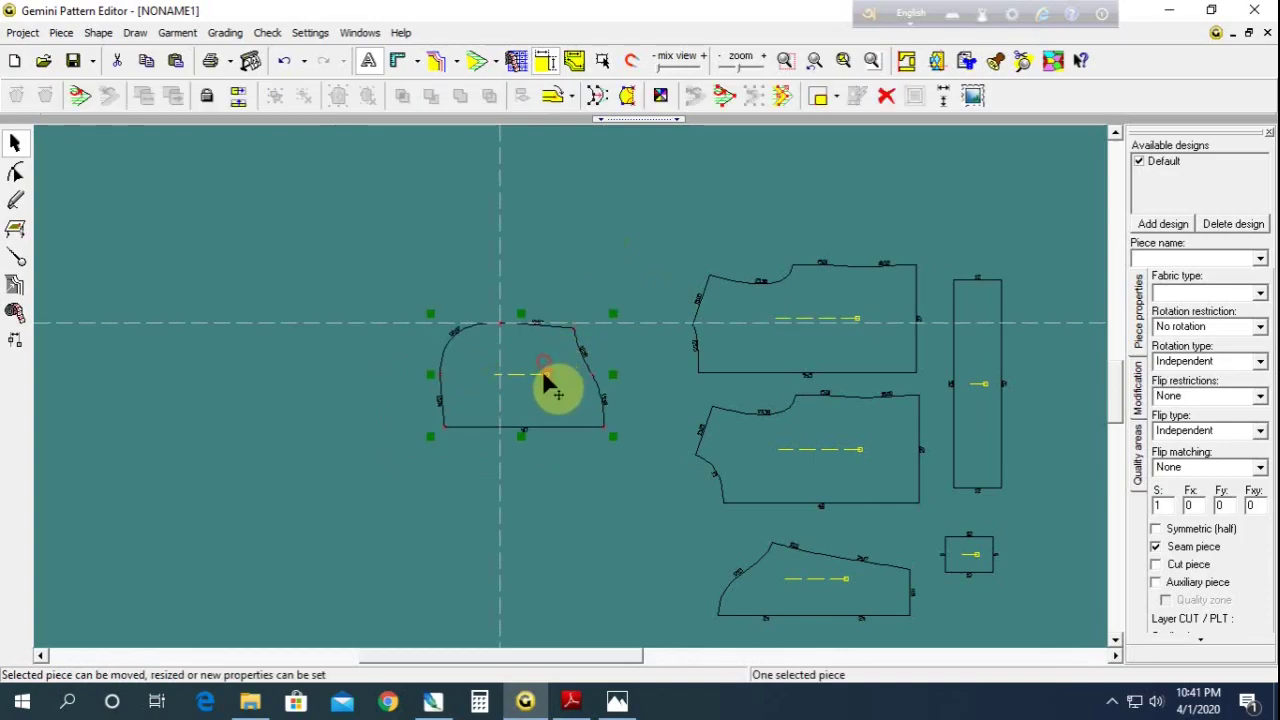
Position the hood piece and place a copy of it below the original
click(543, 374)
click(544, 374)
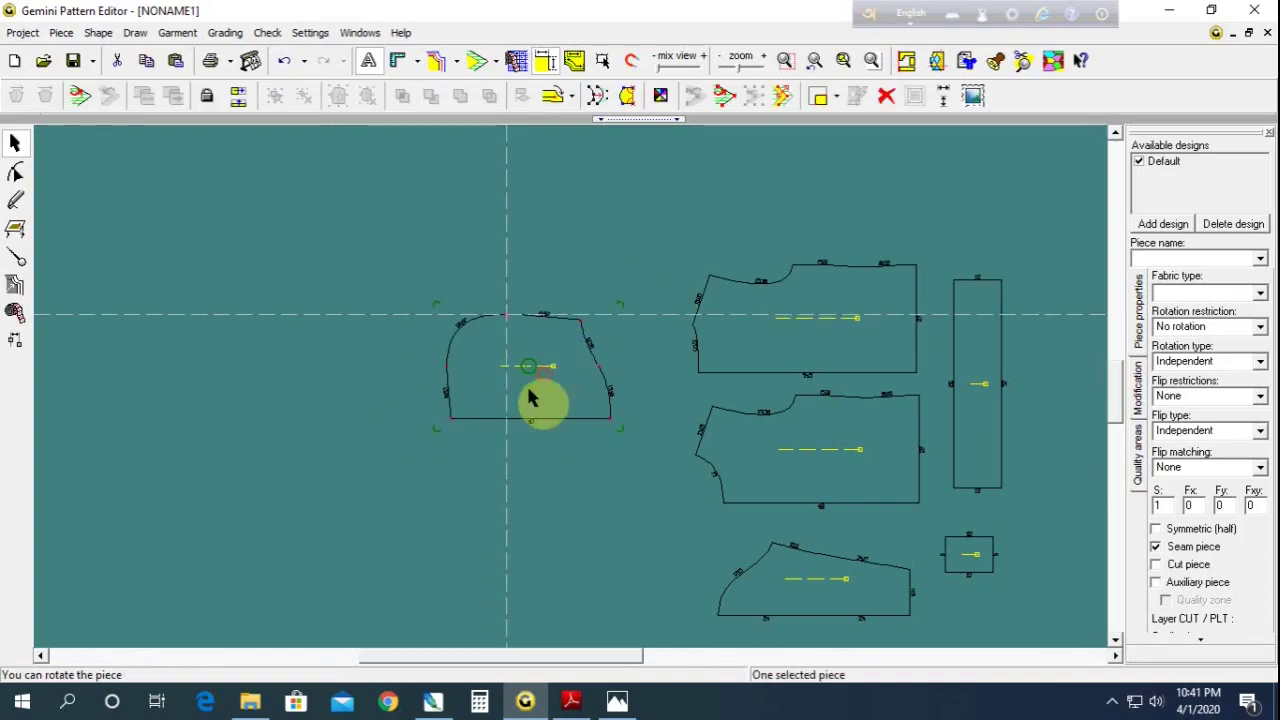
drag(528, 400, 492, 368)
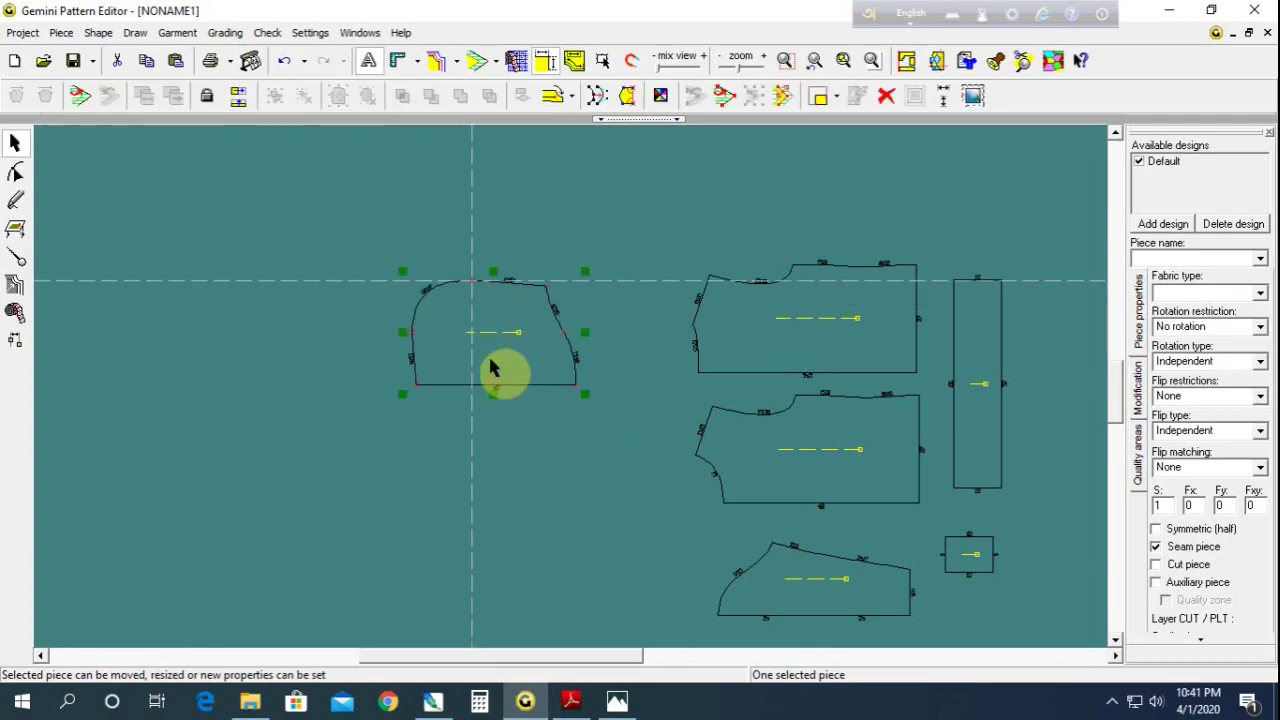
ctrl+drag(492, 368, 480, 508)
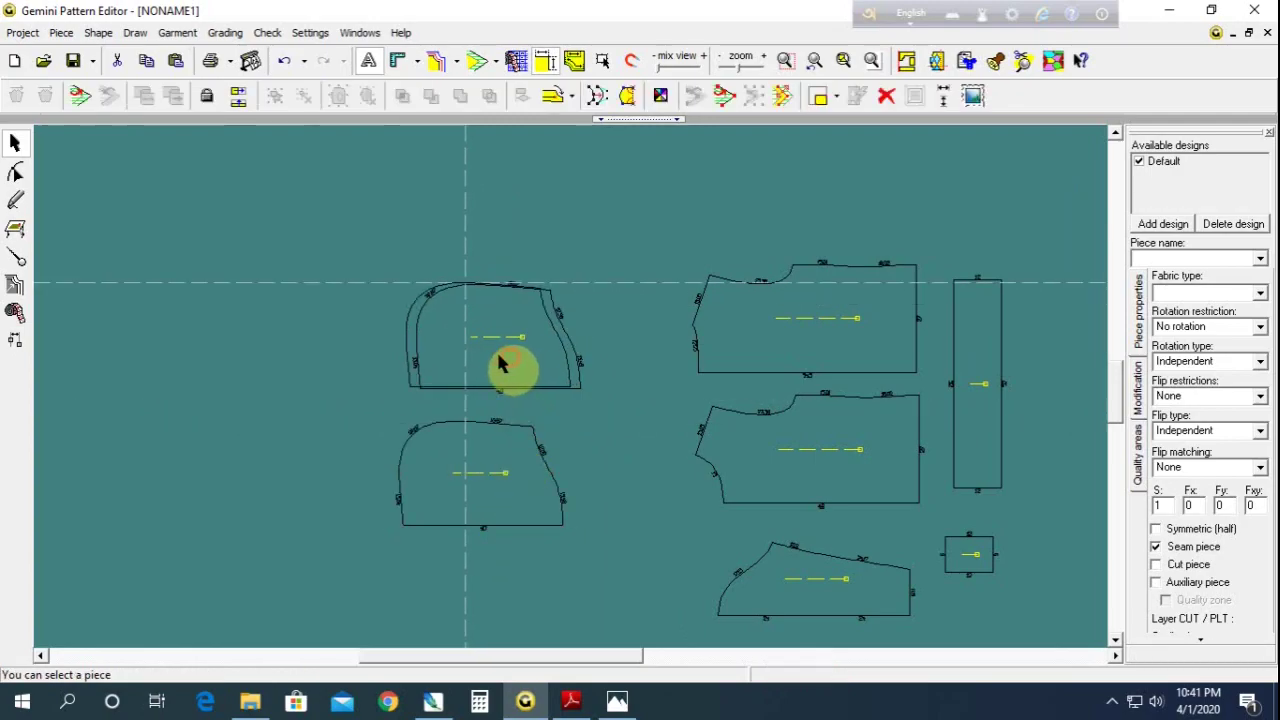
mouse_move(503, 363)
ctrl+mouse_down()
mouse_move(463, 503)
mouse_move(449, 509)
ctrl+mouse_up()
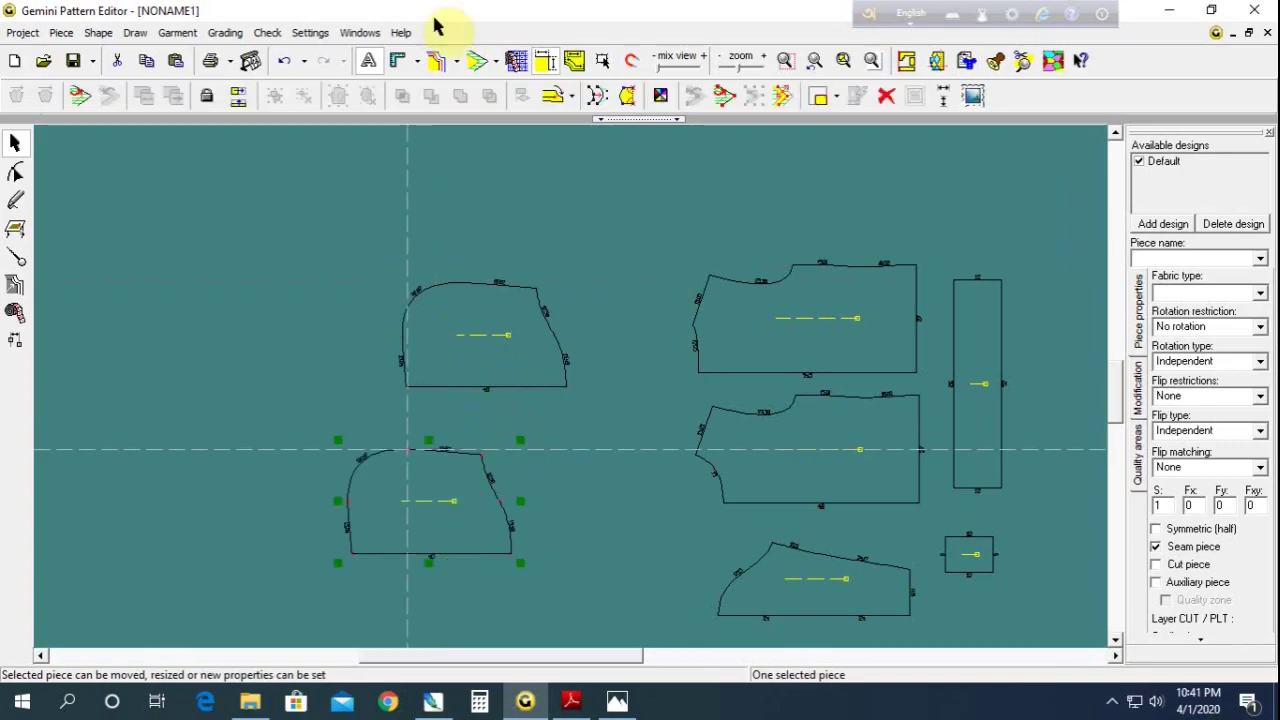
drag(500, 320, 476, 316)
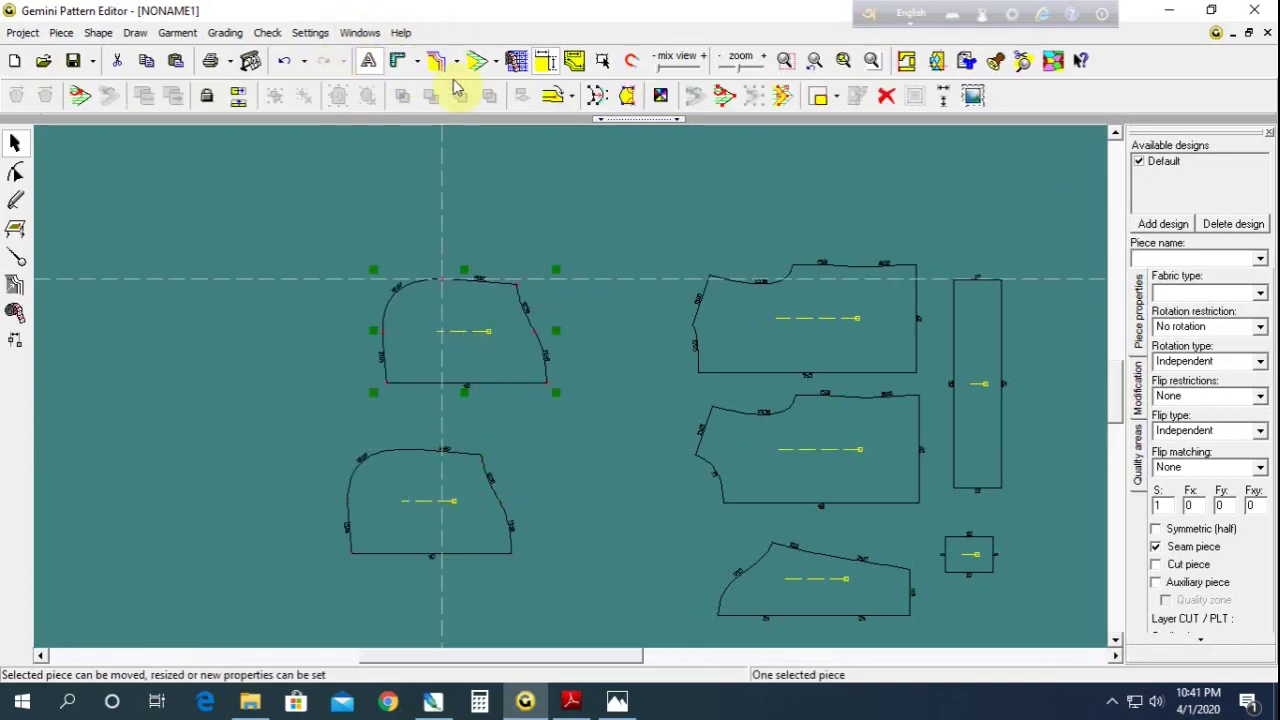
Move the second hood piece directly beneath the first one
click(352, 265)
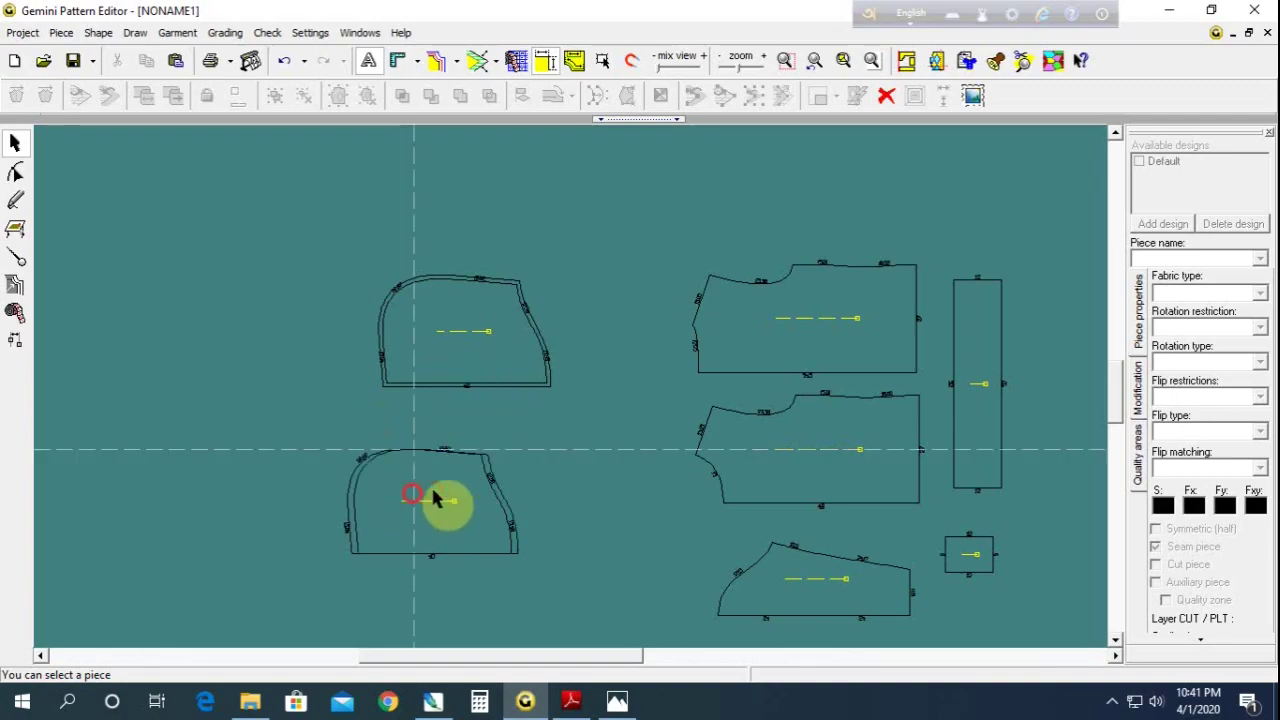
mouse_move(443, 506)
mouse_down()
mouse_move(469, 391)
mouse_move(450, 334)
mouse_up()
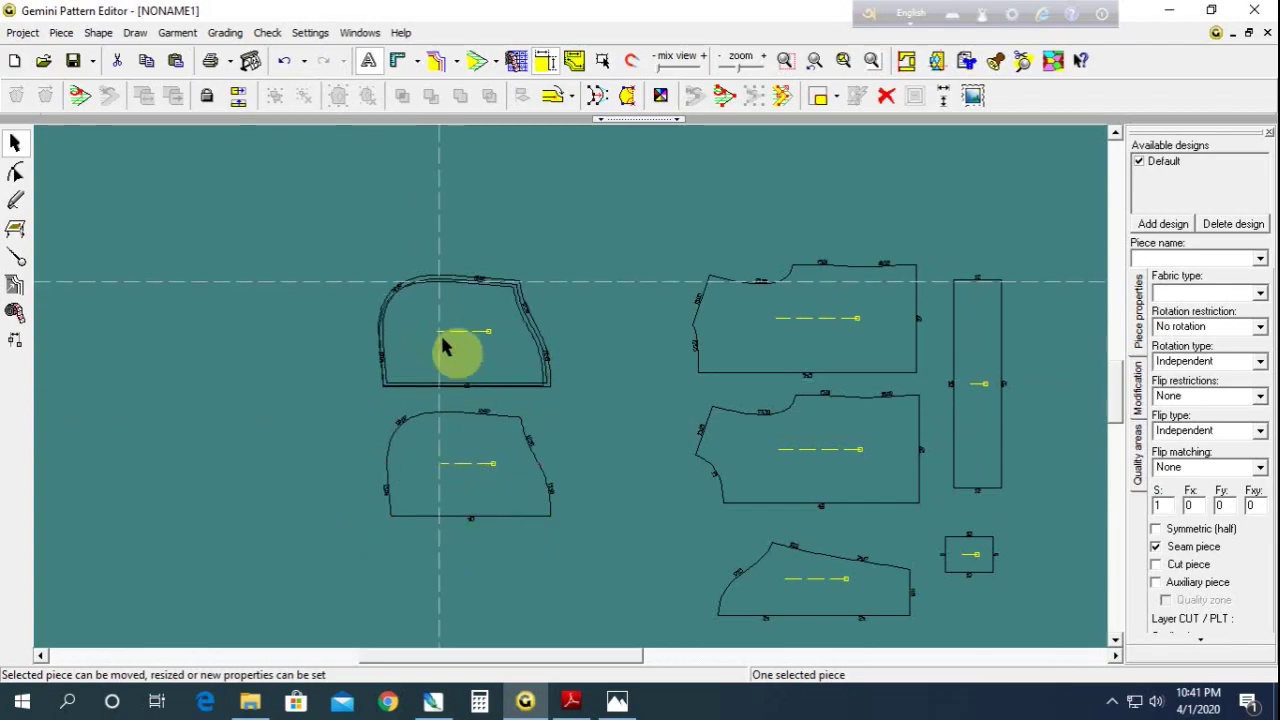
drag(449, 394, 474, 480)
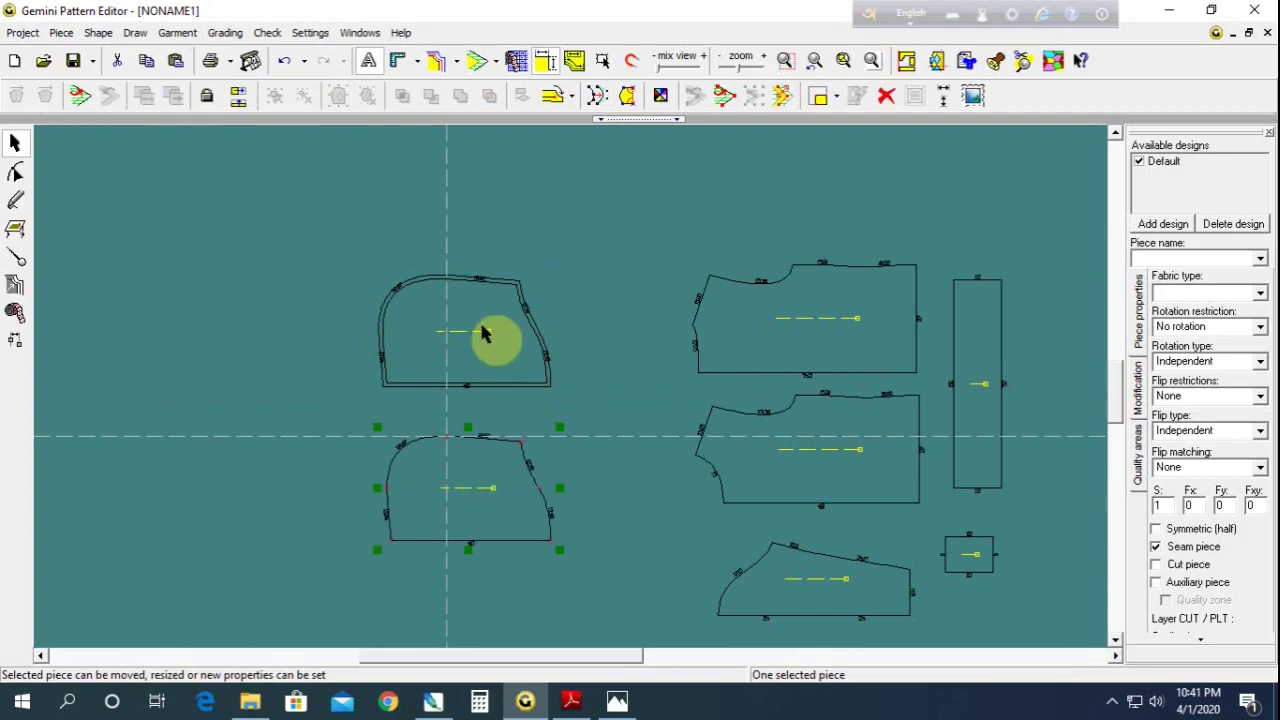
drag(474, 480, 486, 468)
Apply a seam allowance to the lower hood piece, then reselect the upper hood piece
click(477, 60)
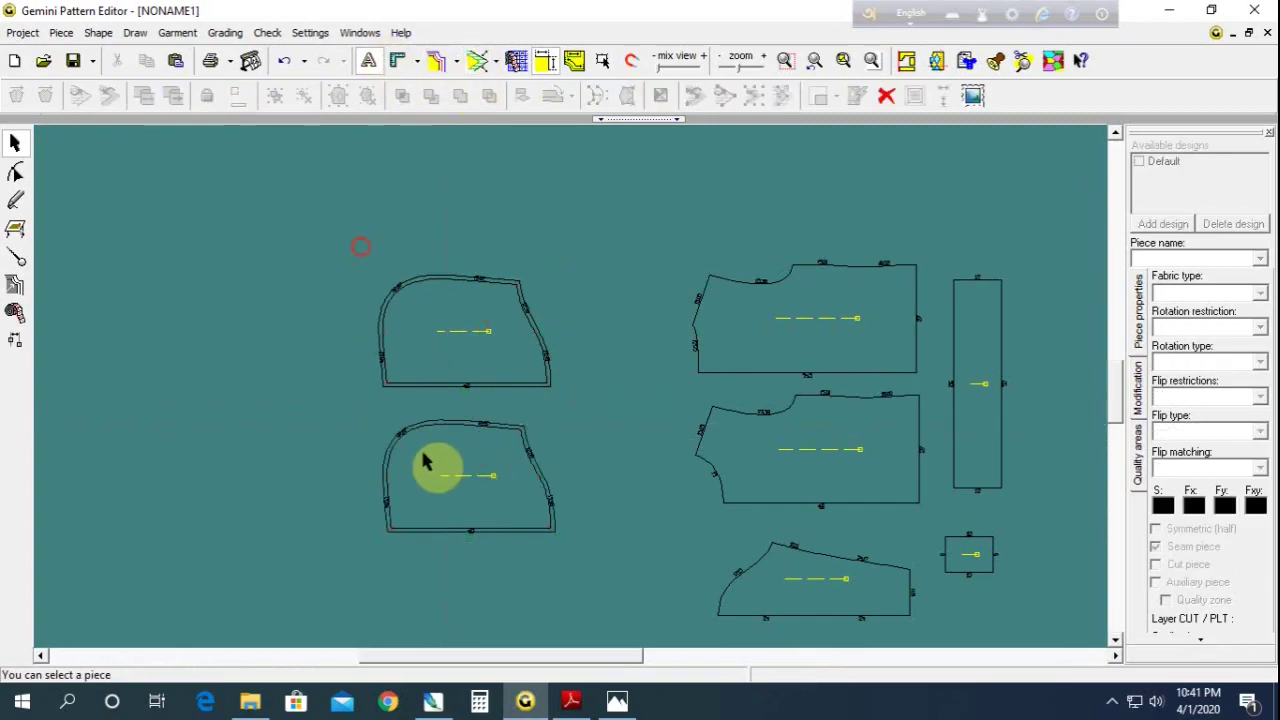
click(428, 463)
click(537, 423)
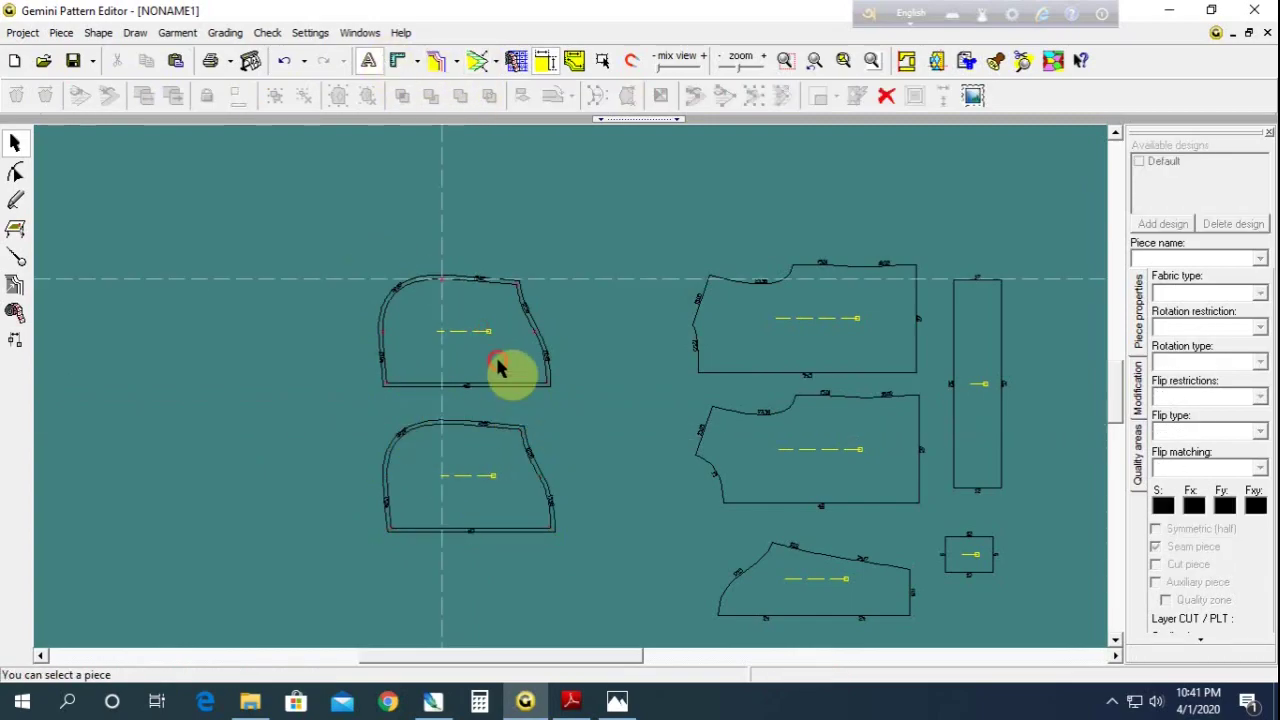
click(500, 366)
scroll(740, 455, down, 1)
scroll(700, 440, up, 1)
scroll(320, 428, up, 1)
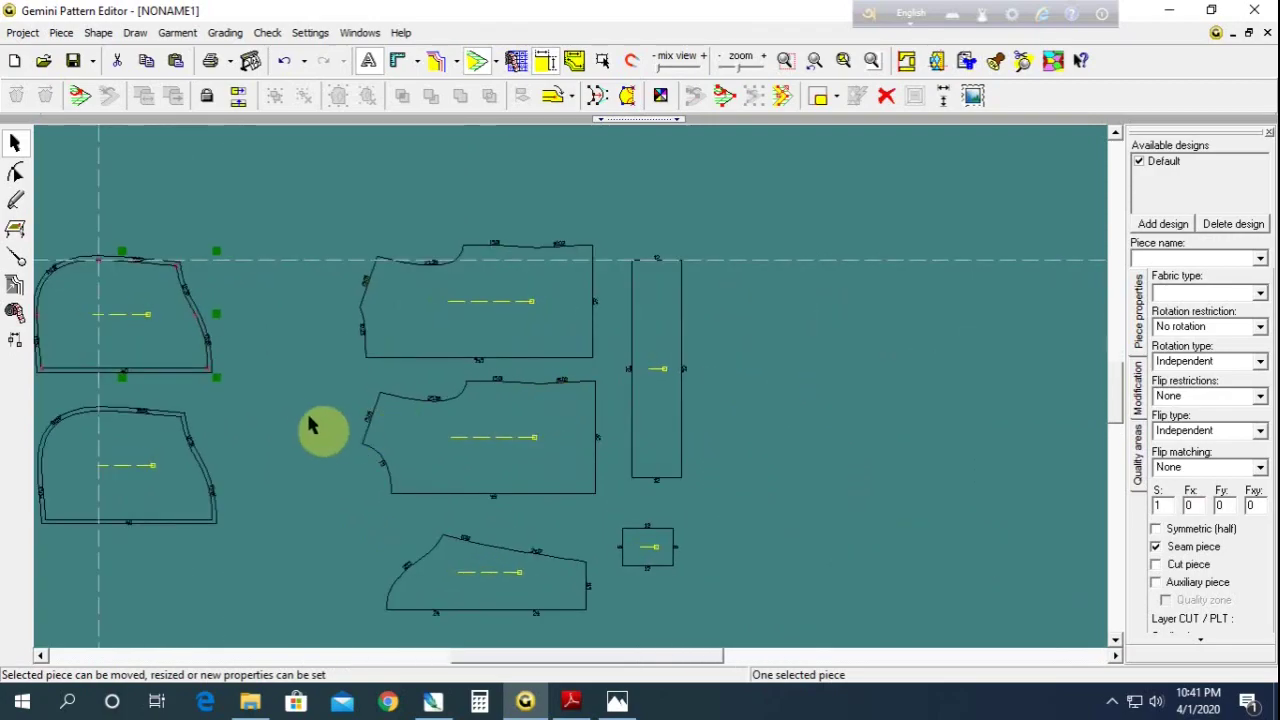
scroll(330, 432, down, 1)
scroll(460, 415, up, 1)
click(590, 397)
Name the lower hood piece HOOD-IN with fabric type S/J and 1 Y-axis flipped copy
click(500, 323)
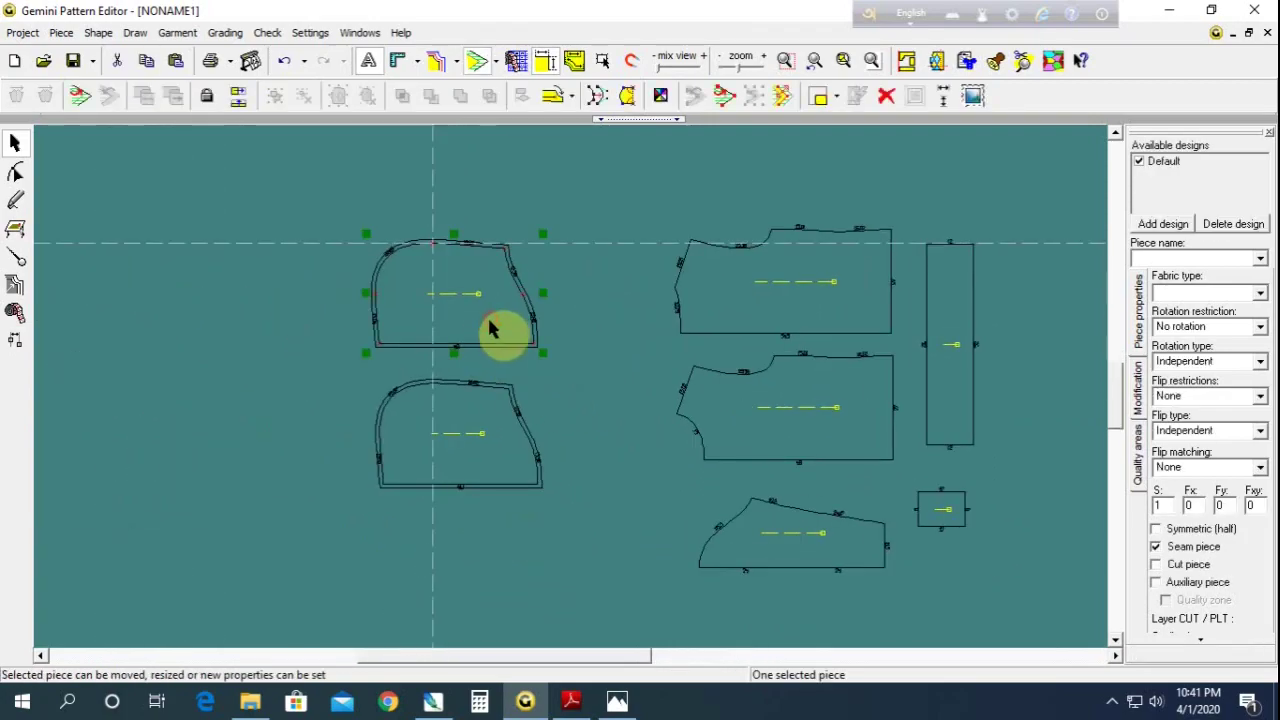
click(443, 466)
click(440, 460)
click(1175, 258)
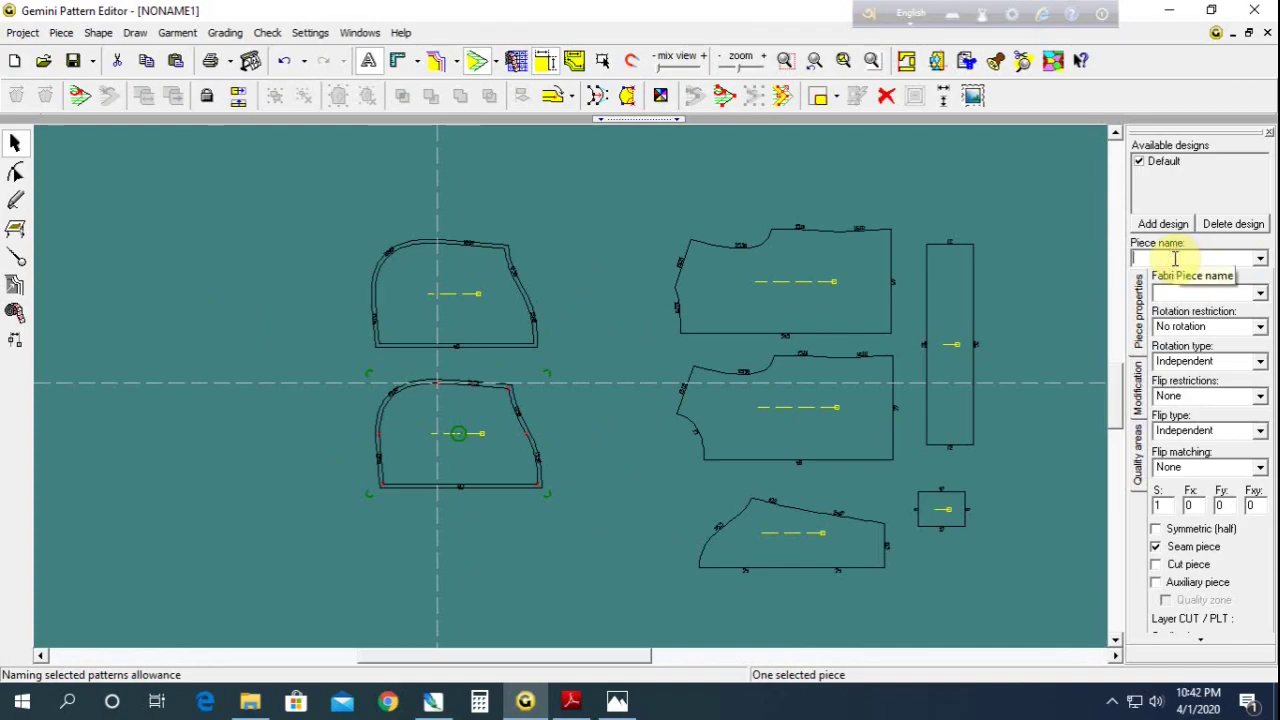
text(HO0)
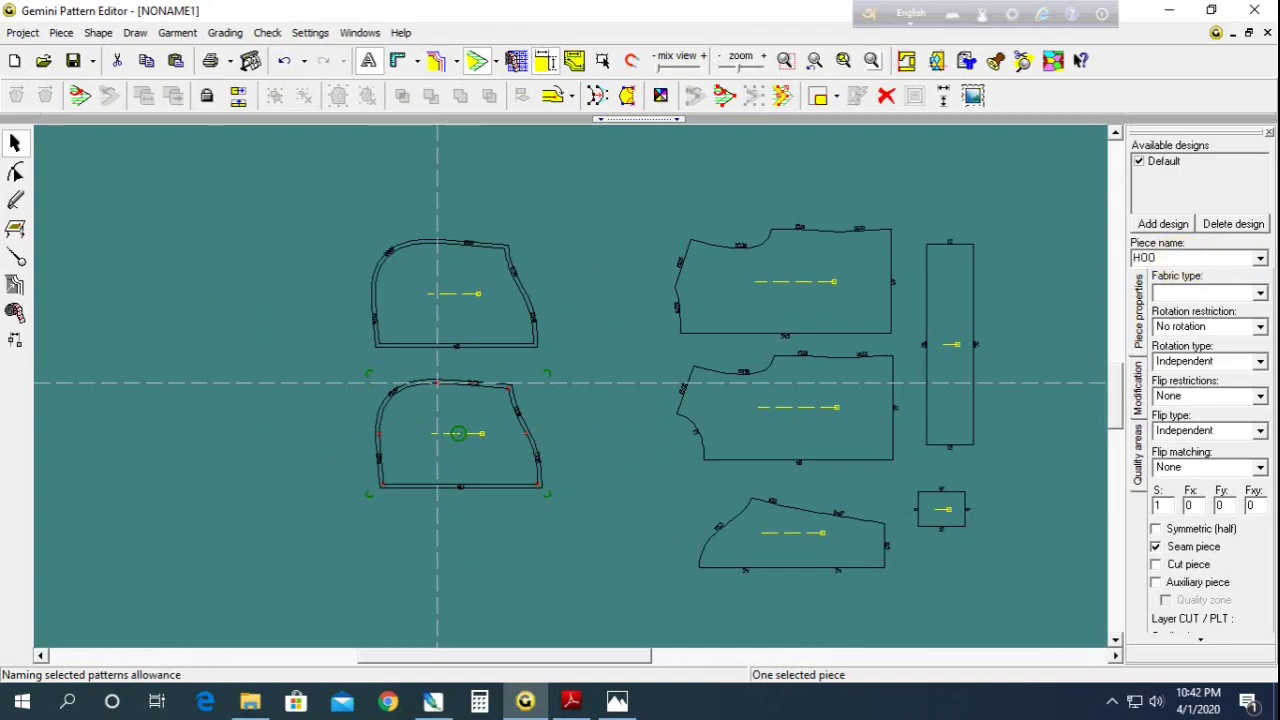
text(D-IN)
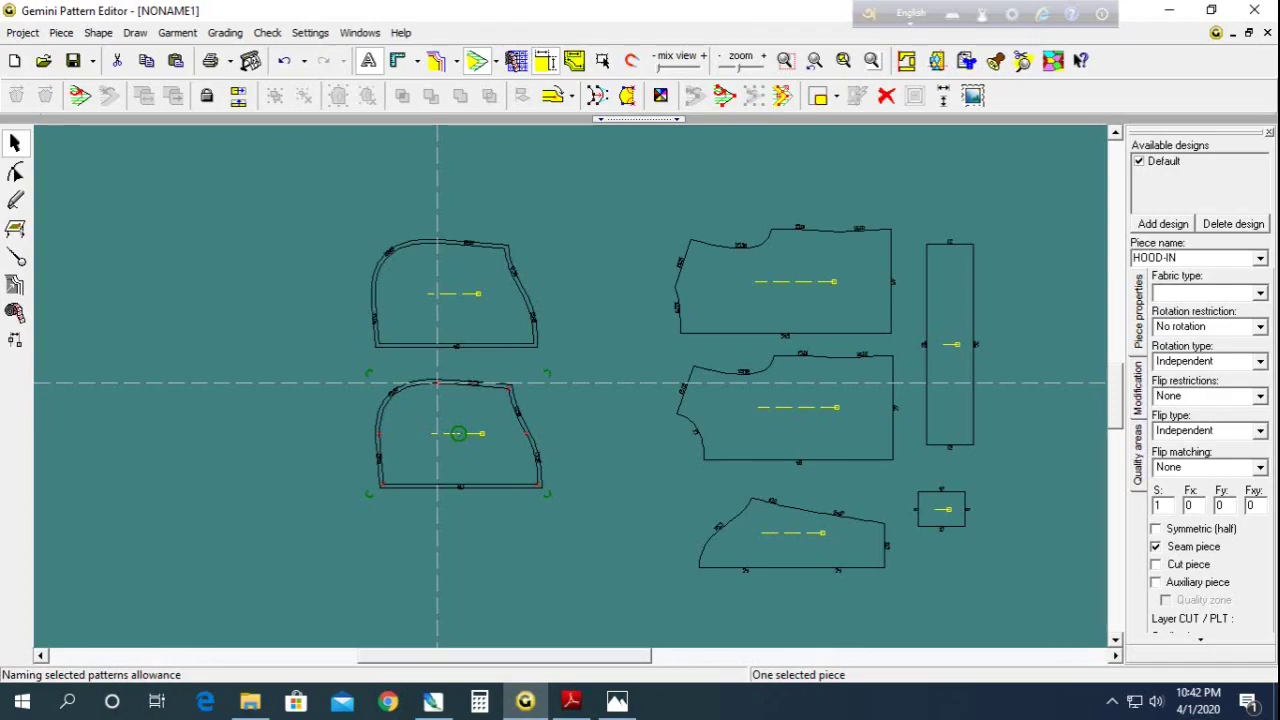
key(Return)
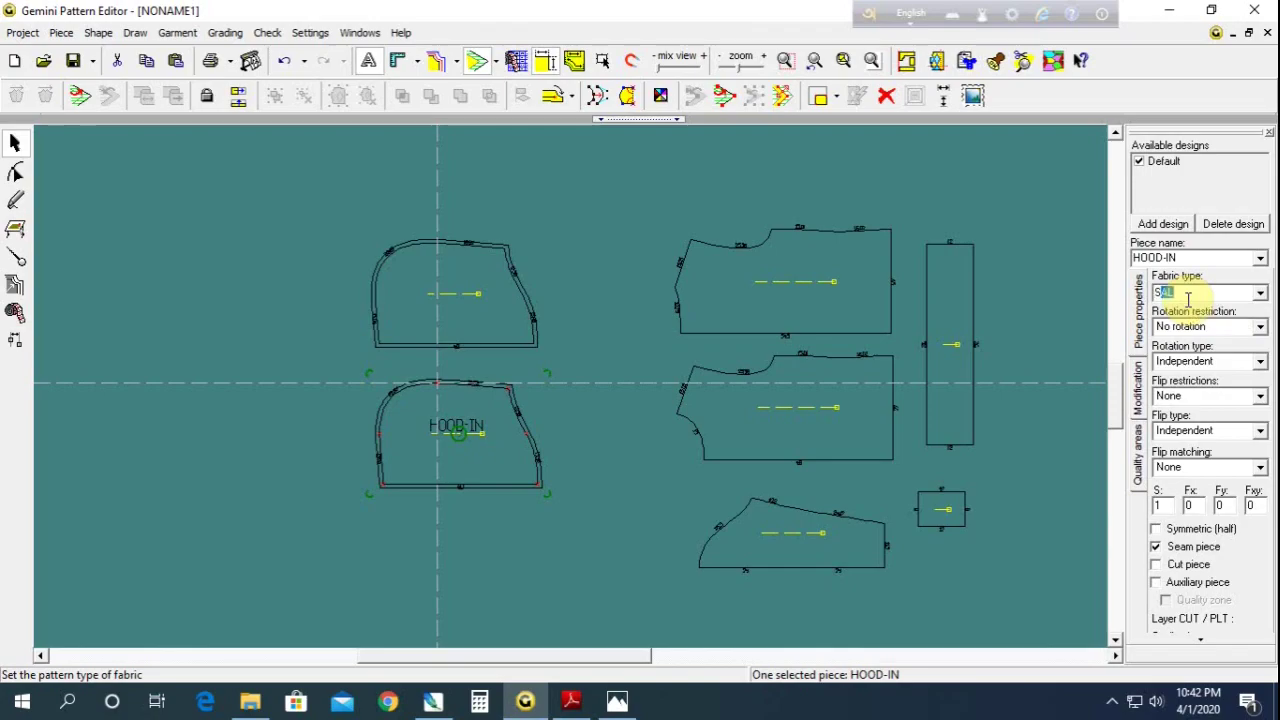
text(SA)
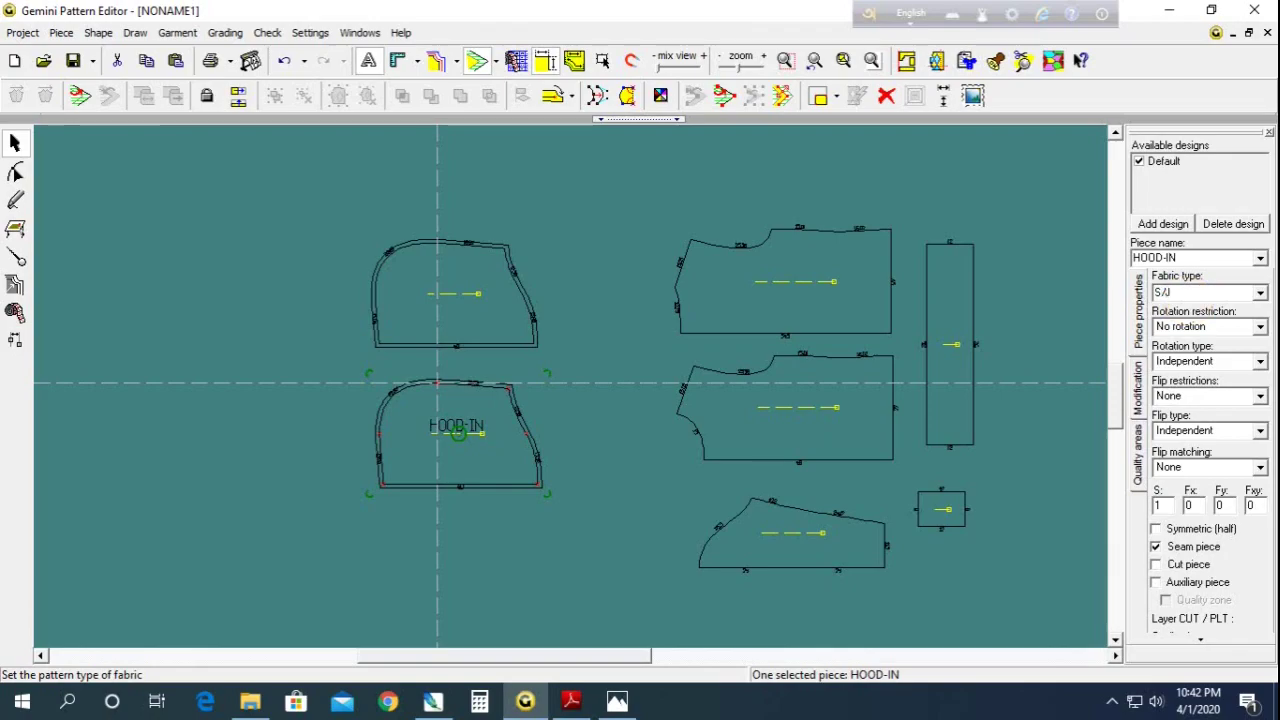
click(1188, 298)
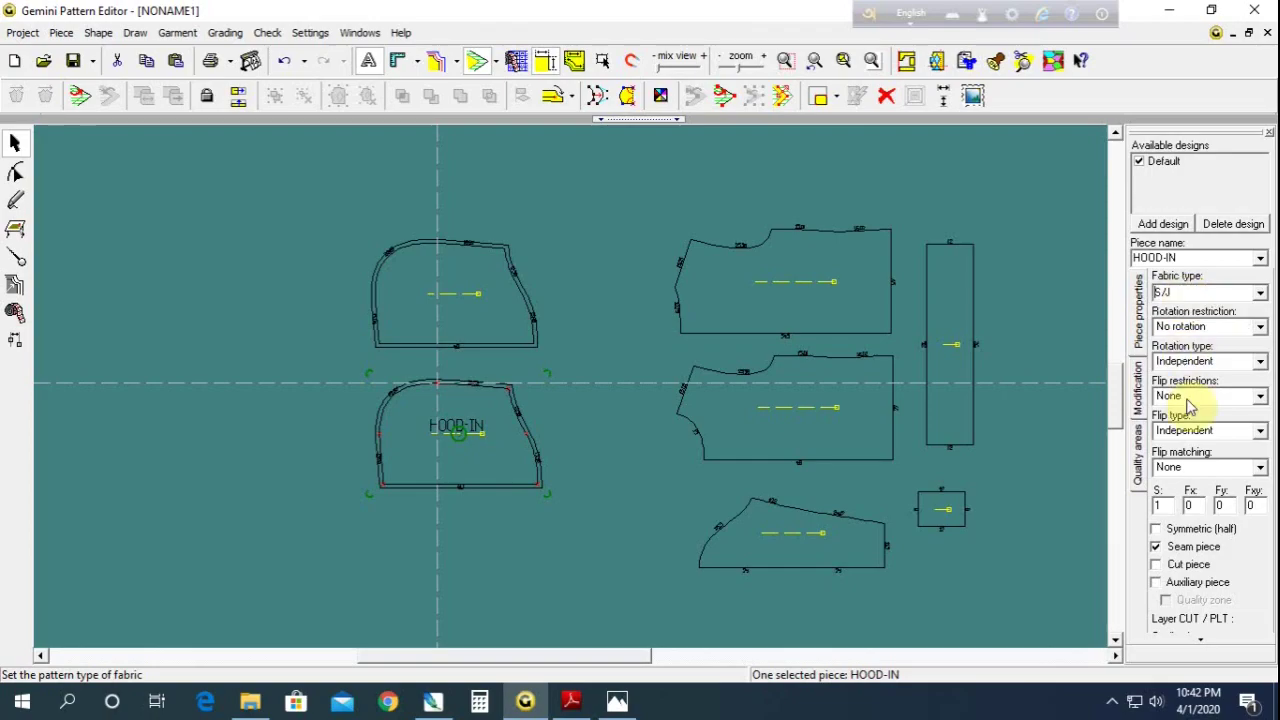
click(1222, 505)
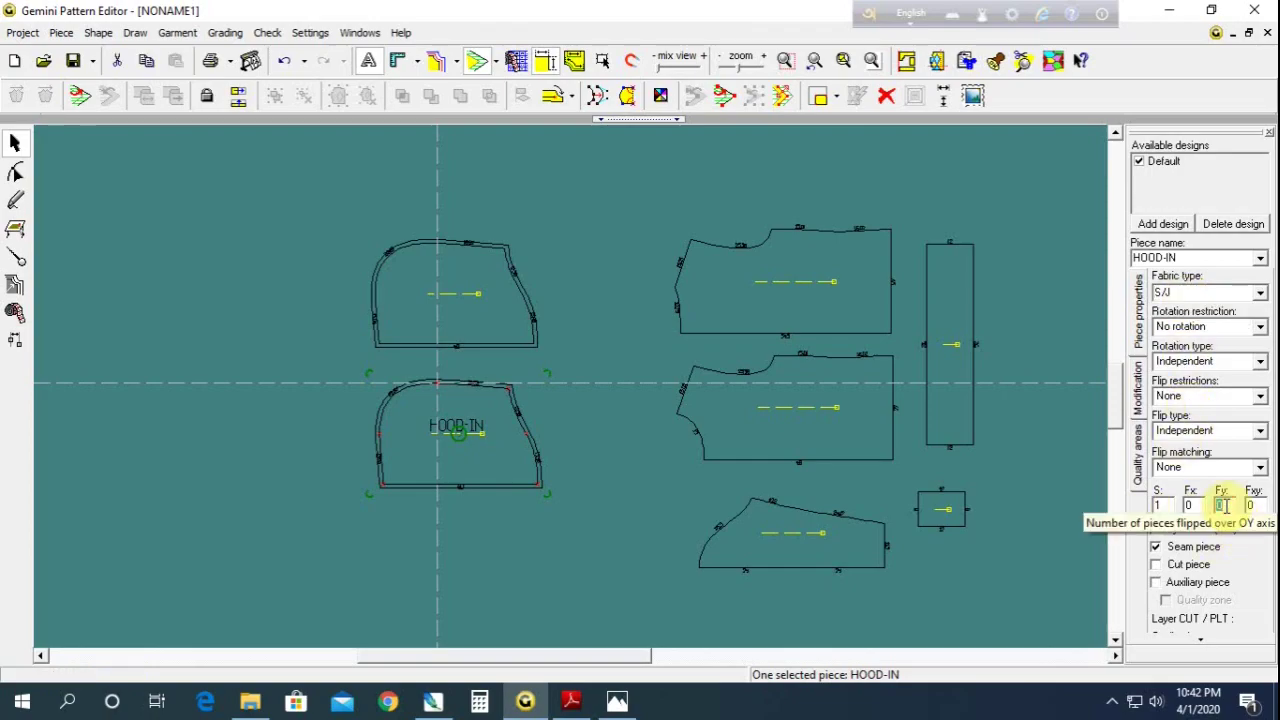
text(1)
Name the upper hood piece HOOD-TOP, set its fabric type, and give it 1 Y-axis flipped copy
click(529, 343)
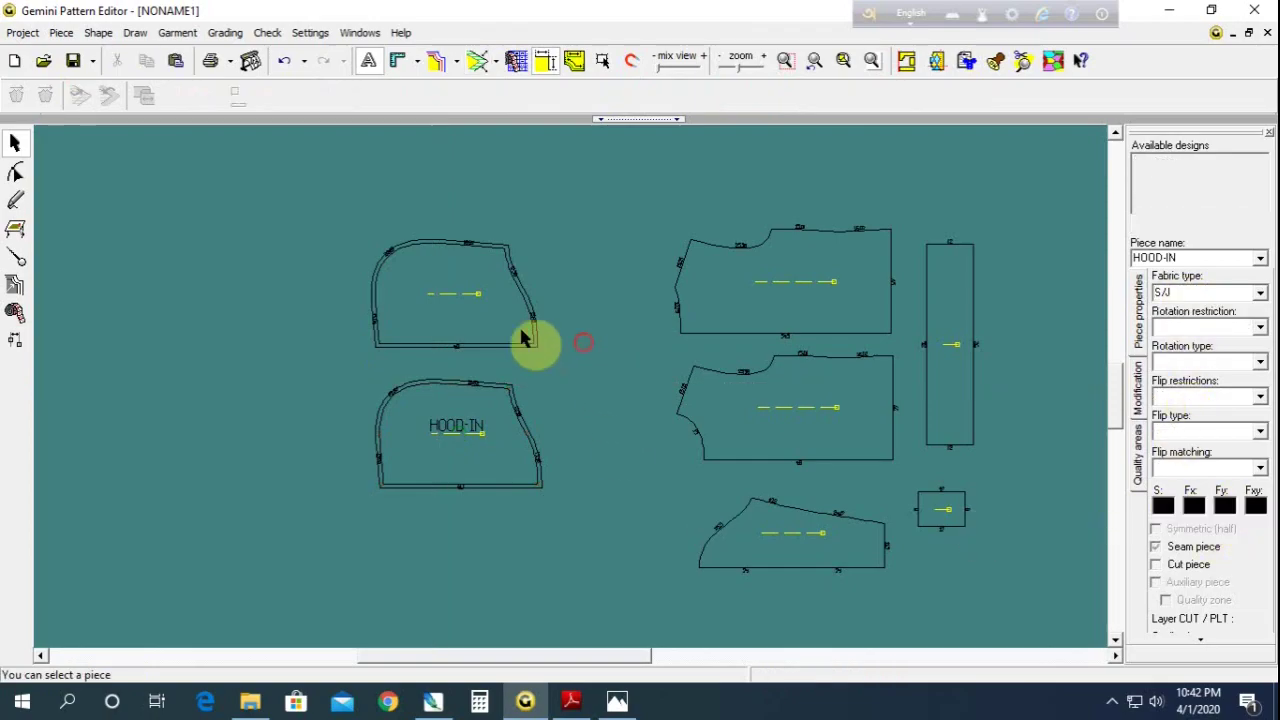
click(488, 303)
click(1146, 260)
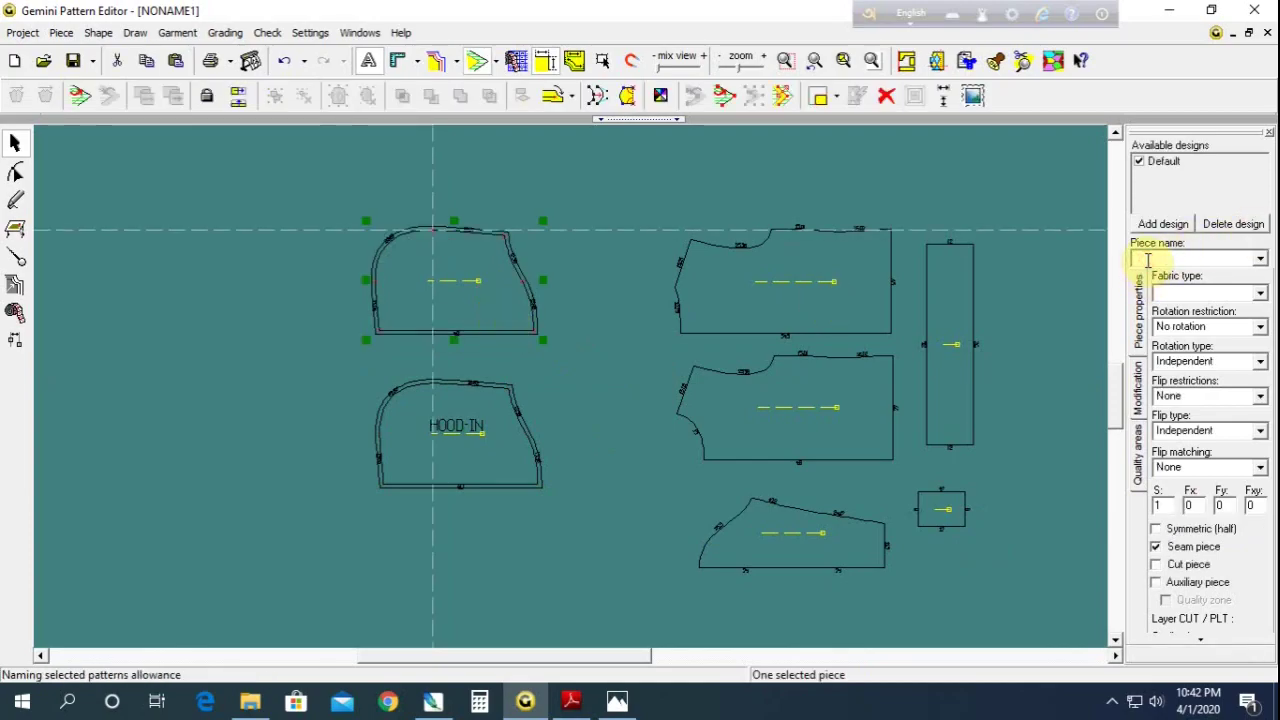
text(H)
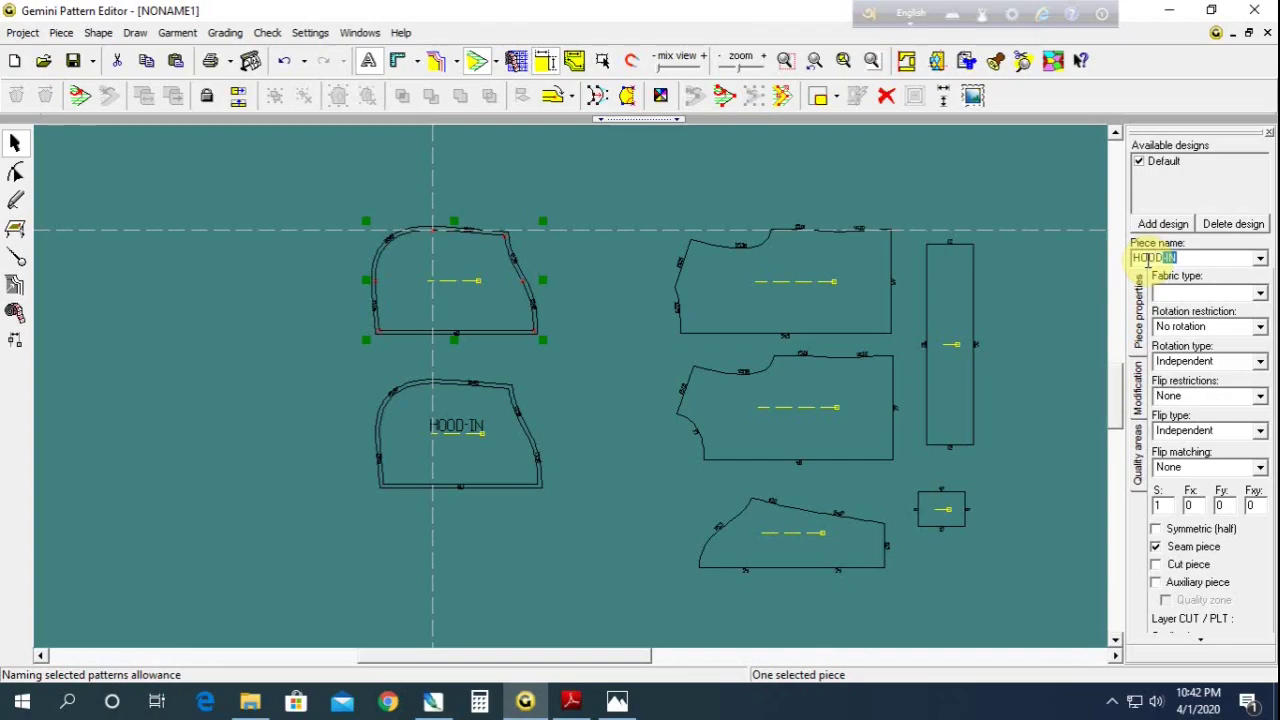
text(TOP)
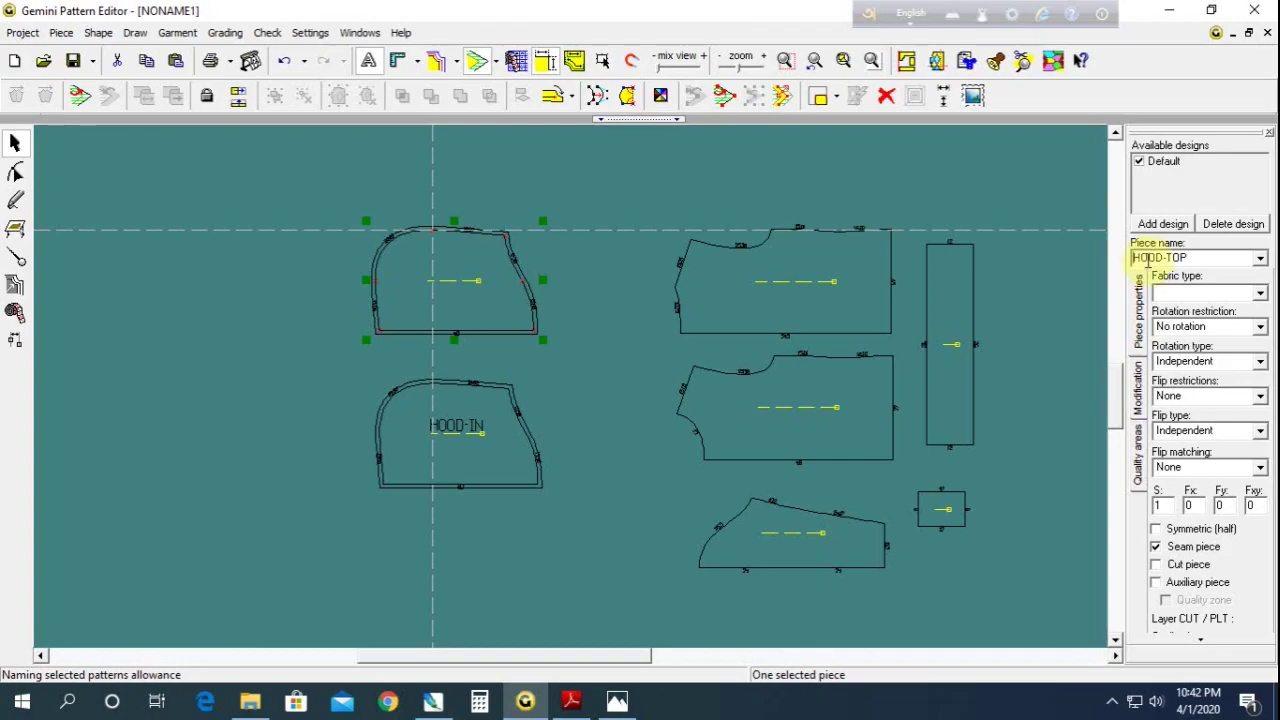
key(Return)
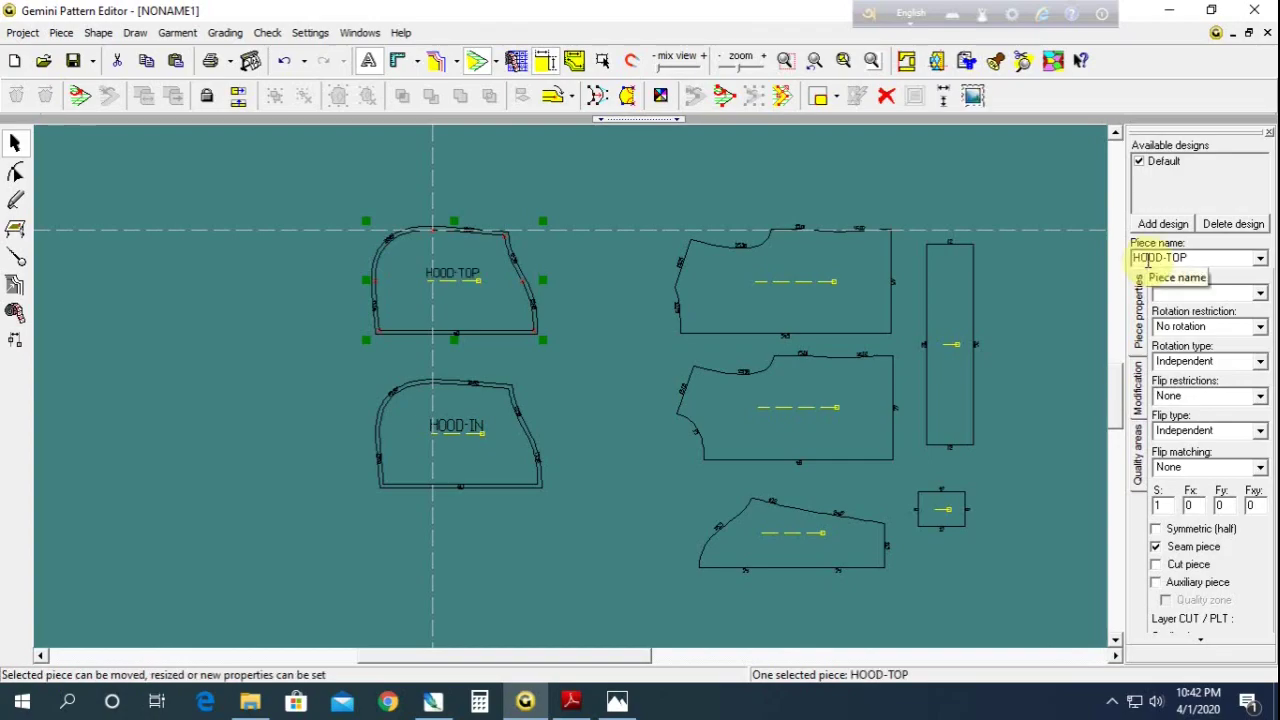
click(1200, 291)
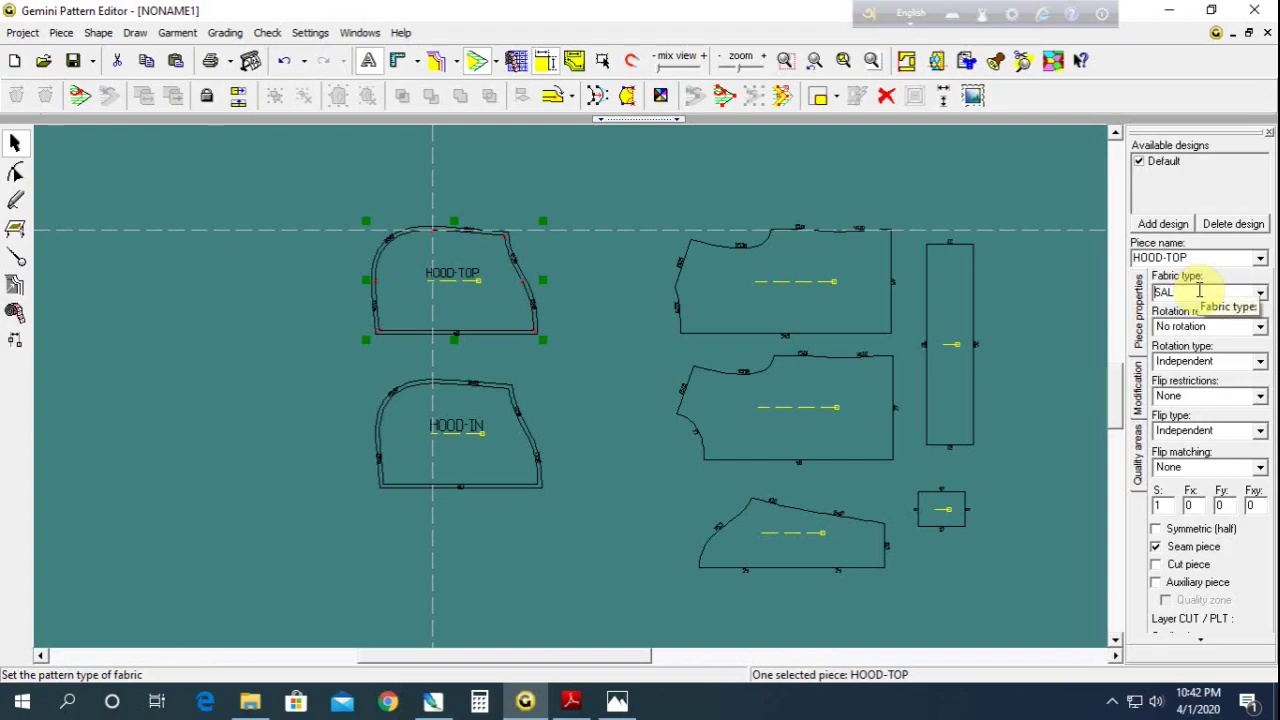
text(SAL)
click(1222, 505)
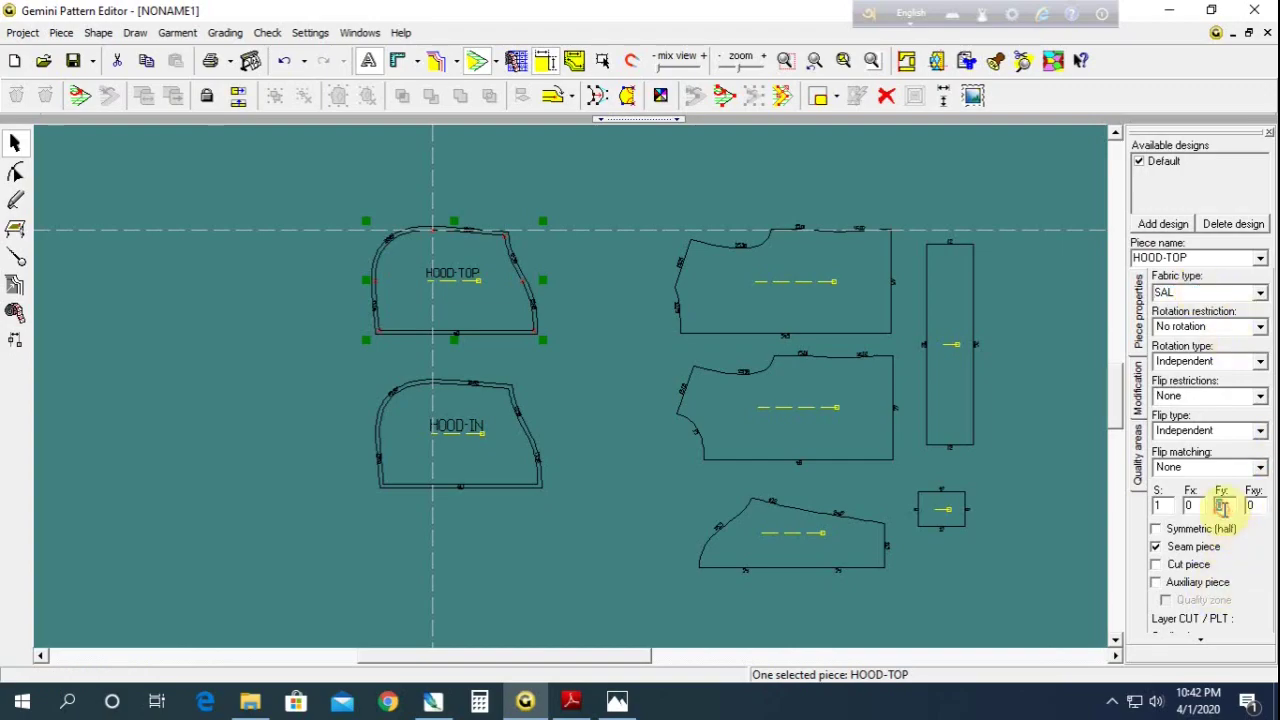
text(1)
click(690, 447)
Name the top body piece BACK and enter its fabric type
middle_drag(771, 428, 575, 395)
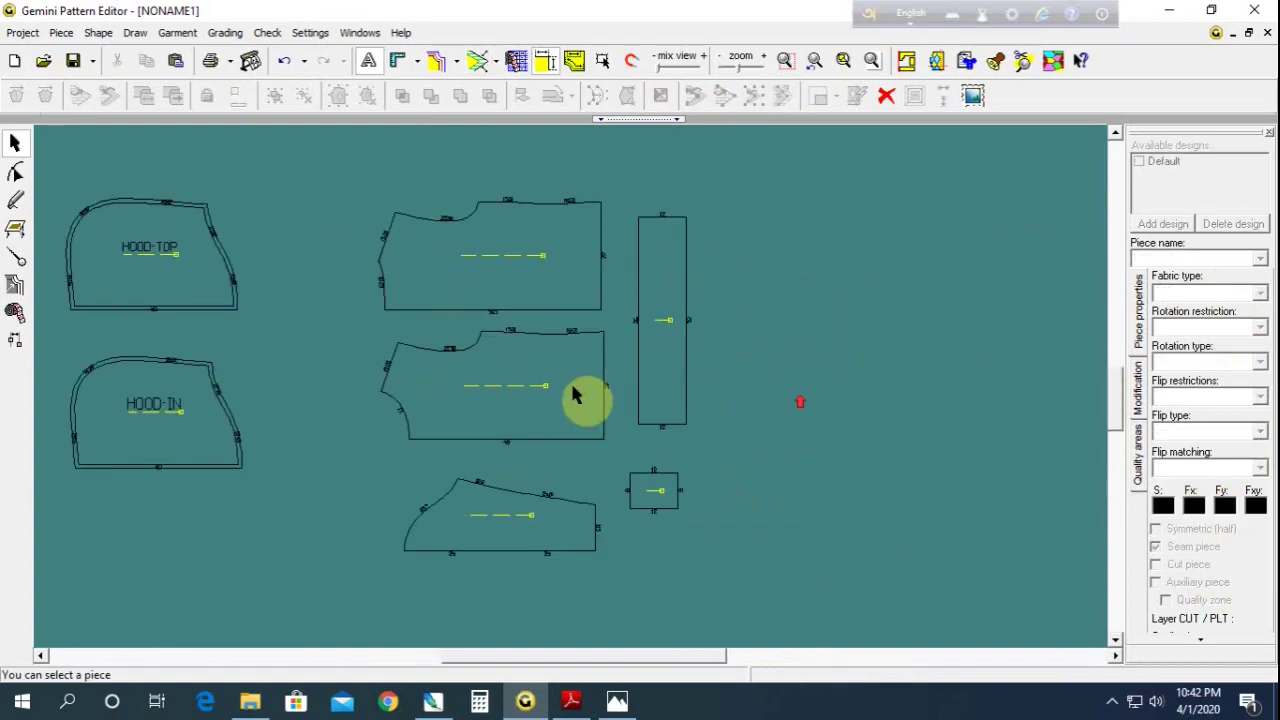
scroll(572, 390, up, 1)
click(463, 287)
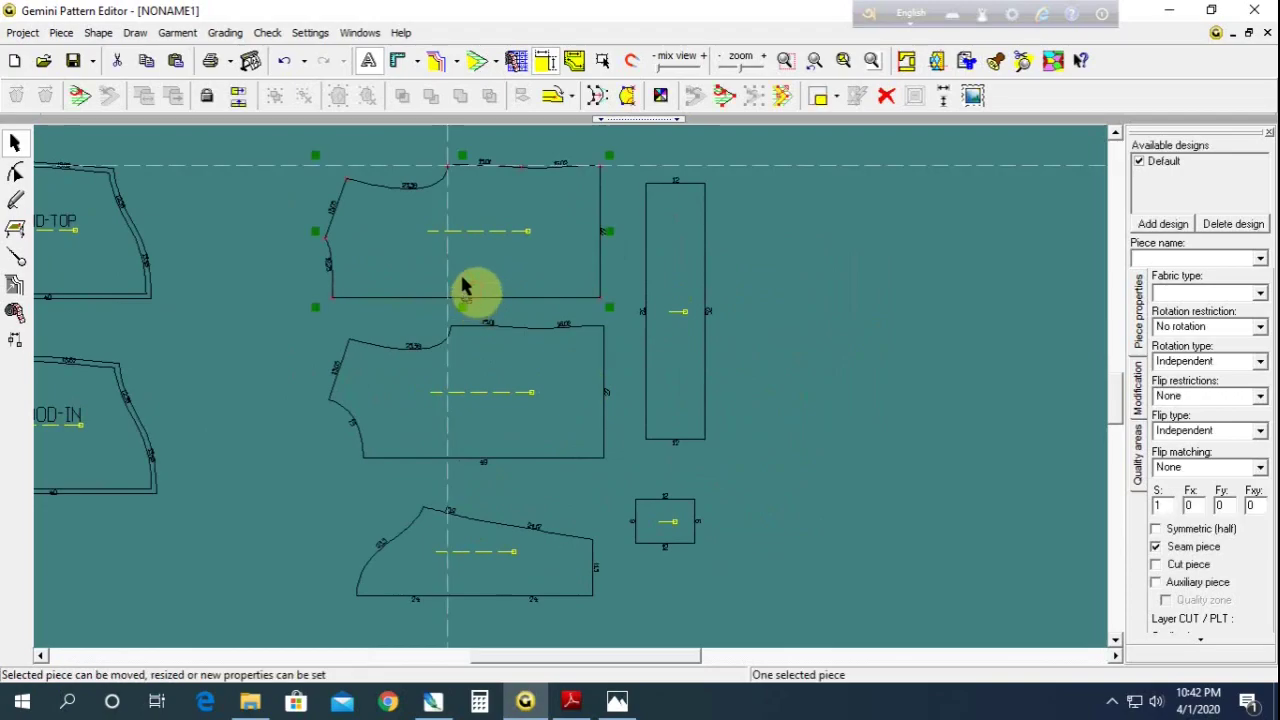
click(1150, 259)
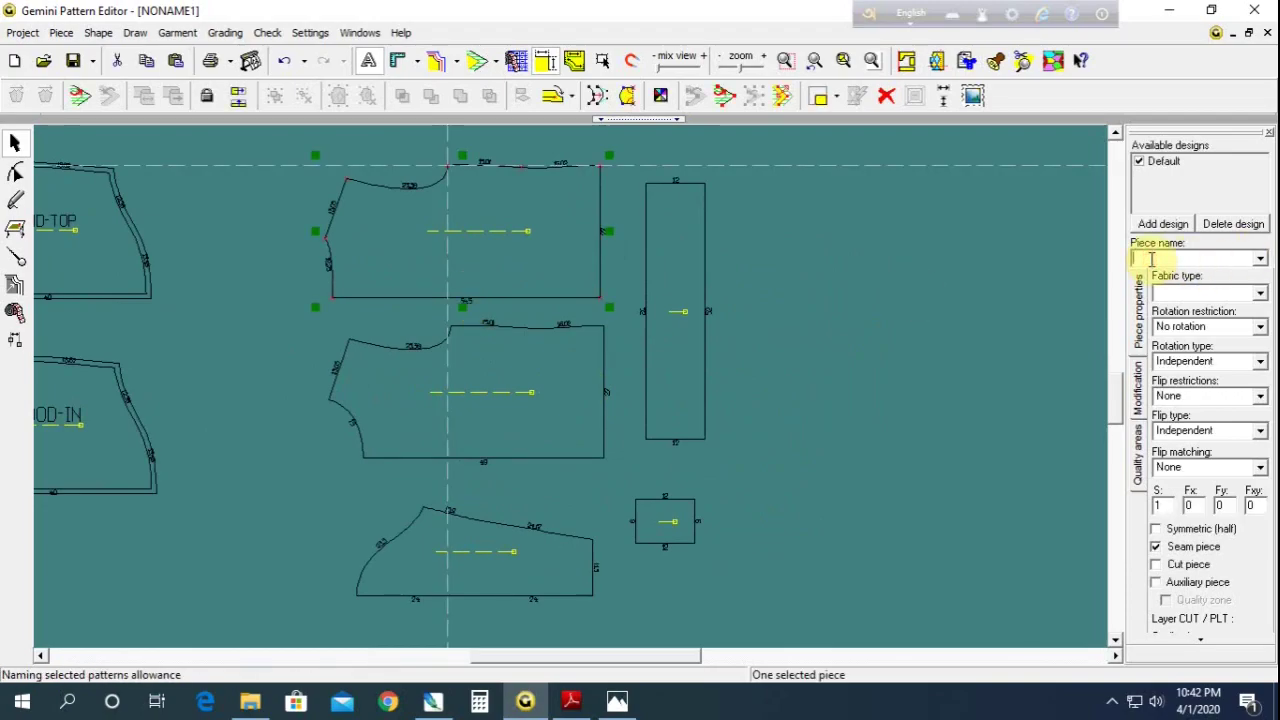
text(BACK)
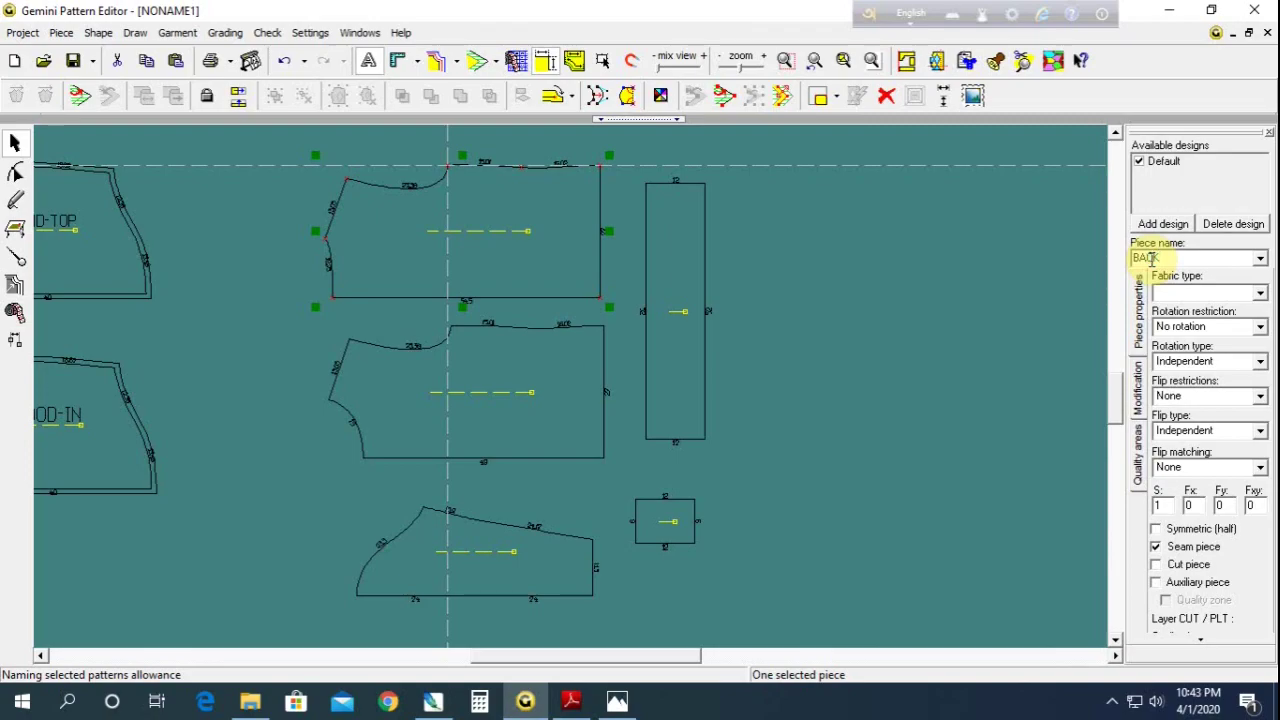
key(Return)
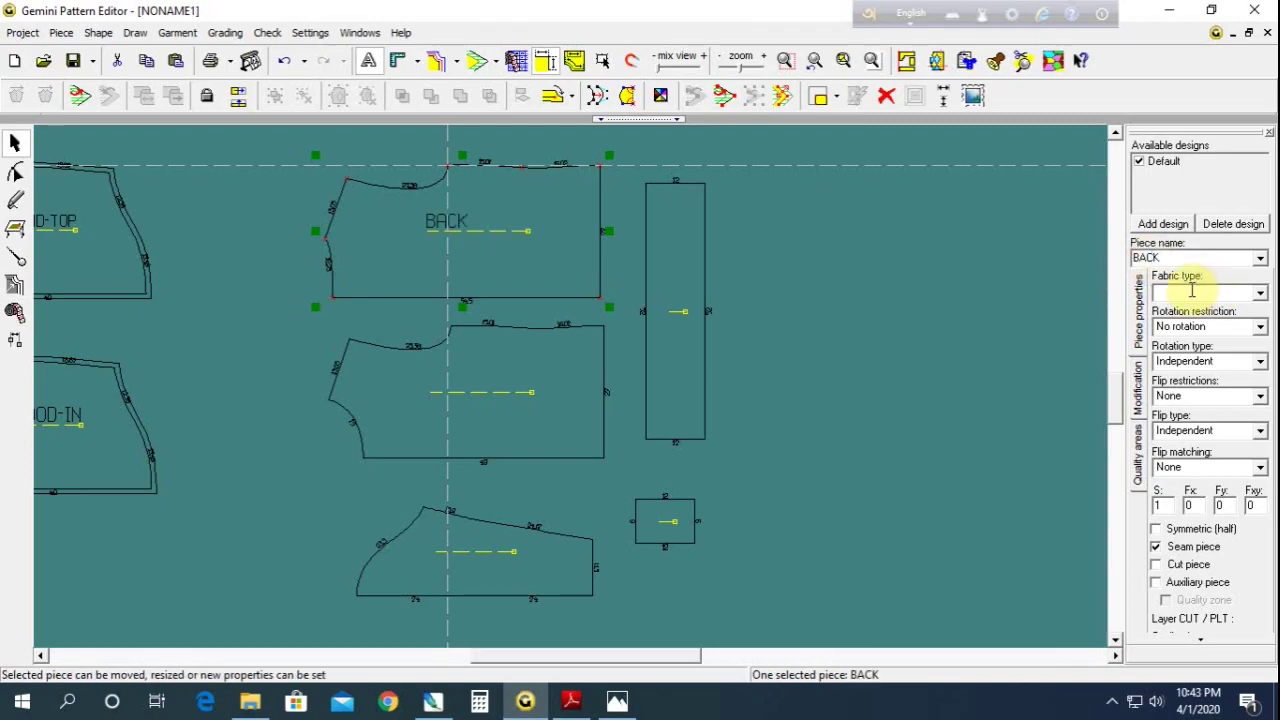
text(SAL)
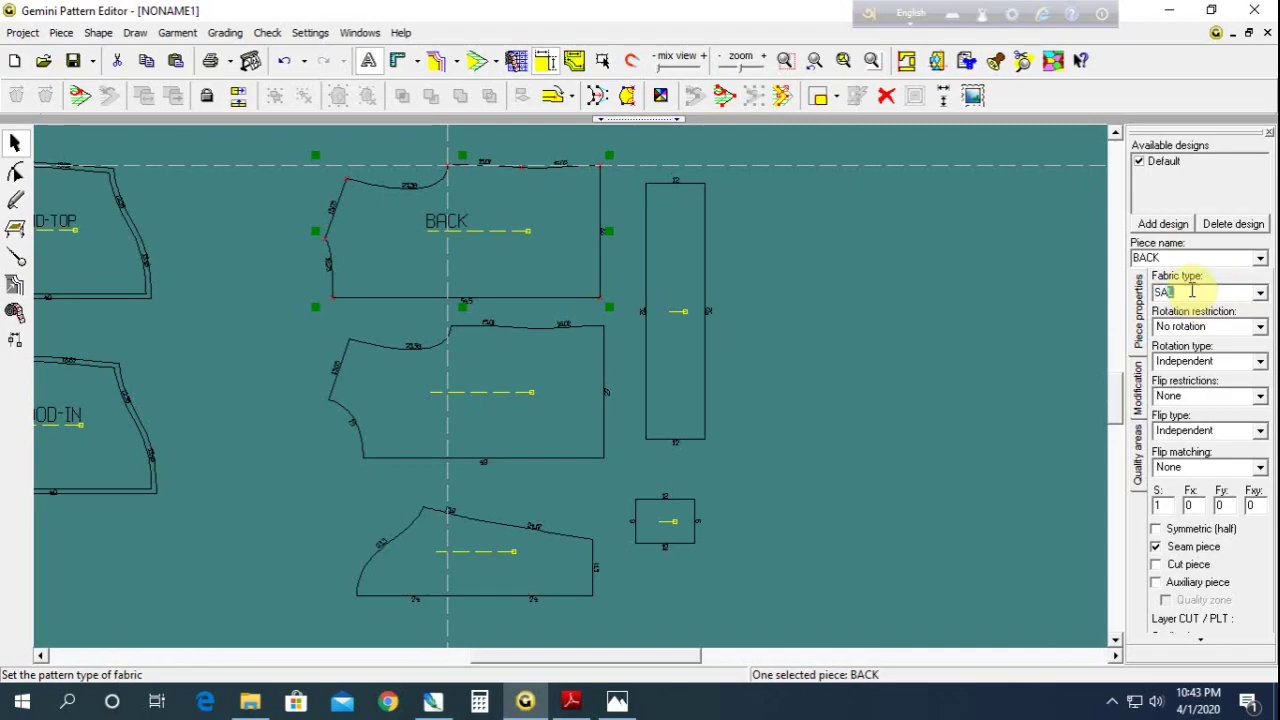
Name the middle body piece FRONT and set its fabric type
click(492, 438)
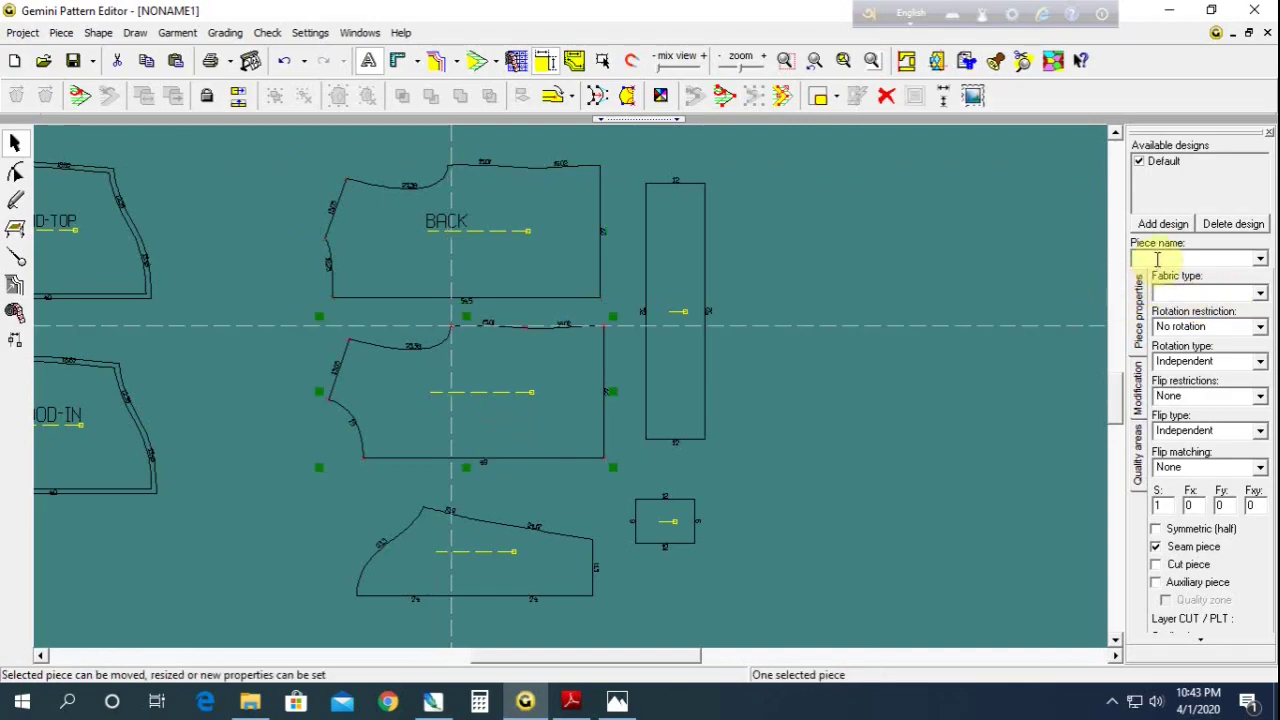
click(1157, 259)
text(FINISH)
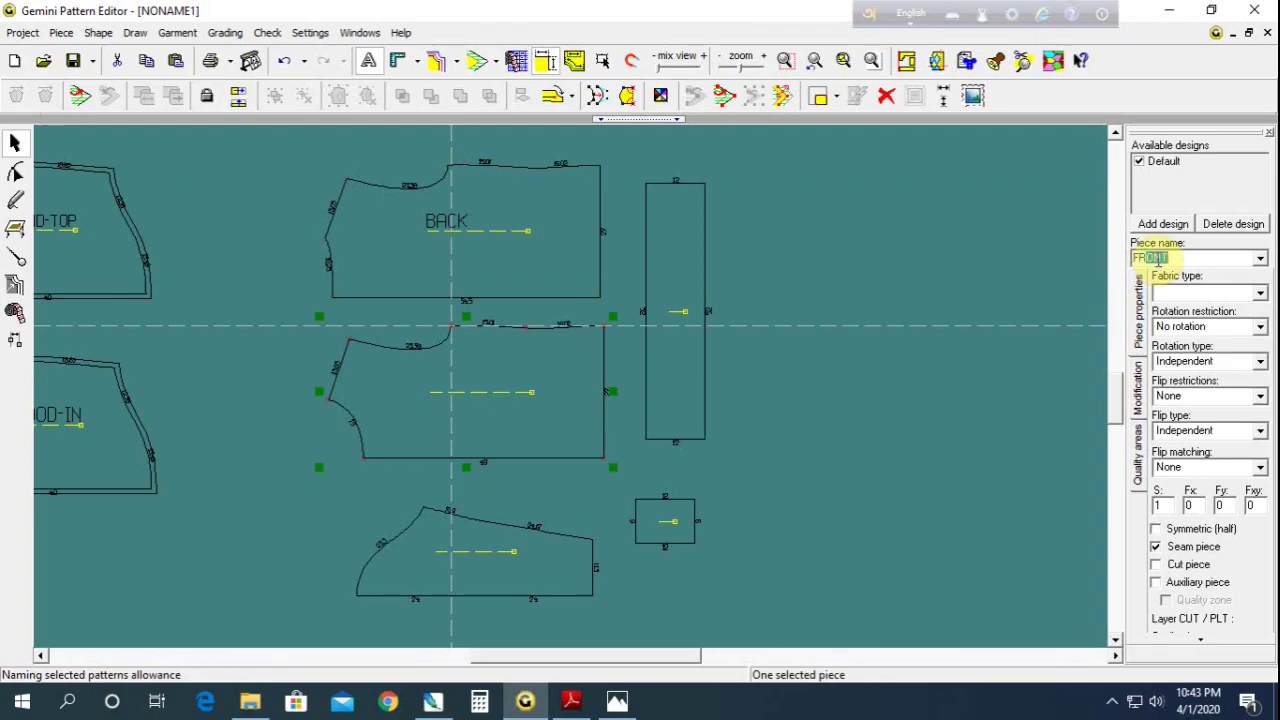
key(Return)
click(1176, 293)
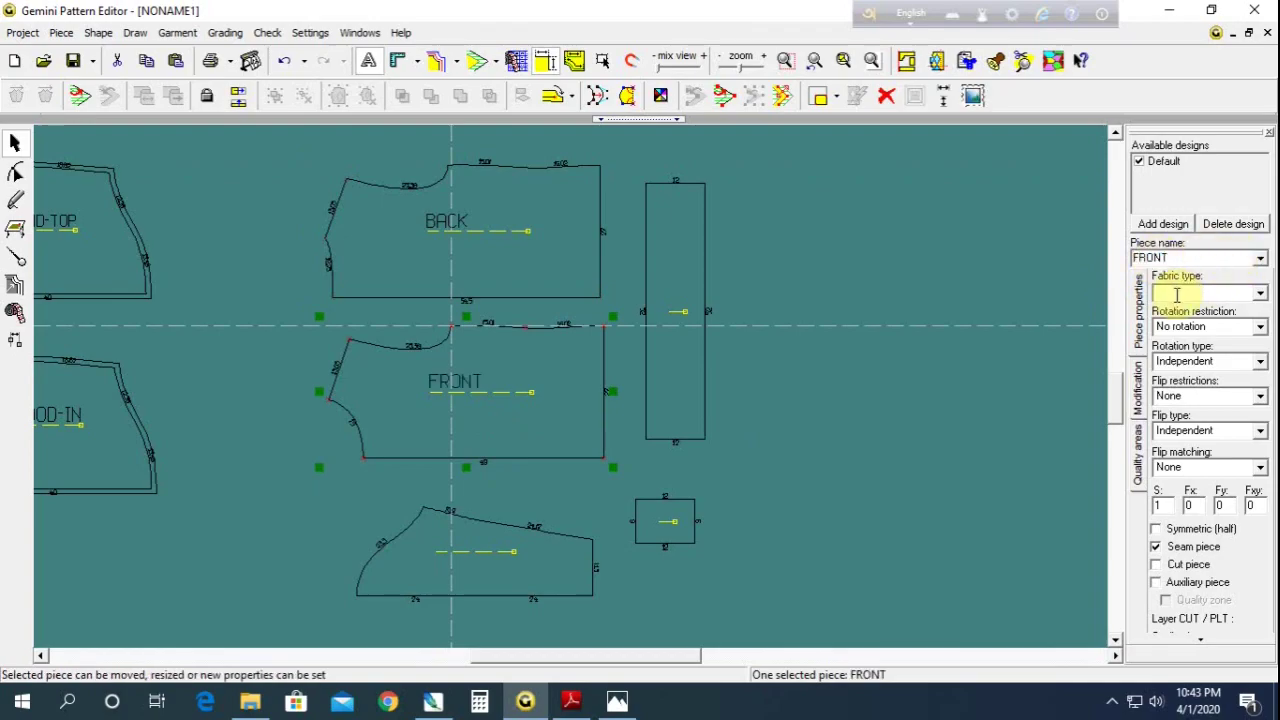
text(SAL)
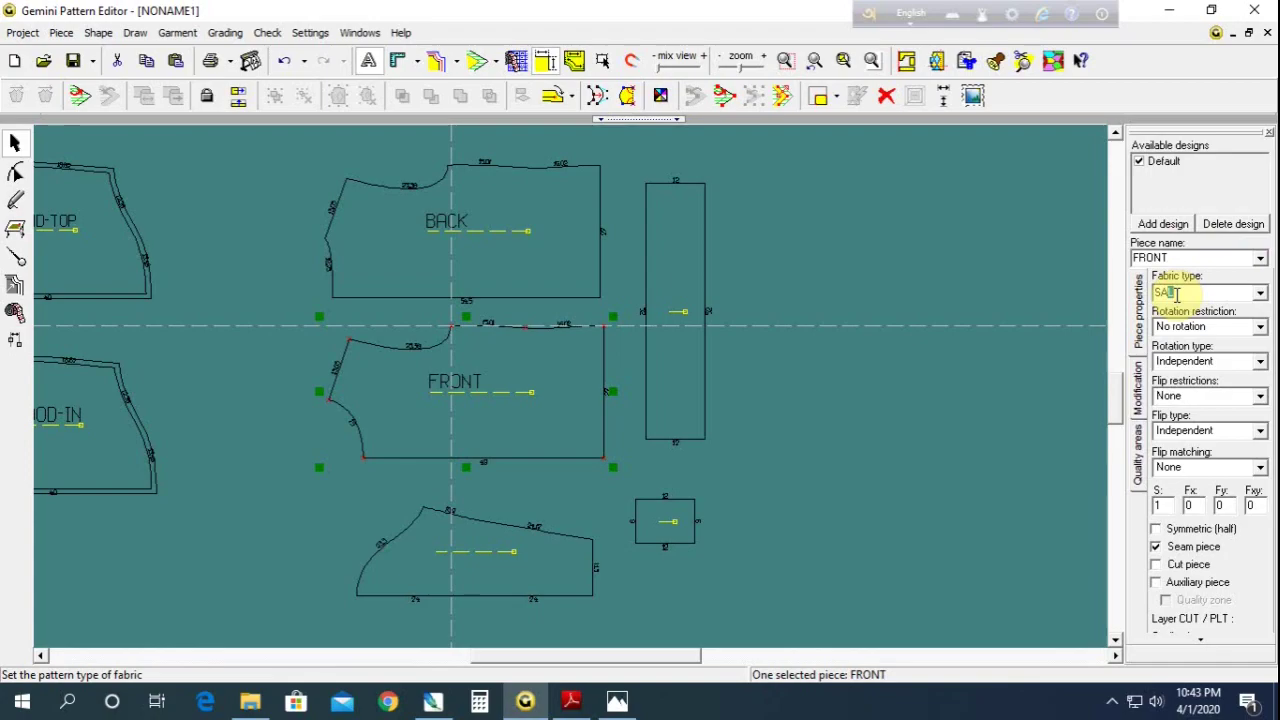
Name the sleeve piece SLV with fabric SAL and one copy flipped over OY
click(502, 570)
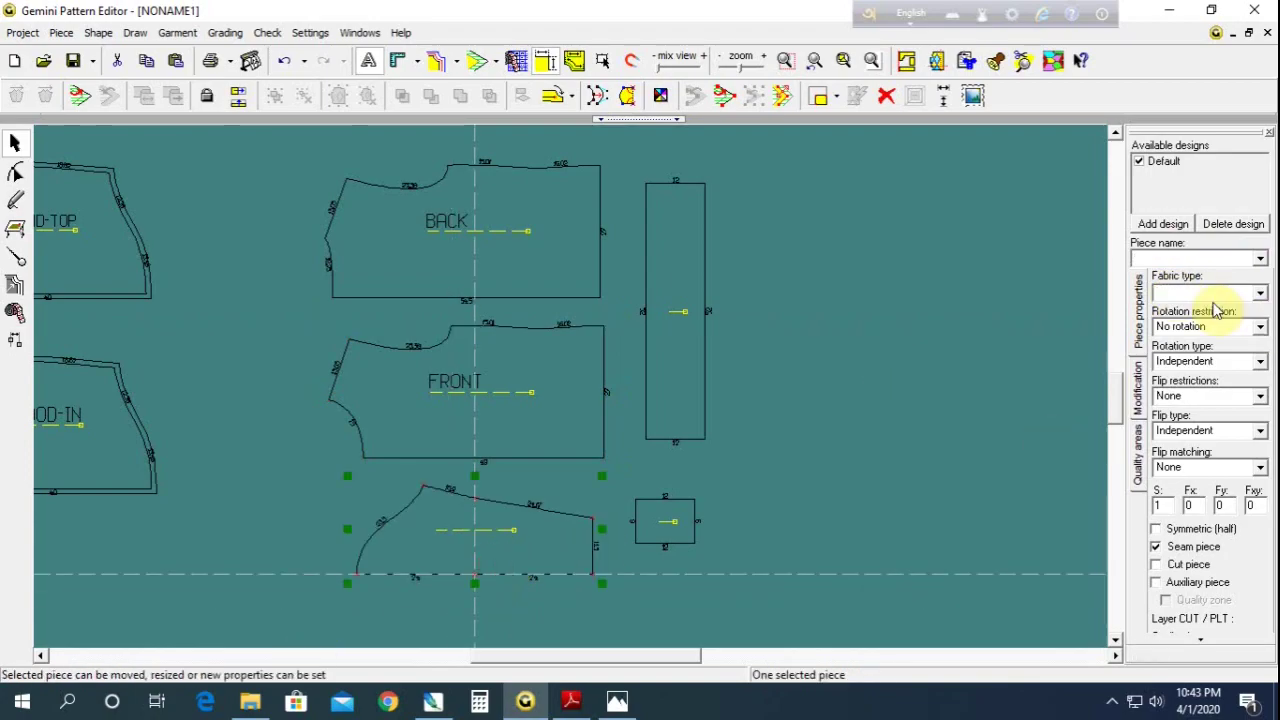
click(1163, 255)
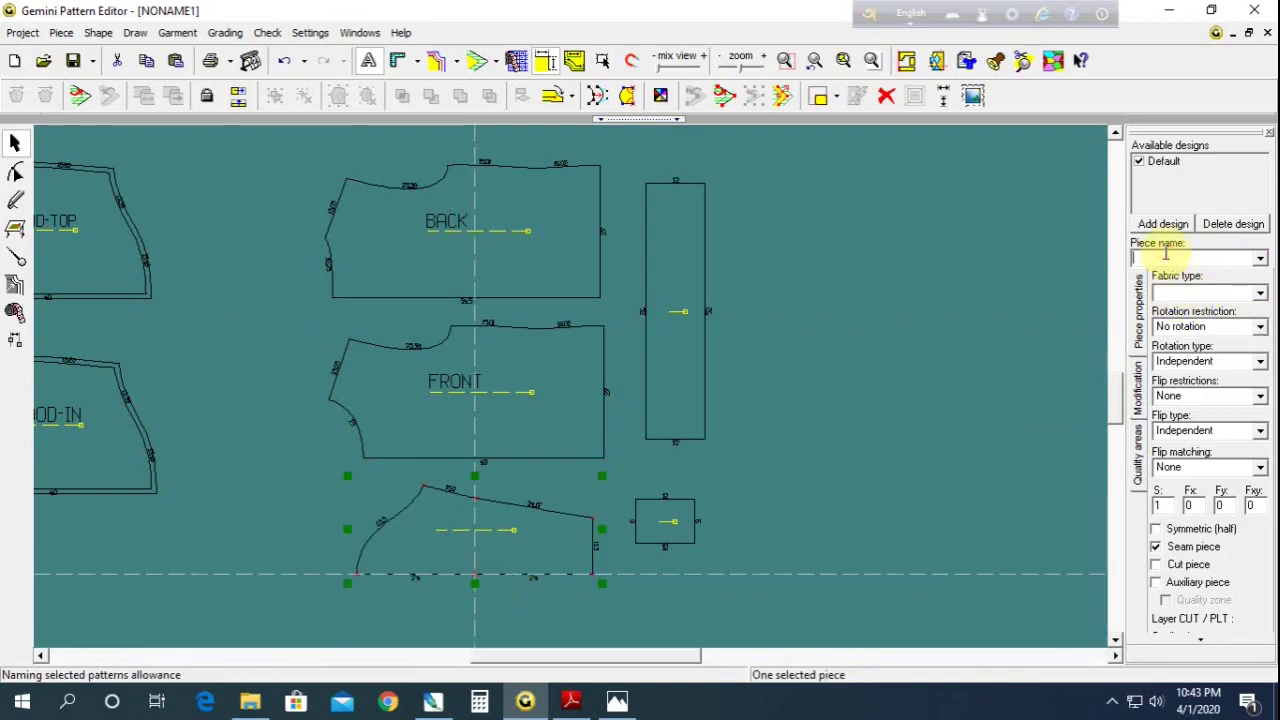
text(SLV)
key(Return)
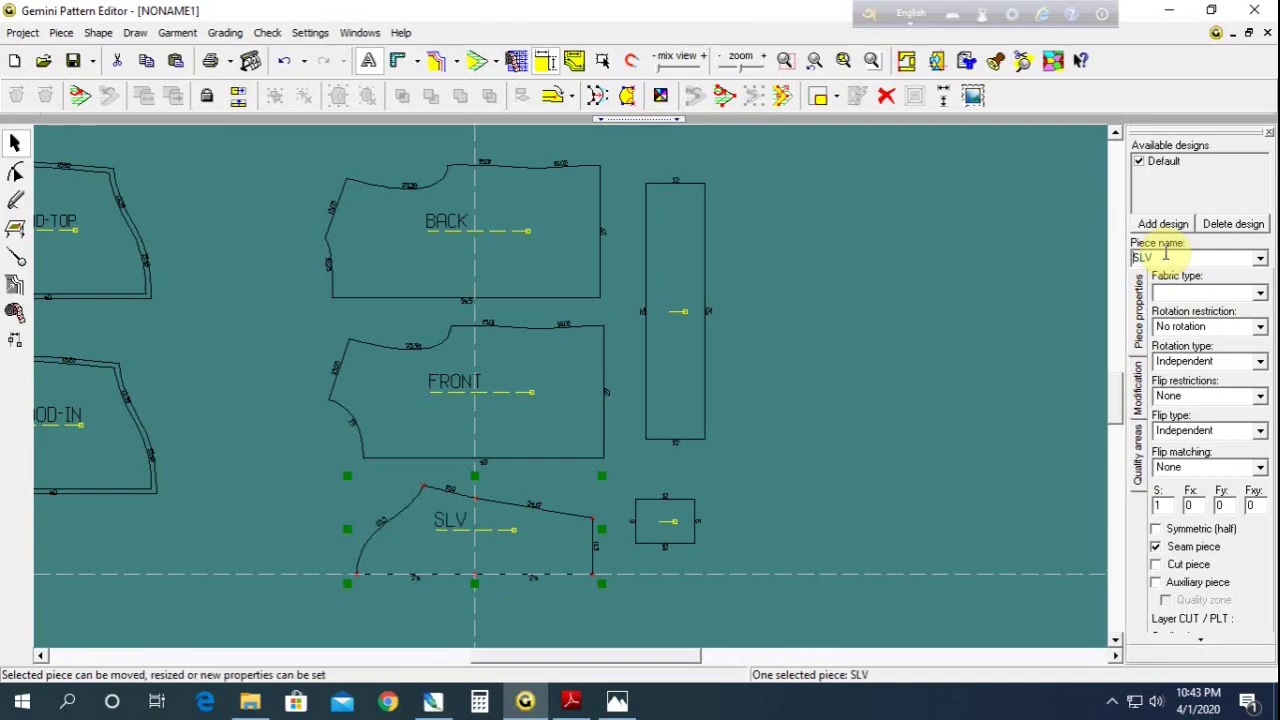
click(1172, 292)
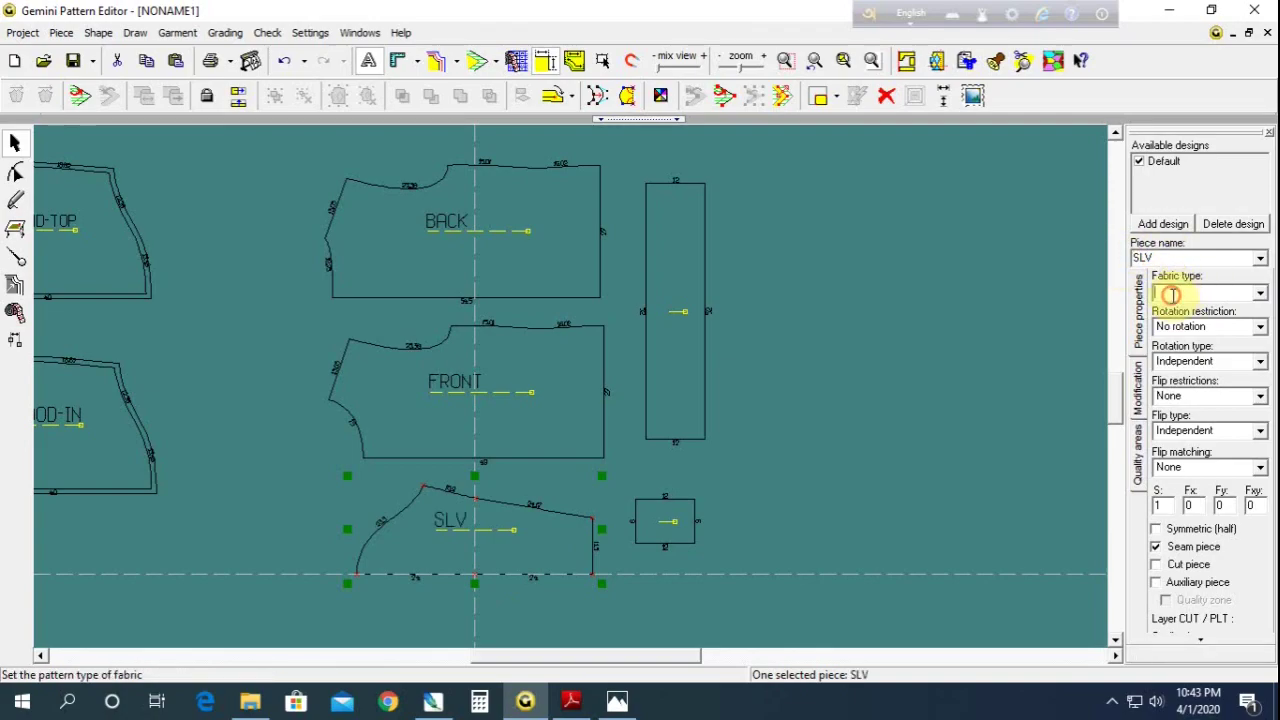
text(SAL)
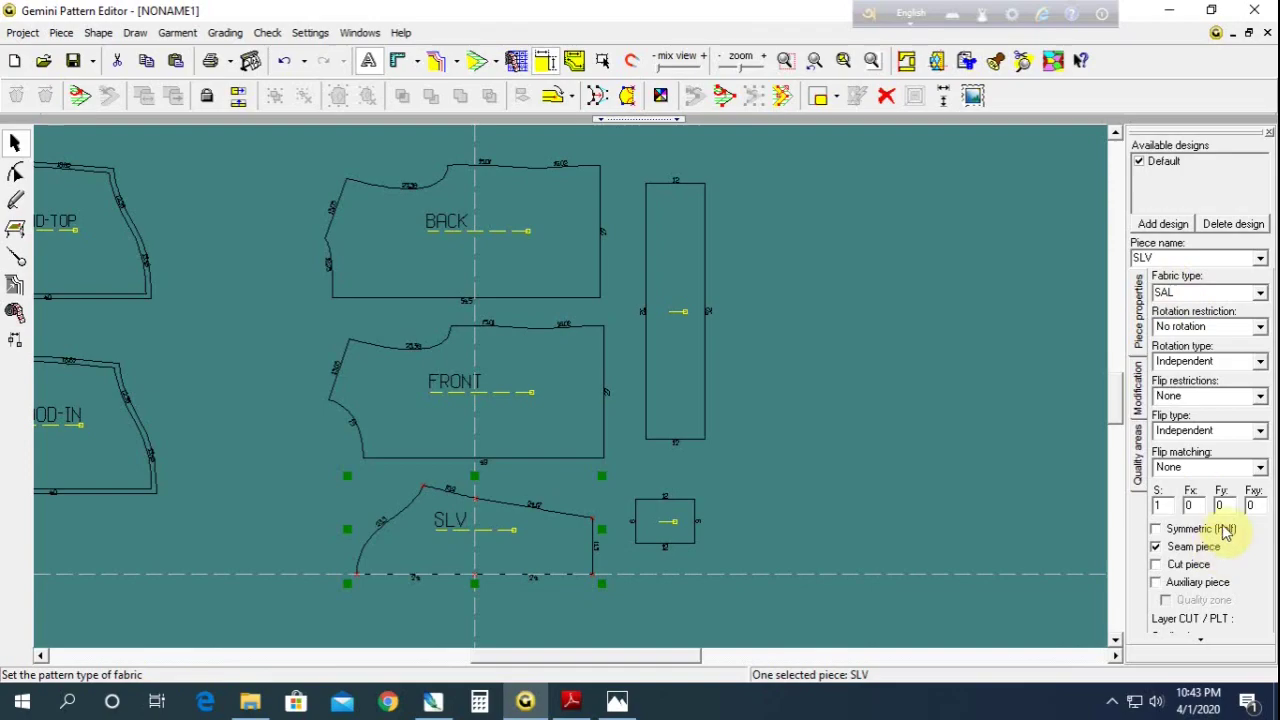
click(1220, 505)
text(1)
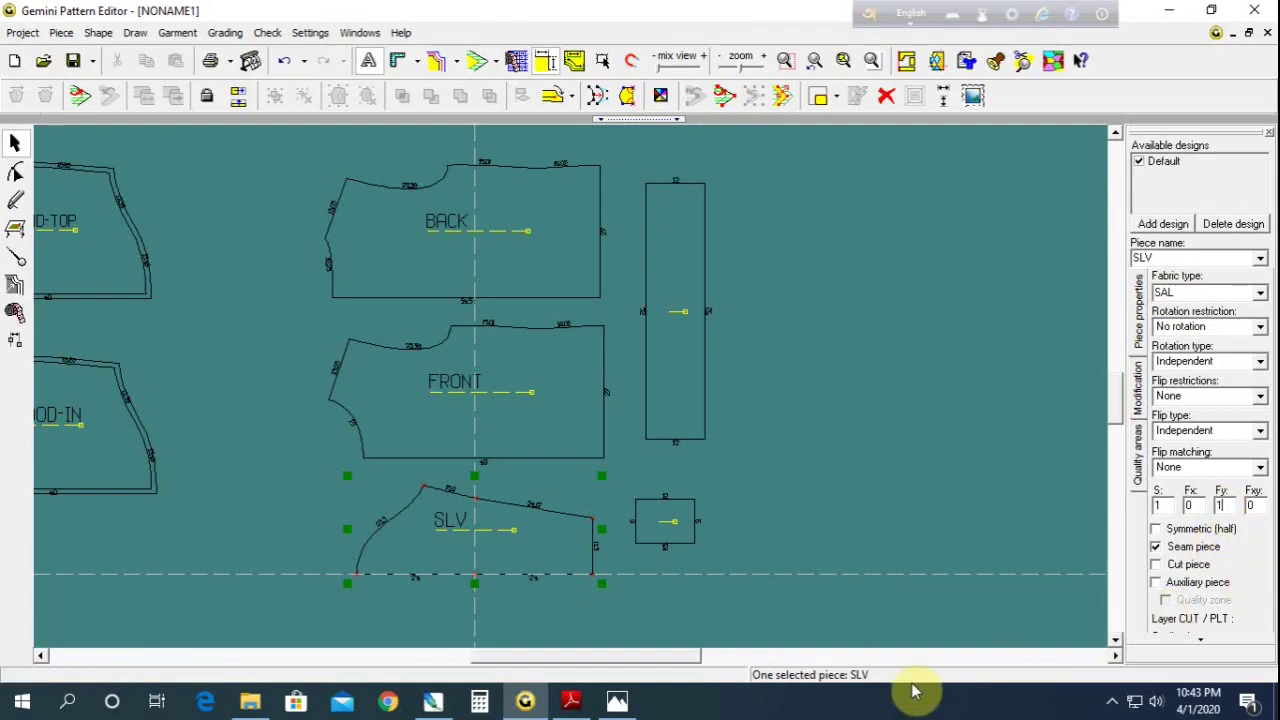
click(688, 400)
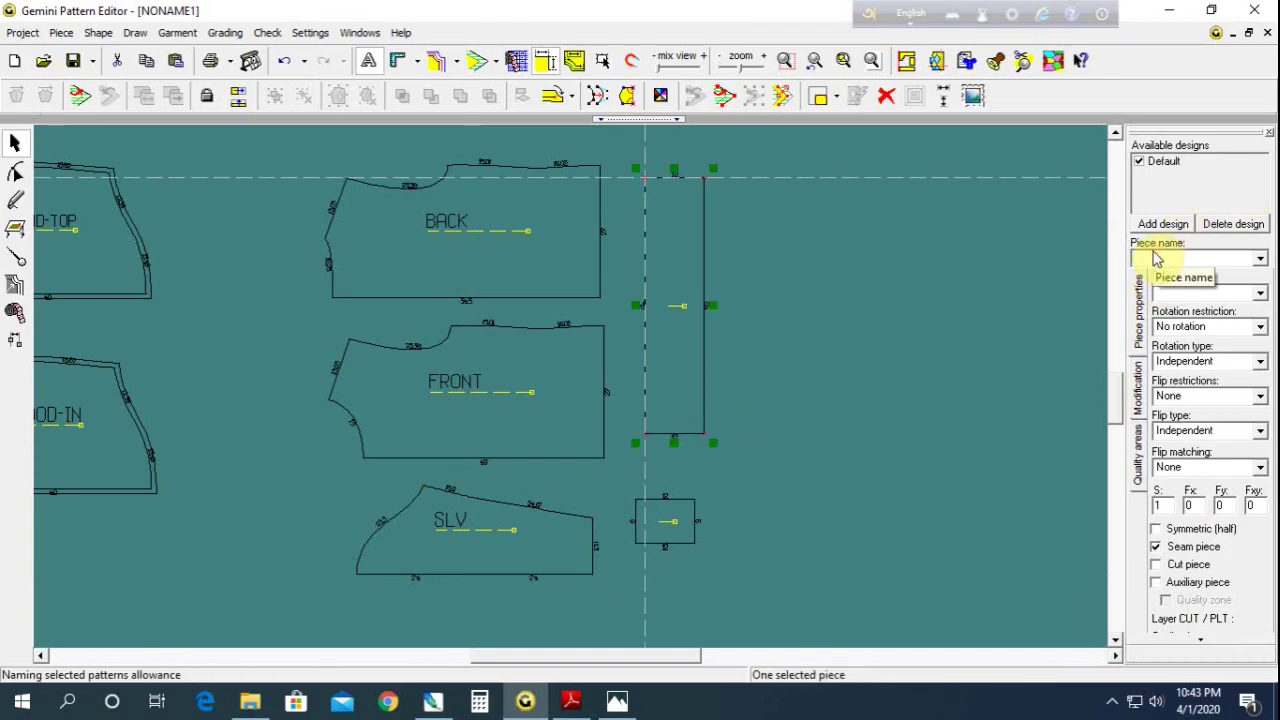
Name the tall strip BOTTOM with fabric type RIB
text(BOTTOM)
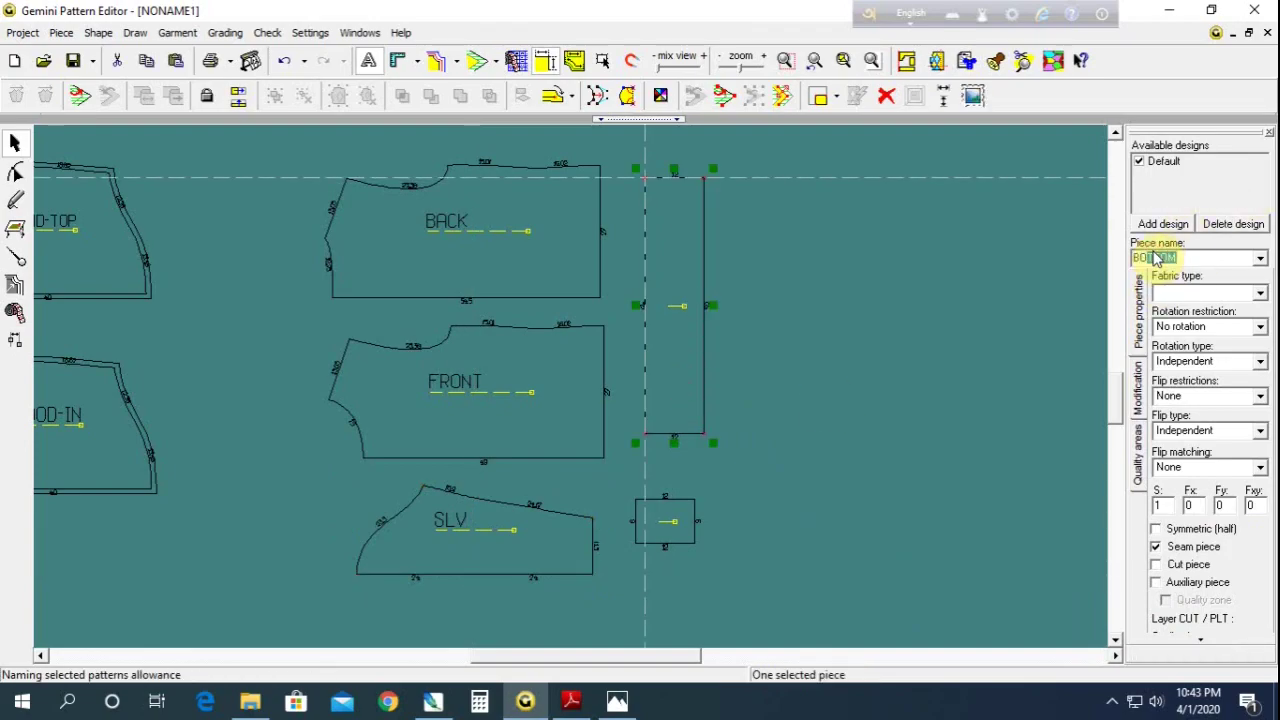
key(Return)
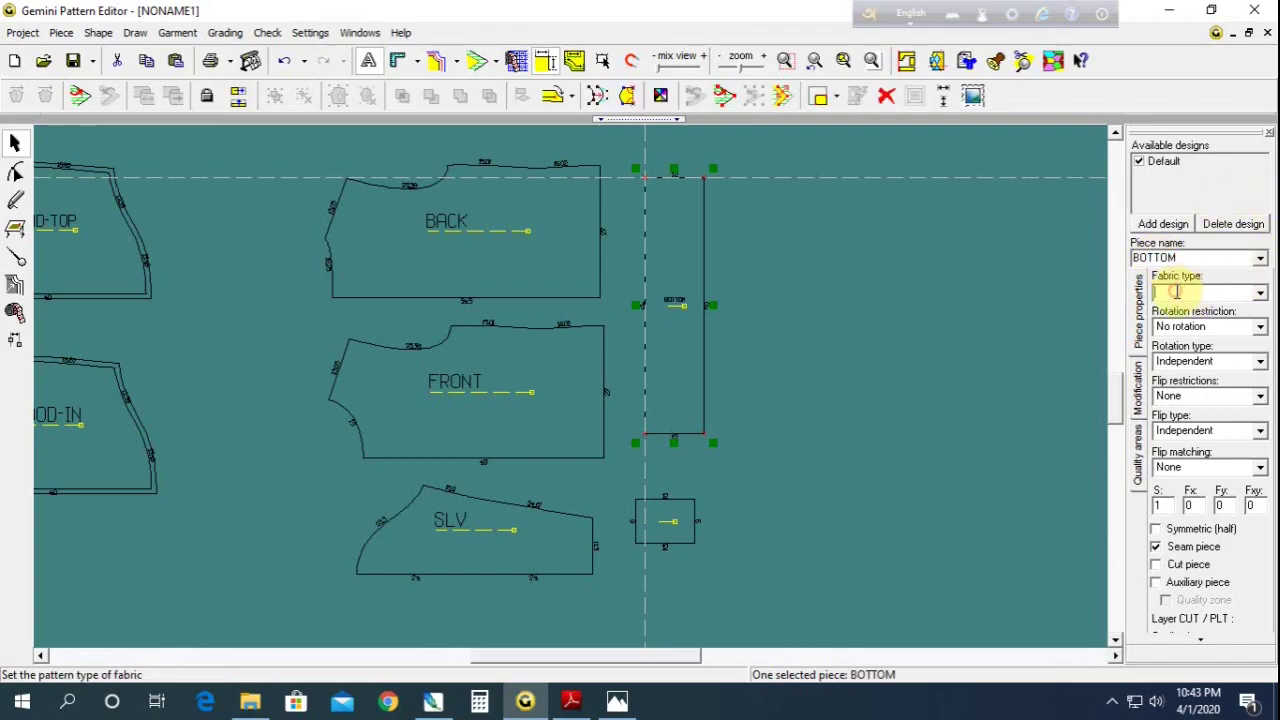
click(1177, 292)
text(R)
text(IB)
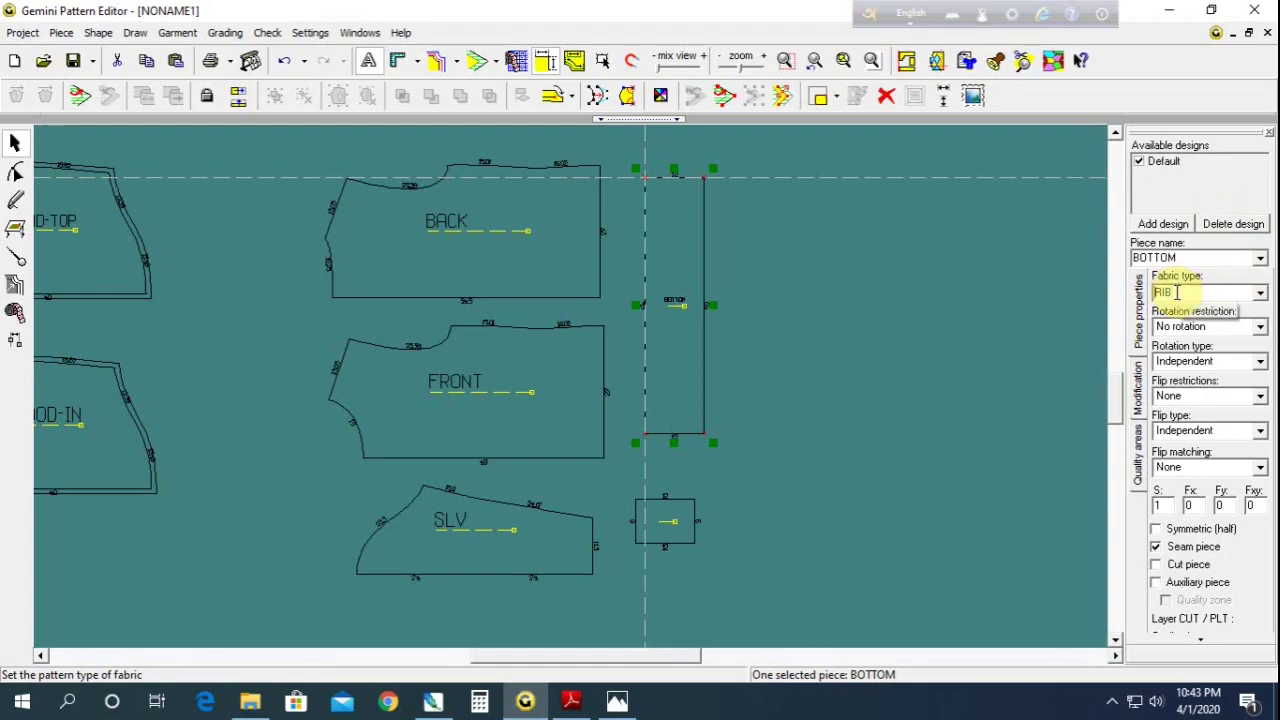
Name the small square piece CUFF with fabric RIB and one copy flipped over OY
drag(686, 520, 700, 506)
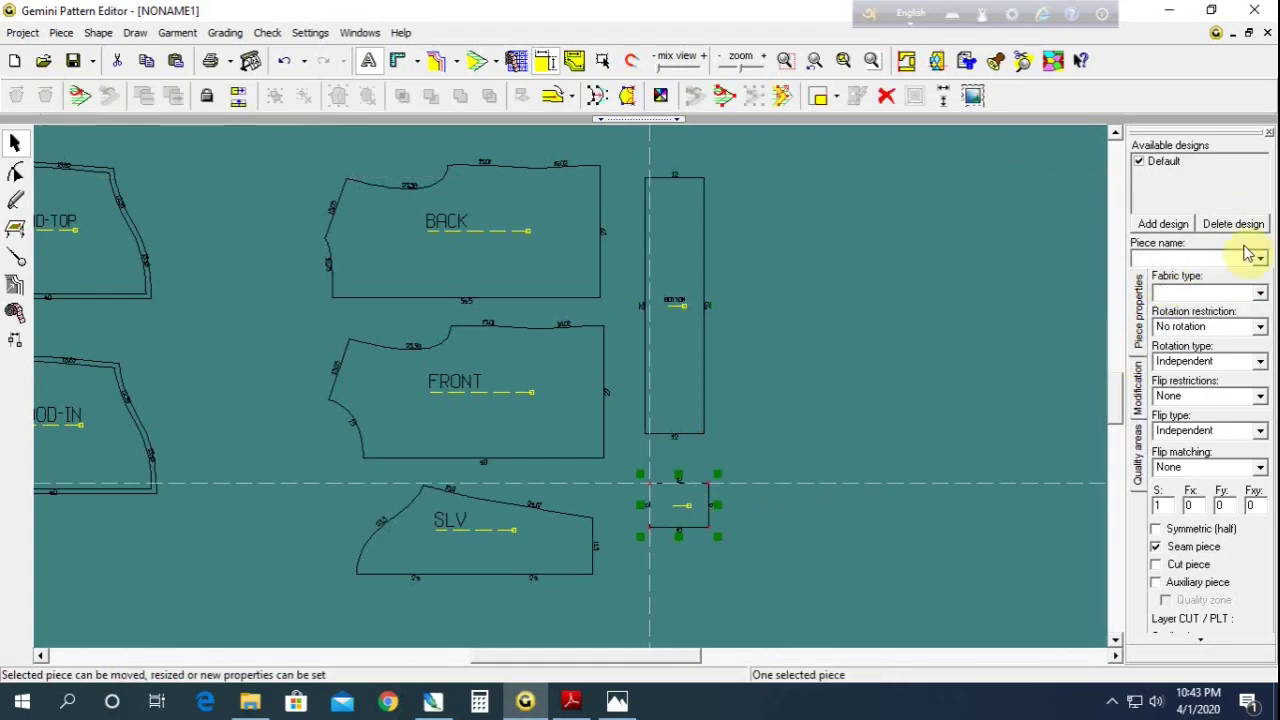
click(1150, 257)
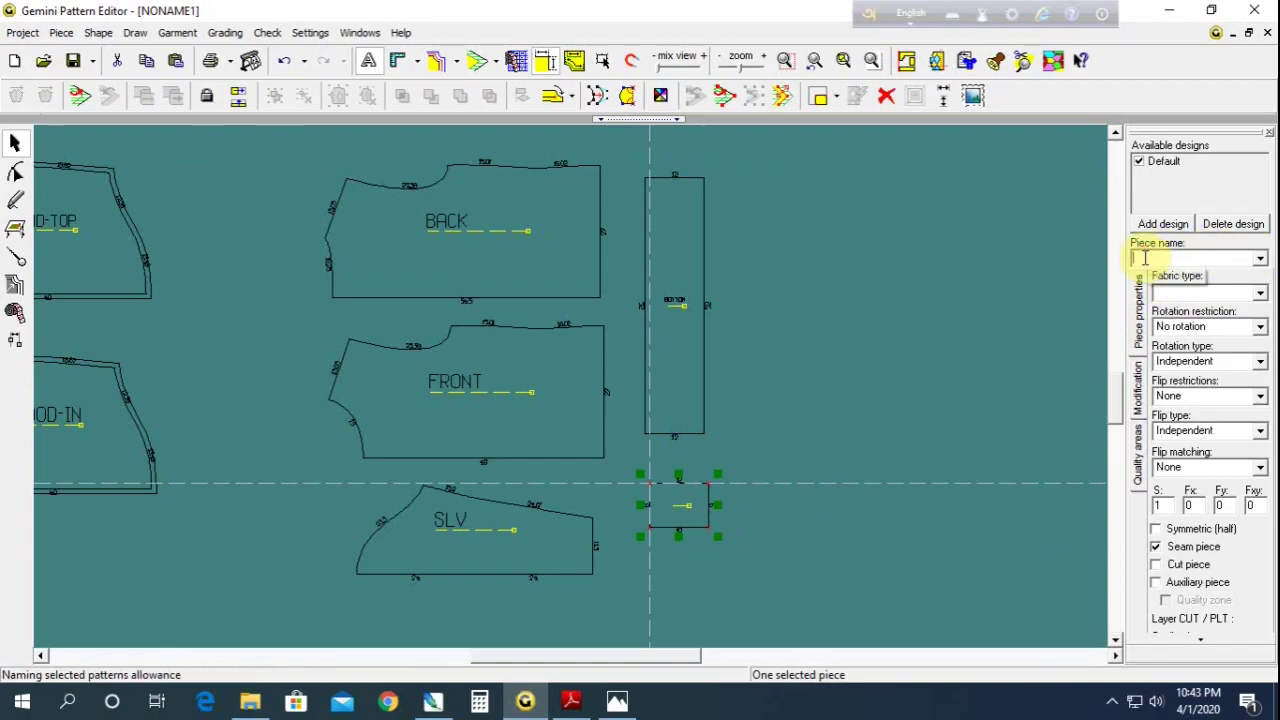
text(CUFF)
key(Return)
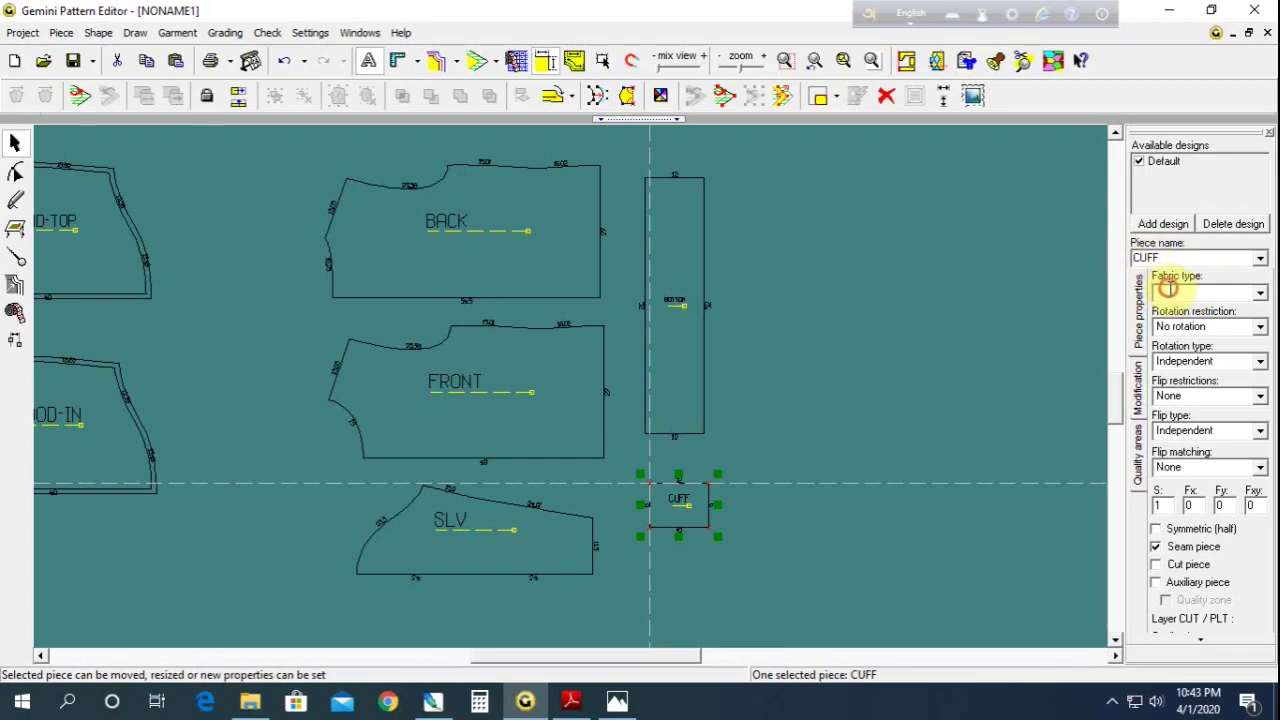
text(F)
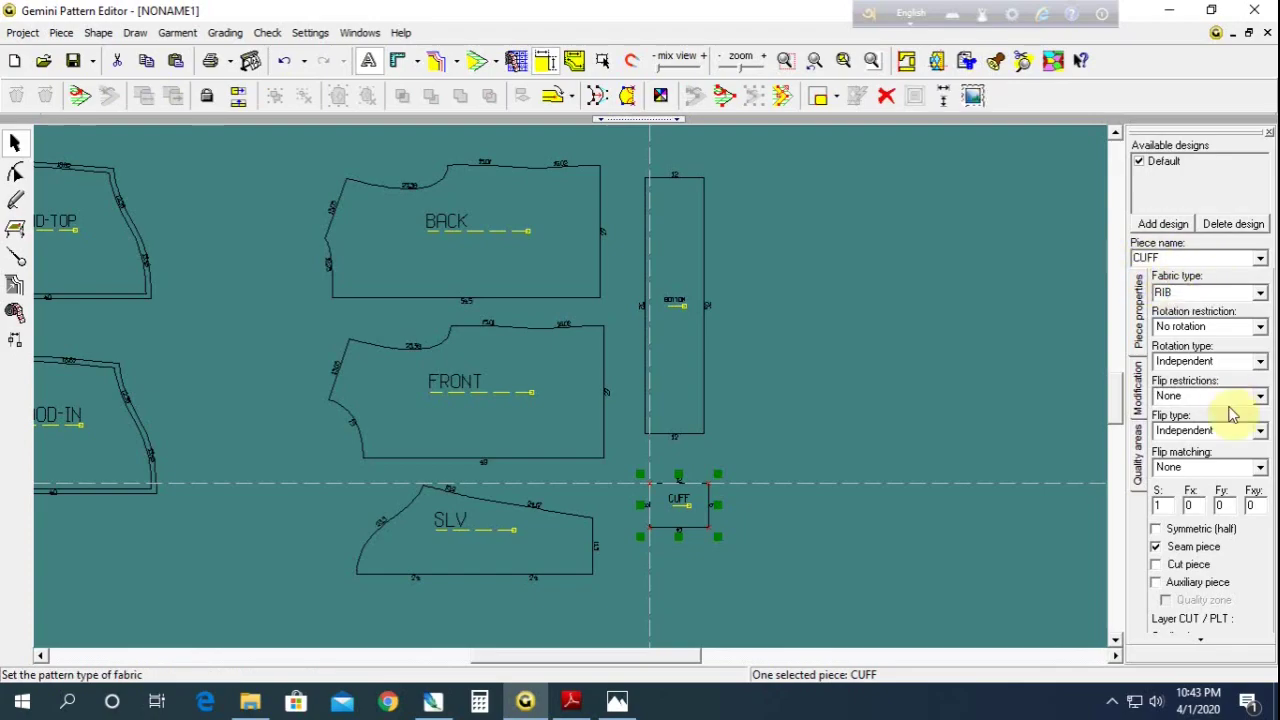
double_click(1222, 505)
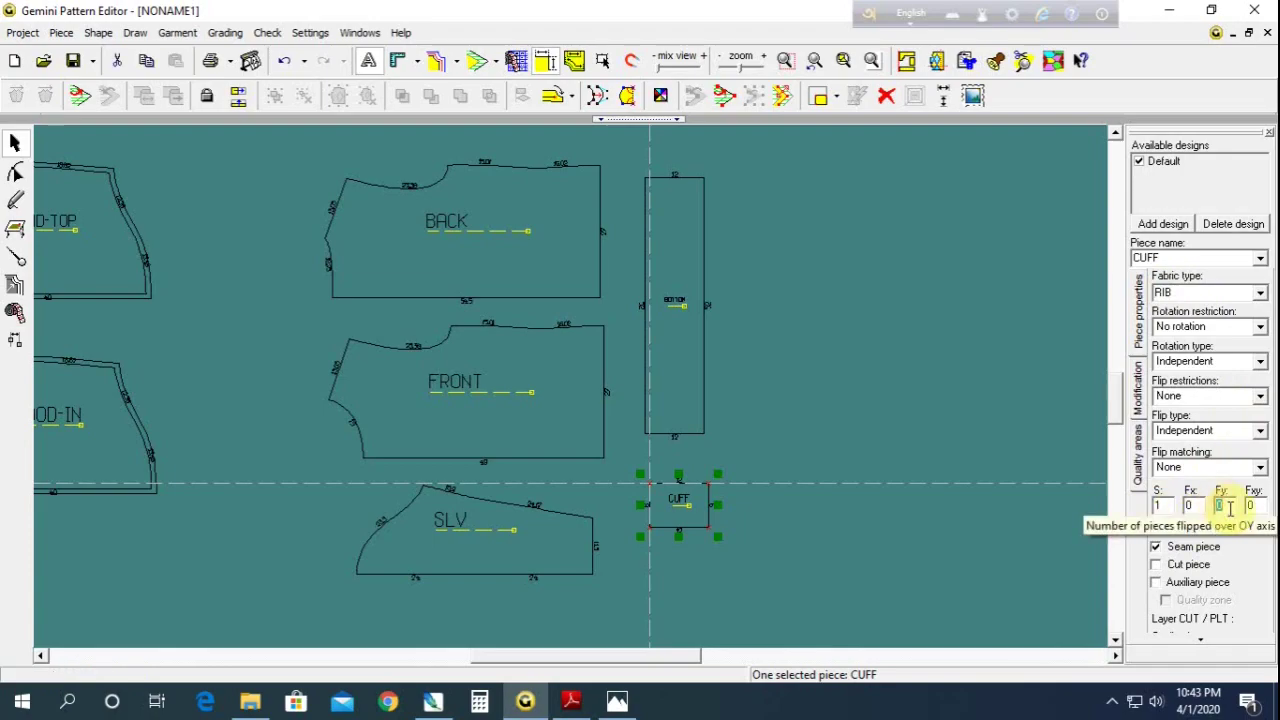
text(1)
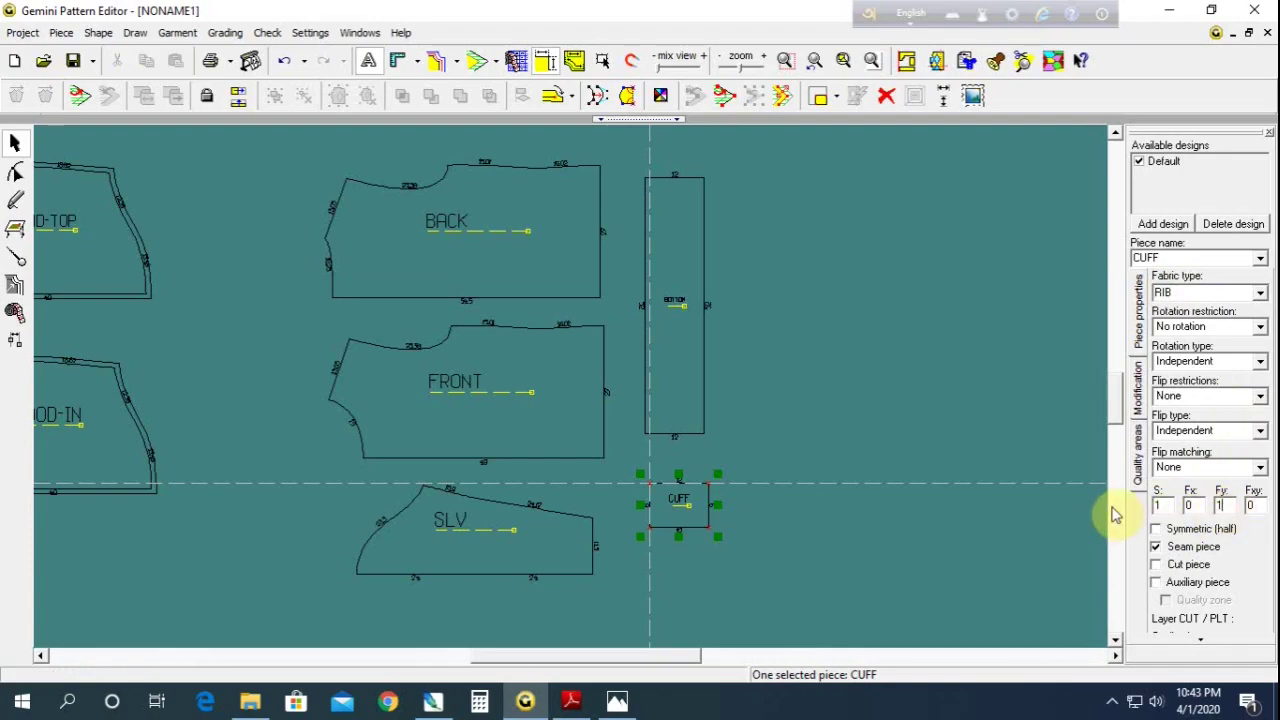
click(784, 451)
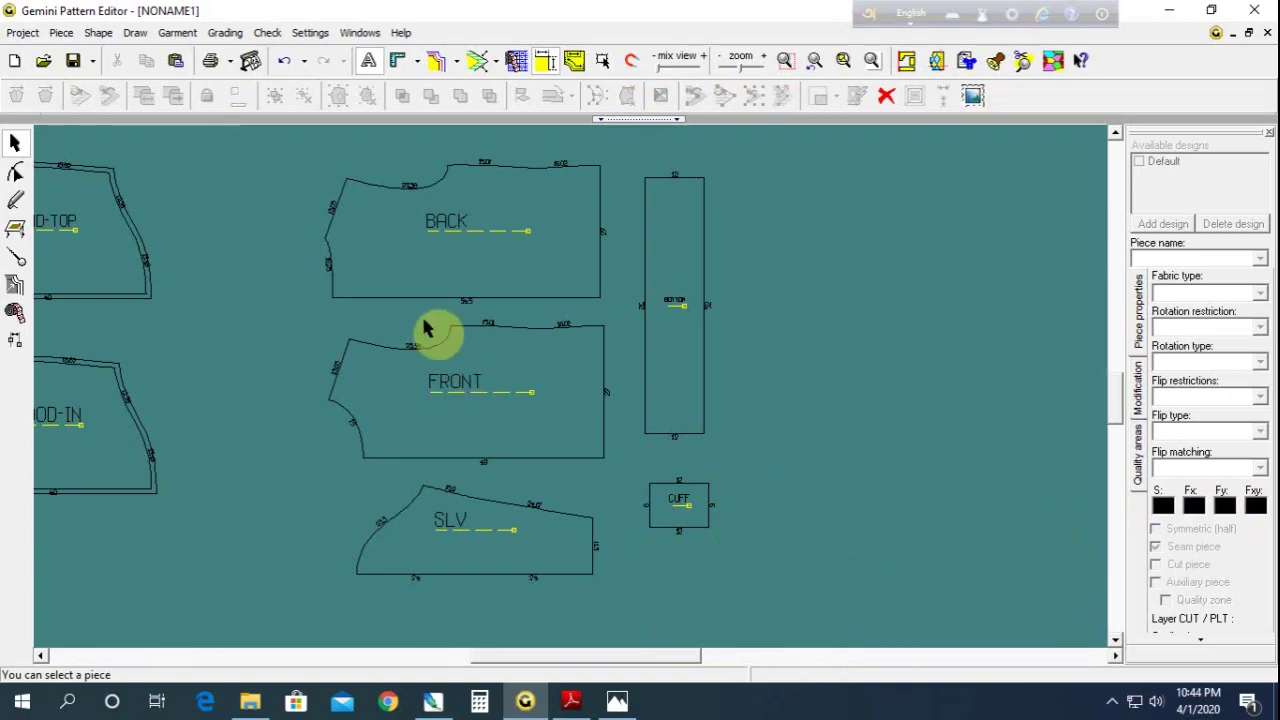
Add Symmetry axis internal elements along the bottom edges of BACK and FRONT
click(15, 257)
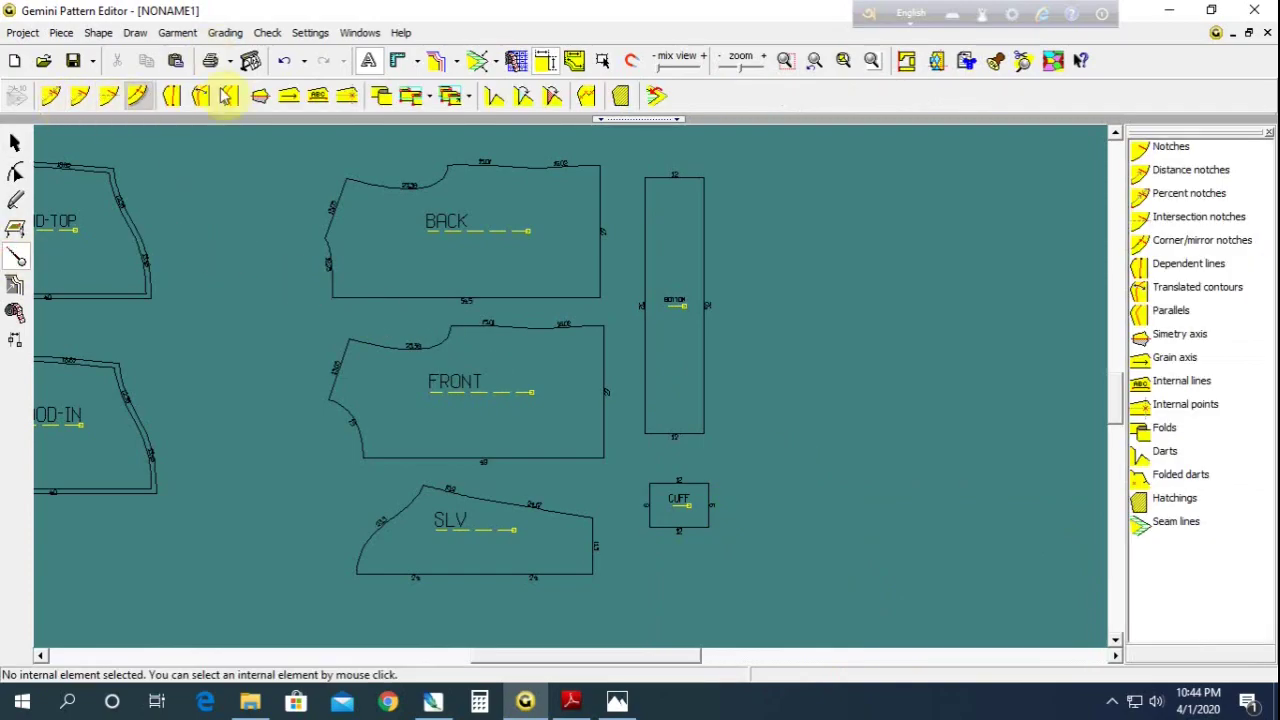
click(259, 95)
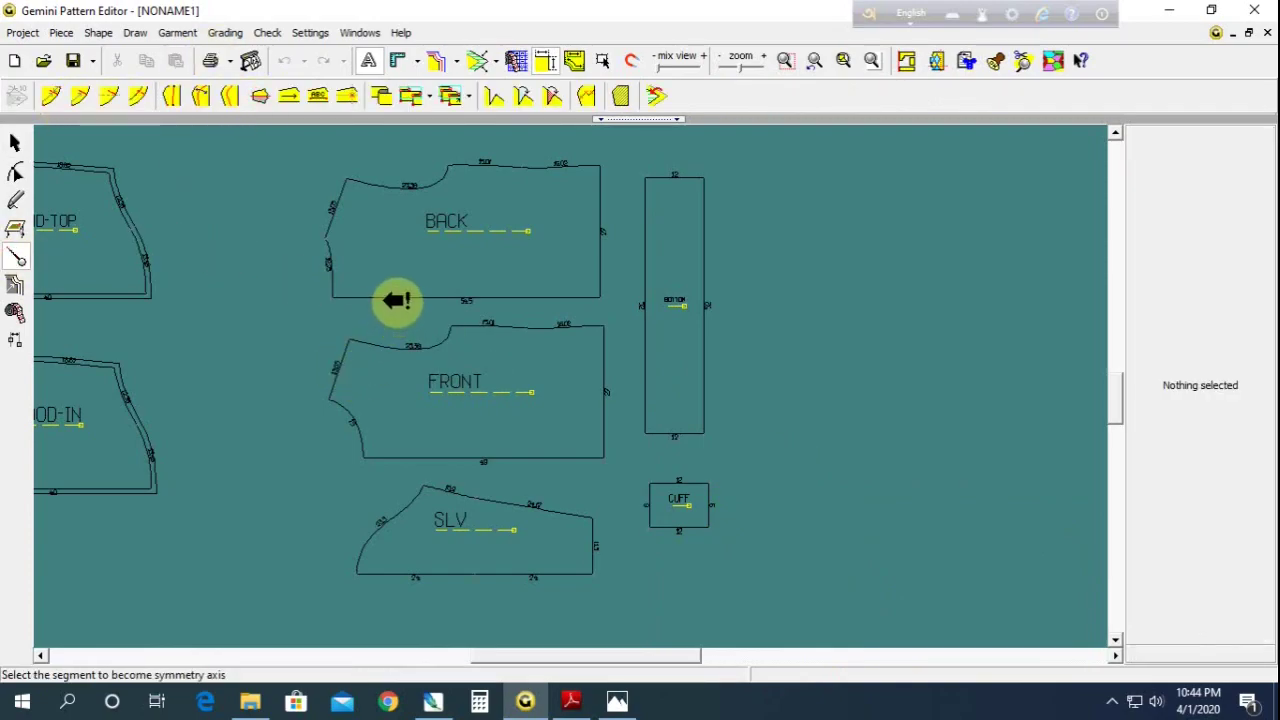
click(396, 299)
click(259, 95)
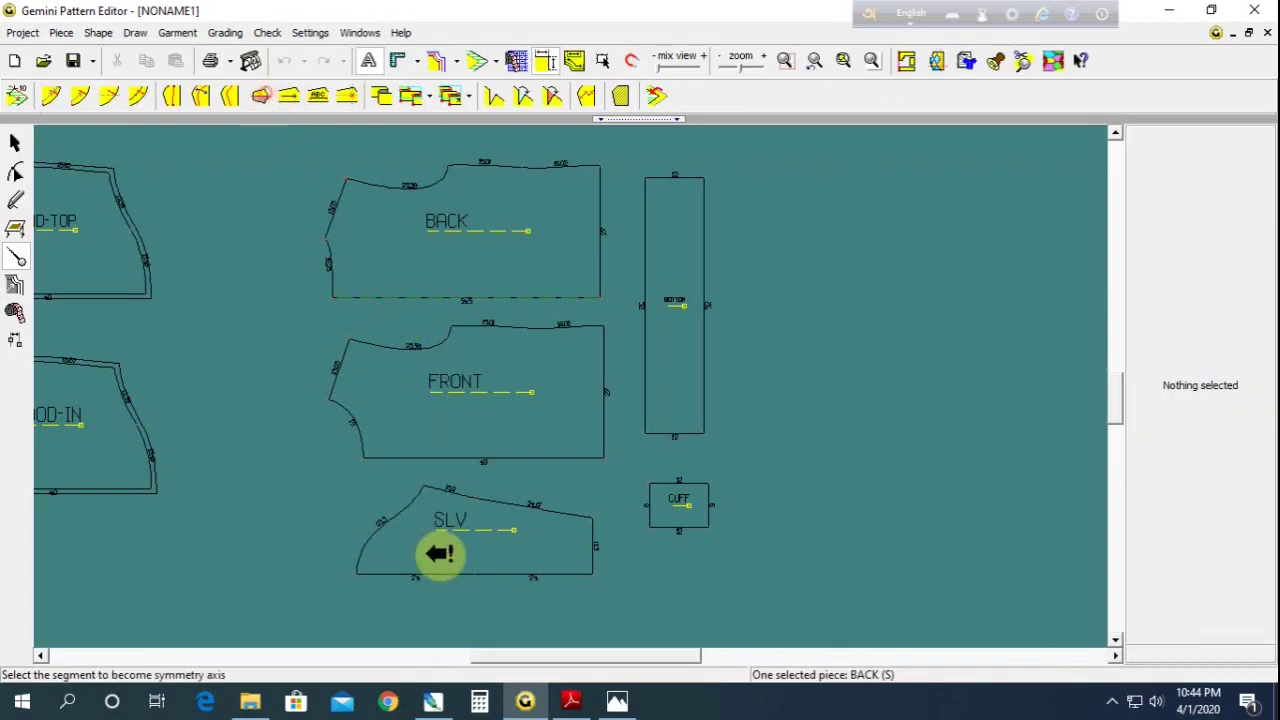
click(437, 458)
click(261, 100)
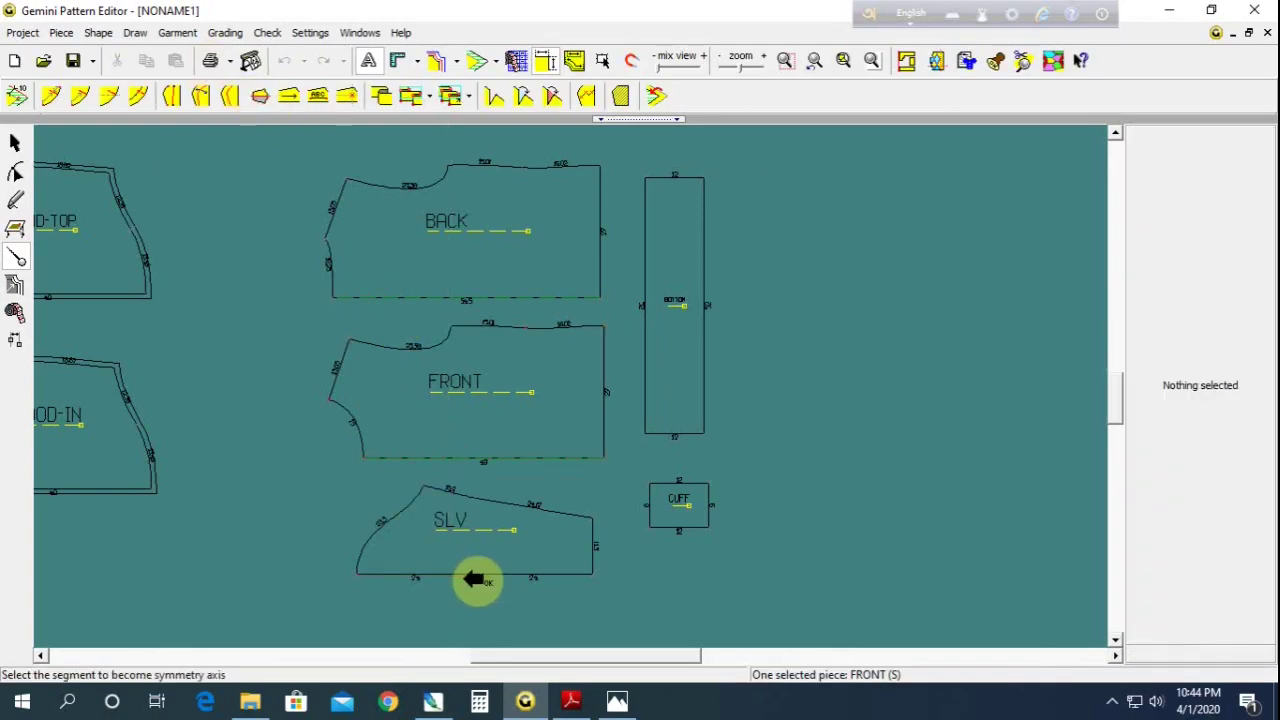
Add symmetry axes along the bottom edges of SLV, CUFF and BOTTOM, marked (S)
click(15, 172)
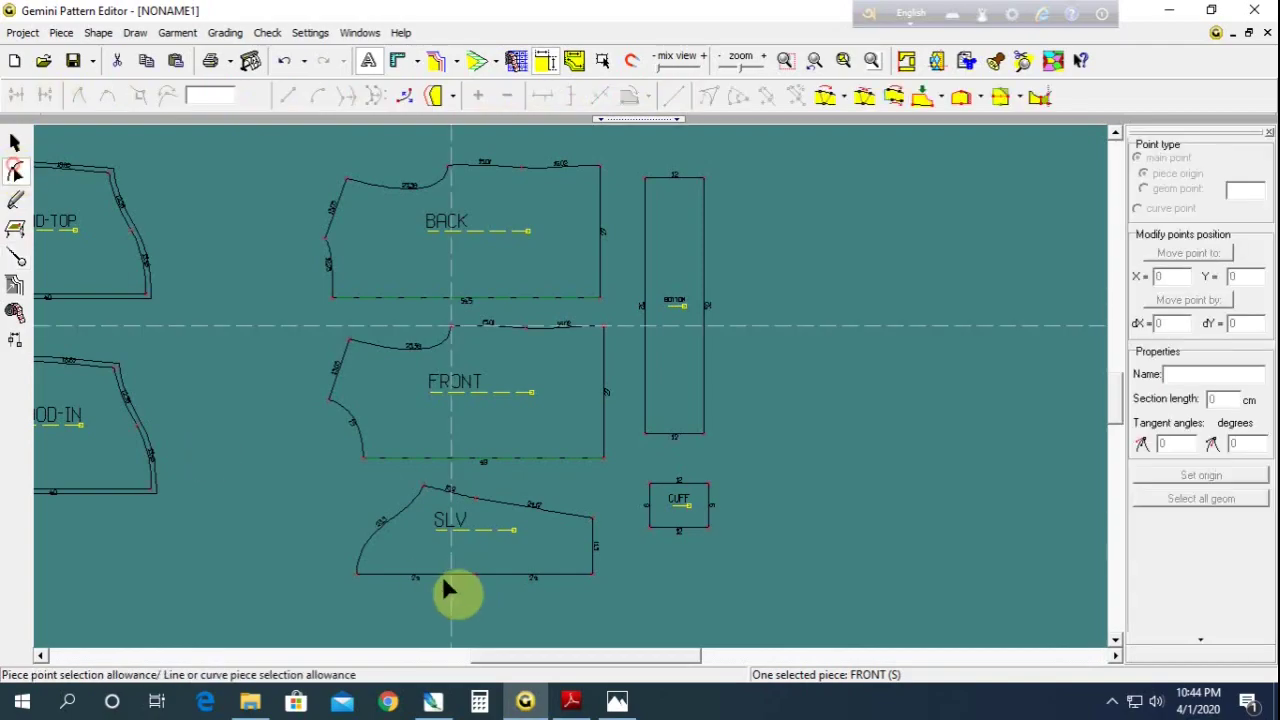
click(481, 589)
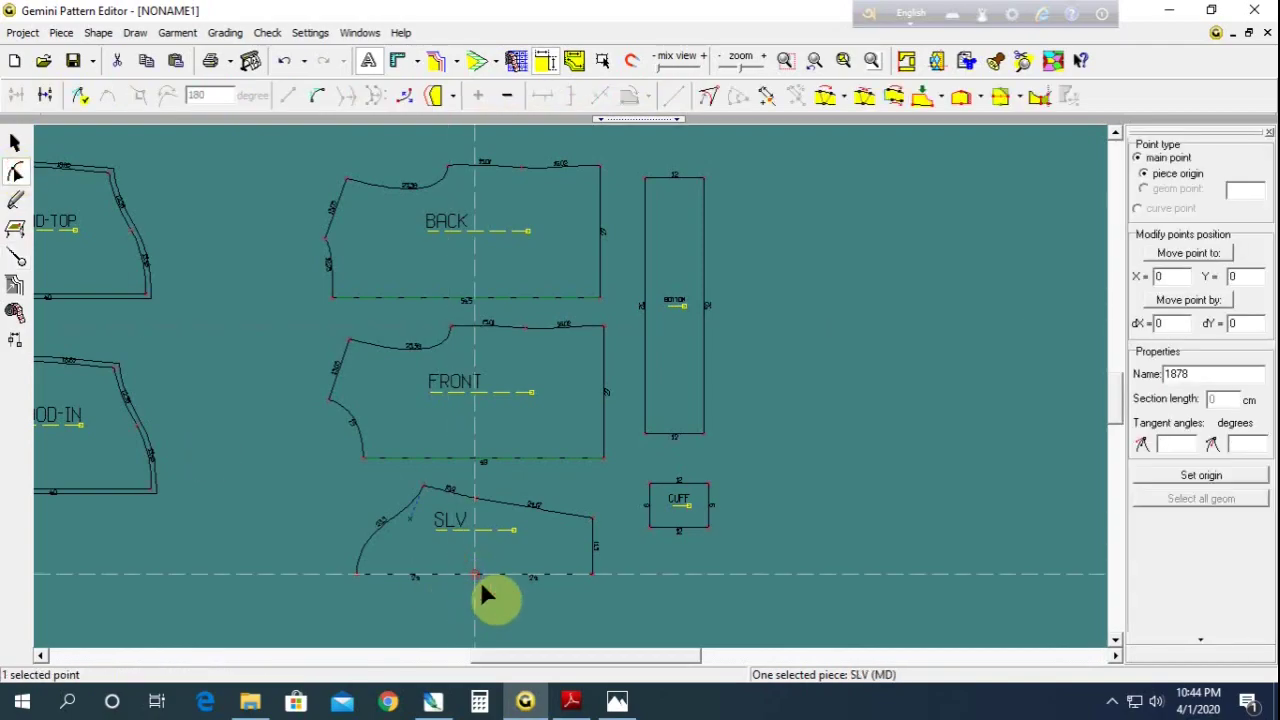
key(Escape)
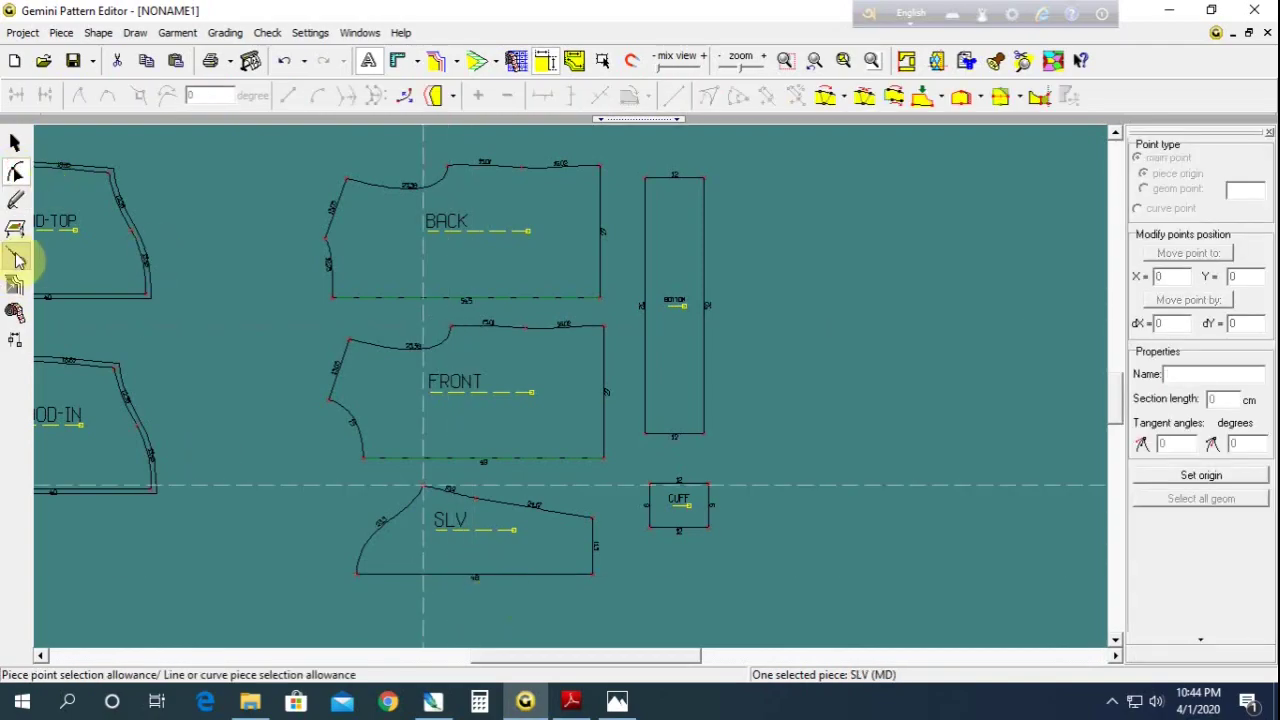
click(15, 258)
click(260, 95)
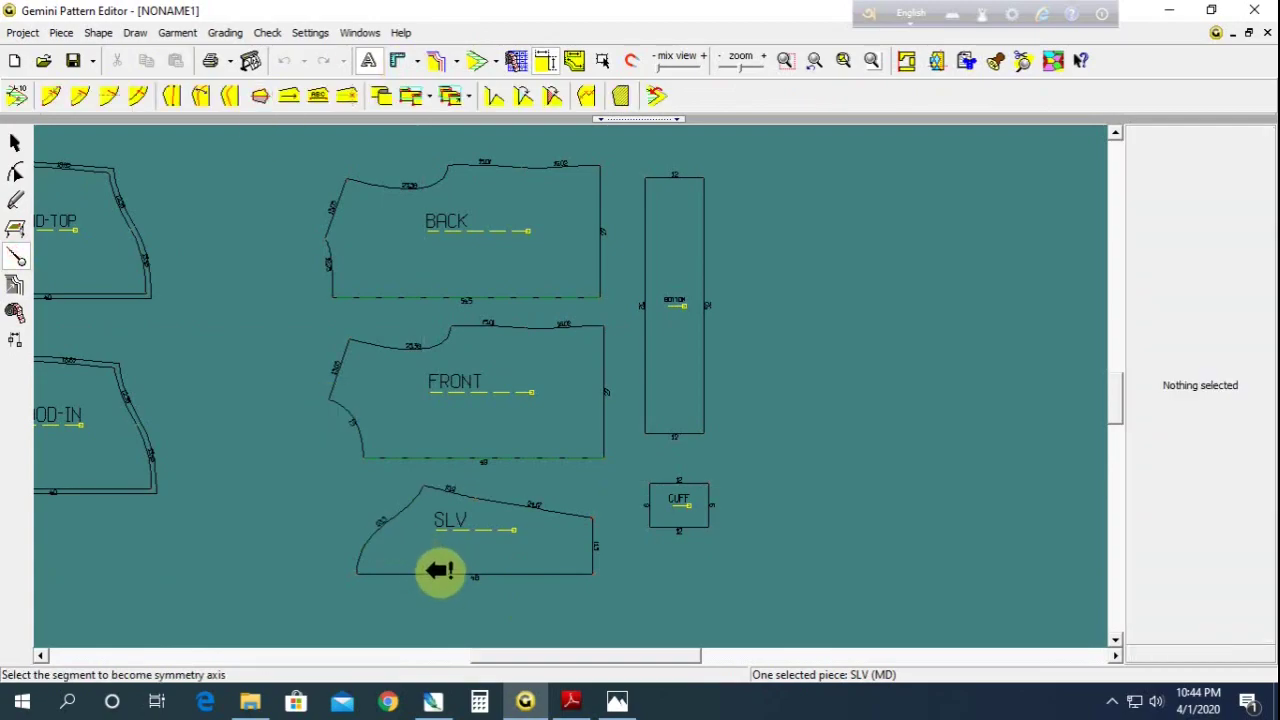
click(440, 572)
click(258, 92)
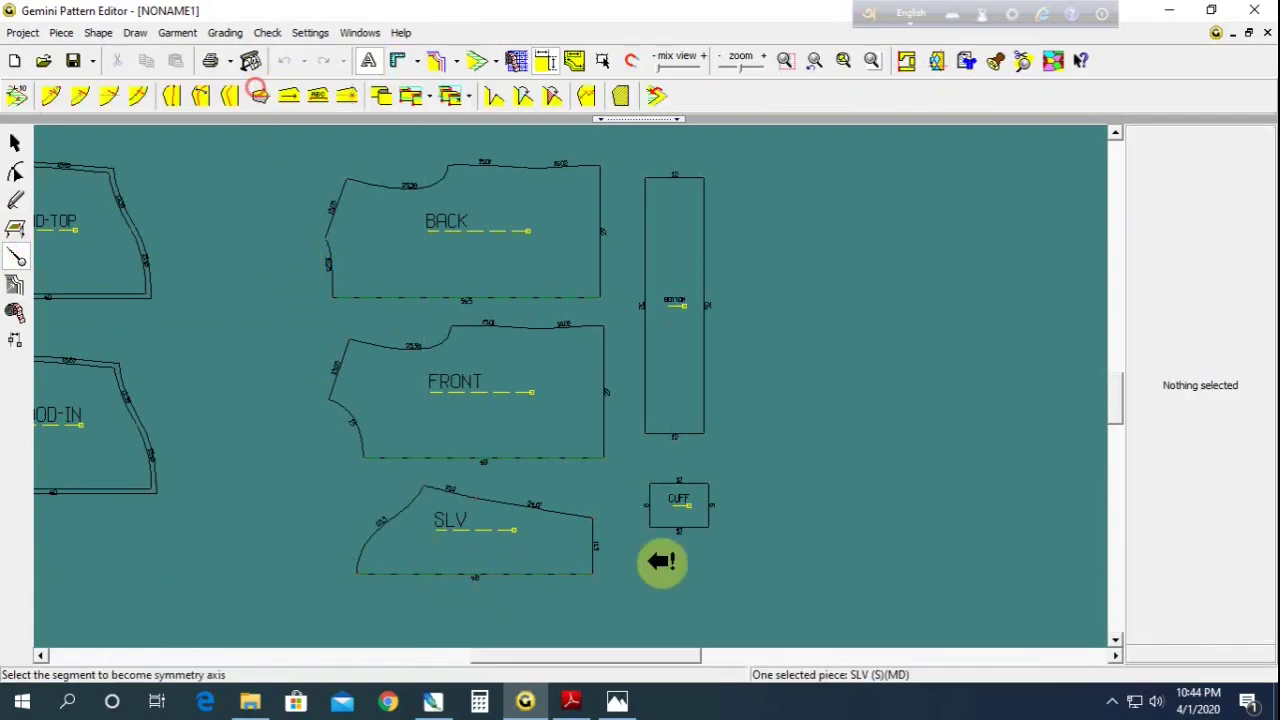
click(707, 524)
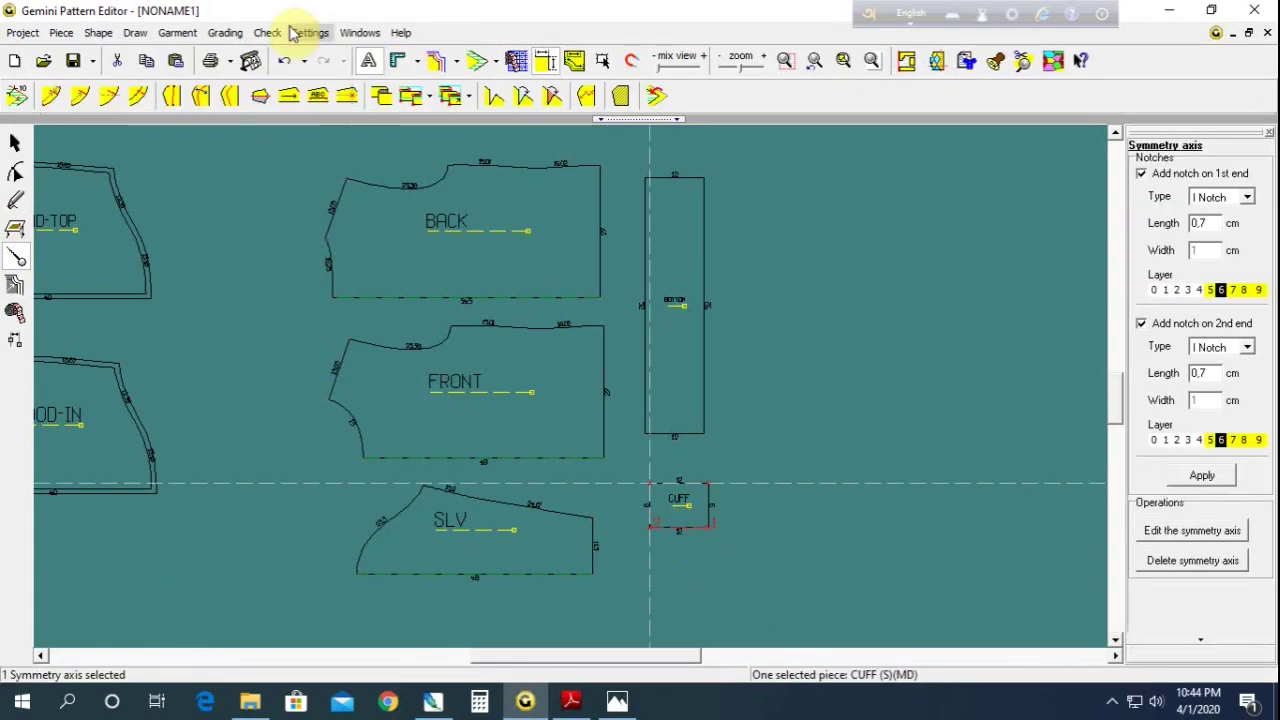
click(258, 97)
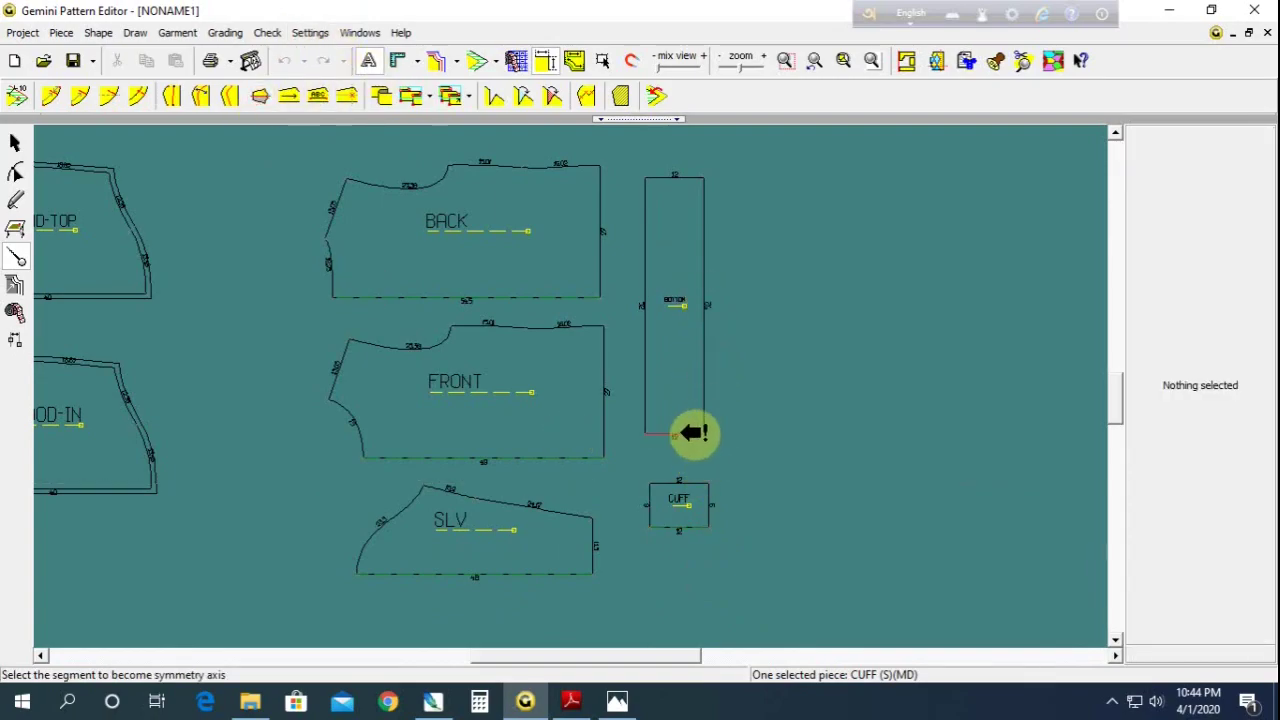
click(684, 433)
Select BOTTOM's two top corner points and nudge its top edge with the arrow keys
click(15, 171)
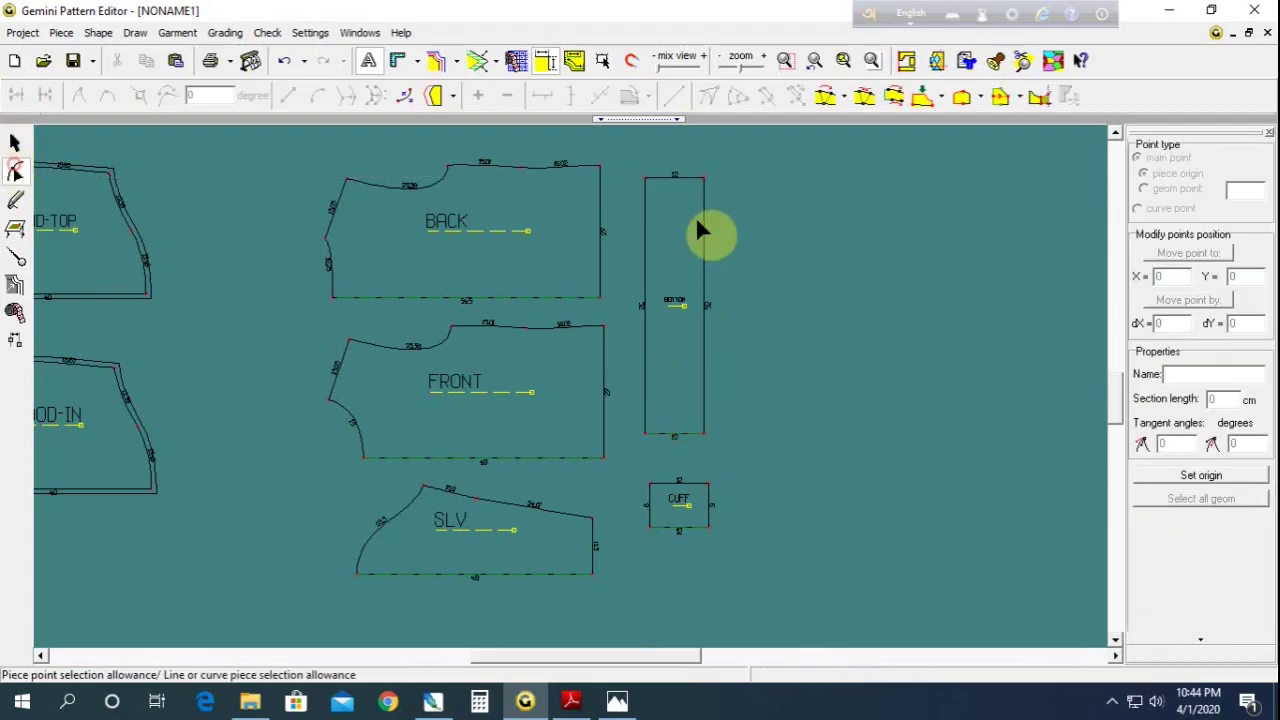
drag(634, 160, 731, 215)
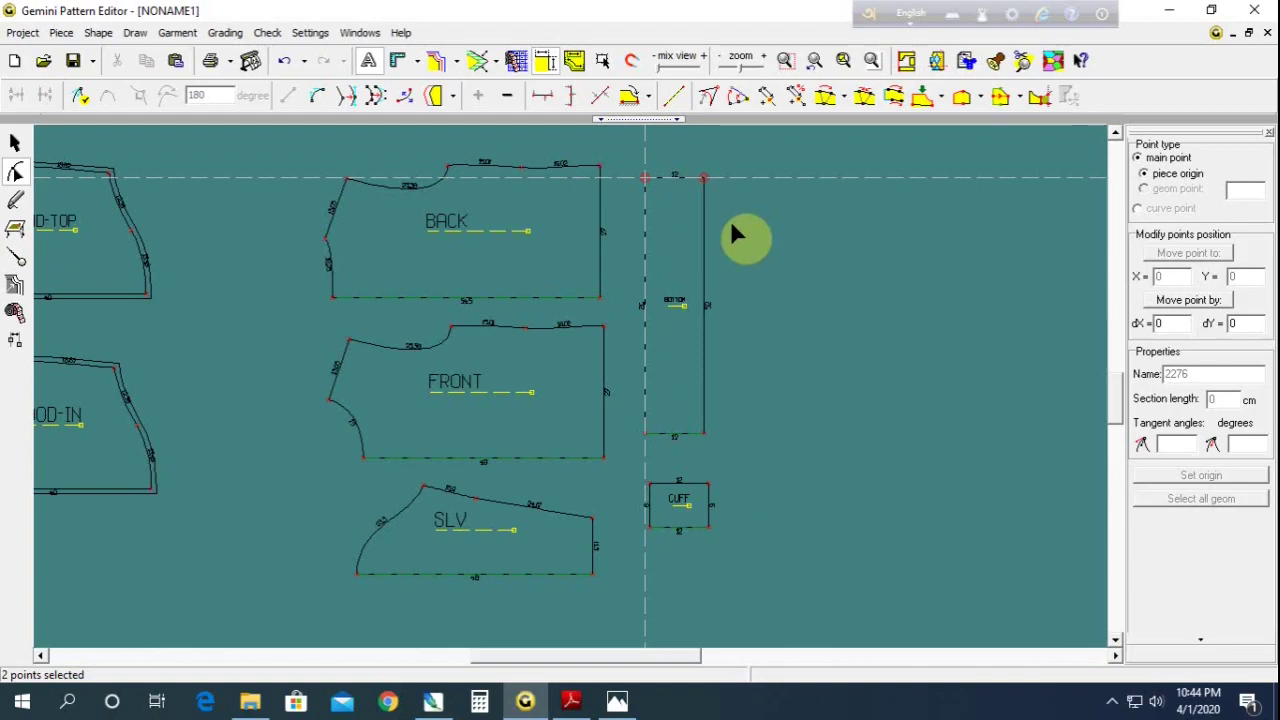
key(Down)
key(Down)
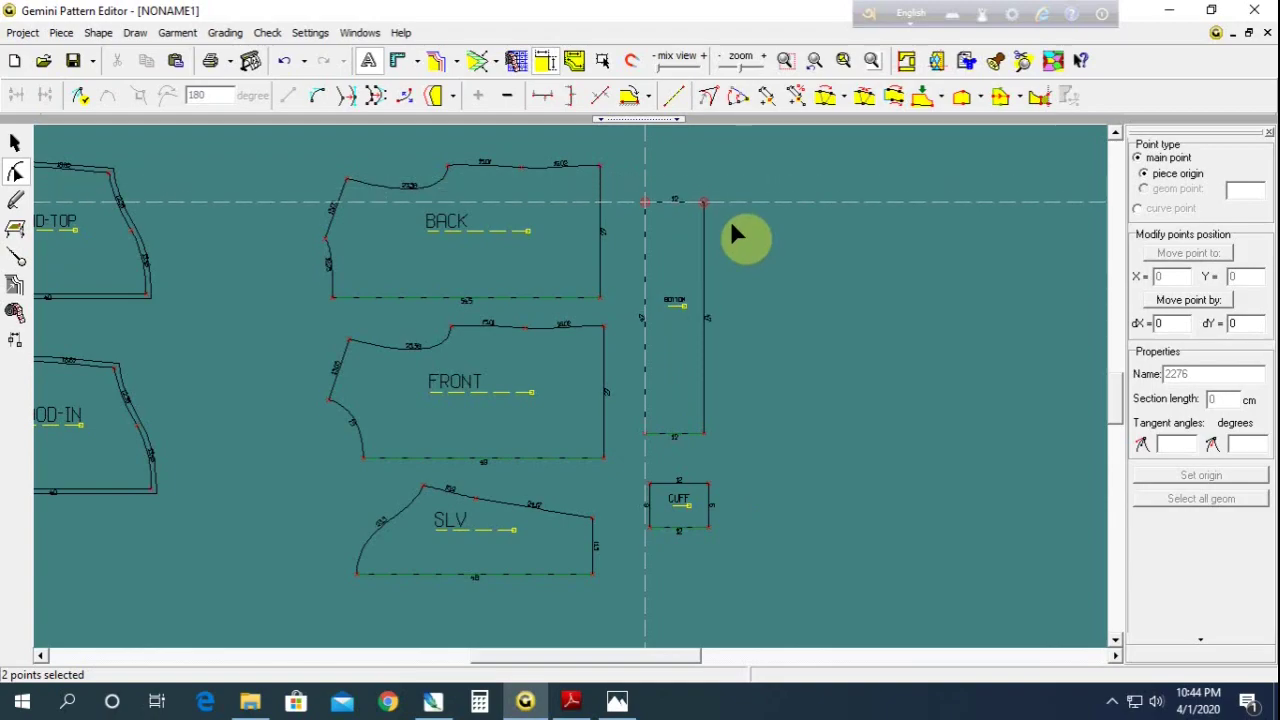
key(Down)
key(Up)
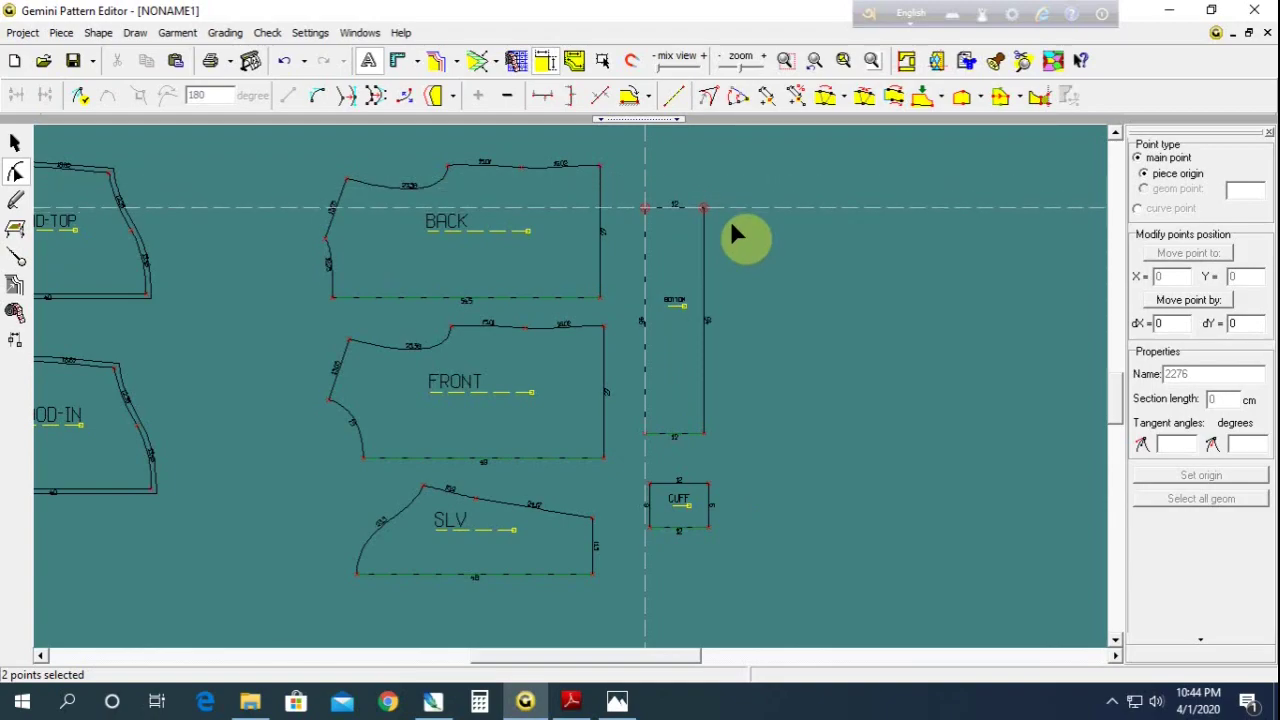
key(Up)
key(Up)
Nudge the top-right corner points of BACK and FRONT upward together
click(598, 165)
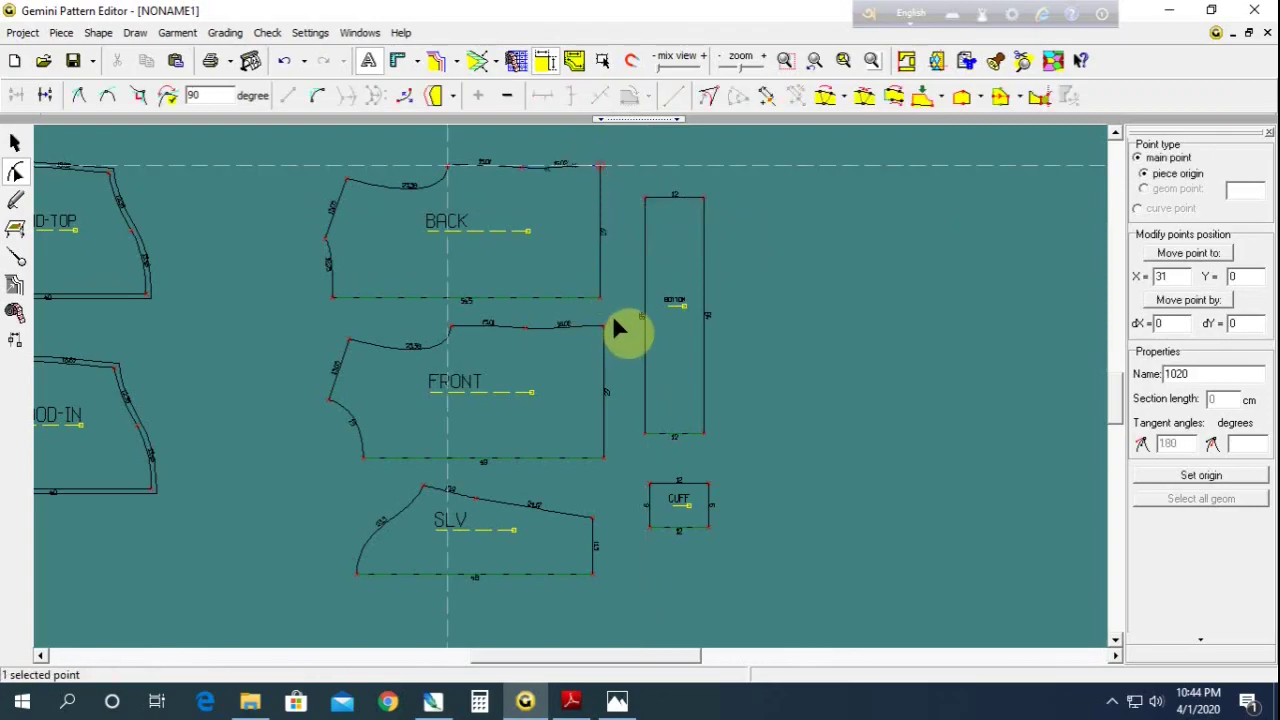
shift+click(604, 325)
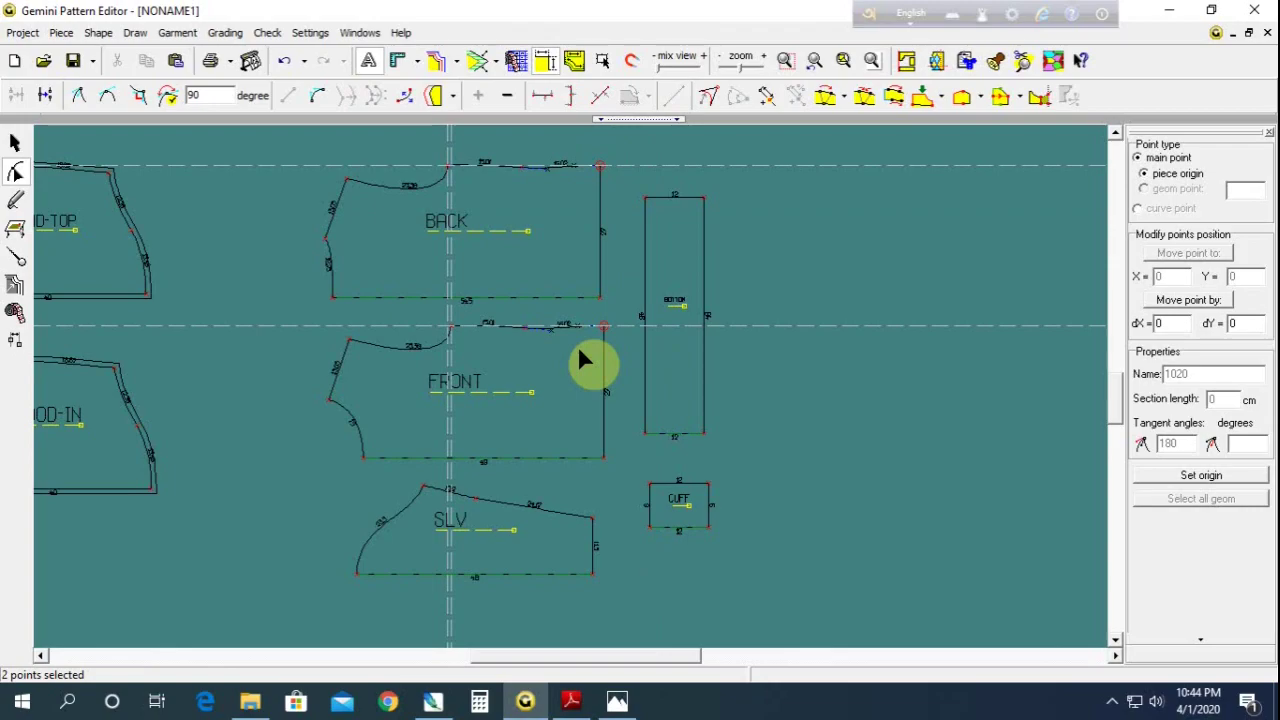
key(Up)
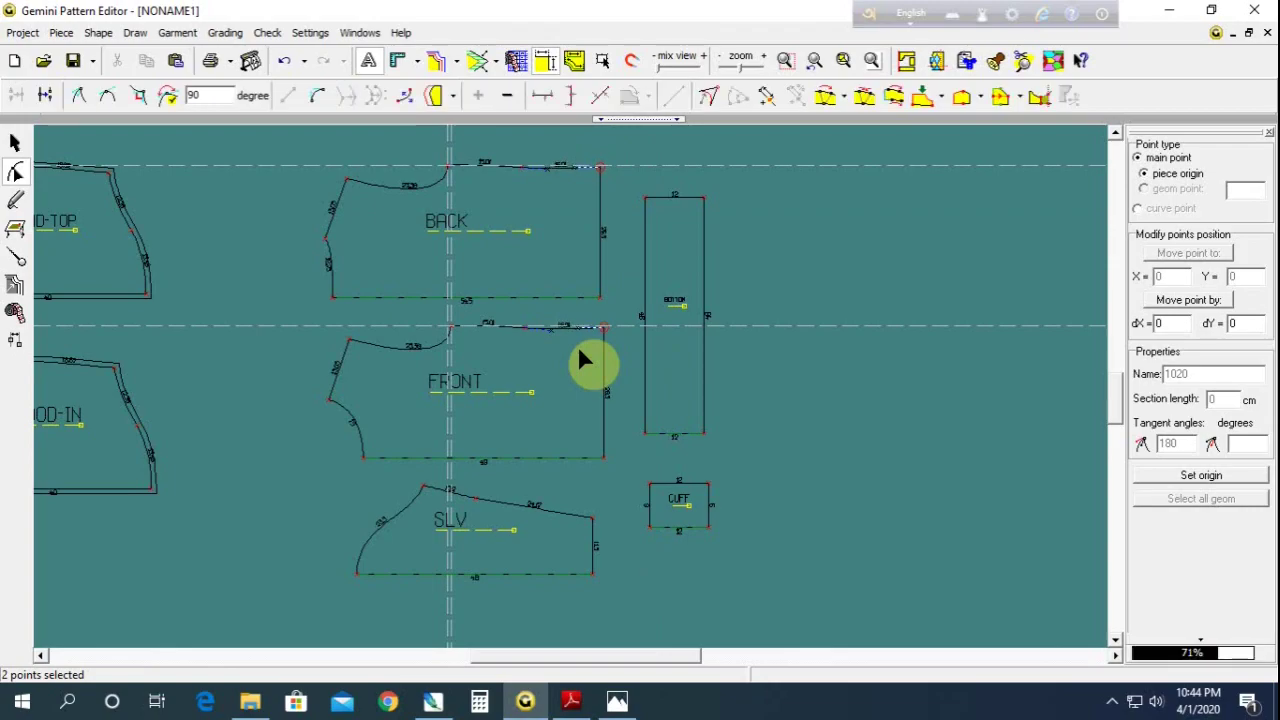
click(720, 285)
Zoom out to view all seven pieces: HOOD-TOP, HOOD-IN, BACK, FRONT, SLV, BOTTOM, CUFF
scroll(620, 300, up, 1)
scroll(570, 400, up, 1)
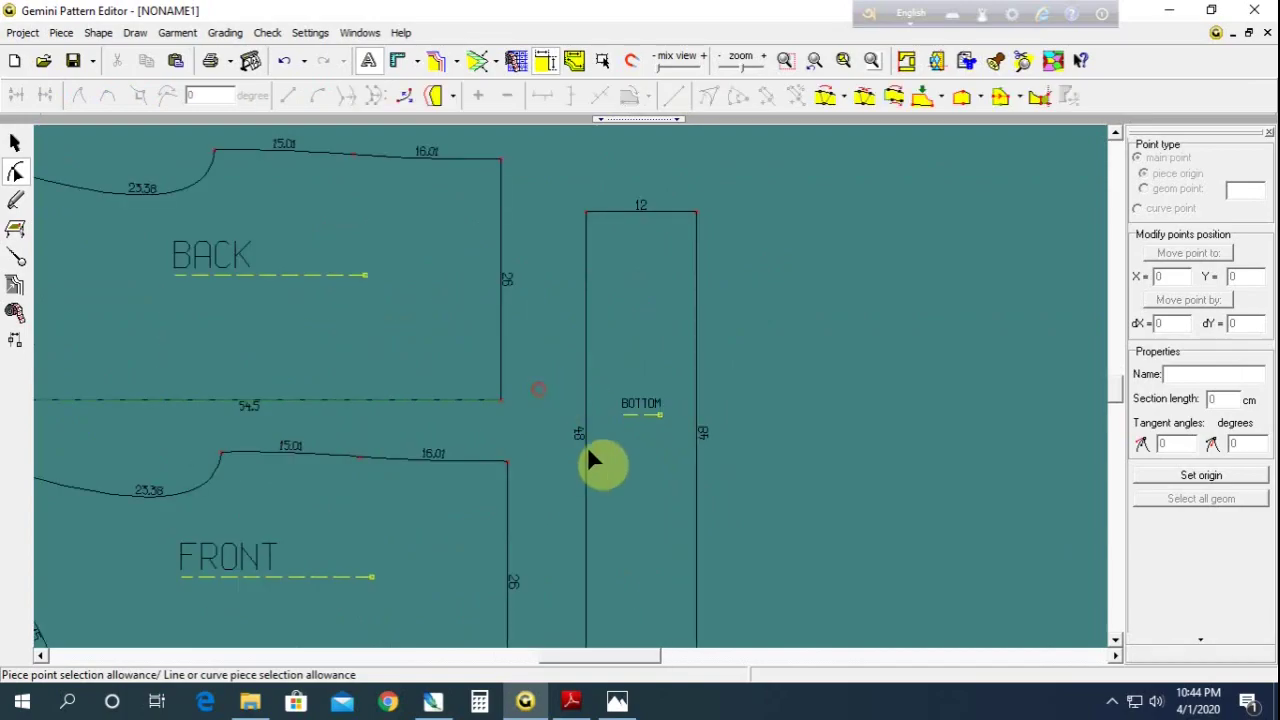
scroll(650, 420, down, 1)
scroll(635, 465, down, 1)
scroll(660, 430, down, 1)
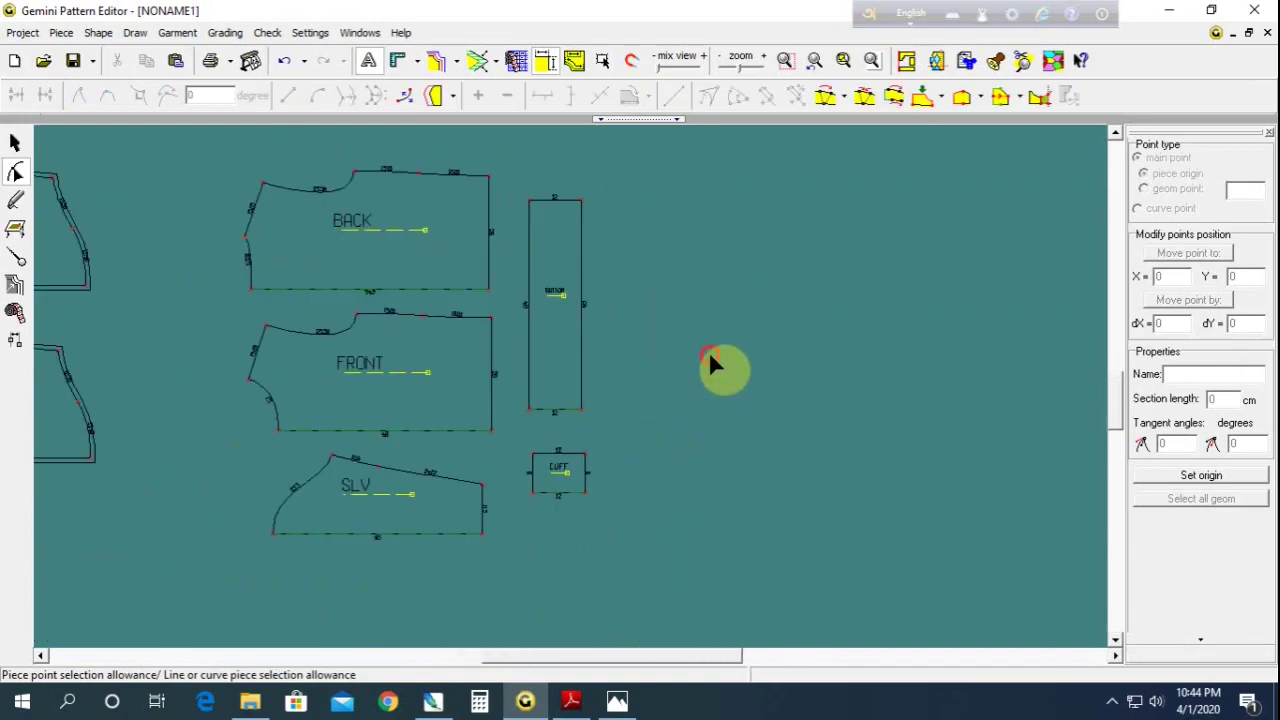
scroll(430, 368, up, 1)
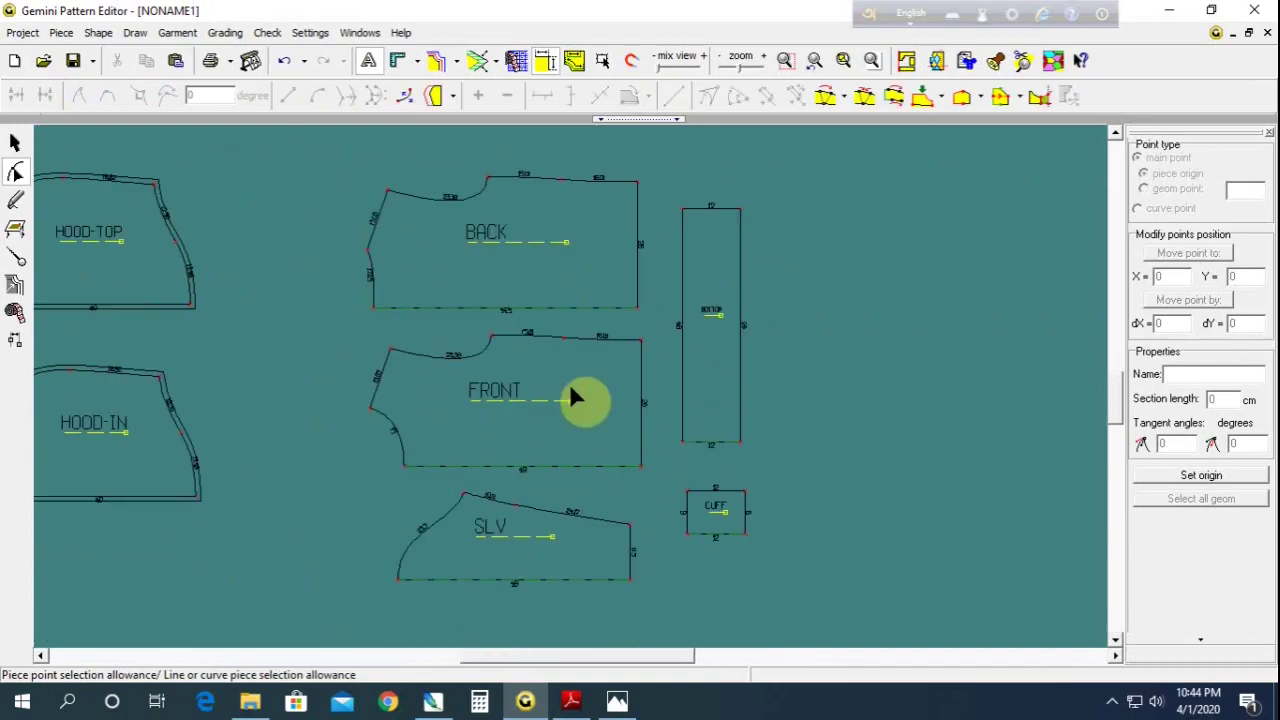
click(642, 474)
scroll(596, 481, down, 1)
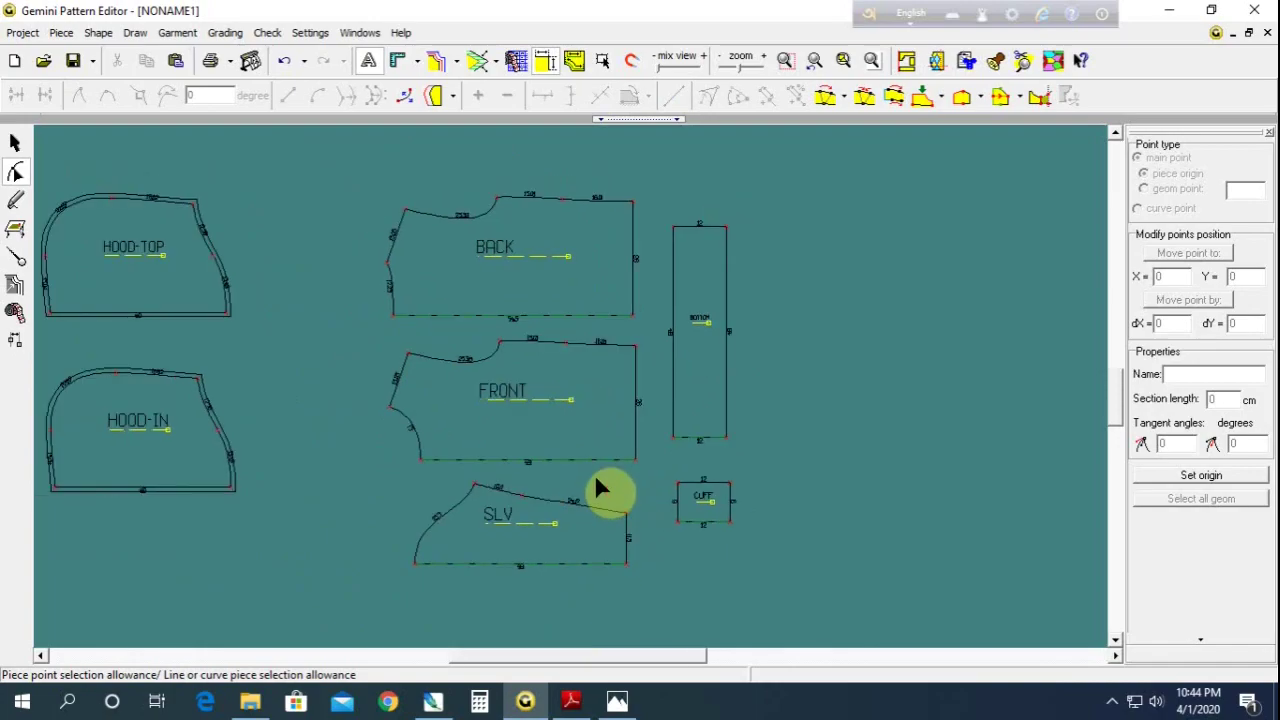
Generate a grading size set of S, replacing the old set, so labels read like 'S - BACK'
click(12, 283)
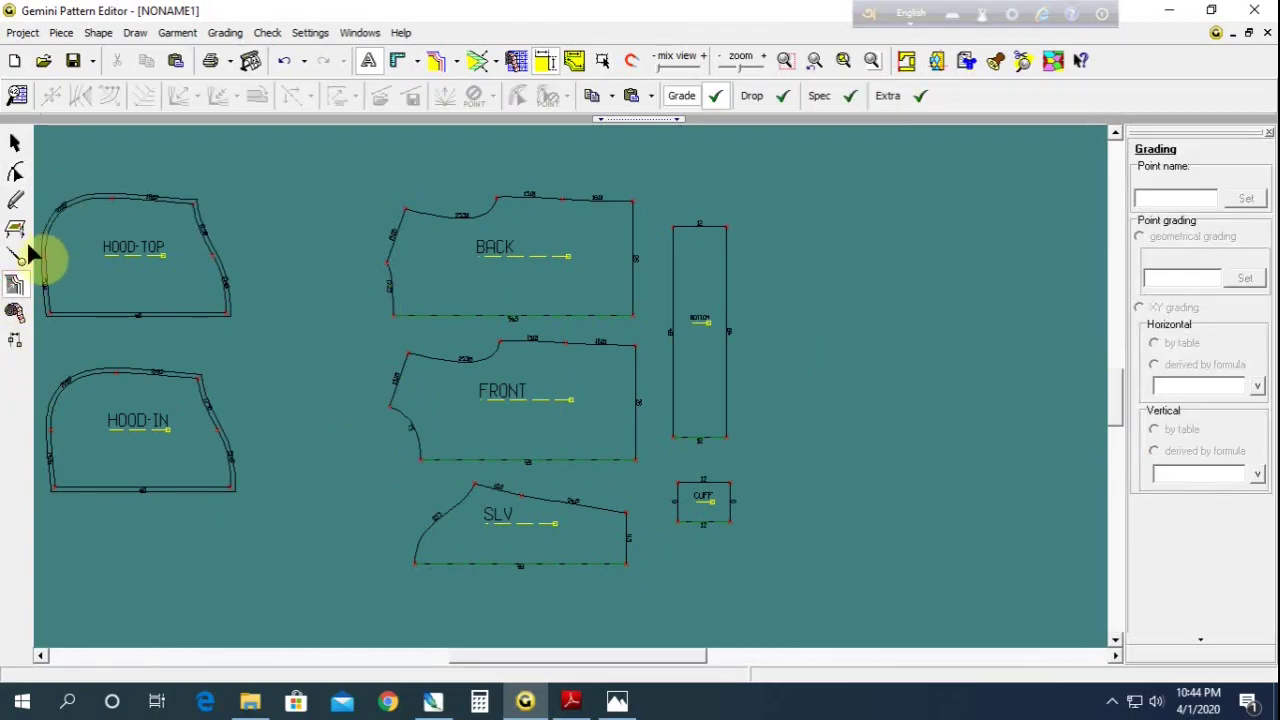
click(15, 95)
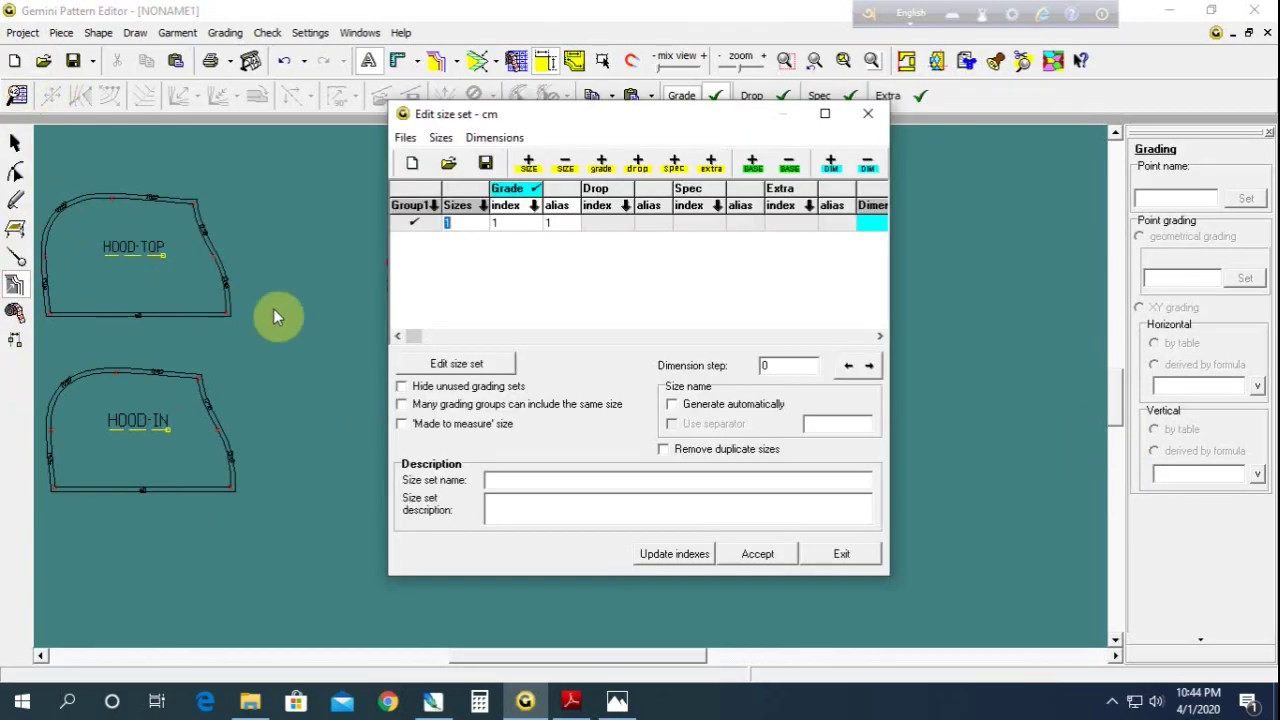
click(468, 367)
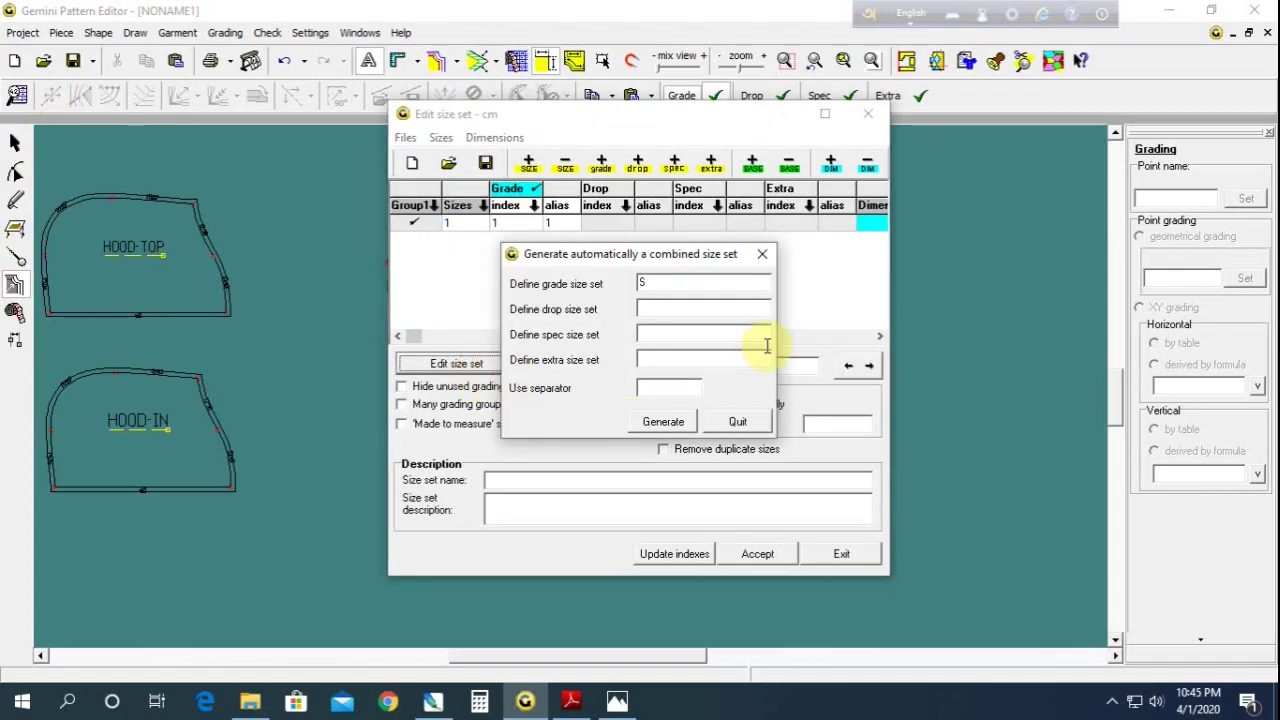
click(663, 421)
click(702, 412)
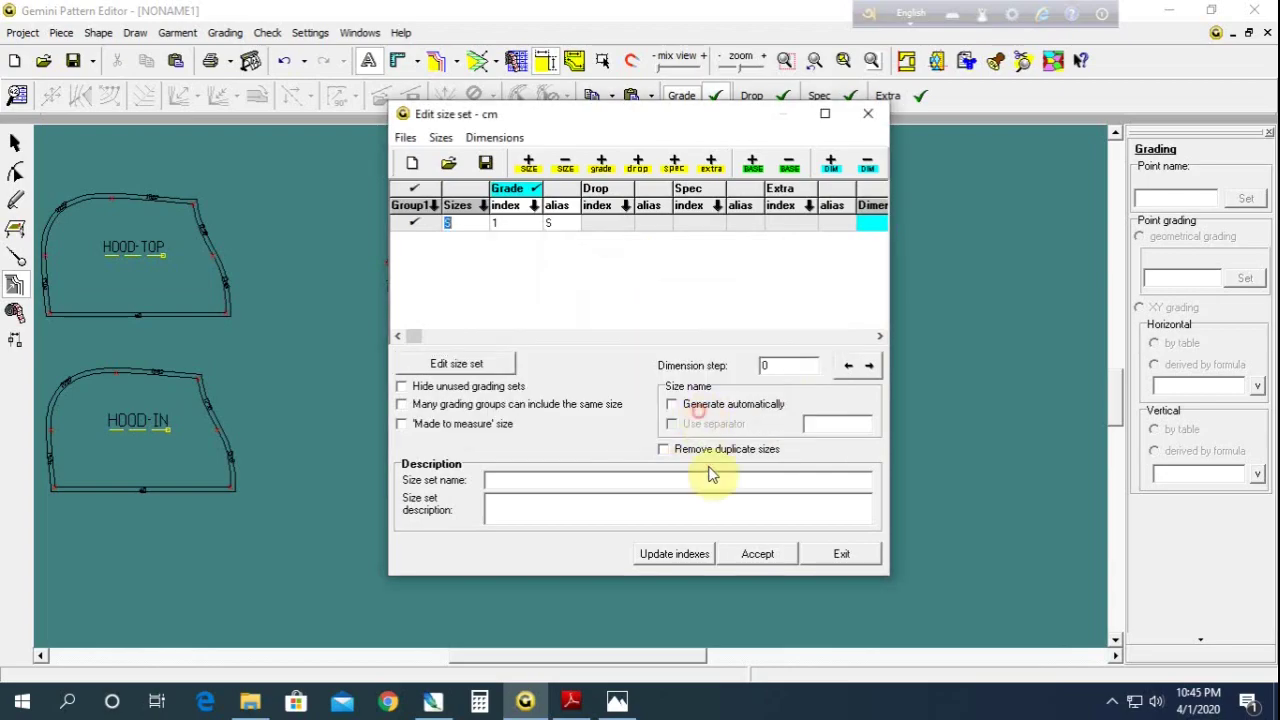
click(757, 553)
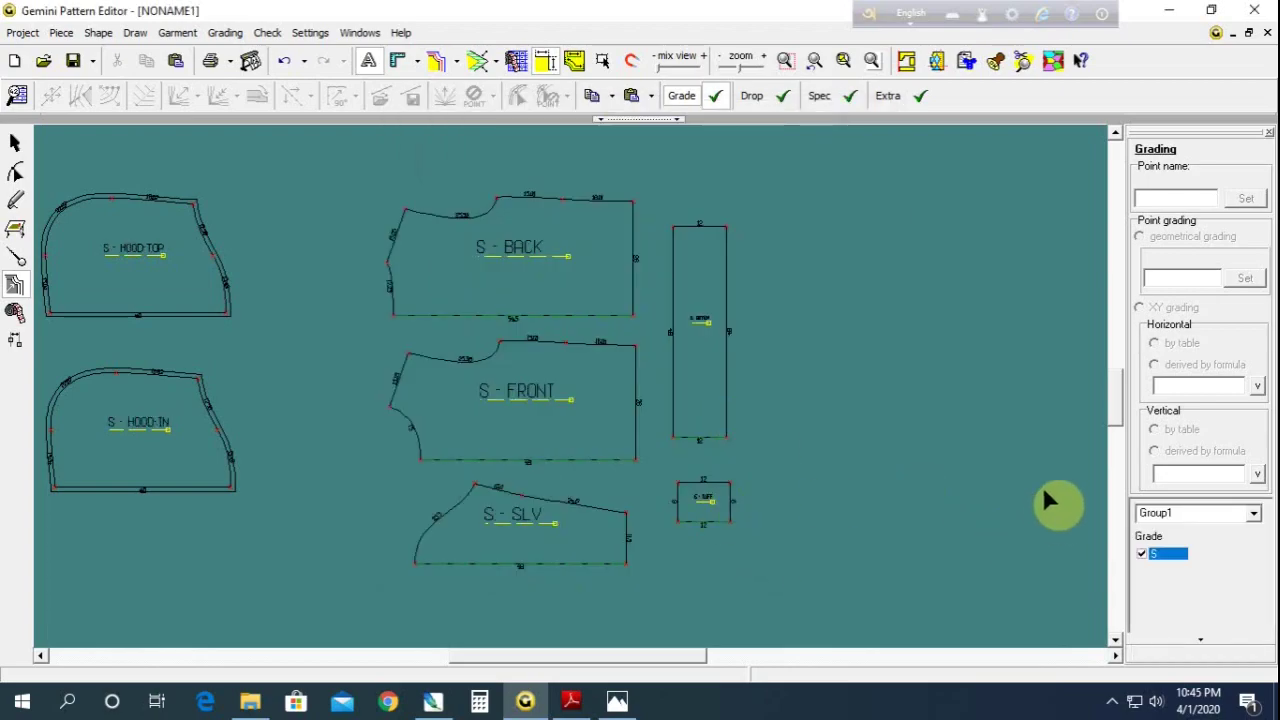
Drag S - HOOD-TOP and S - HOOD-IN rightward toward the other pieces, leaving nothing selected
click(15, 143)
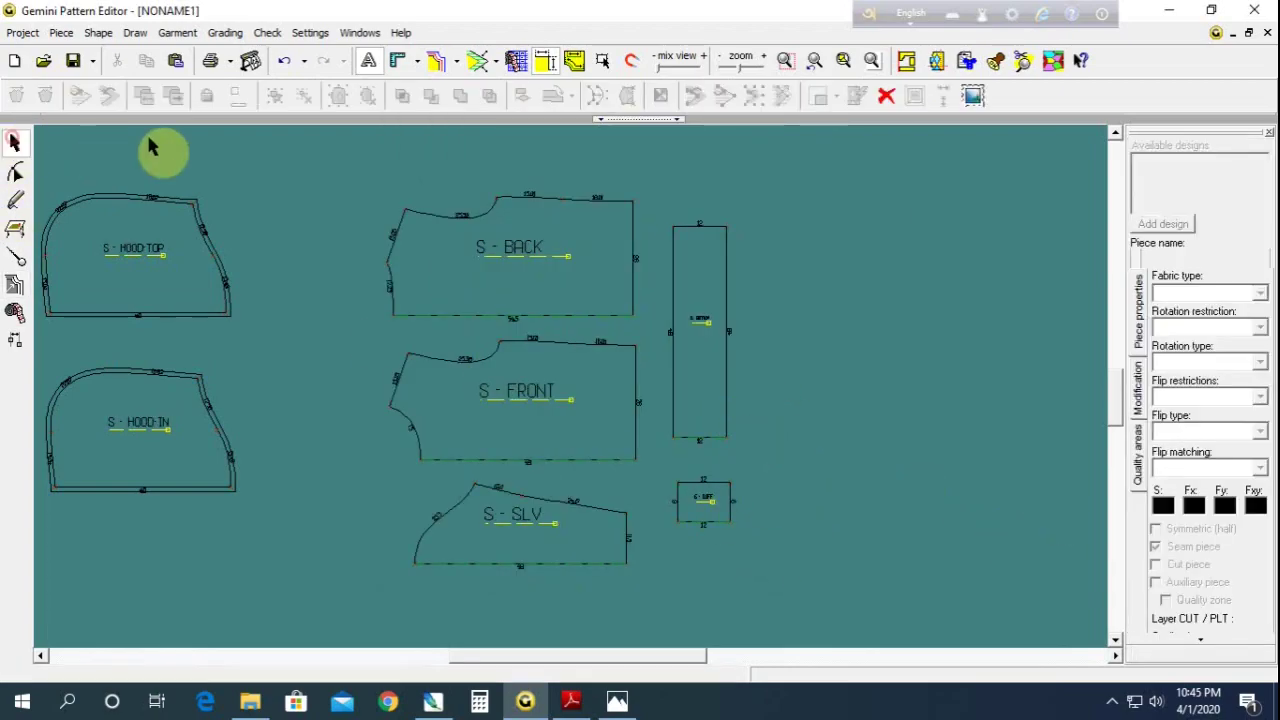
drag(165, 238, 231, 249)
drag(143, 428, 213, 402)
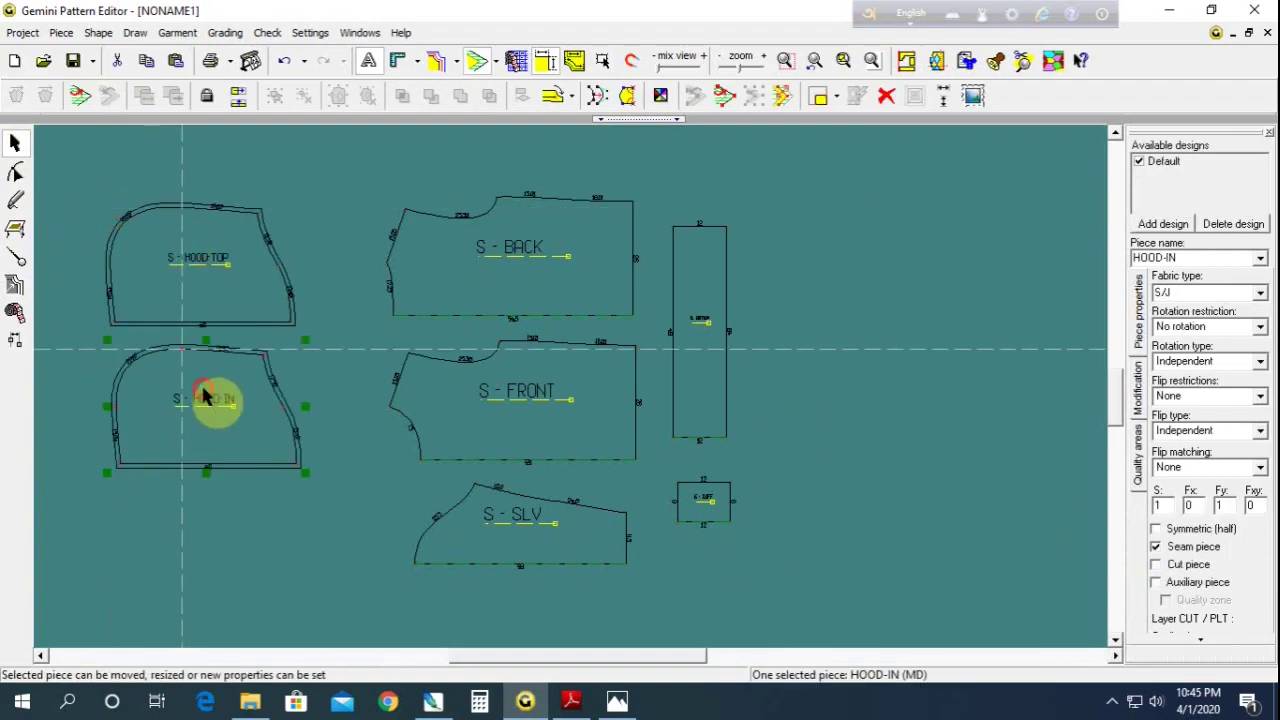
click(395, 446)
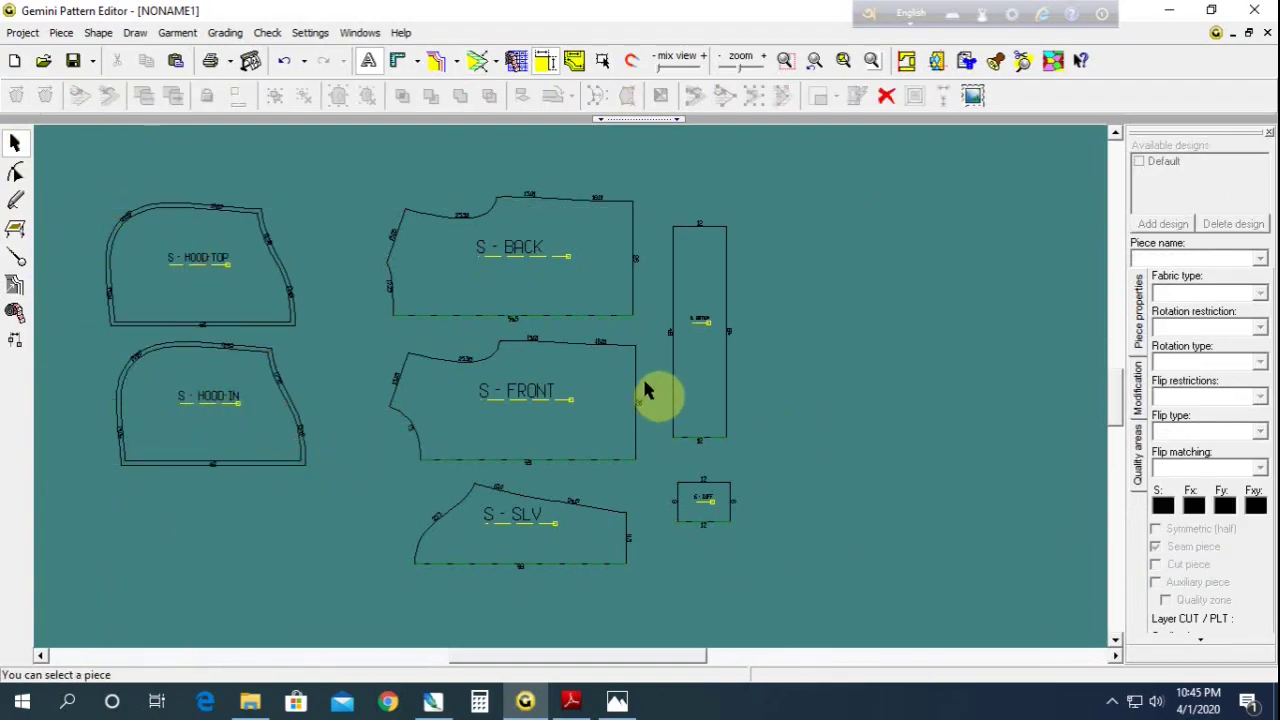
click(695, 365)
click(785, 364)
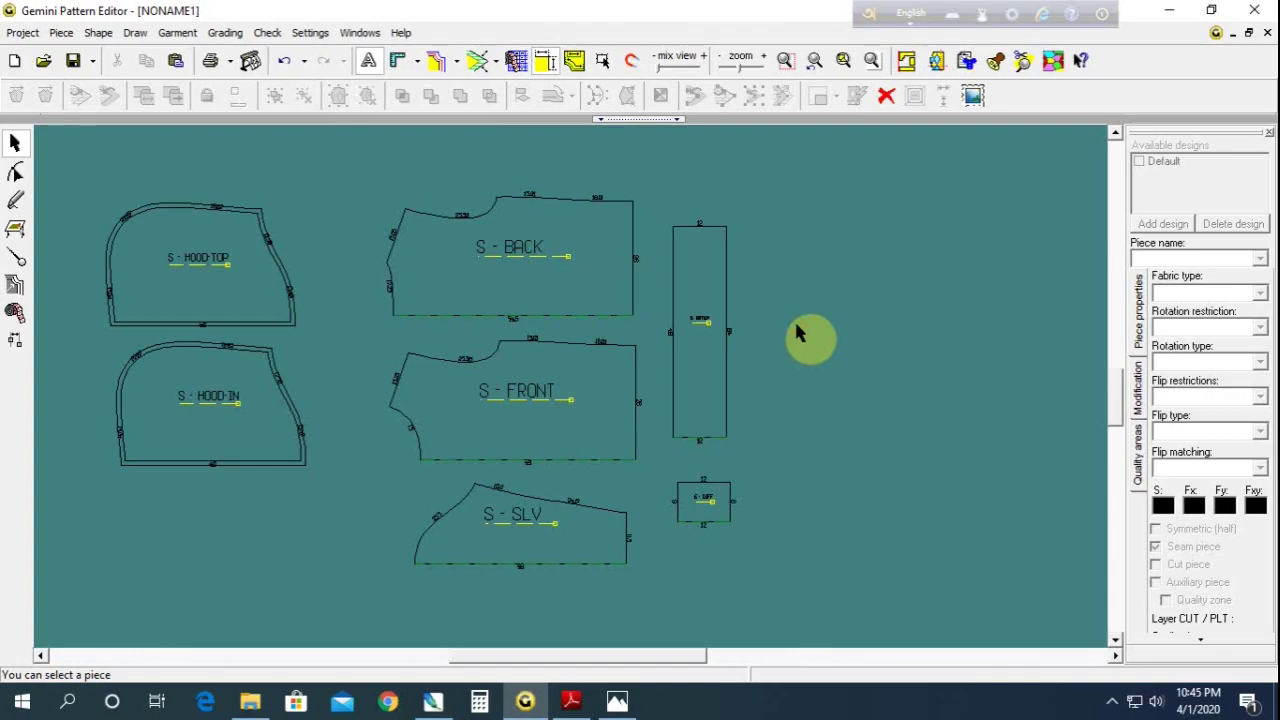
Apply seam allowances to all seven selected pattern pieces
key(ctrl+a)
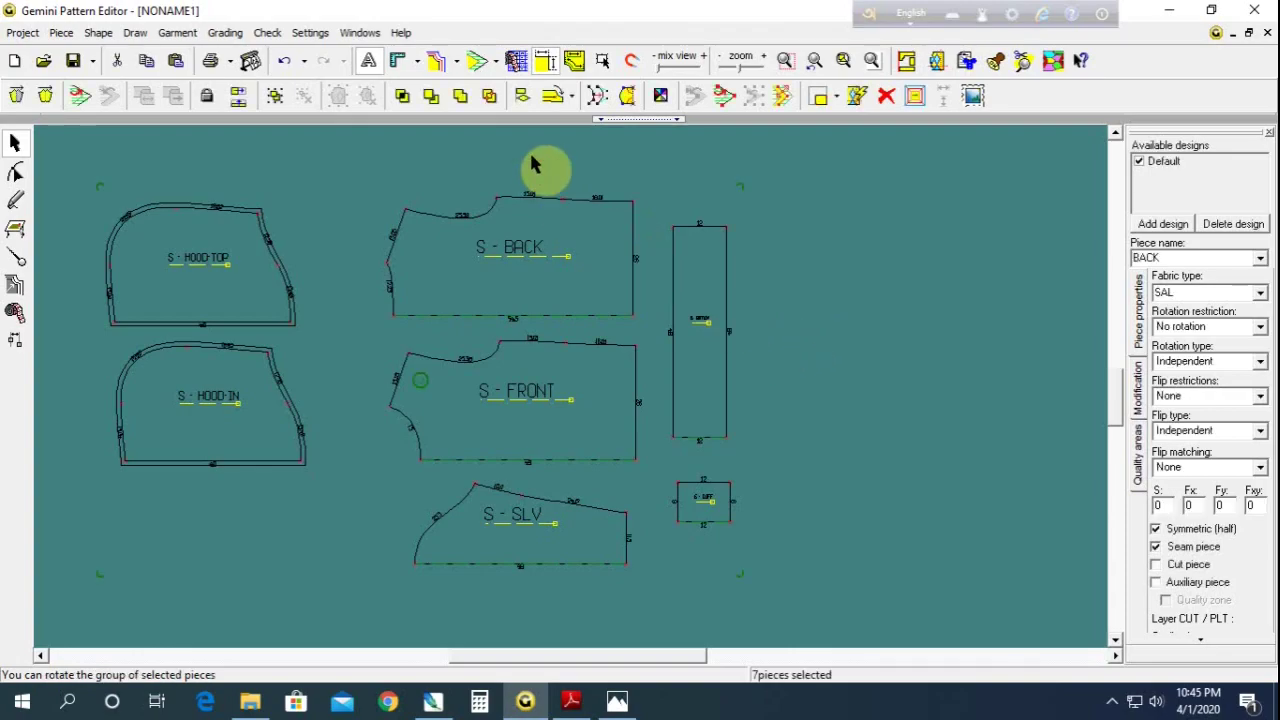
click(447, 178)
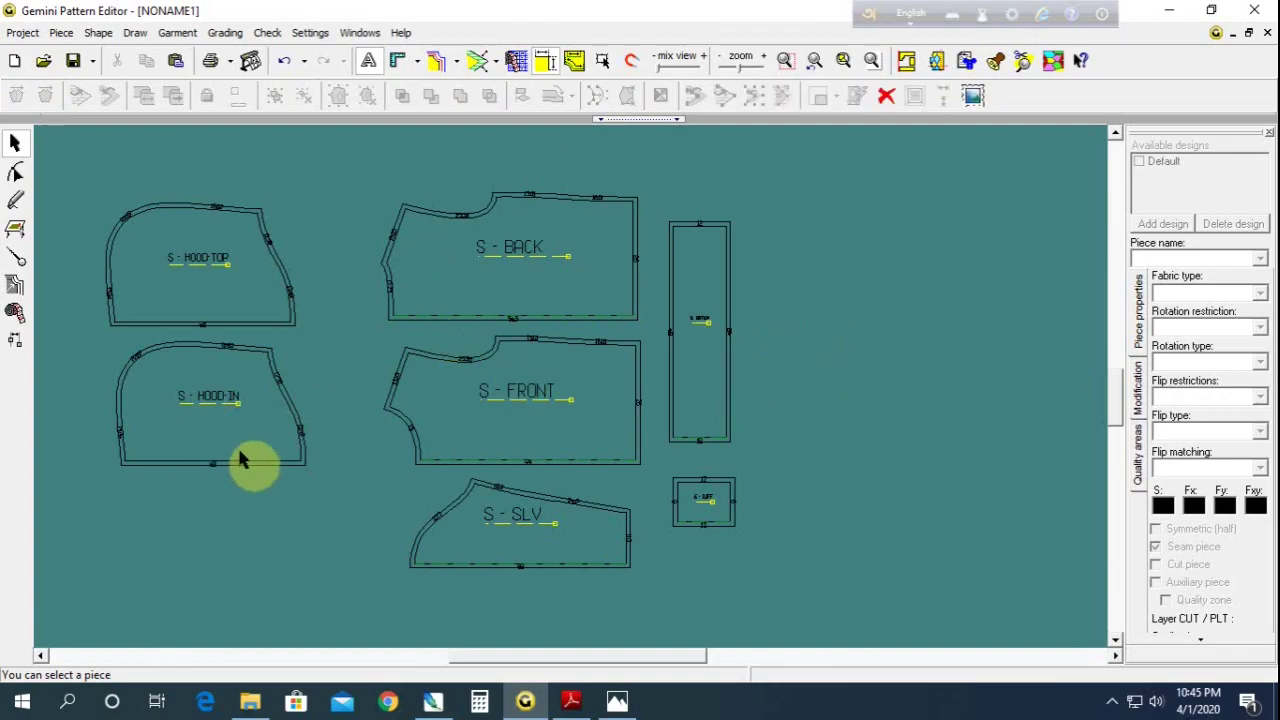
scroll(251, 457, down, 1)
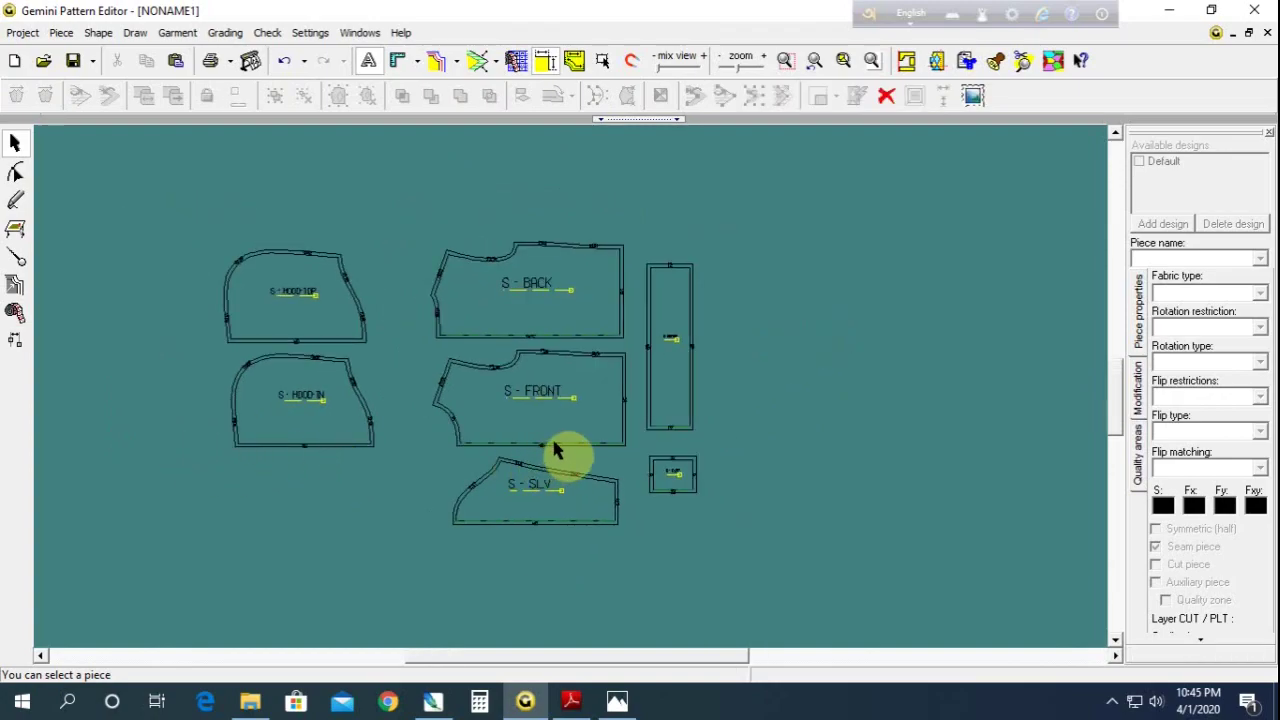
scroll(575, 410, up, 1)
scroll(585, 393, up, 1)
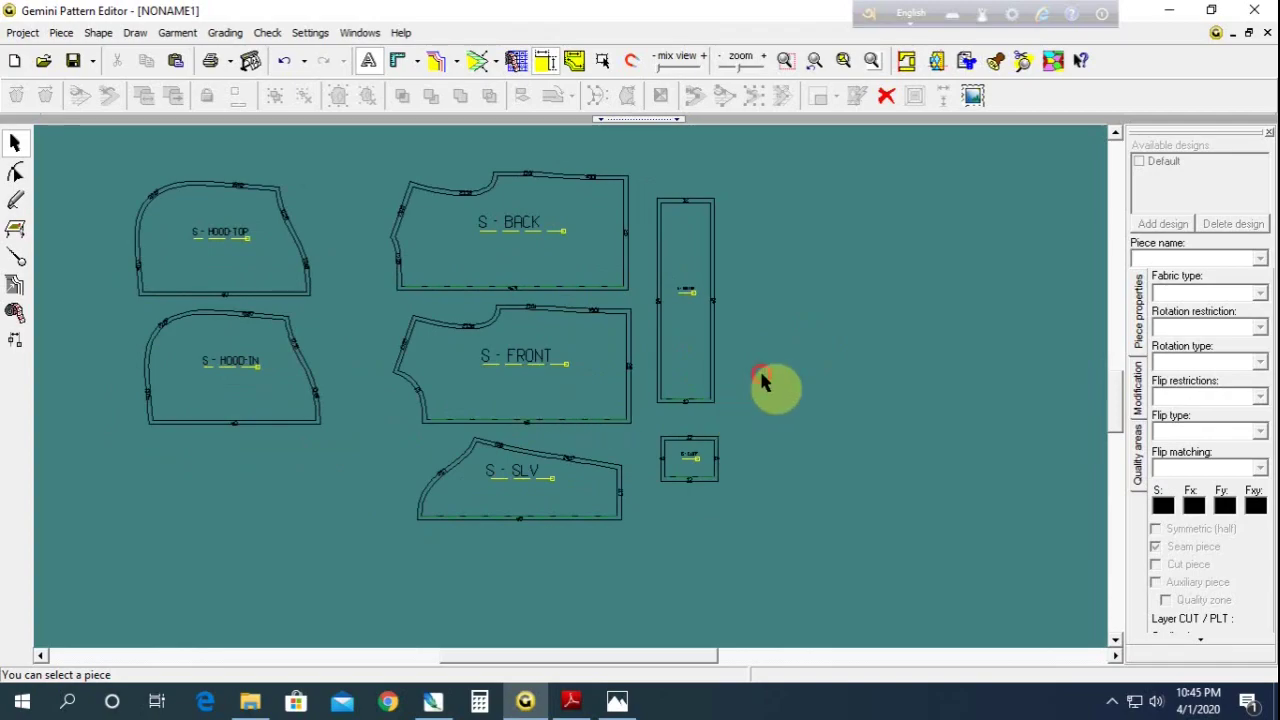
Shift the S - BOTTOM and S - CUFF pieces slightly upward and zoom out on the layout
drag(694, 364, 690, 352)
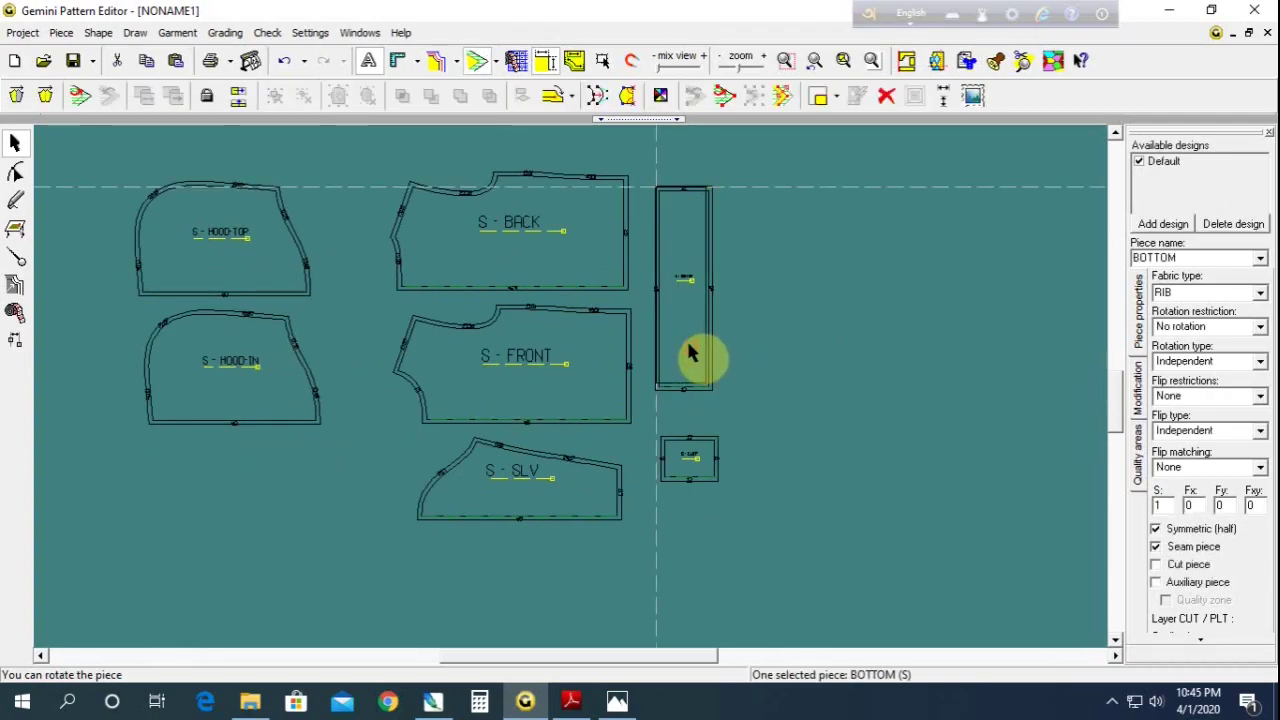
click(800, 400)
drag(712, 460, 705, 433)
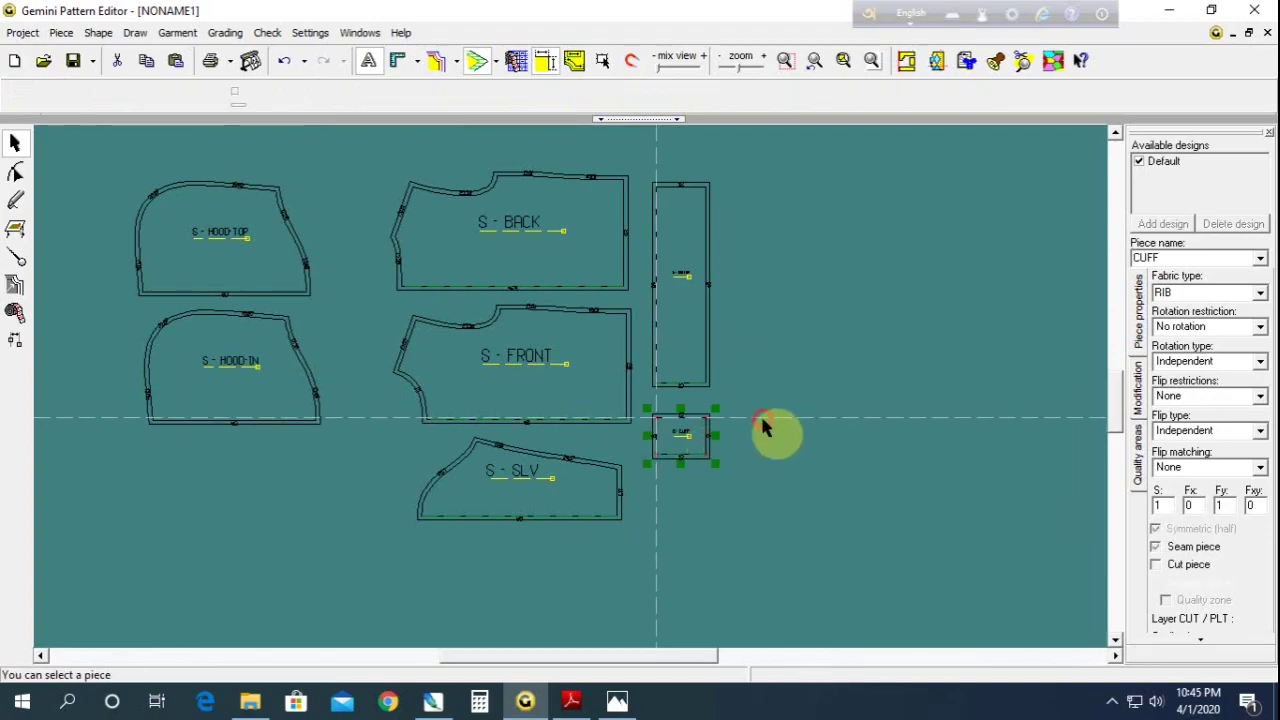
click(762, 427)
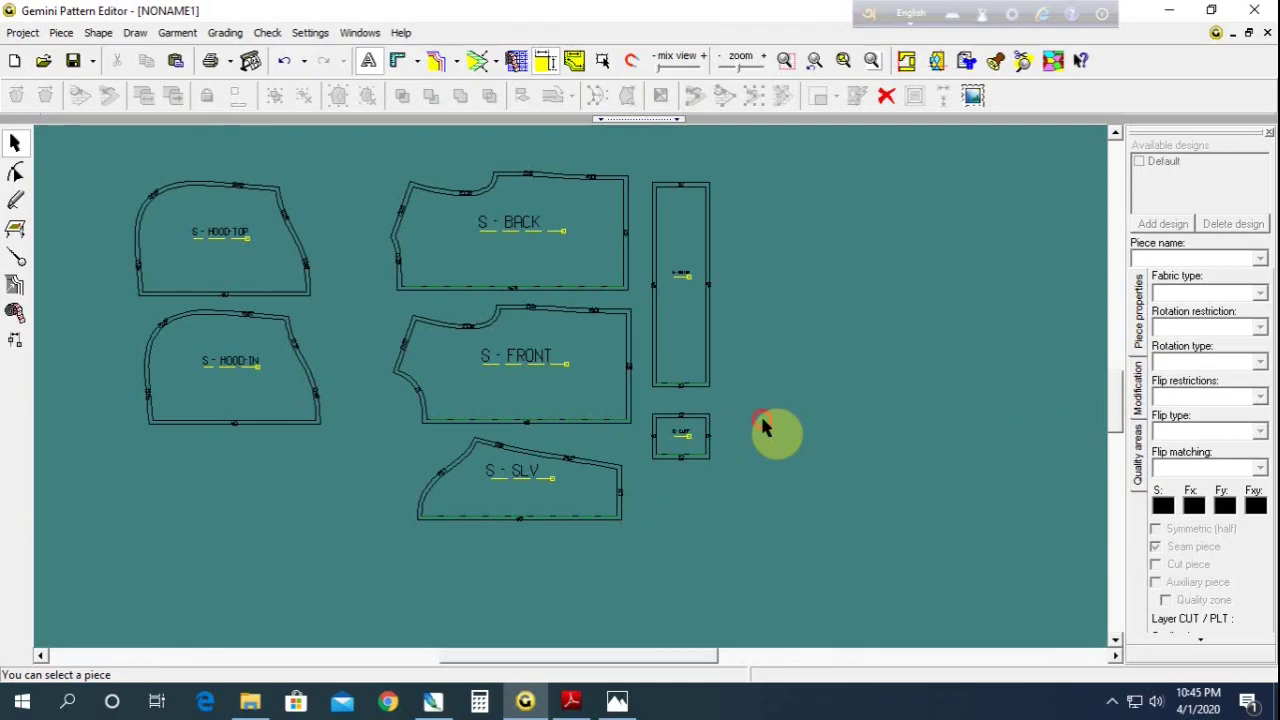
click(500, 505)
click(366, 517)
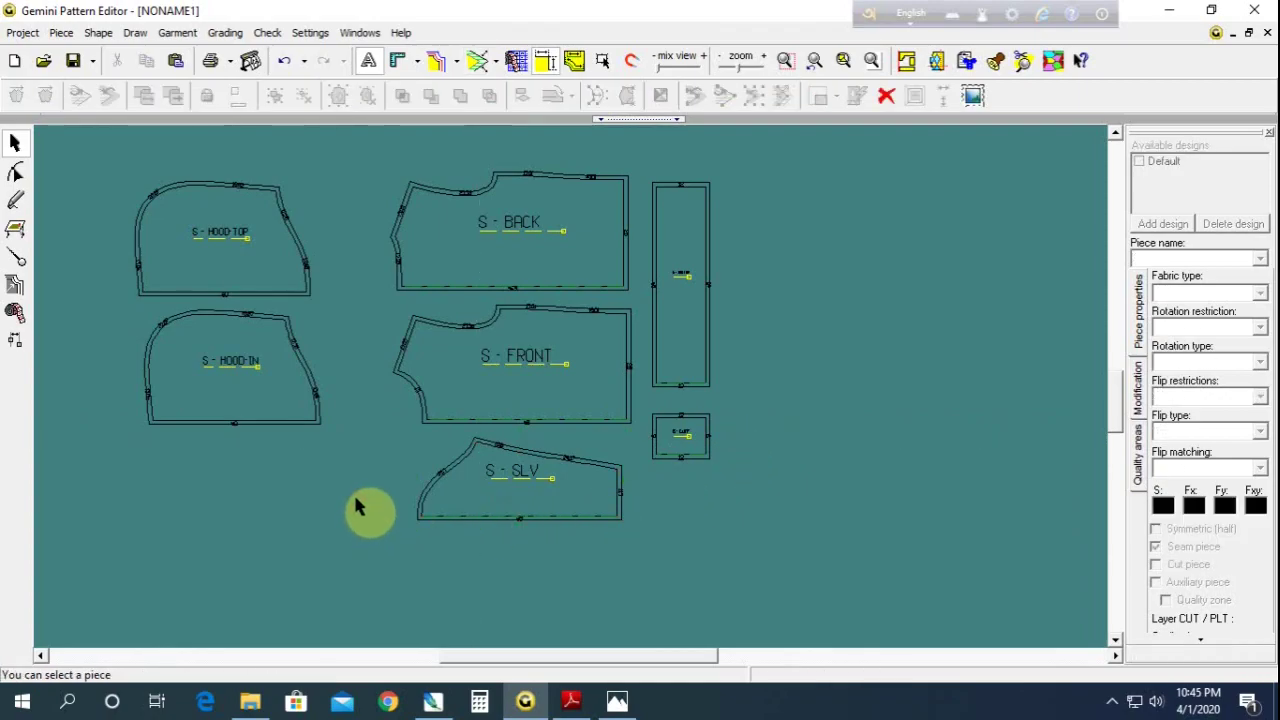
scroll(393, 488, down, 1)
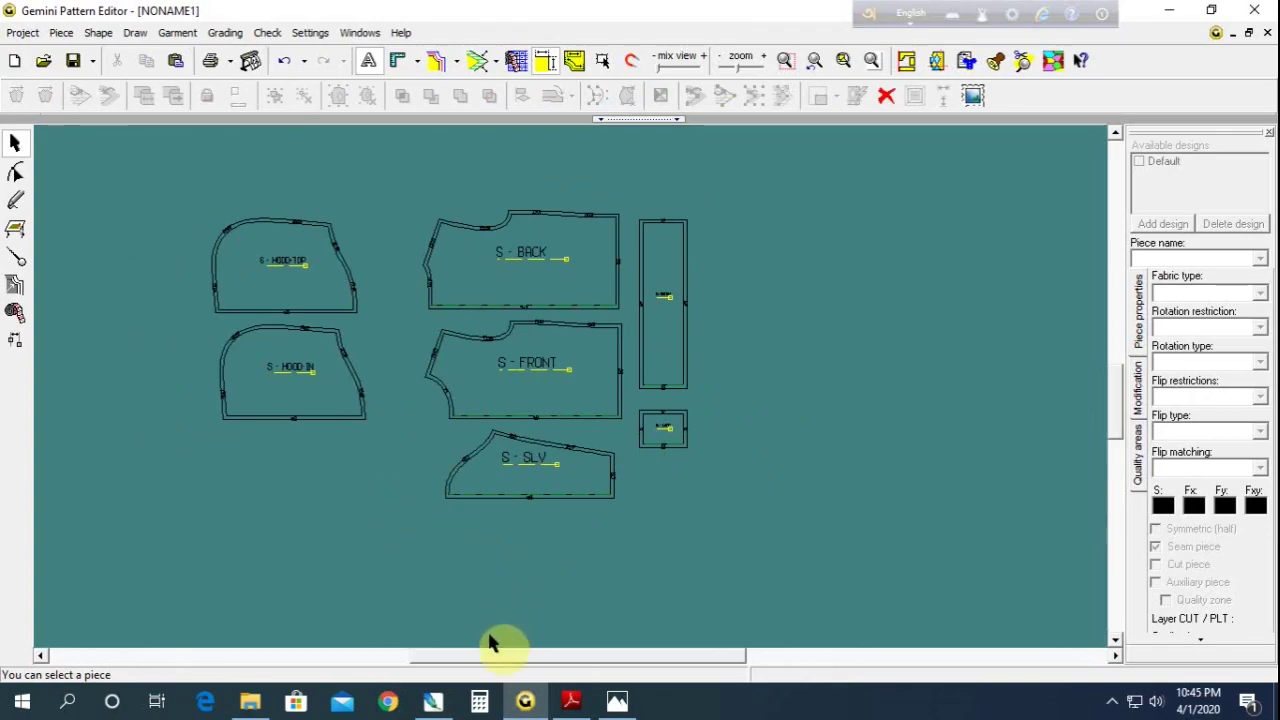
click(1114, 702)
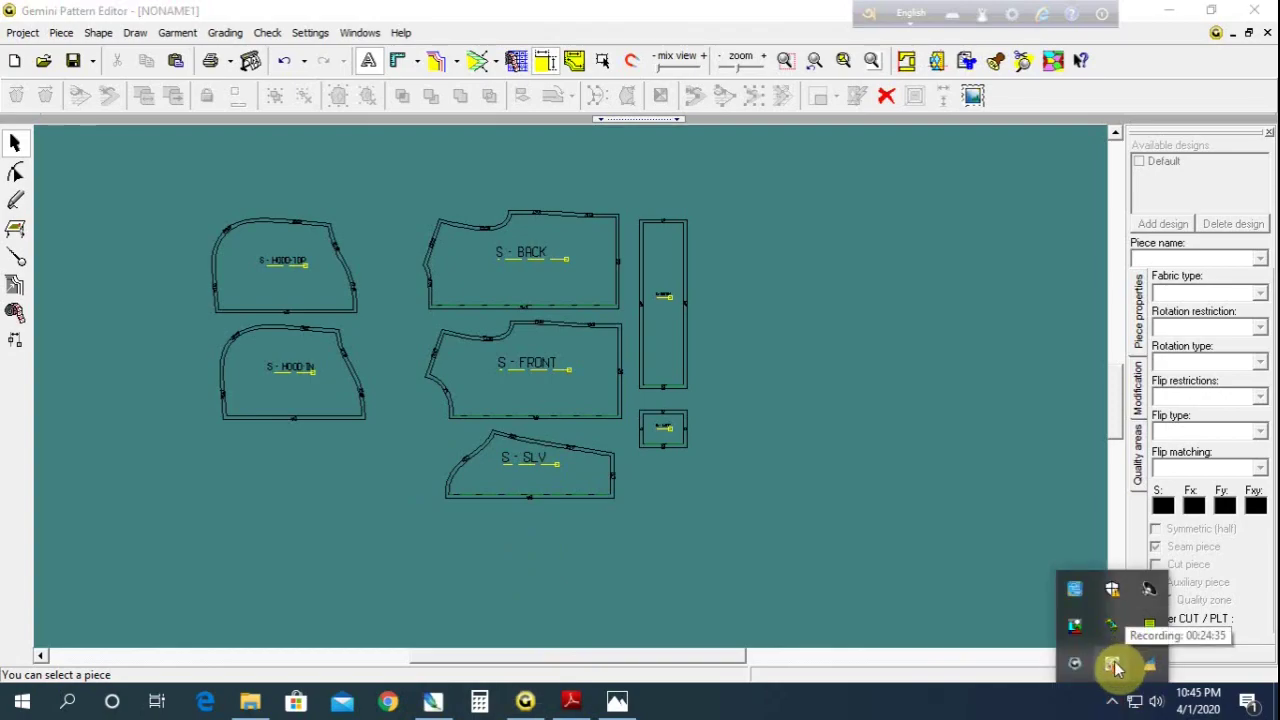